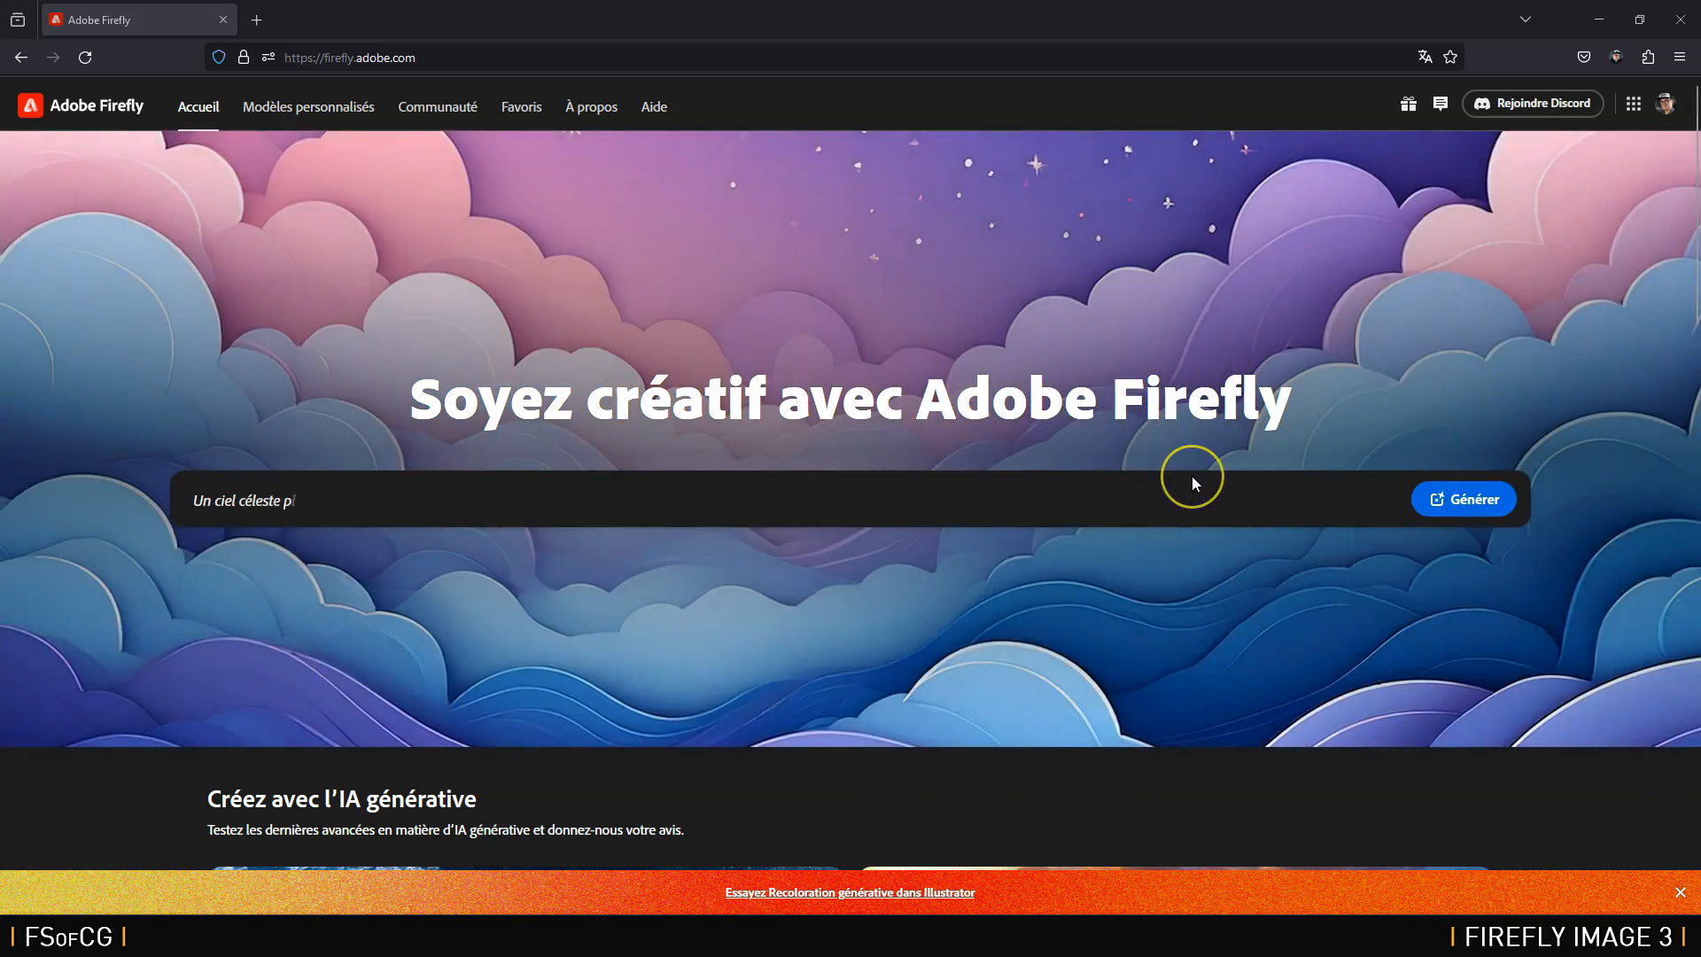
Step: Browse the generative AI tools on the home page and open Du texte à l'image
scroll(1192, 479, down, 6)
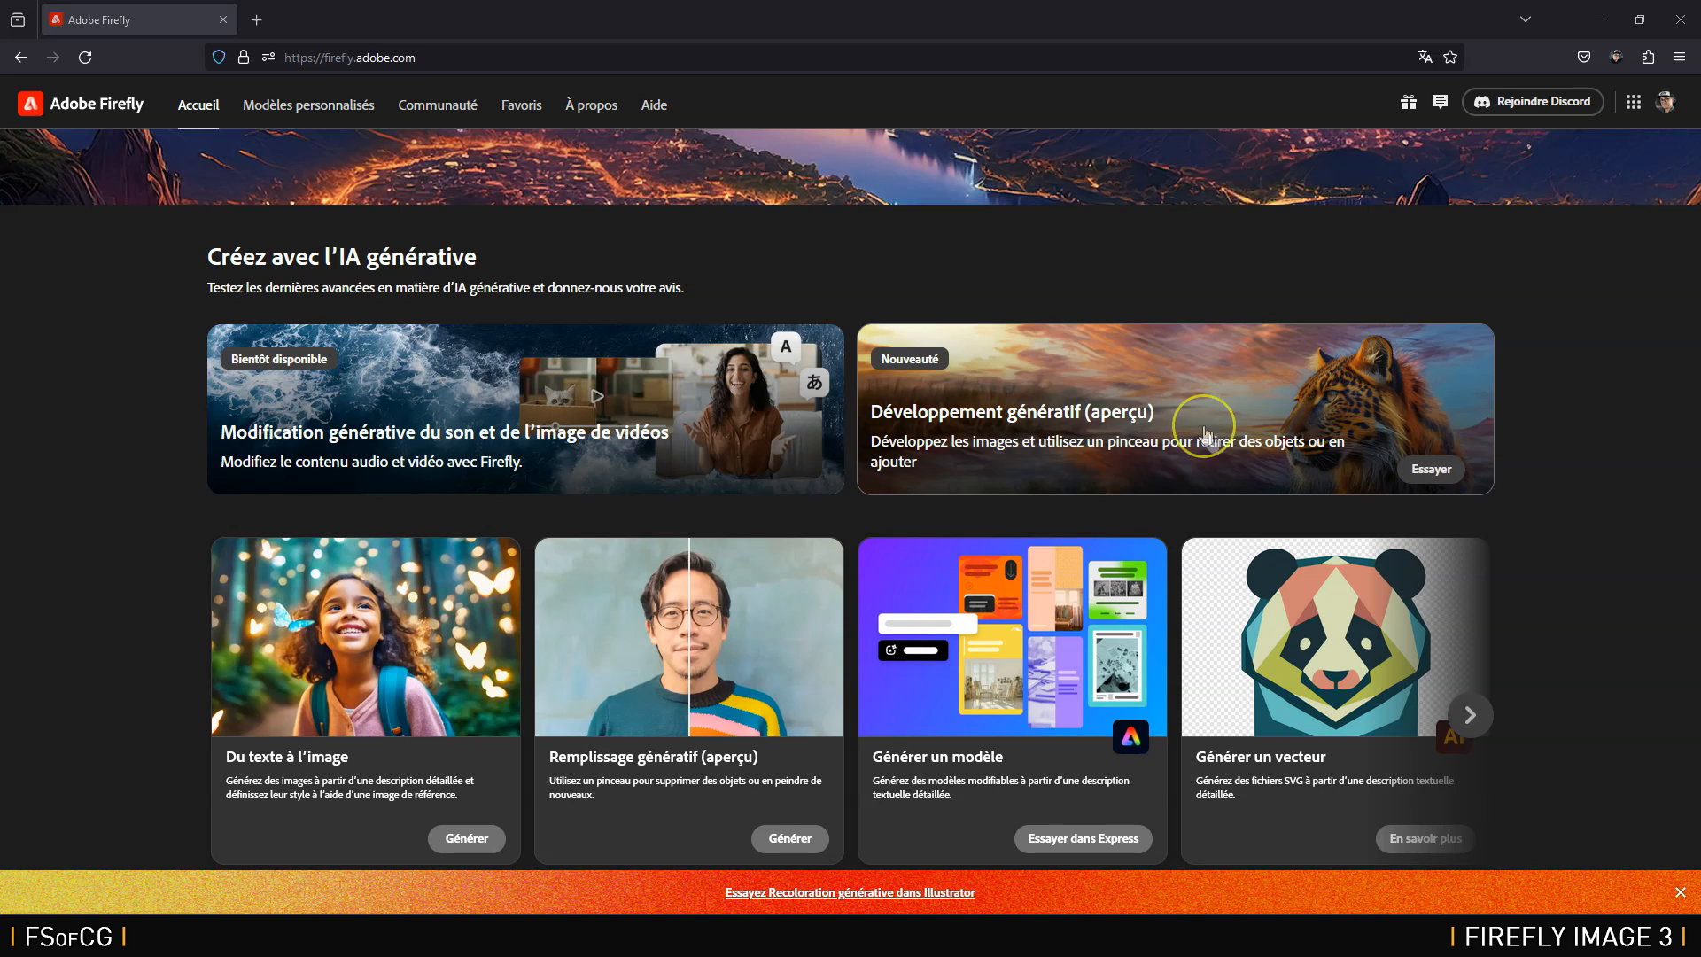
scroll(1212, 442, down, 3)
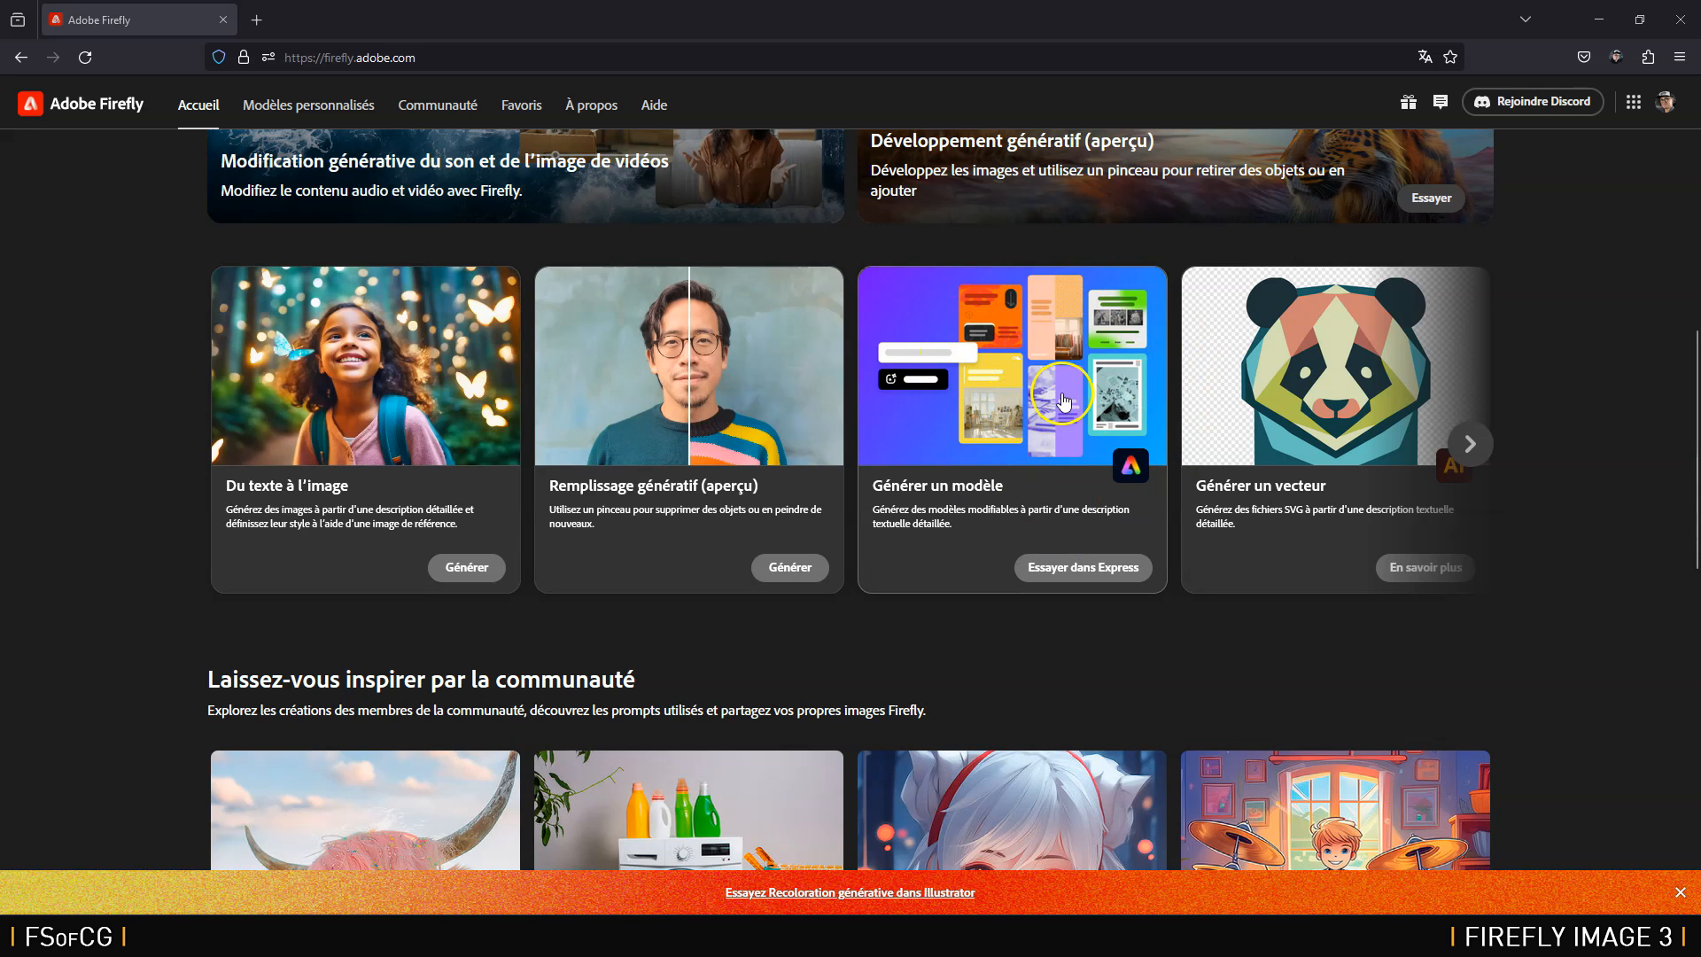
click(1470, 441)
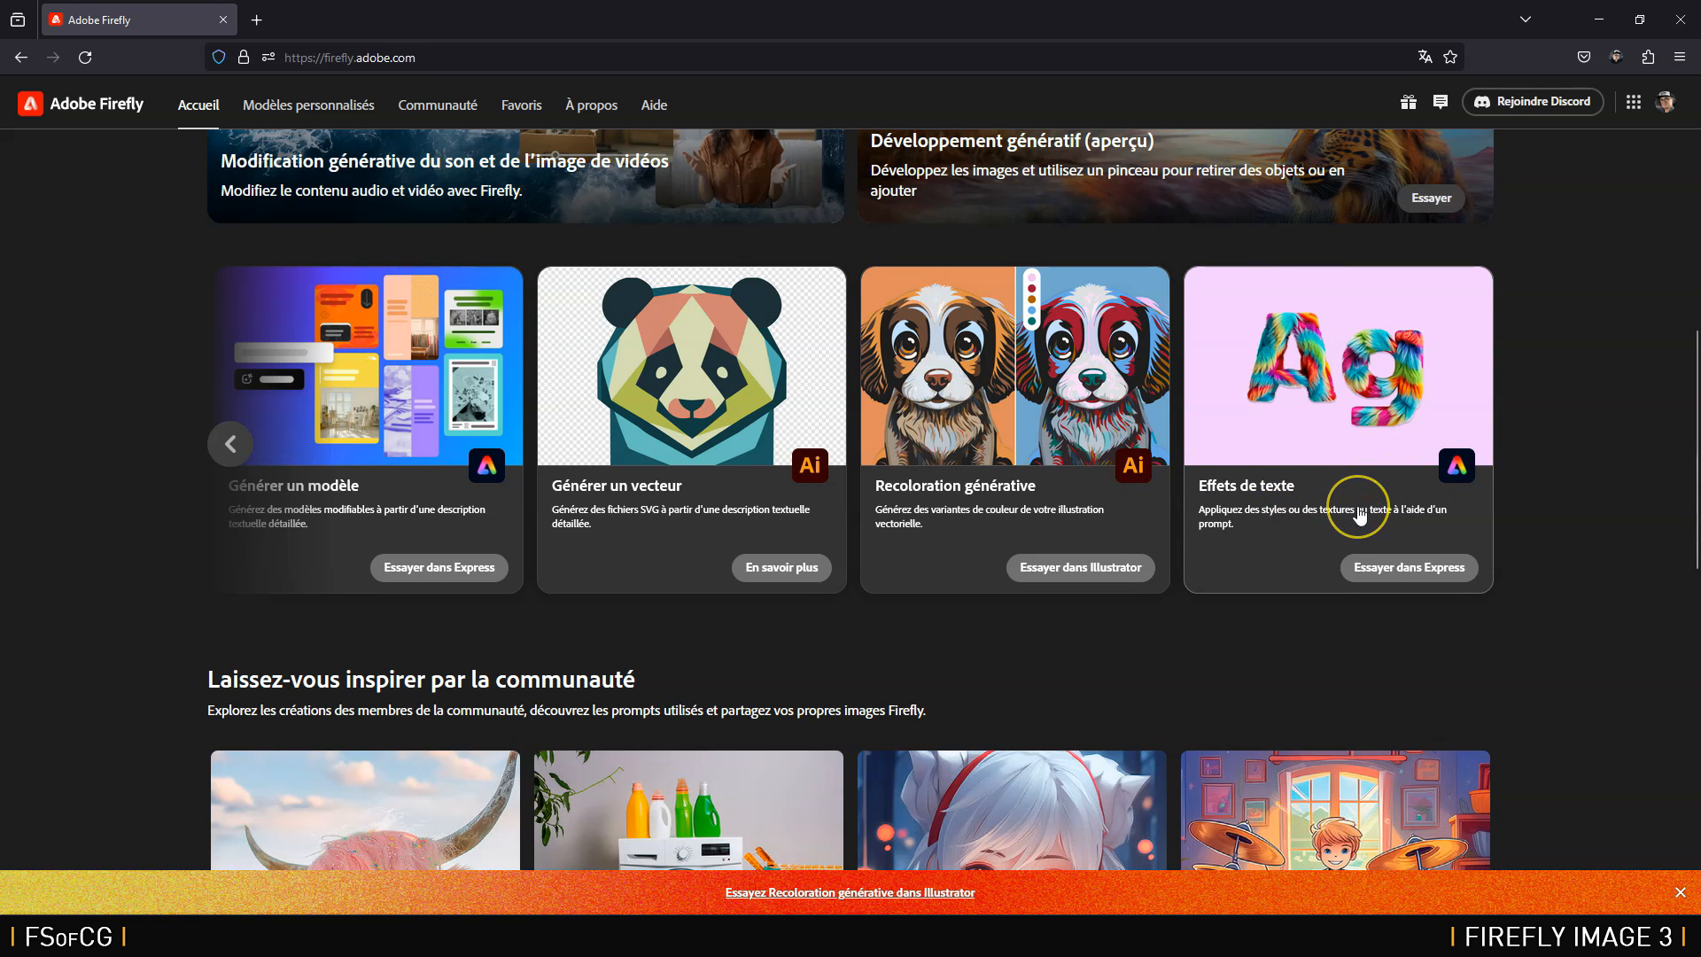
click(232, 443)
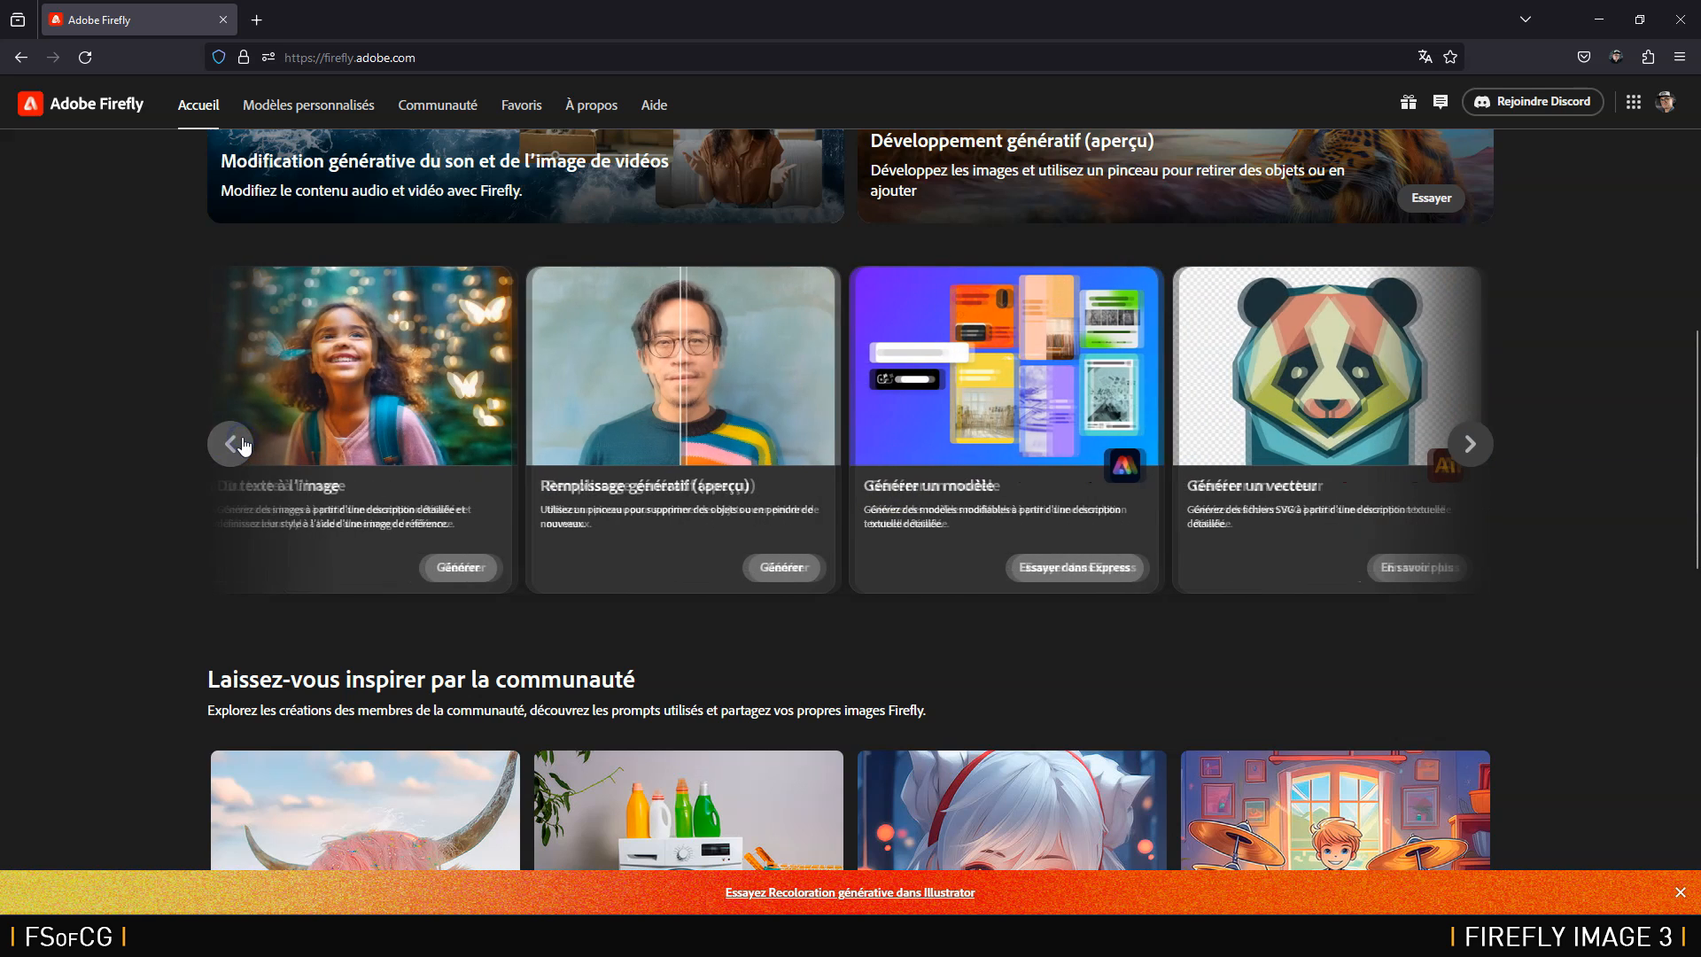
click(377, 389)
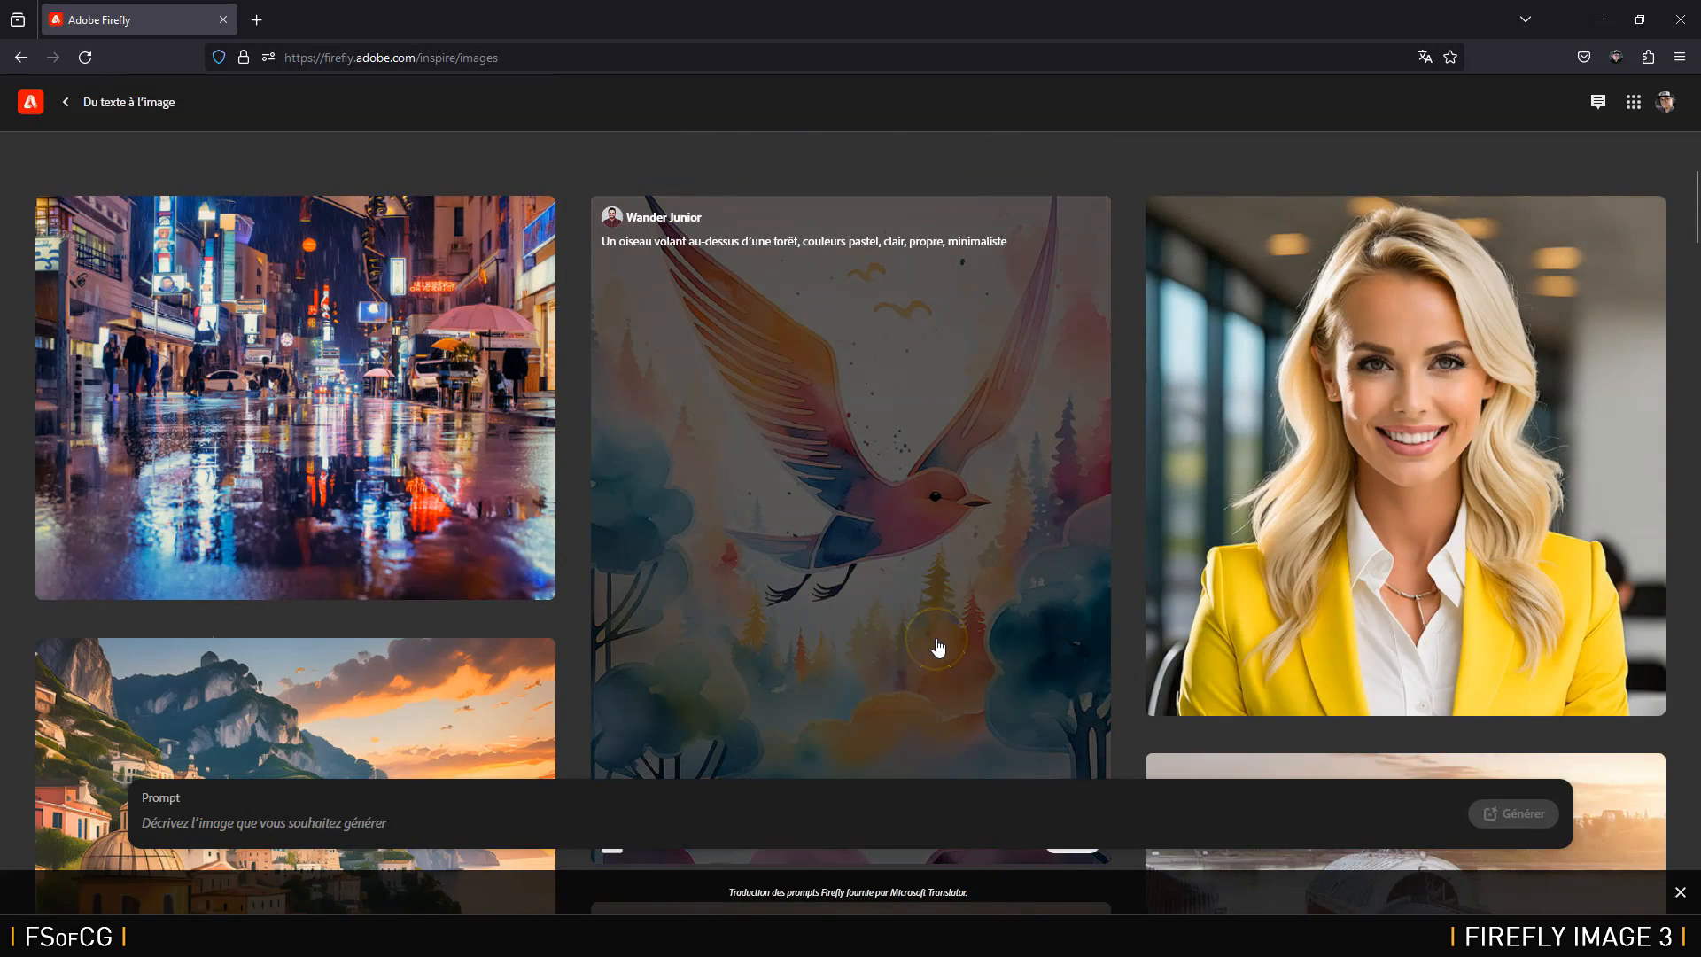
Step: Generate images from the prompt "jeune homme en costume rose, allongé dans un champ de fleurs roses"
click(381, 814)
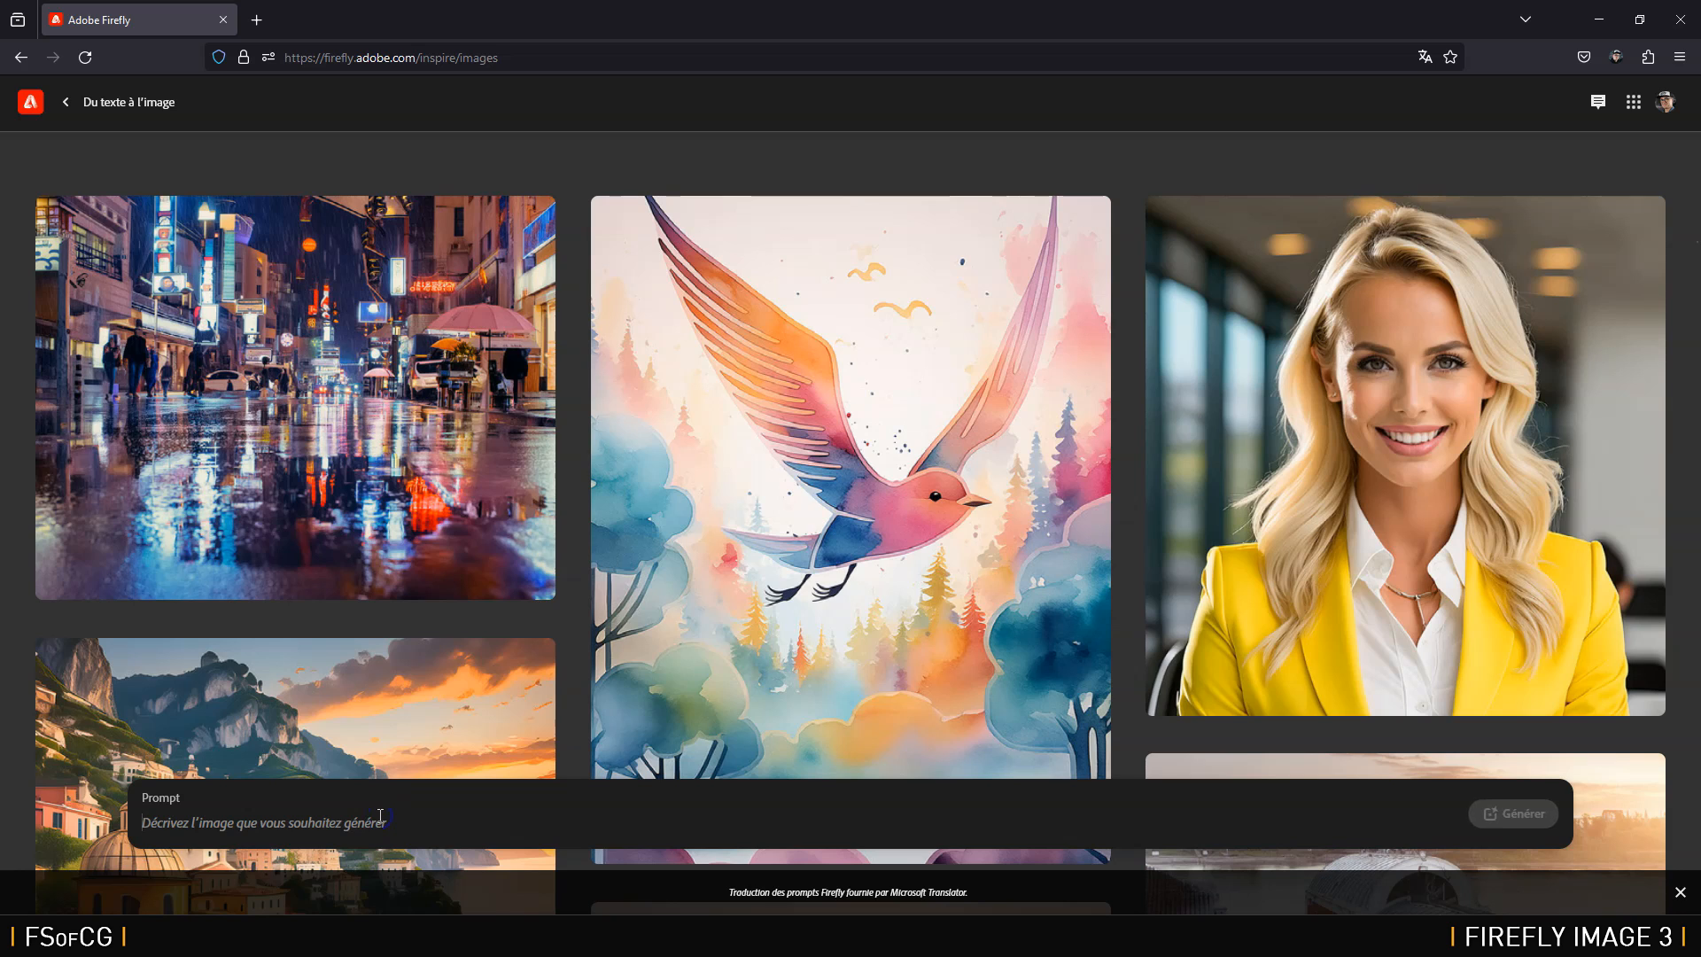
text(j)
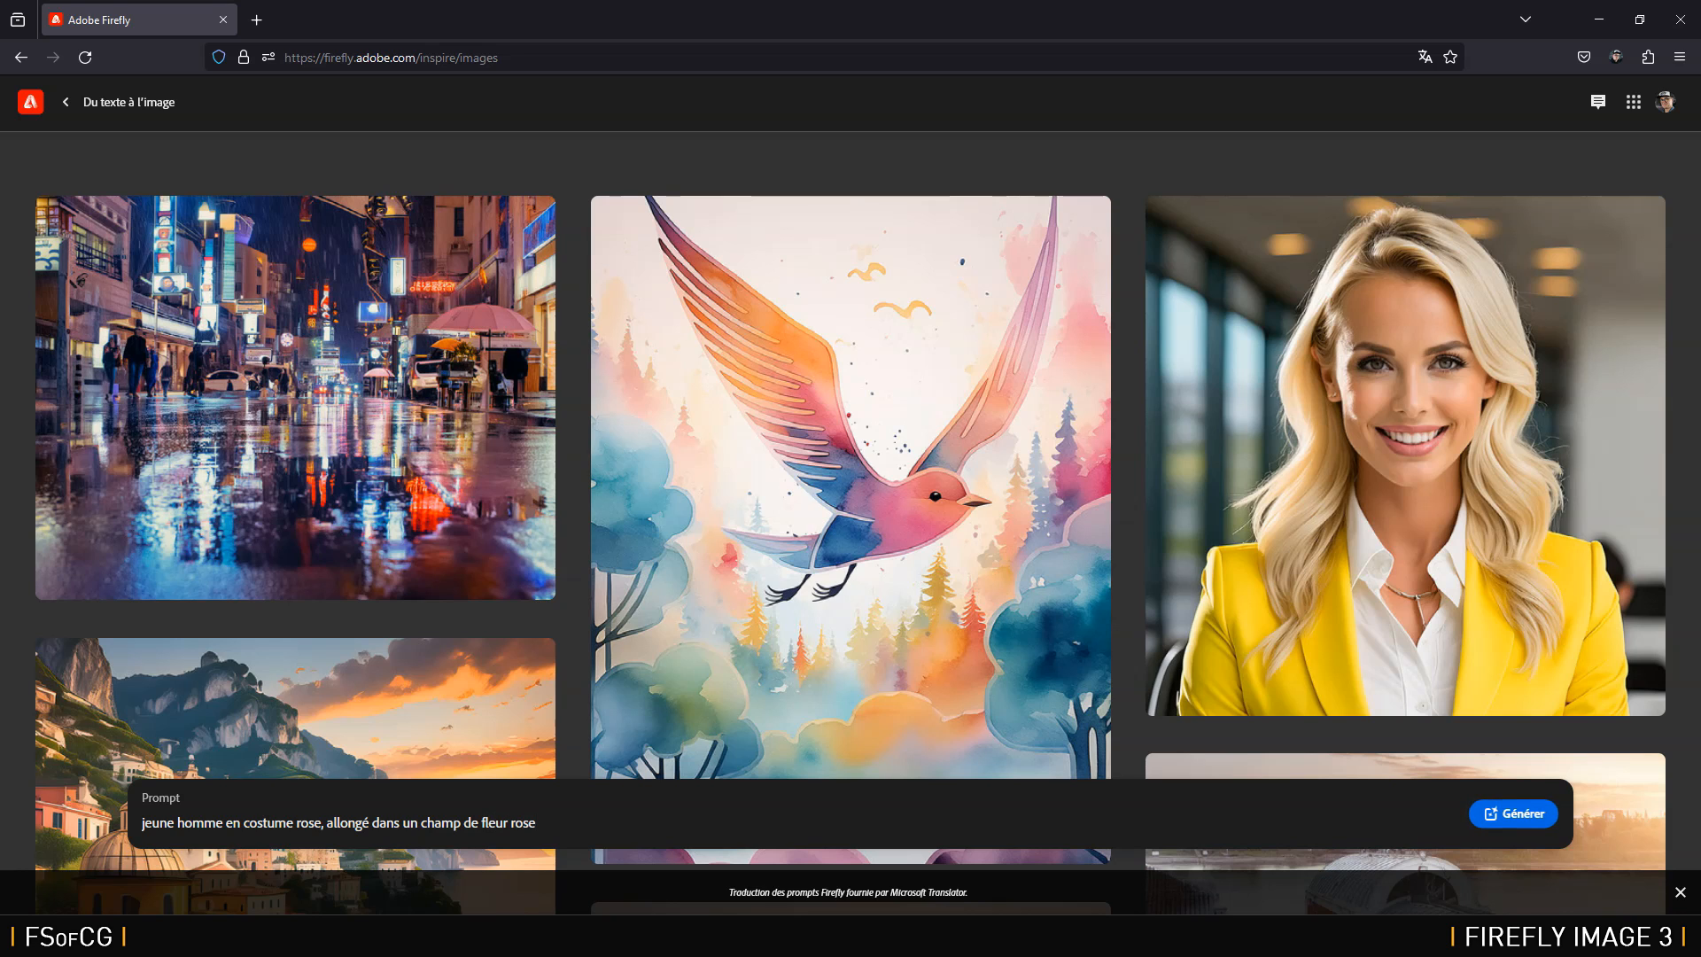
click(506, 821)
text(s)
click(556, 827)
click(1510, 818)
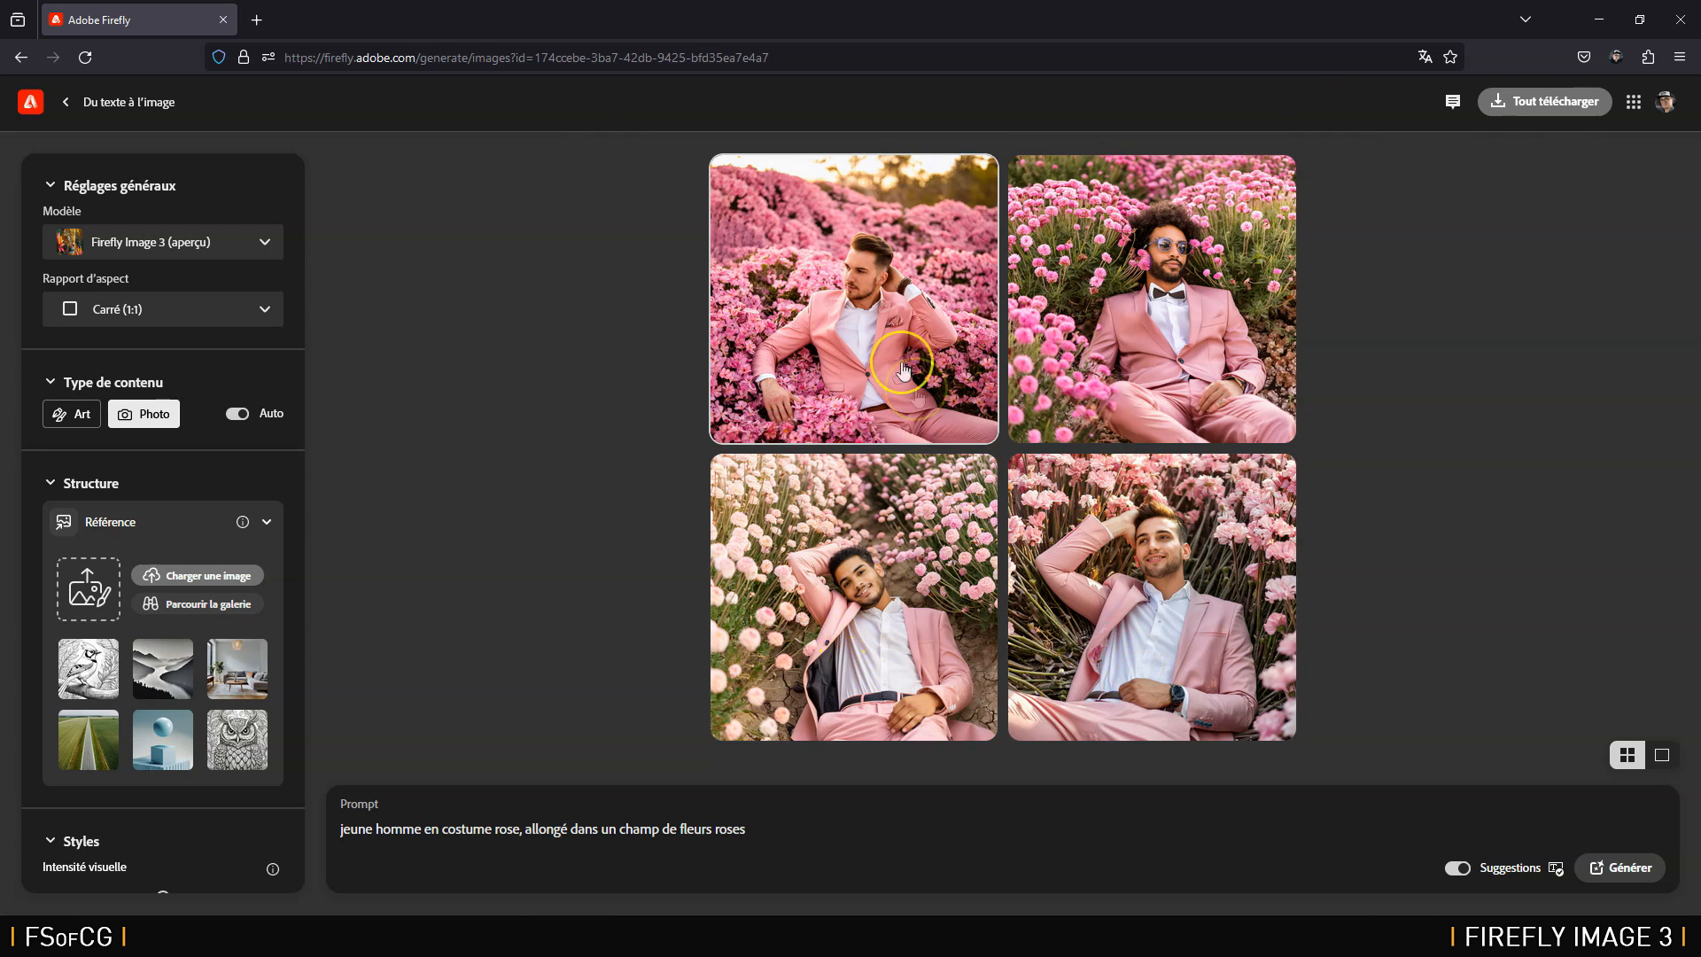
Step: View the four generated images enlarged, one after another from the first to the last
click(876, 334)
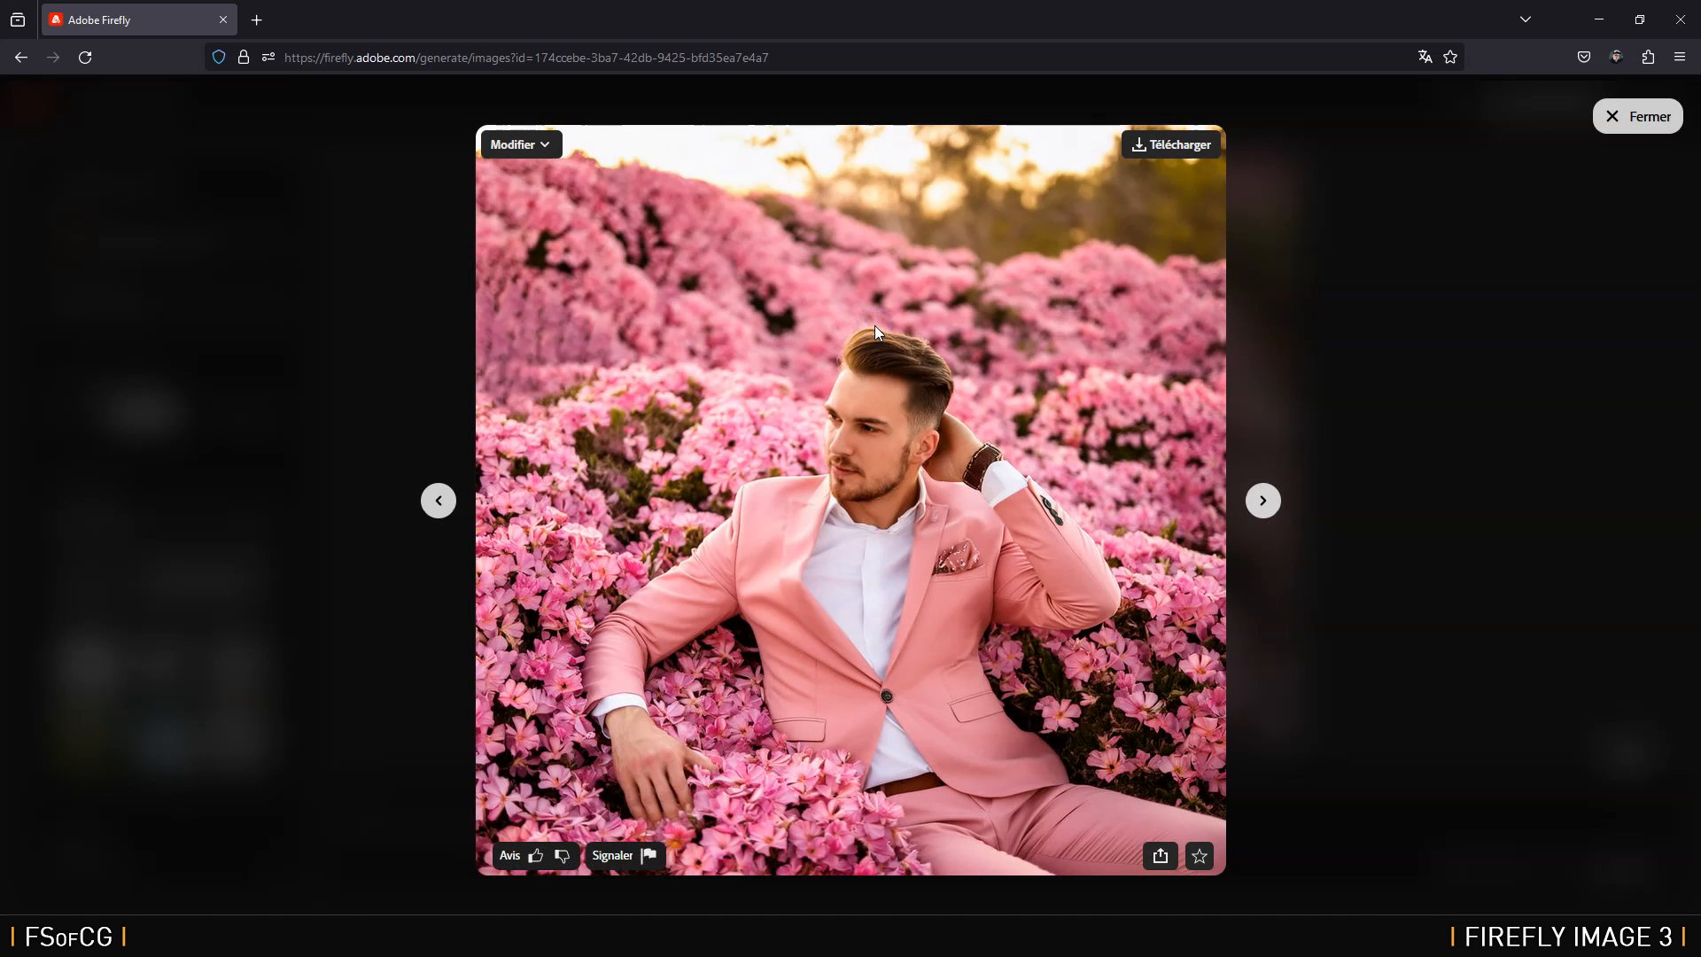
click(1263, 500)
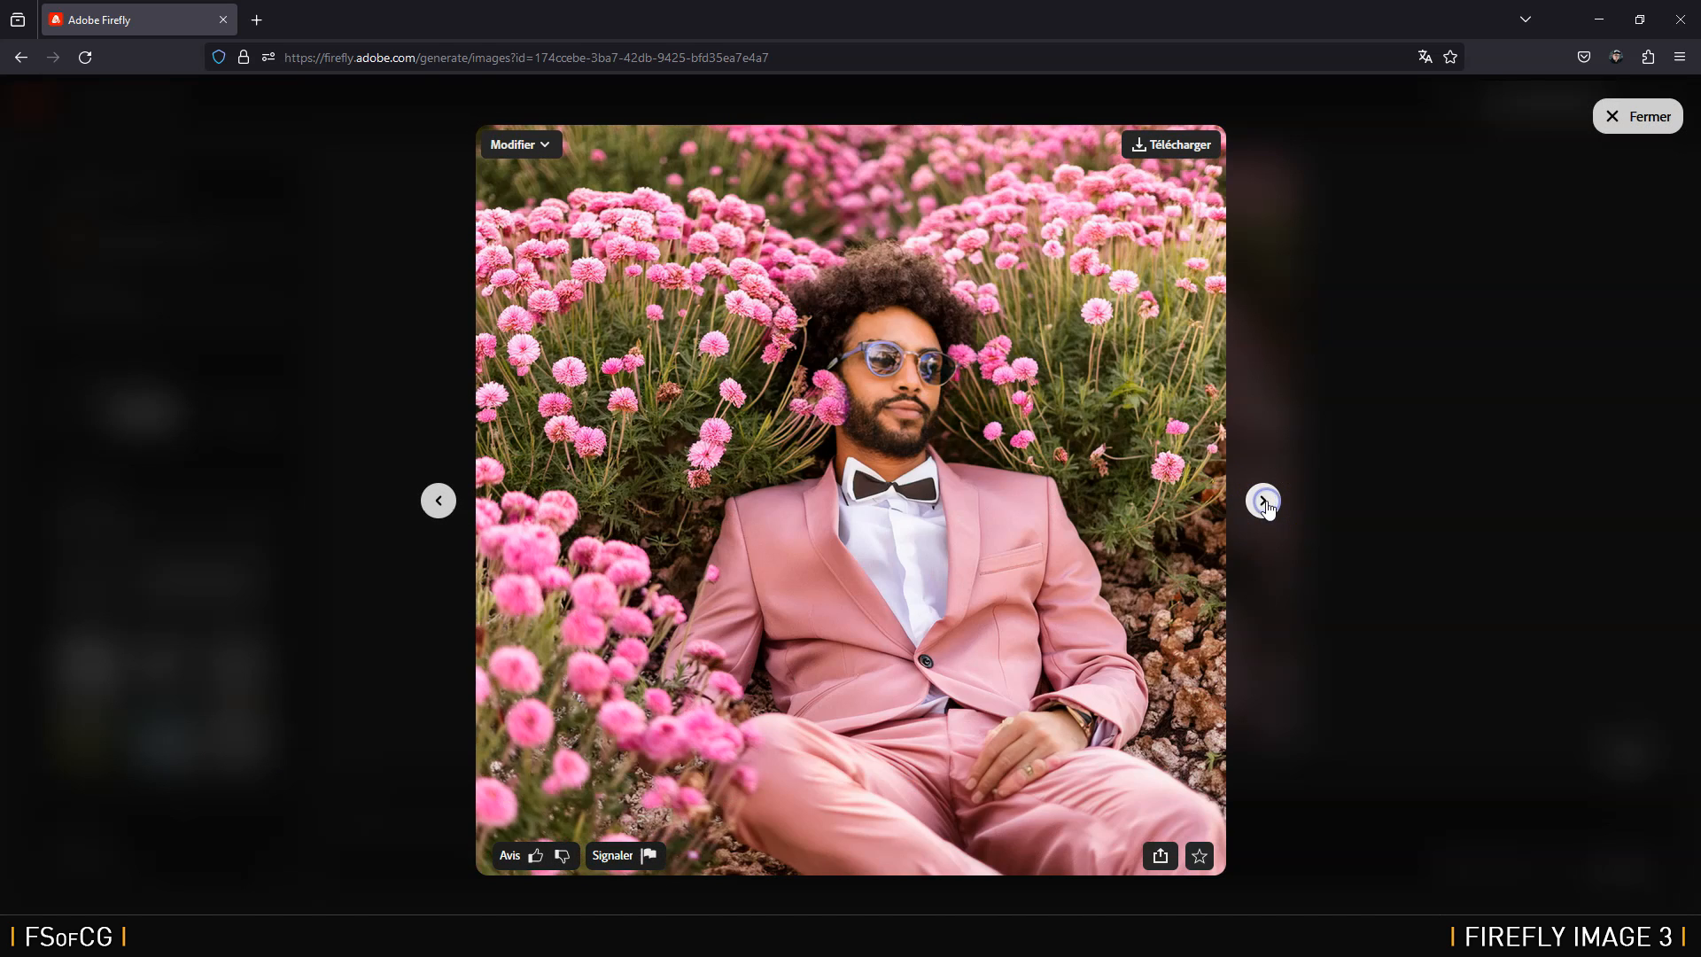
click(1263, 500)
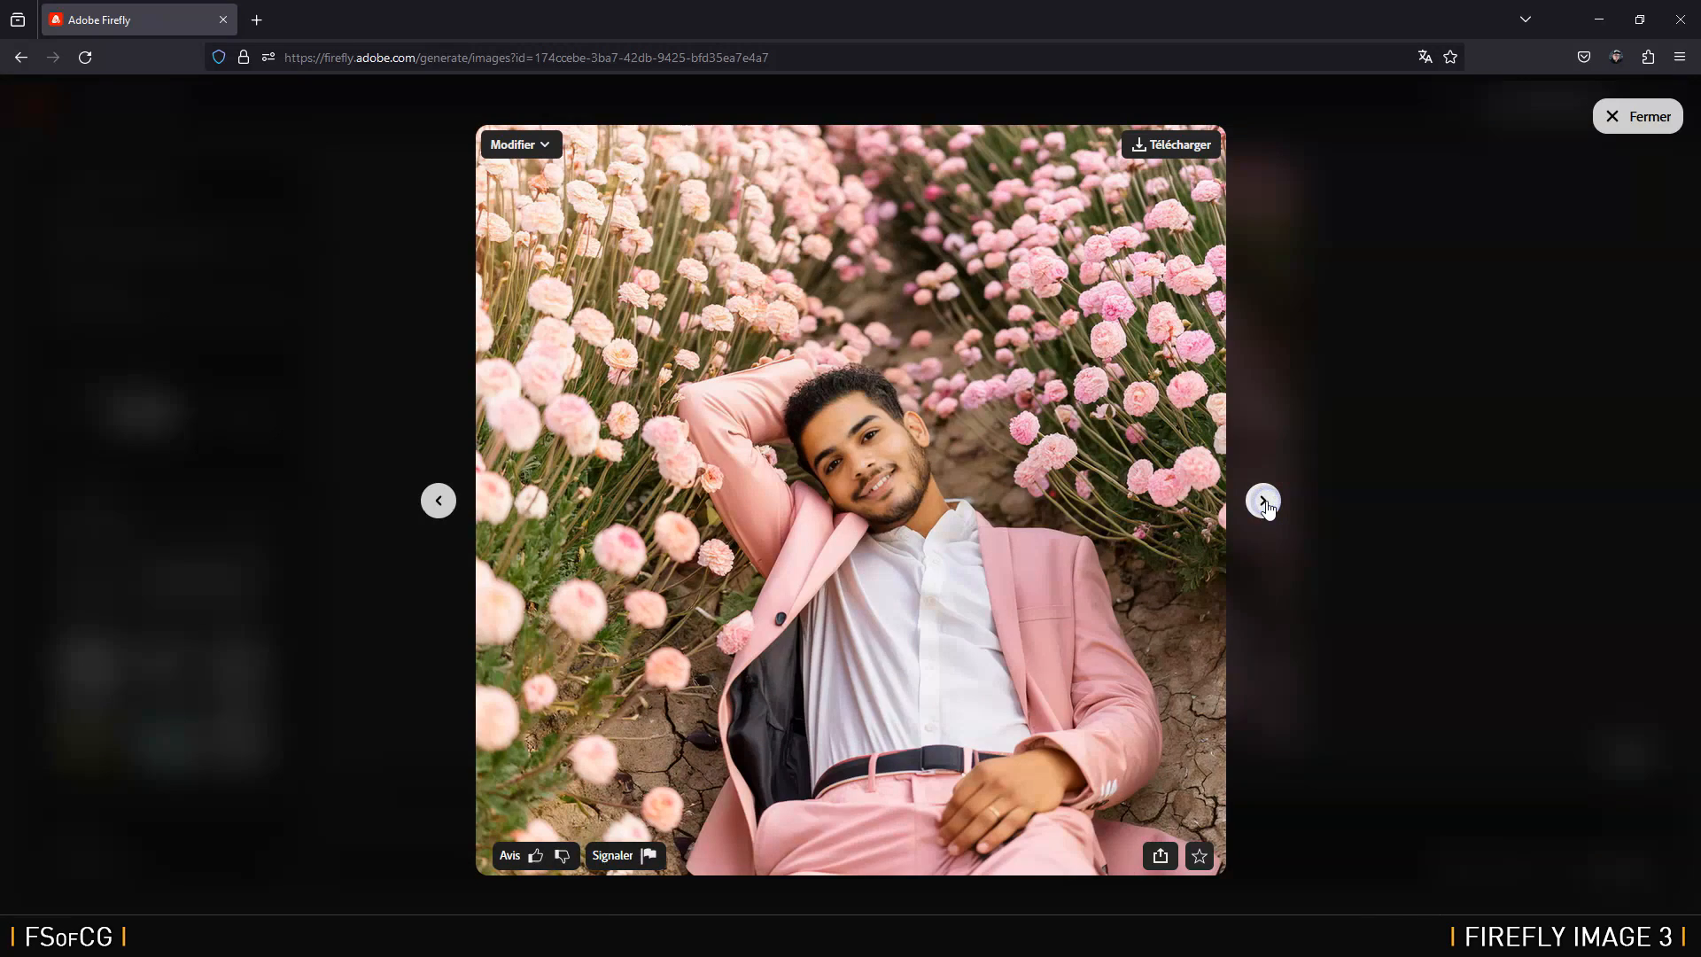
click(1263, 500)
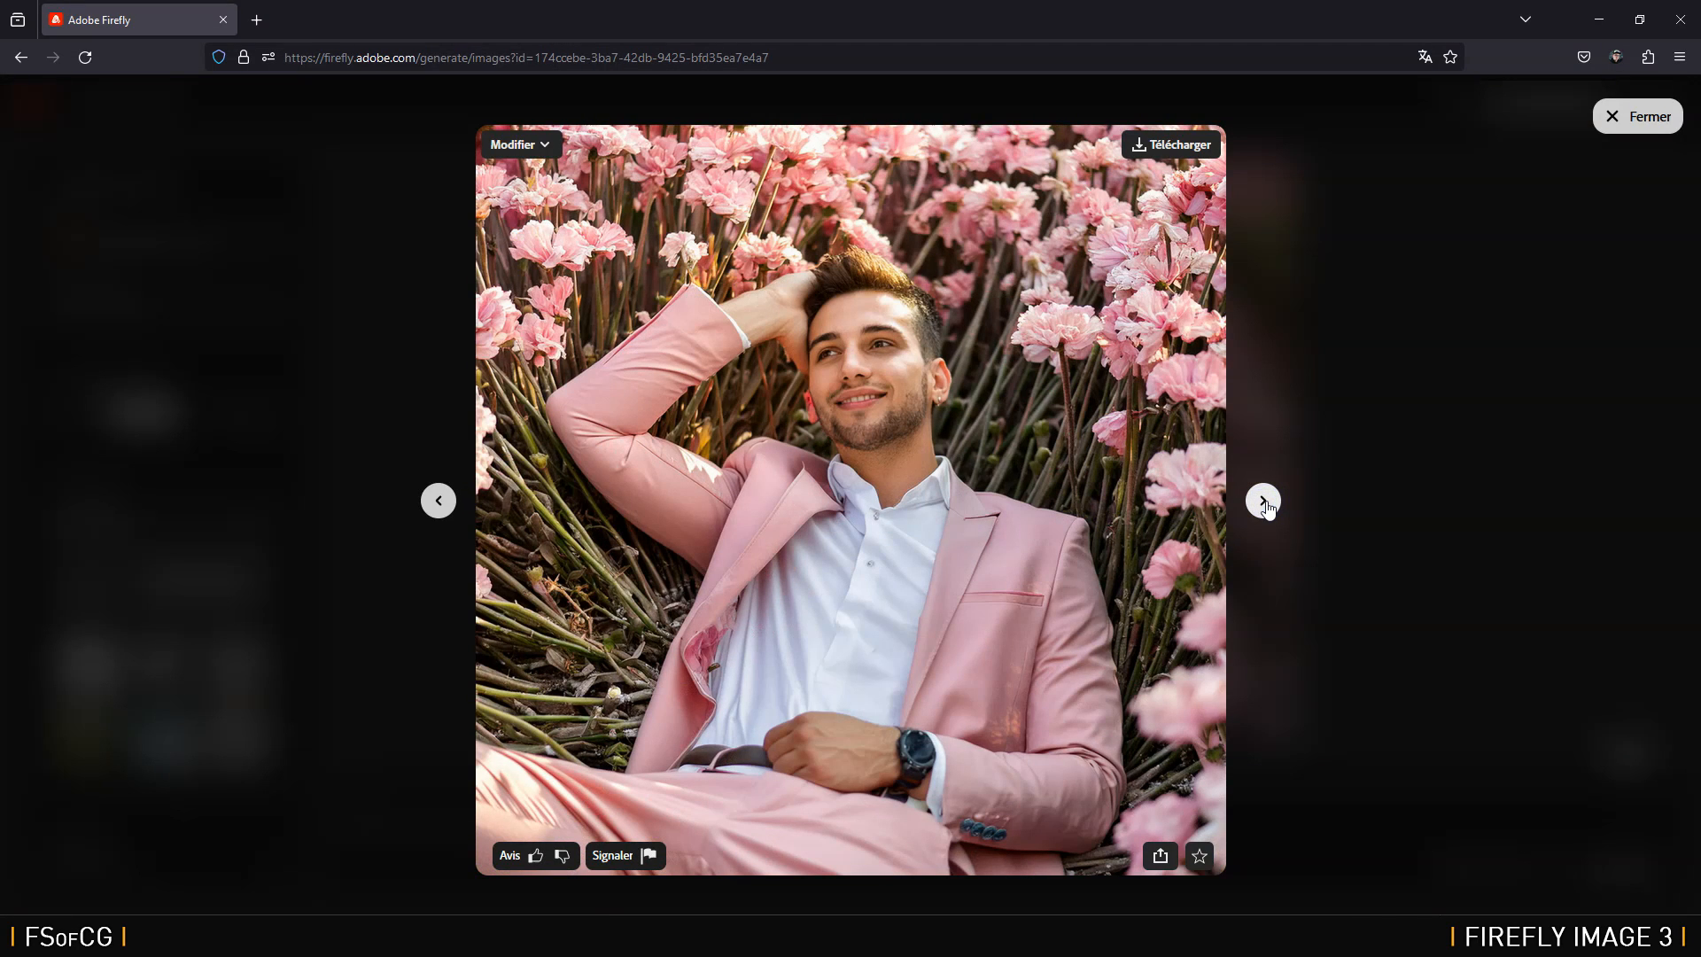
Step: Examine the modification and sharing options of the enlarged fourth image, and close the enlarged view
click(547, 144)
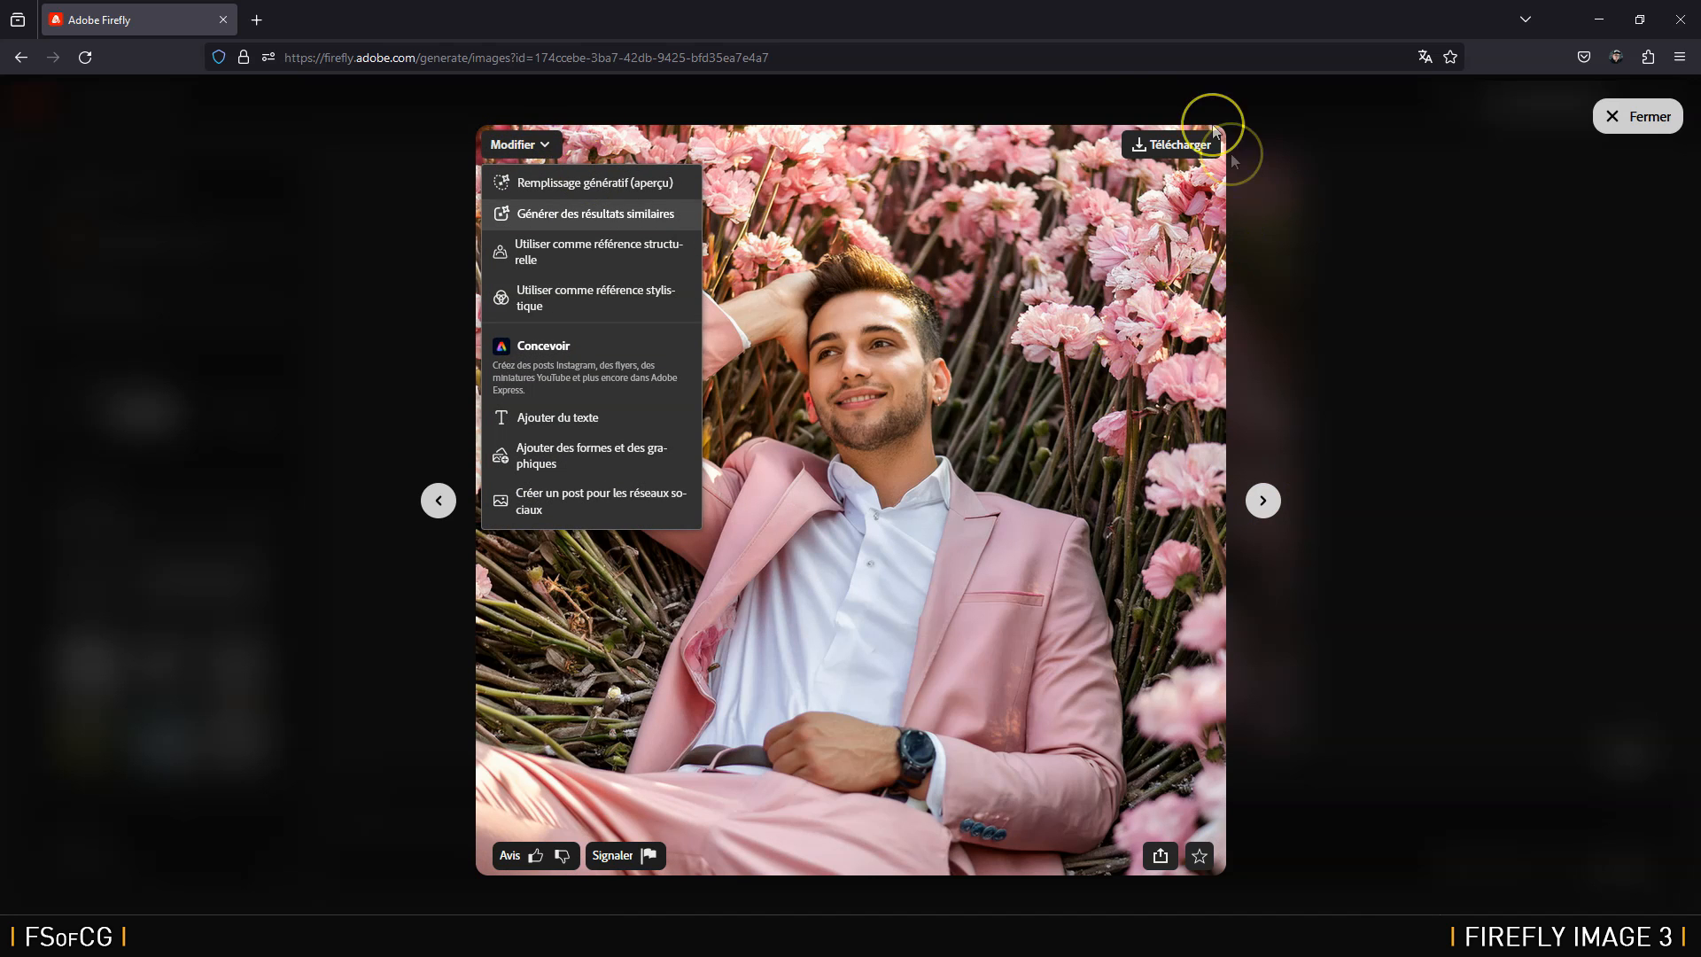
click(570, 186)
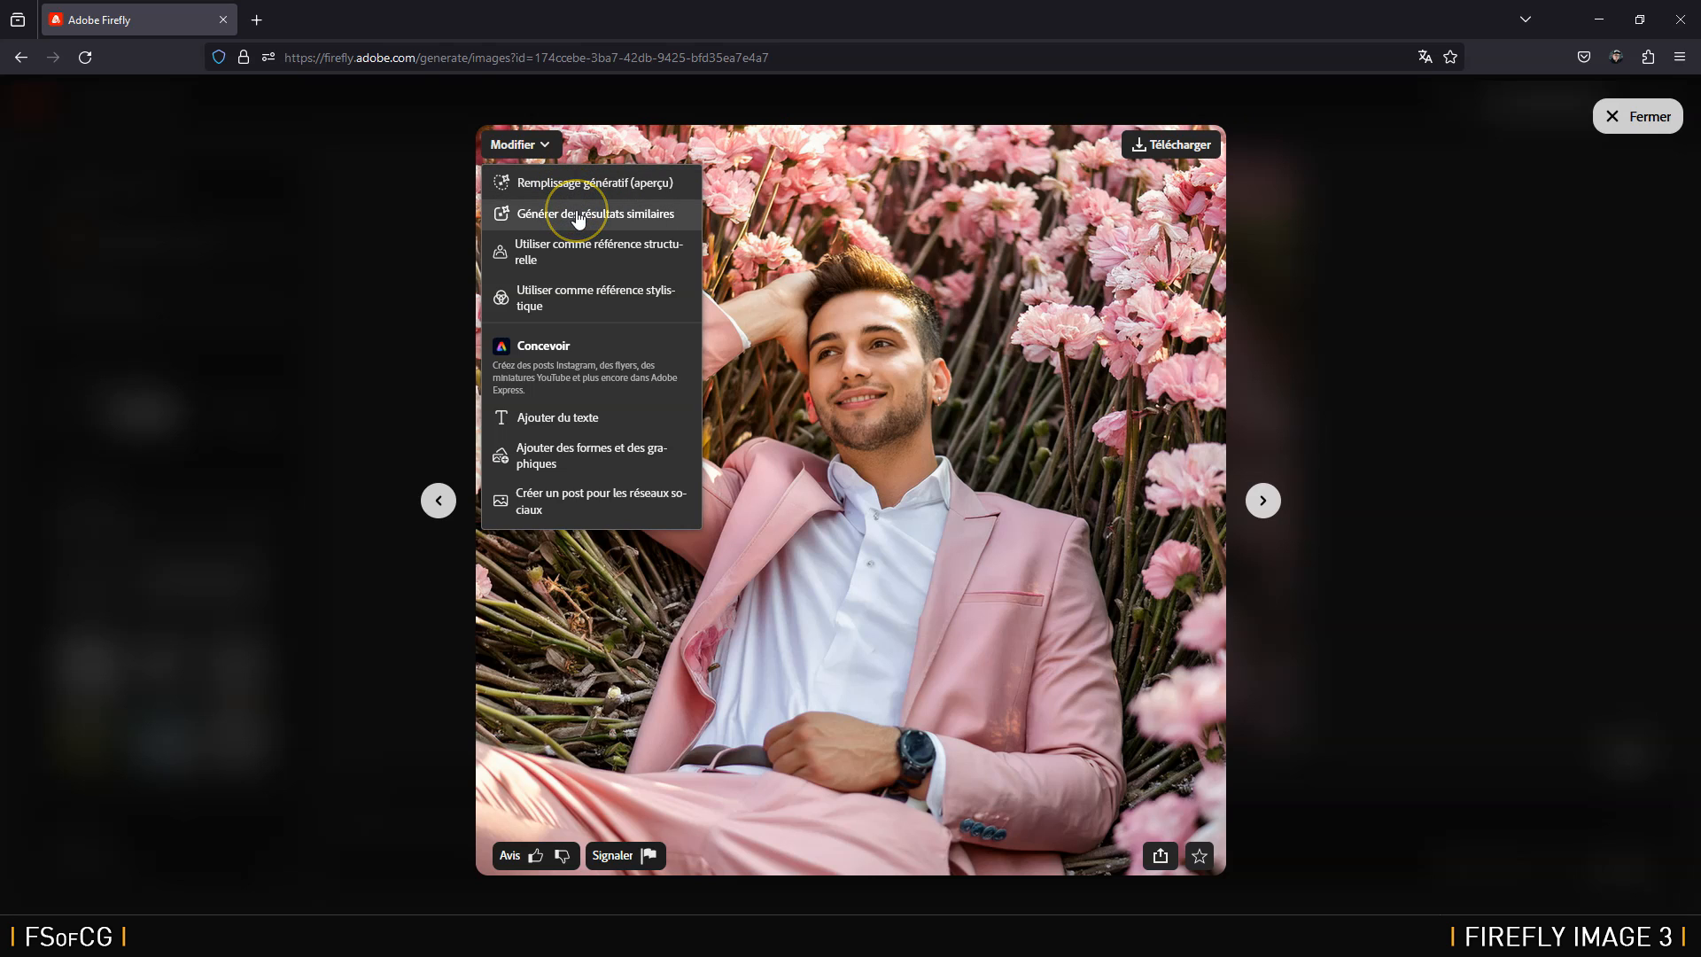
click(576, 221)
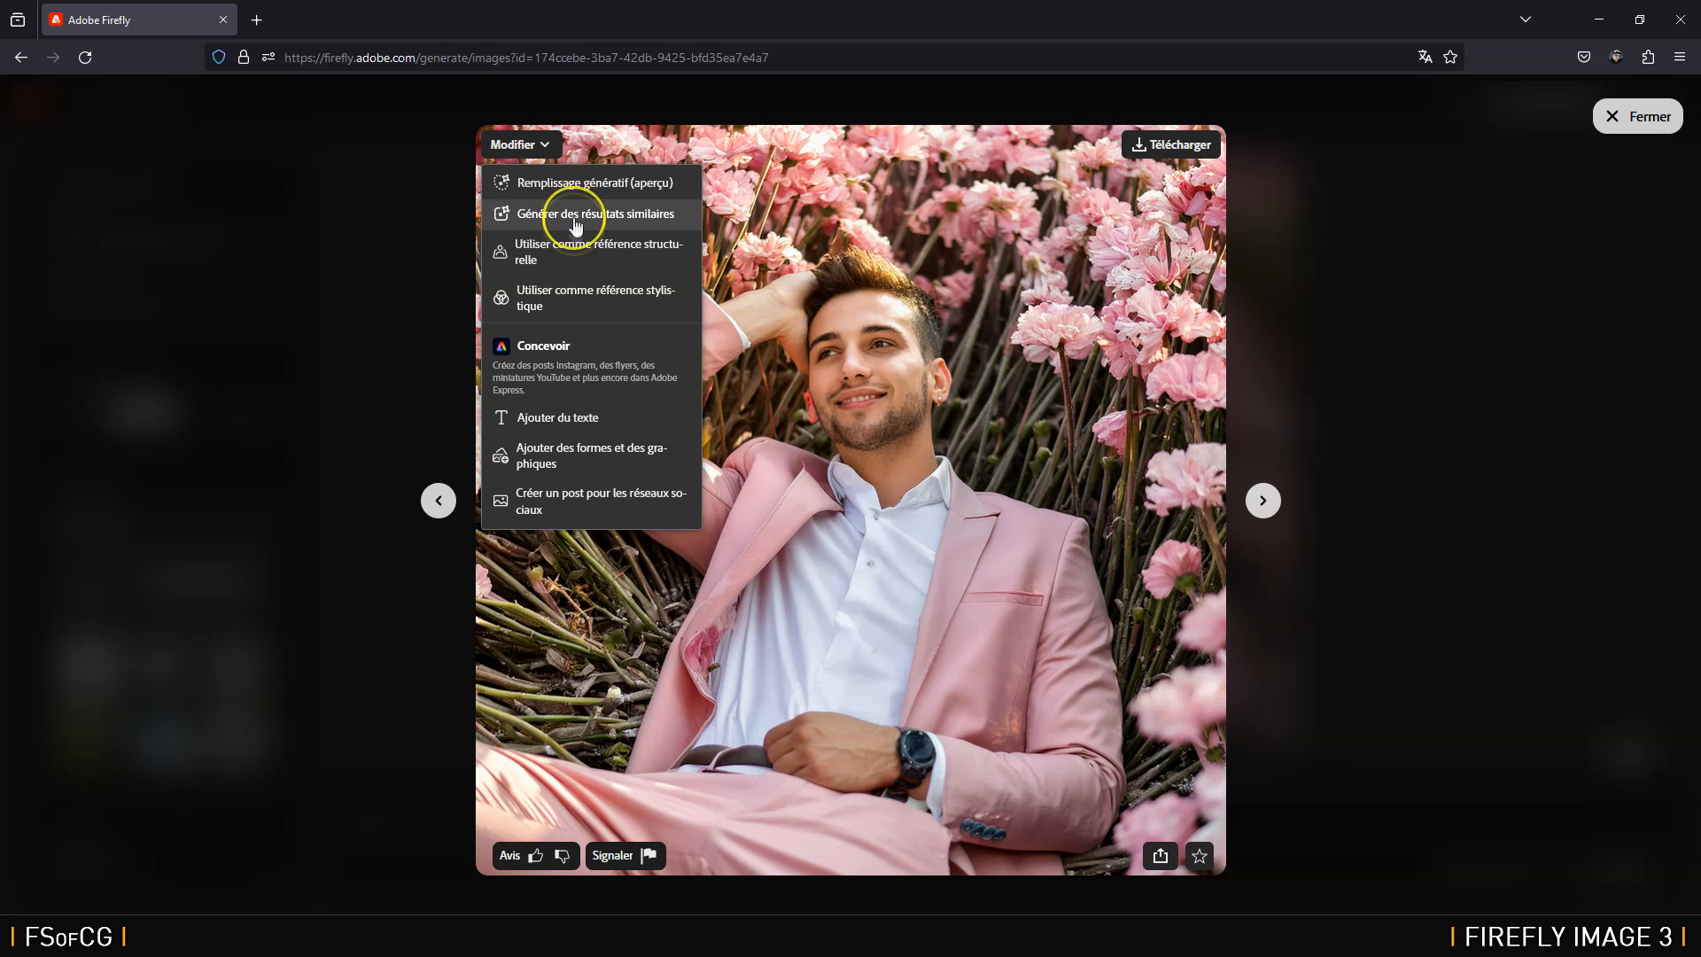
click(576, 259)
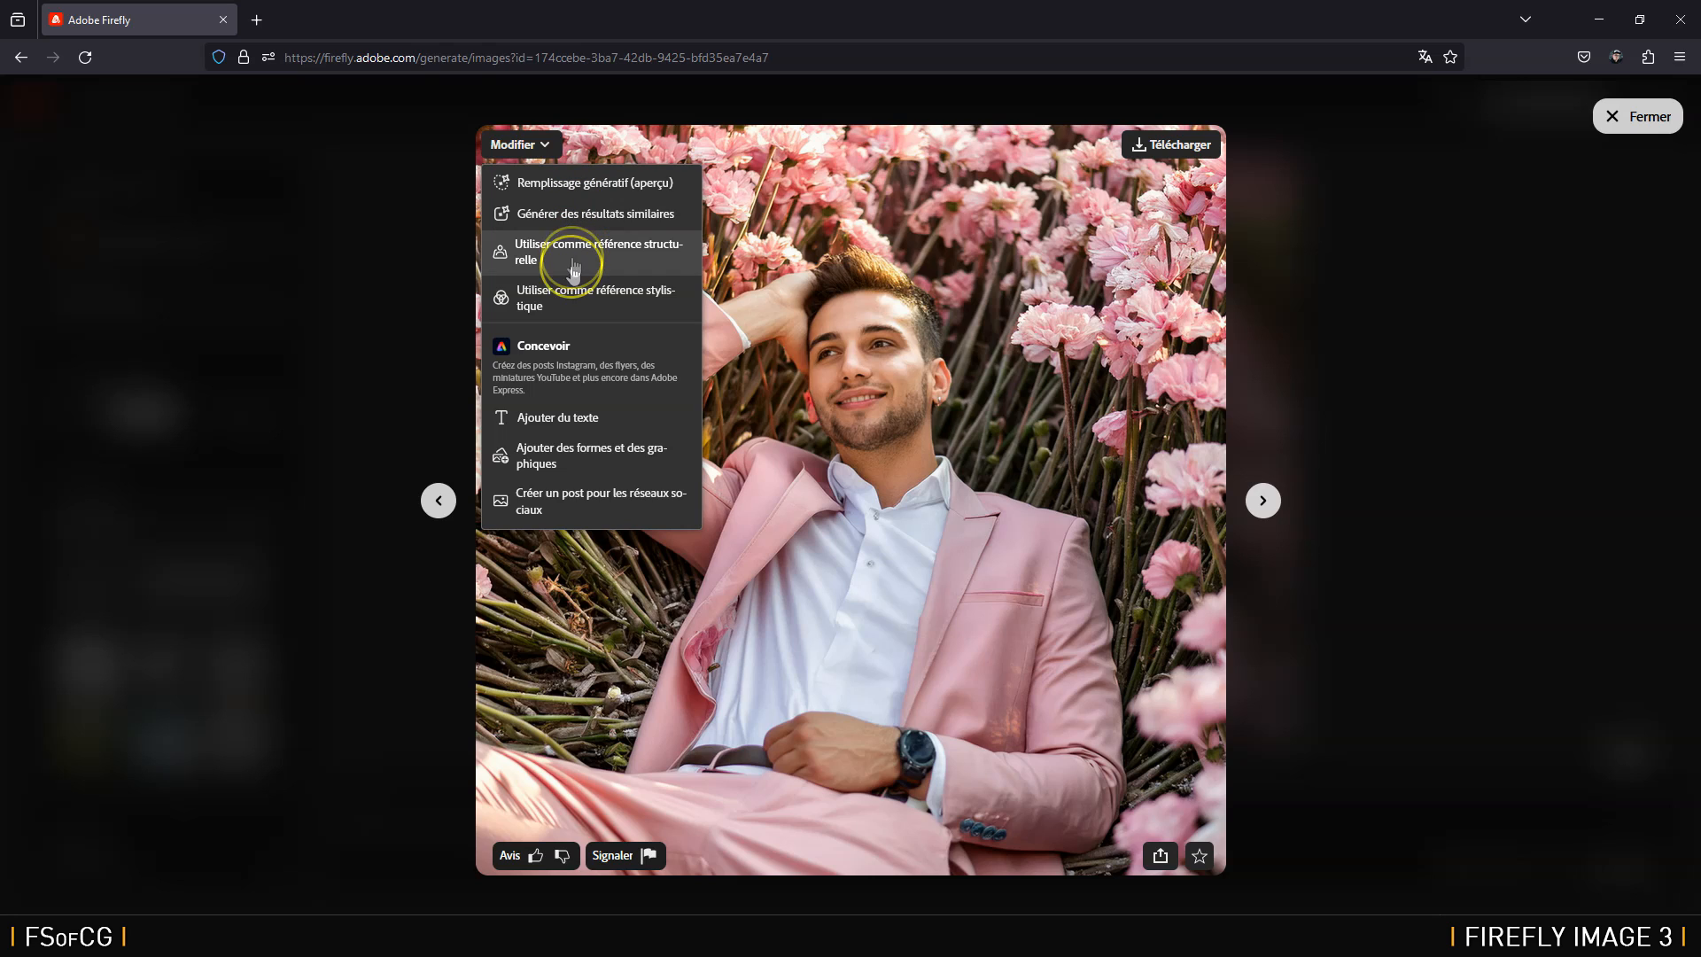
click(577, 301)
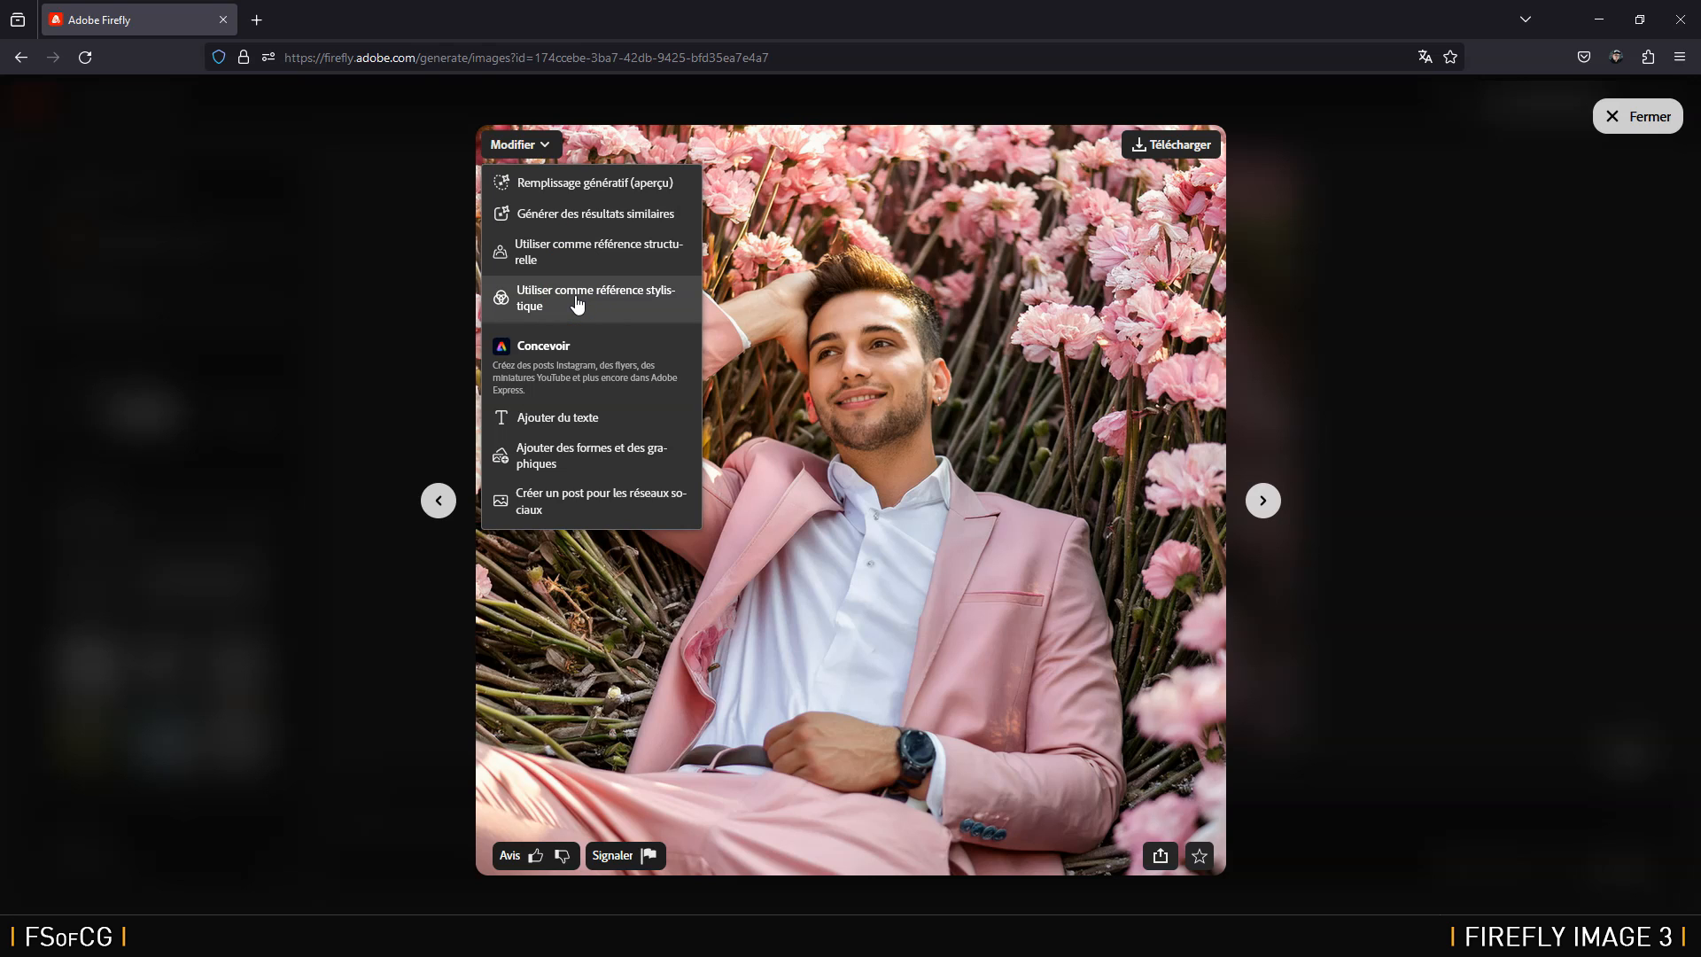
click(575, 363)
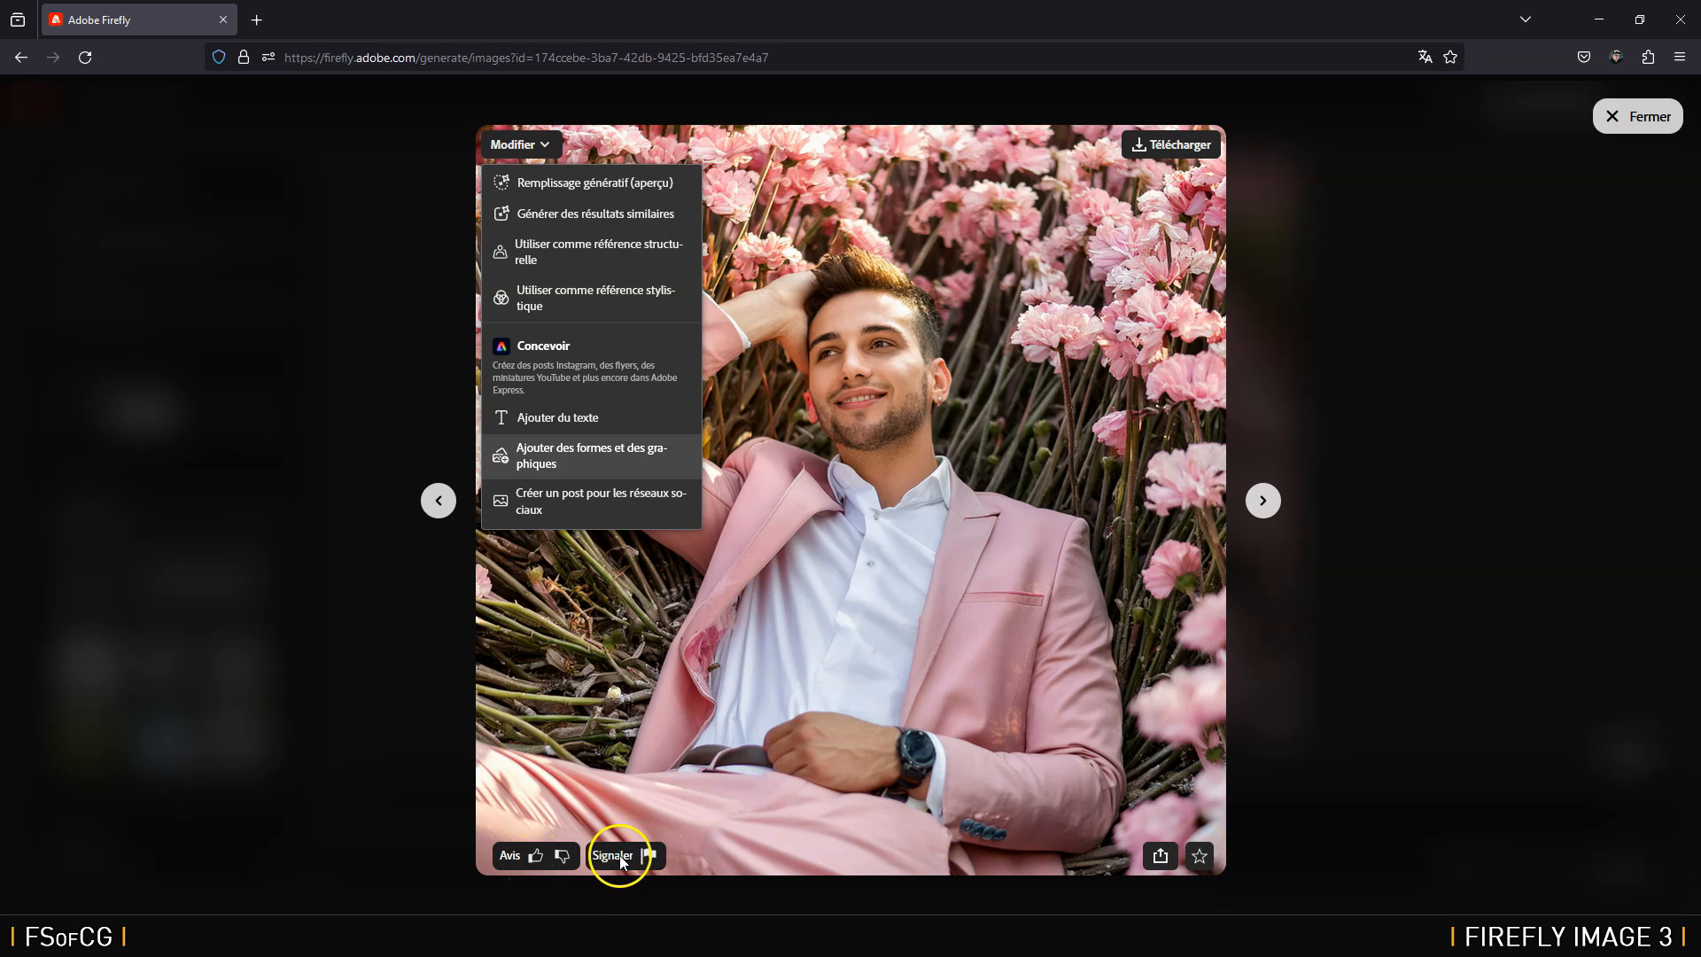
click(1160, 856)
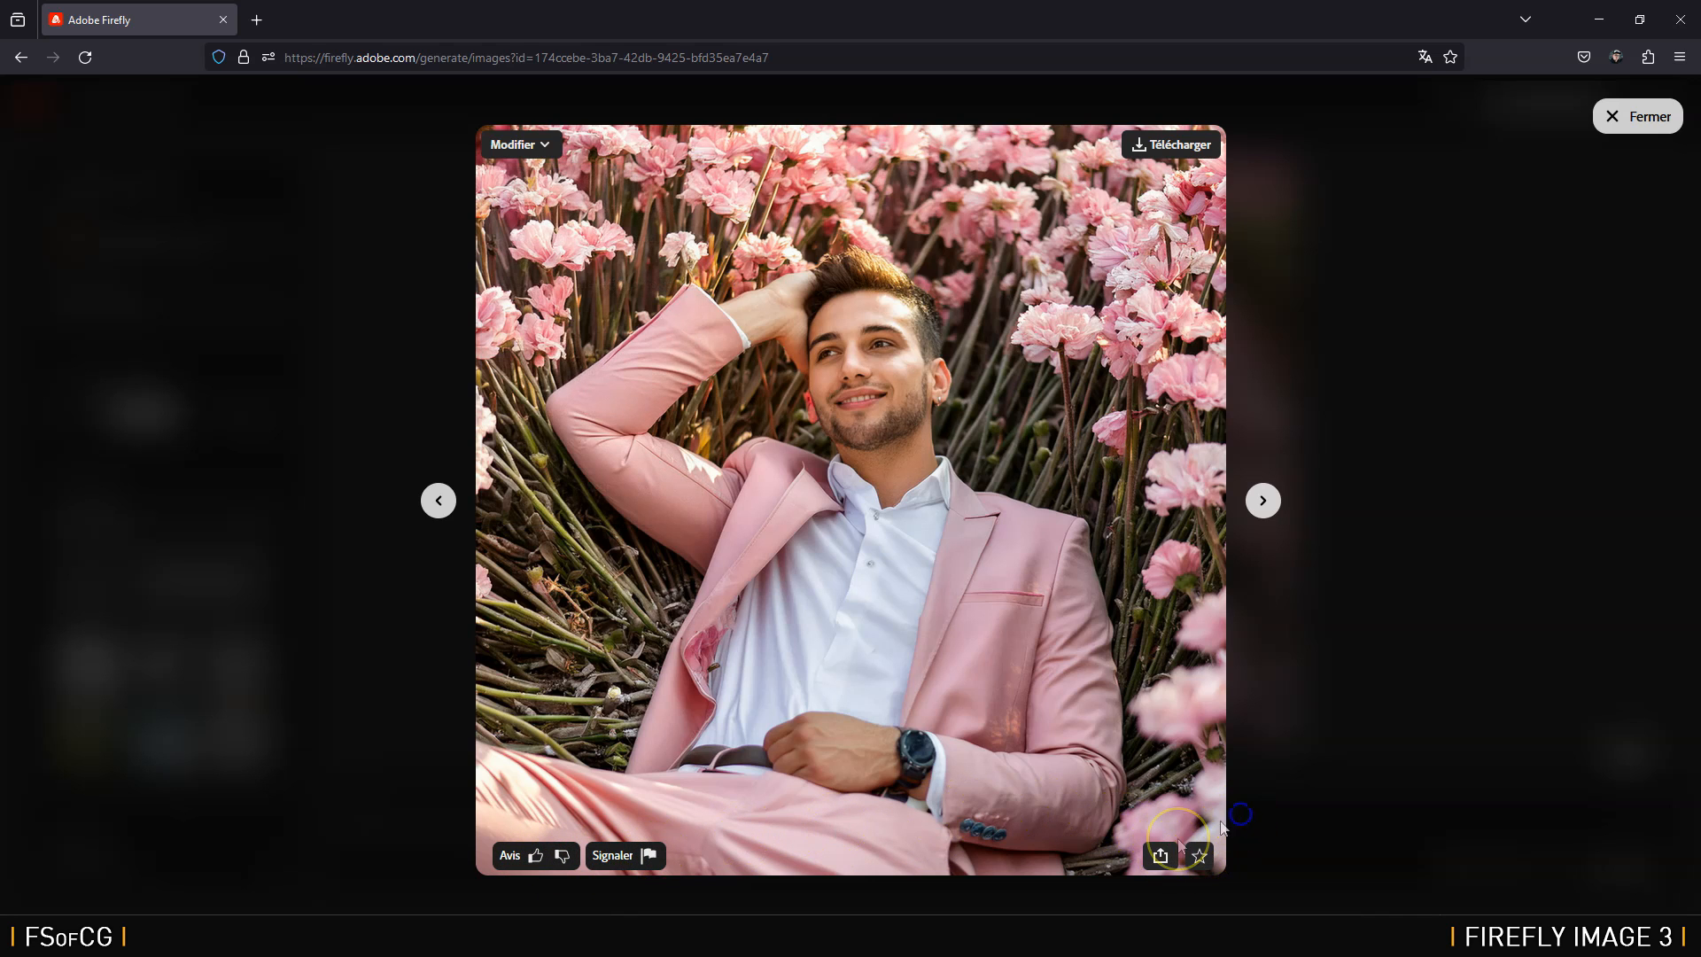
click(1160, 855)
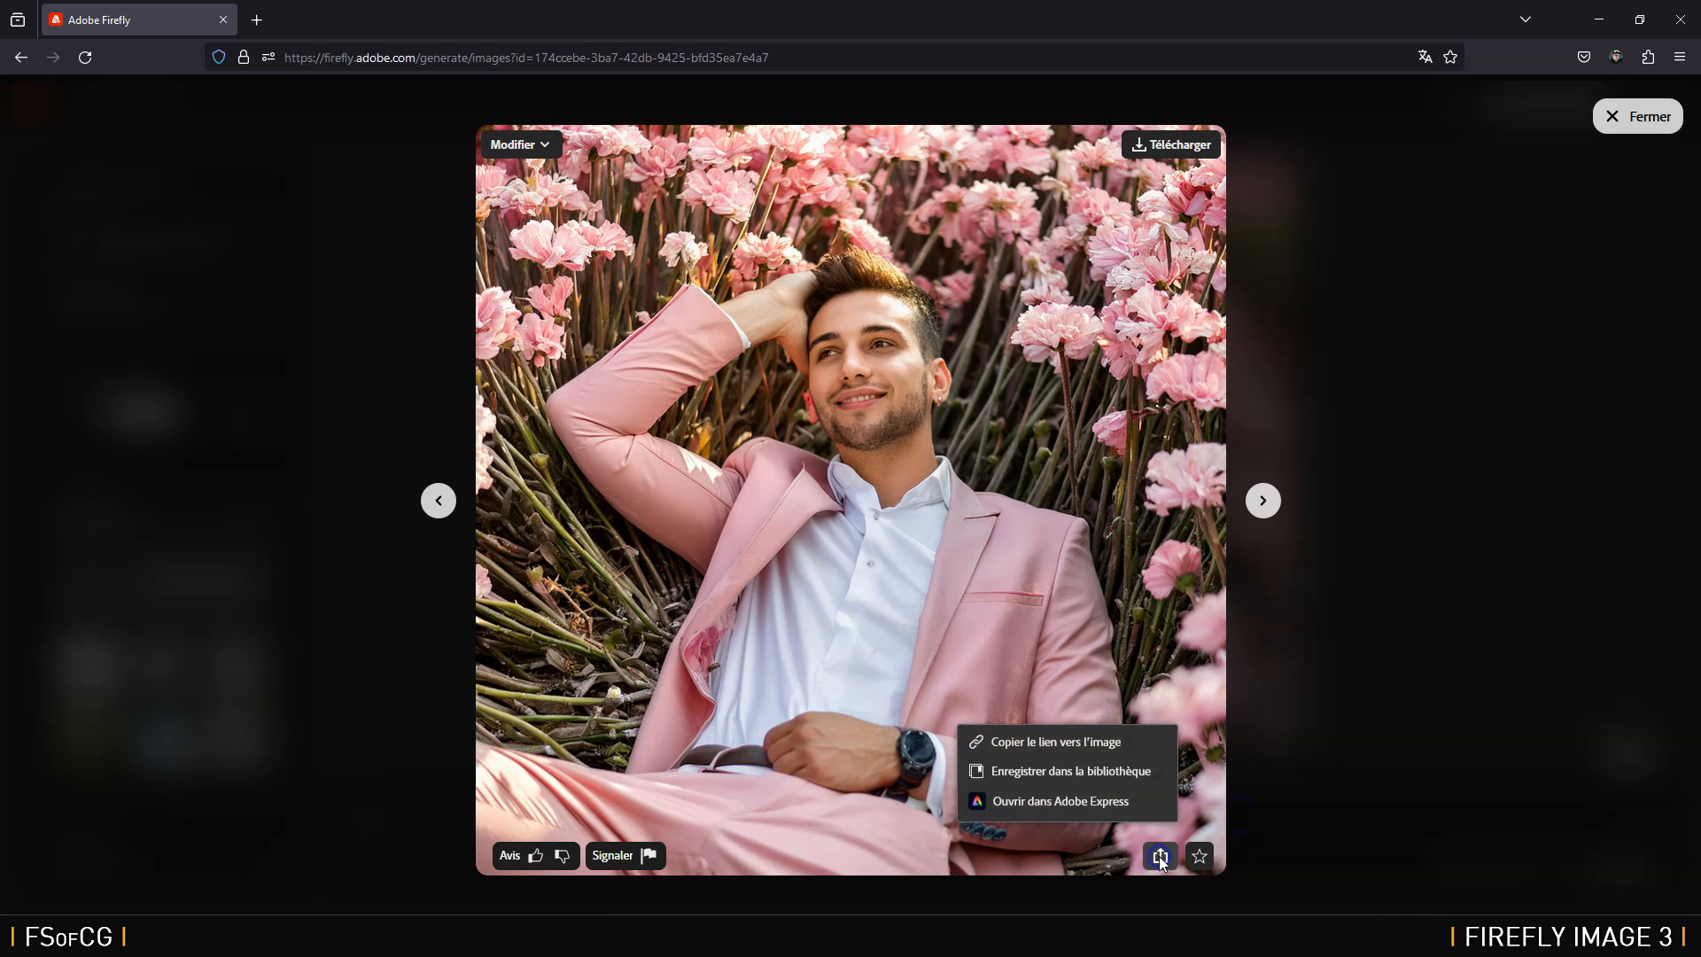
click(1102, 749)
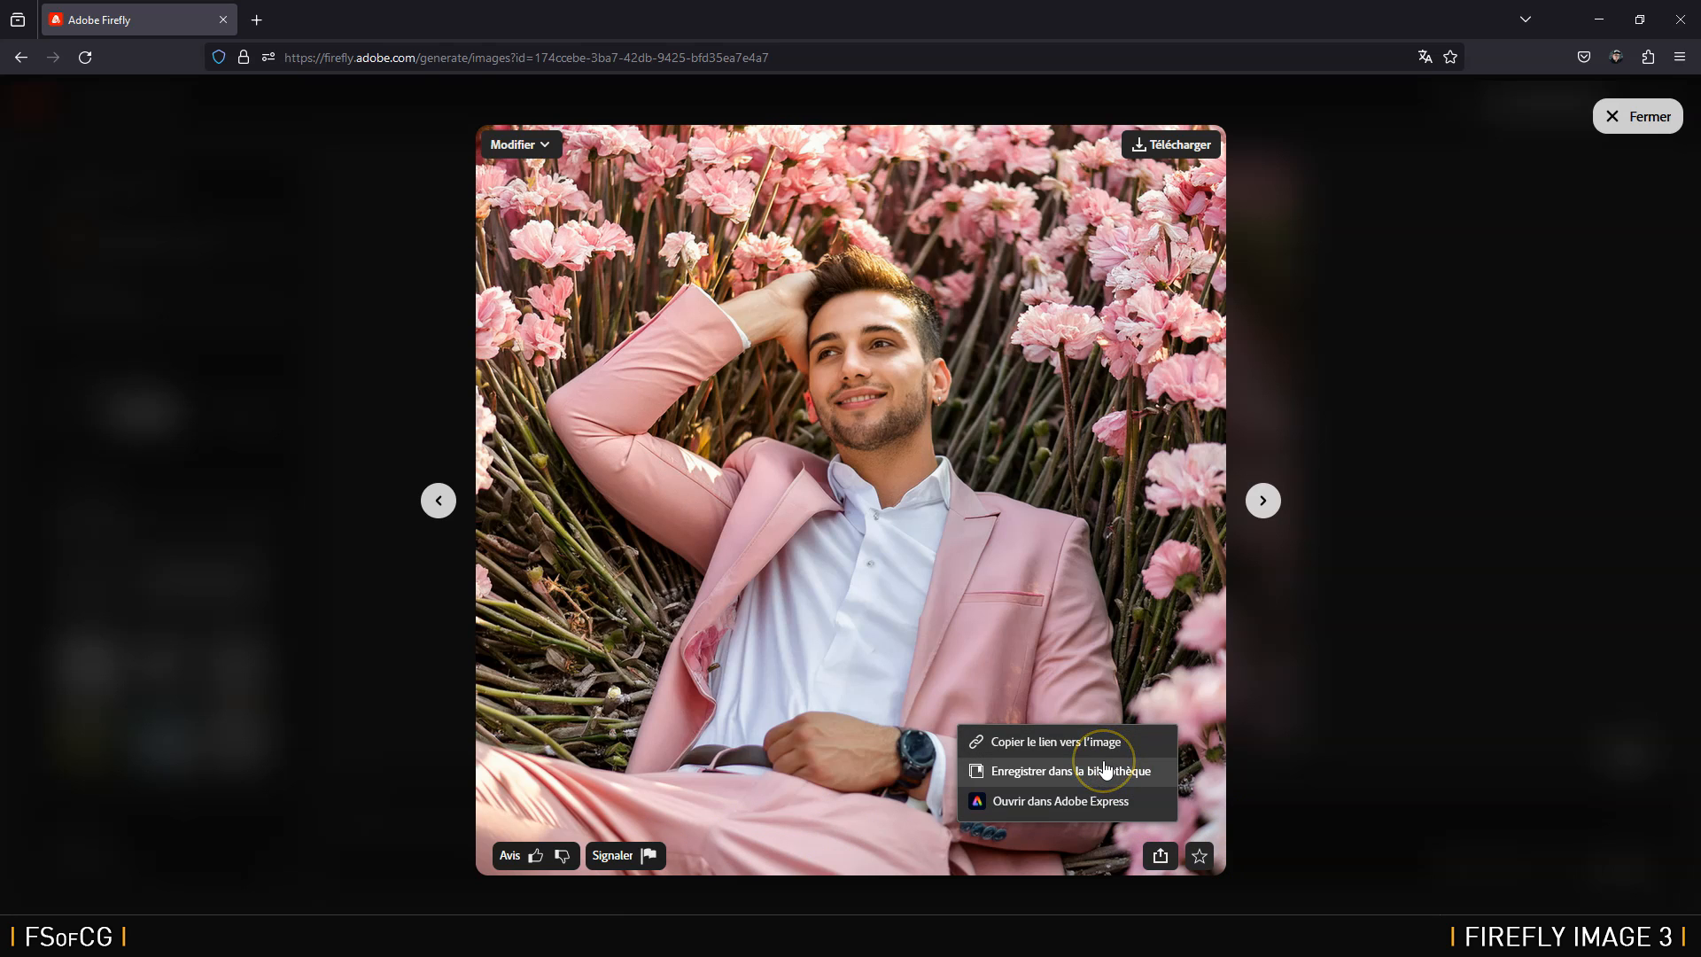
click(1108, 804)
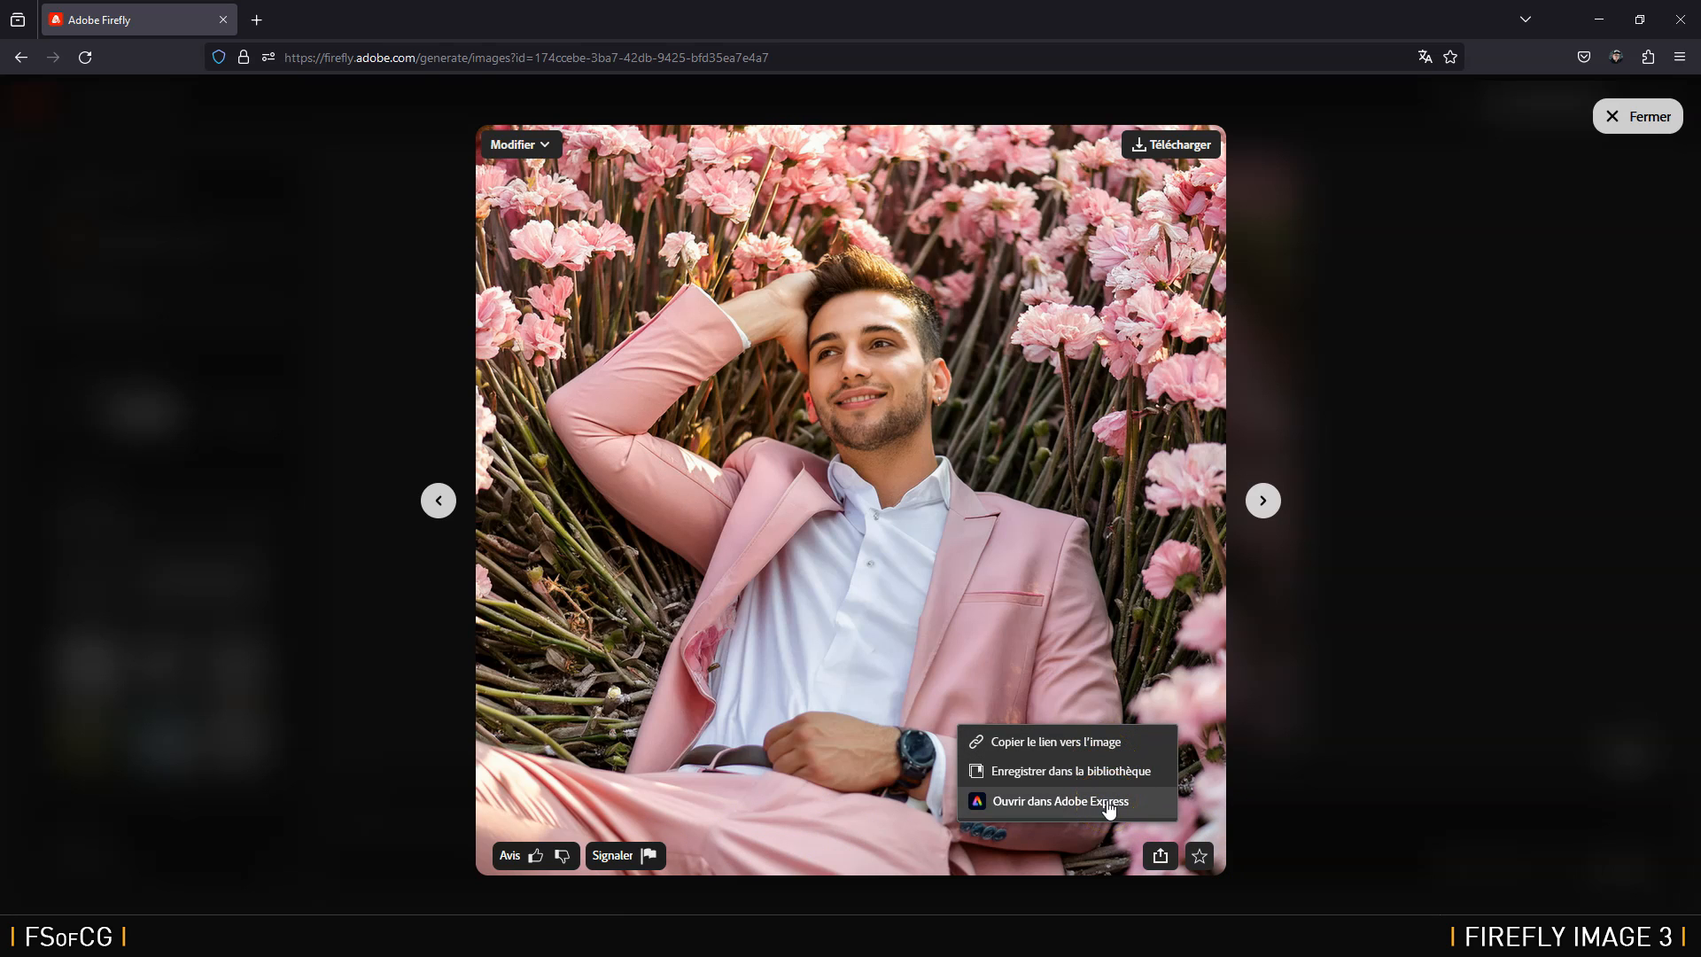
click(1640, 121)
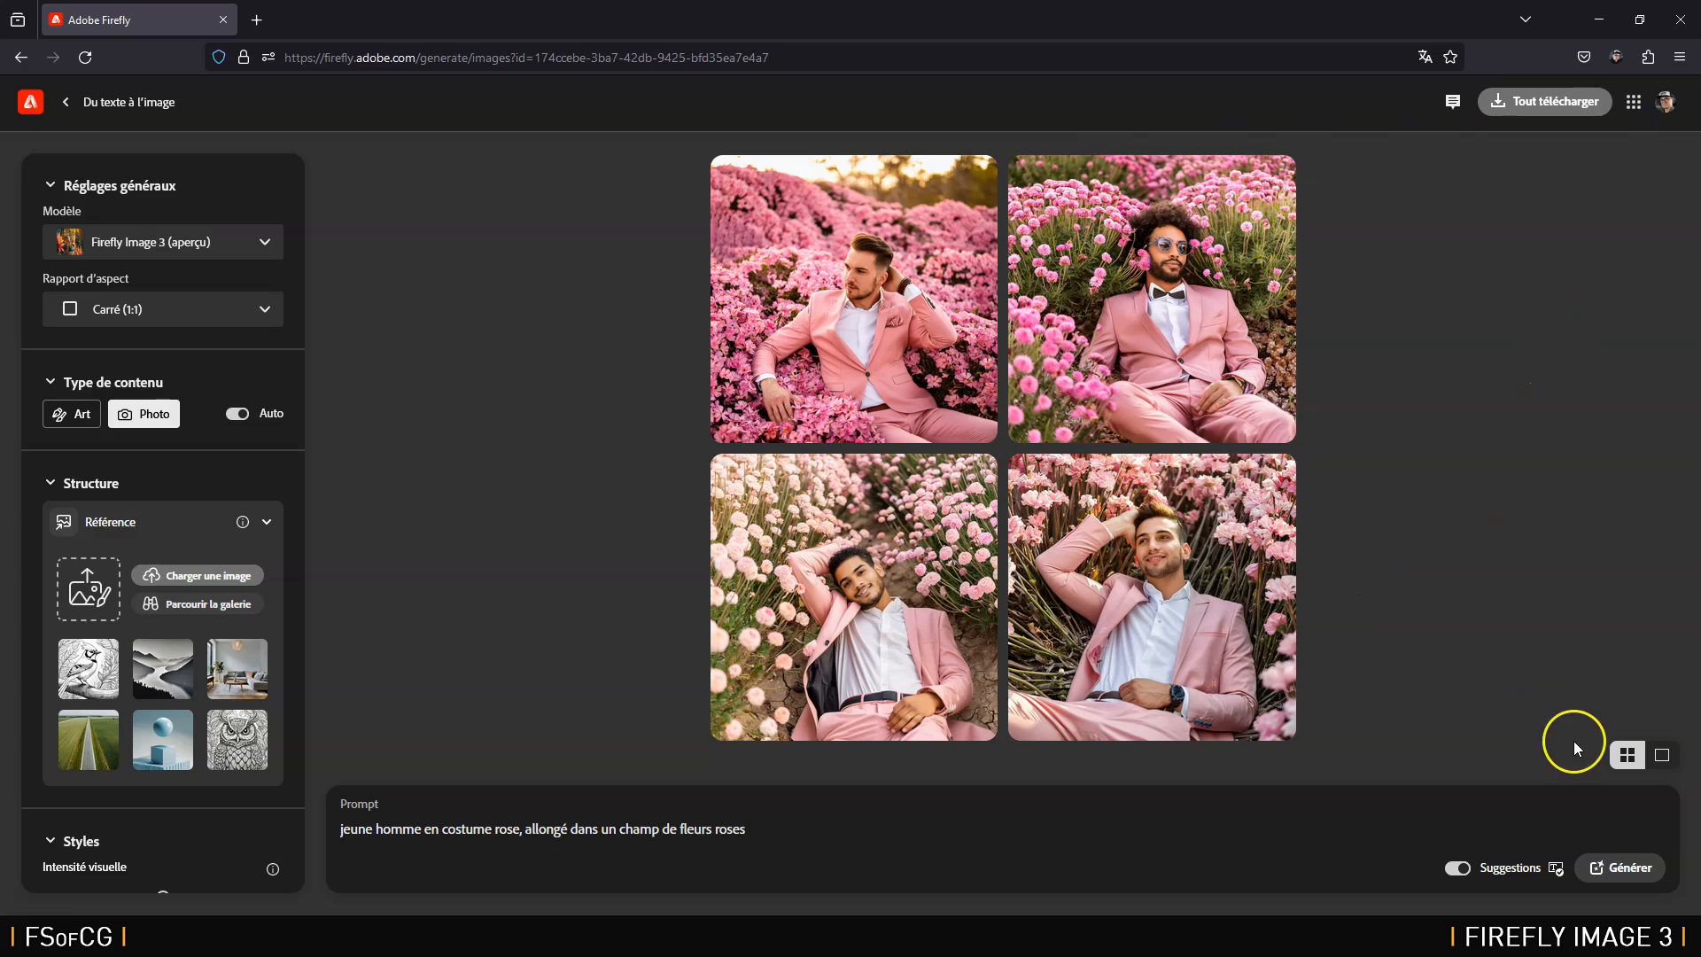
Step: View the results in the single-image layout starting at the first image, and return to the grid layout
click(1662, 756)
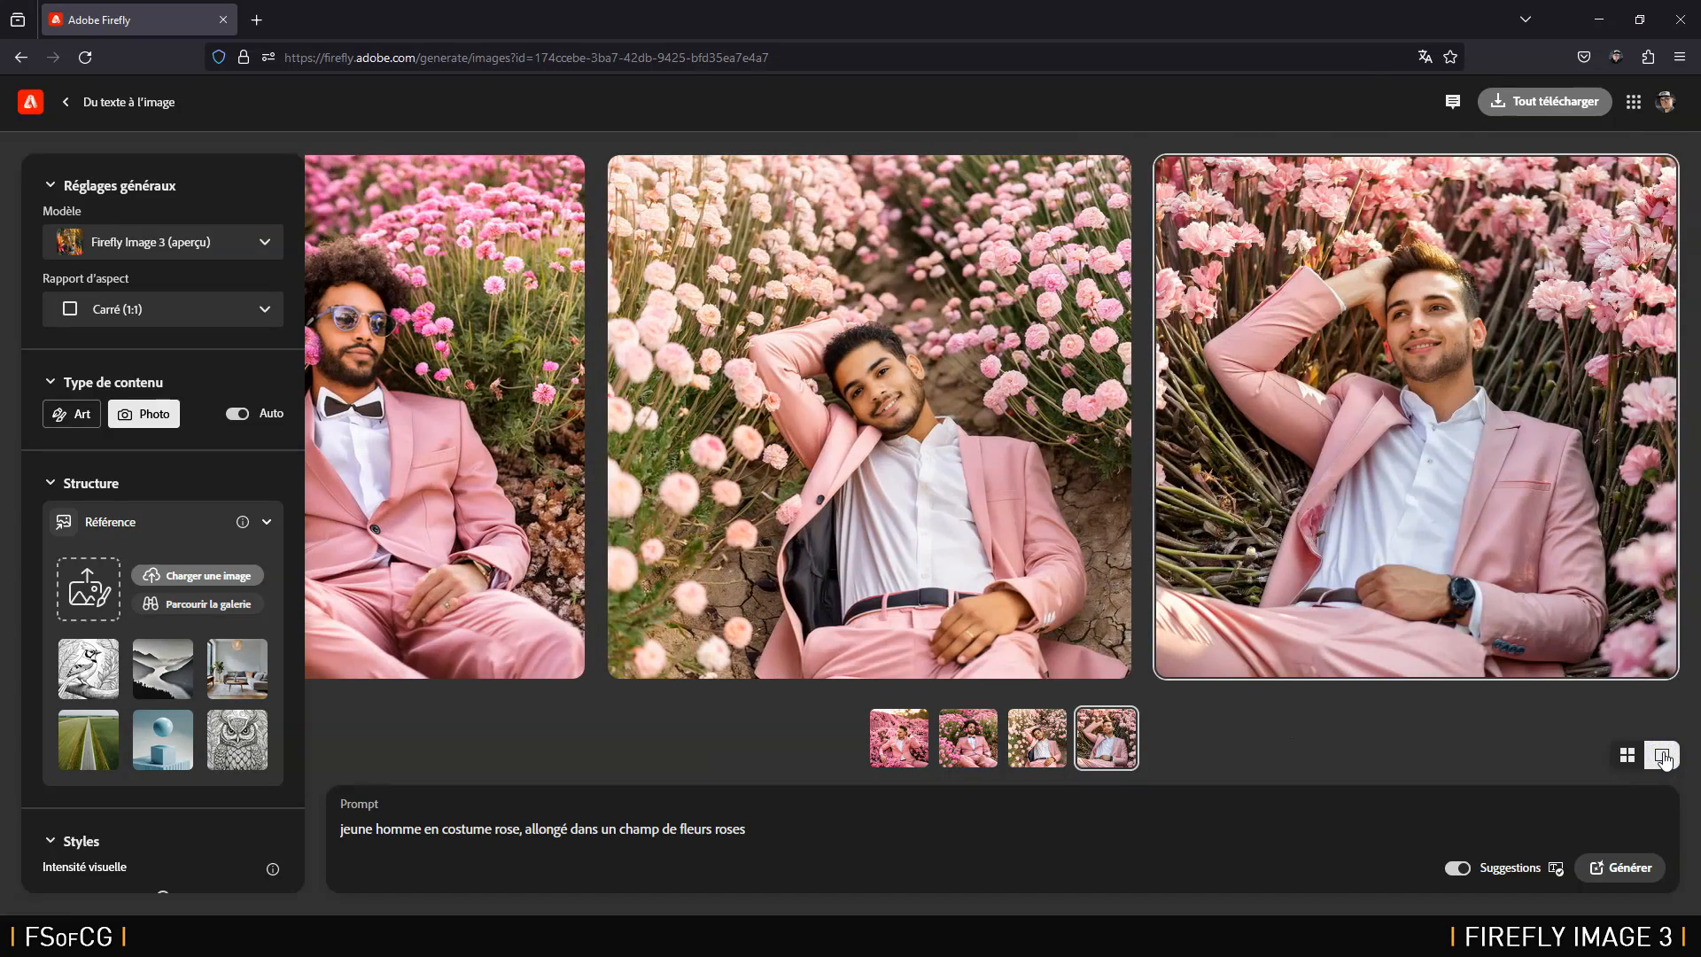
click(903, 747)
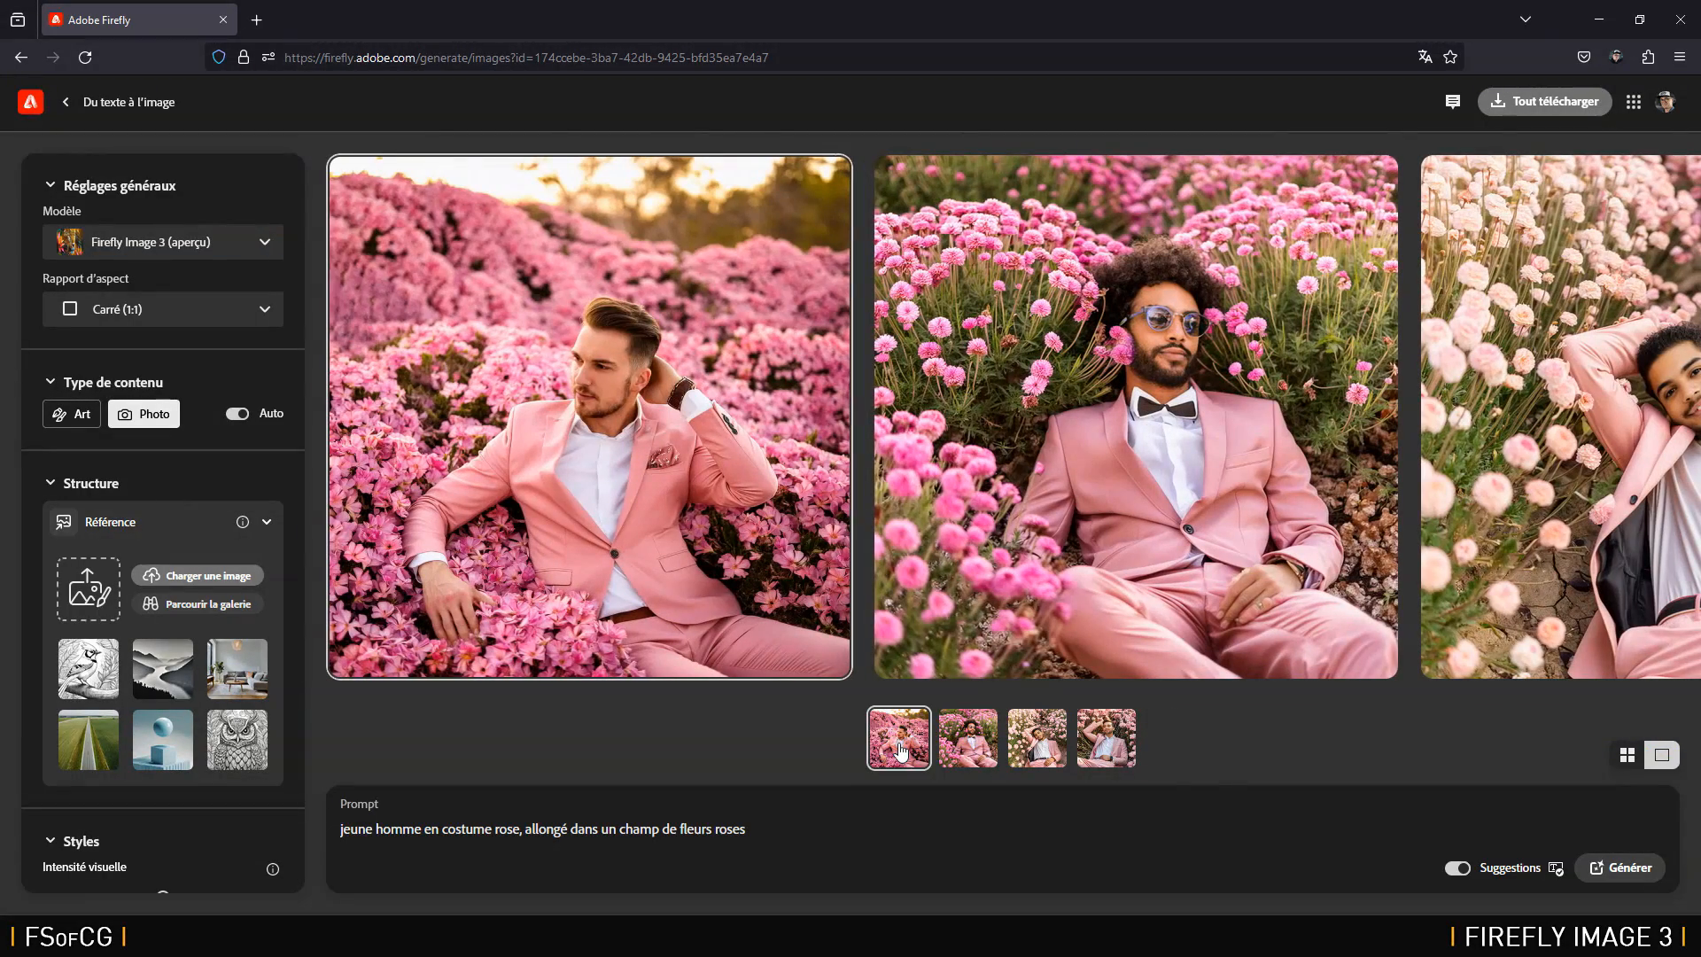
click(1527, 781)
click(1627, 758)
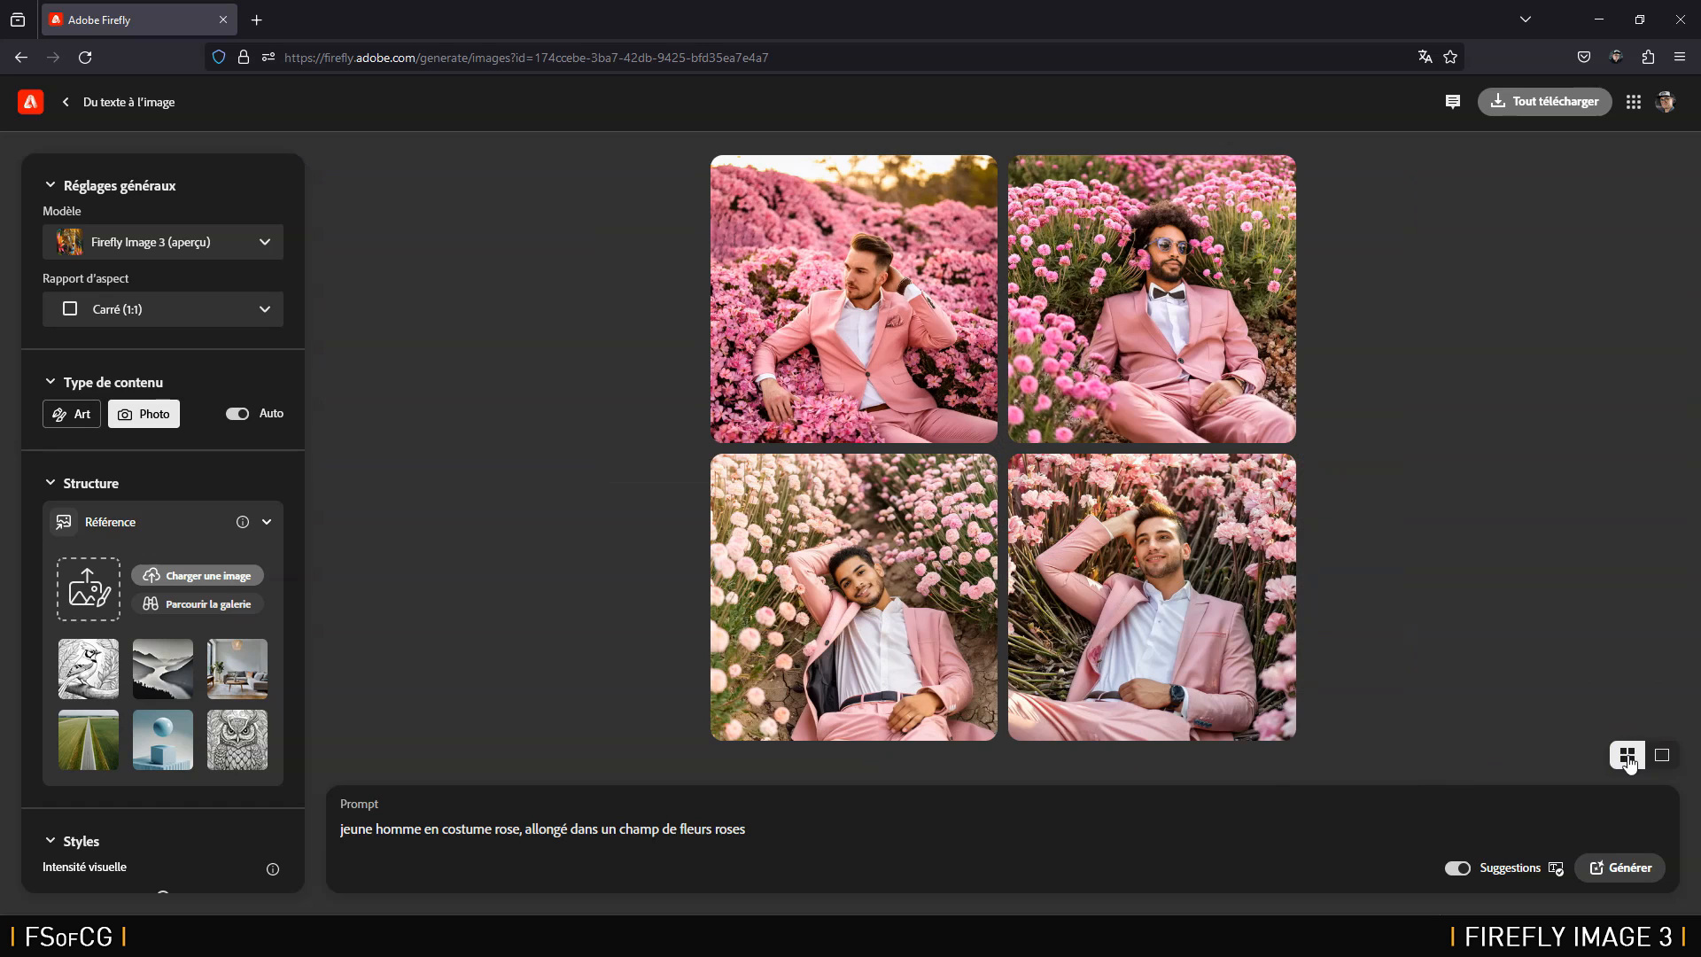
Step: Regenerate the images with the Firefly Image 2 model and inspect the first result enlarged
mouse_move(306, 381)
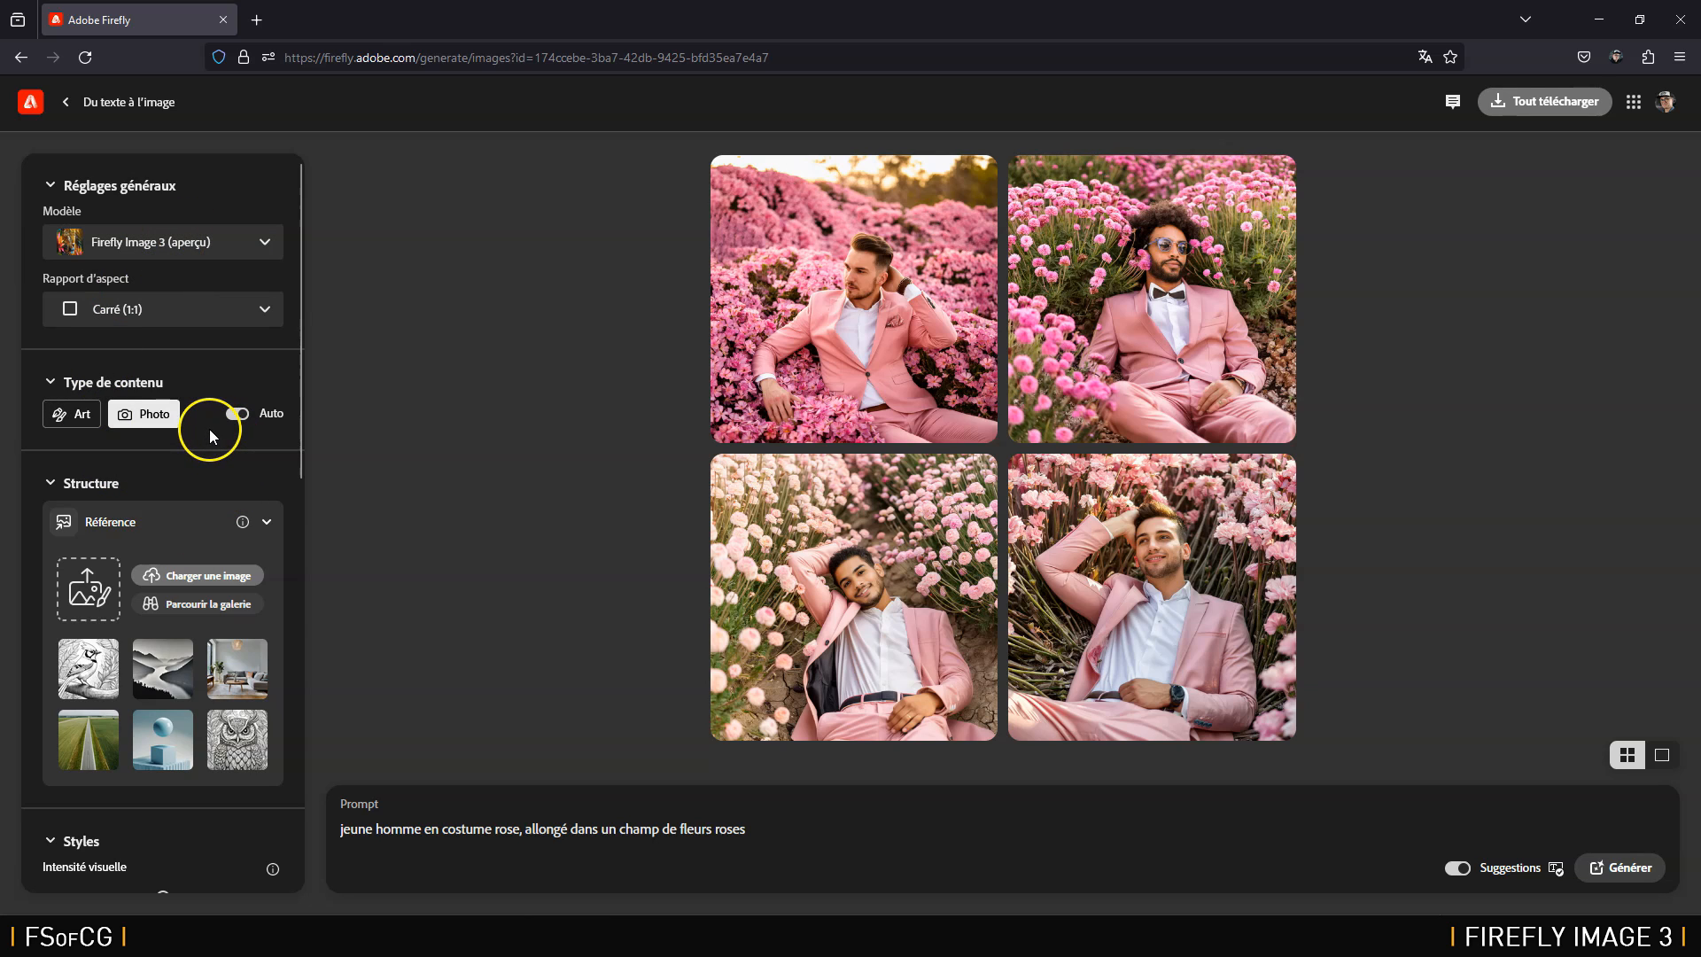
click(230, 243)
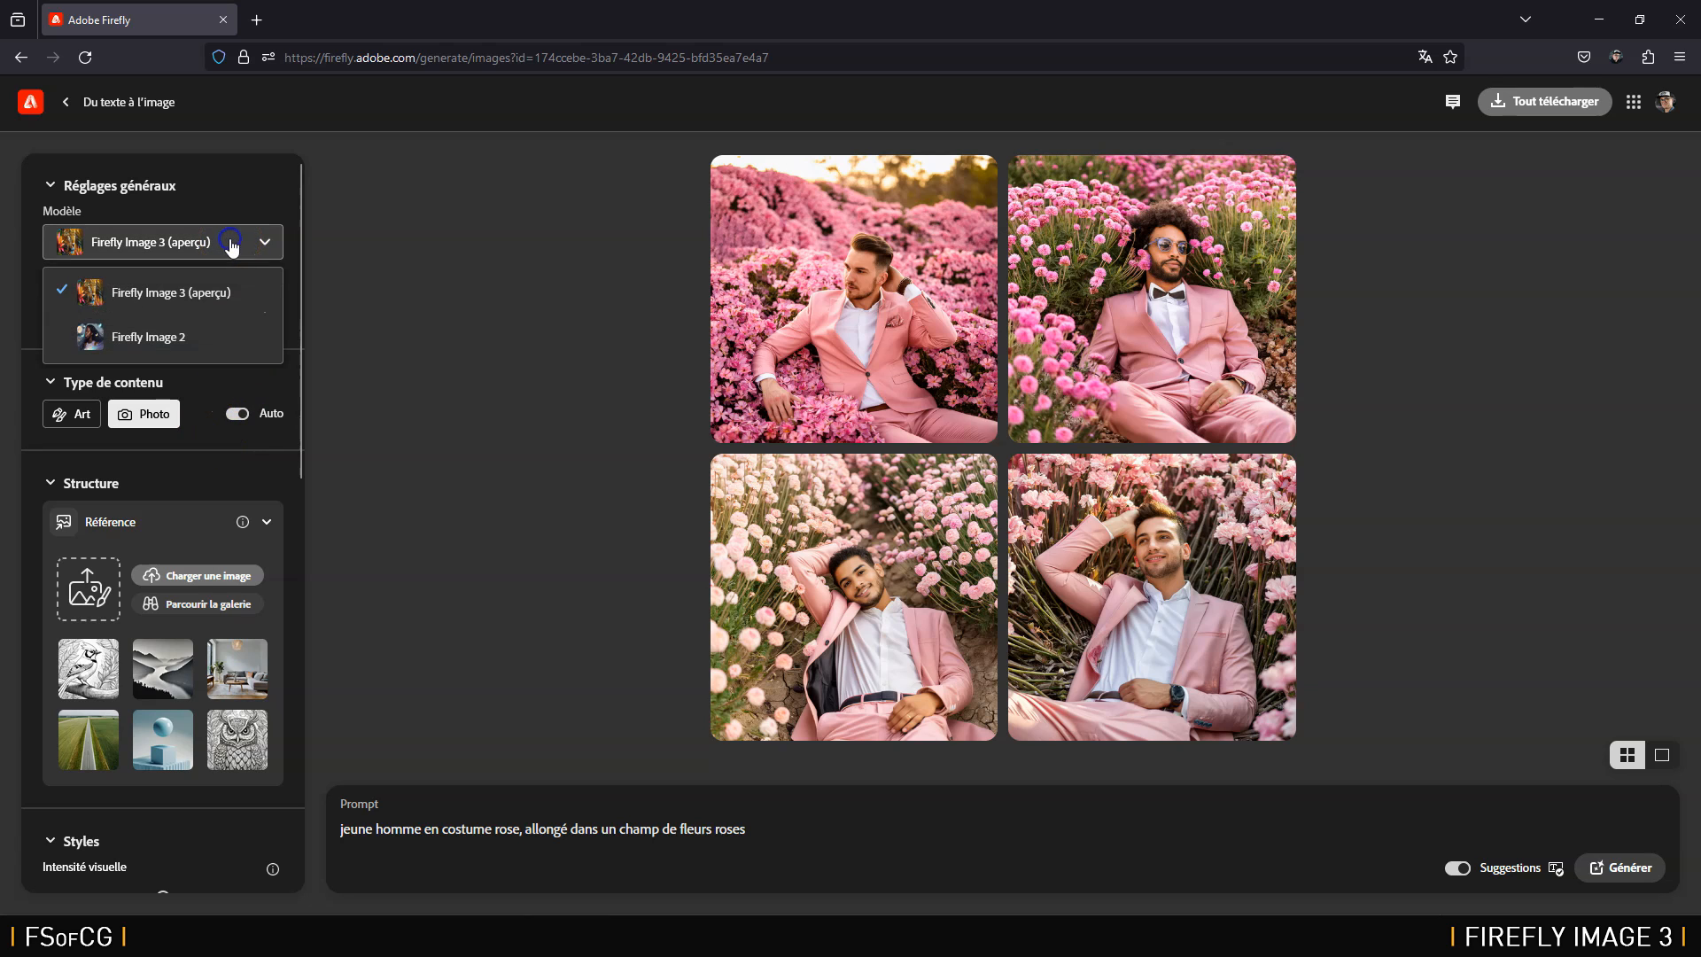
click(188, 337)
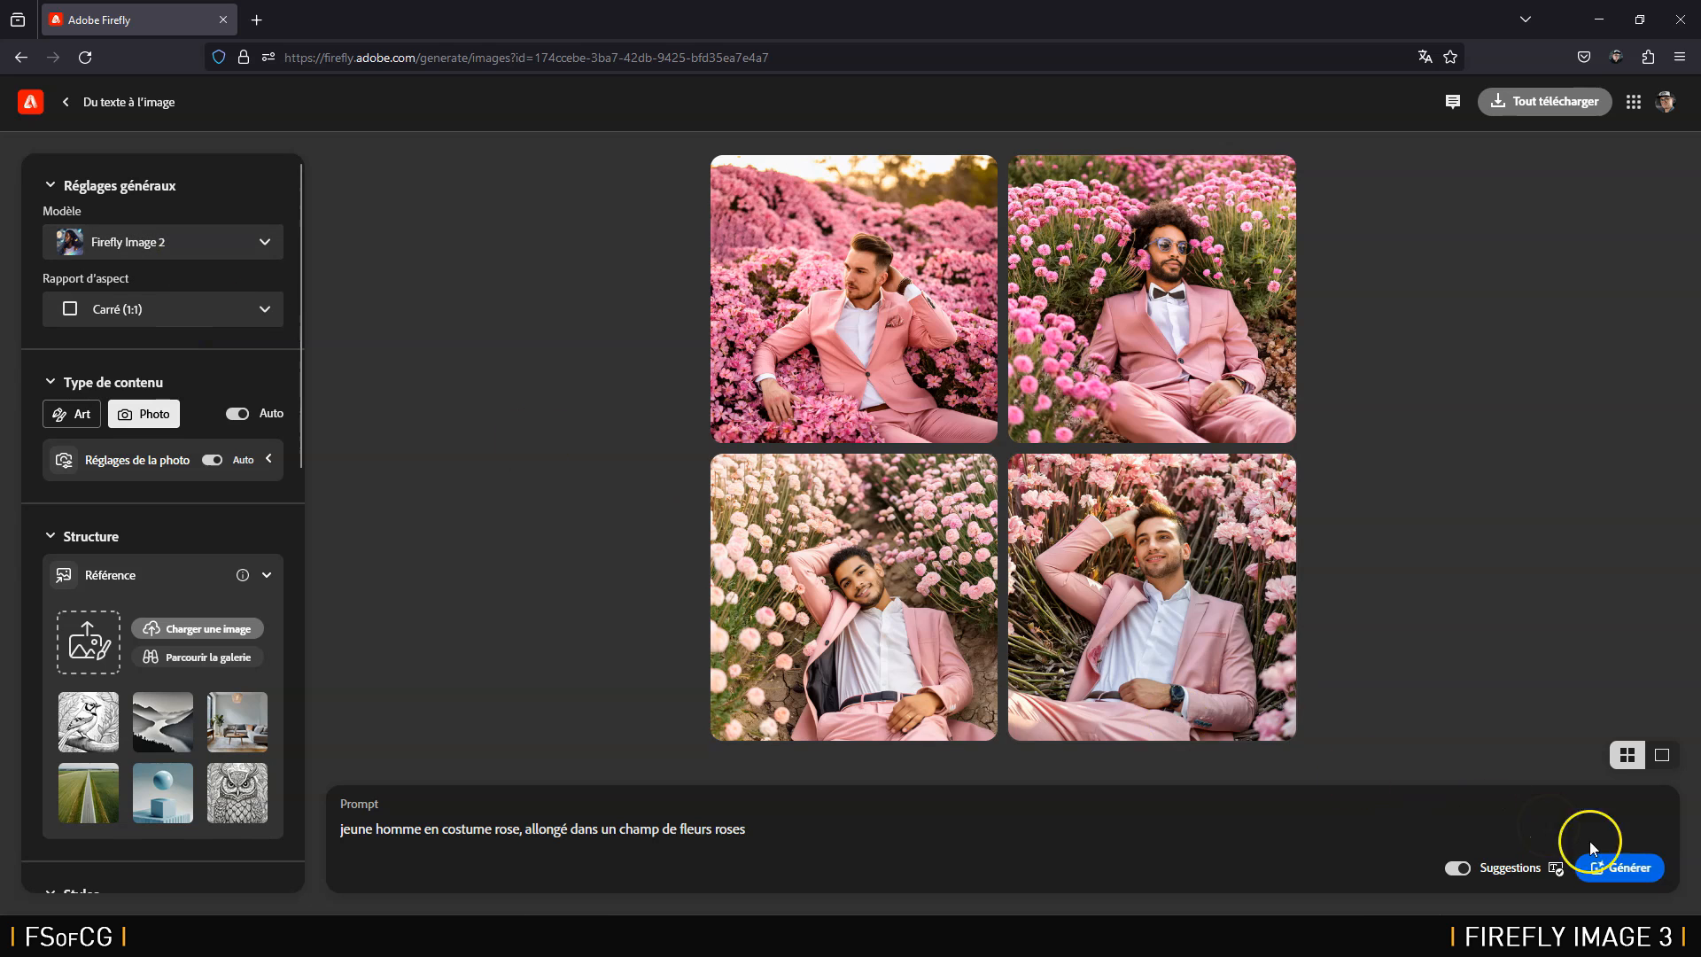
click(1649, 873)
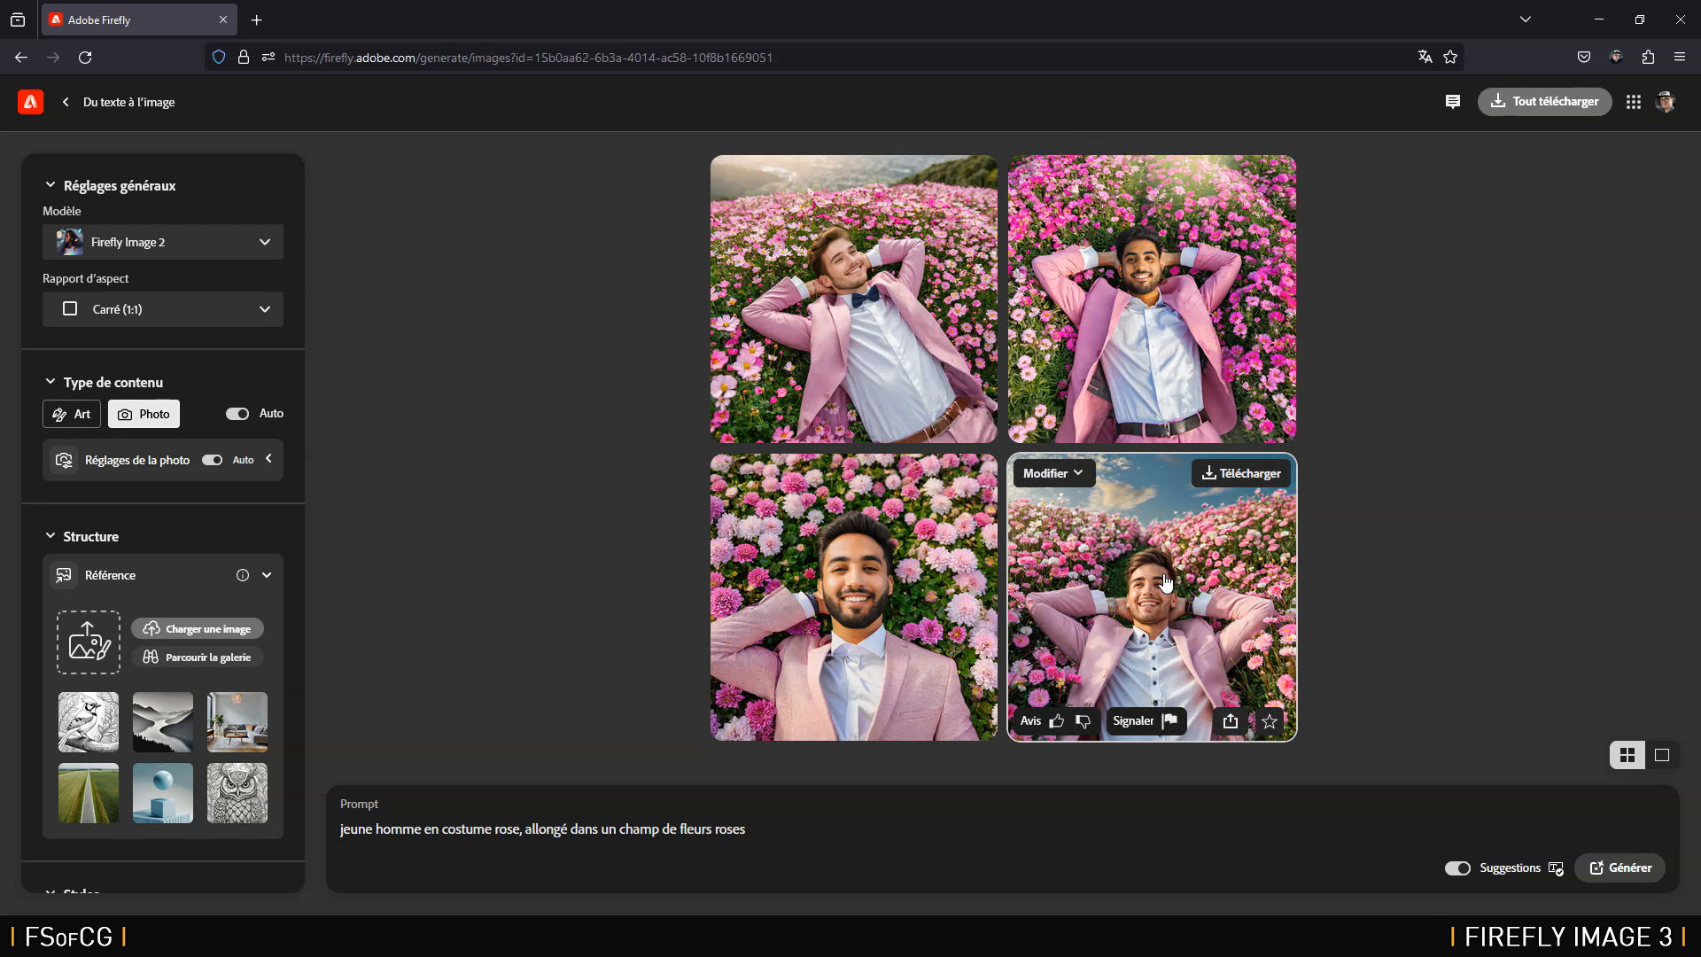
click(865, 333)
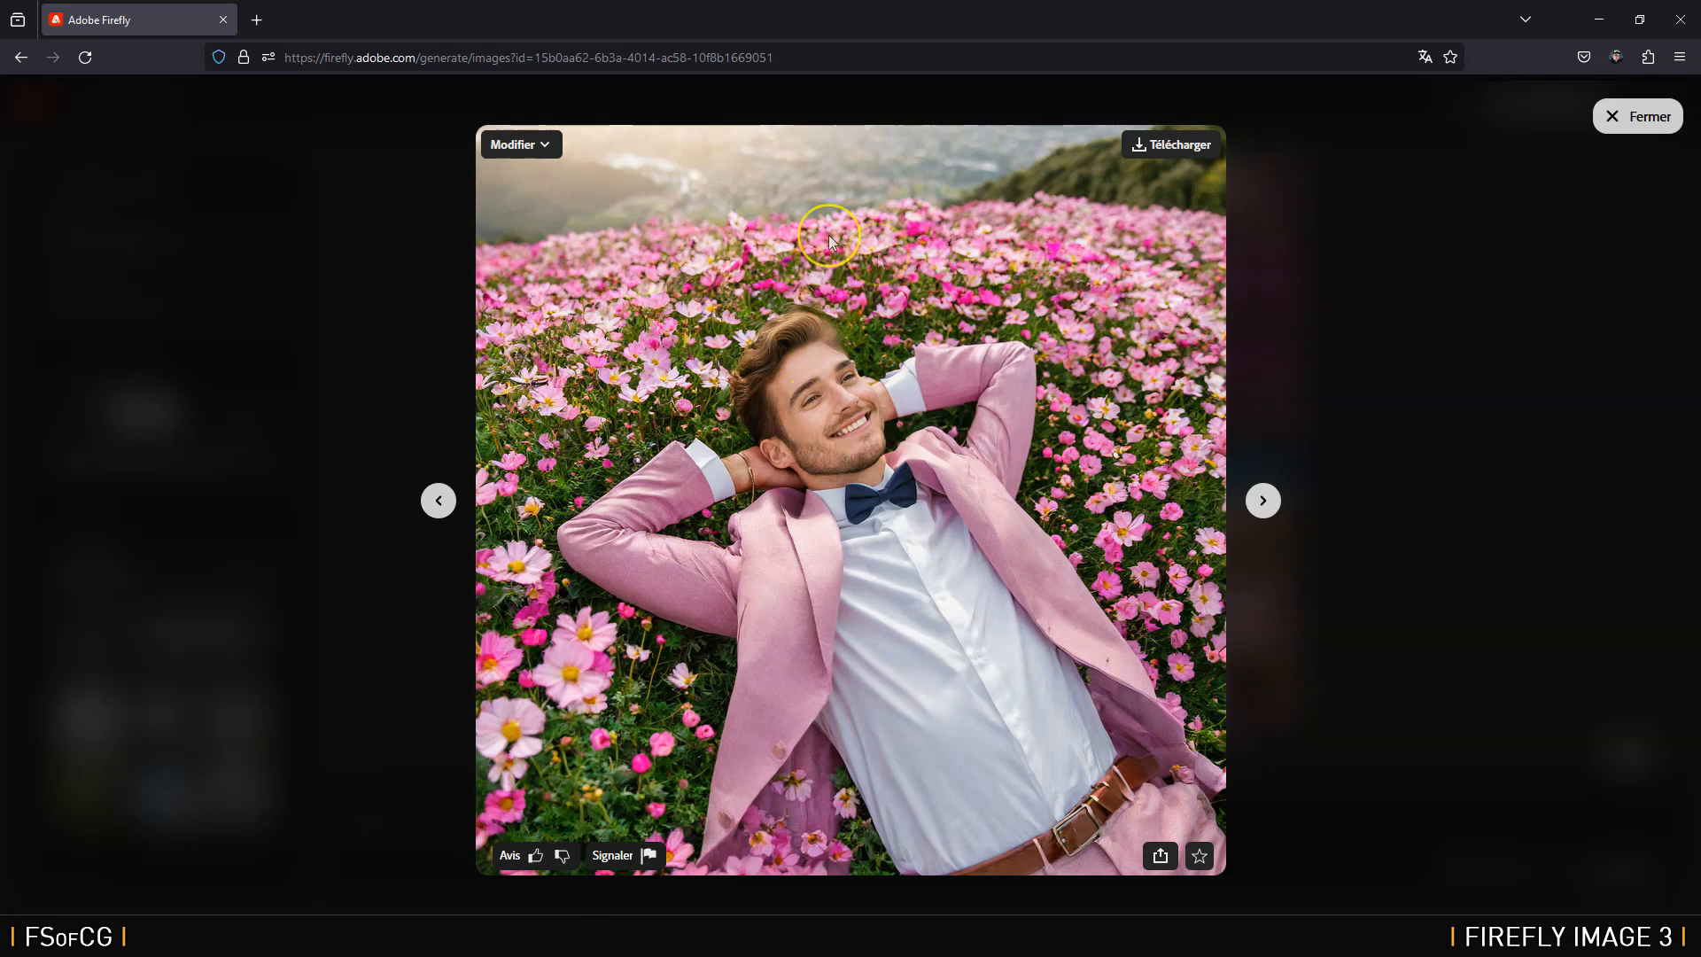
click(1636, 116)
Step: Regenerate the same prompt with the Firefly Image 3 (aperçu) model and enlarge the first result
click(176, 245)
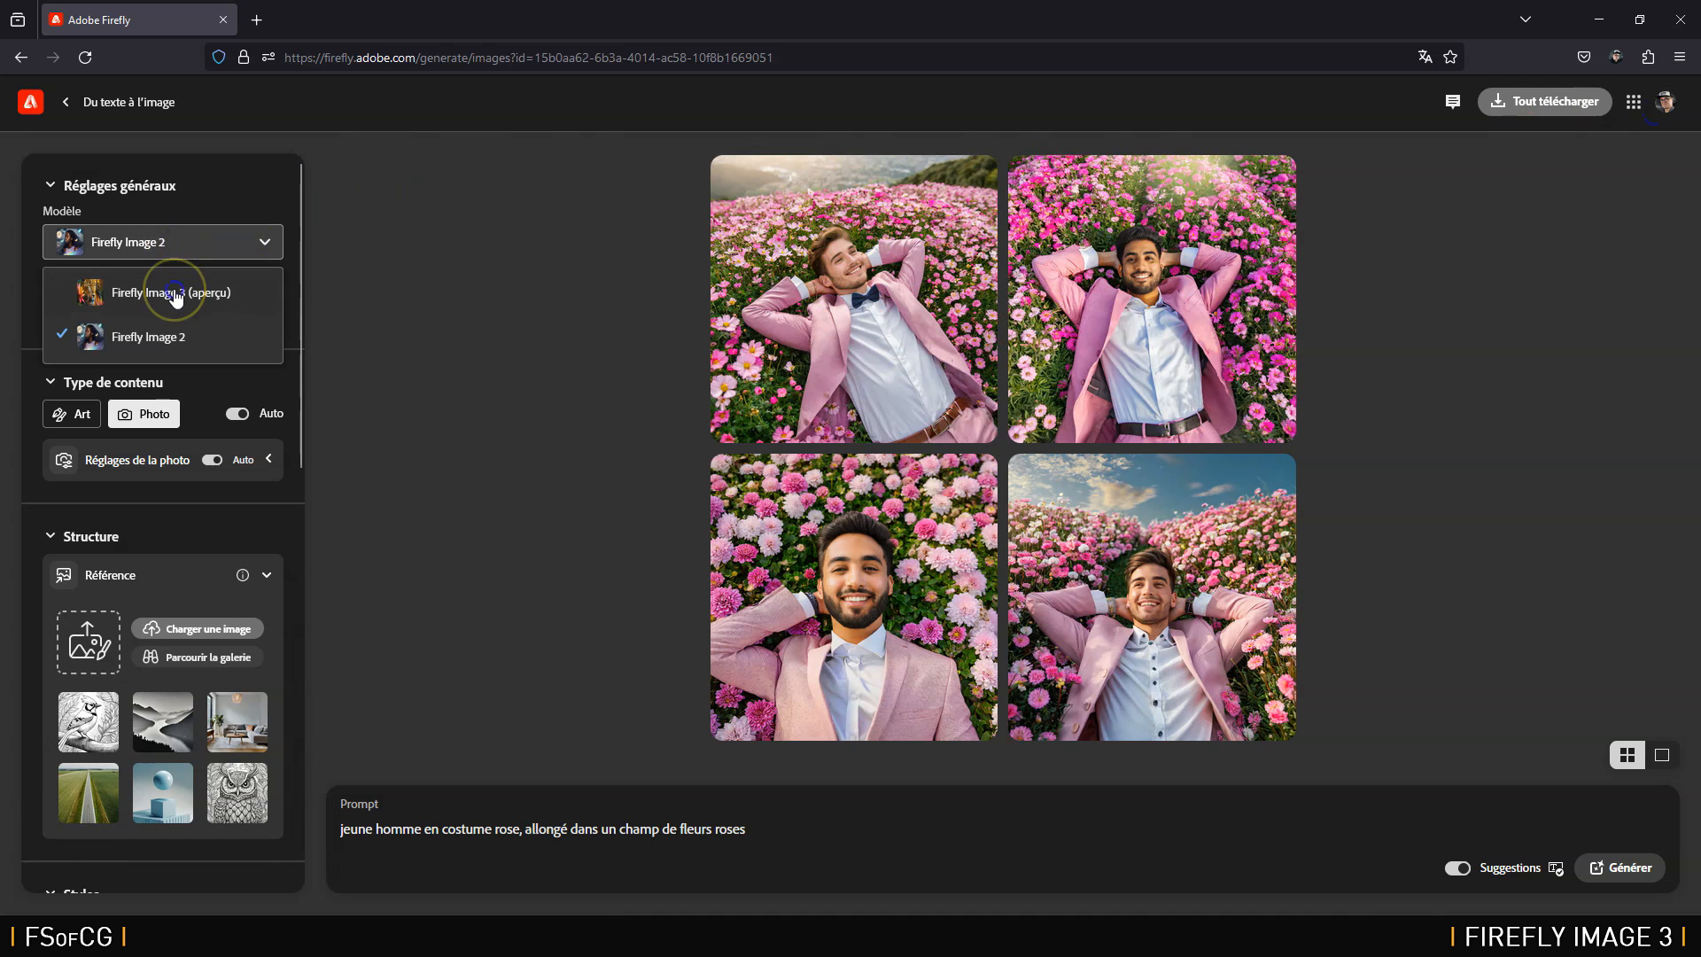
click(175, 293)
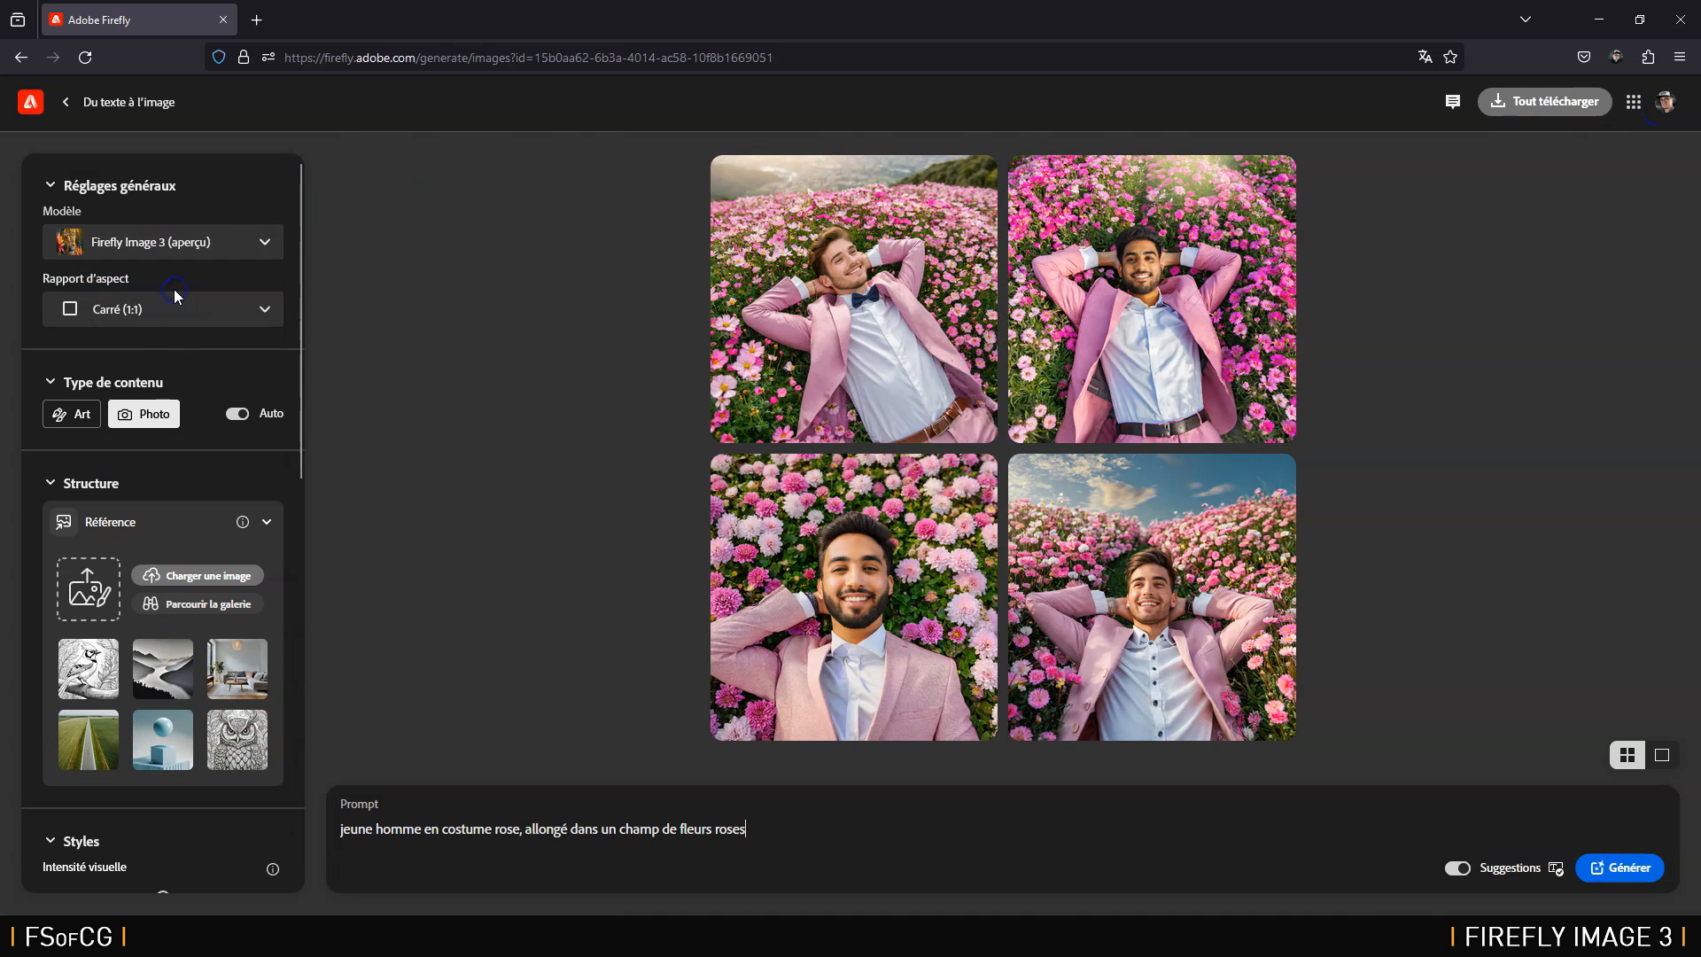
click(1628, 872)
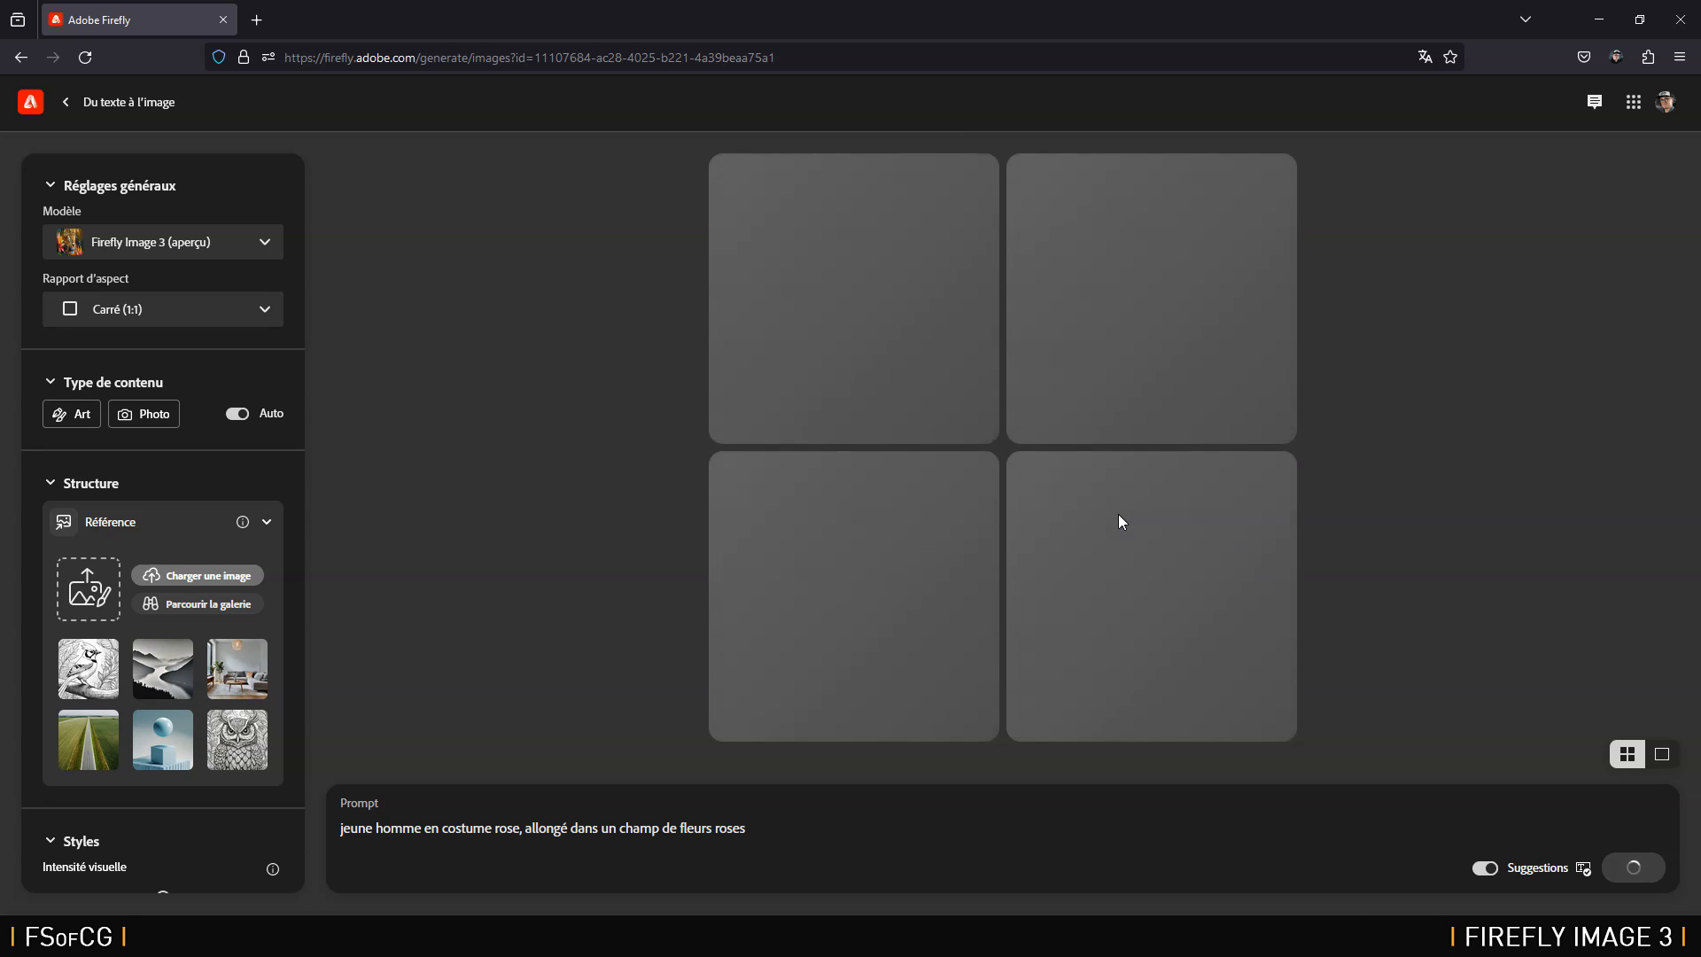
click(814, 282)
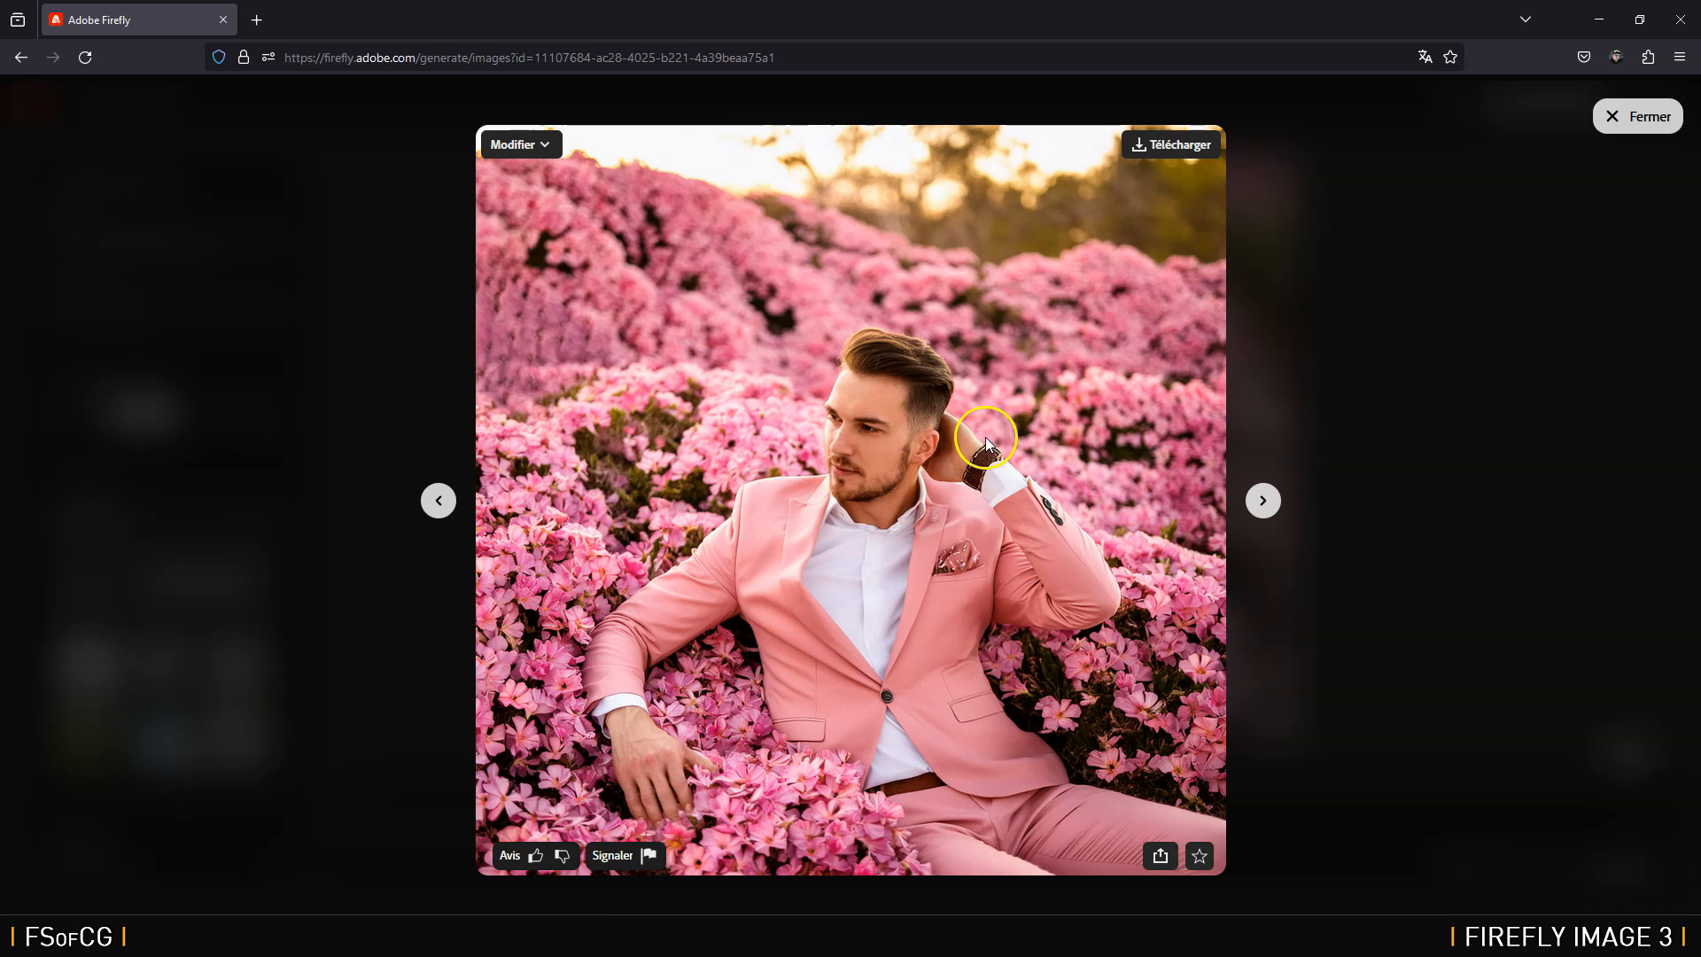
Step: View the second, third and fourth Firefly Image 3 results enlarged, and close the enlarged view
click(1263, 500)
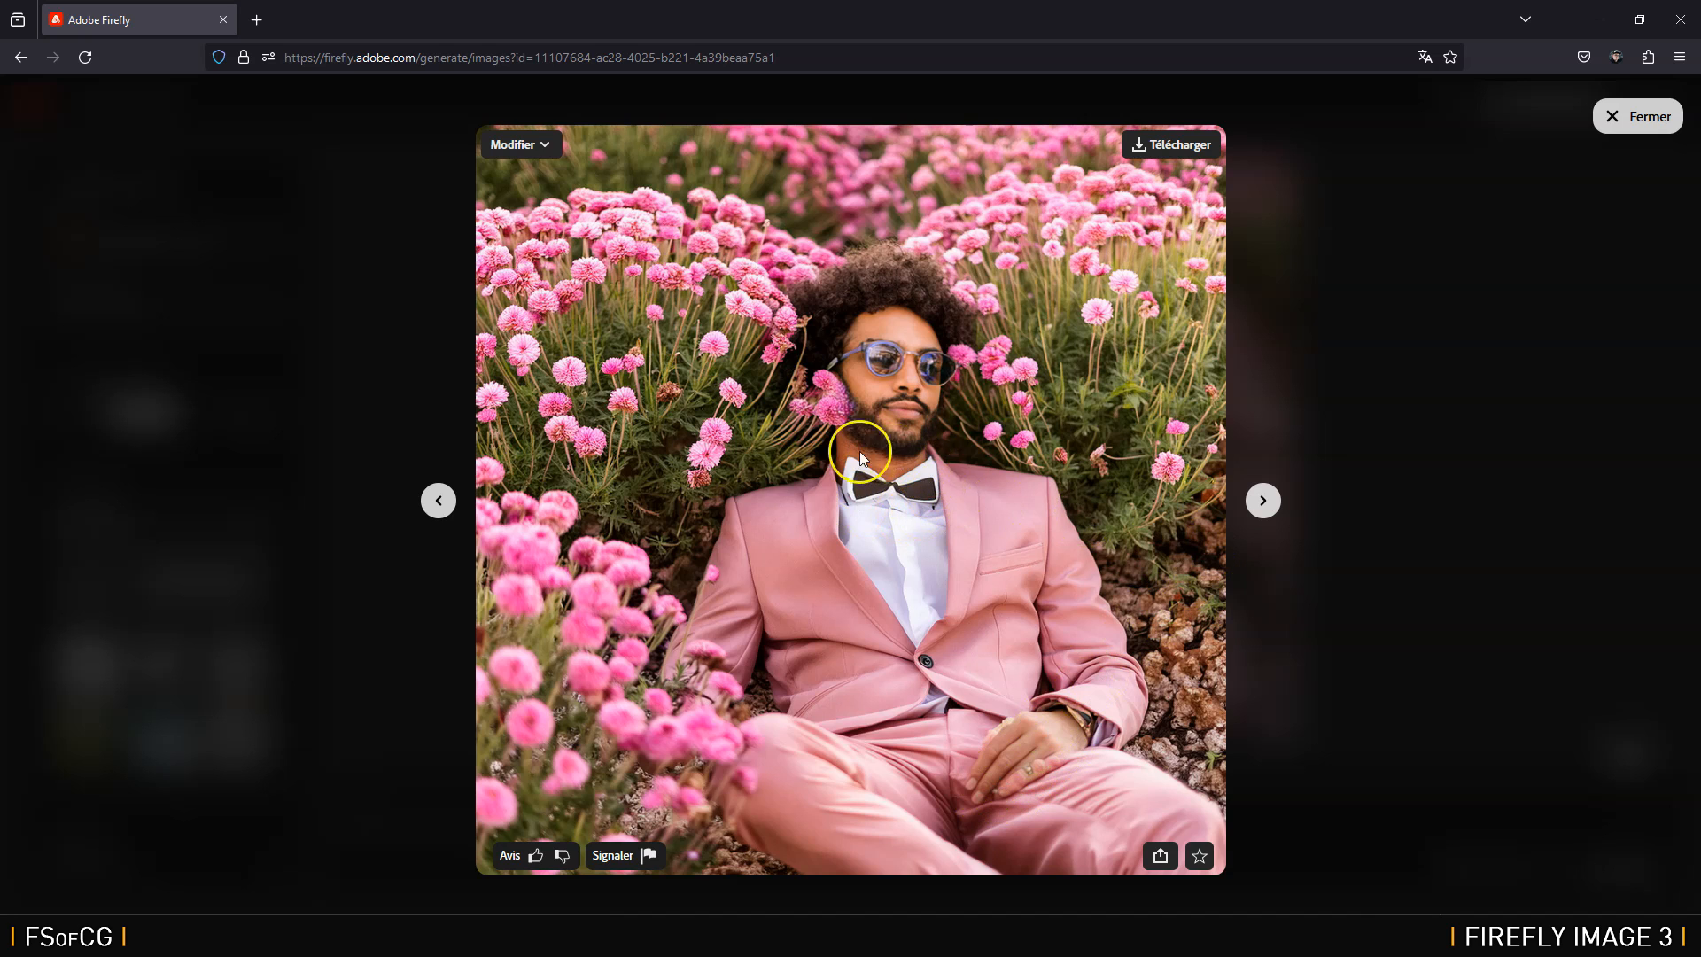
click(1263, 500)
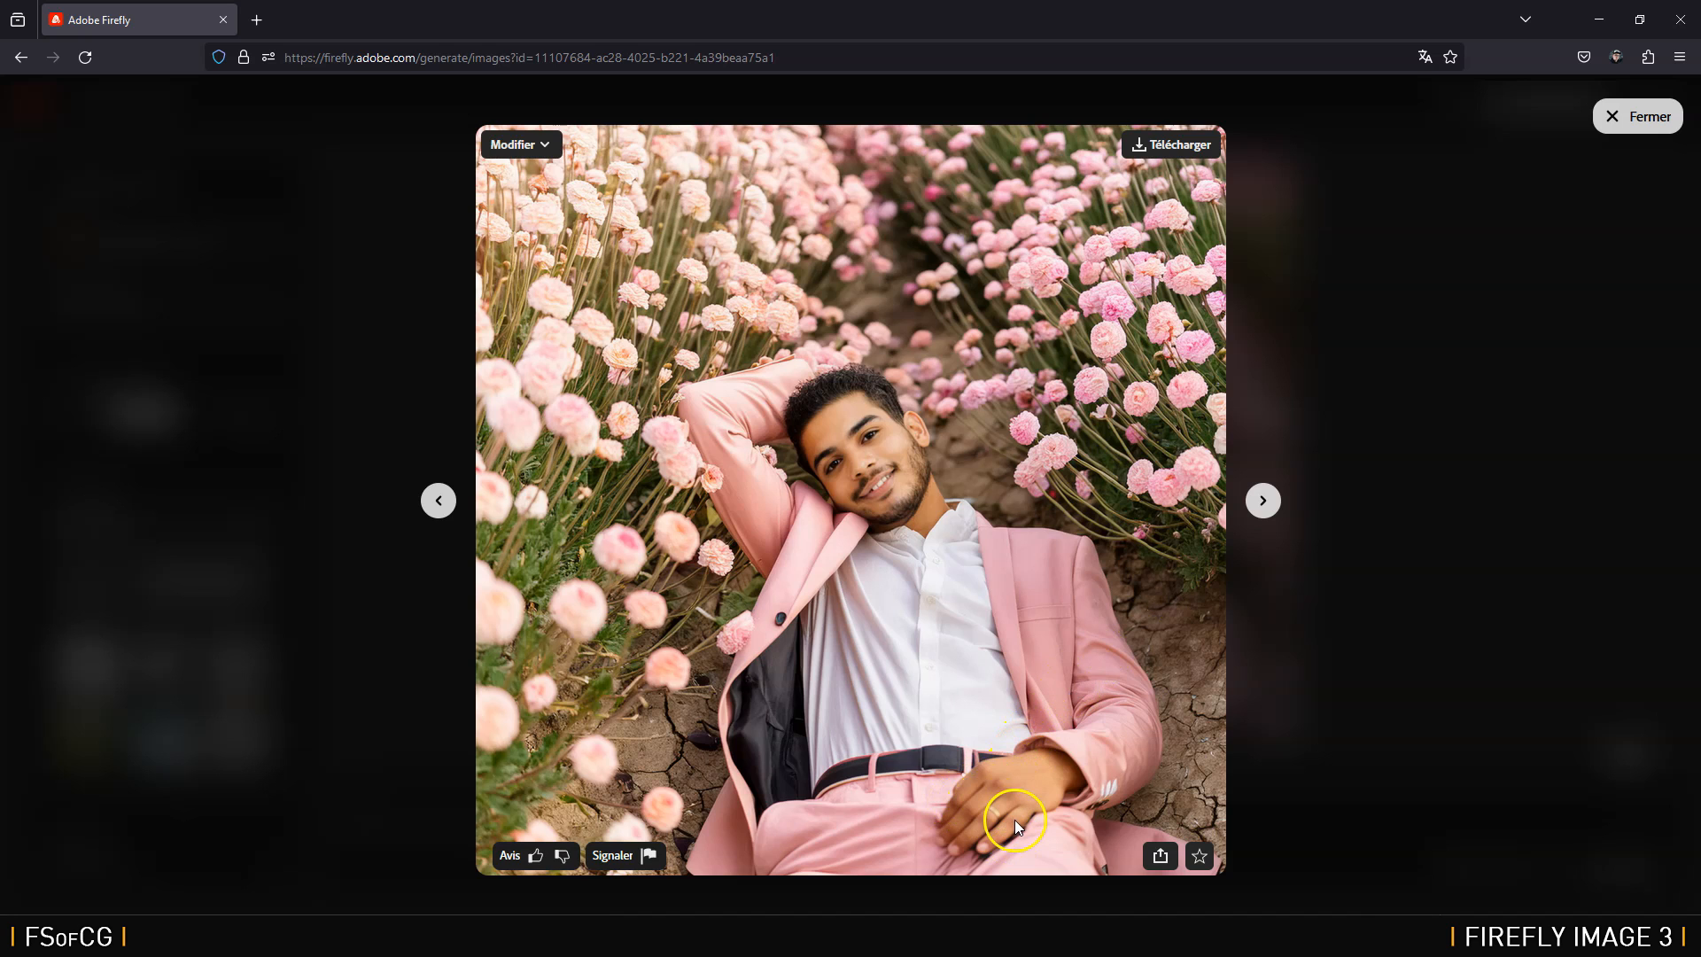
click(1278, 516)
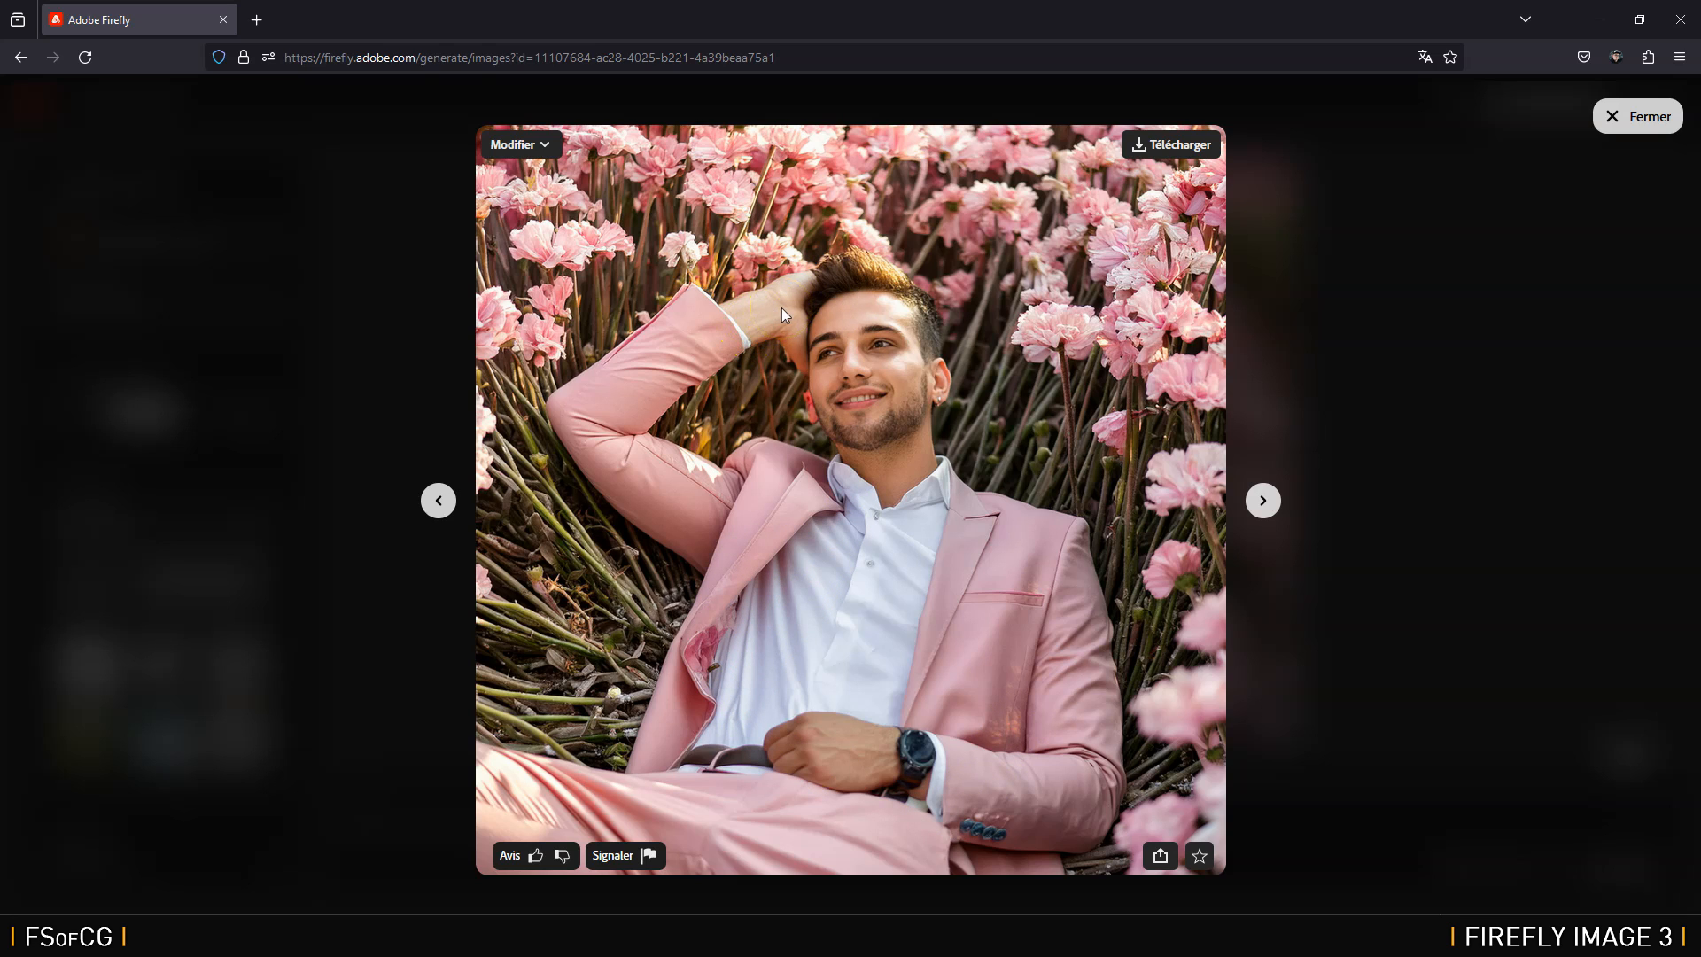
click(1667, 117)
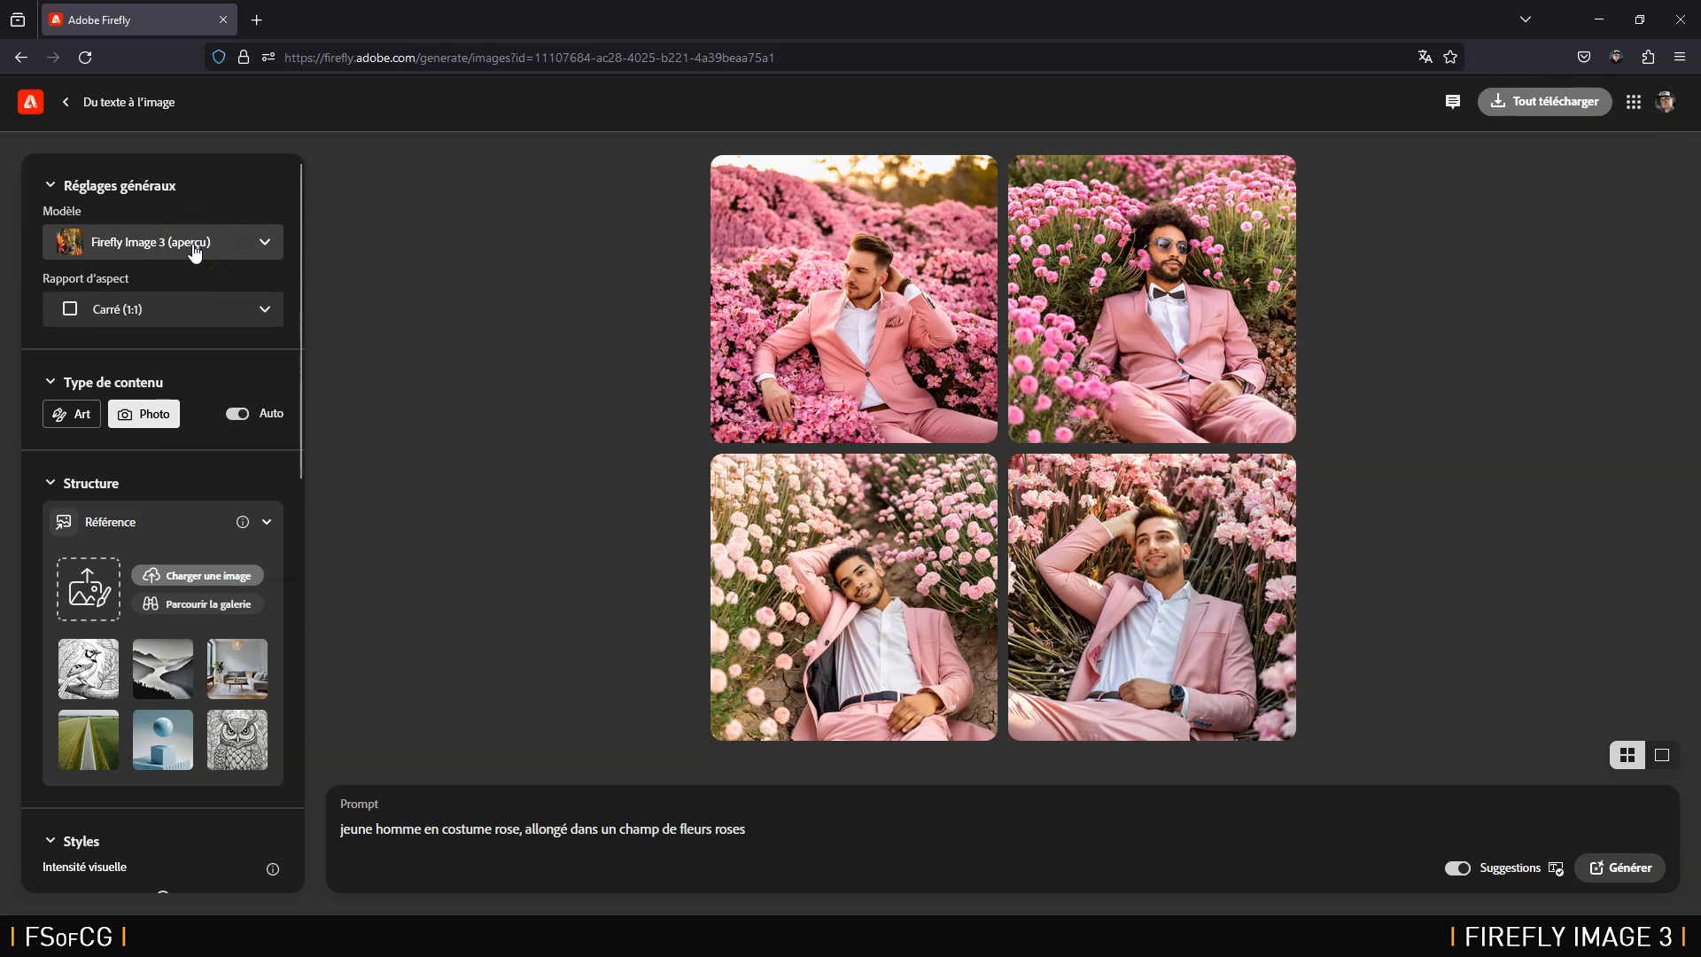
click(739, 810)
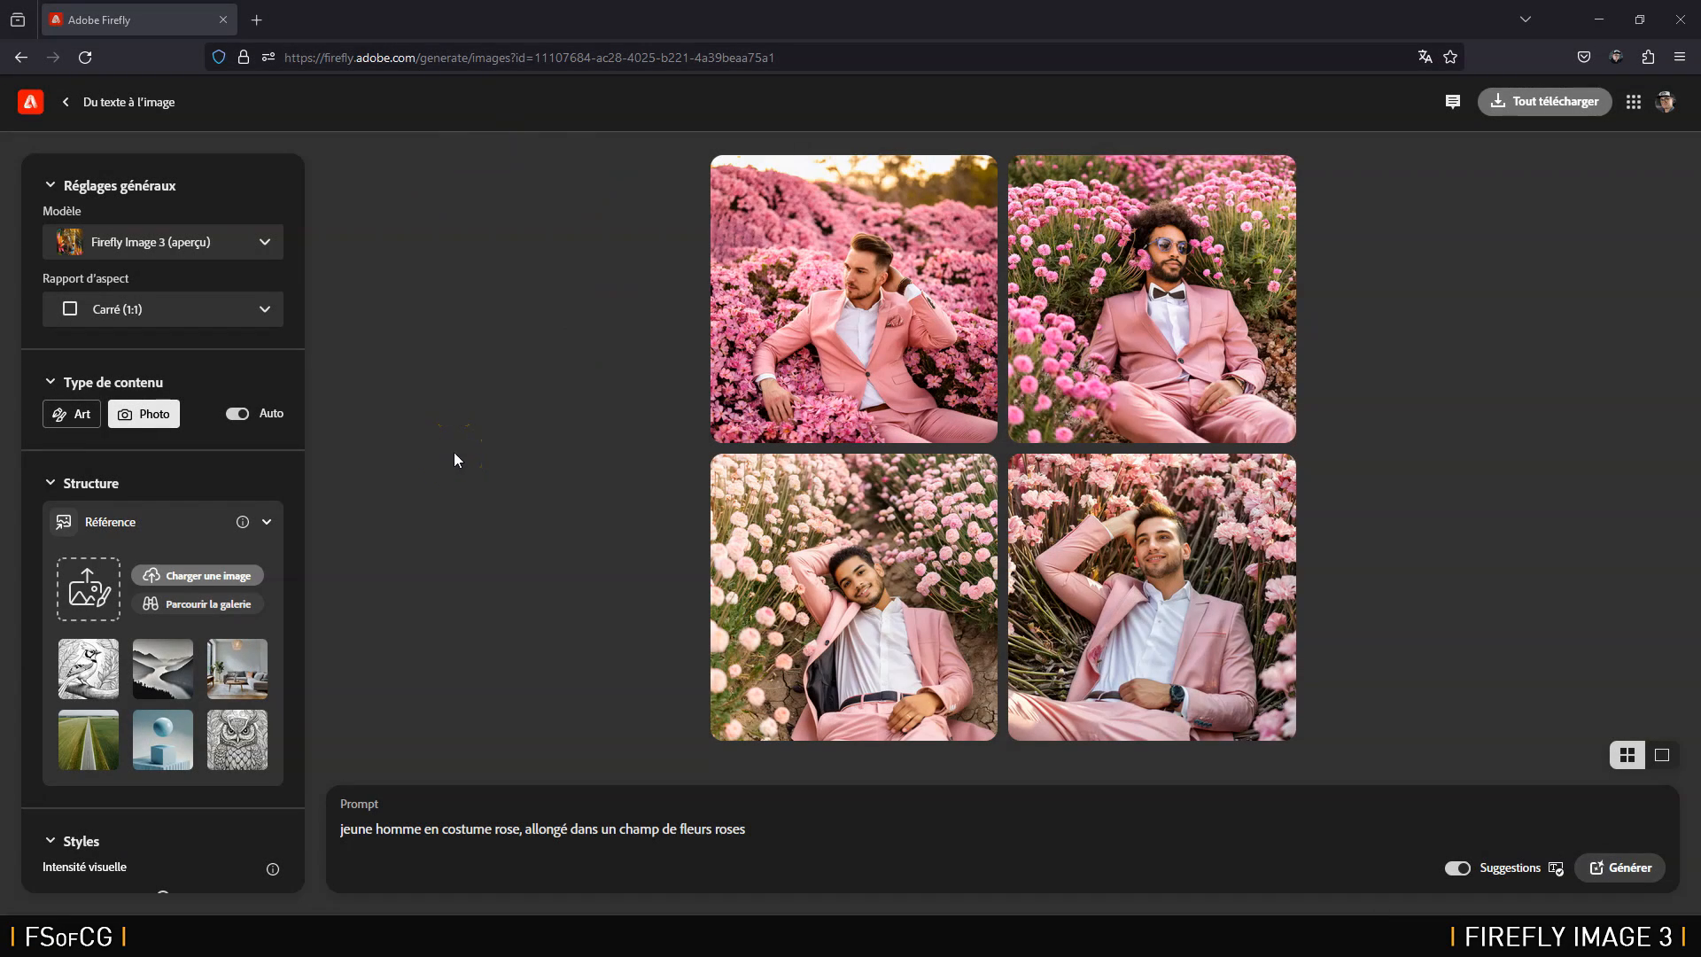
Step: Regenerate the images with the aspect ratio set to Grand écran (16:9)
click(218, 318)
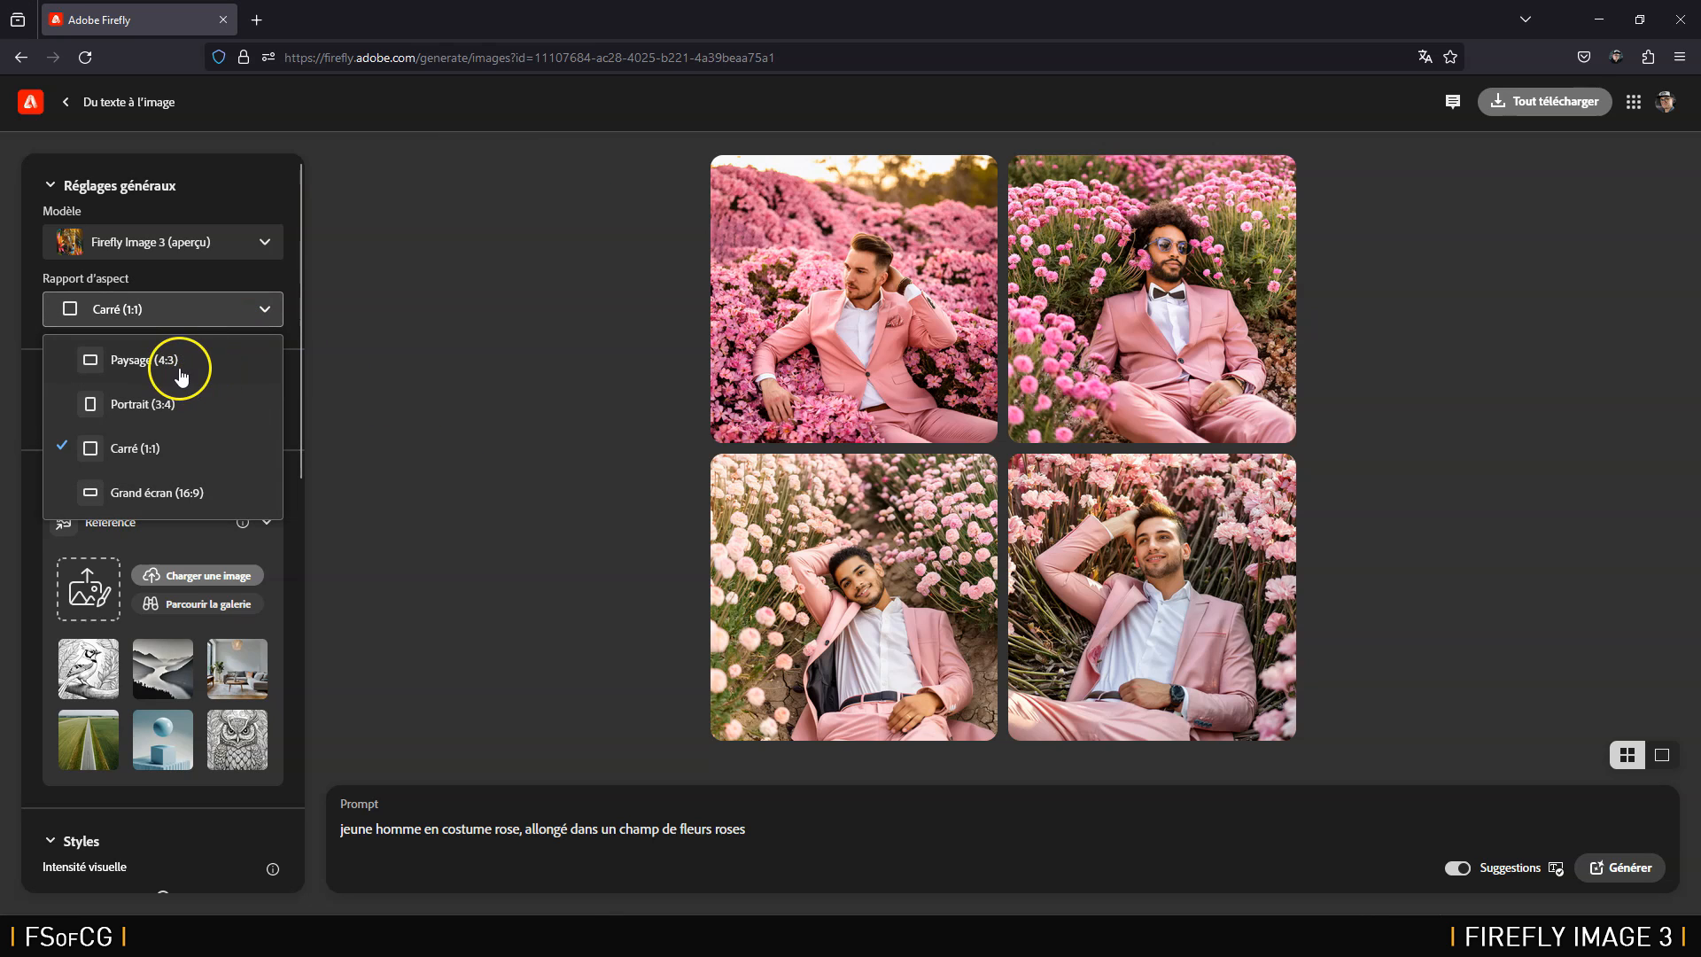
click(147, 502)
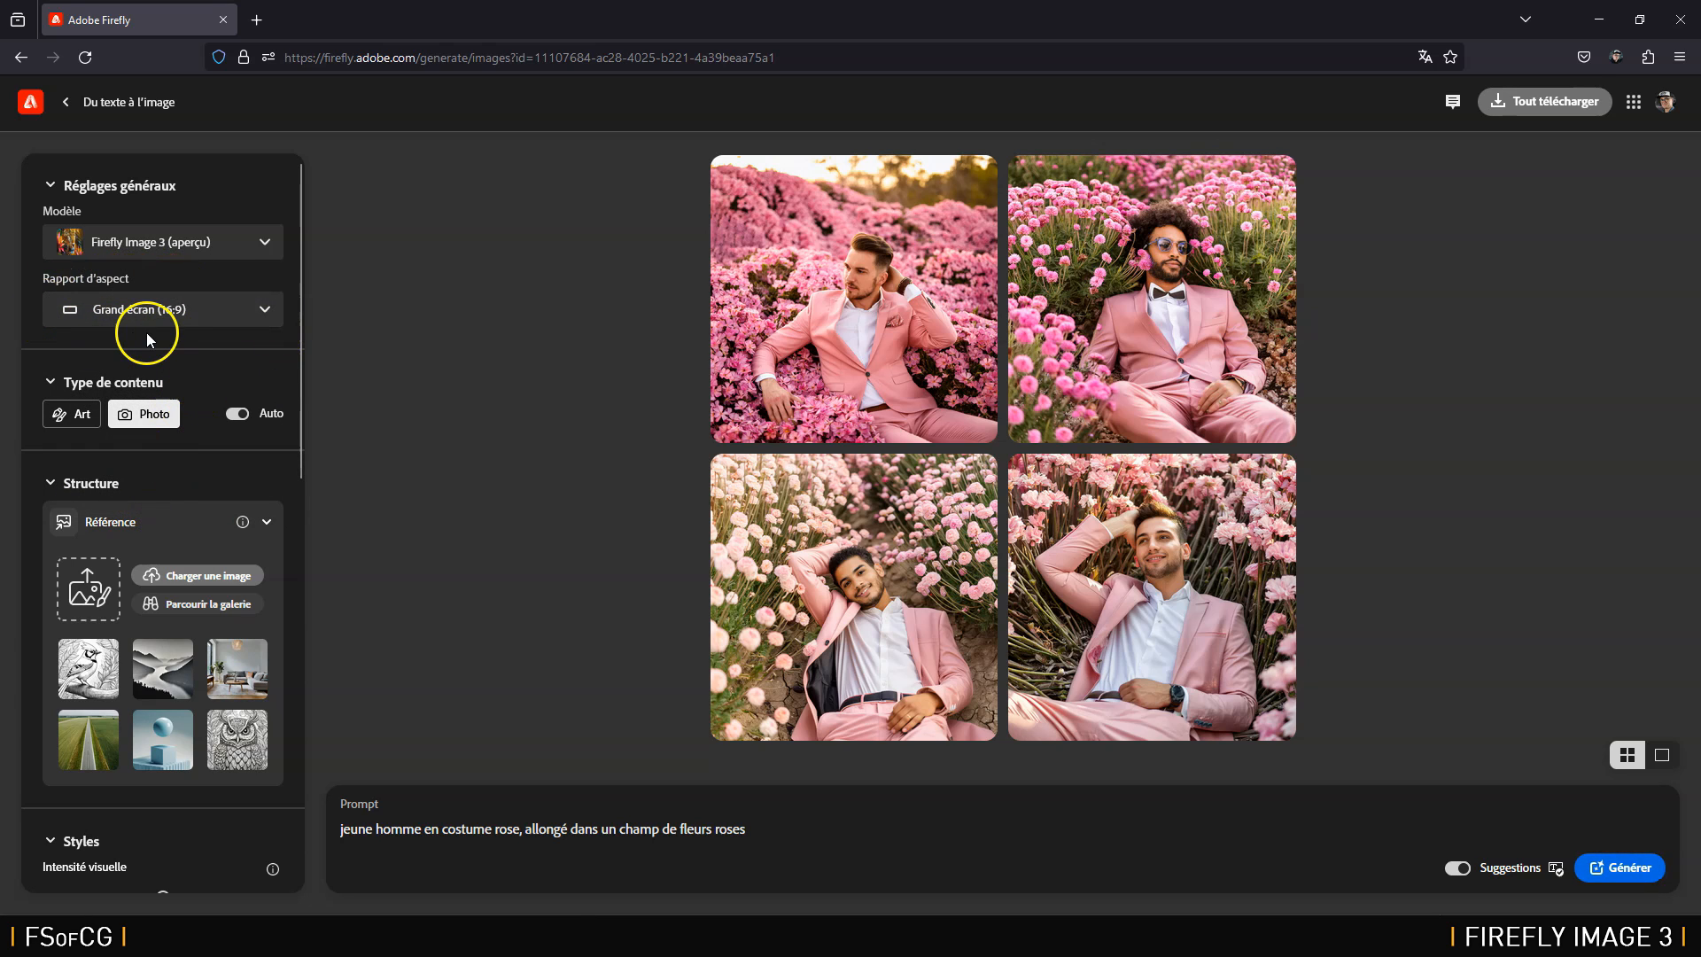
click(1628, 871)
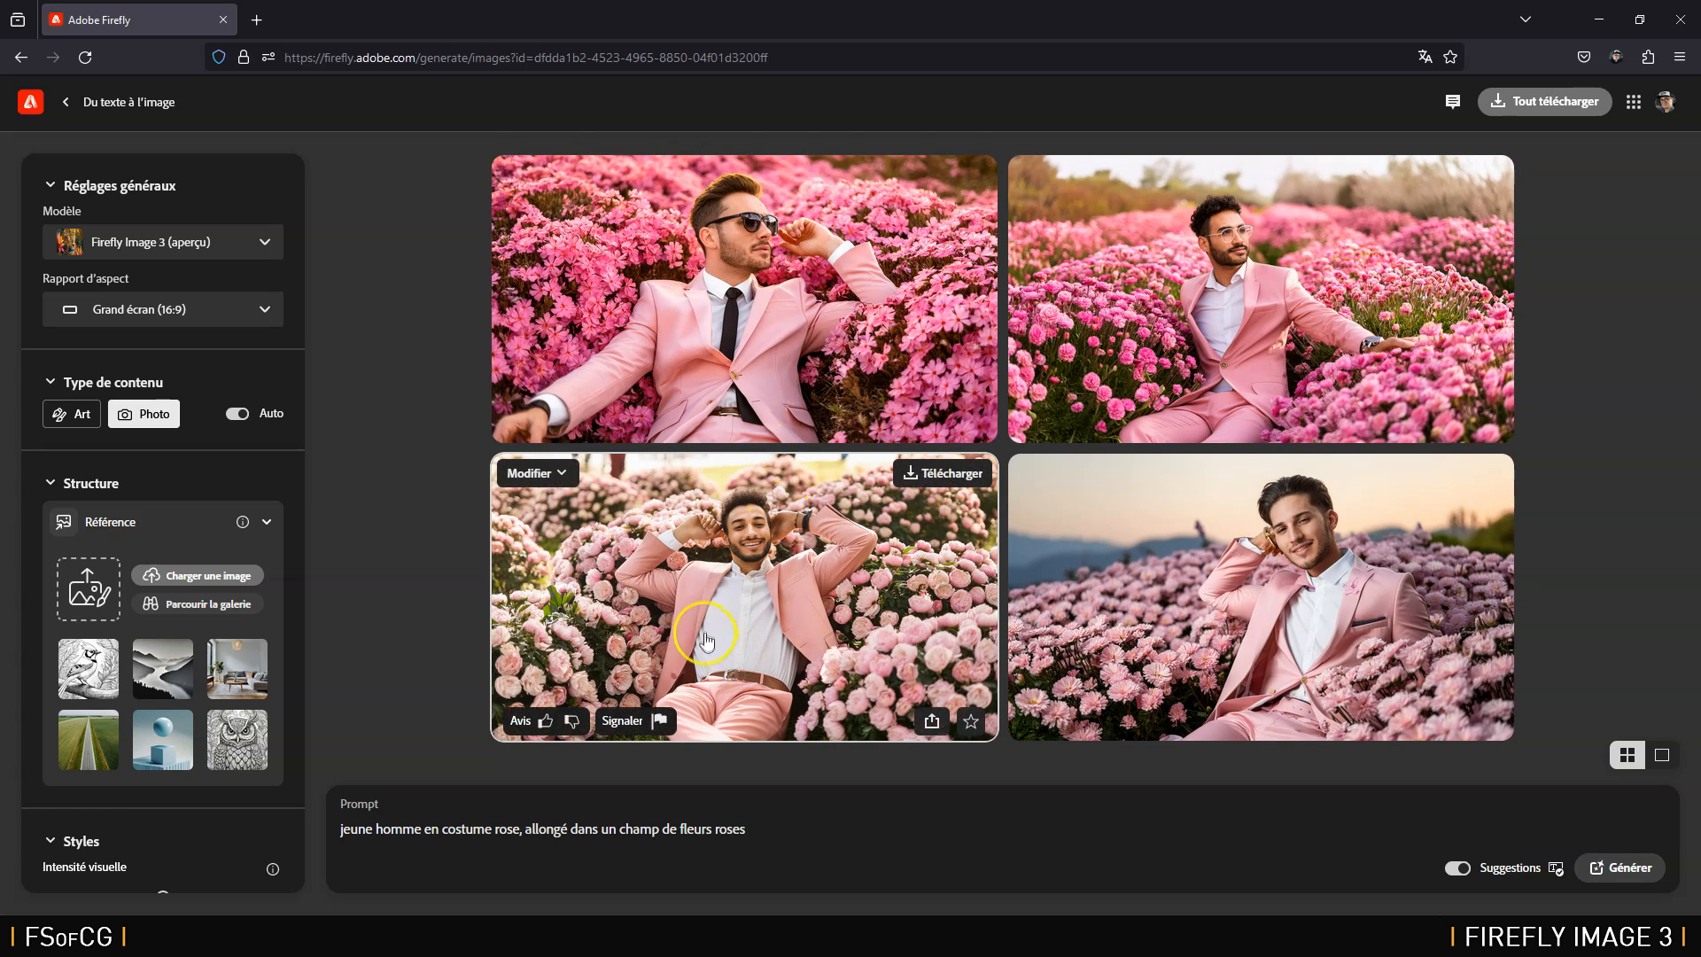
Step: Enlarge the first widescreen result and open it in Remplissage génératif (aperçu)
click(797, 332)
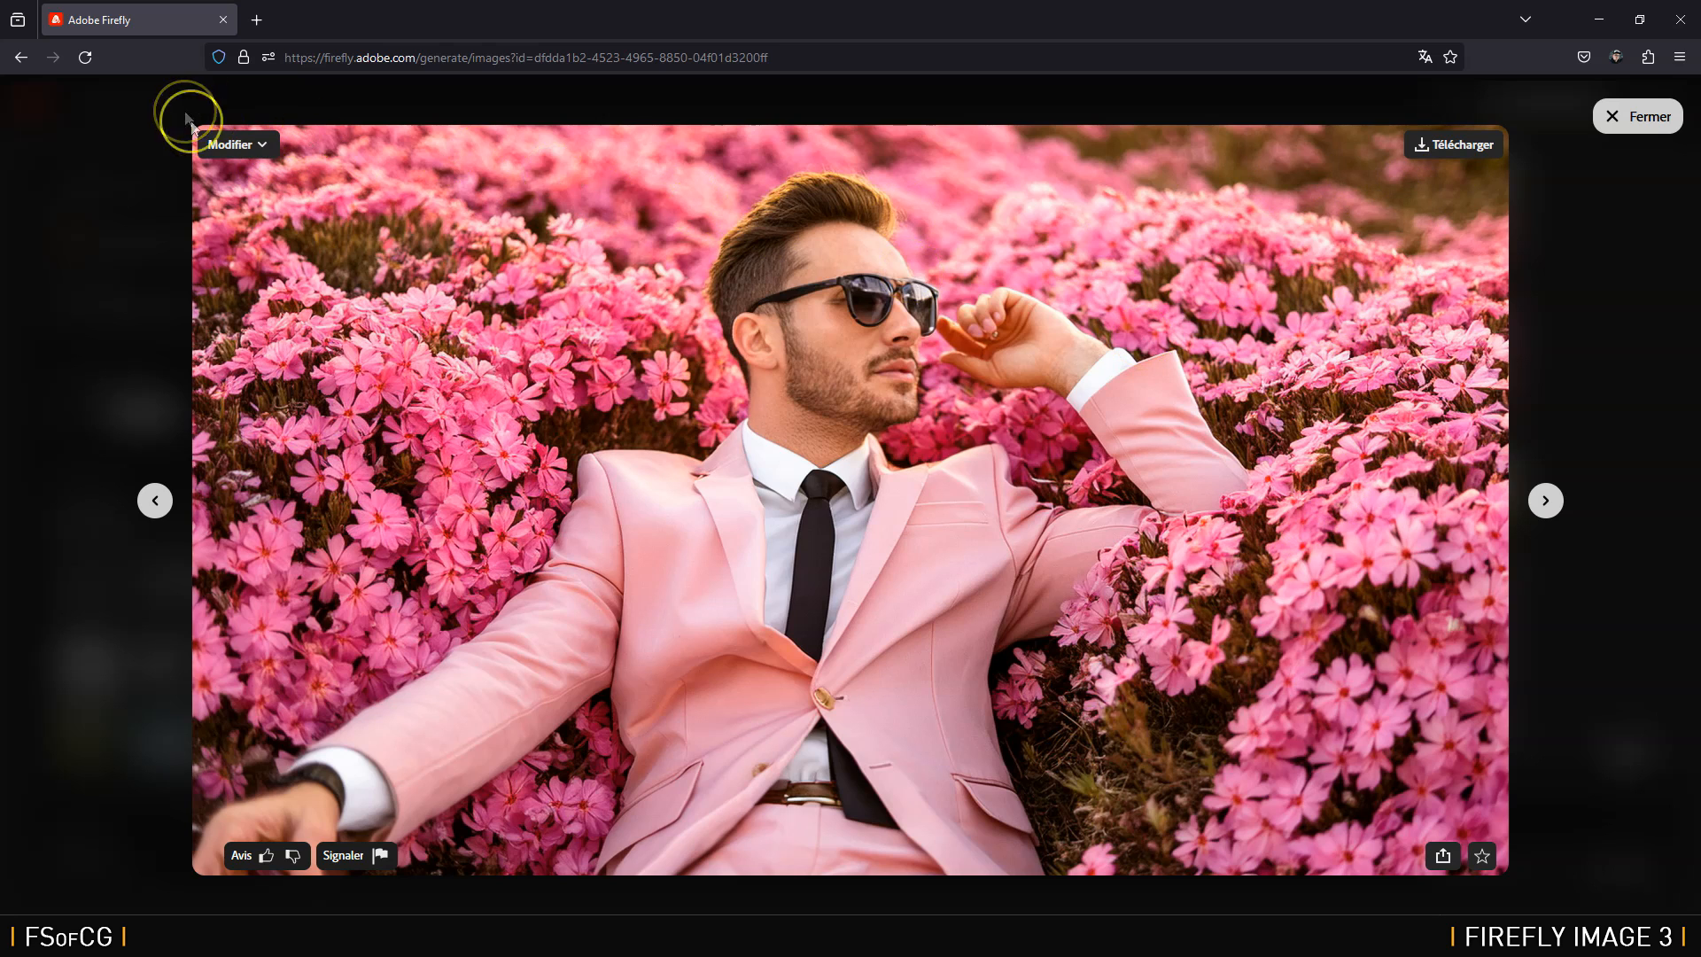
click(240, 149)
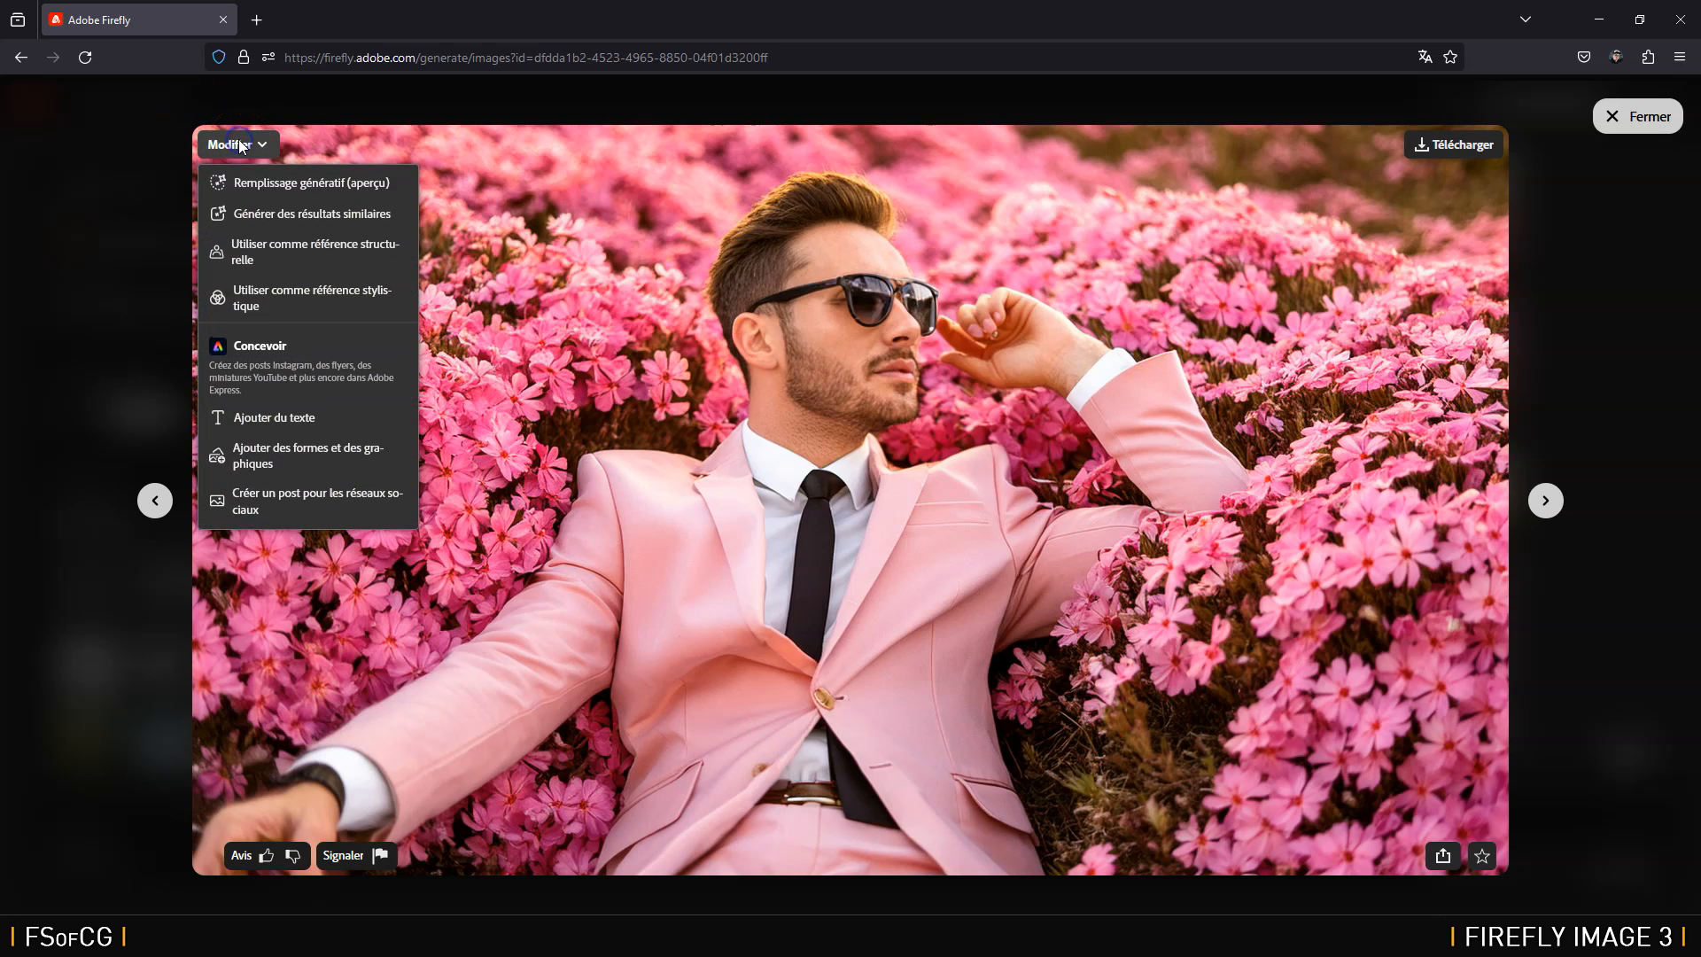
click(309, 186)
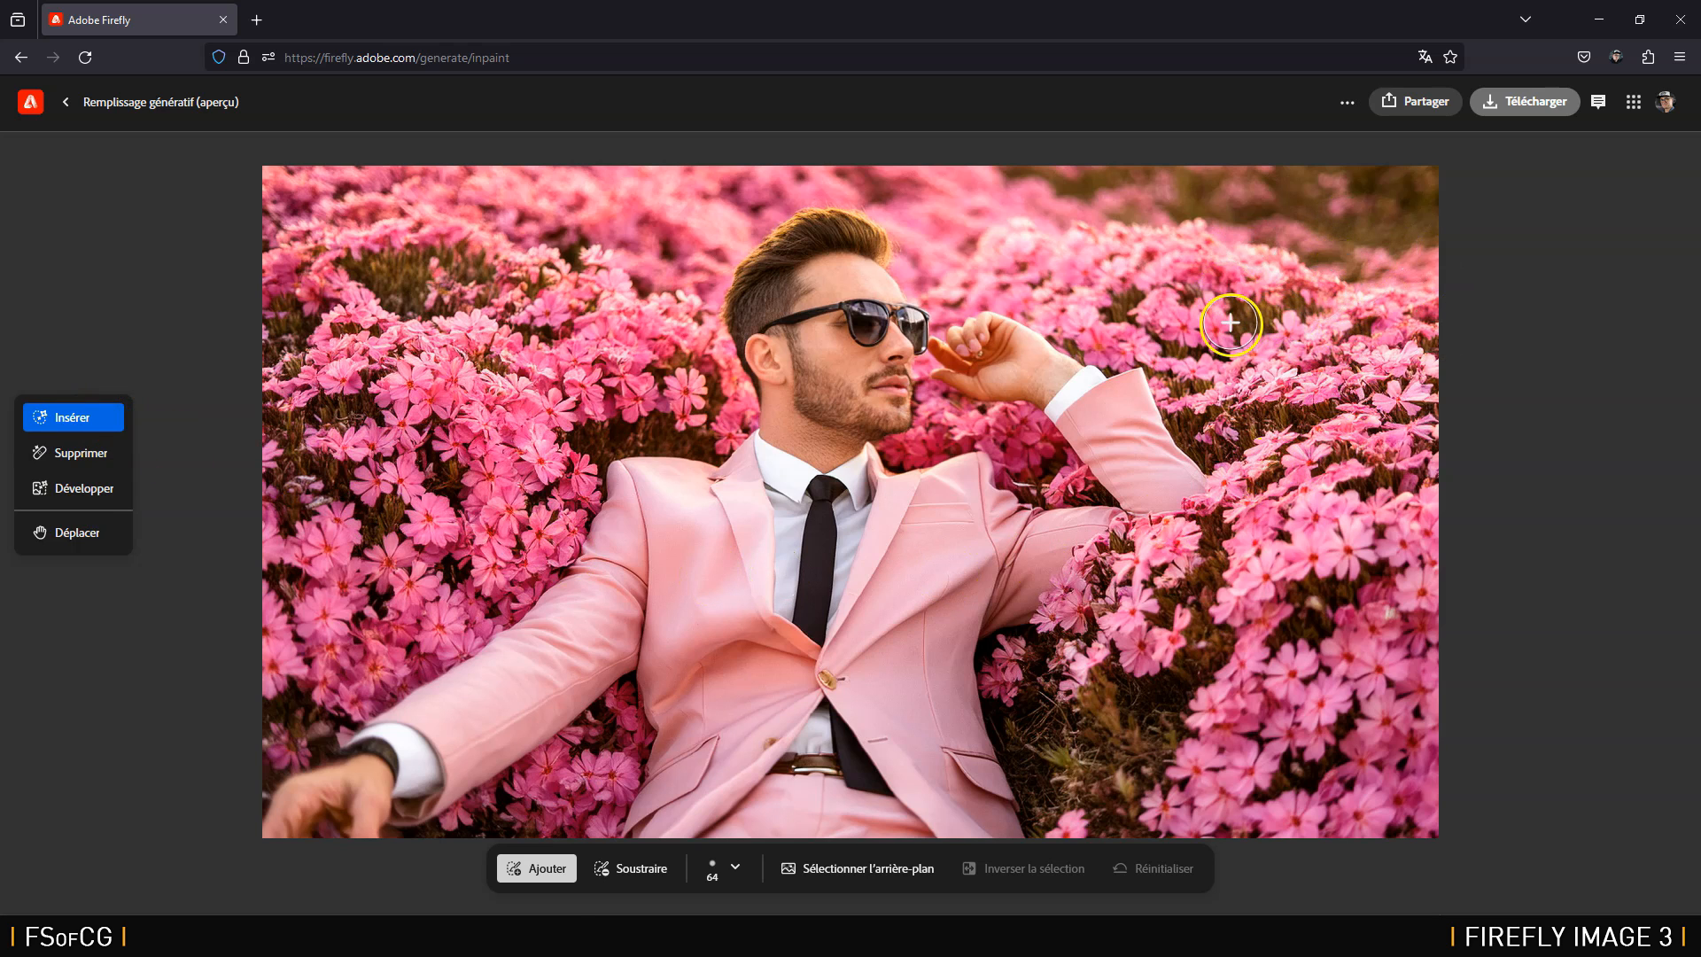
Step: Brush out the flower area in the image's upper-right corner, enlarging the brush to 93 to extend the selection to the edge
mouse_move(1239, 337)
mouse_down()
mouse_move(1211, 290)
mouse_move(1225, 166)
mouse_move(1302, 156)
mouse_move(1357, 162)
mouse_move(1385, 215)
mouse_move(1364, 317)
mouse_move(1282, 364)
mouse_move(1196, 323)
mouse_move(1173, 256)
mouse_move(1210, 171)
mouse_move(1321, 174)
mouse_move(1362, 210)
mouse_move(1263, 363)
mouse_move(1240, 256)
mouse_move(1259, 191)
mouse_move(1315, 197)
mouse_move(1308, 253)
mouse_move(1258, 311)
mouse_move(1308, 204)
mouse_up()
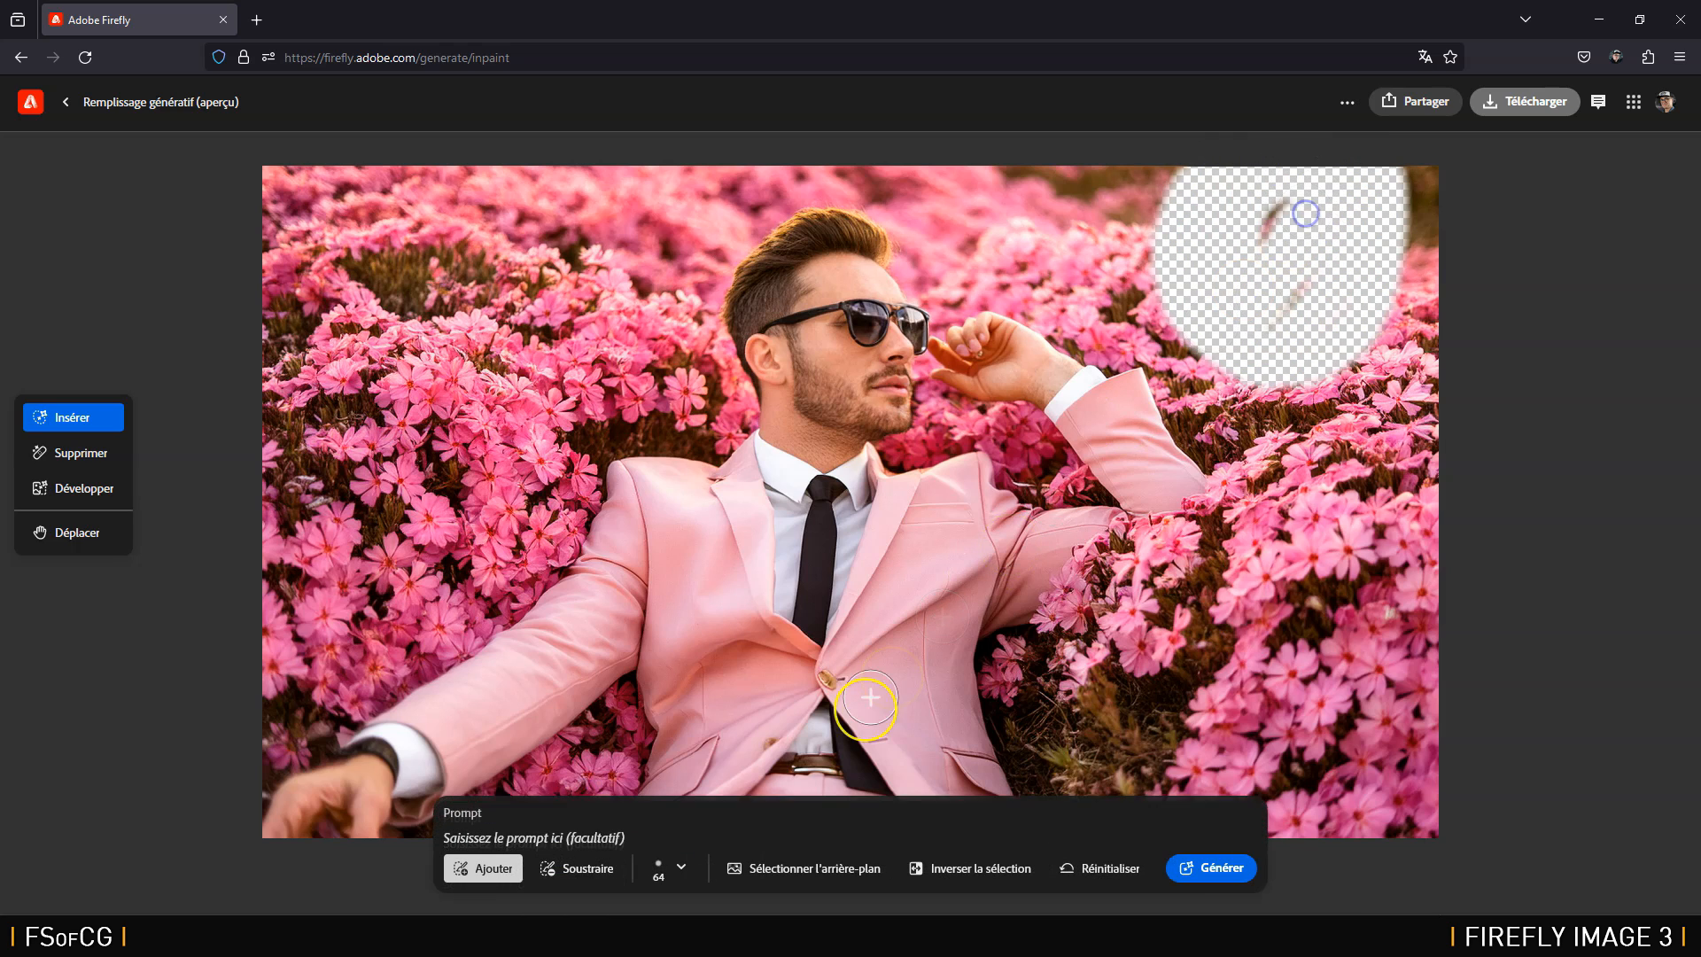
click(679, 867)
drag(666, 674, 713, 690)
mouse_move(1226, 342)
mouse_down()
mouse_move(1288, 251)
mouse_move(1250, 221)
mouse_move(1244, 270)
mouse_move(1306, 217)
mouse_move(1297, 287)
mouse_move(1262, 299)
mouse_move(1431, 328)
mouse_move(1182, 327)
mouse_move(1171, 257)
mouse_move(1263, 179)
mouse_move(1408, 189)
mouse_move(1396, 304)
mouse_up()
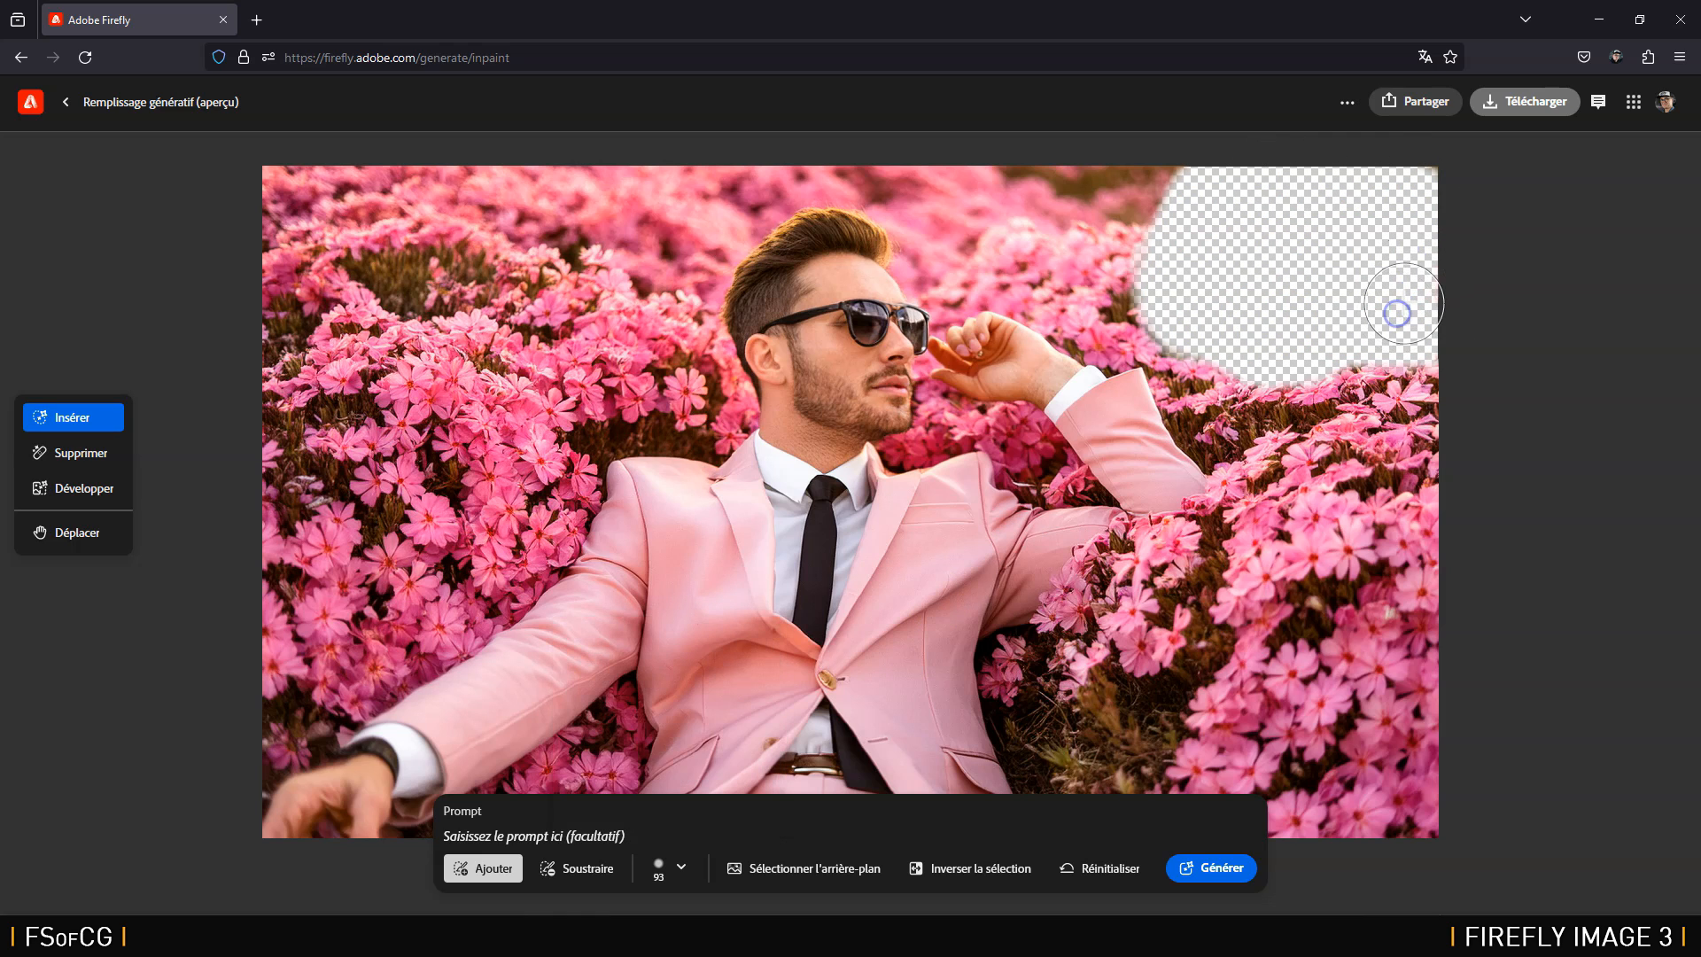
Step: Fill the brushed-out area by generating from the prompt "petit lapin rose"
click(485, 837)
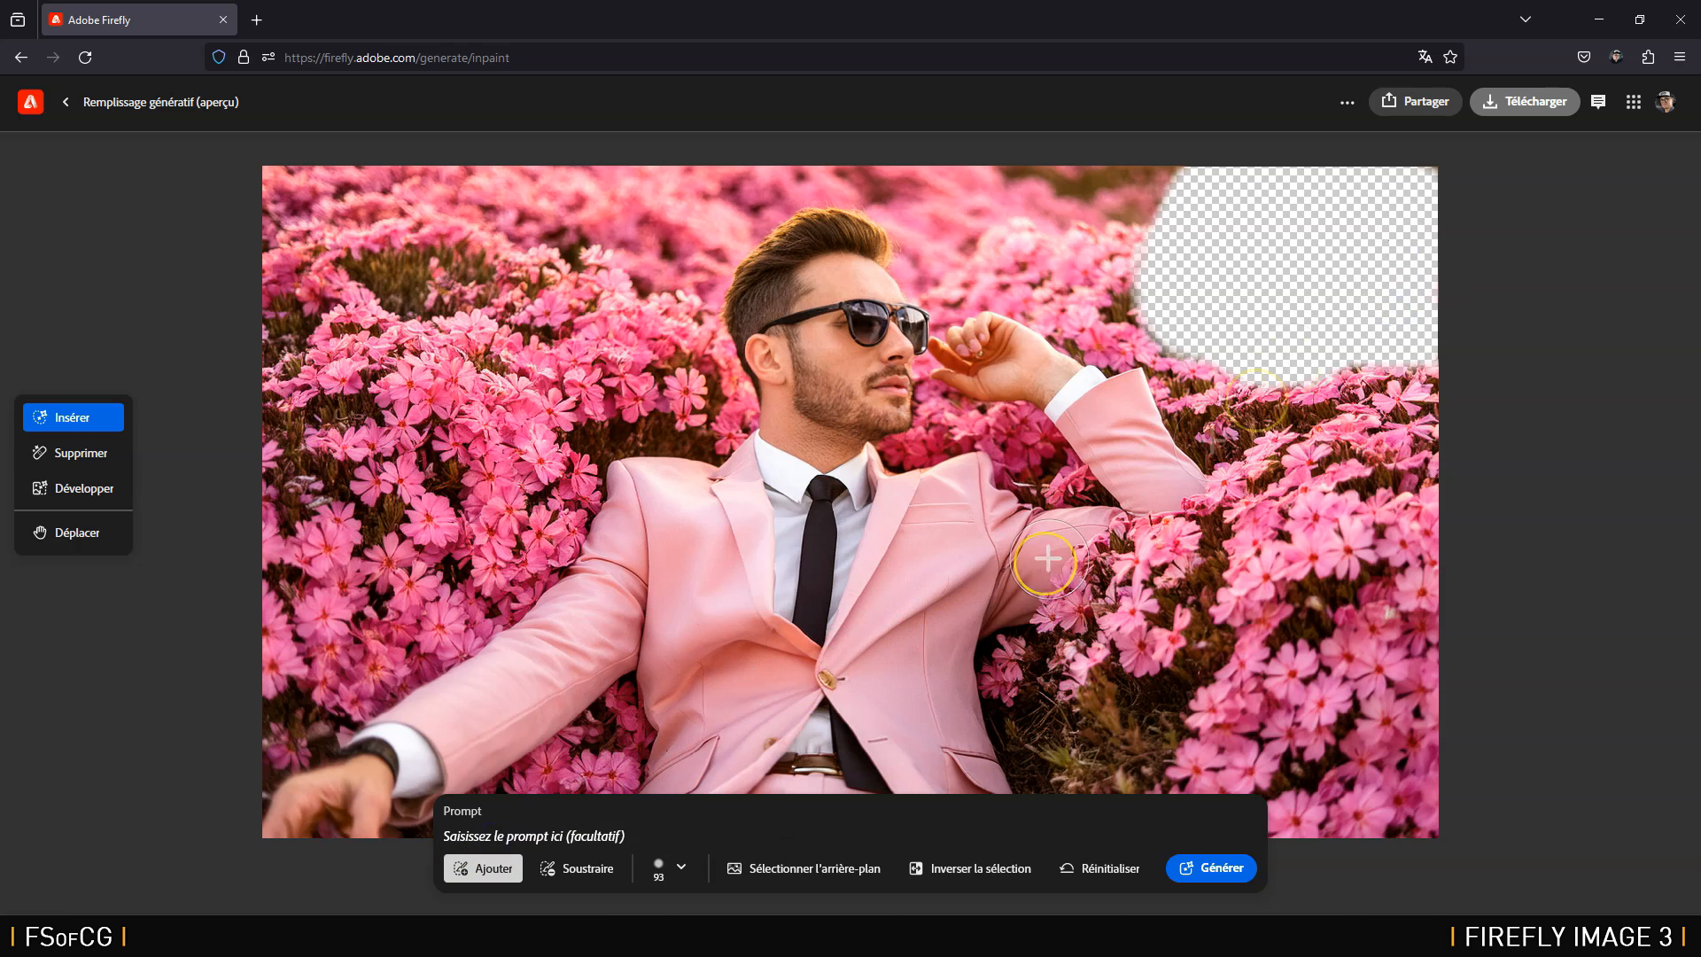
click(471, 837)
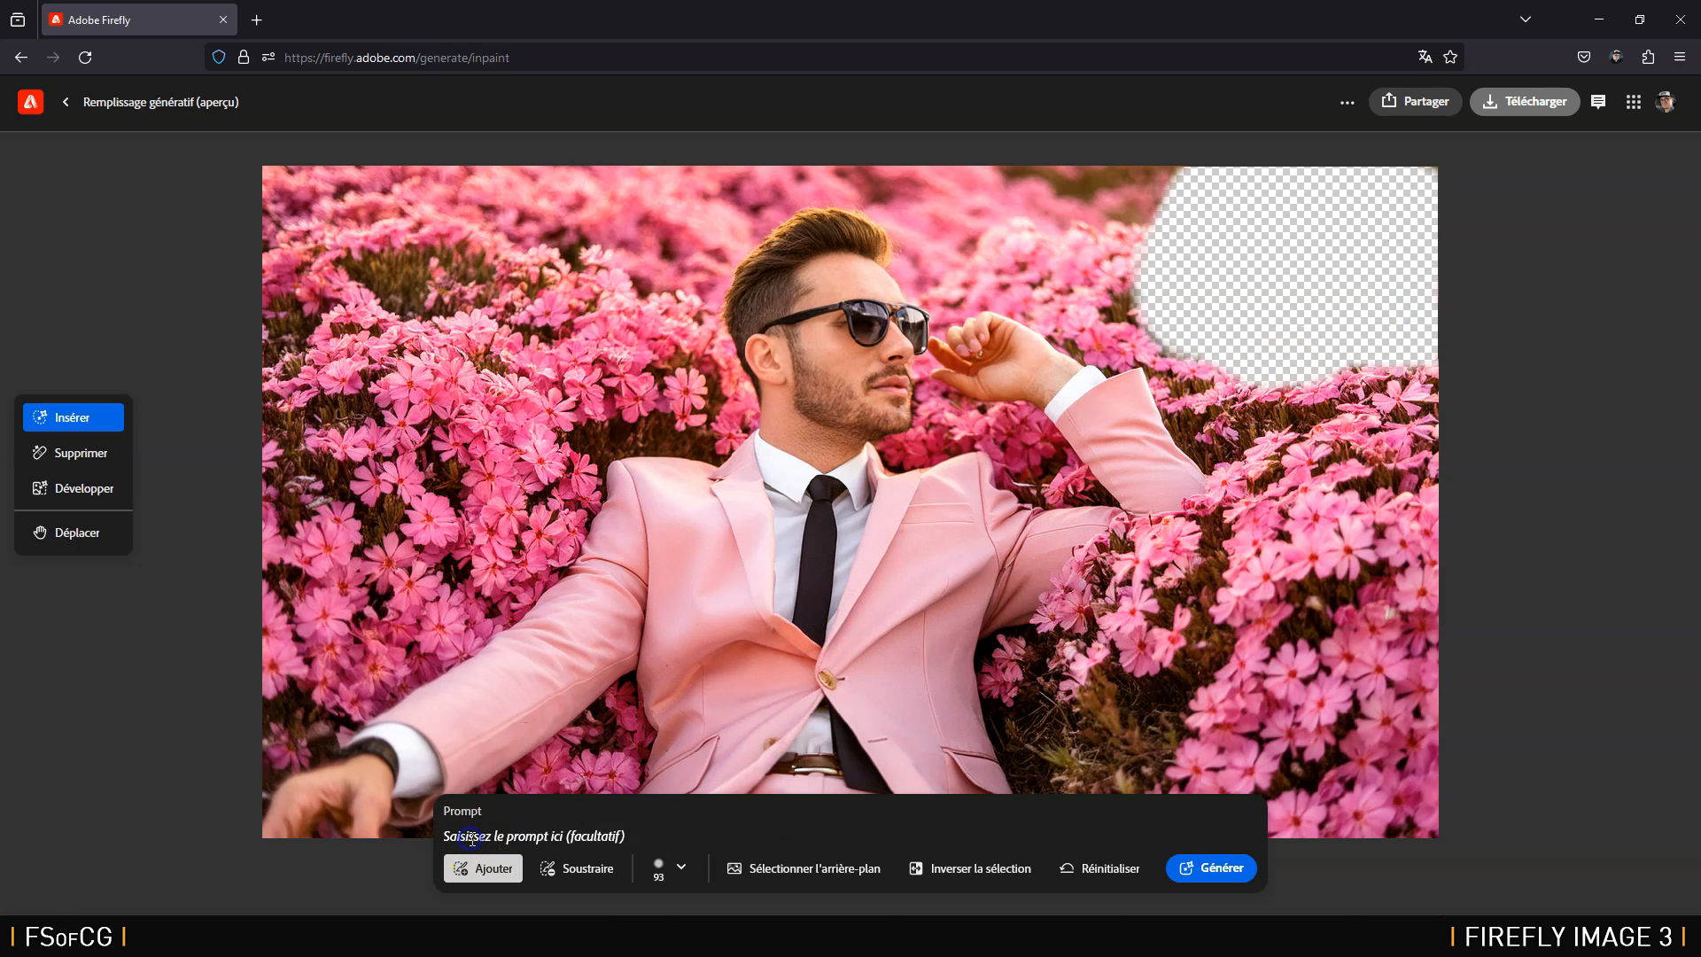
text(petit lapin rose)
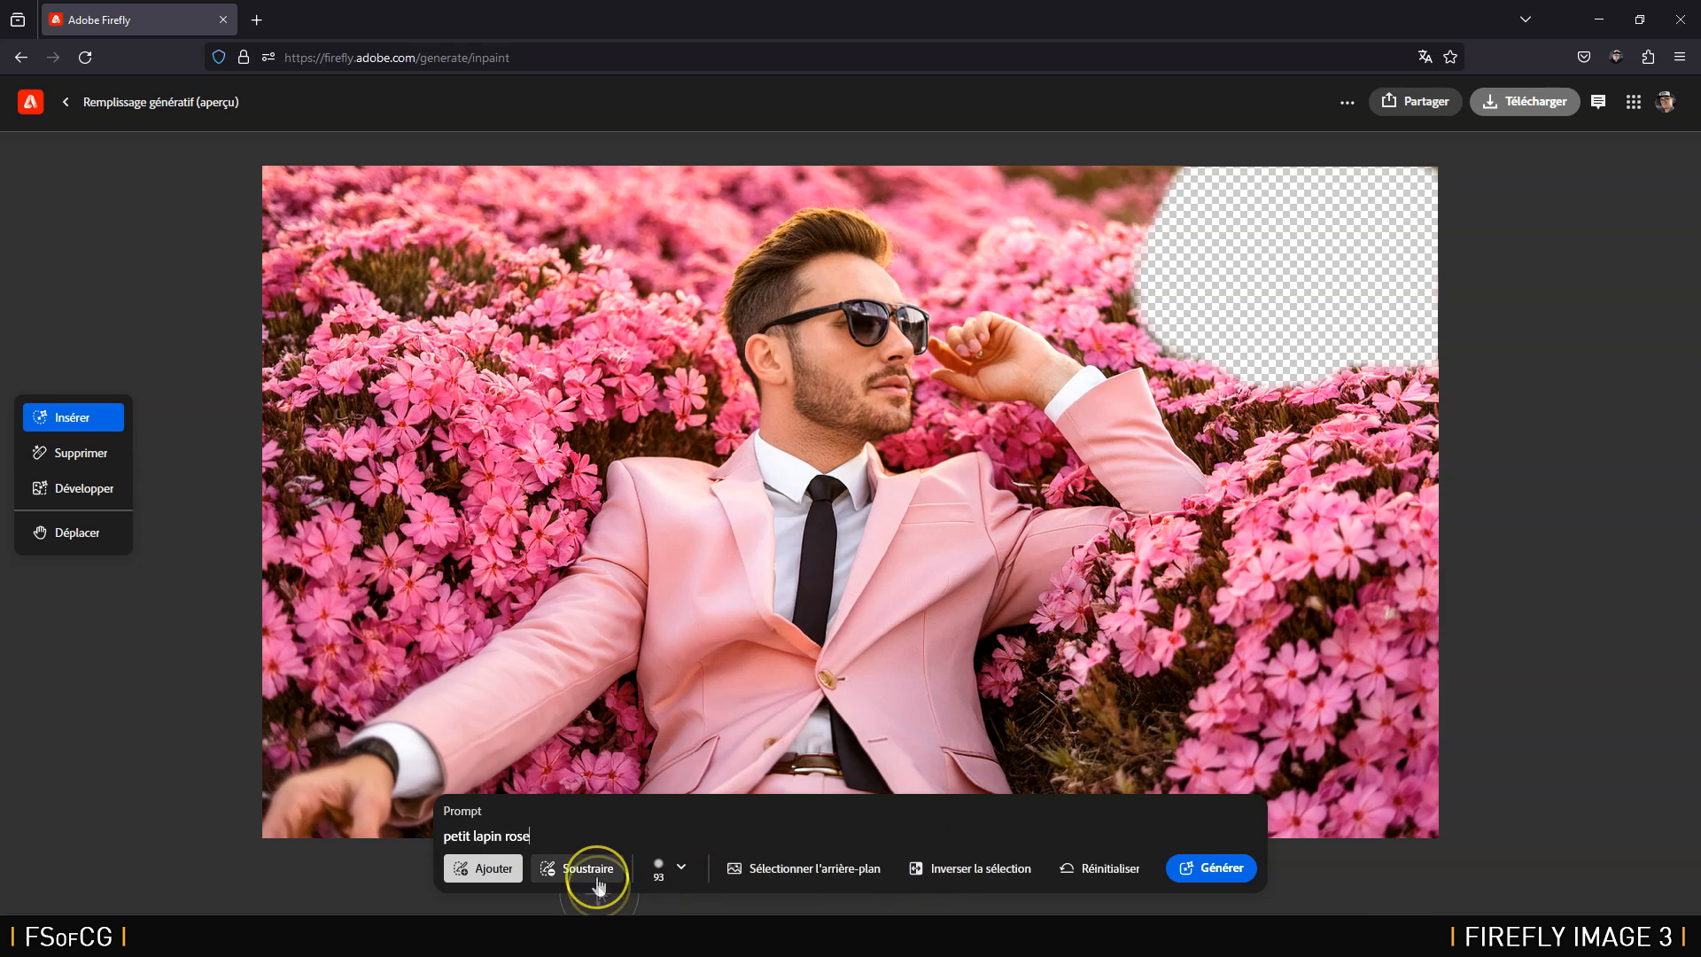
click(1232, 871)
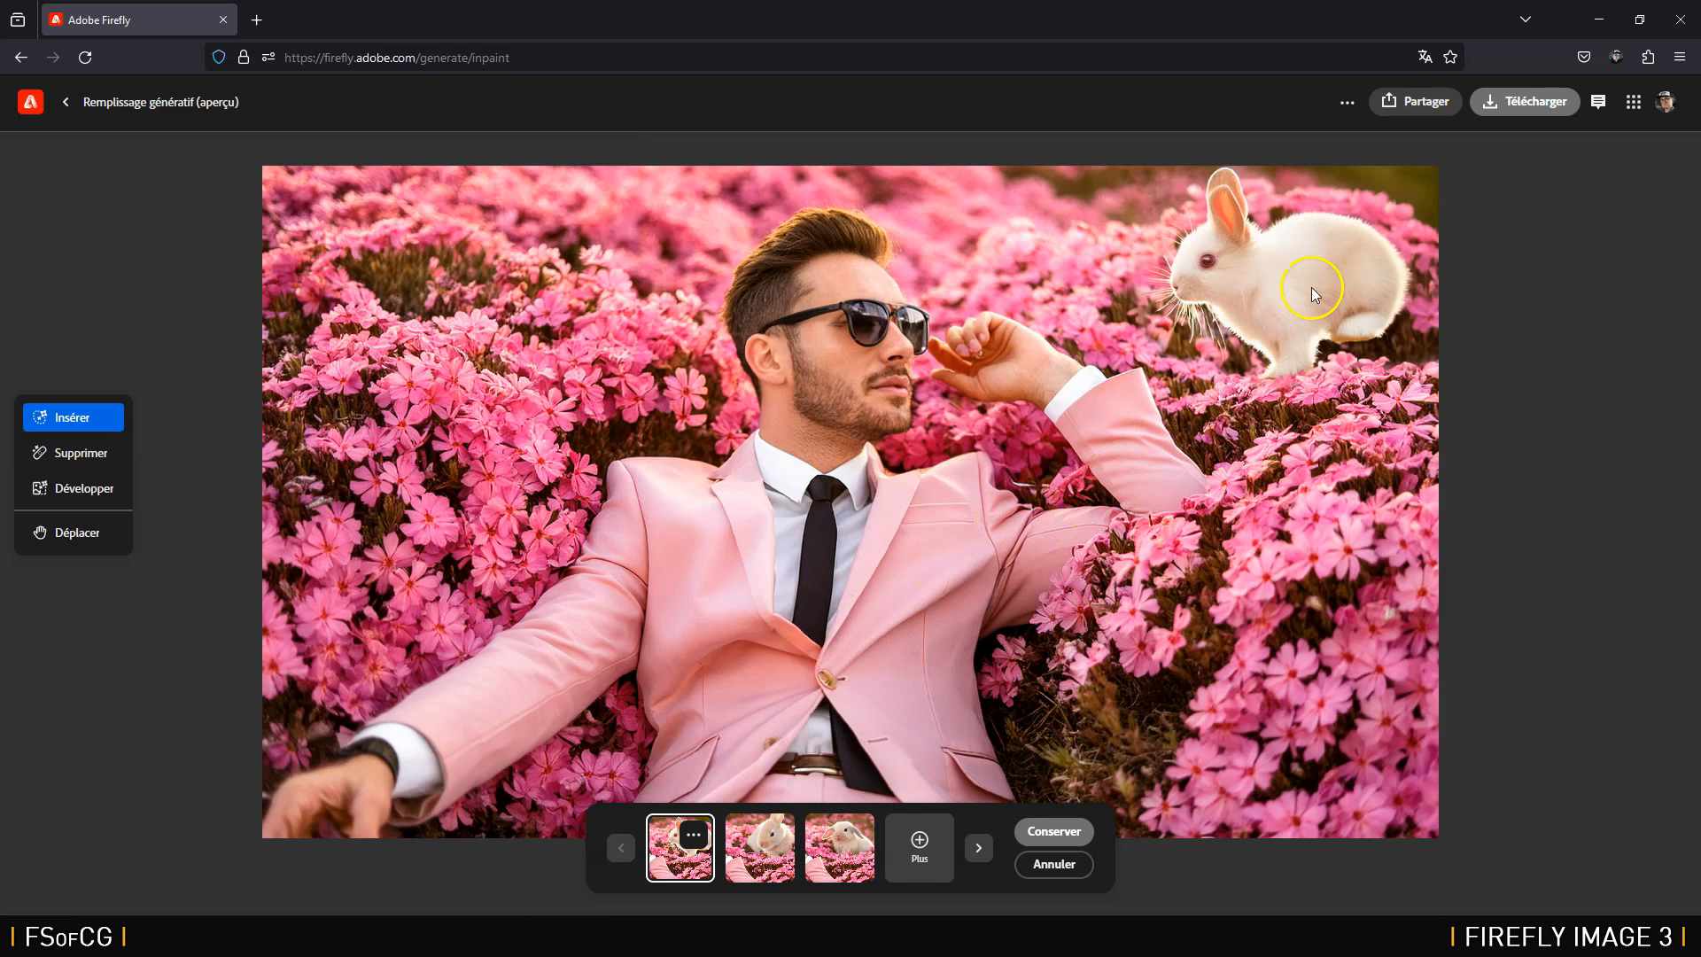
Step: Compare the generated rabbit variants and keep the third one
click(766, 861)
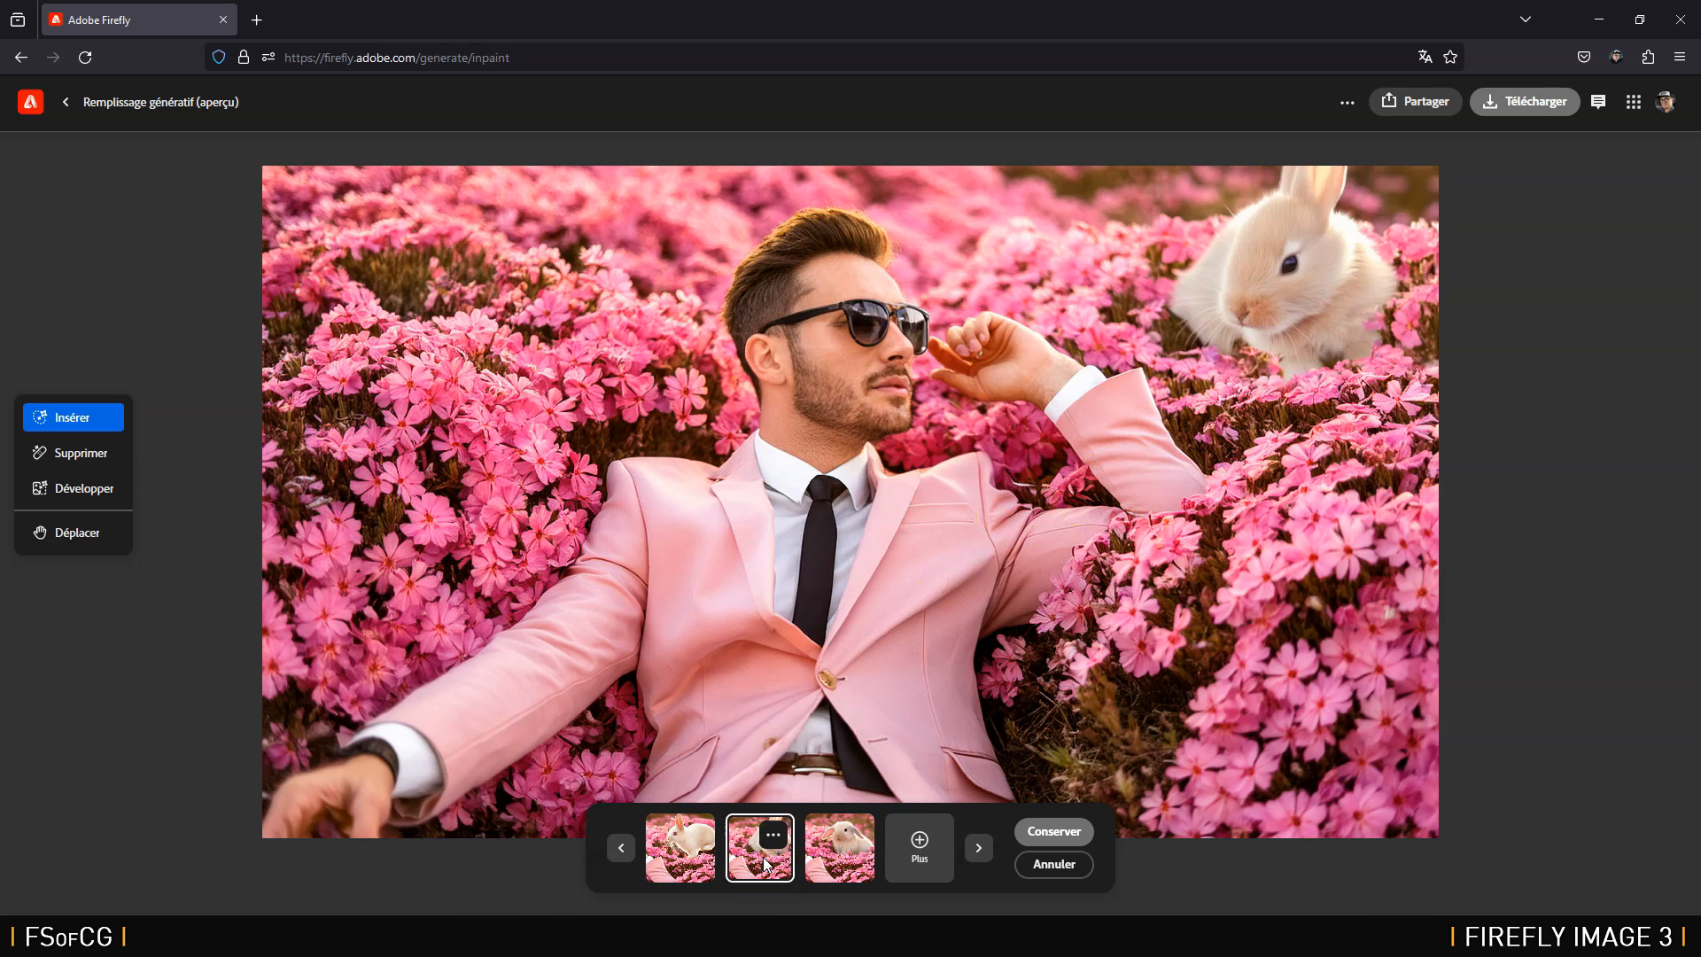
click(838, 850)
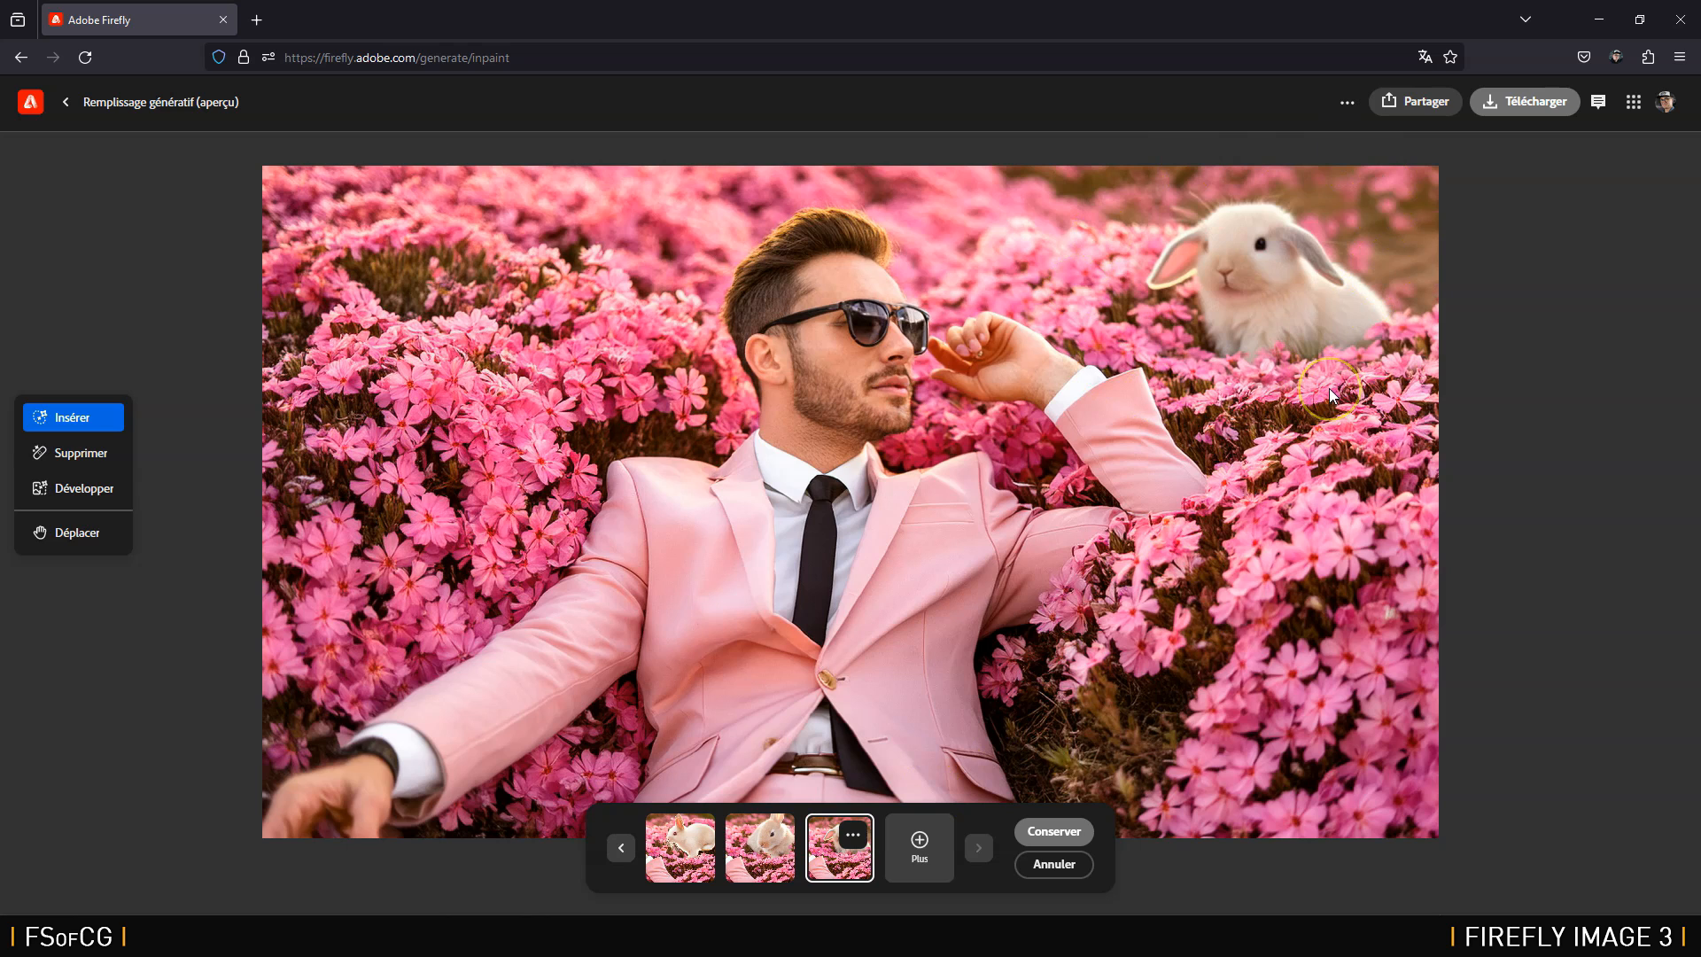
click(621, 847)
click(978, 848)
click(978, 848)
click(1054, 832)
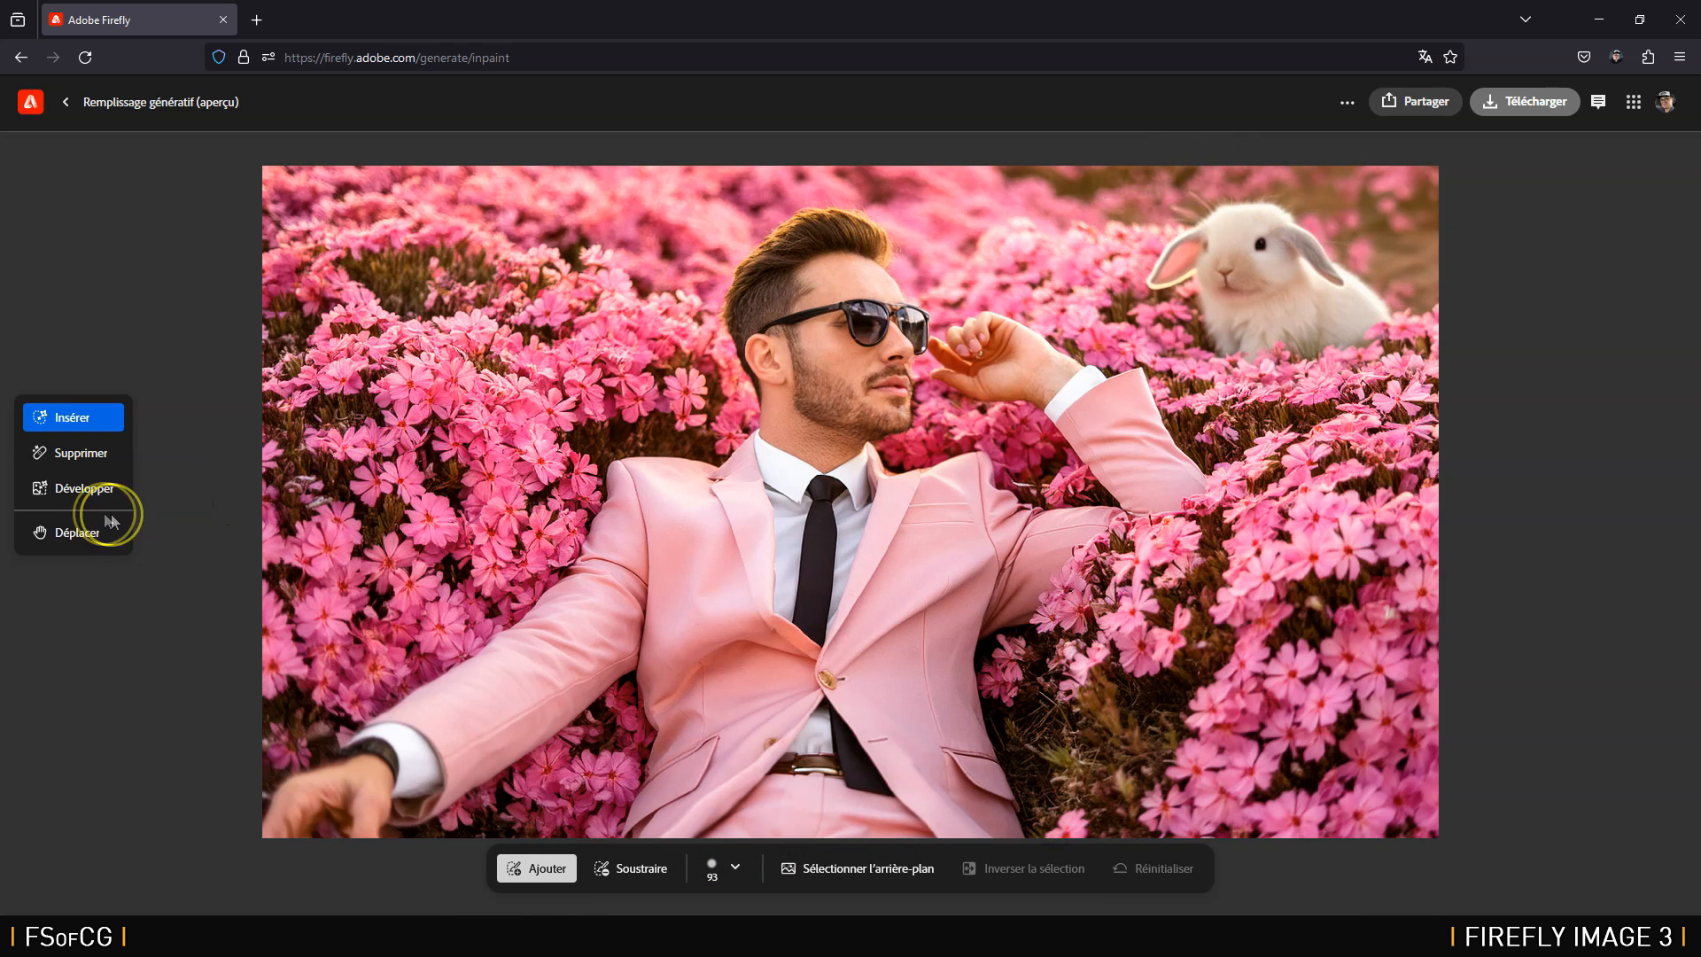
Step: Expand the image beyond its right edge with Développer, generate the missing area and keep the first variant
click(88, 490)
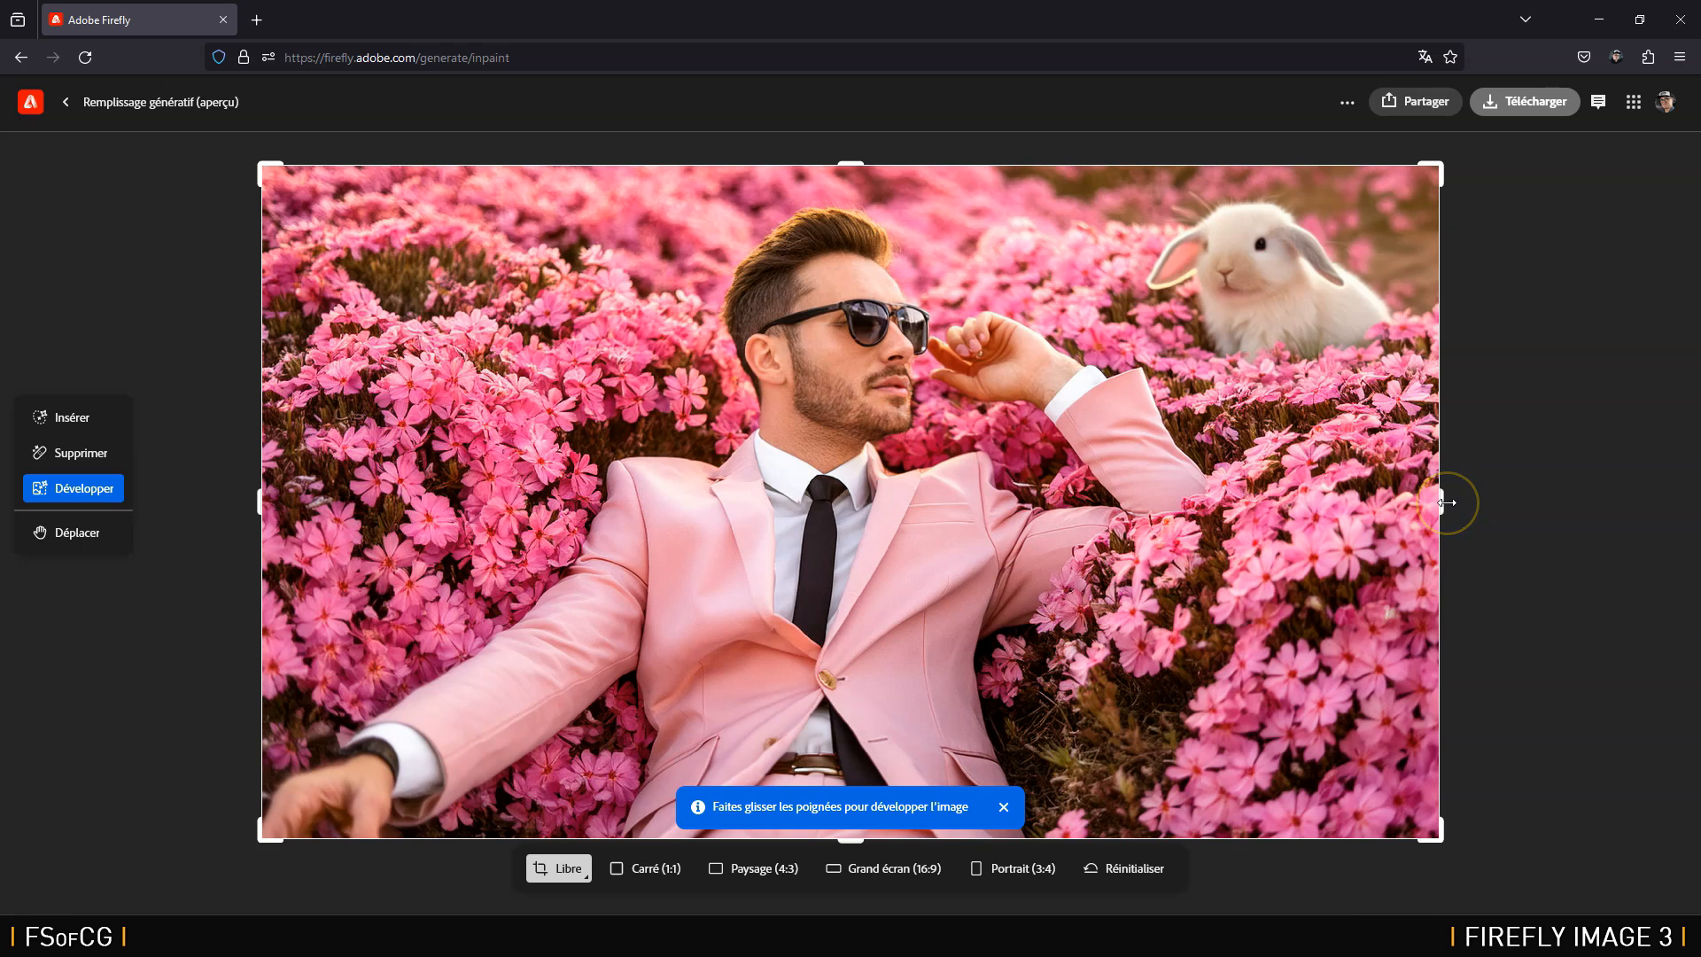
drag(1445, 502, 1576, 506)
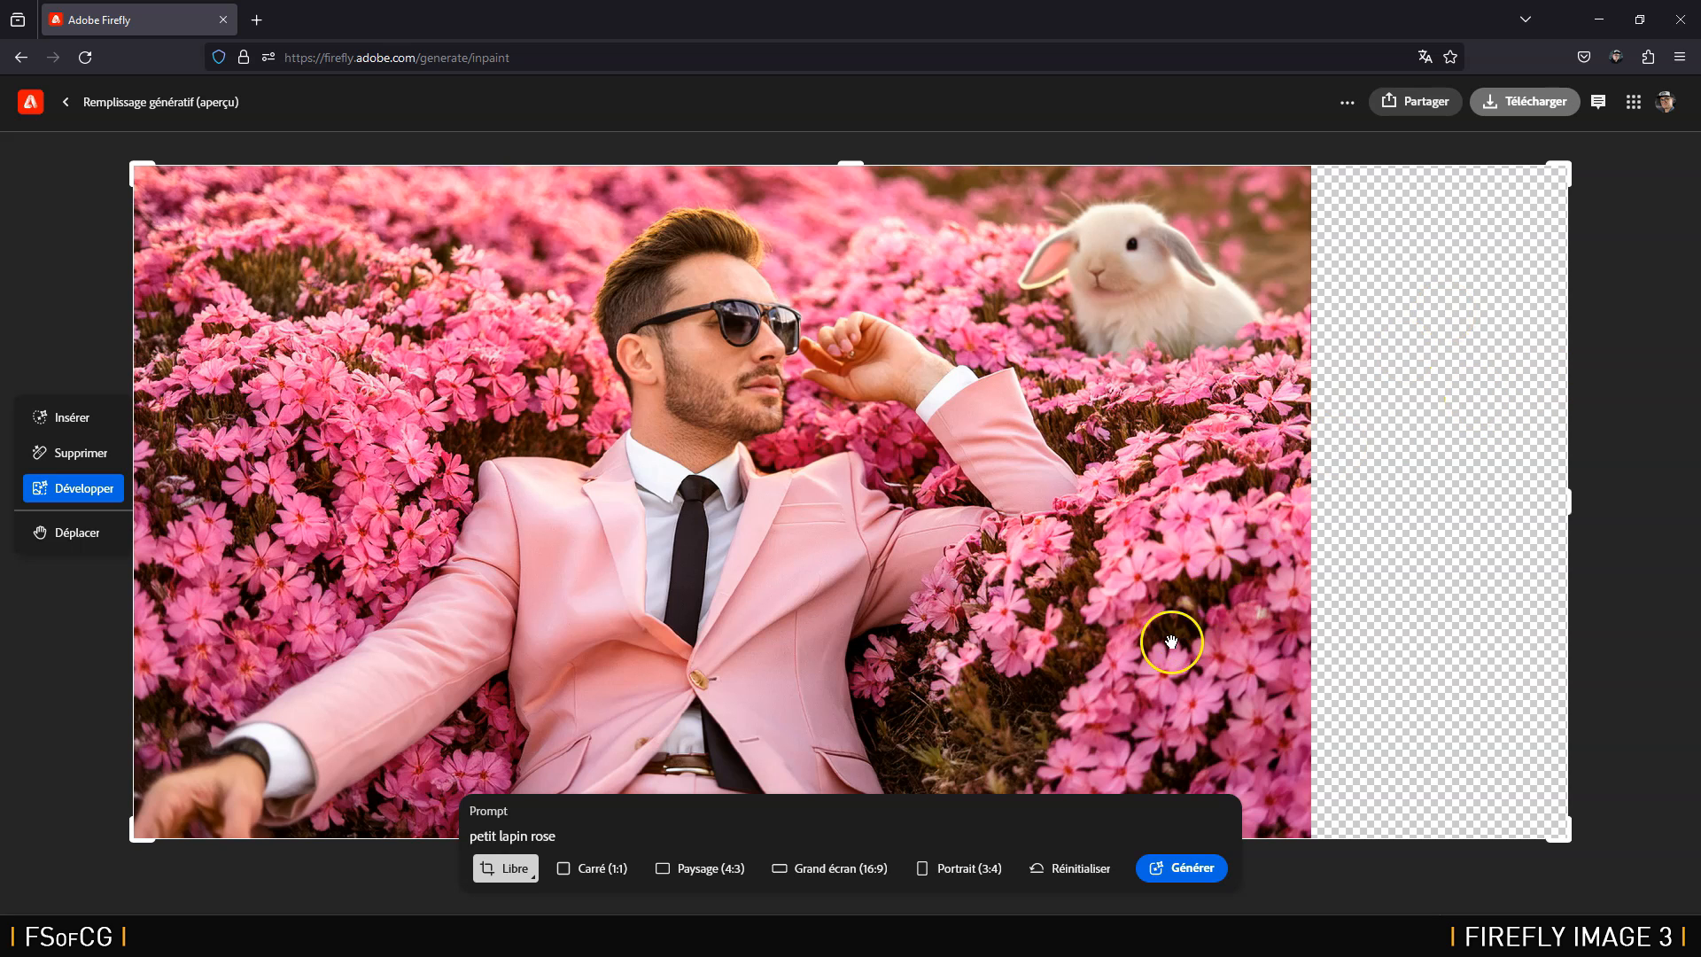
click(1182, 869)
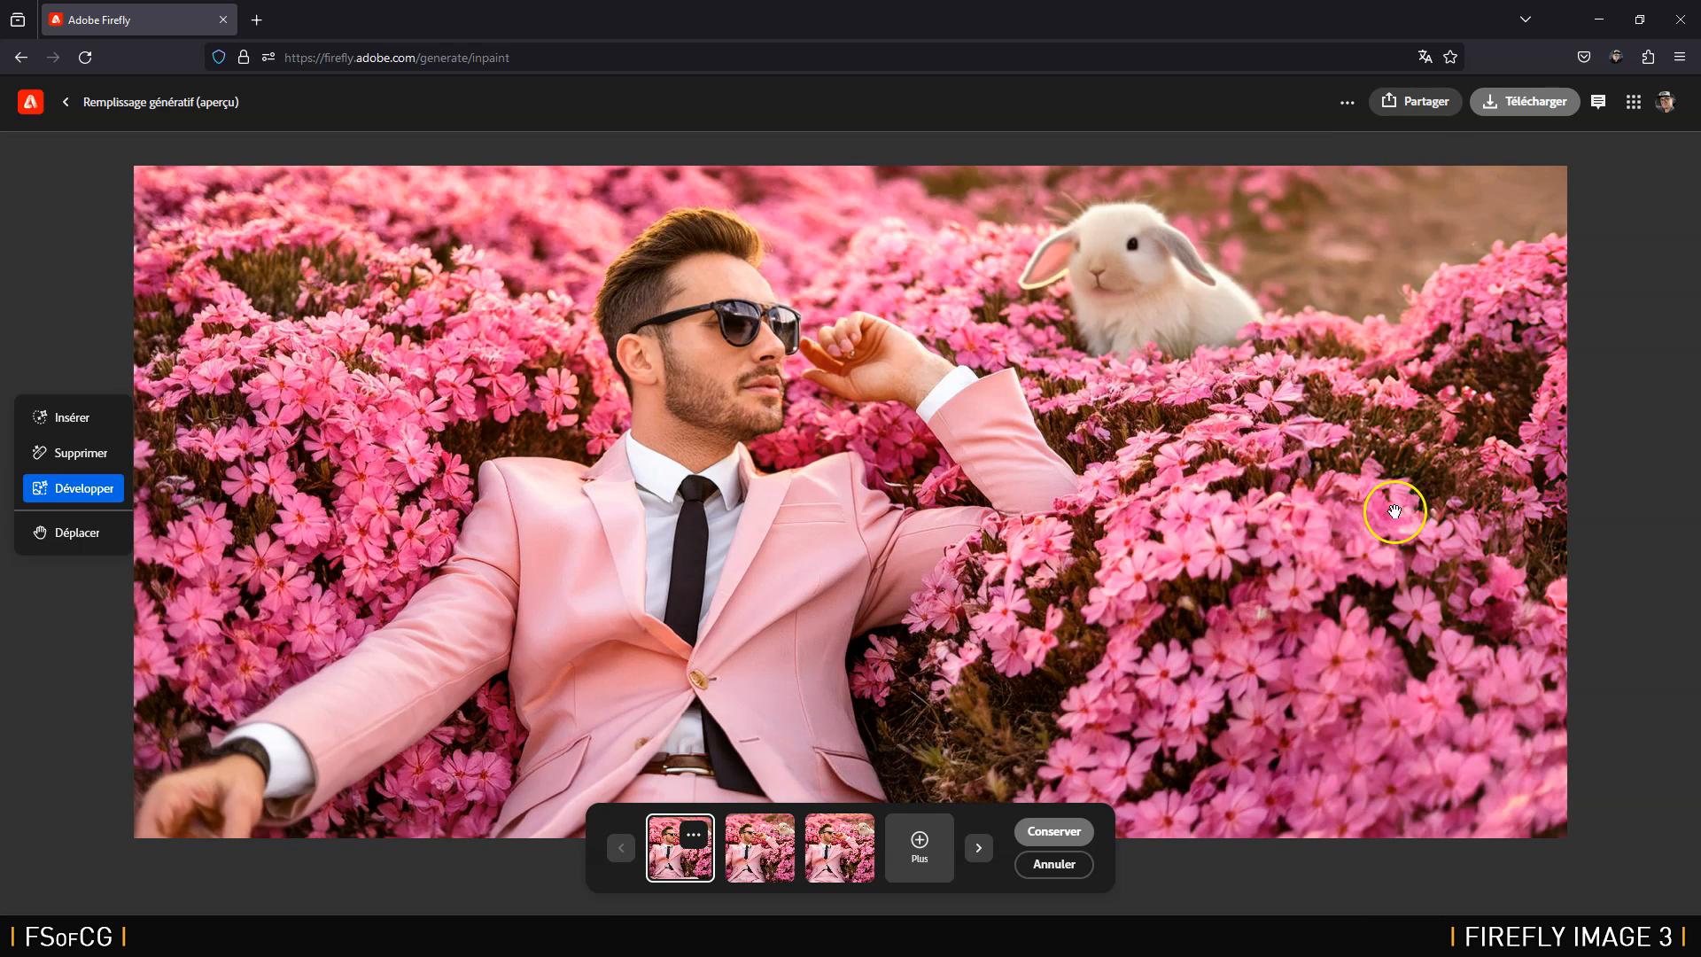
click(1058, 832)
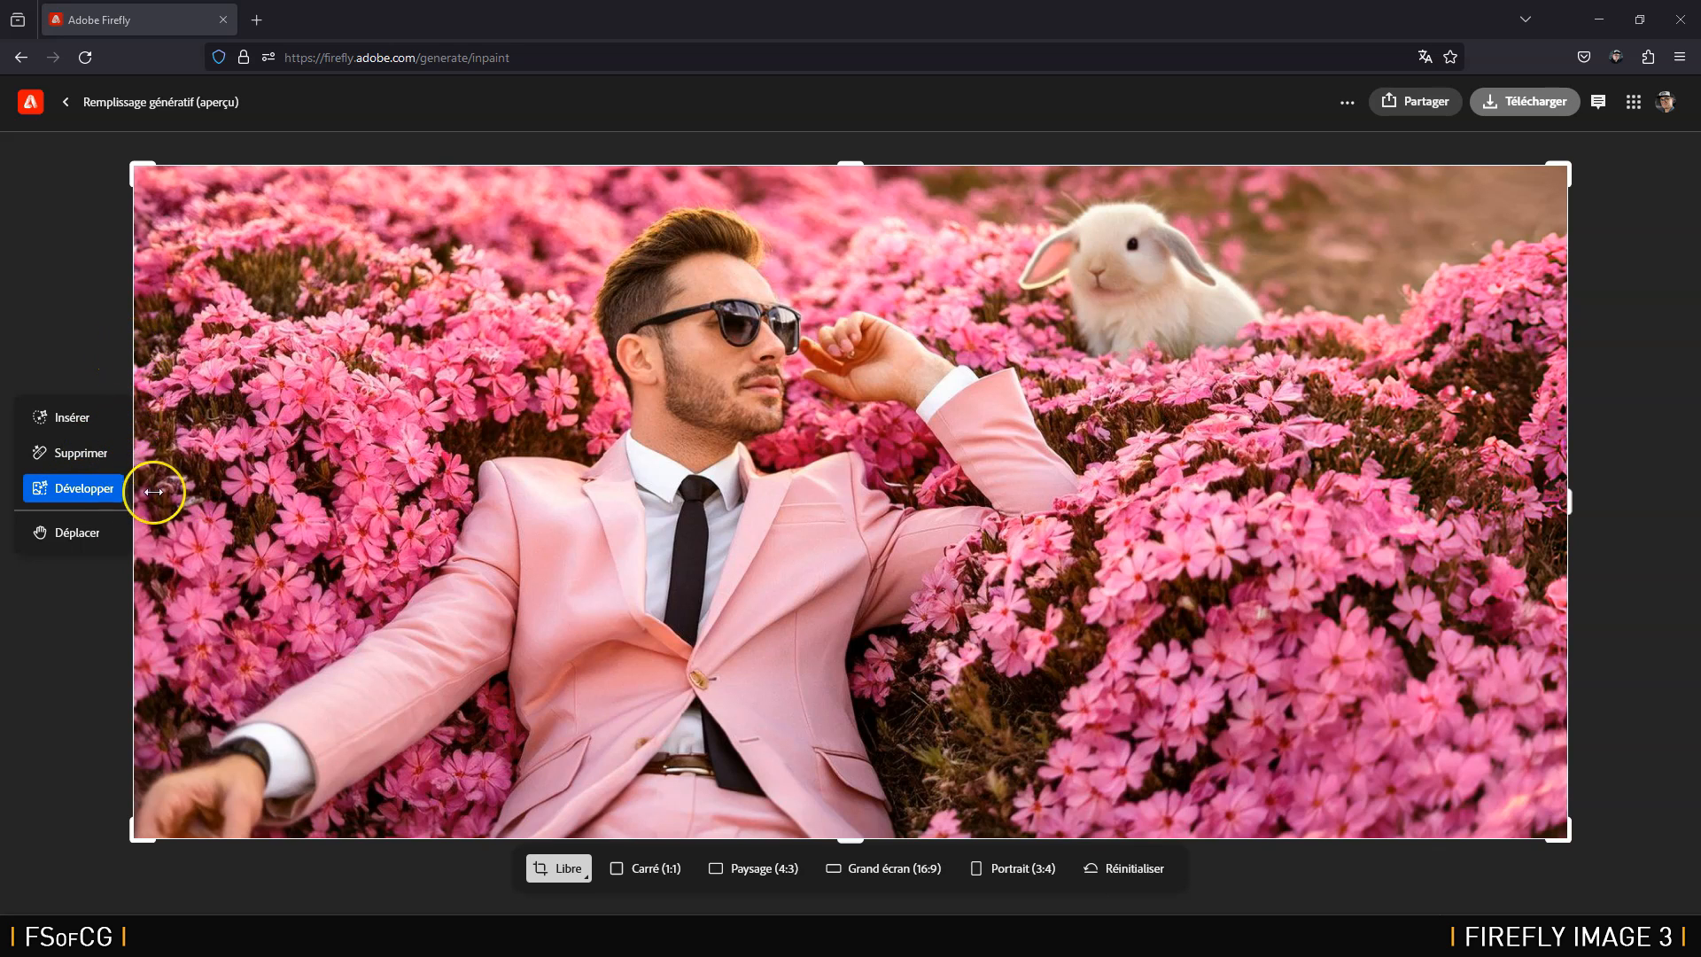
Step: Shift the view to free the image's left edge, expand the canvas on that side and generate the missing area
click(78, 533)
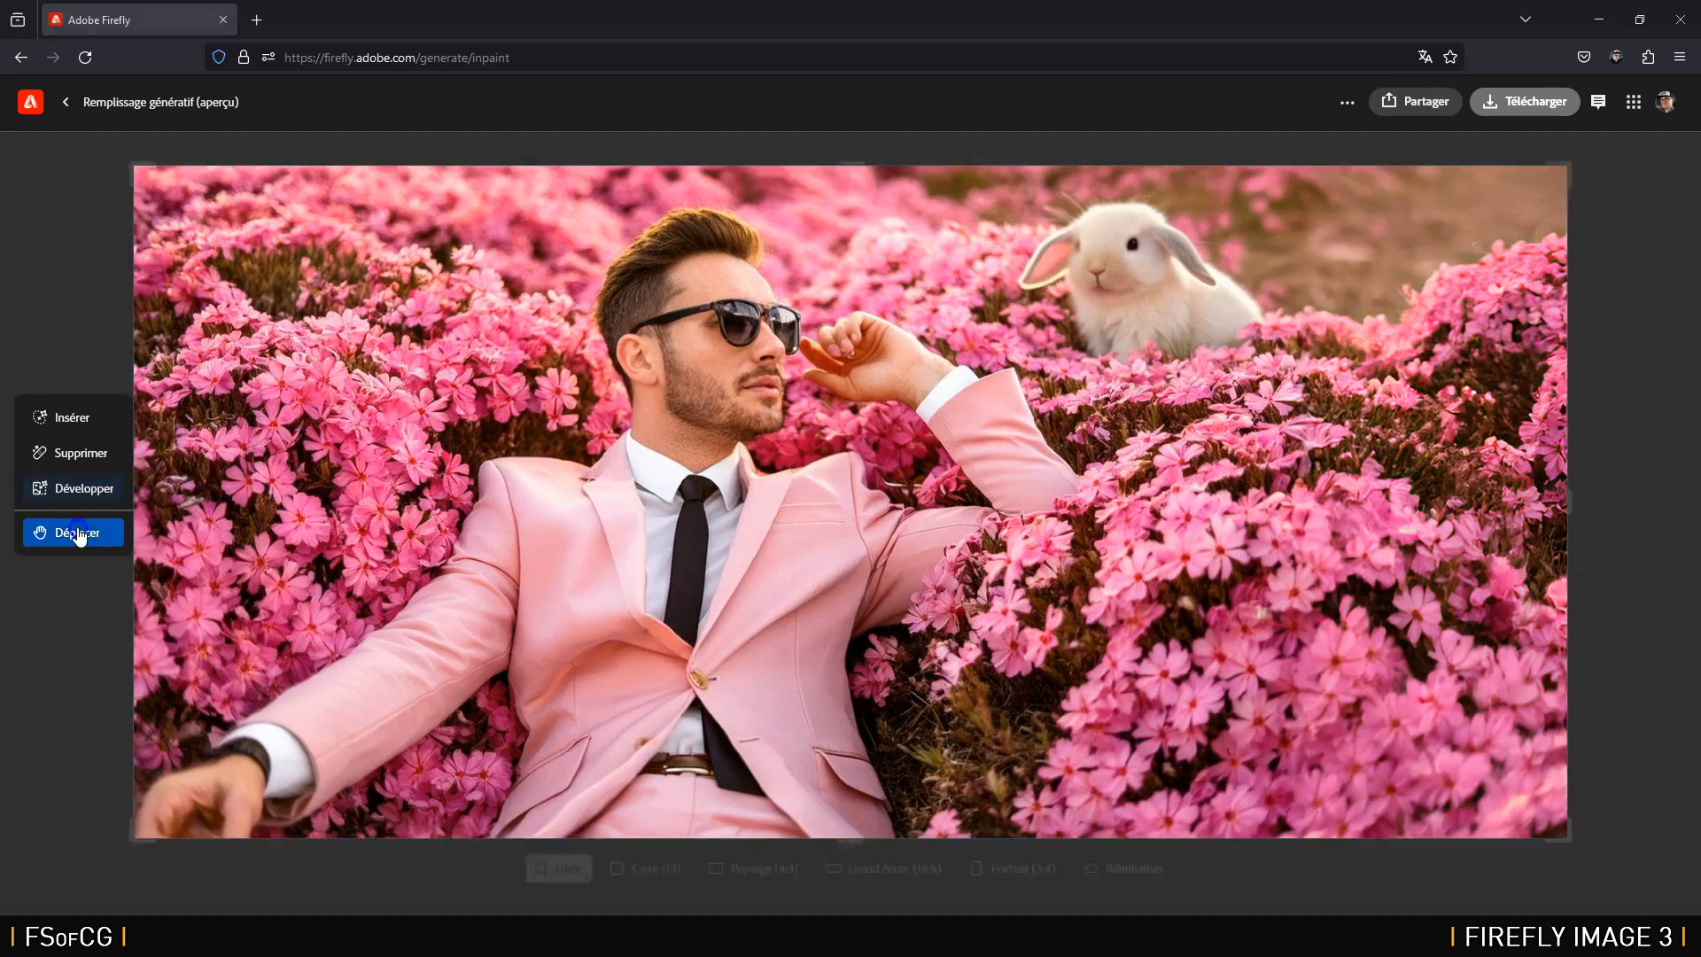
mouse_move(189, 528)
mouse_down()
mouse_move(412, 536)
mouse_move(190, 532)
mouse_up()
click(64, 490)
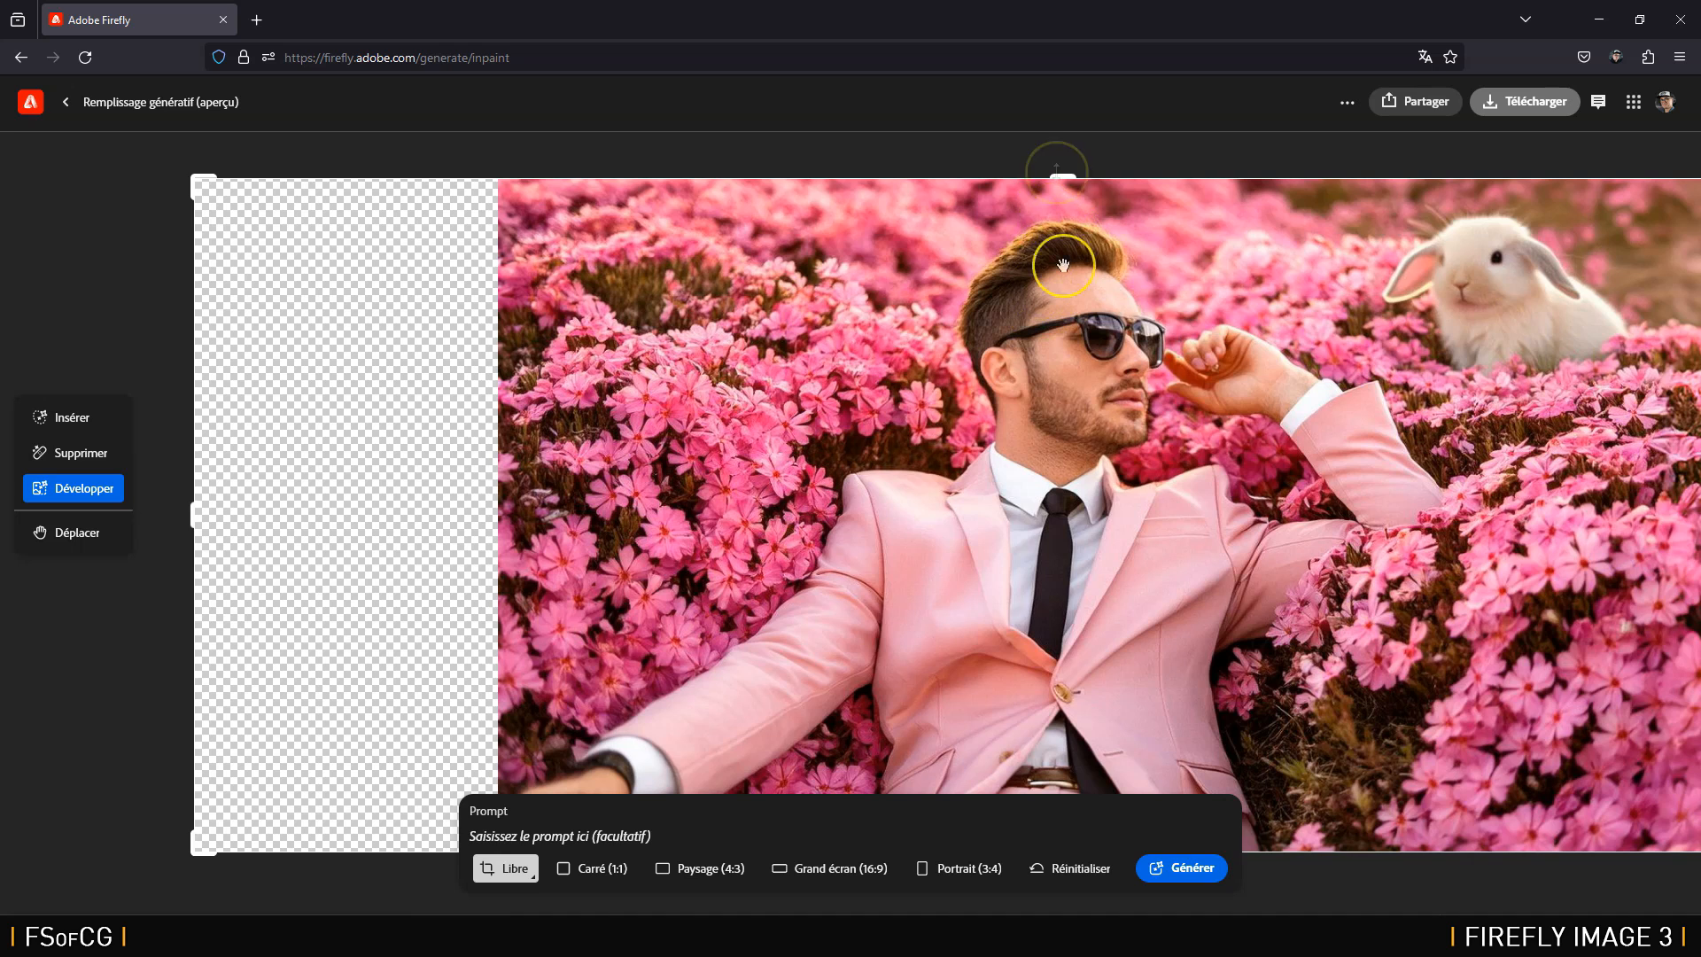
click(1186, 866)
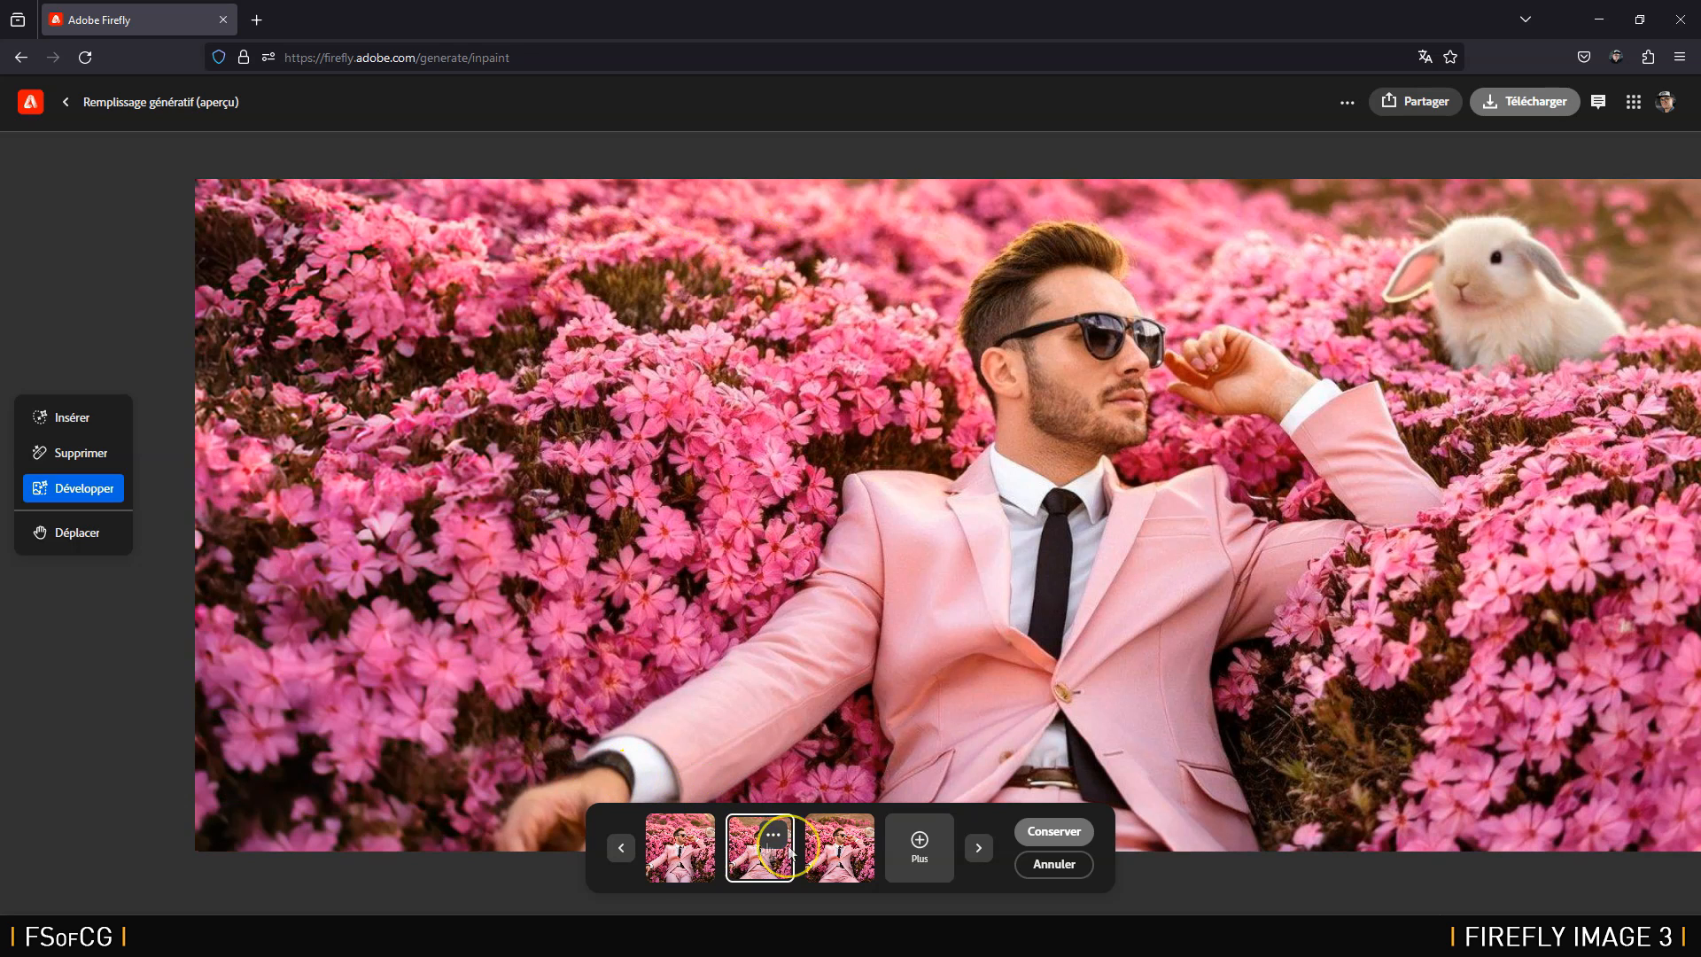
Step: Compare the generated left-side extensions and keep the first variant
click(840, 848)
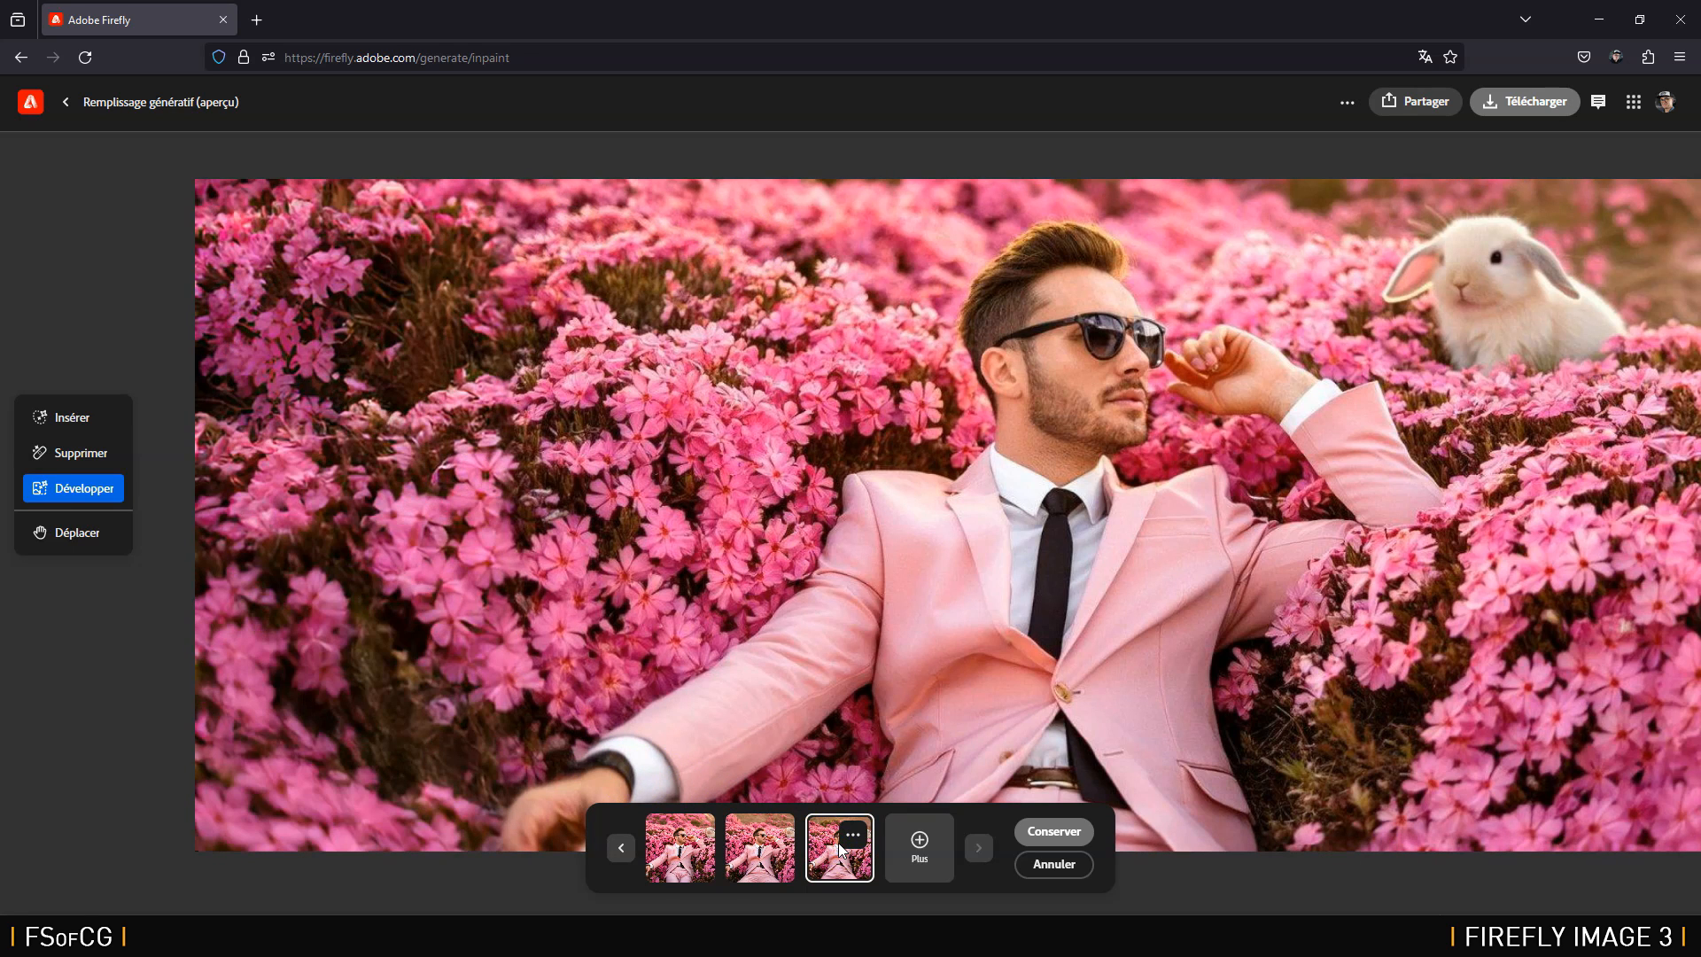
click(678, 848)
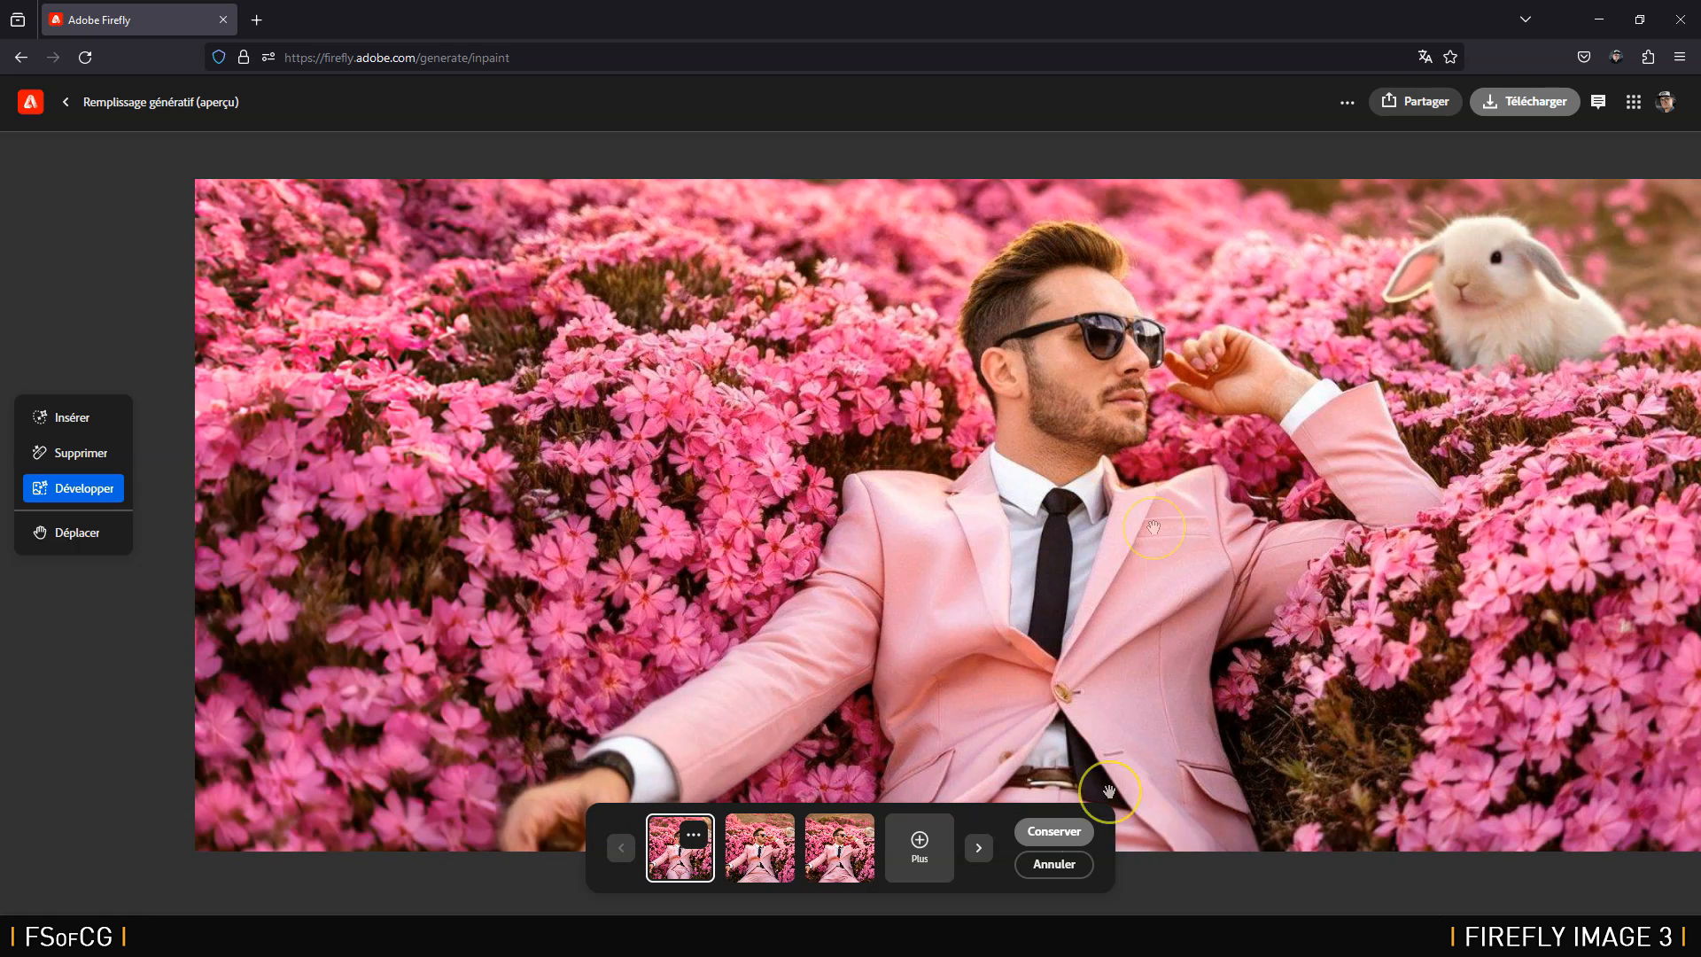
click(1047, 831)
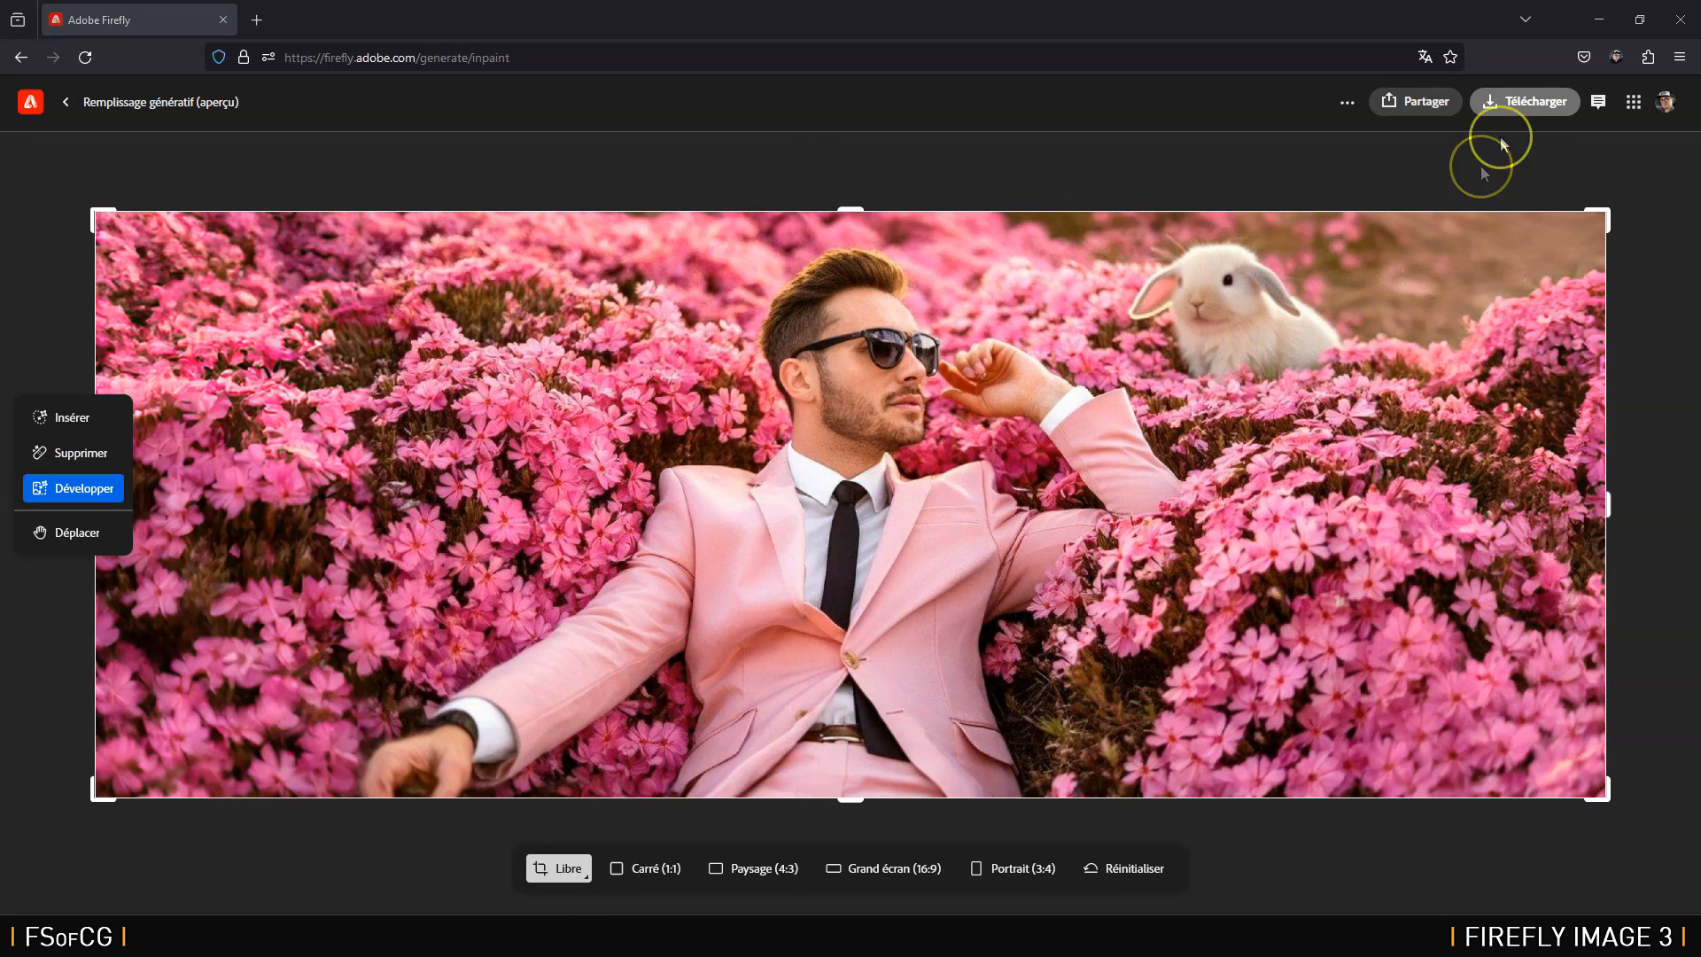
Step: Download the expanded image and close the Adobe Express suggestions dialog
click(1532, 106)
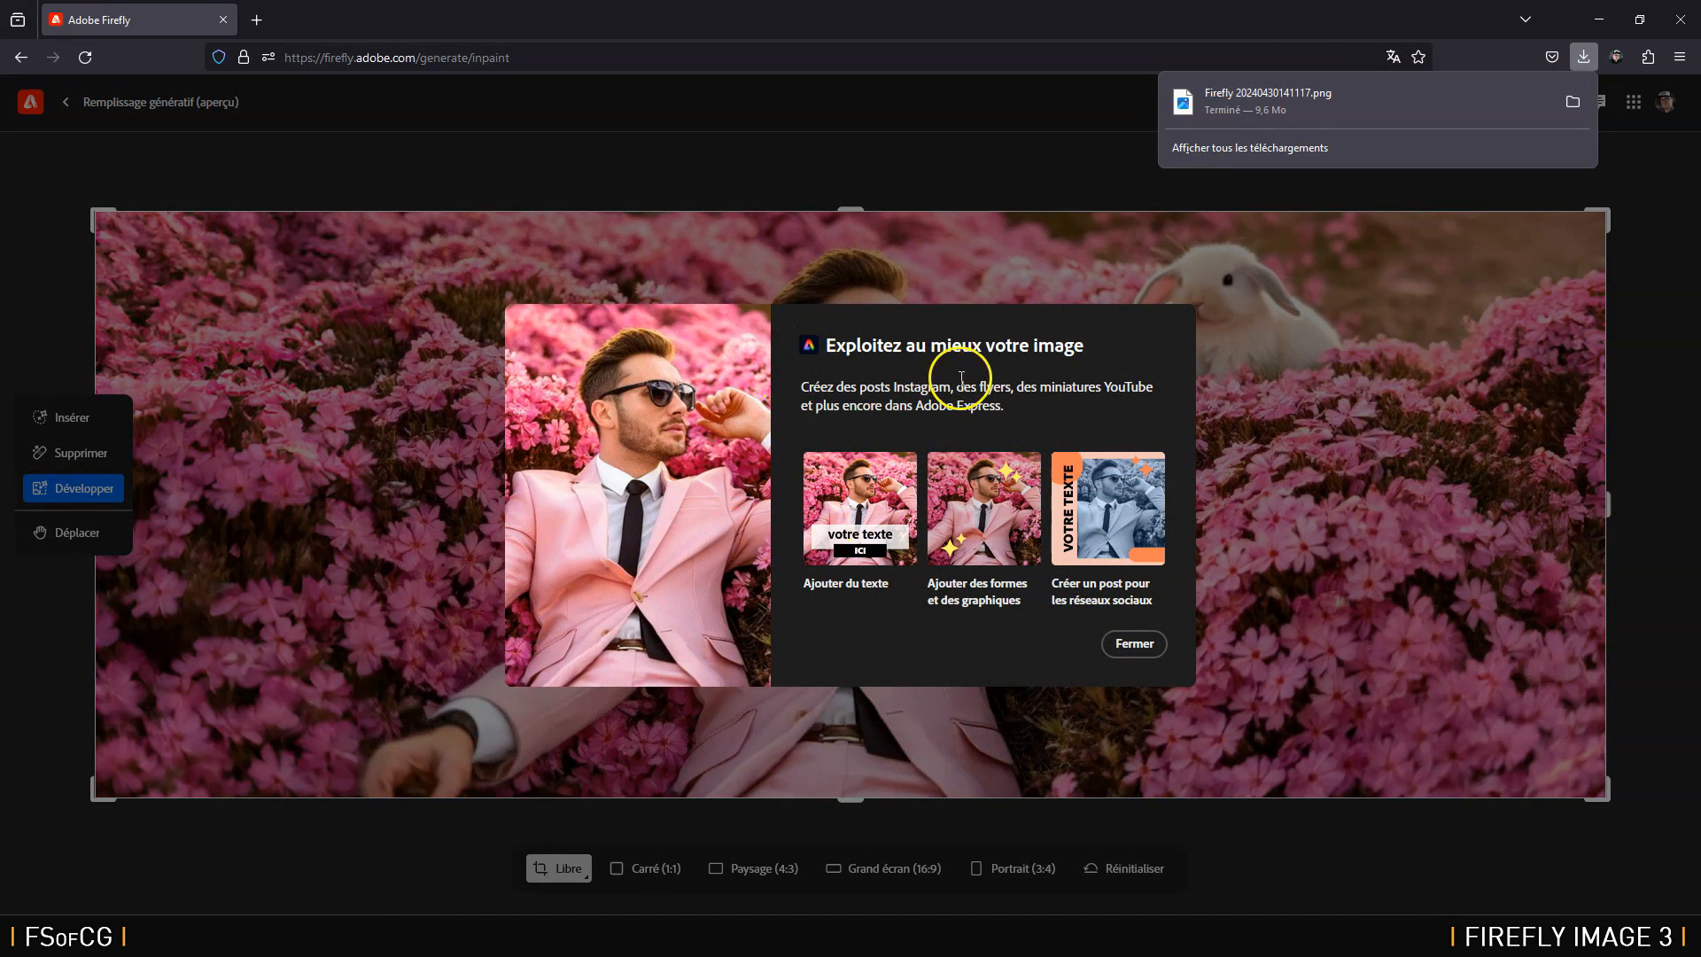
click(991, 510)
click(1096, 511)
click(1124, 645)
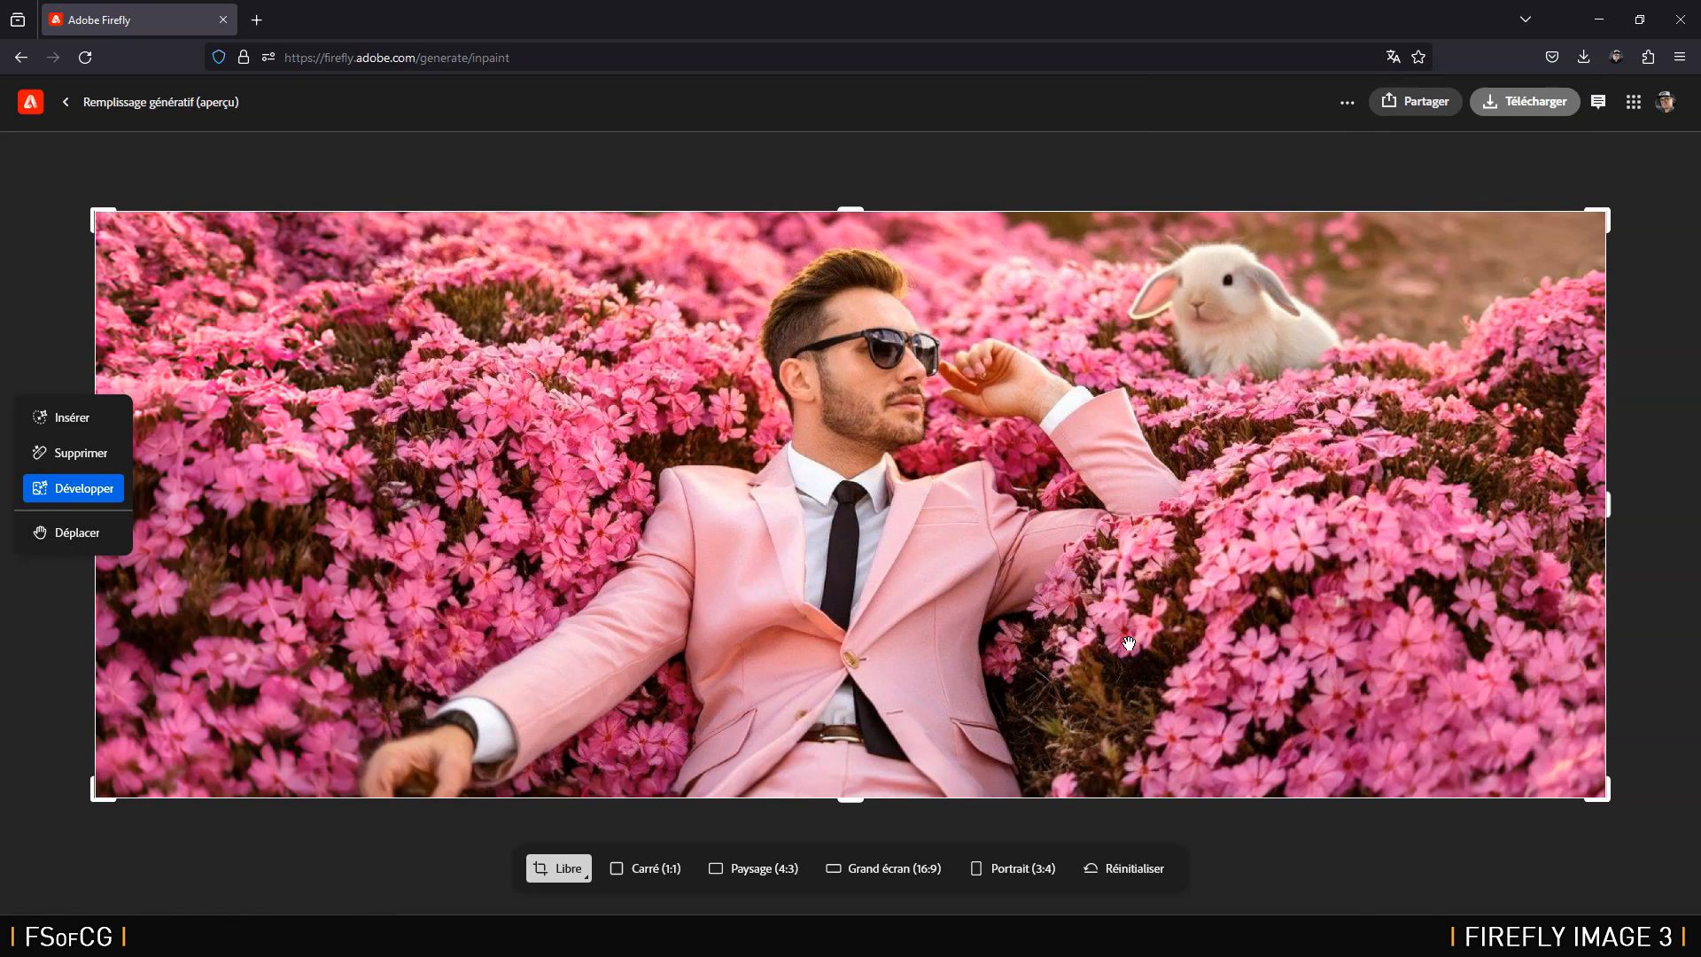
click(335, 410)
click(282, 423)
click(101, 432)
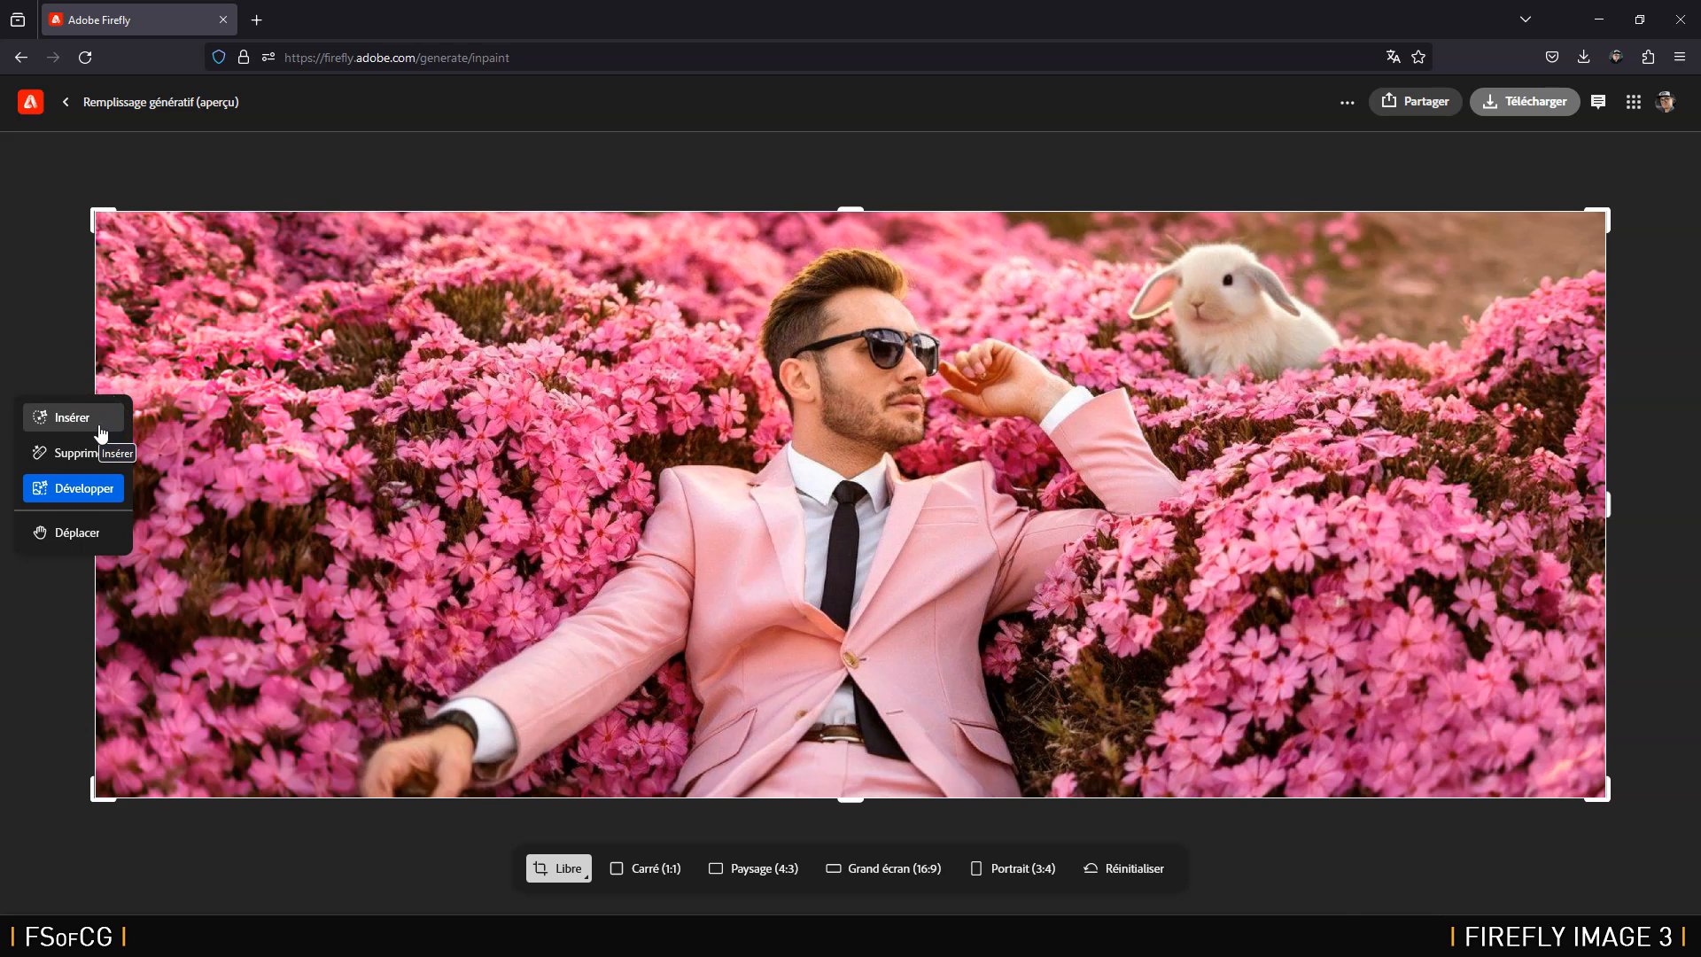
click(89, 454)
click(95, 462)
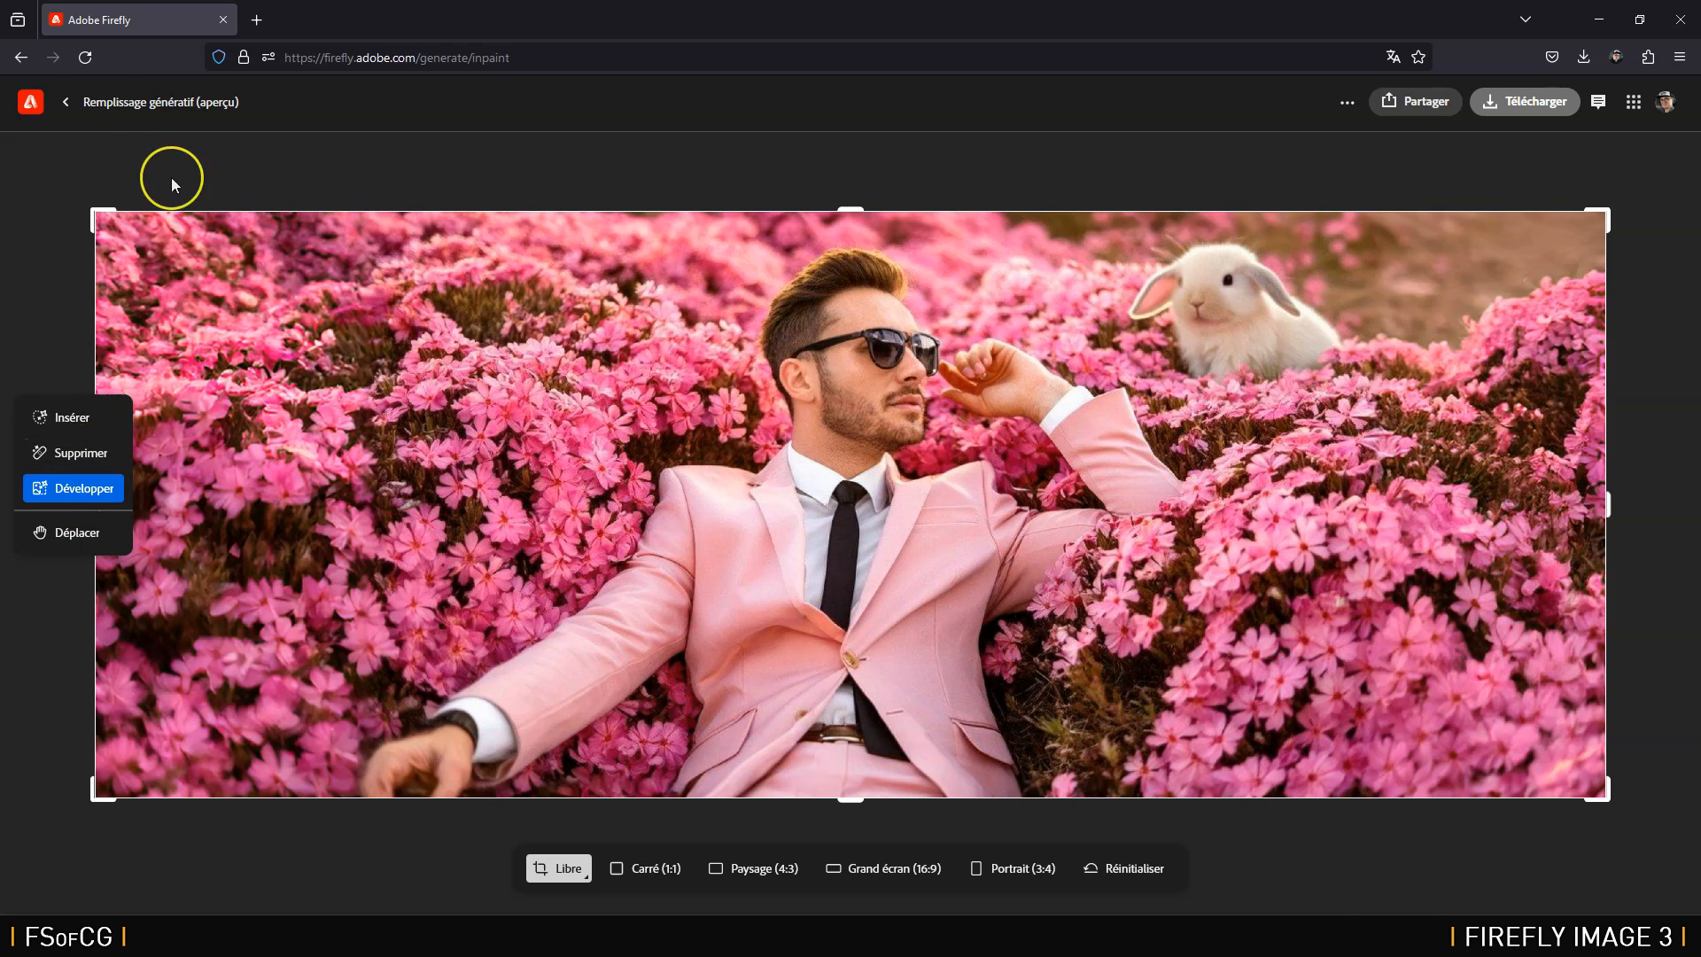
Step: Leave the edited image and return to the Remplissage génératif start page
click(71, 104)
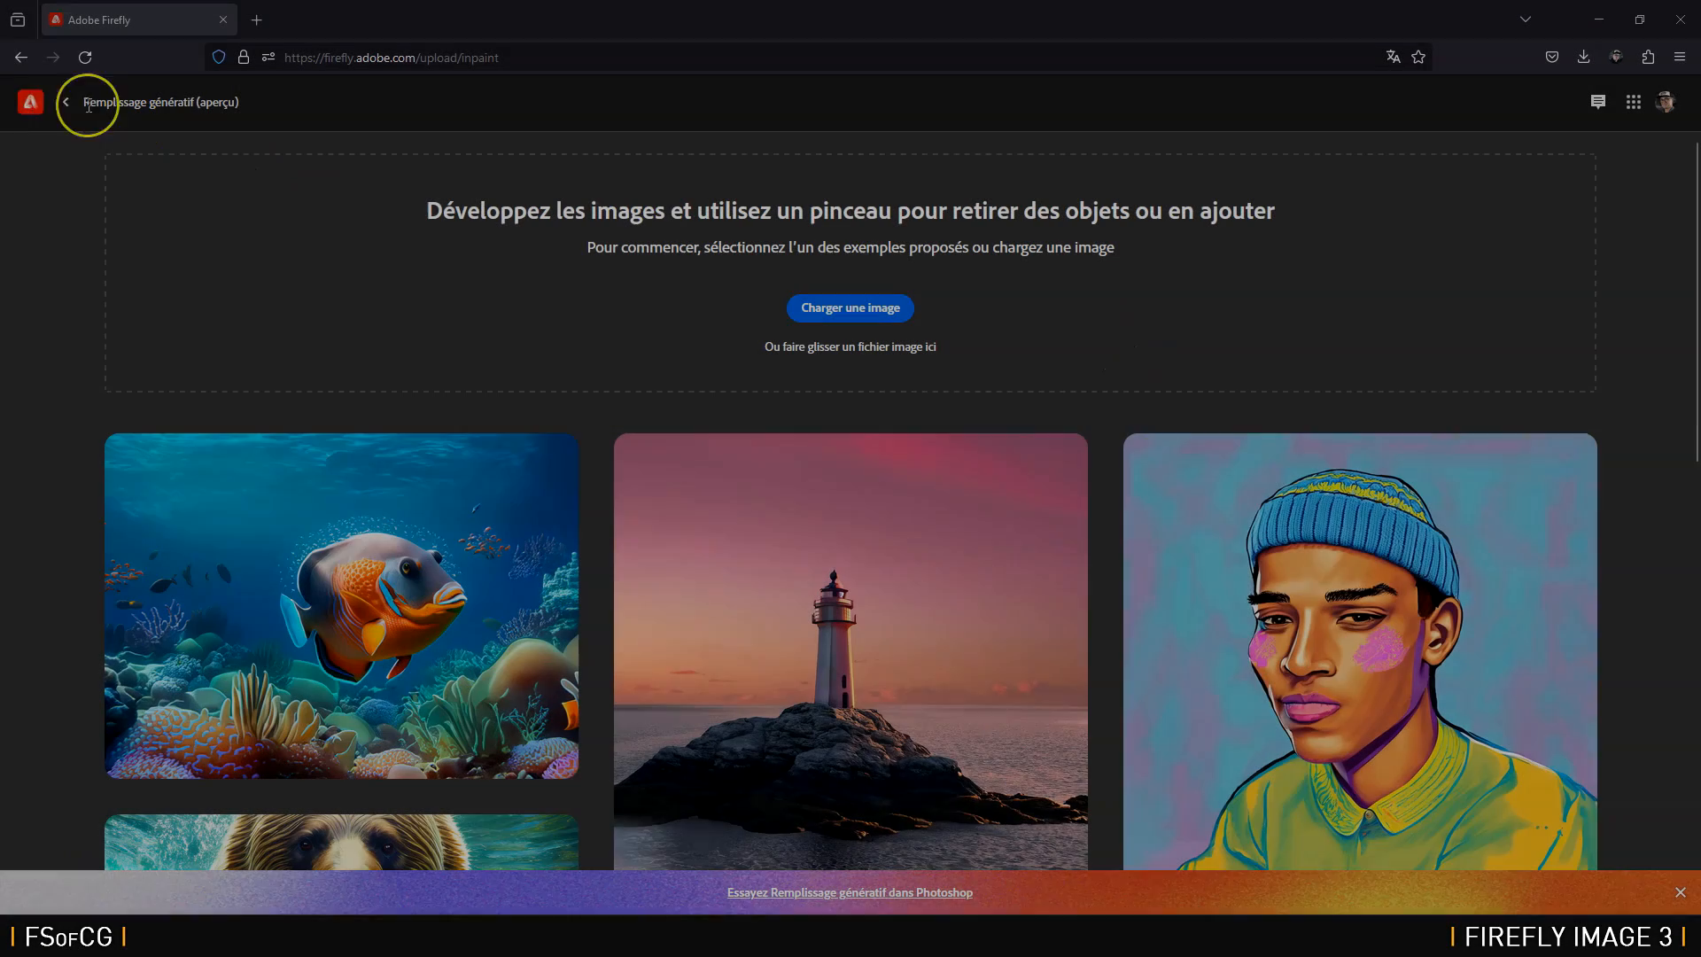
Step: Return to the Firefly home page and open the Du texte à l'image generator
click(31, 105)
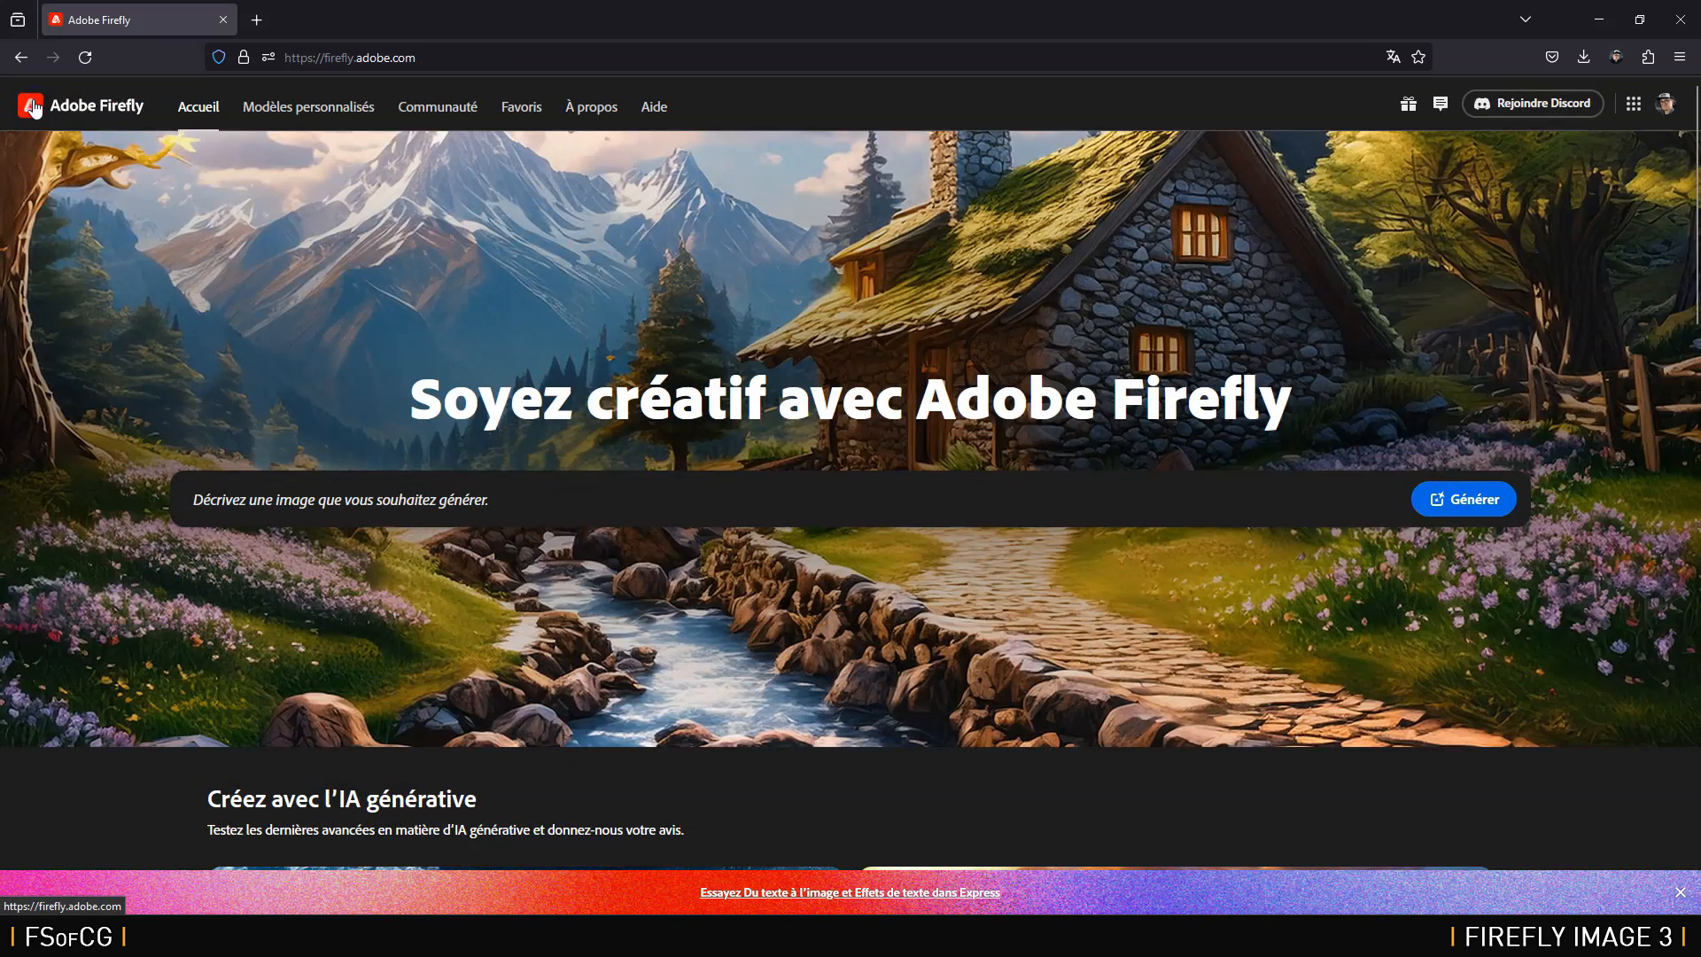
scroll(903, 381, down, 7)
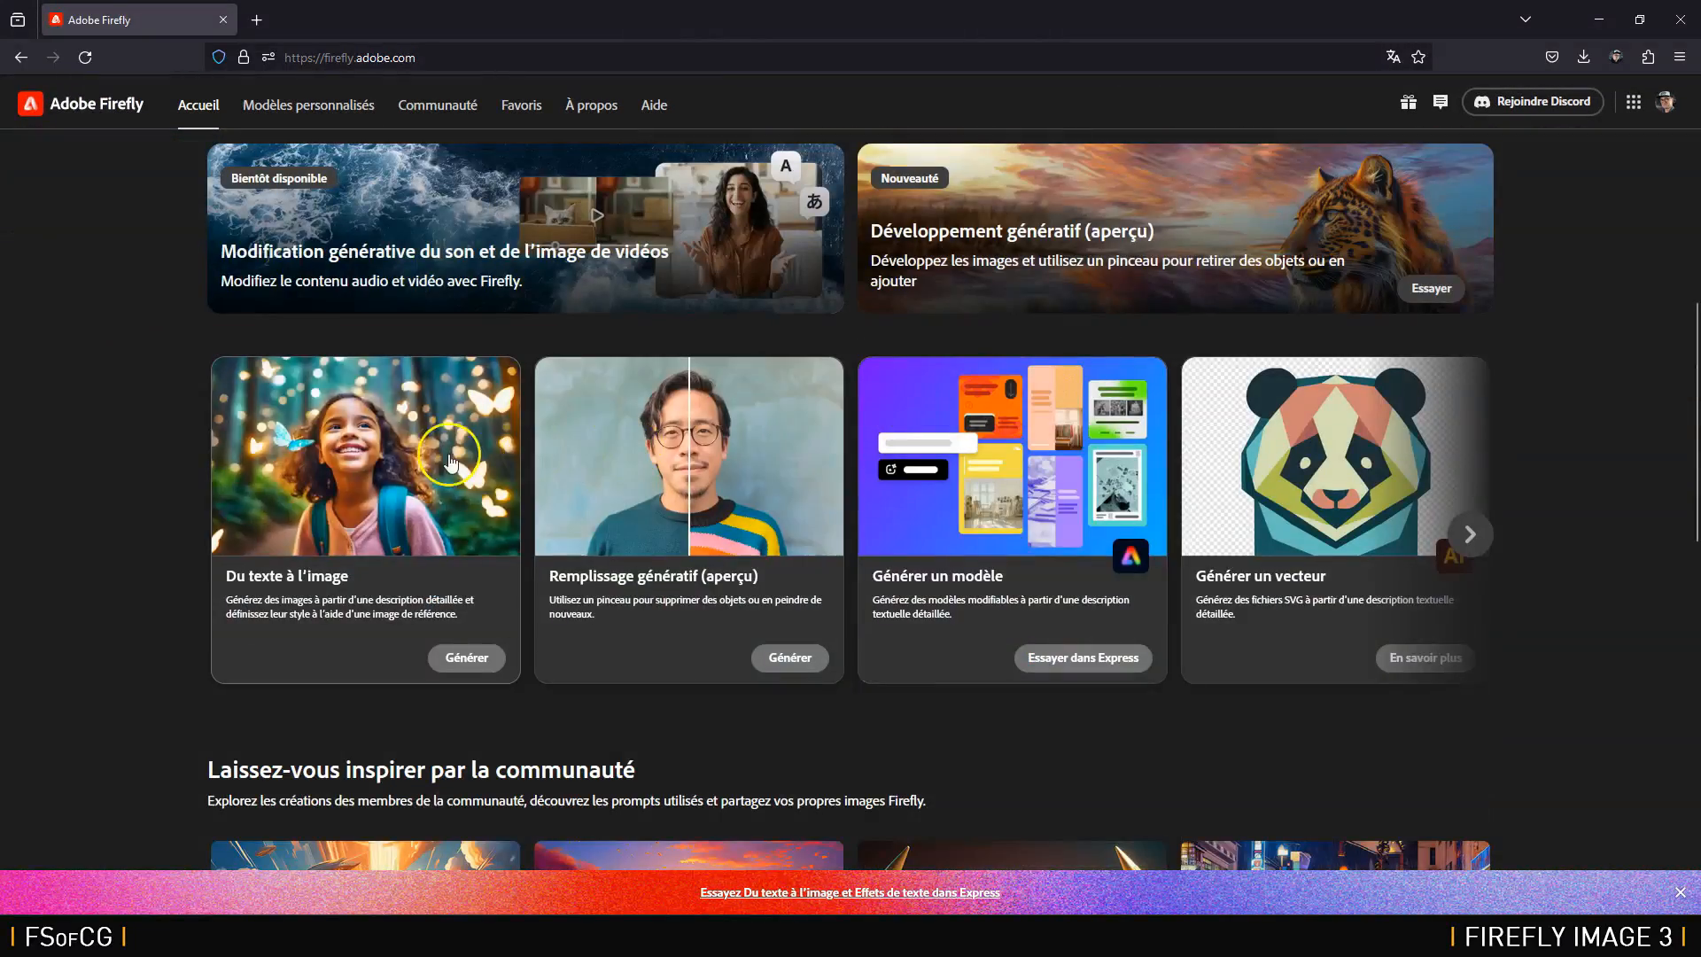
click(395, 462)
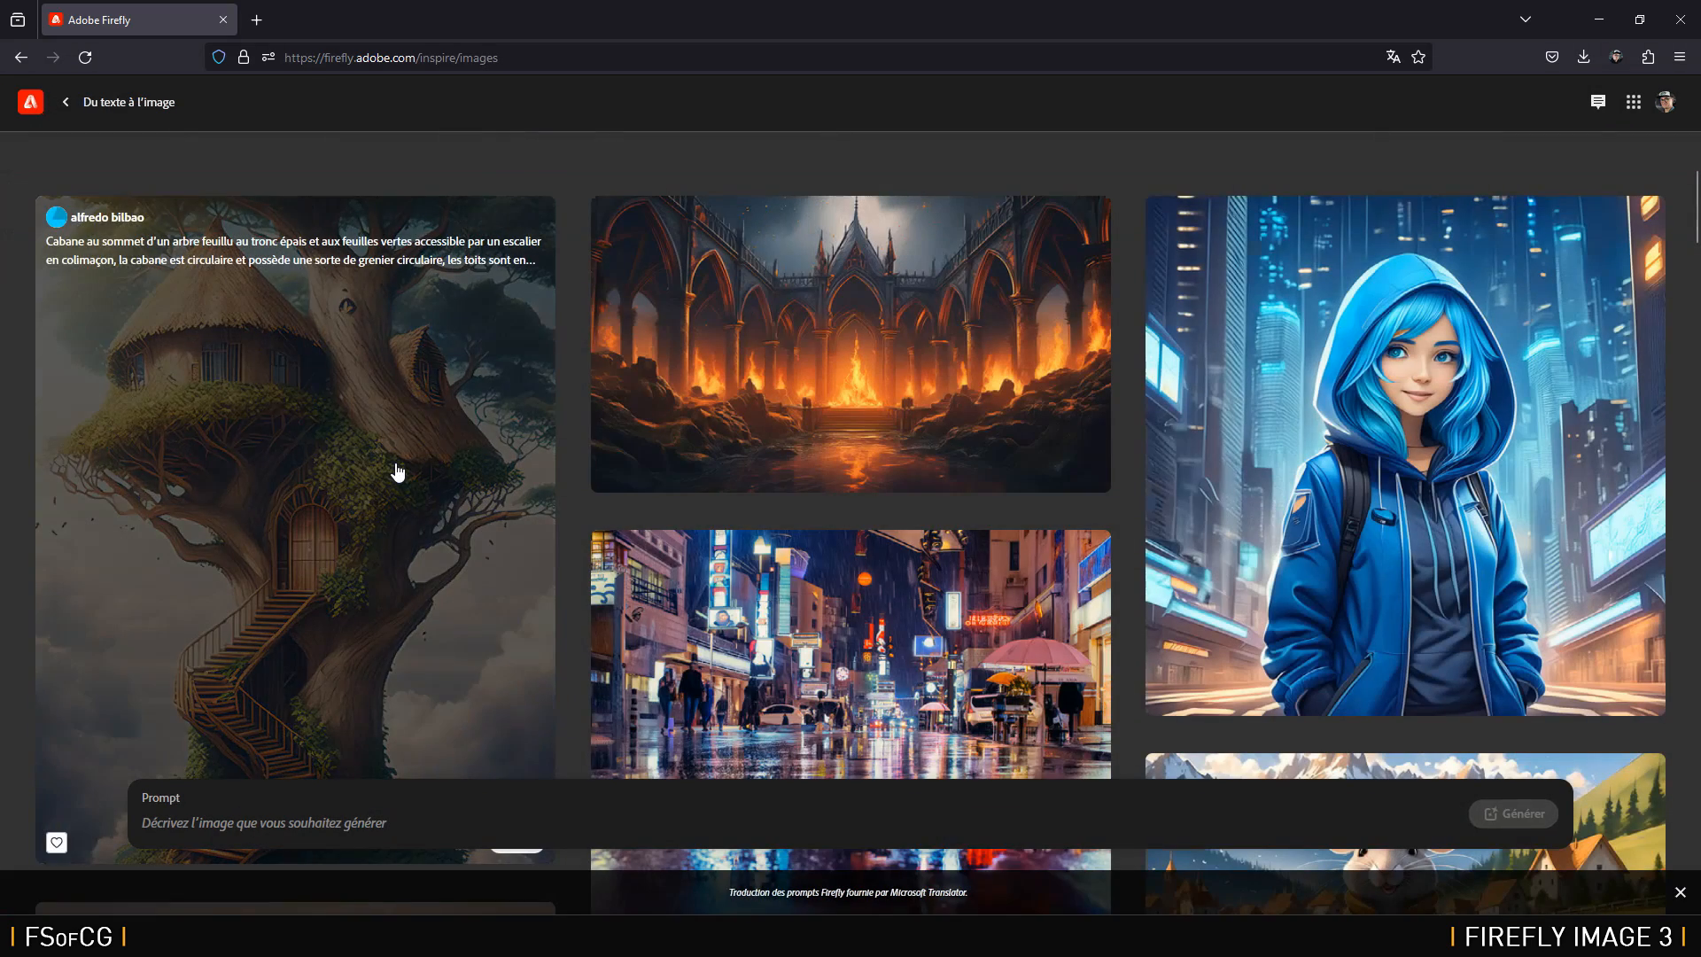
Step: Enter the prompt "jeune fille en robe rose volant au milieu de nuages roses" and generate the images
click(381, 822)
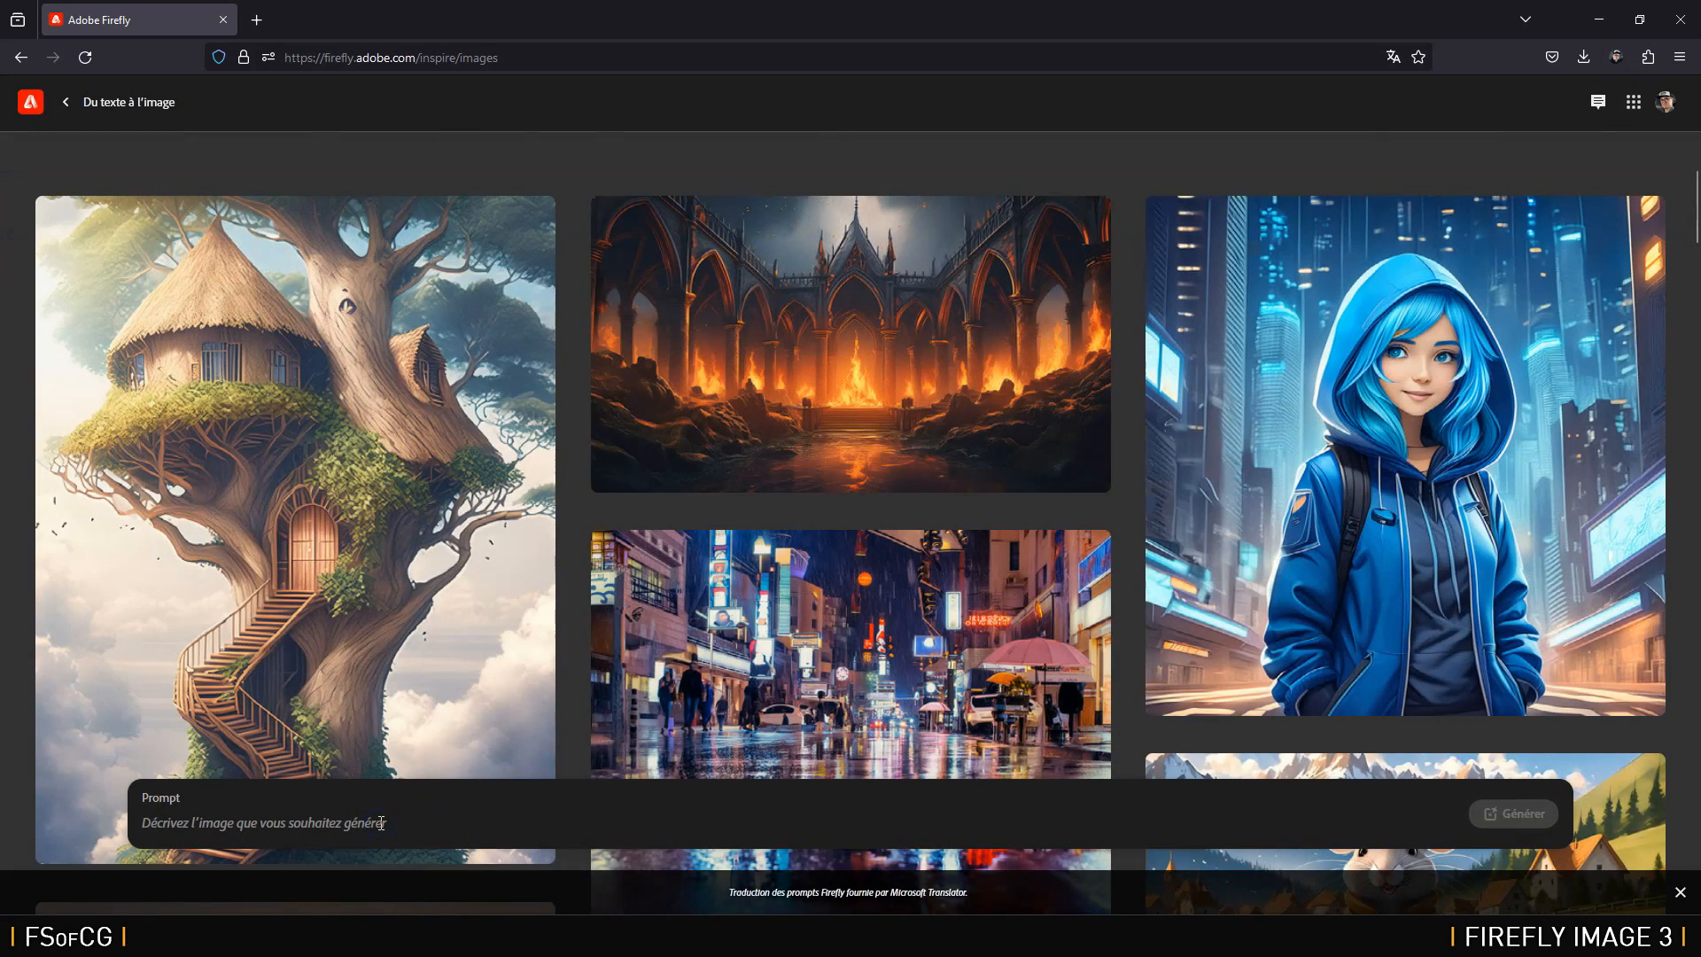
text(jeu)
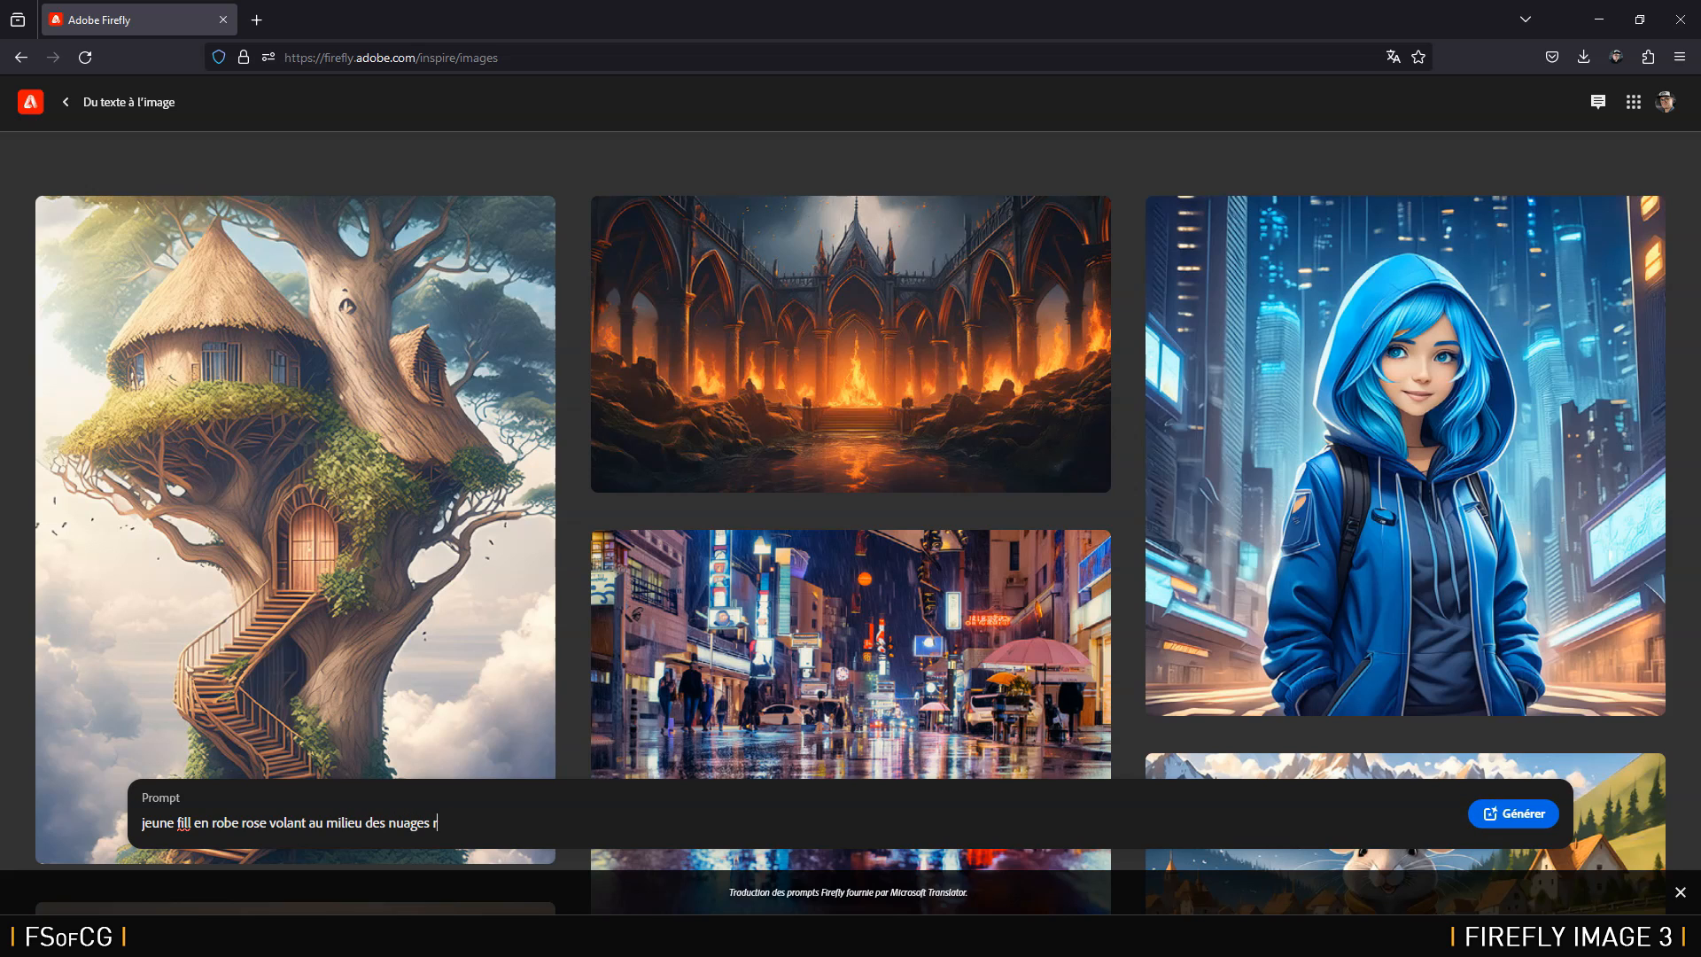
click(387, 822)
key(BackSpace)
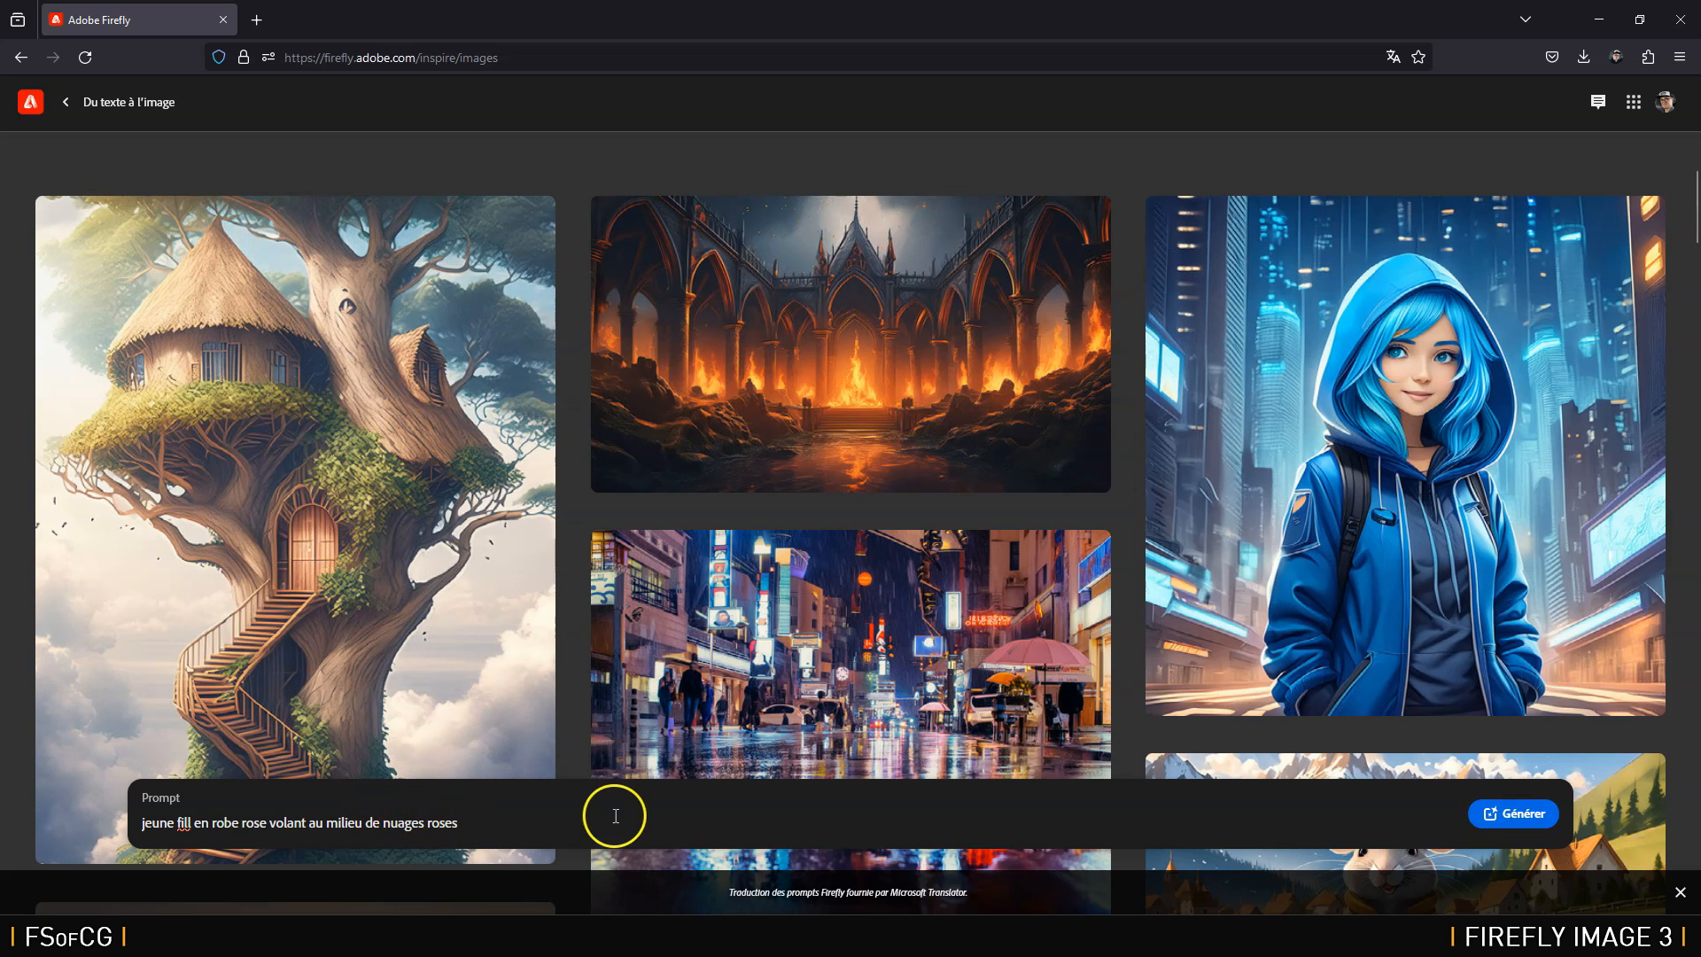
click(192, 823)
click(190, 822)
text(e)
click(1516, 813)
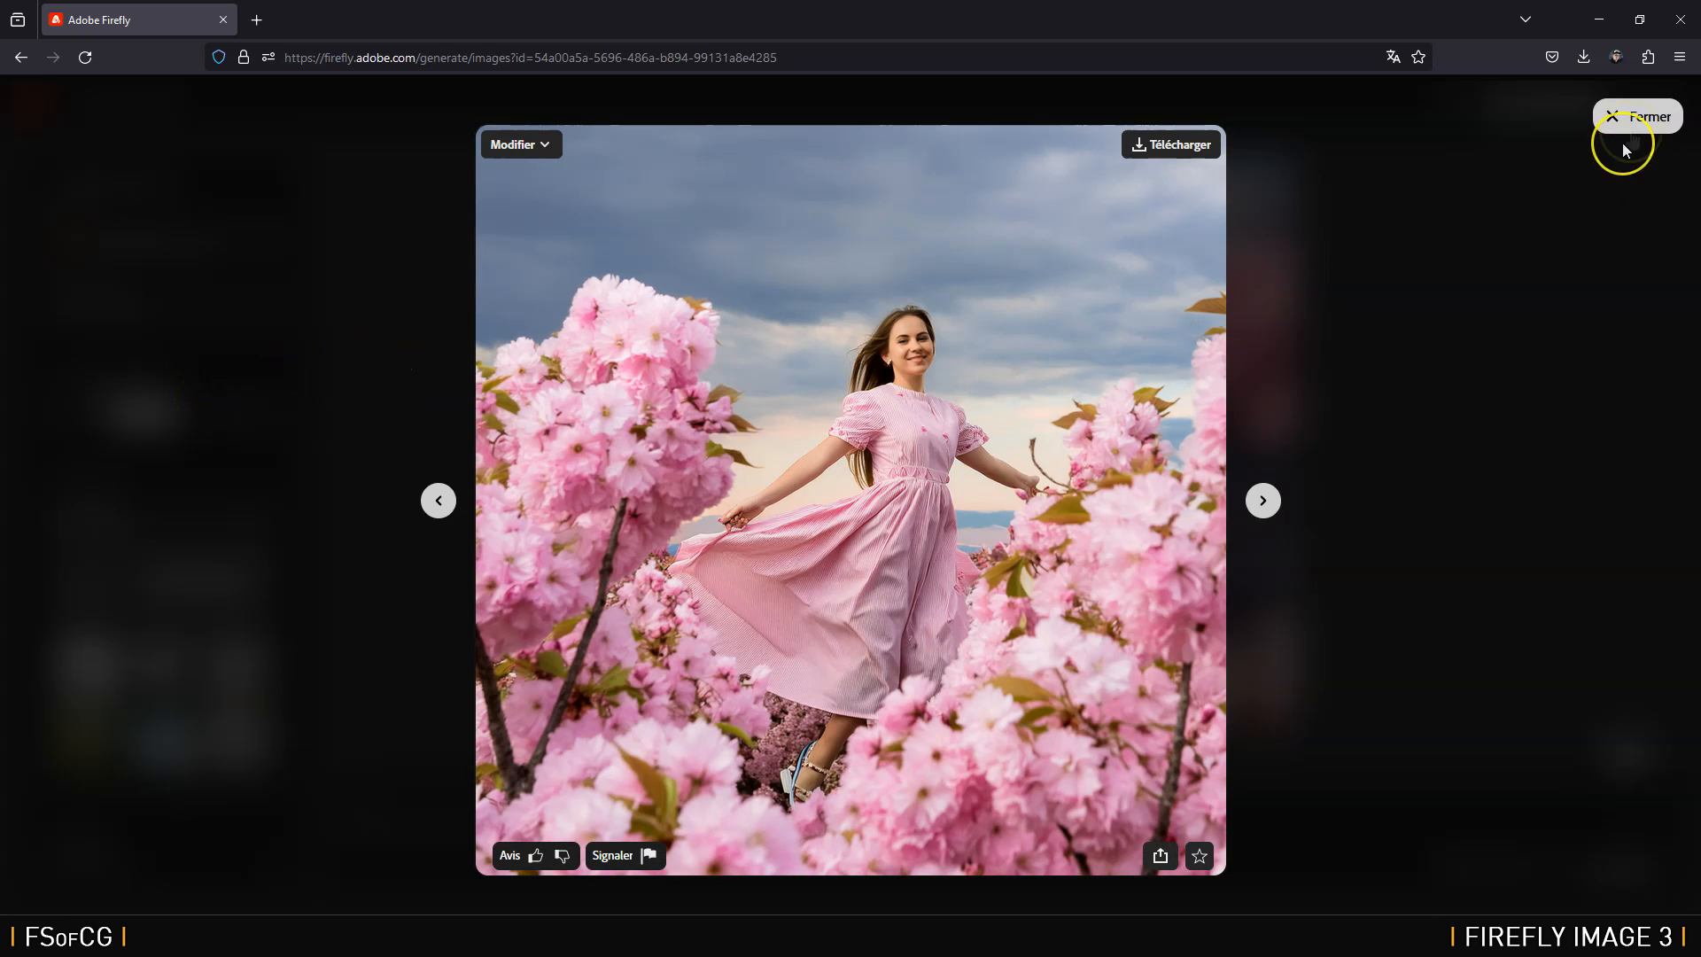
Step: Examine the square Firefly Image 3 results enlarged, including the woman above pink clouds, and return to the grid
click(1630, 116)
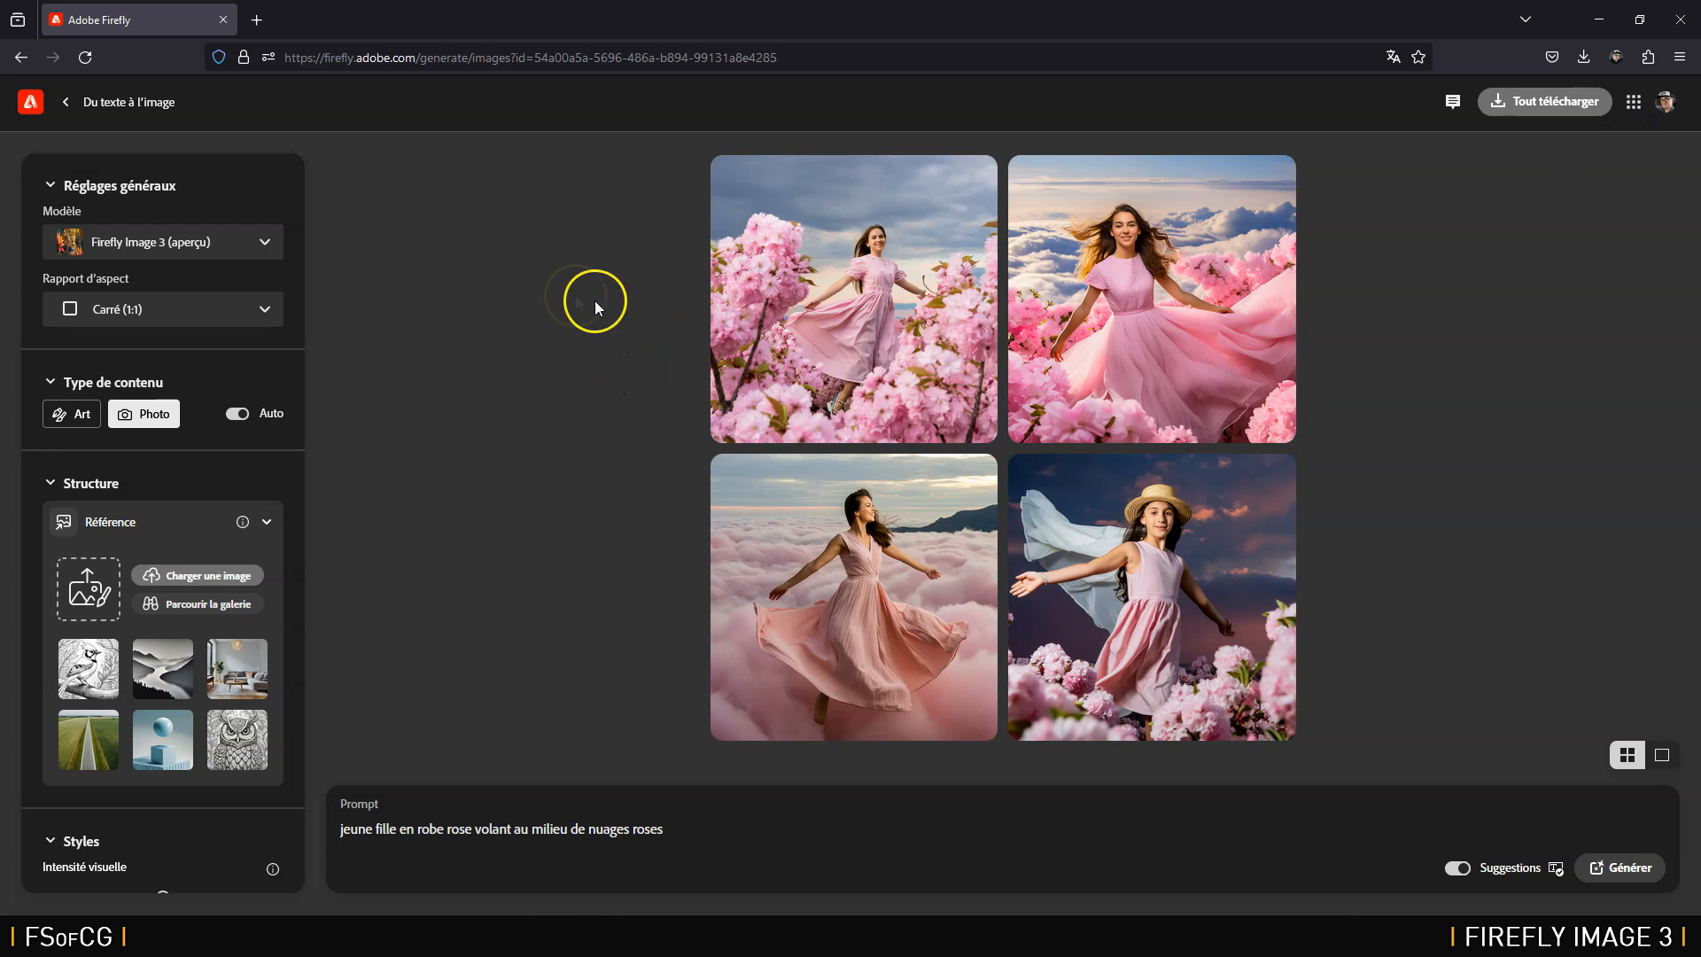
click(171, 245)
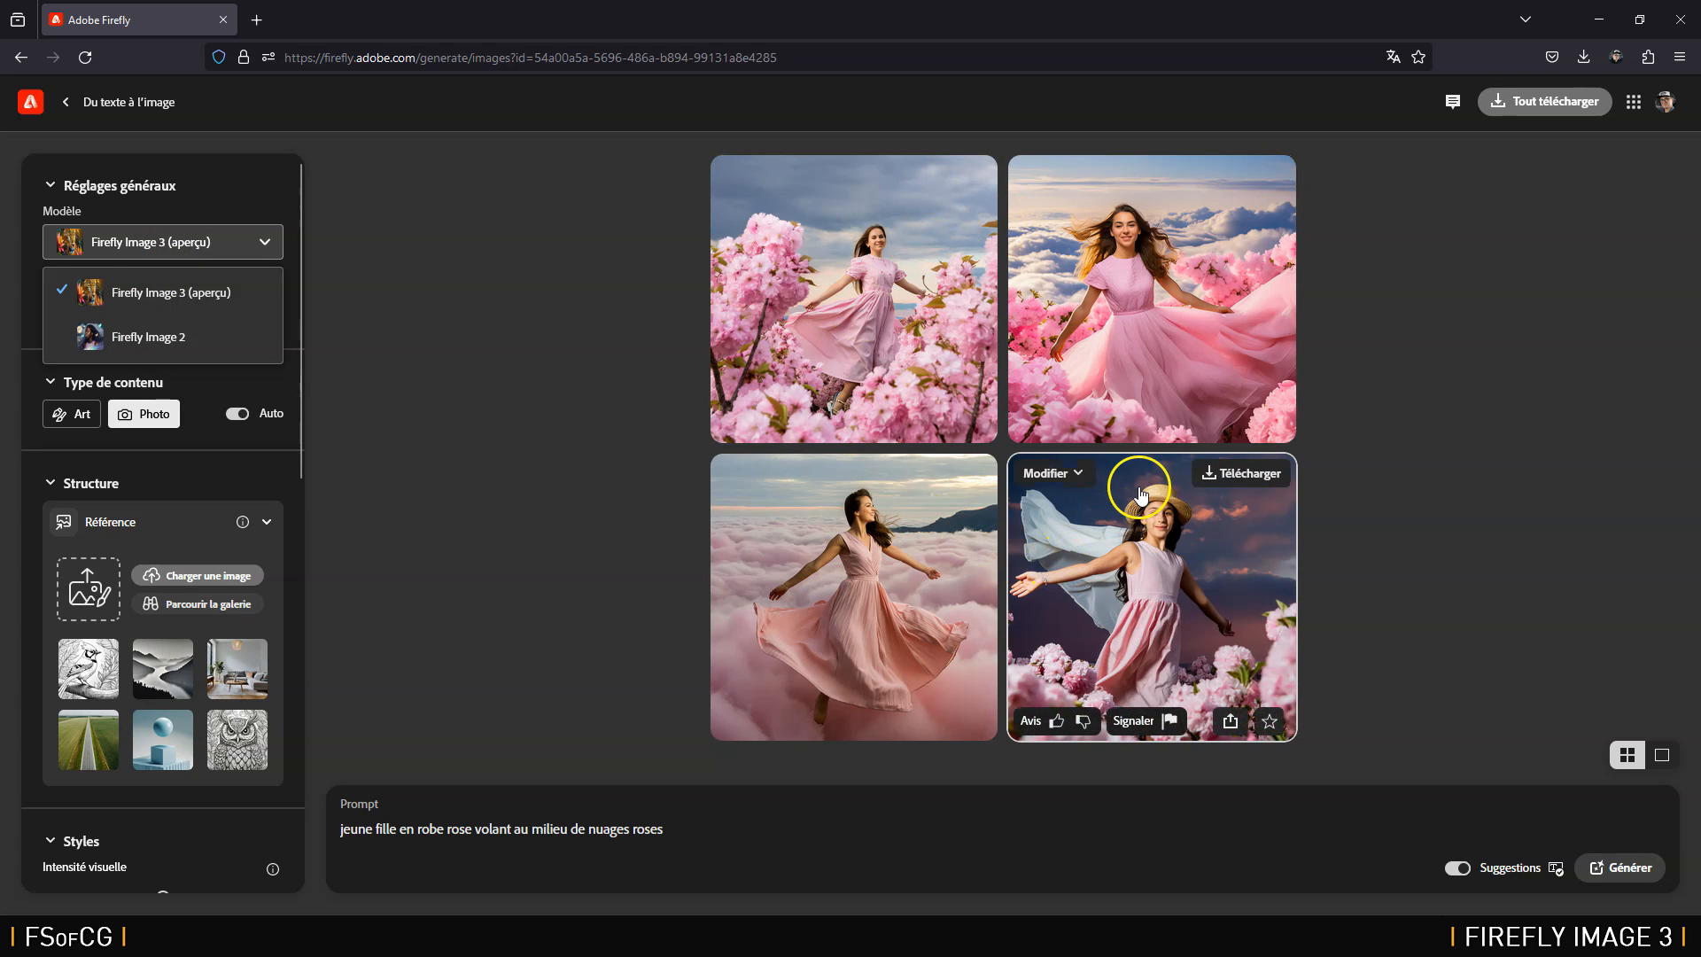
click(853, 547)
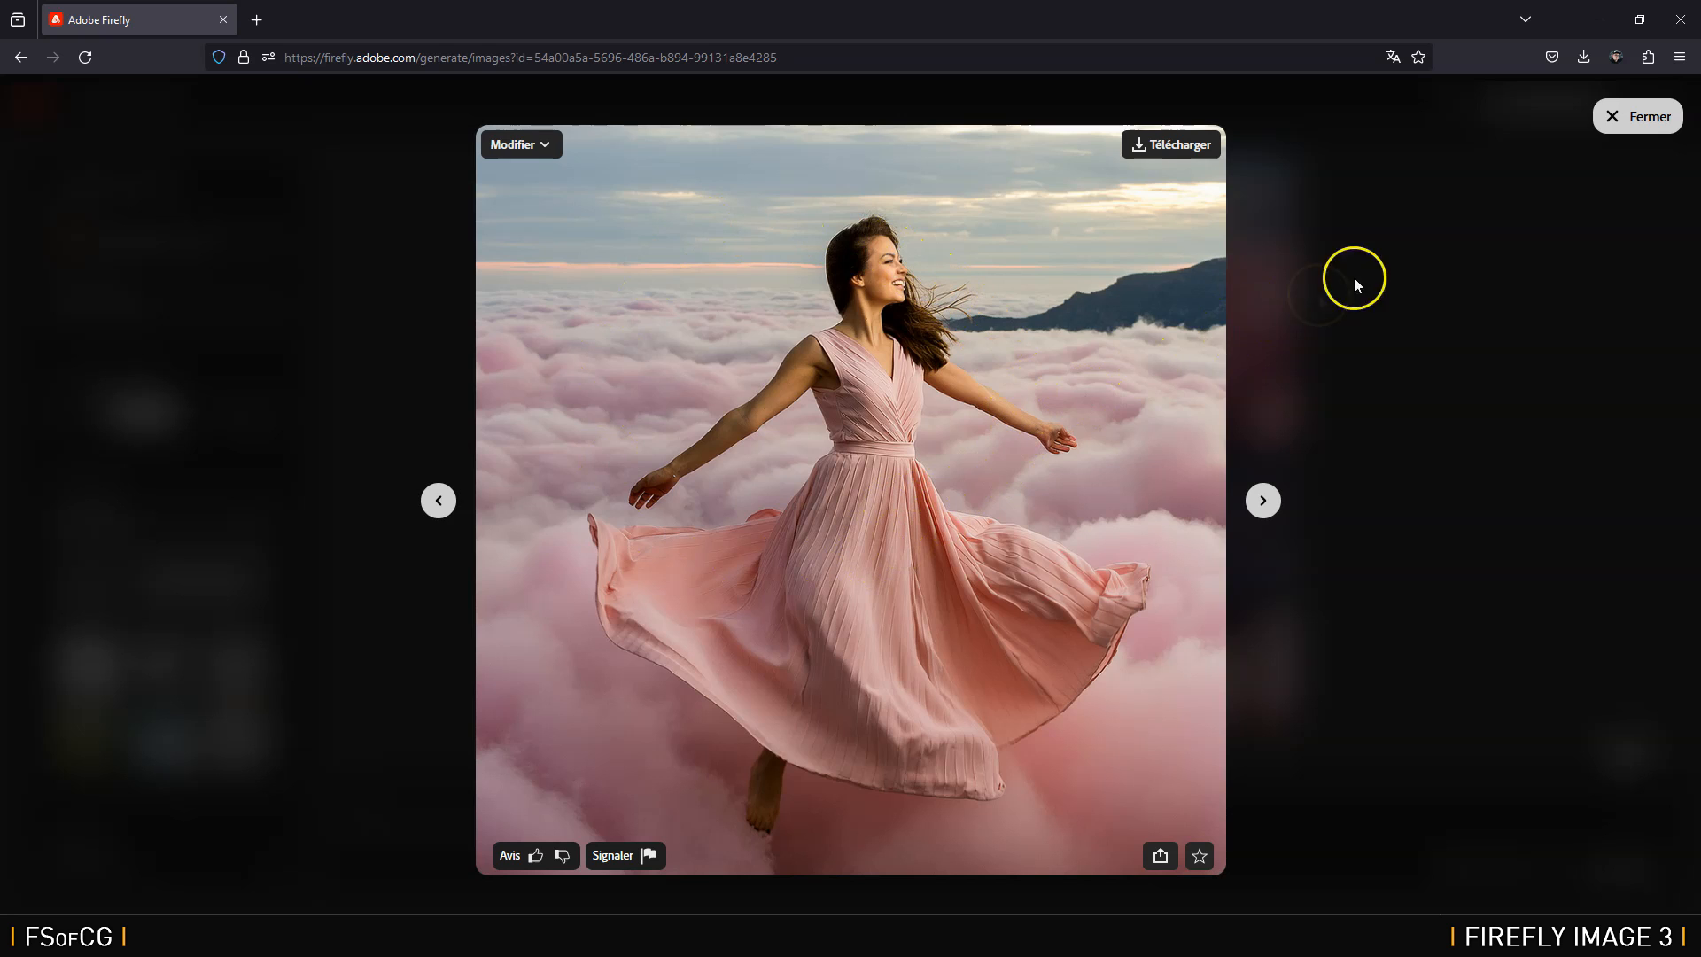
click(1659, 118)
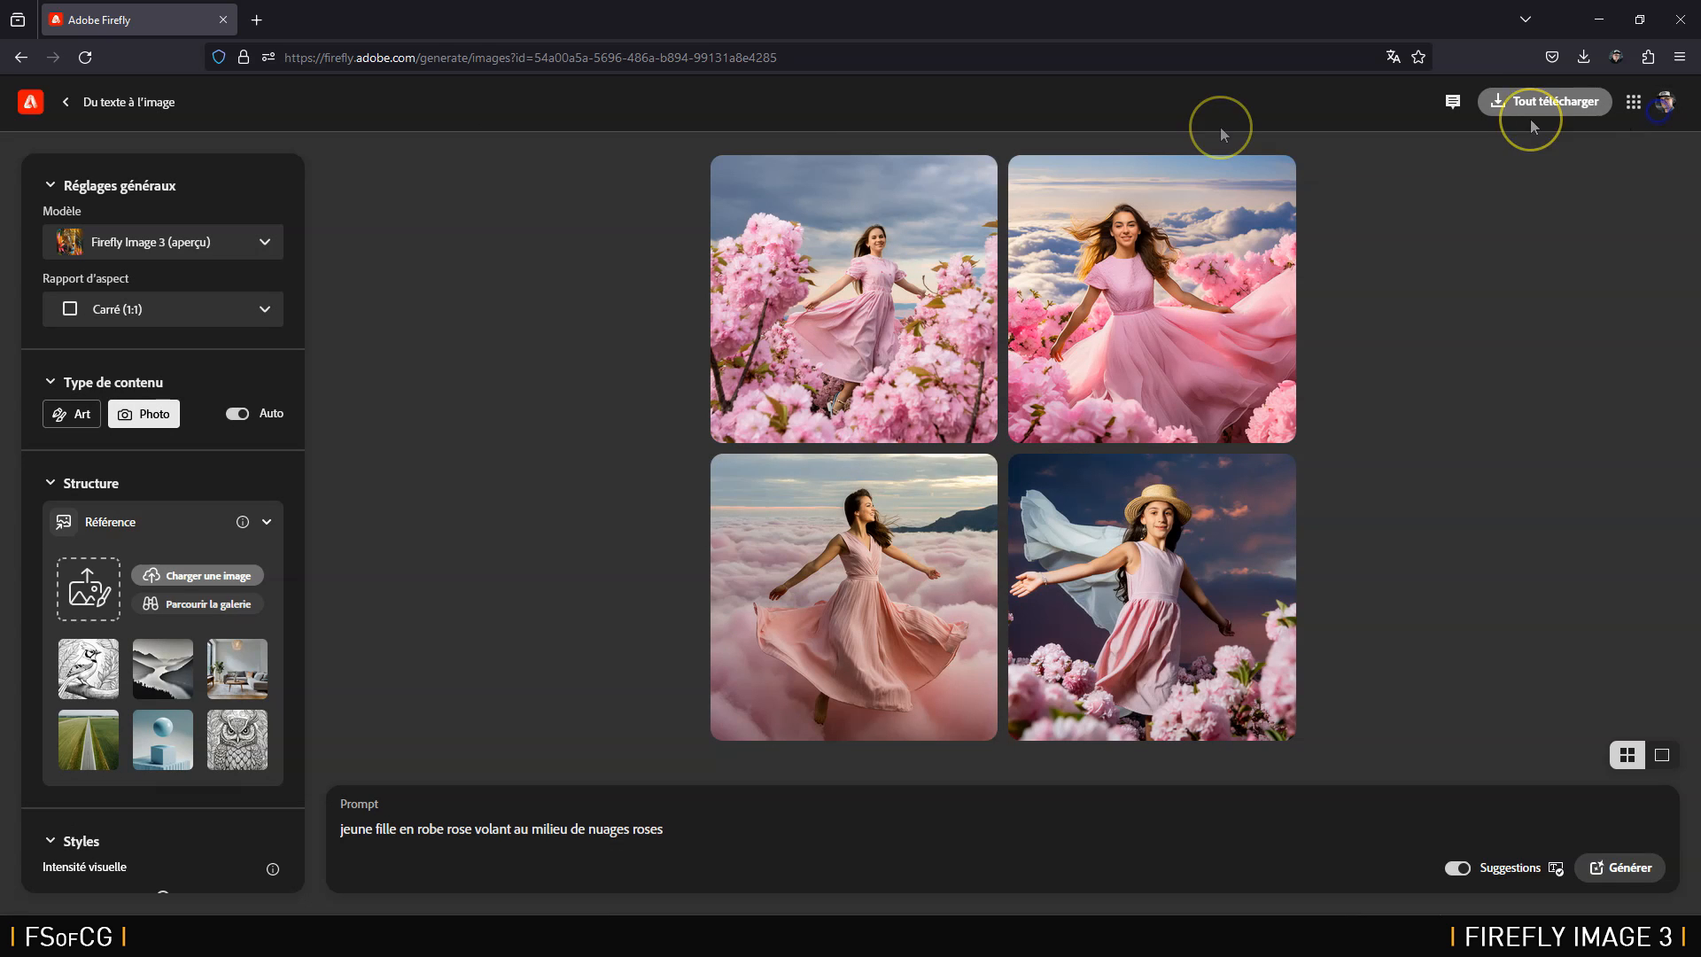
Step: Switch the model to Firefly Image 2 with the Portrait (3:4) aspect ratio and regenerate the images
click(197, 242)
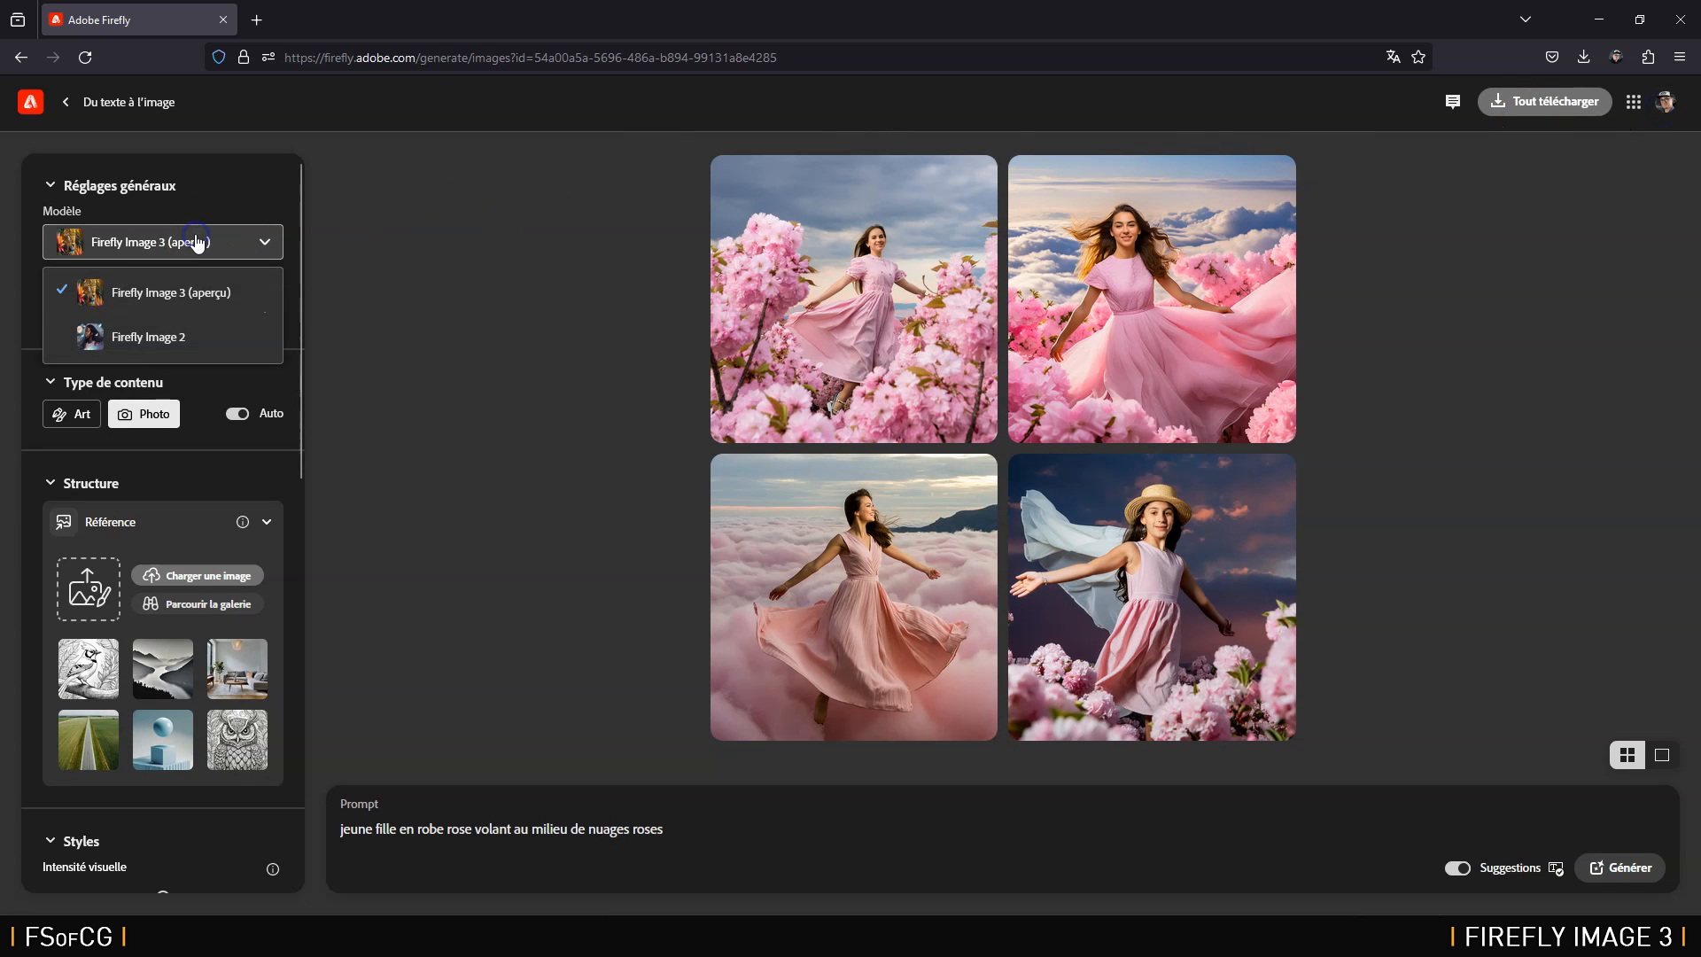
click(170, 341)
click(184, 310)
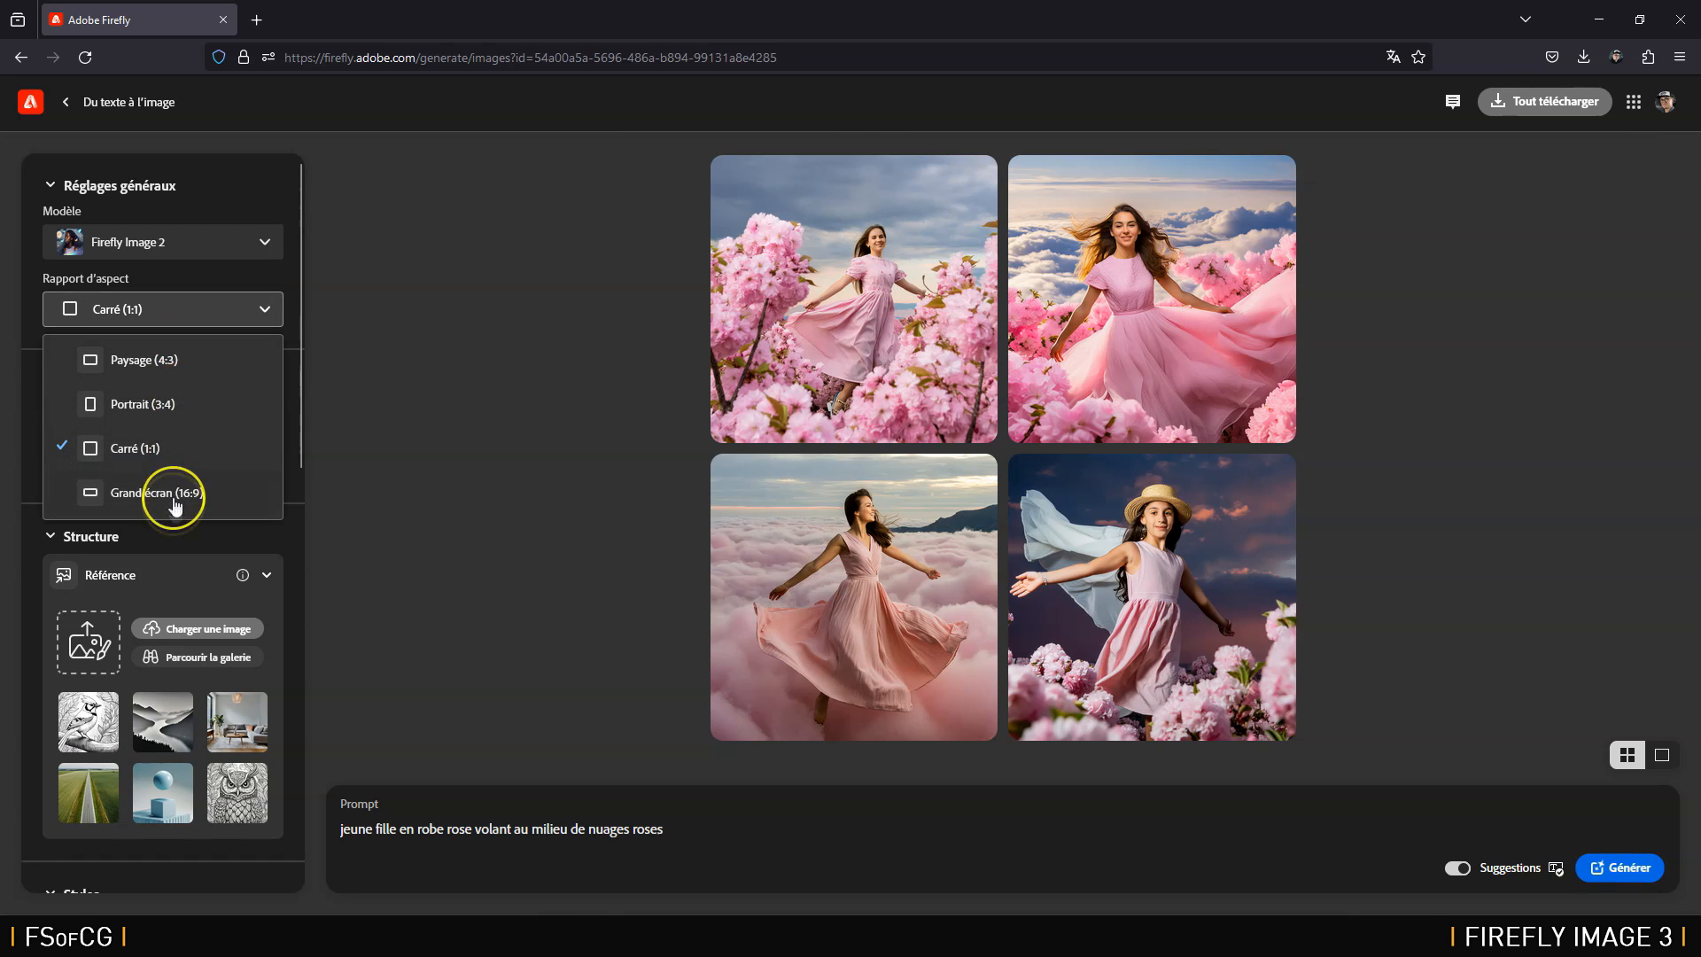
click(181, 406)
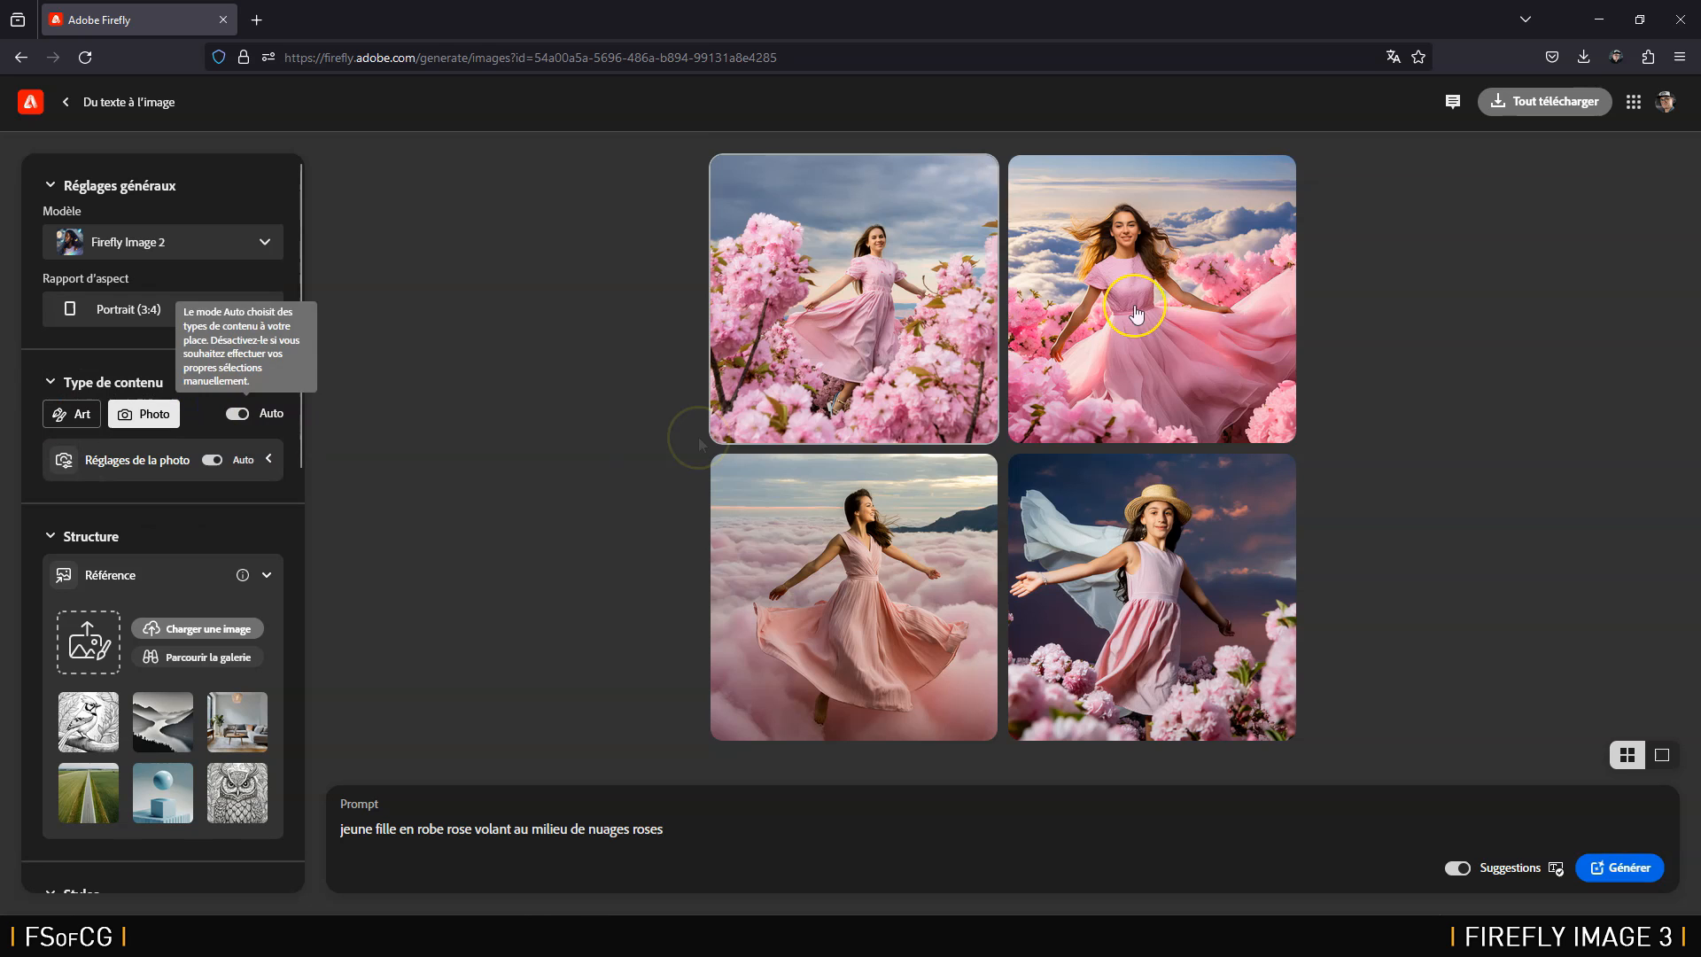
click(1624, 872)
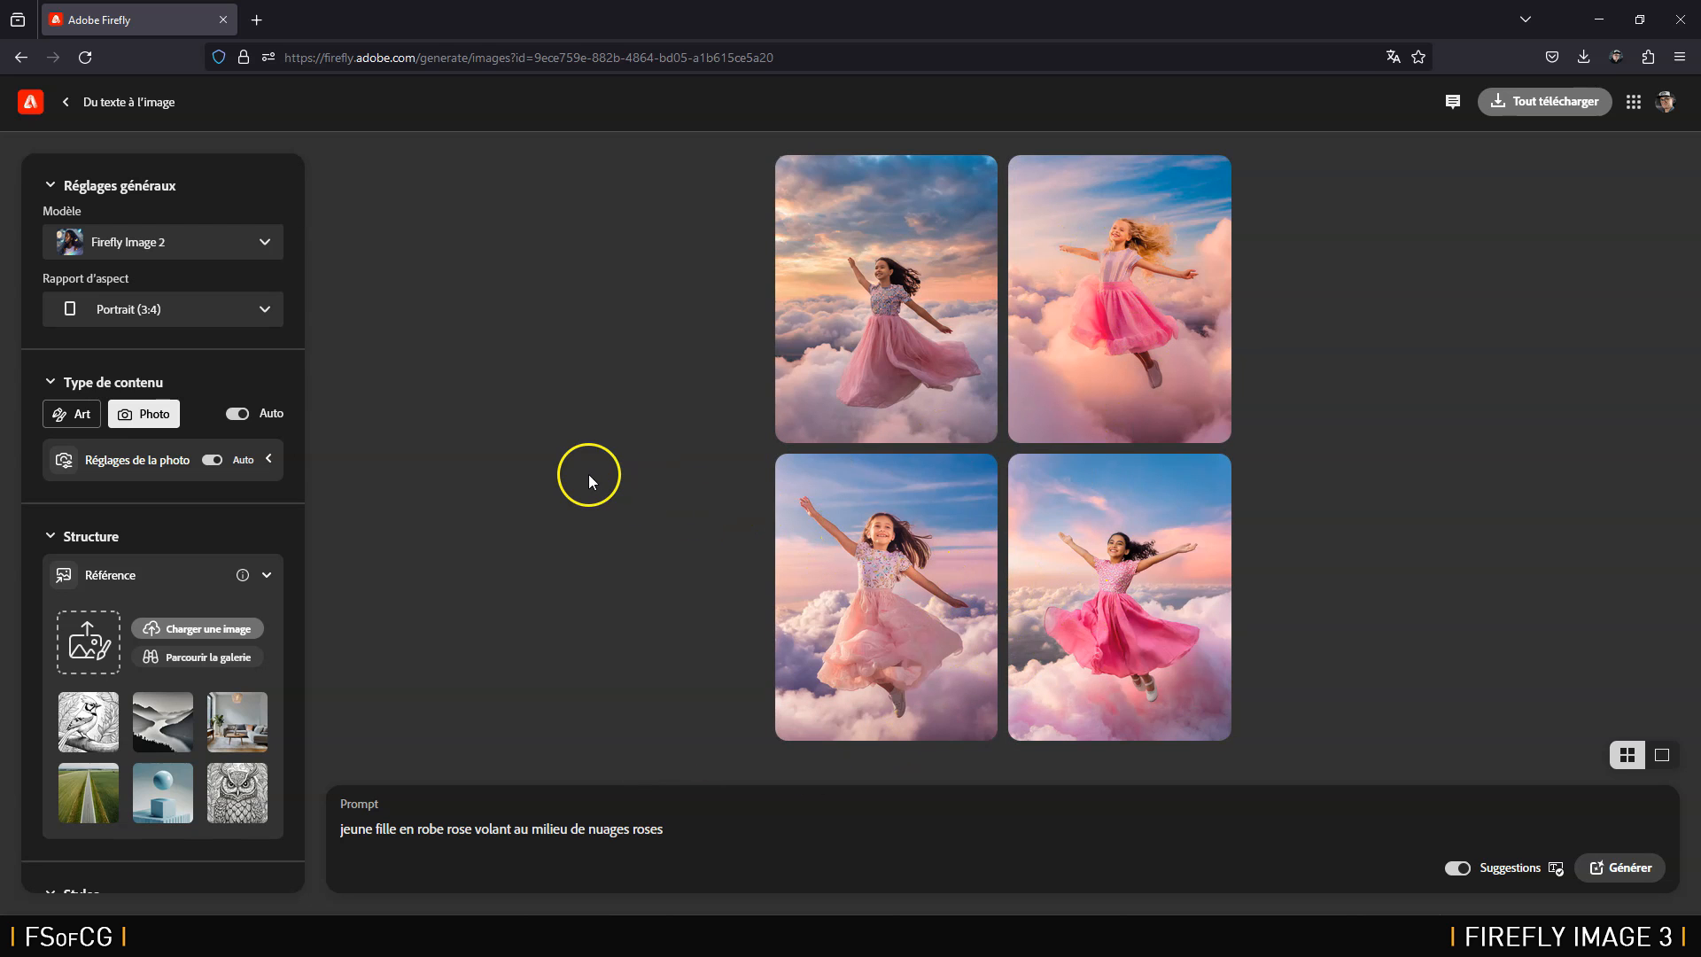
Step: Examine the four portrait photo results enlarged one after another and return to the grid
click(823, 333)
click(1181, 501)
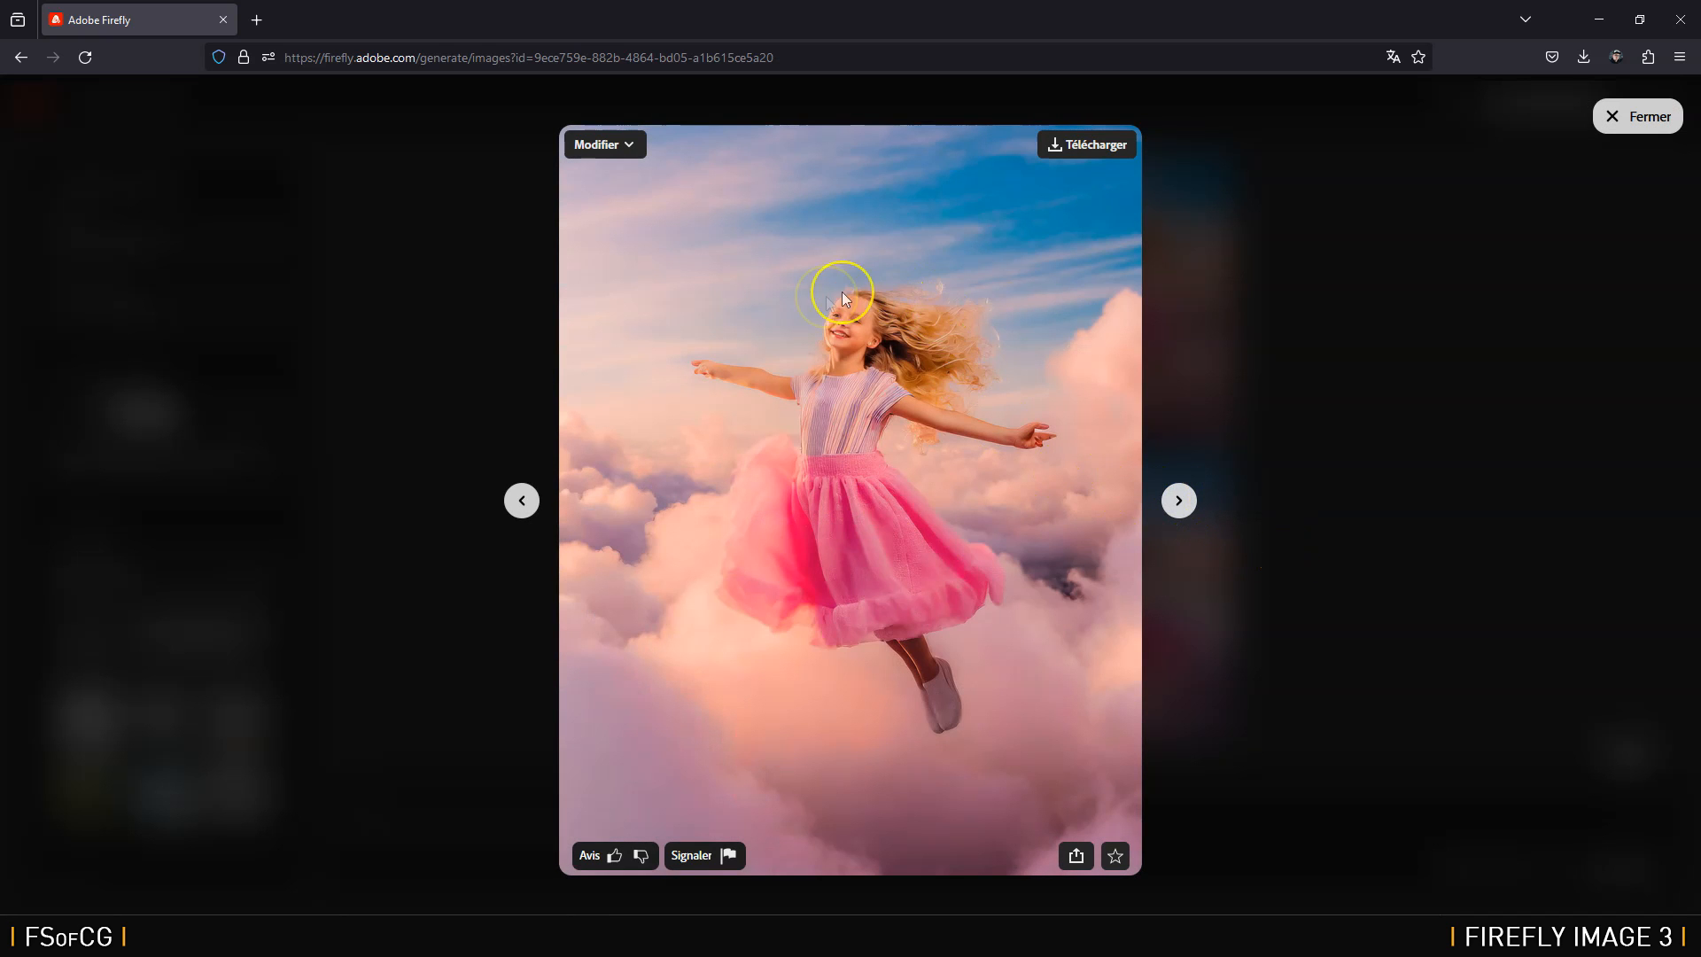
click(1179, 501)
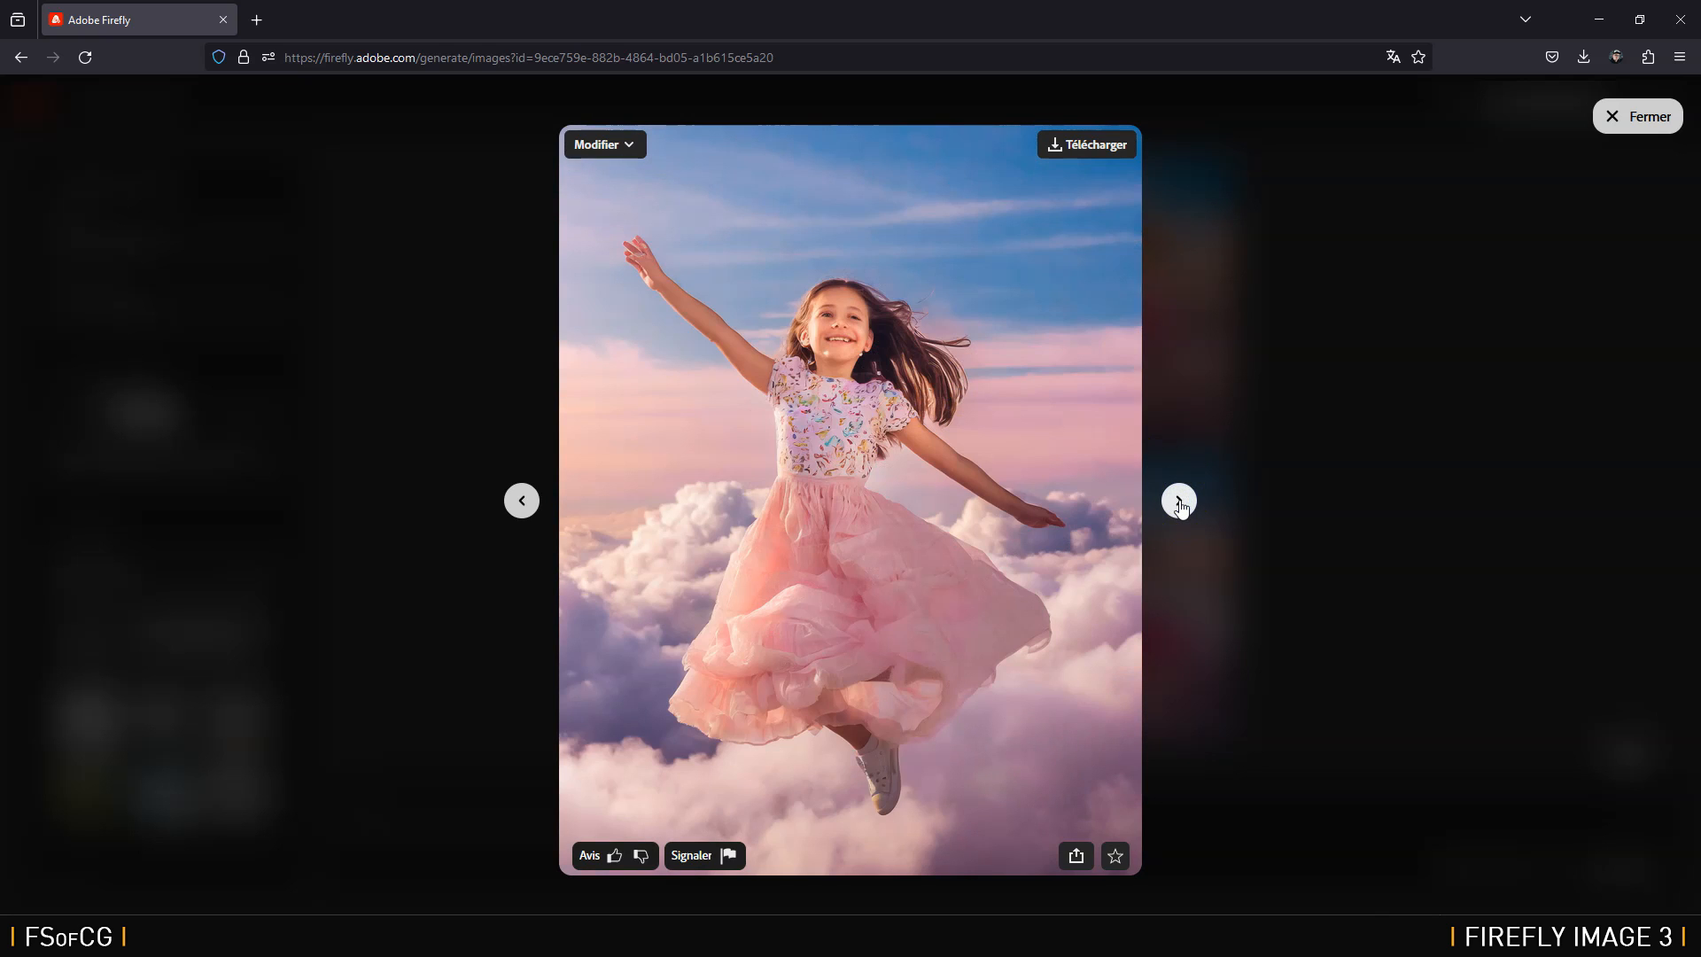
click(1176, 501)
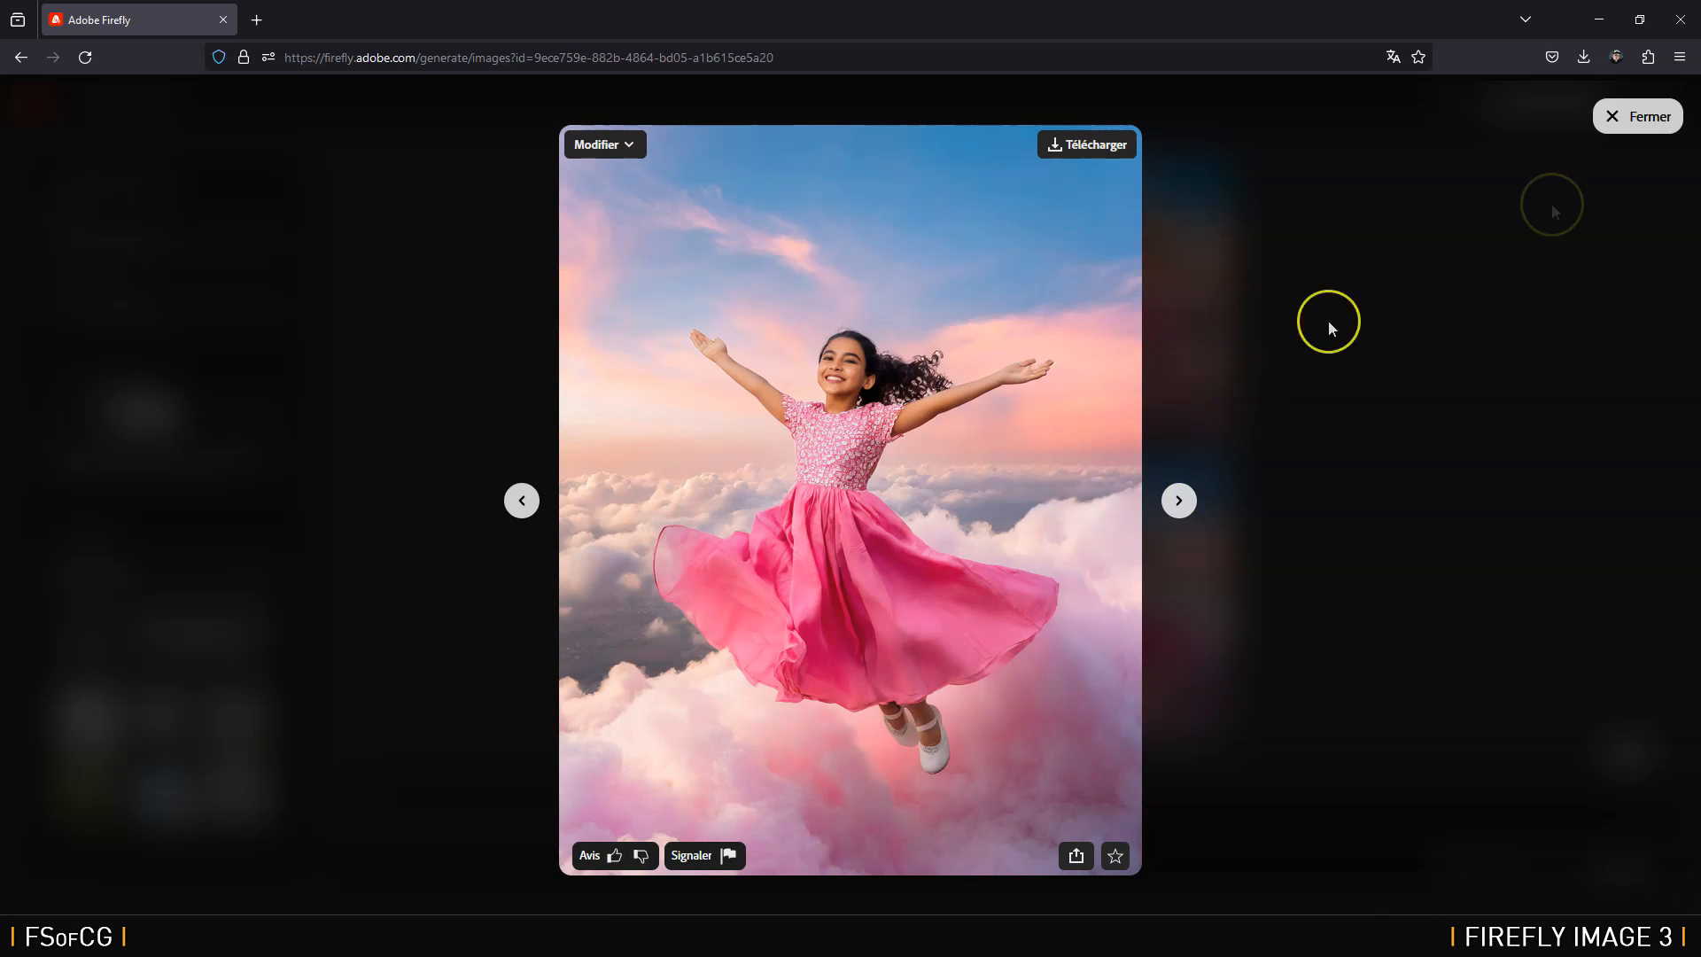
click(1649, 122)
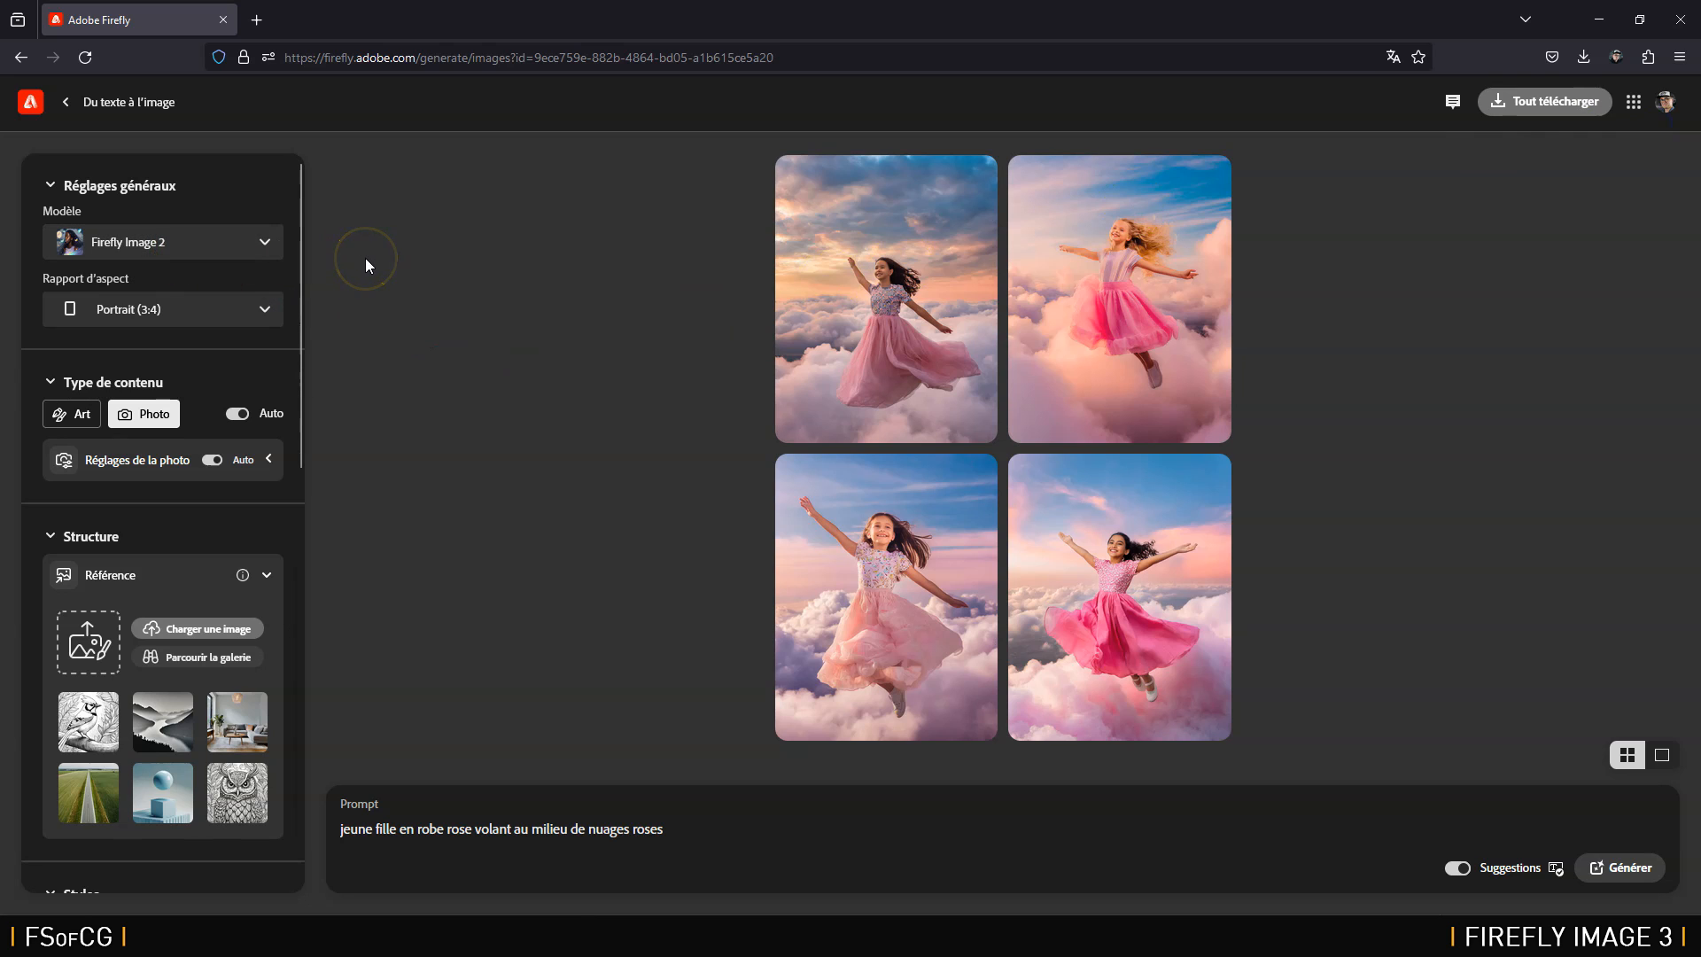
Step: Set the content type to Art, regenerate the images and view the first result enlarged
click(75, 415)
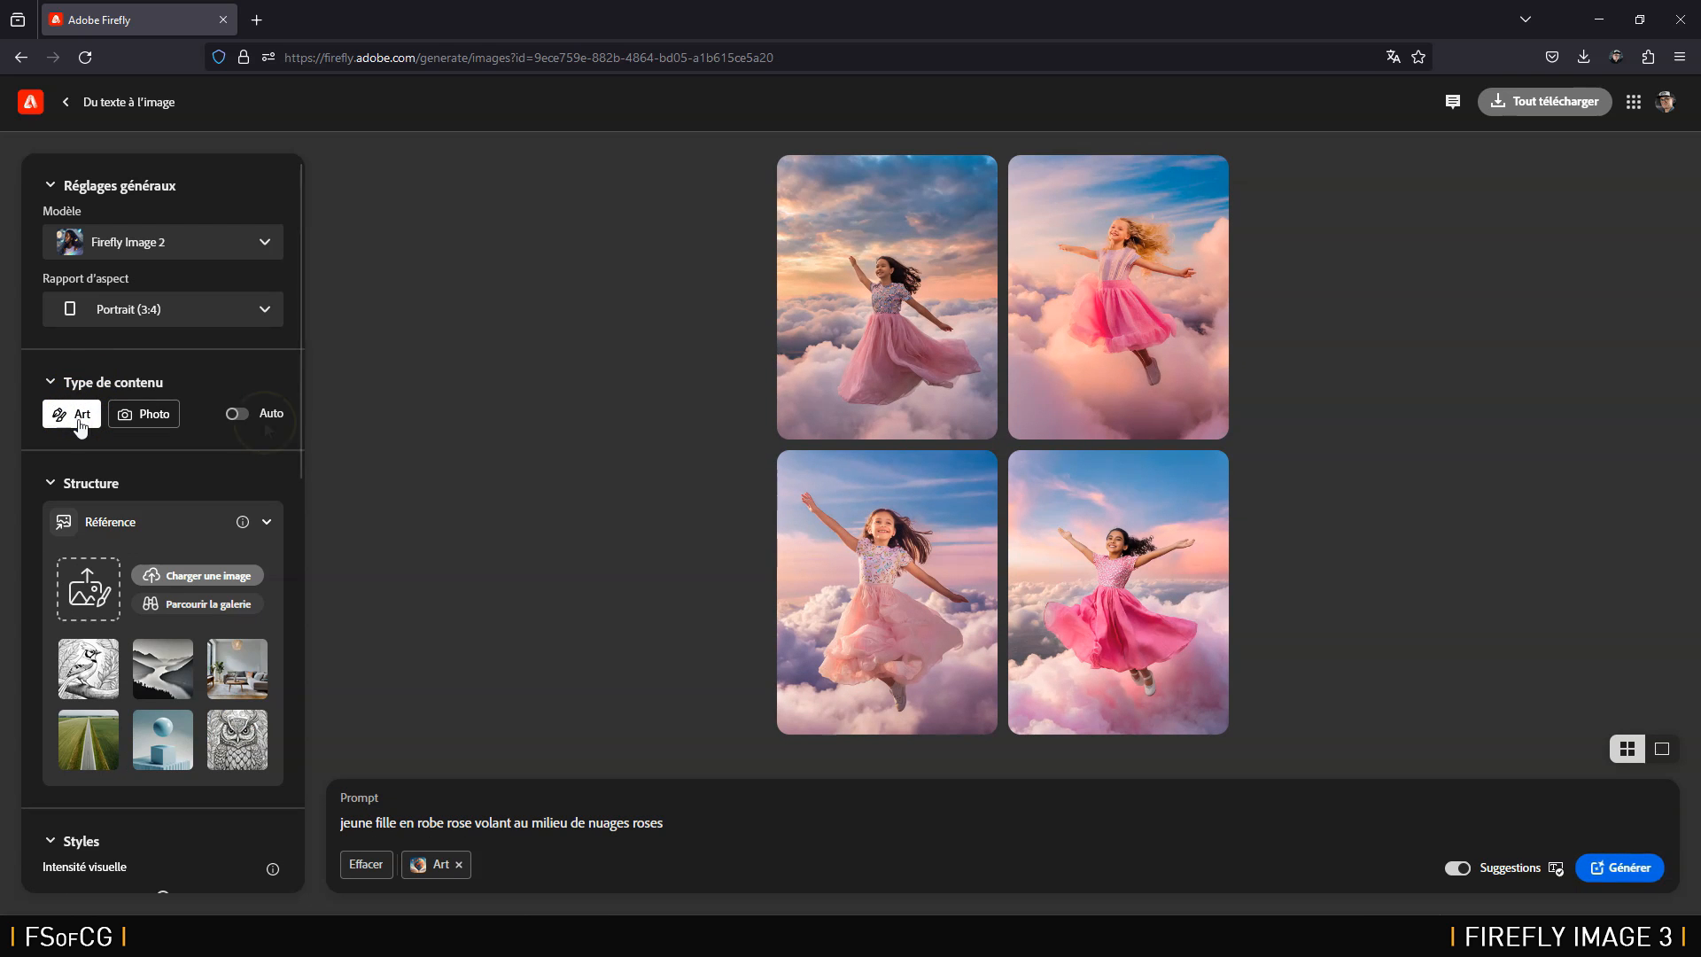
click(1621, 867)
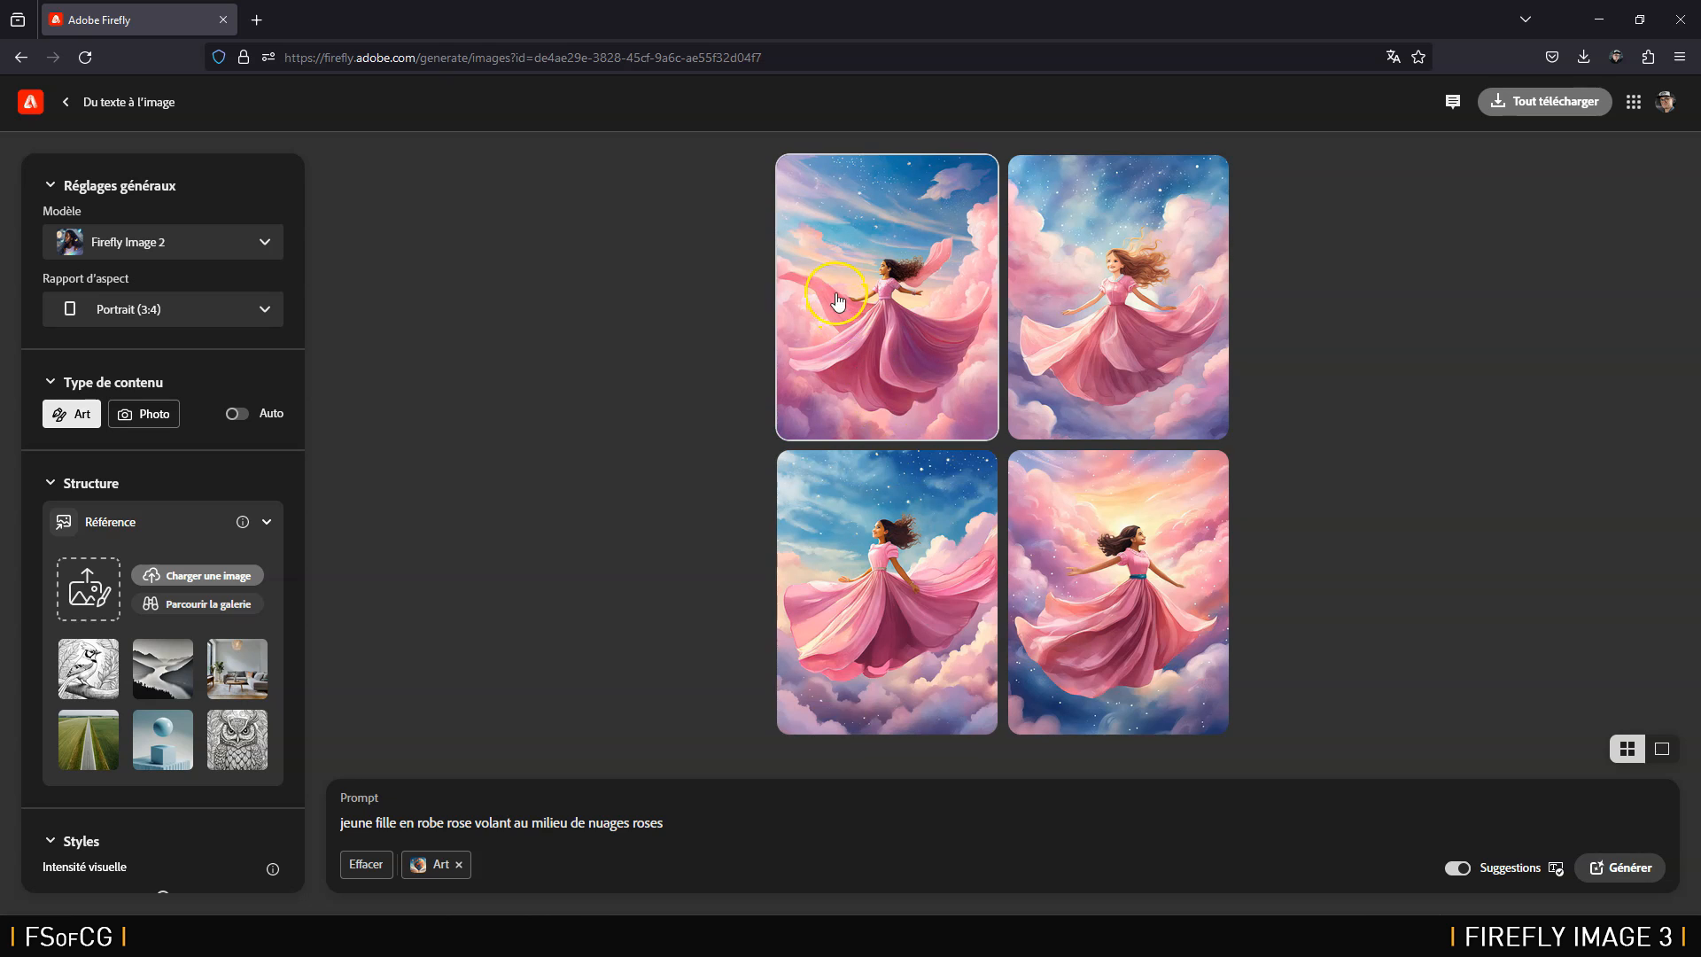
click(877, 286)
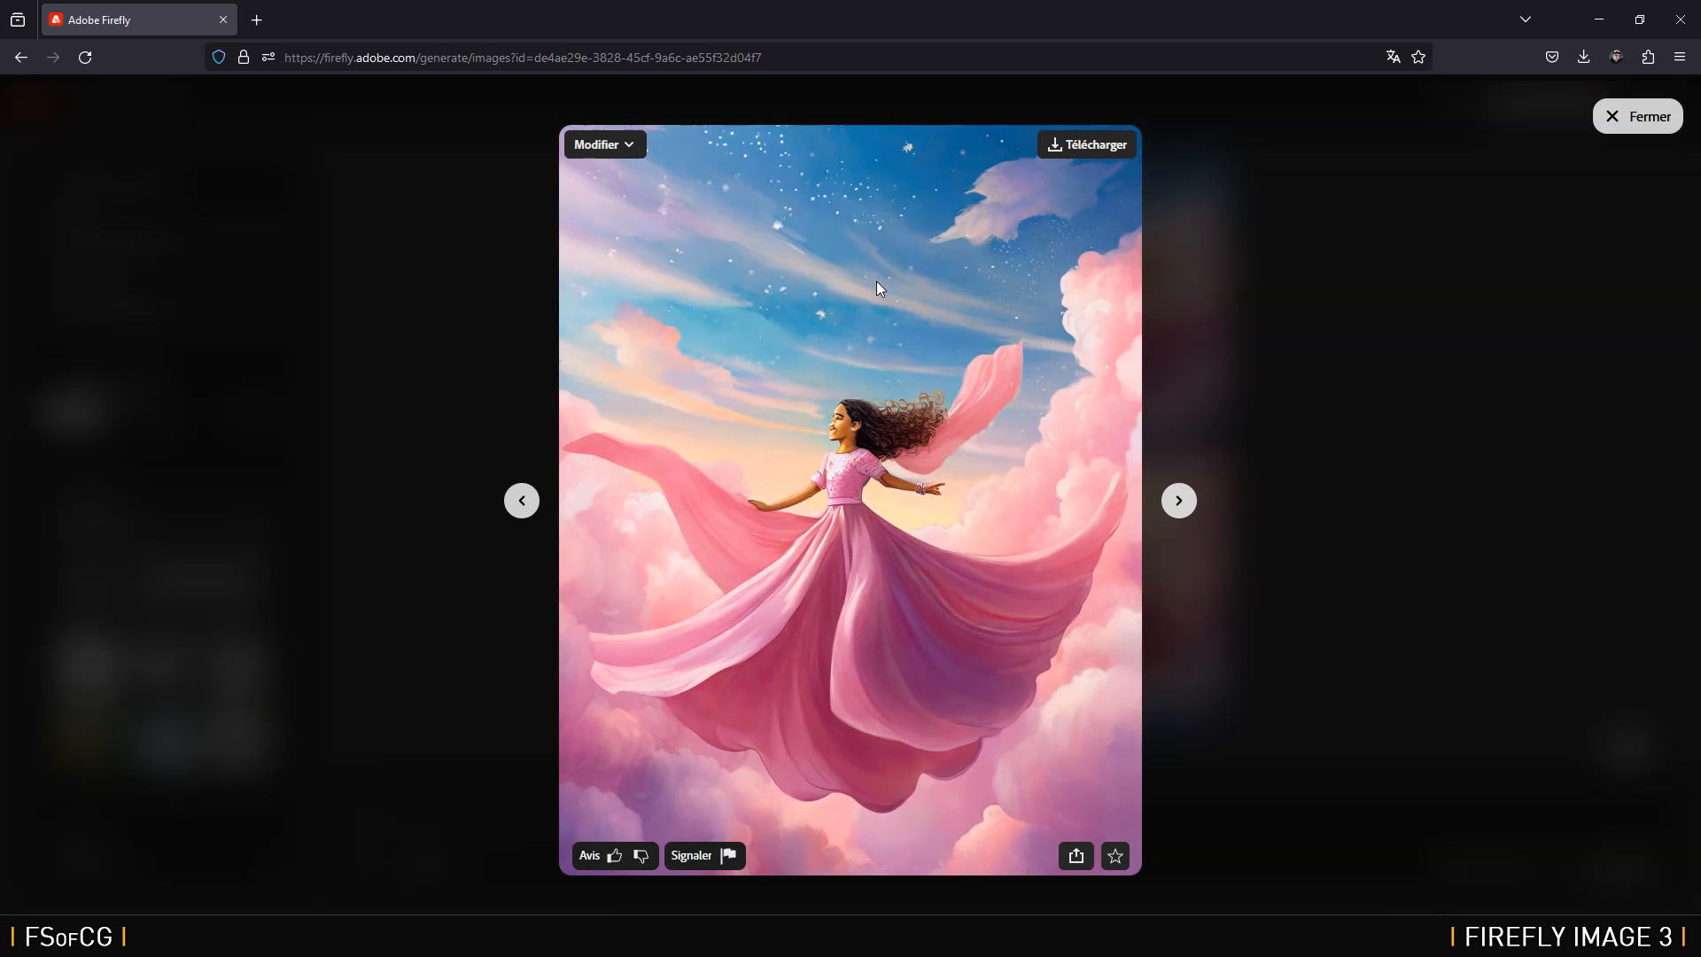
click(1605, 118)
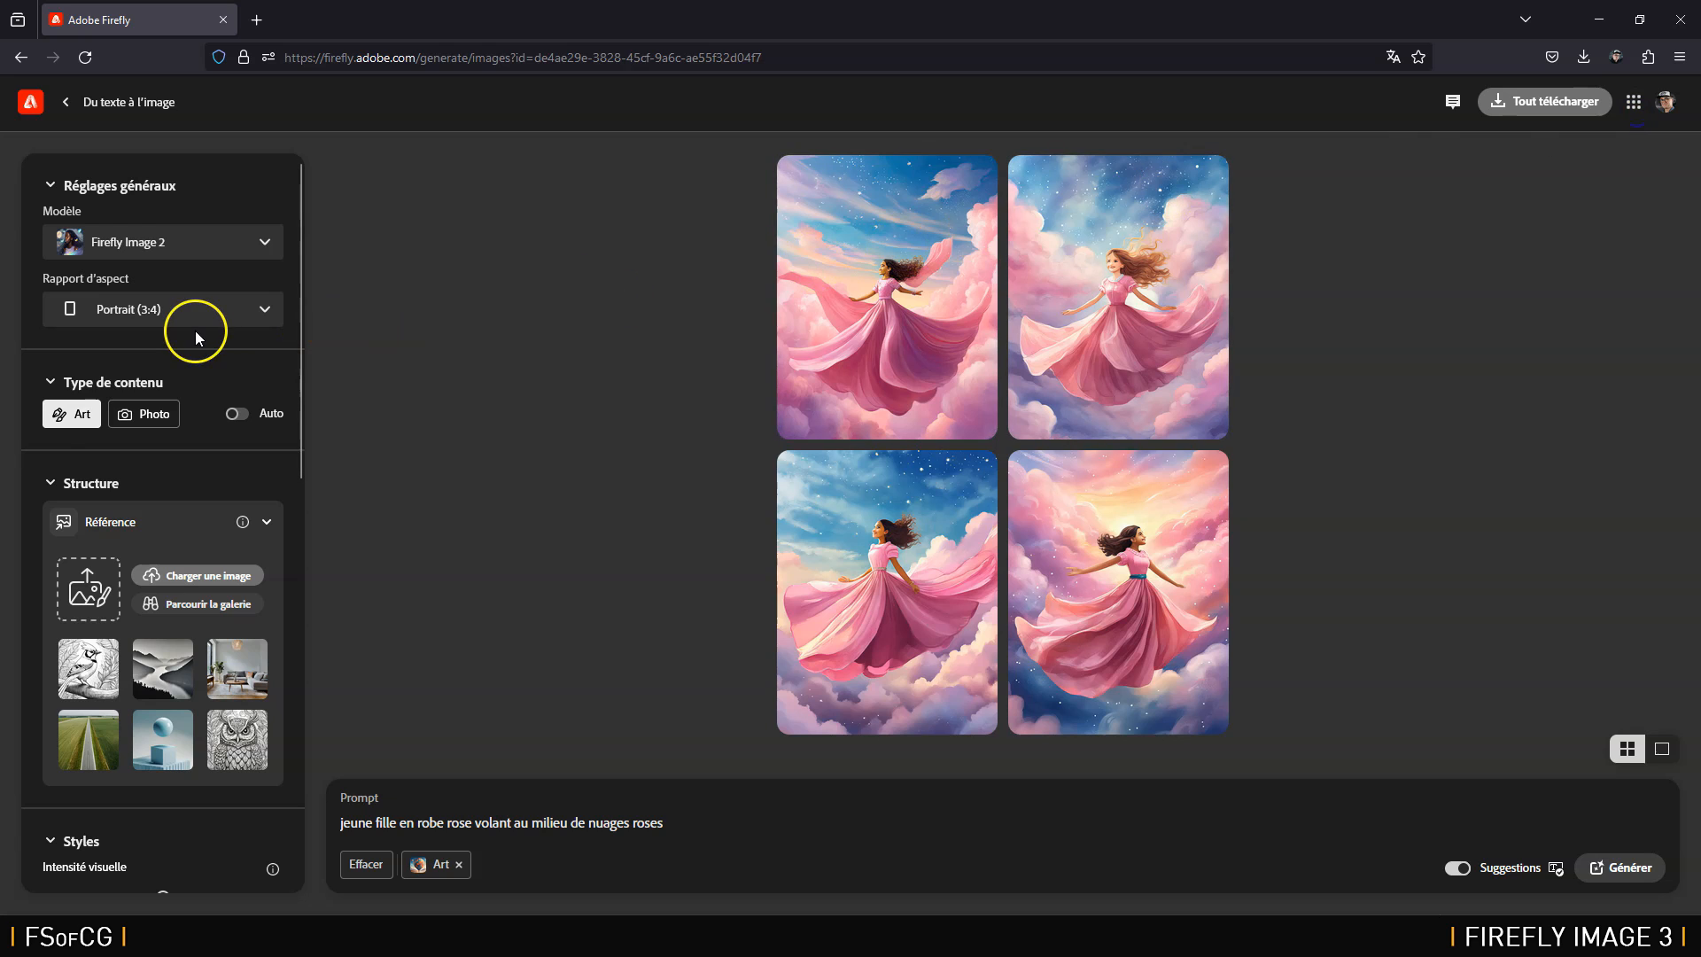
Step: Raise the Intensité visuelle style setting to its maximum and regenerate the art images
drag(298, 317, 311, 497)
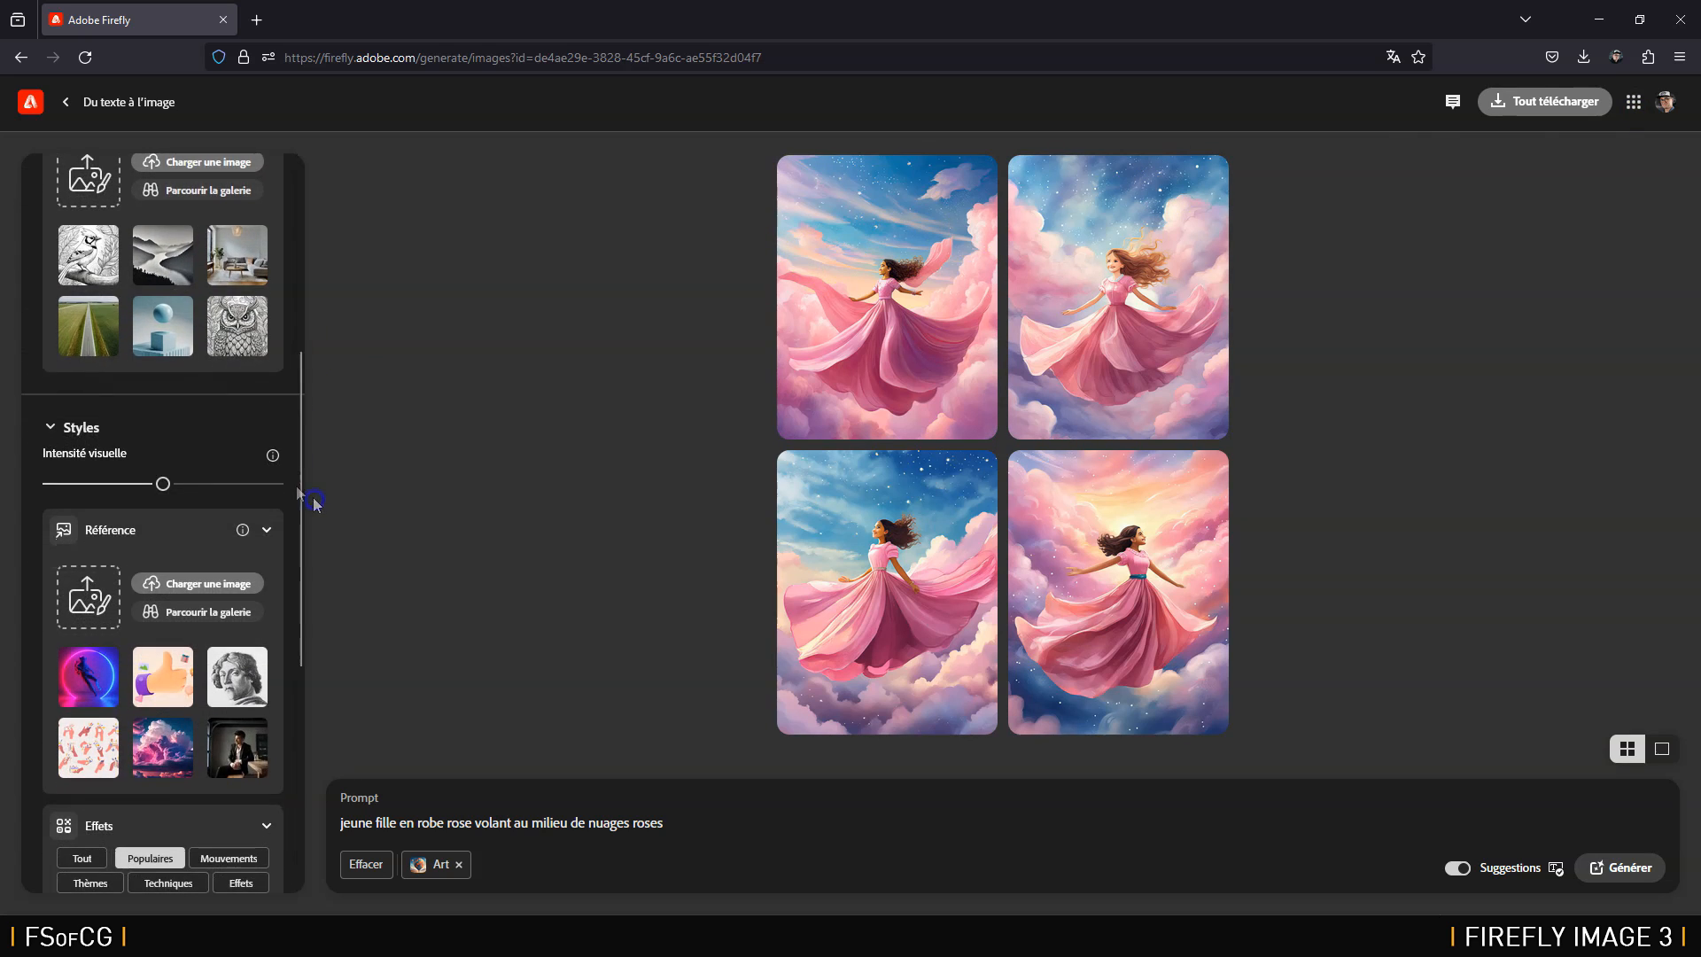
drag(168, 487, 297, 492)
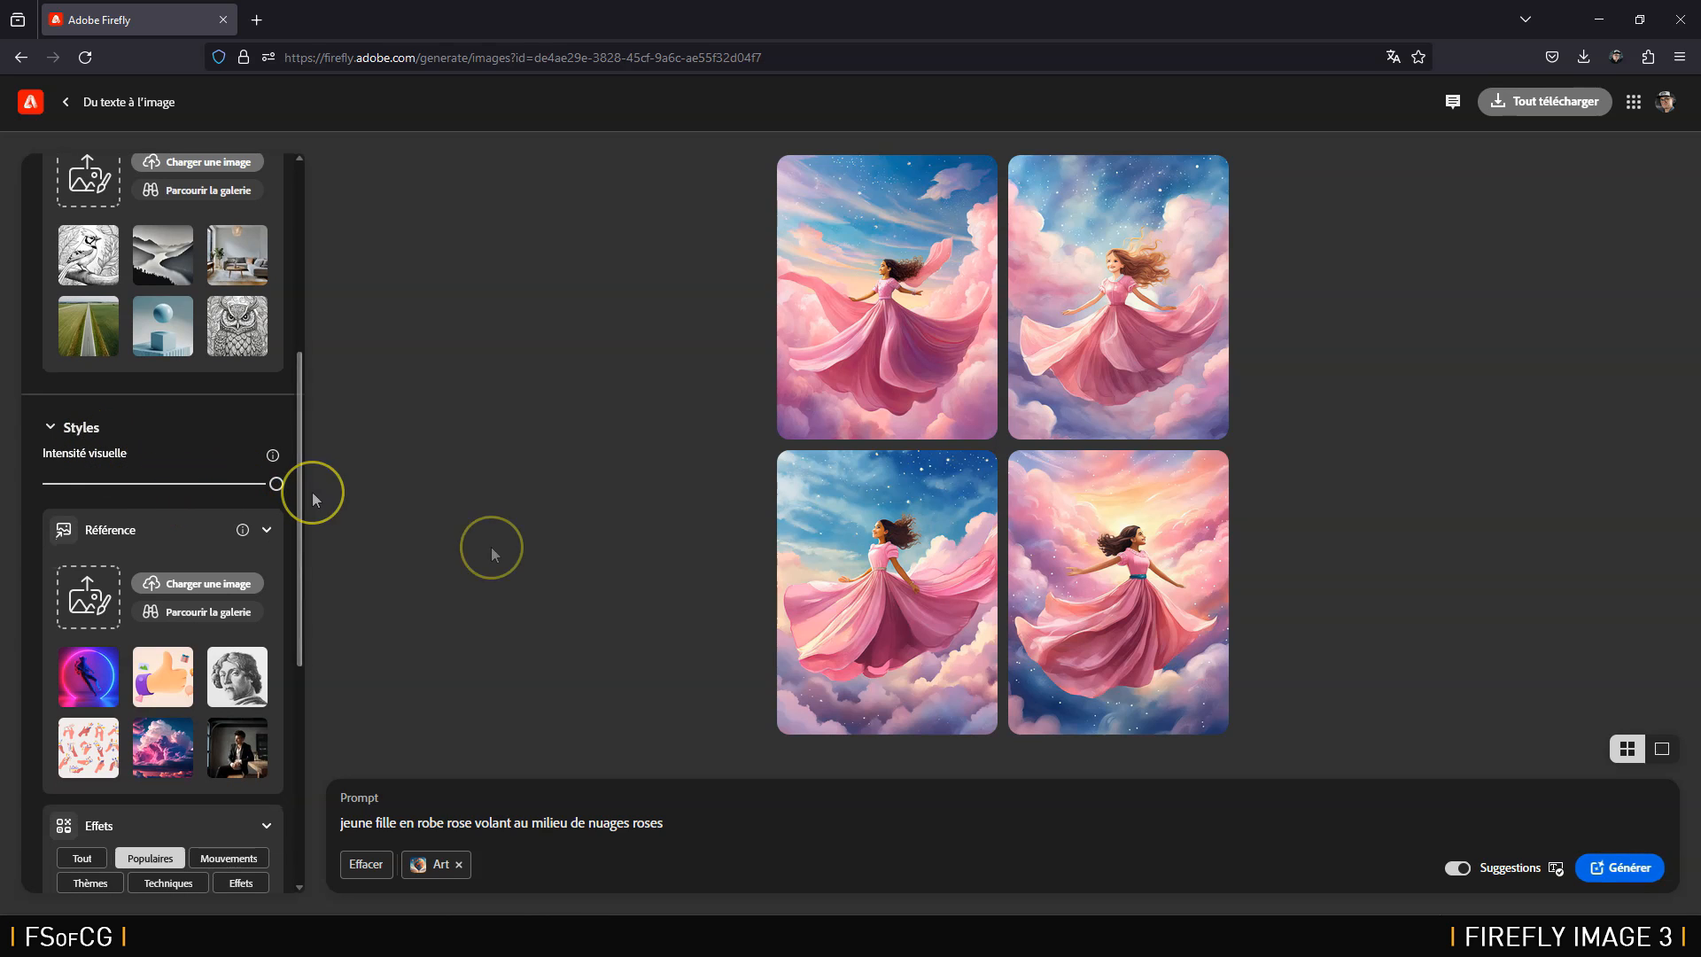
click(1621, 867)
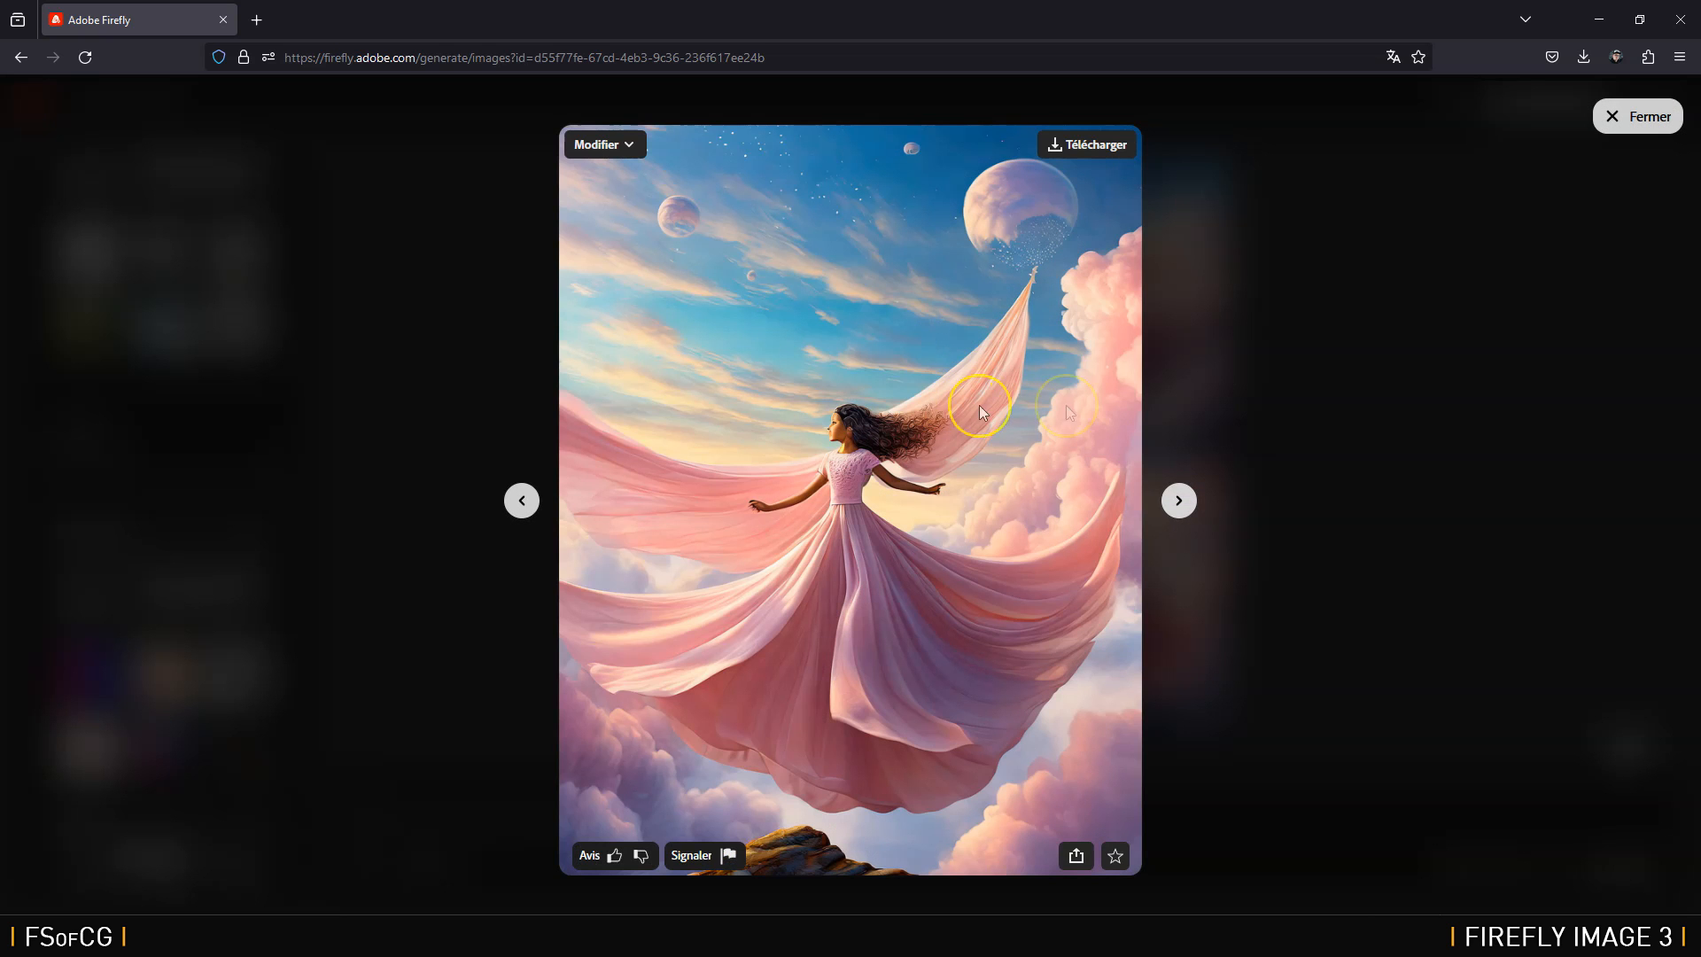
Step: Compare the maximum-intensity art results enlarged and return to the grid
click(1178, 500)
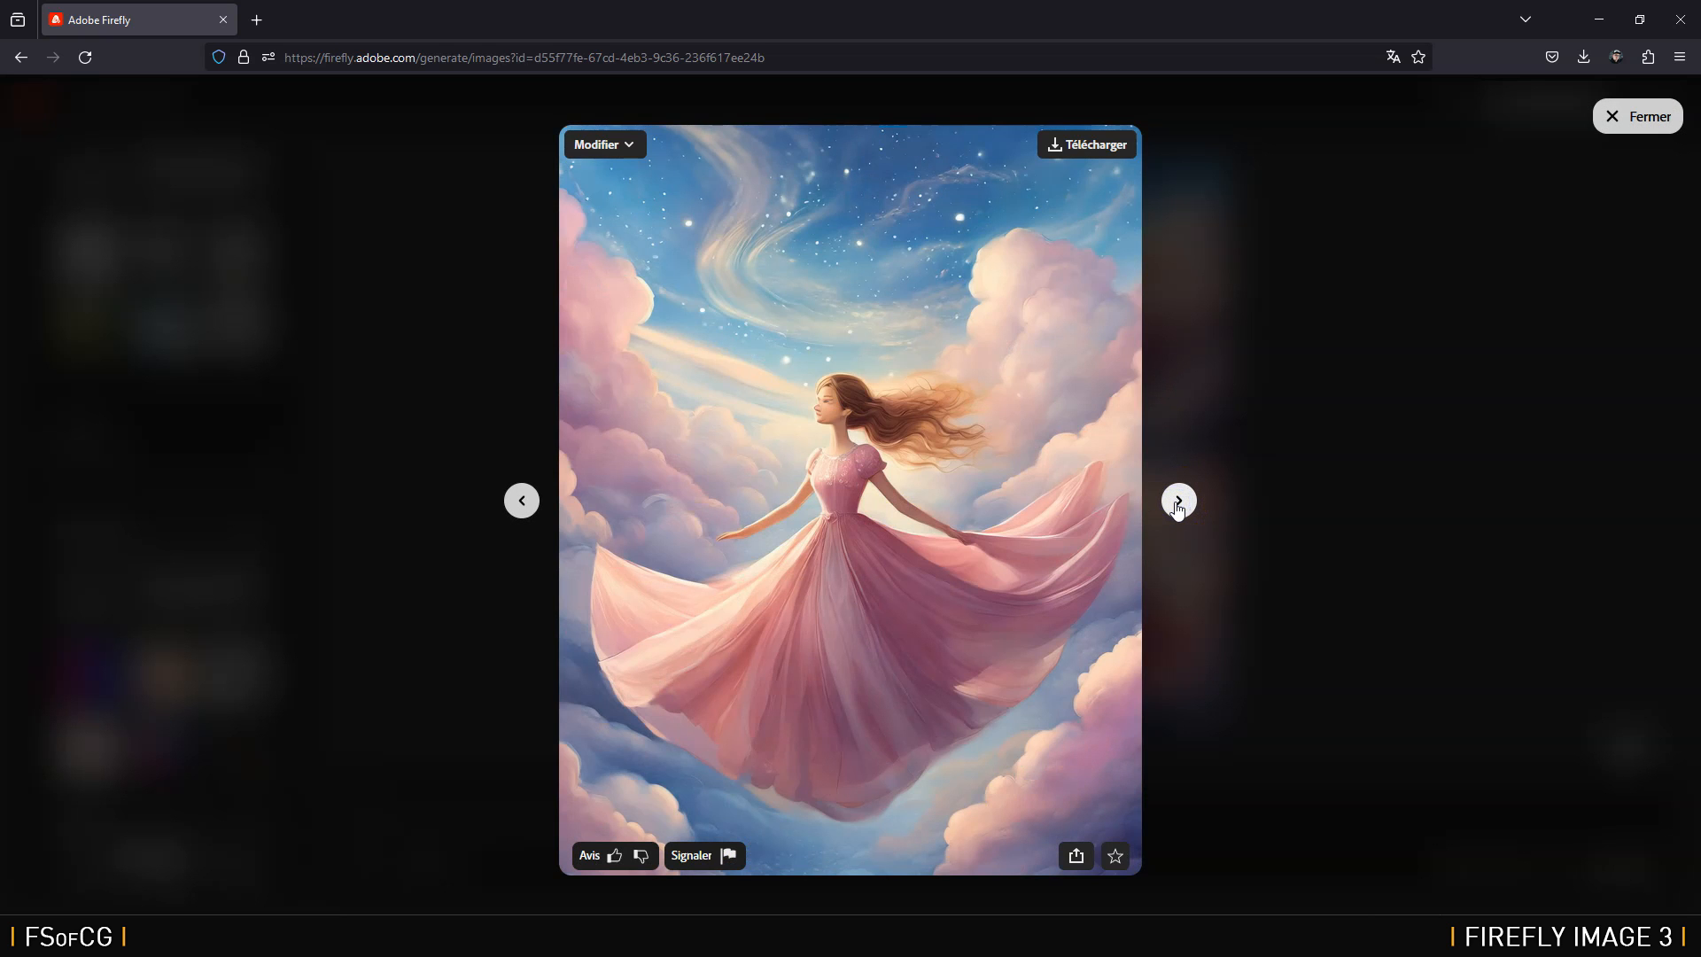
click(1178, 500)
click(1178, 502)
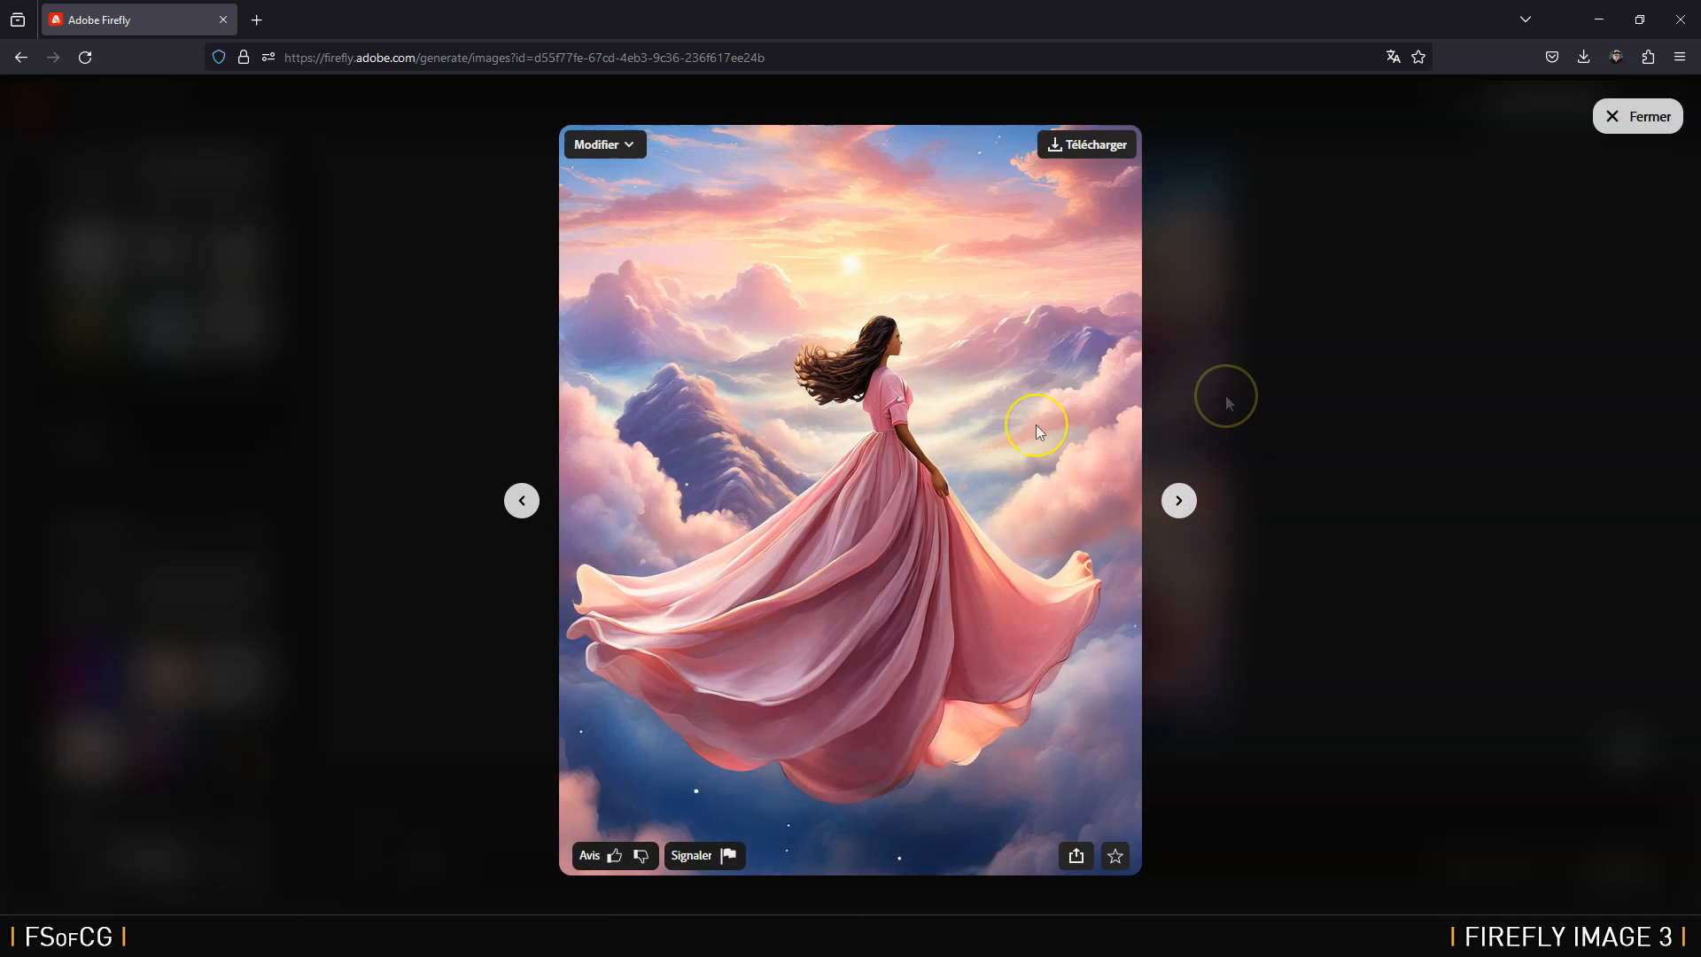
click(1633, 124)
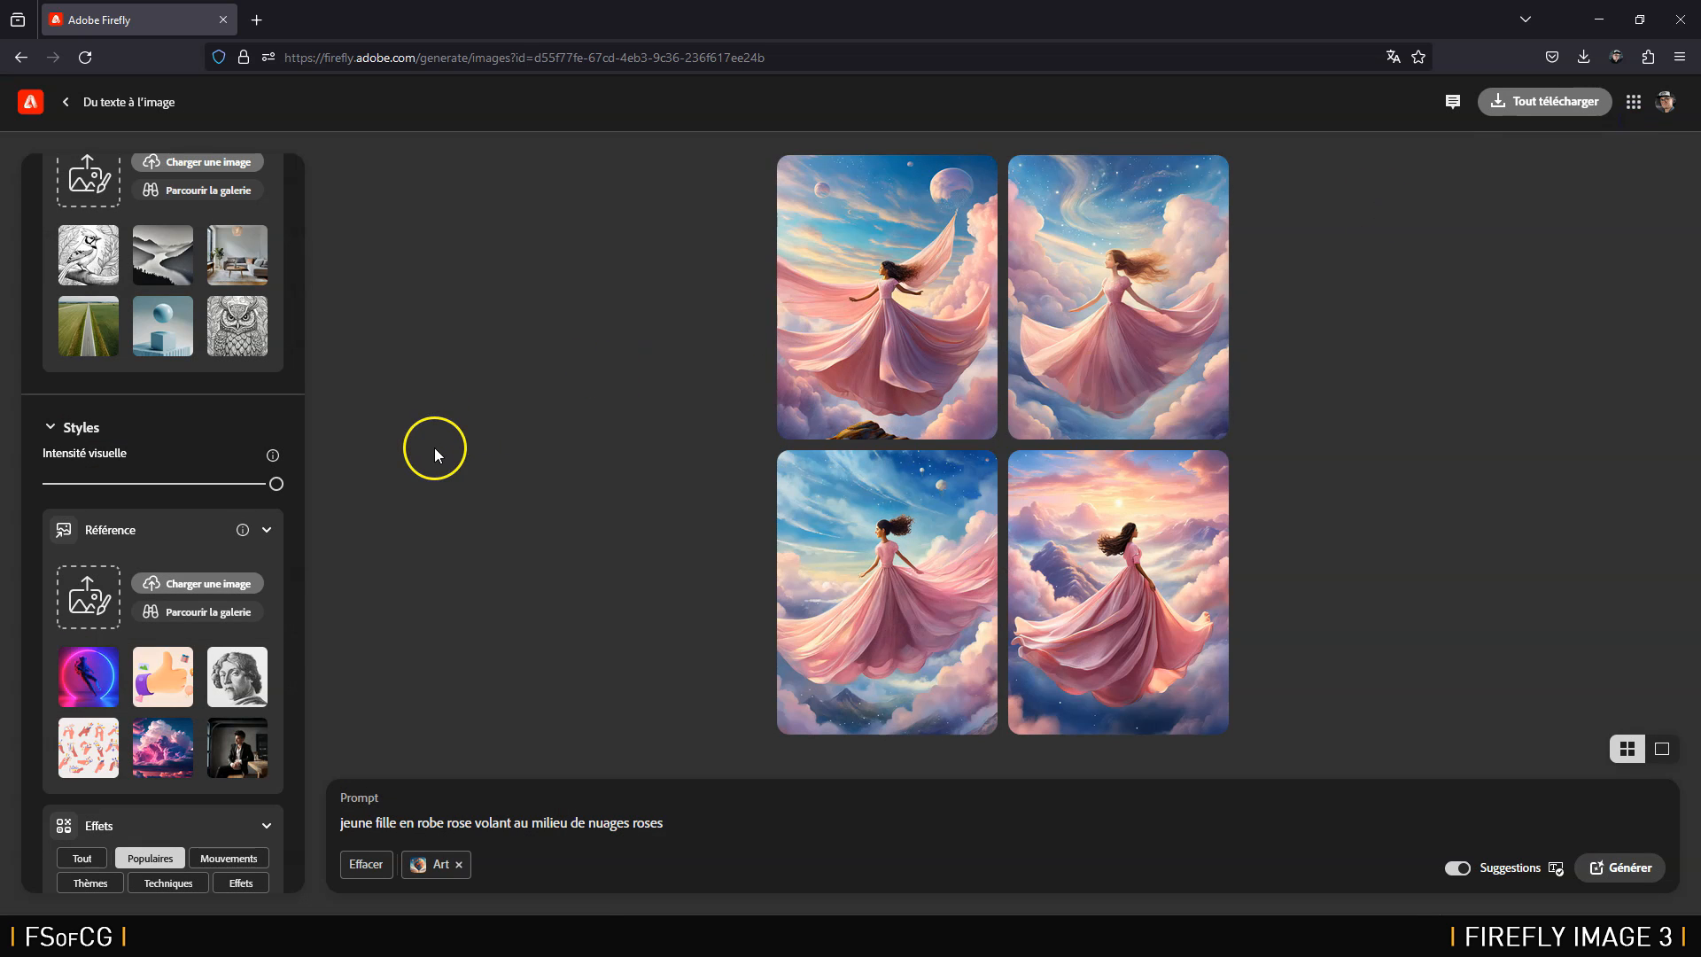
Step: Set the content type to Photo, expand the photo settings and set the Ouverture to f/1.2
scroll(185, 561, up, 5)
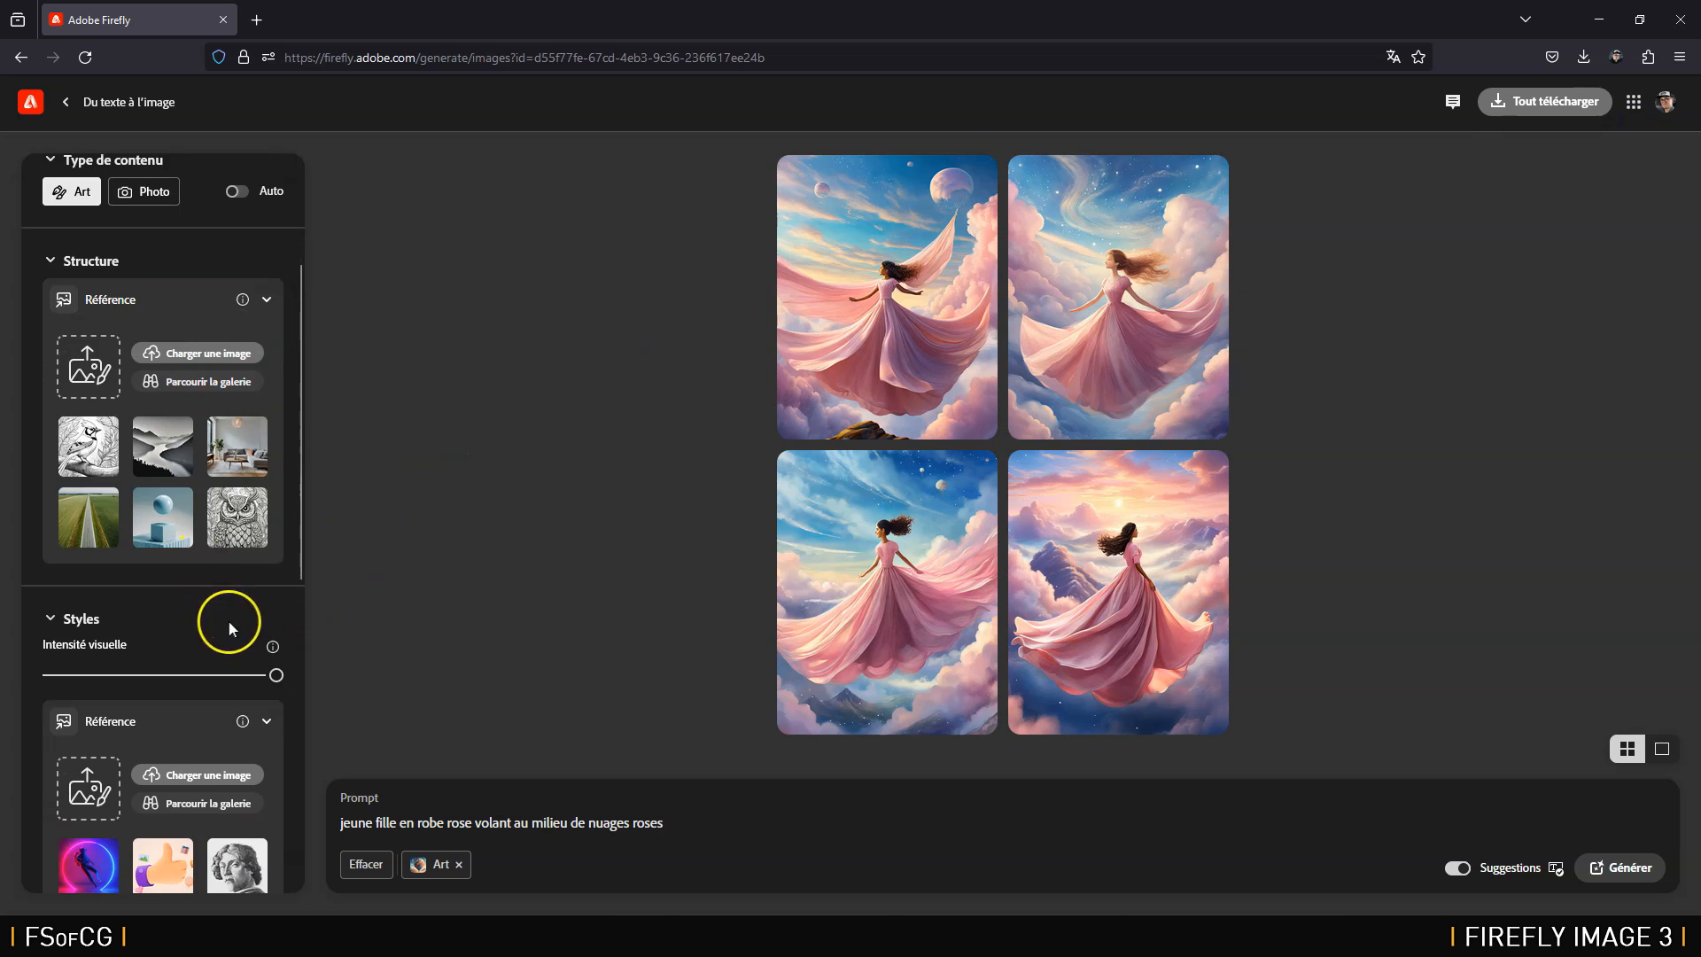
scroll(207, 452, up, 1)
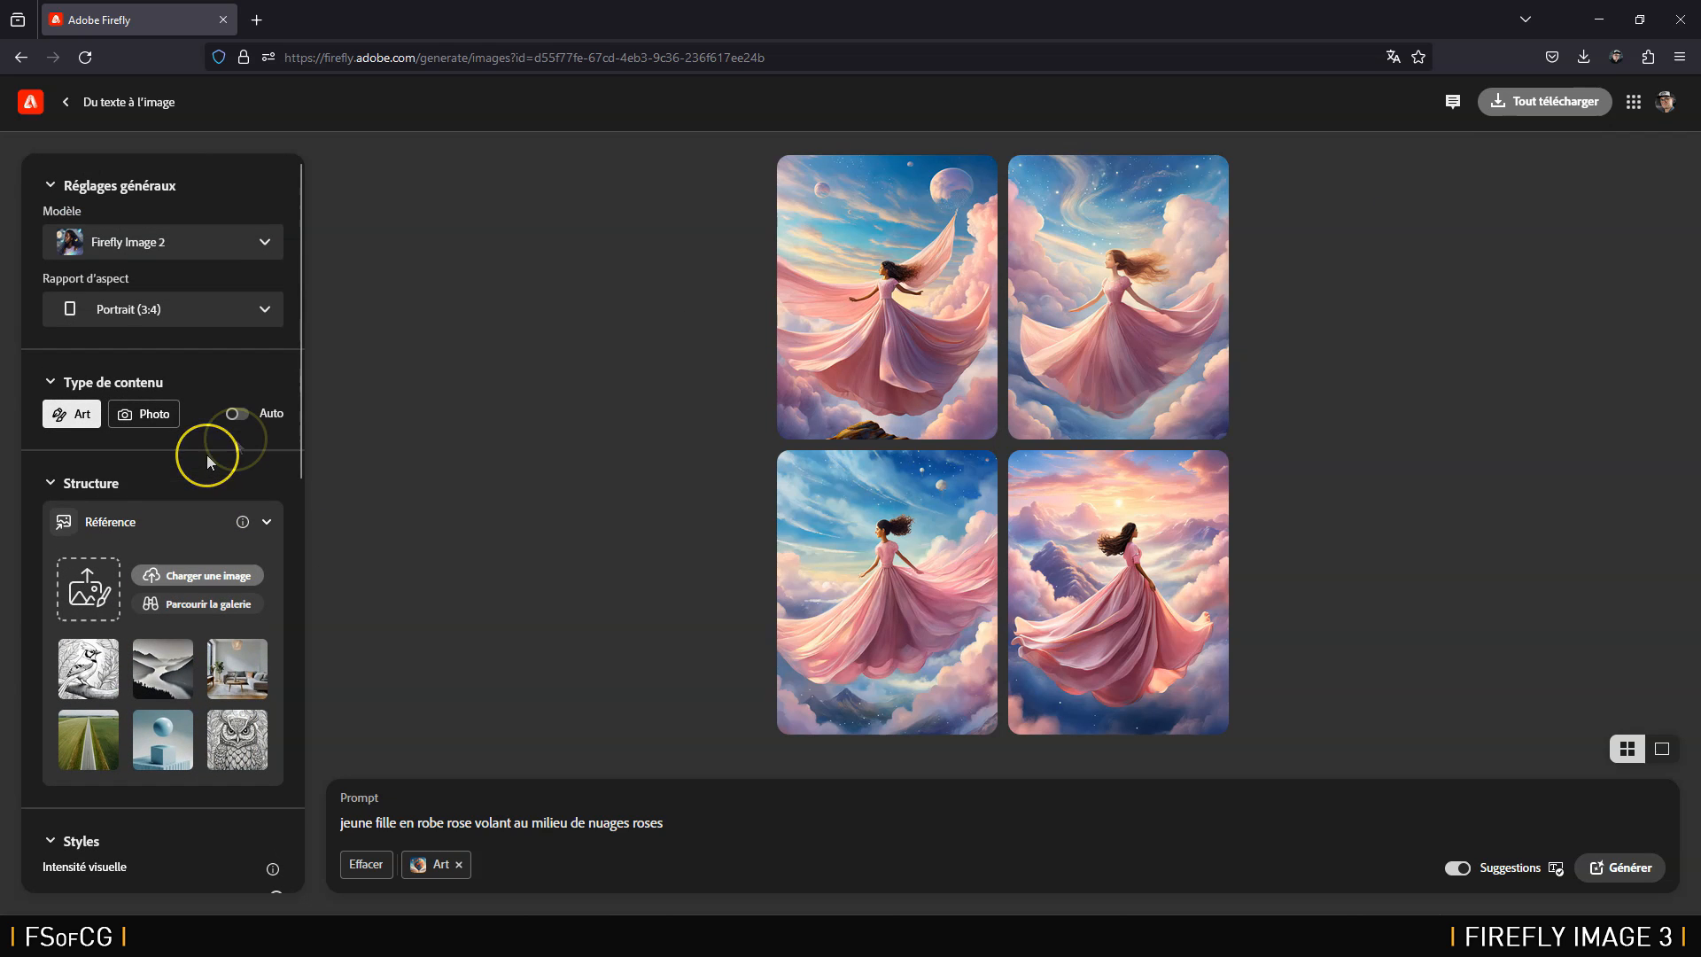
click(153, 416)
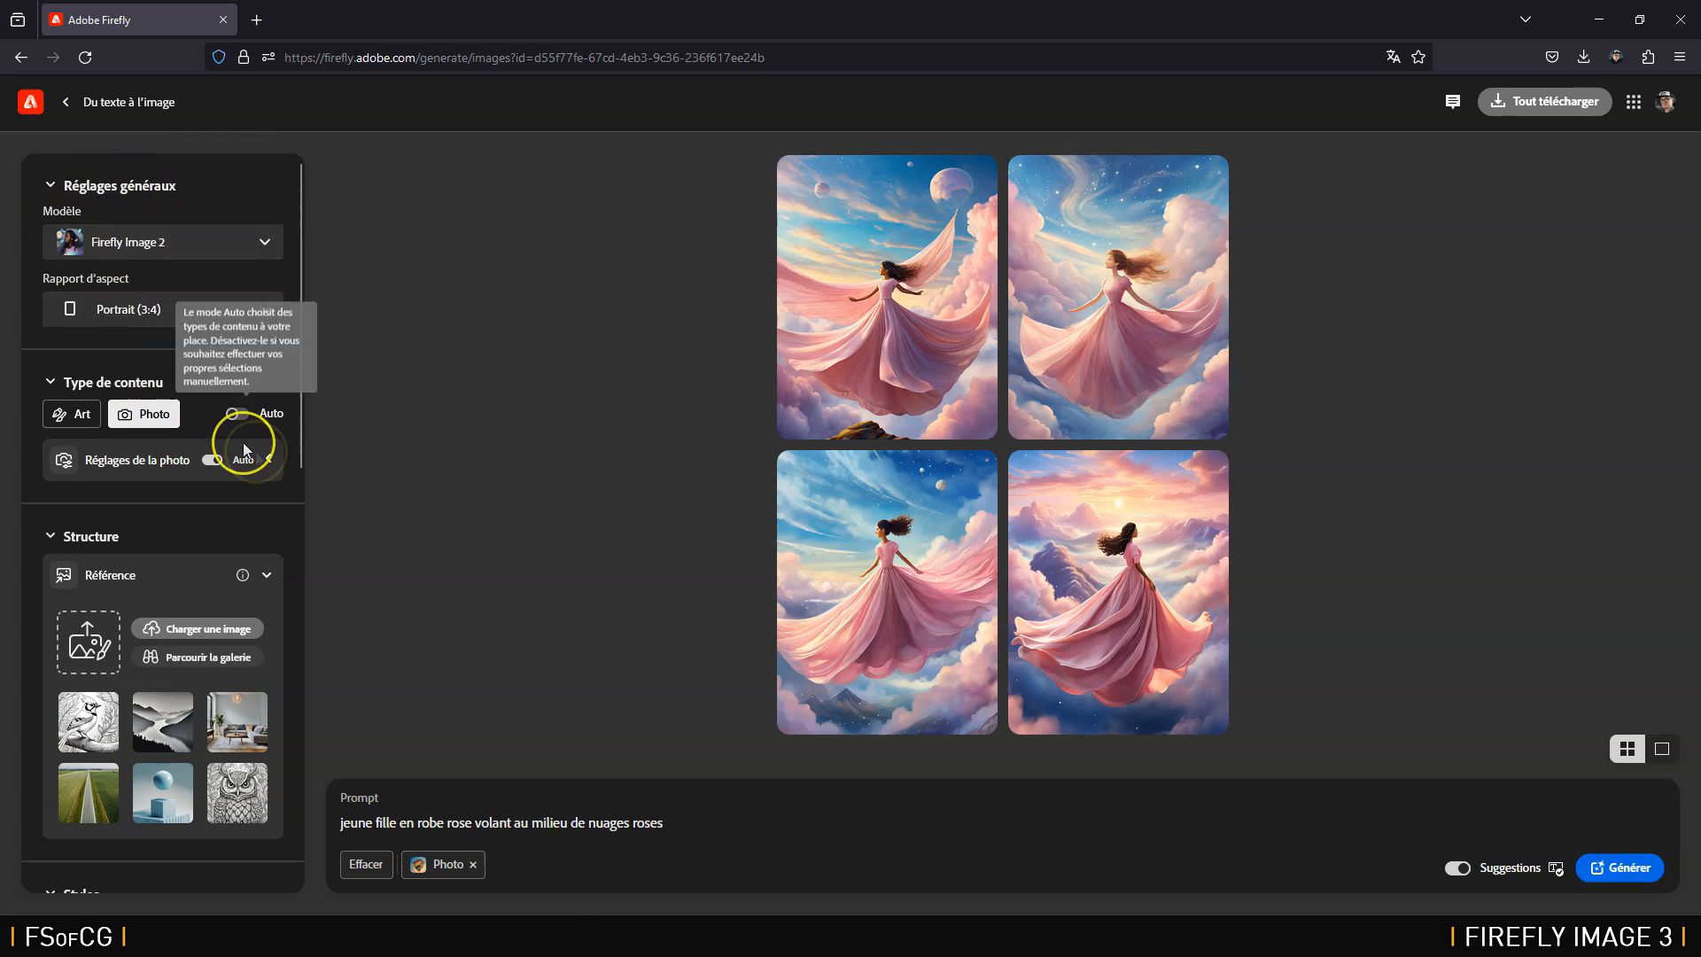
click(269, 459)
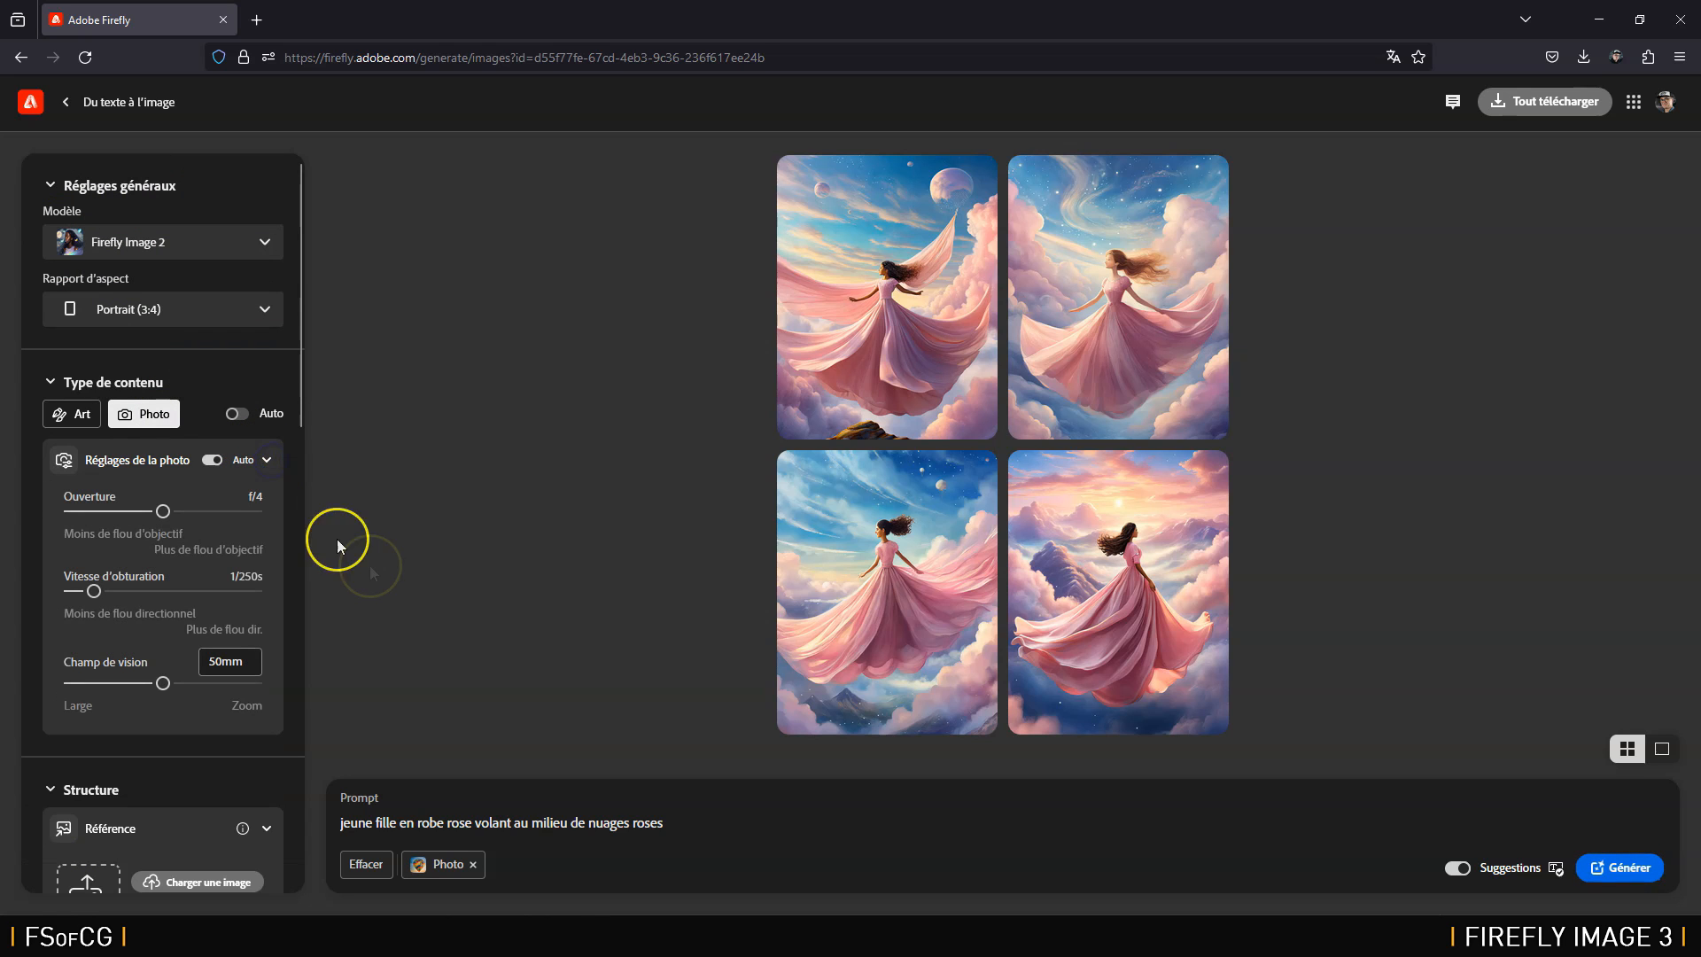
drag(301, 190, 349, 220)
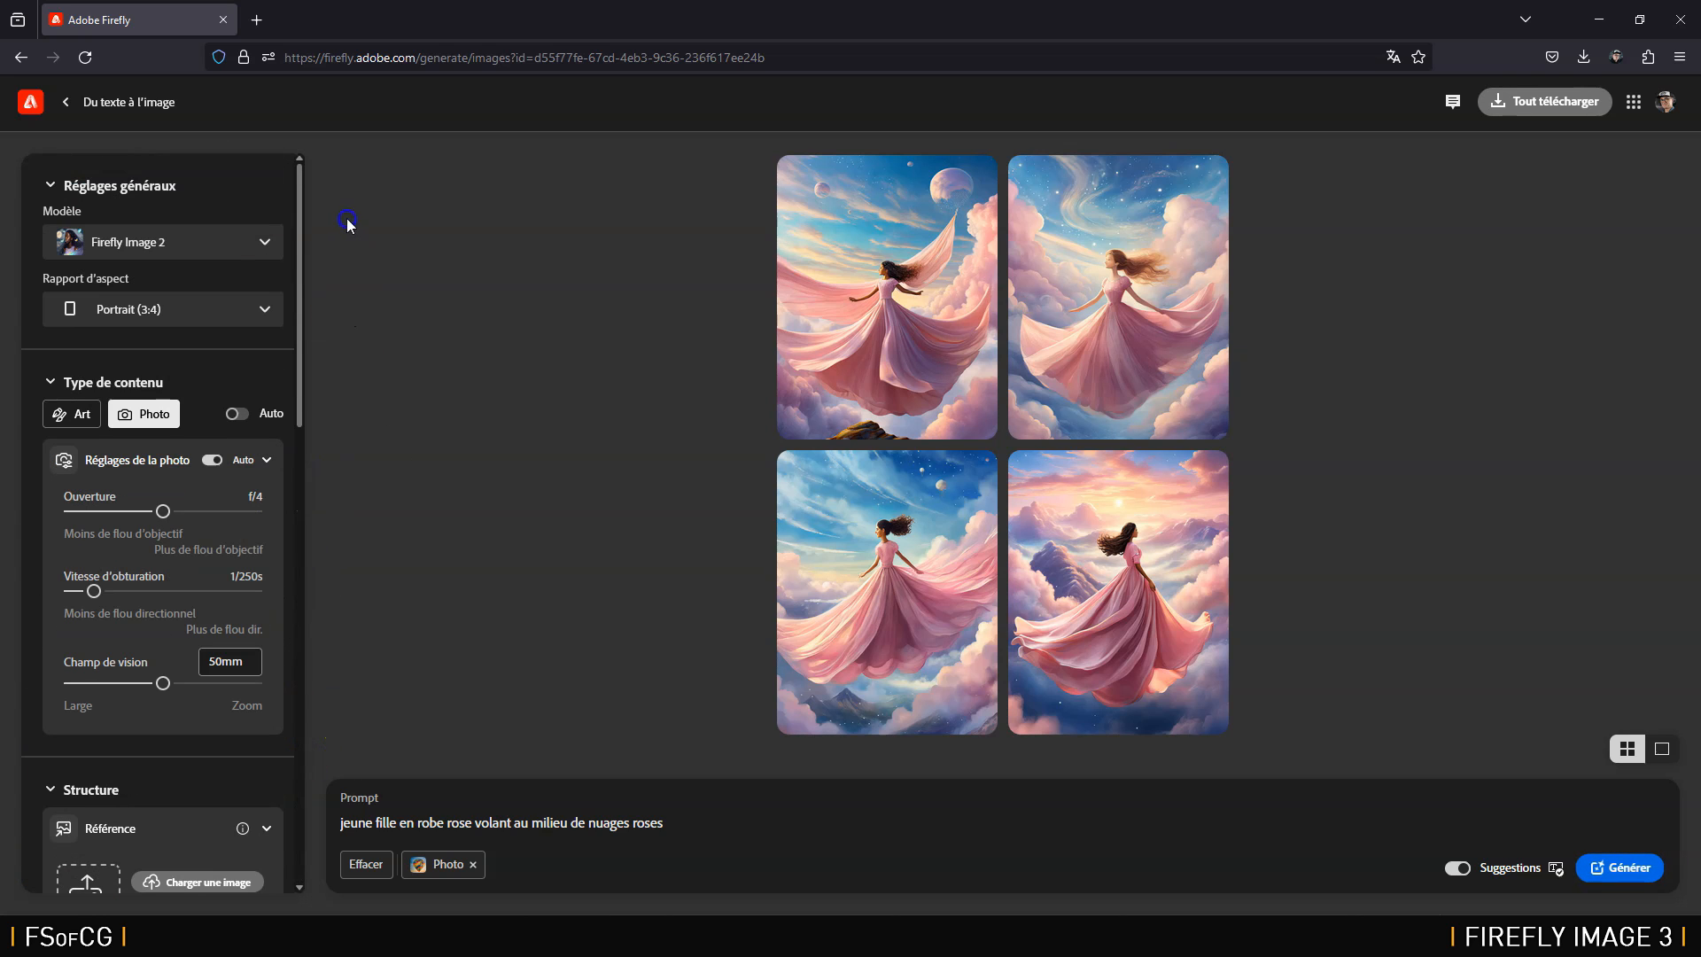
mouse_move(146, 500)
drag(164, 513, 270, 523)
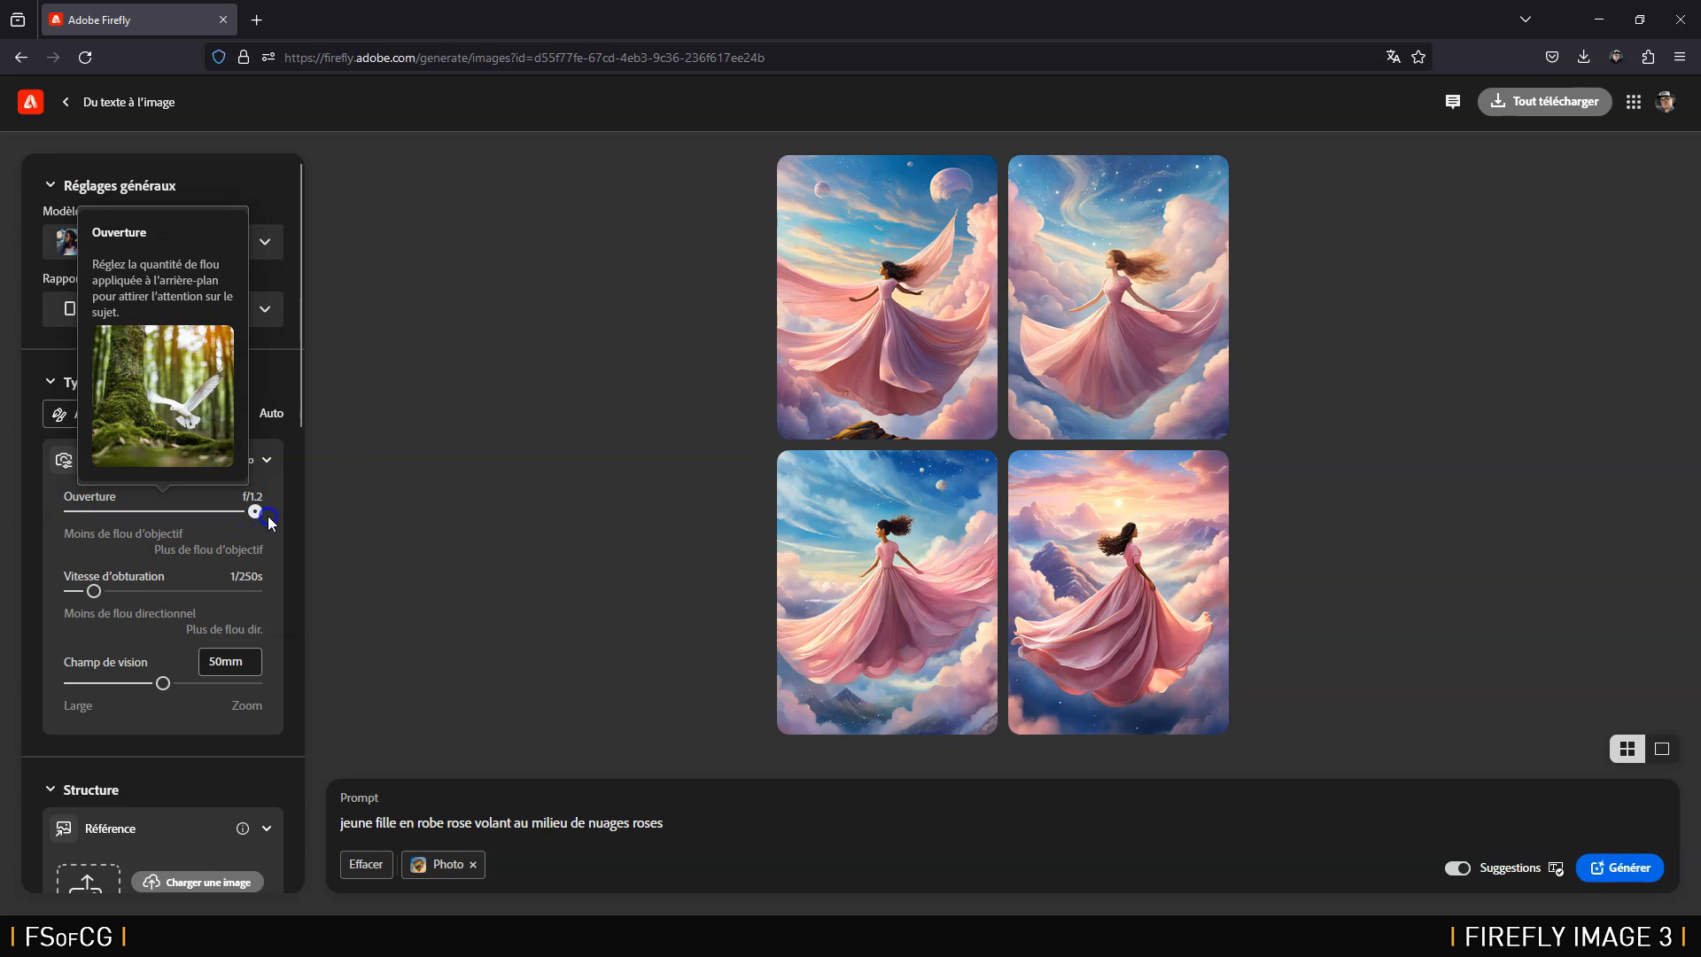
Step: Set the Vitesse d'obturation to 1/8s and the Champ de vision to 20mm, and regenerate the photo images
drag(92, 591, 187, 605)
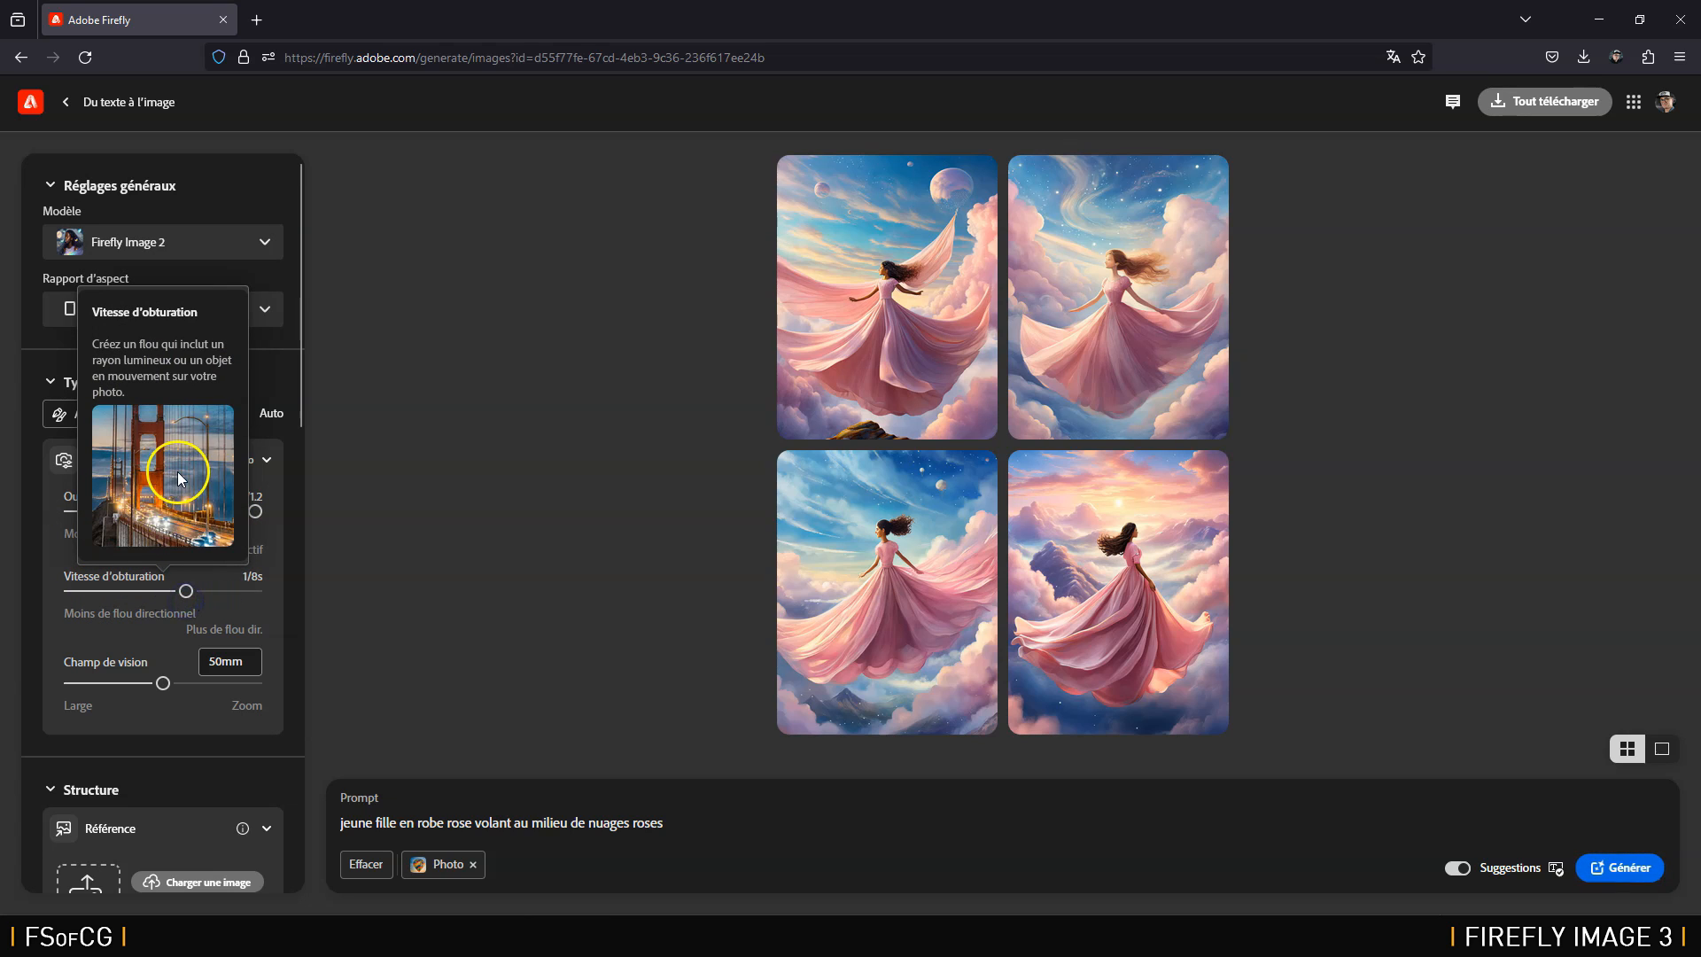
mouse_move(171, 694)
drag(165, 684, 82, 687)
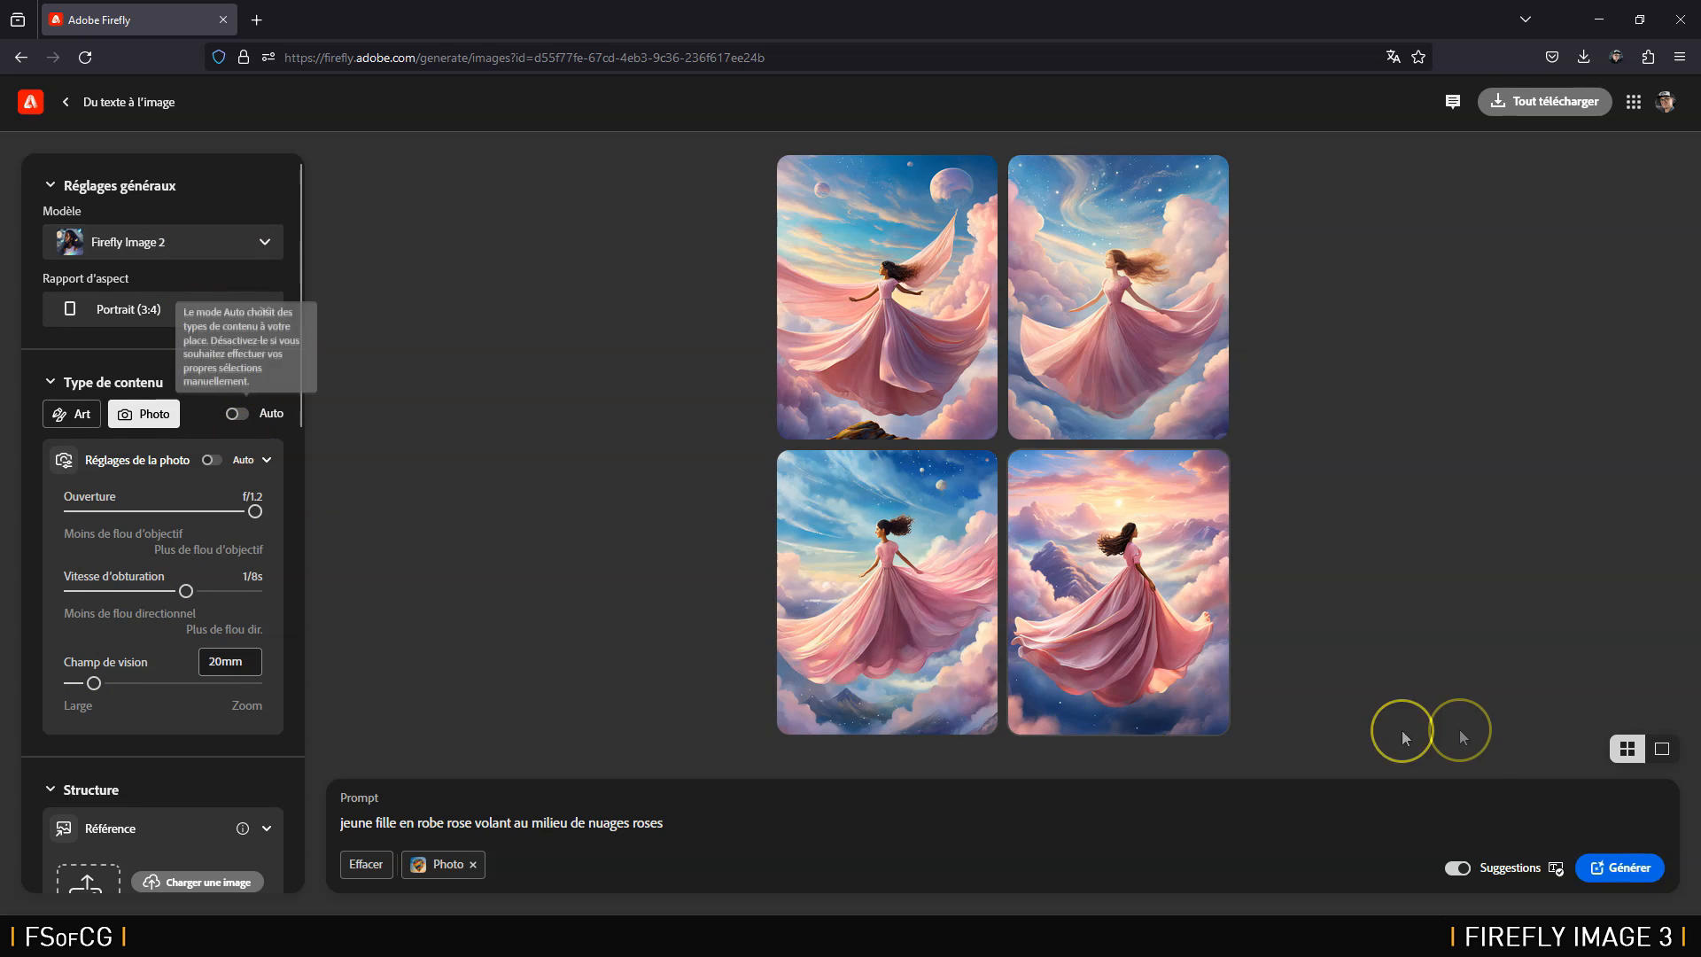
click(1623, 877)
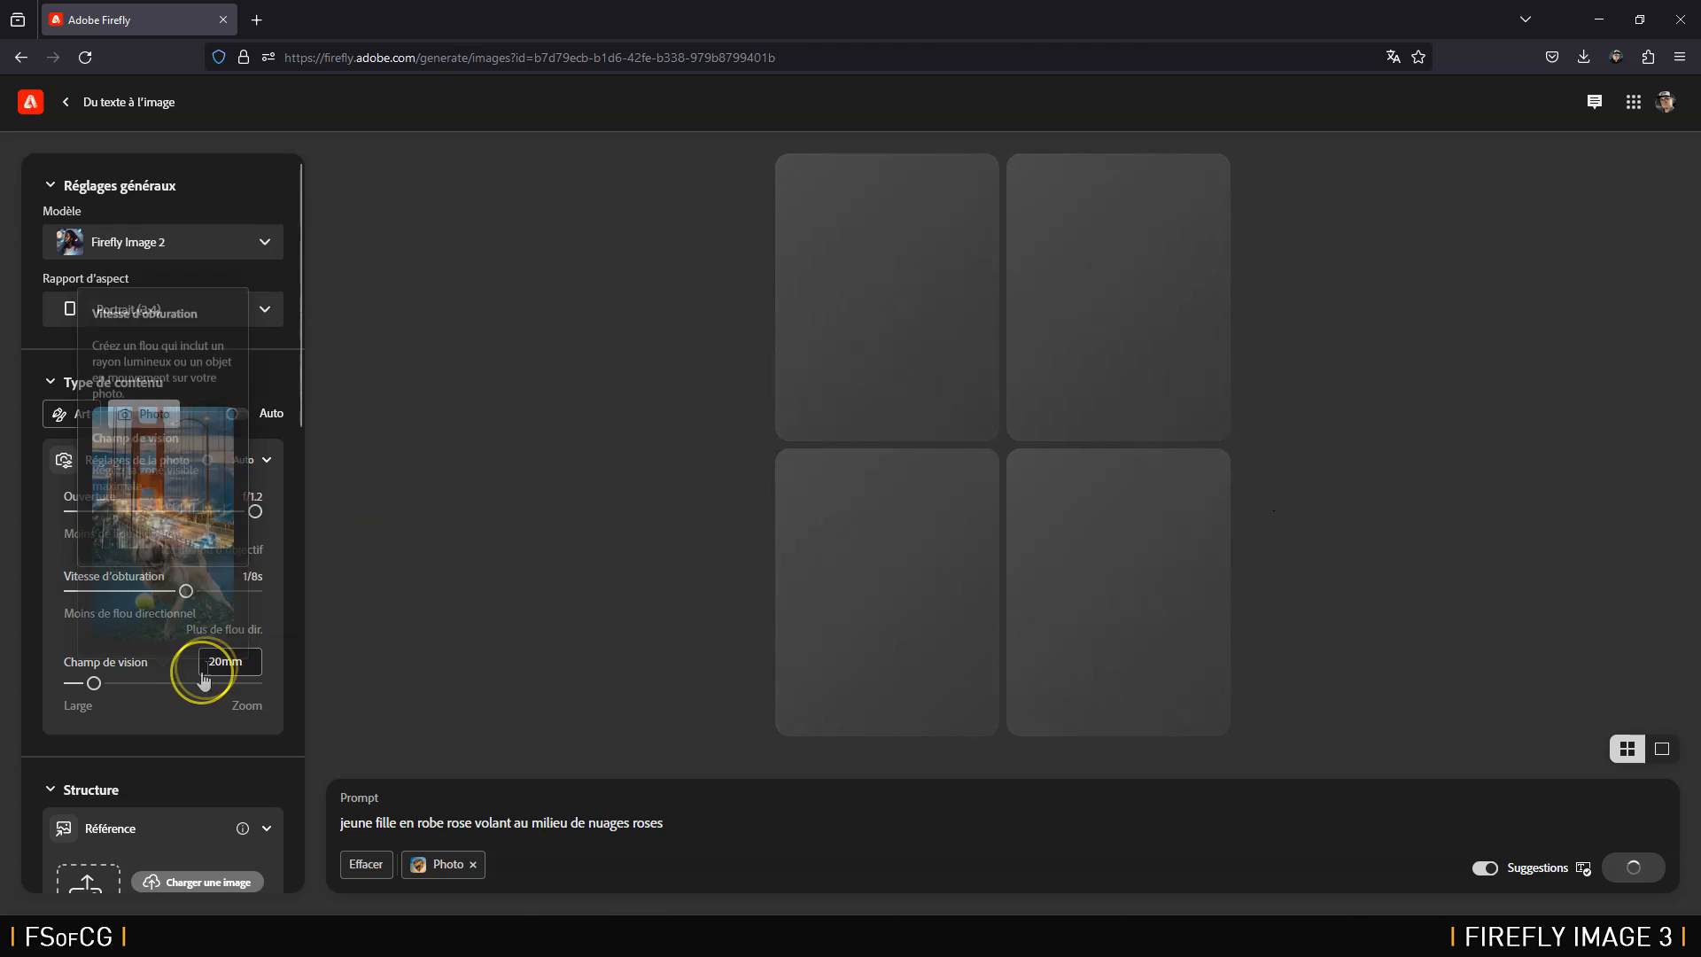
Step: Compare the photo results made with the custom camera settings enlarged, and return to the grid
click(912, 296)
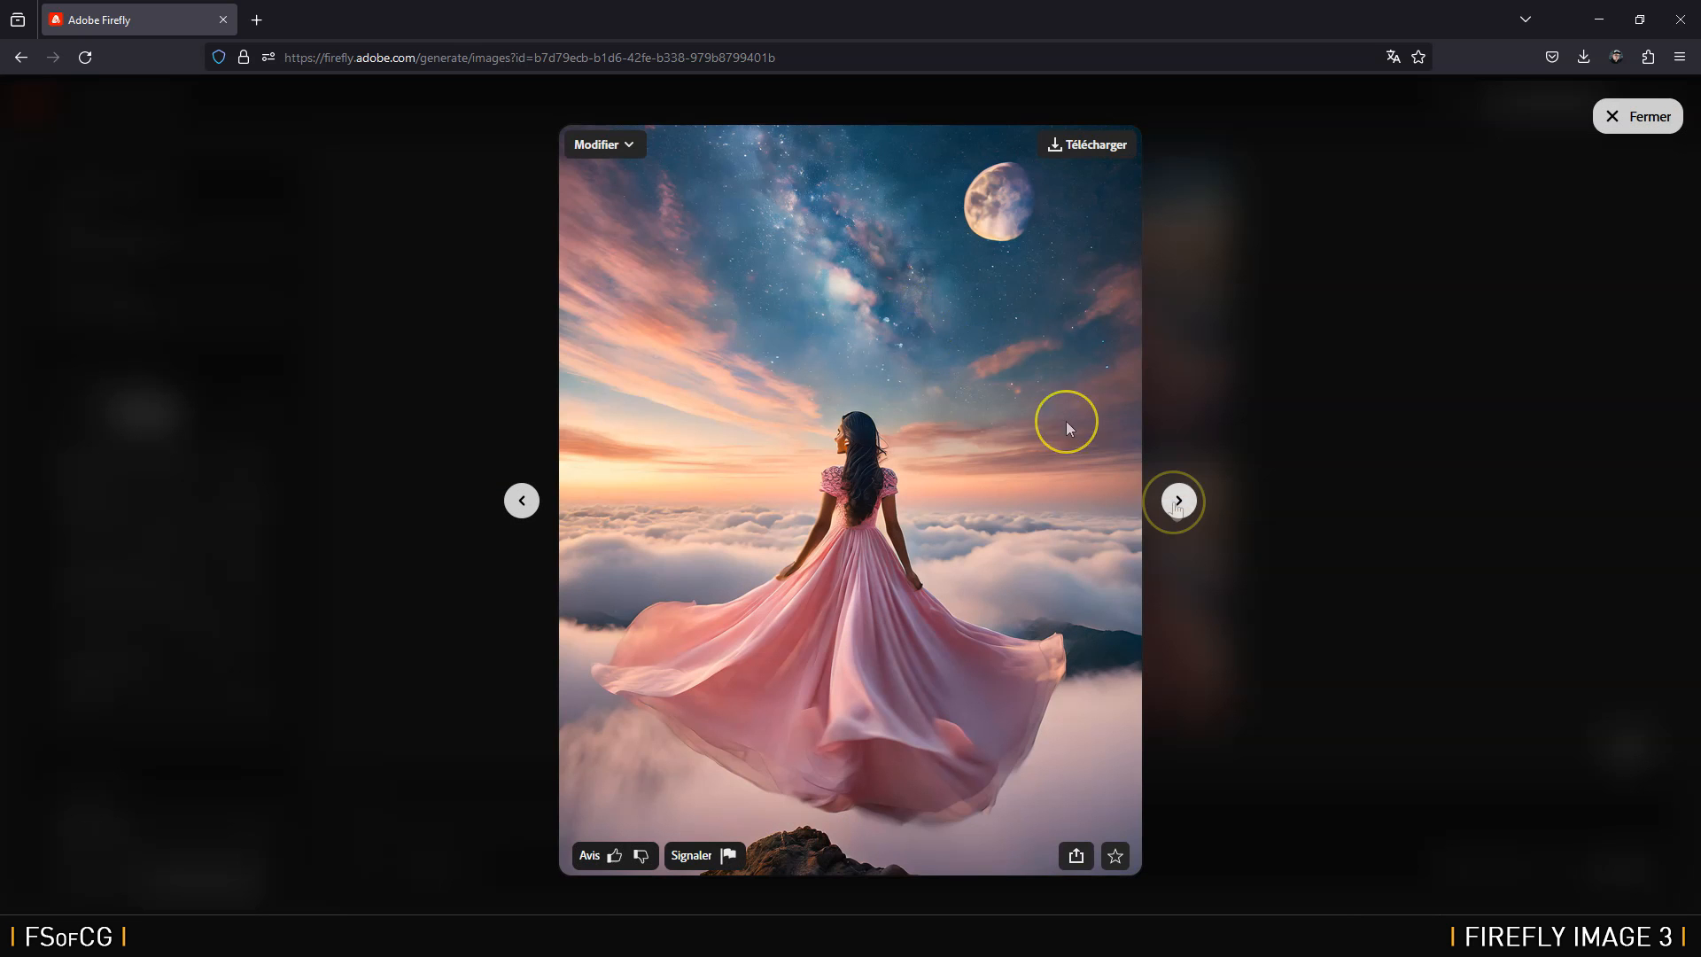
click(1179, 501)
click(1179, 501)
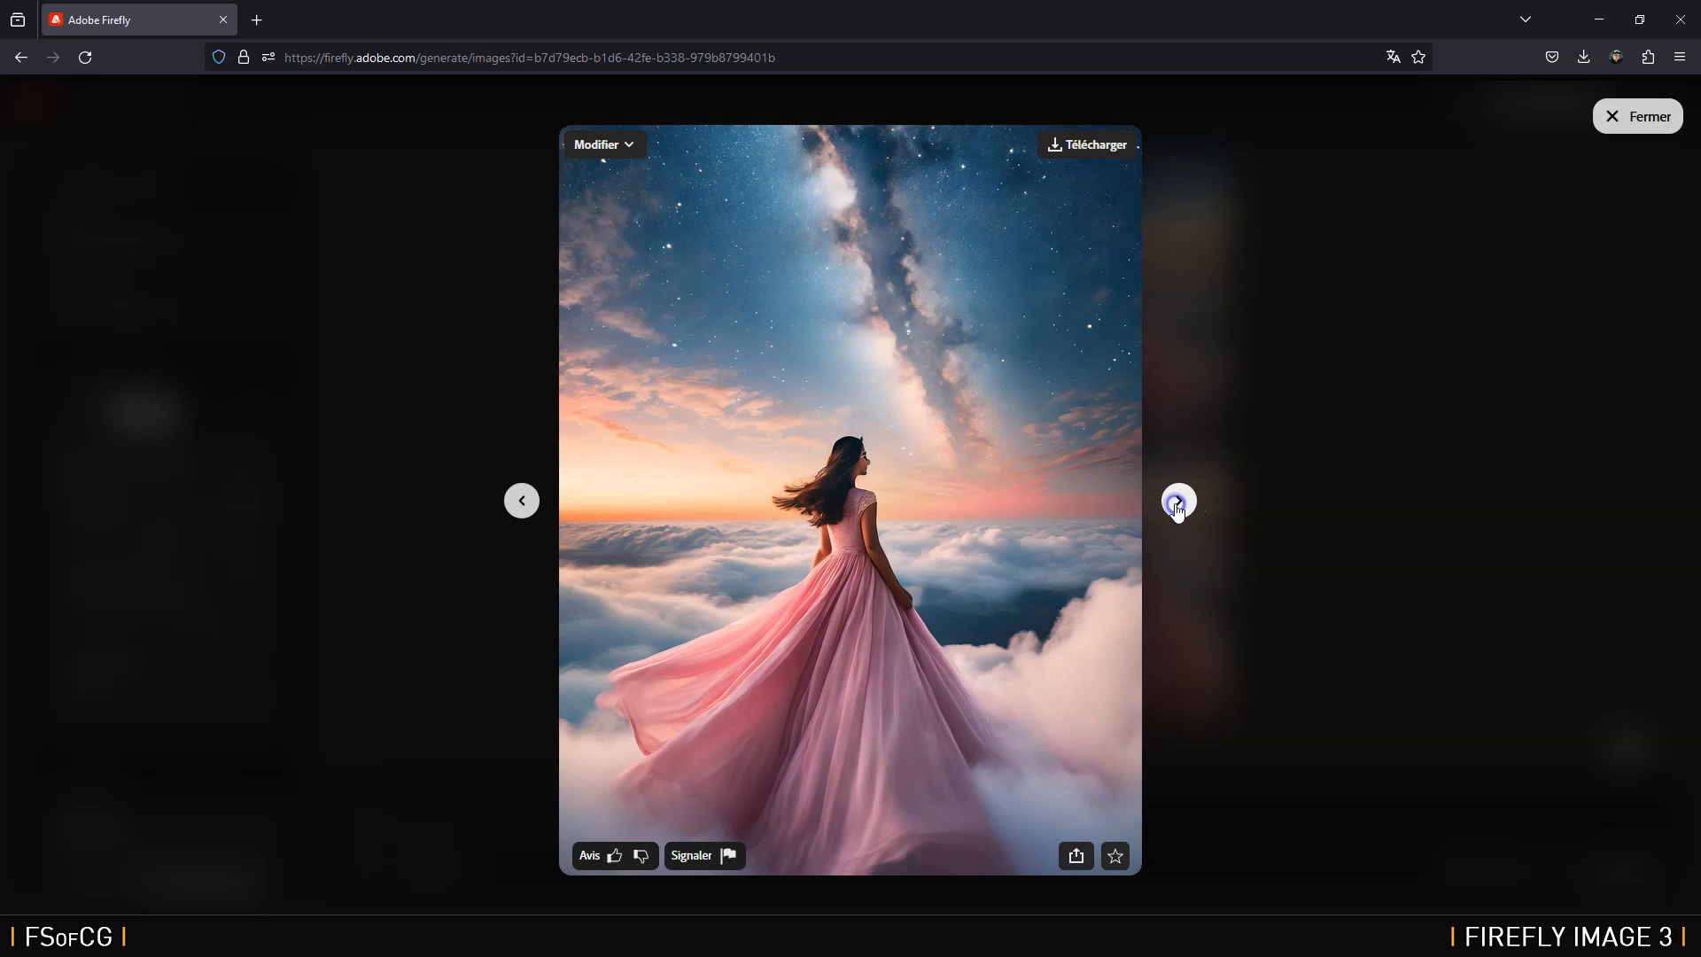
click(1179, 501)
click(1644, 118)
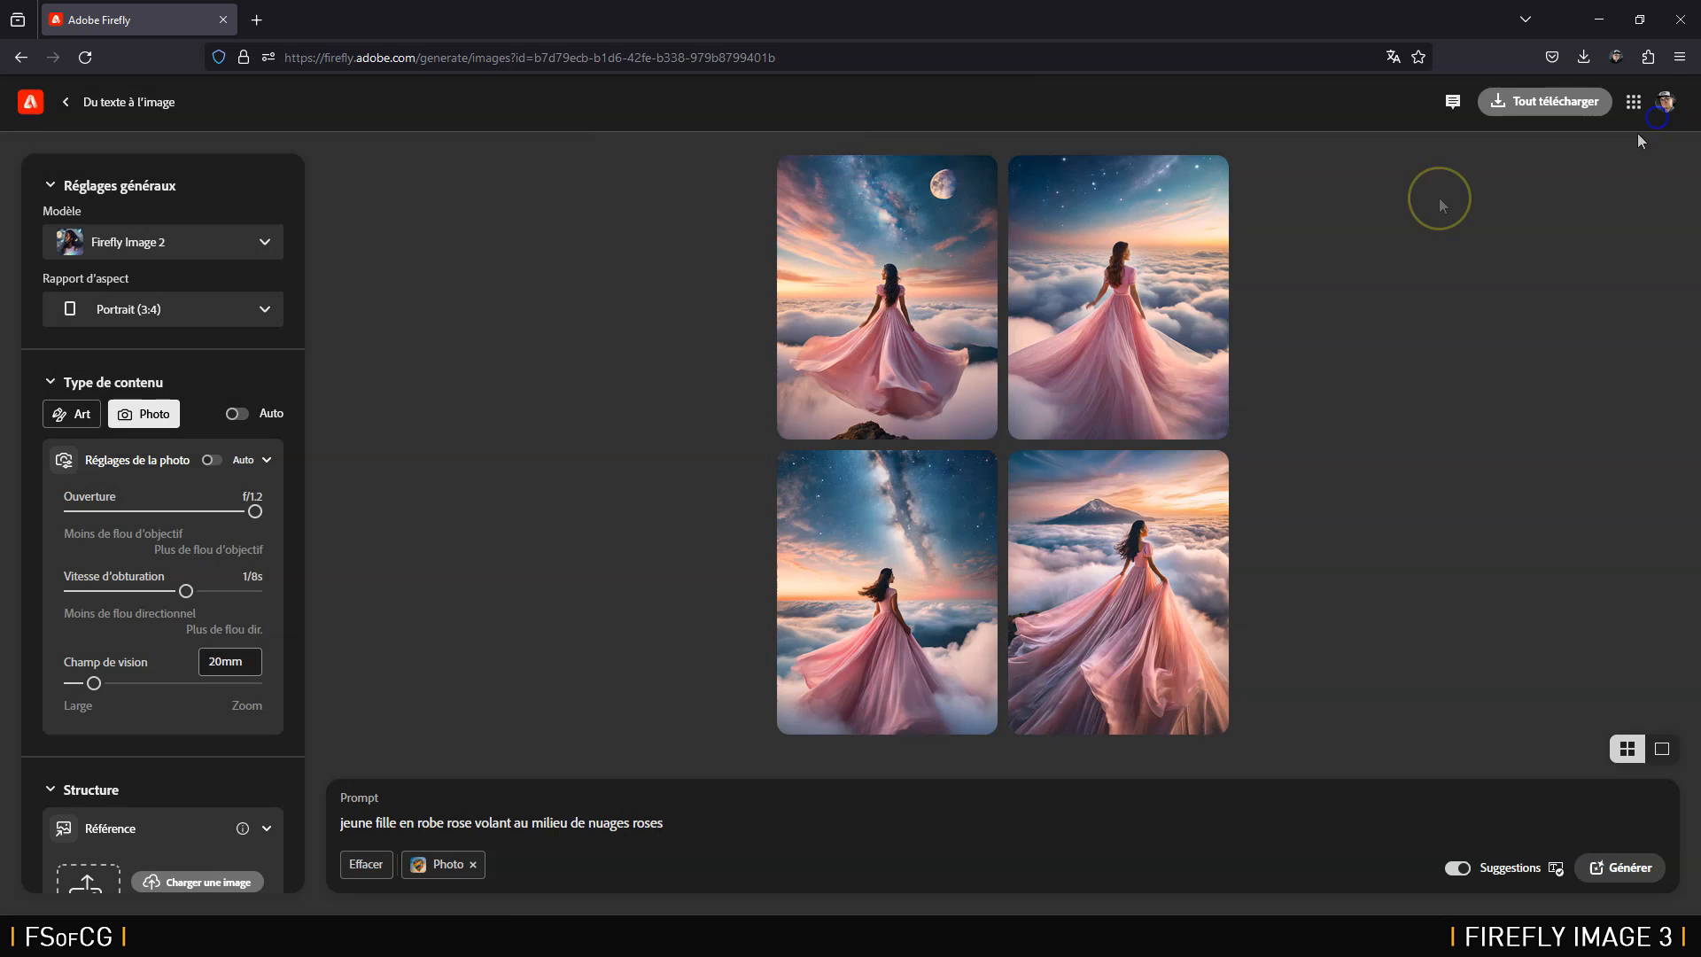
Step: Lower the Intensité visuelle style setting to about three quarters of its range and regenerate the photo images
drag(301, 341, 341, 615)
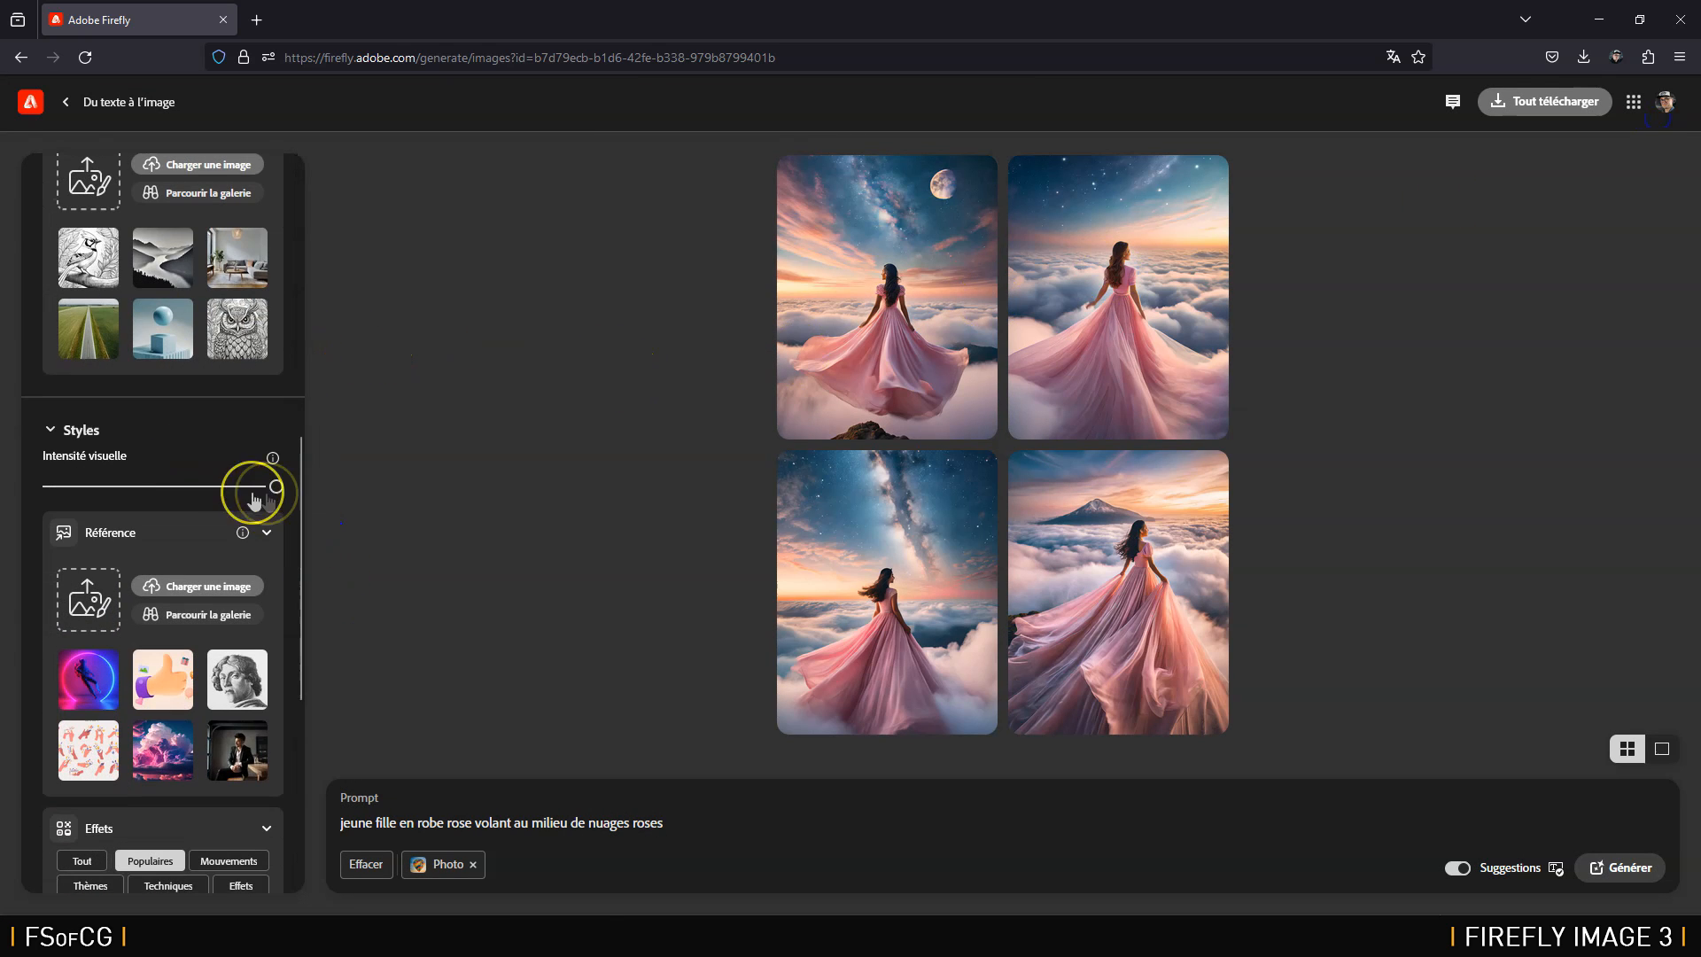
drag(267, 493, 251, 494)
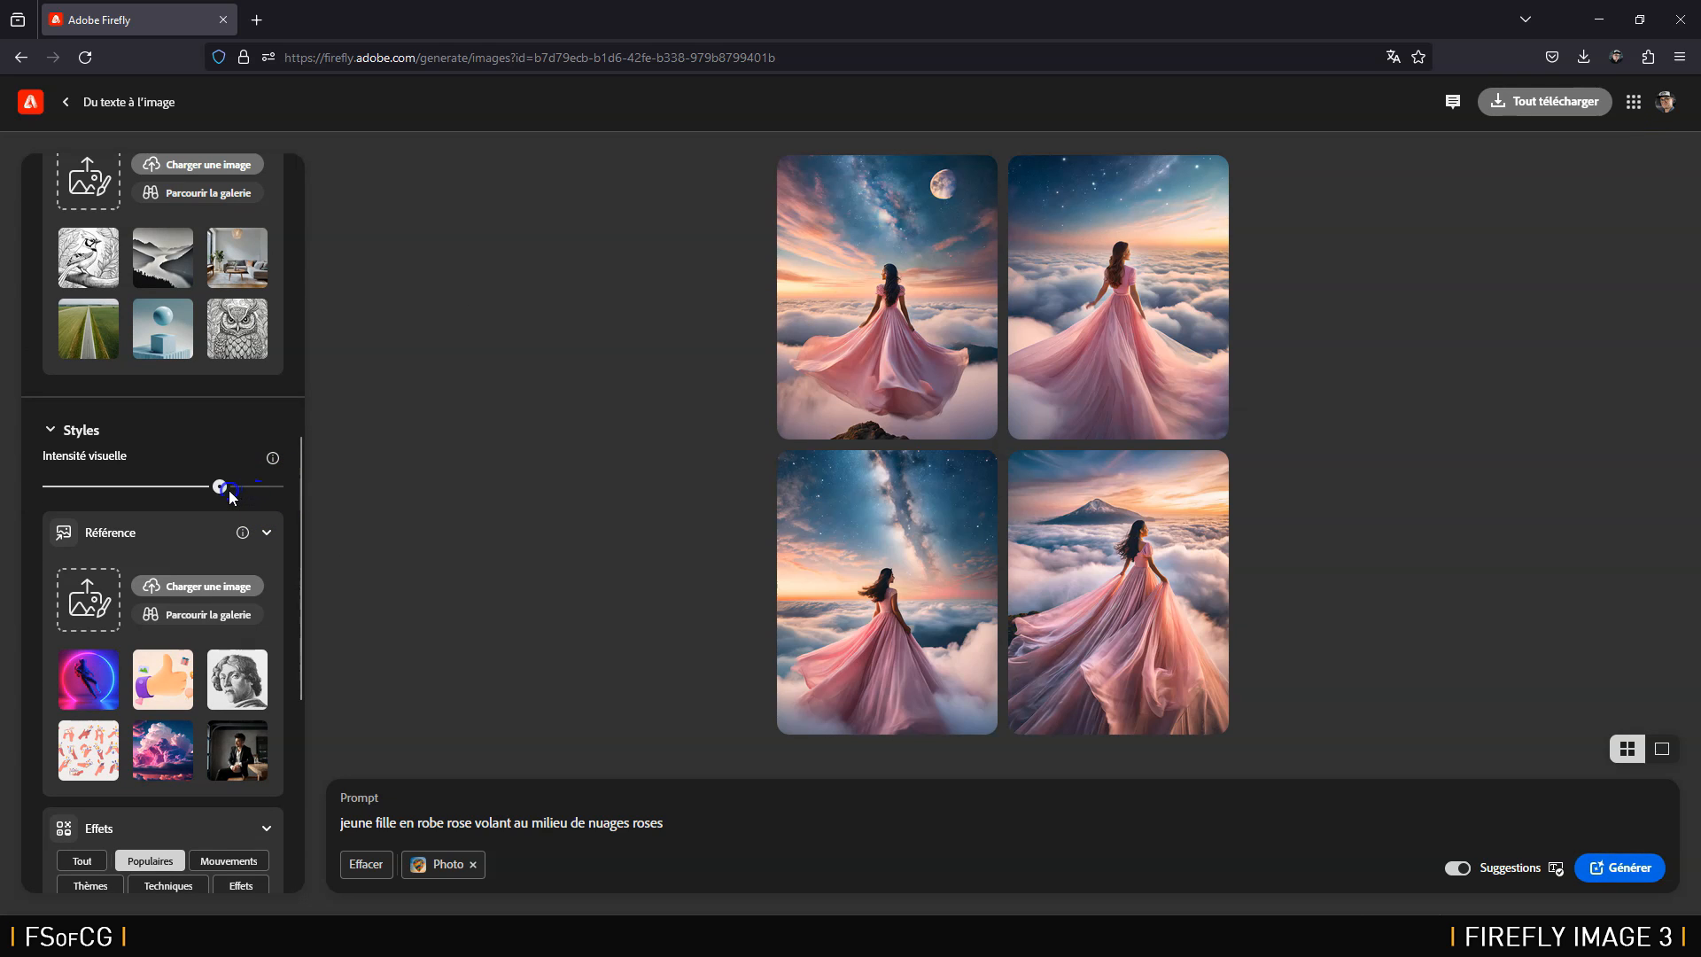
click(1631, 870)
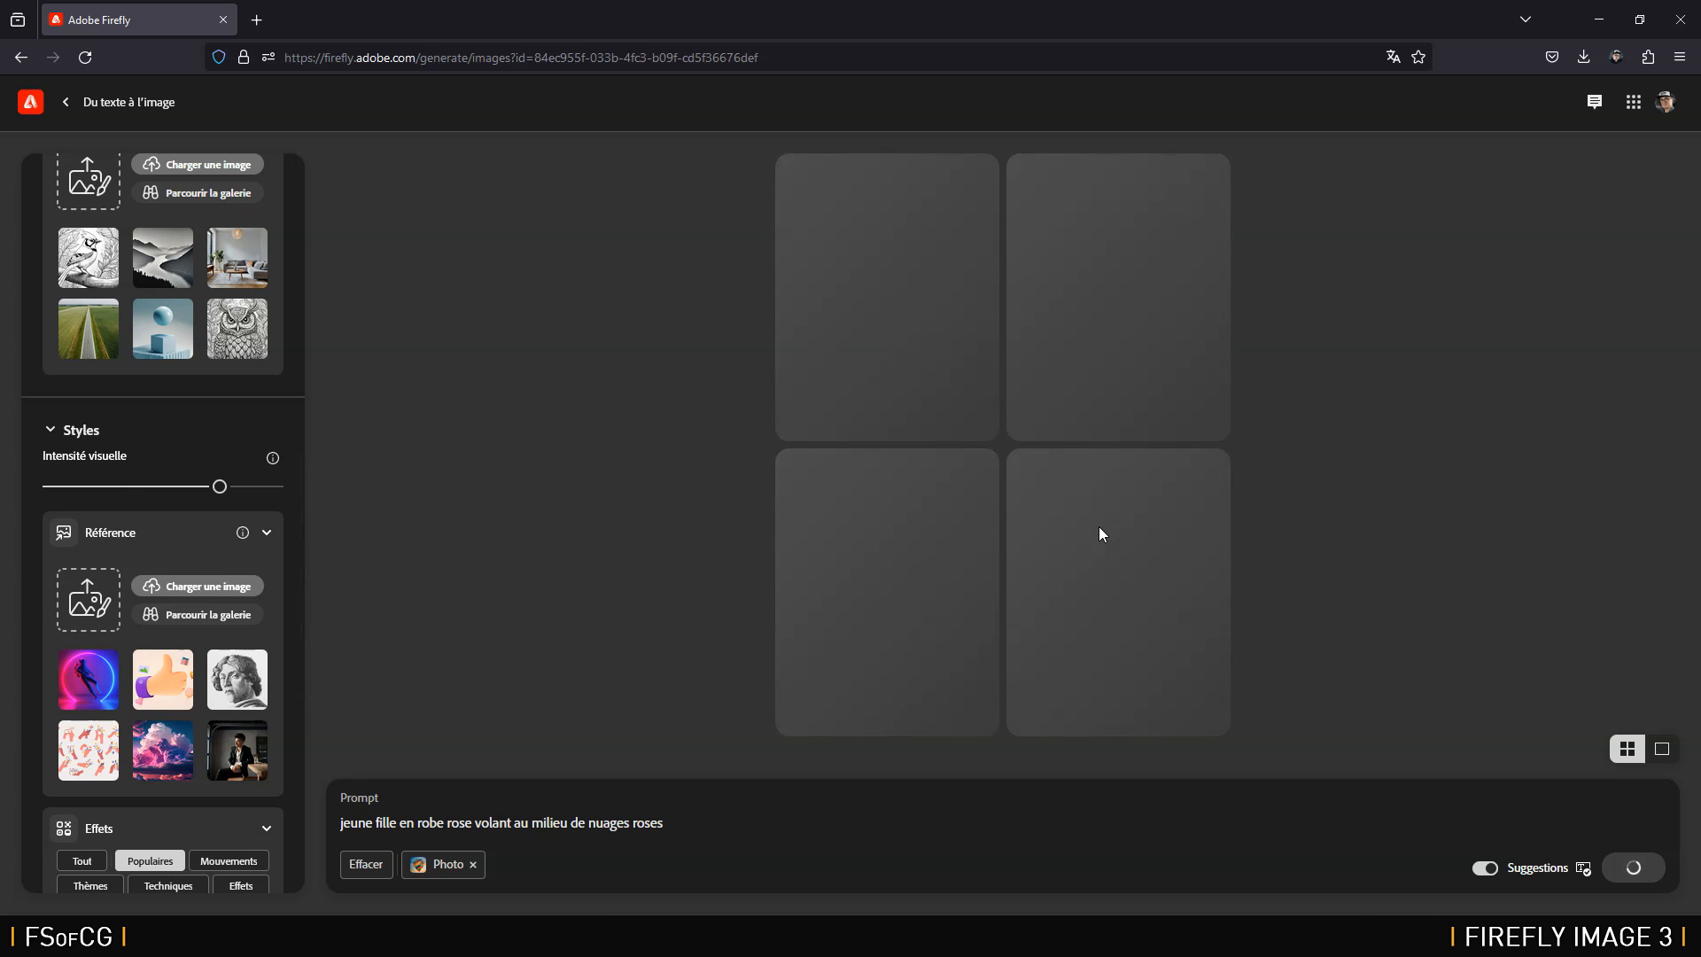
Step: Compare the photo results made with reduced visual intensity enlarged, and return to the grid
click(903, 308)
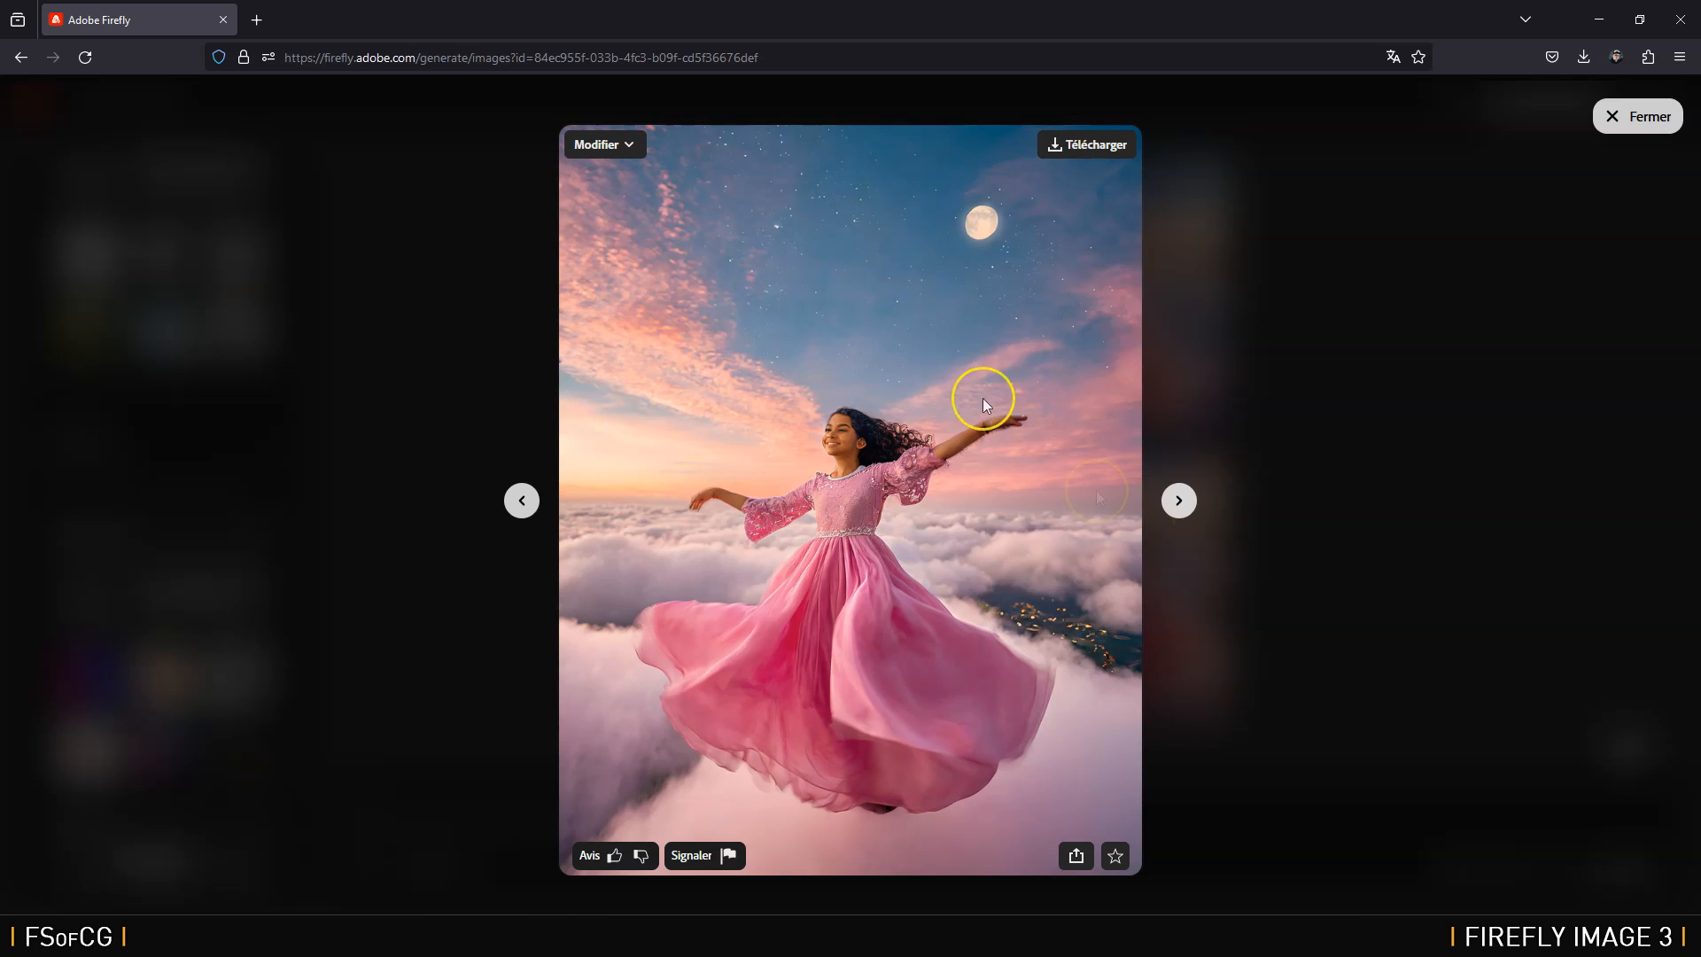
click(1187, 519)
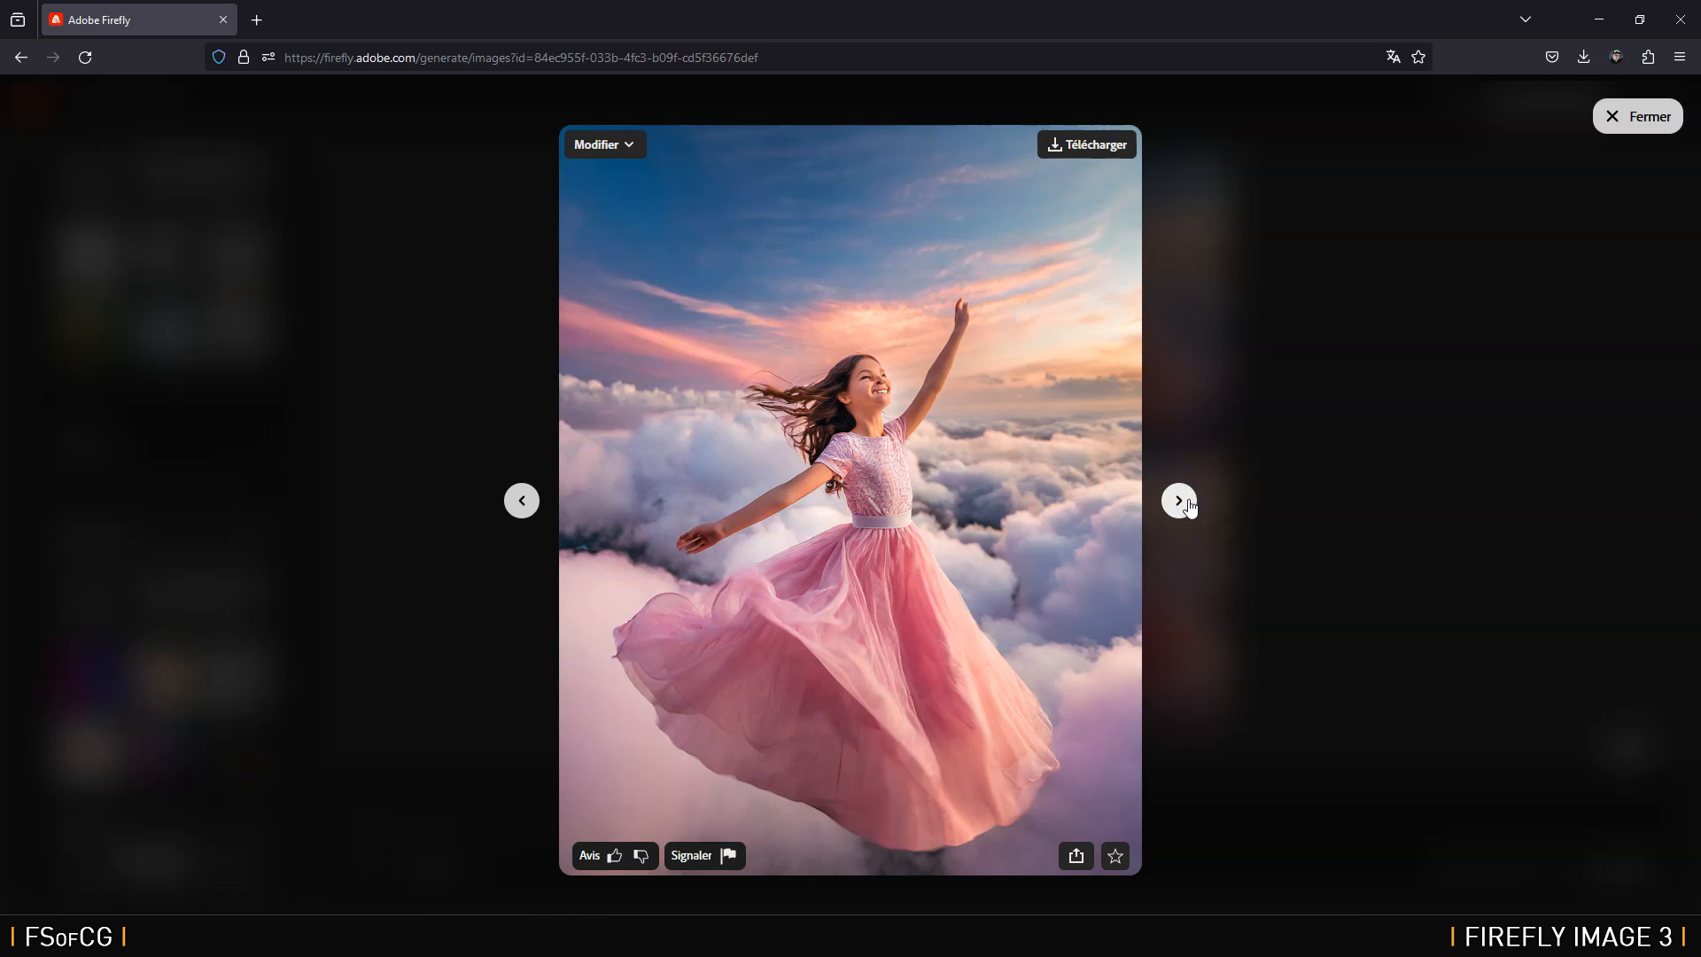
click(1179, 501)
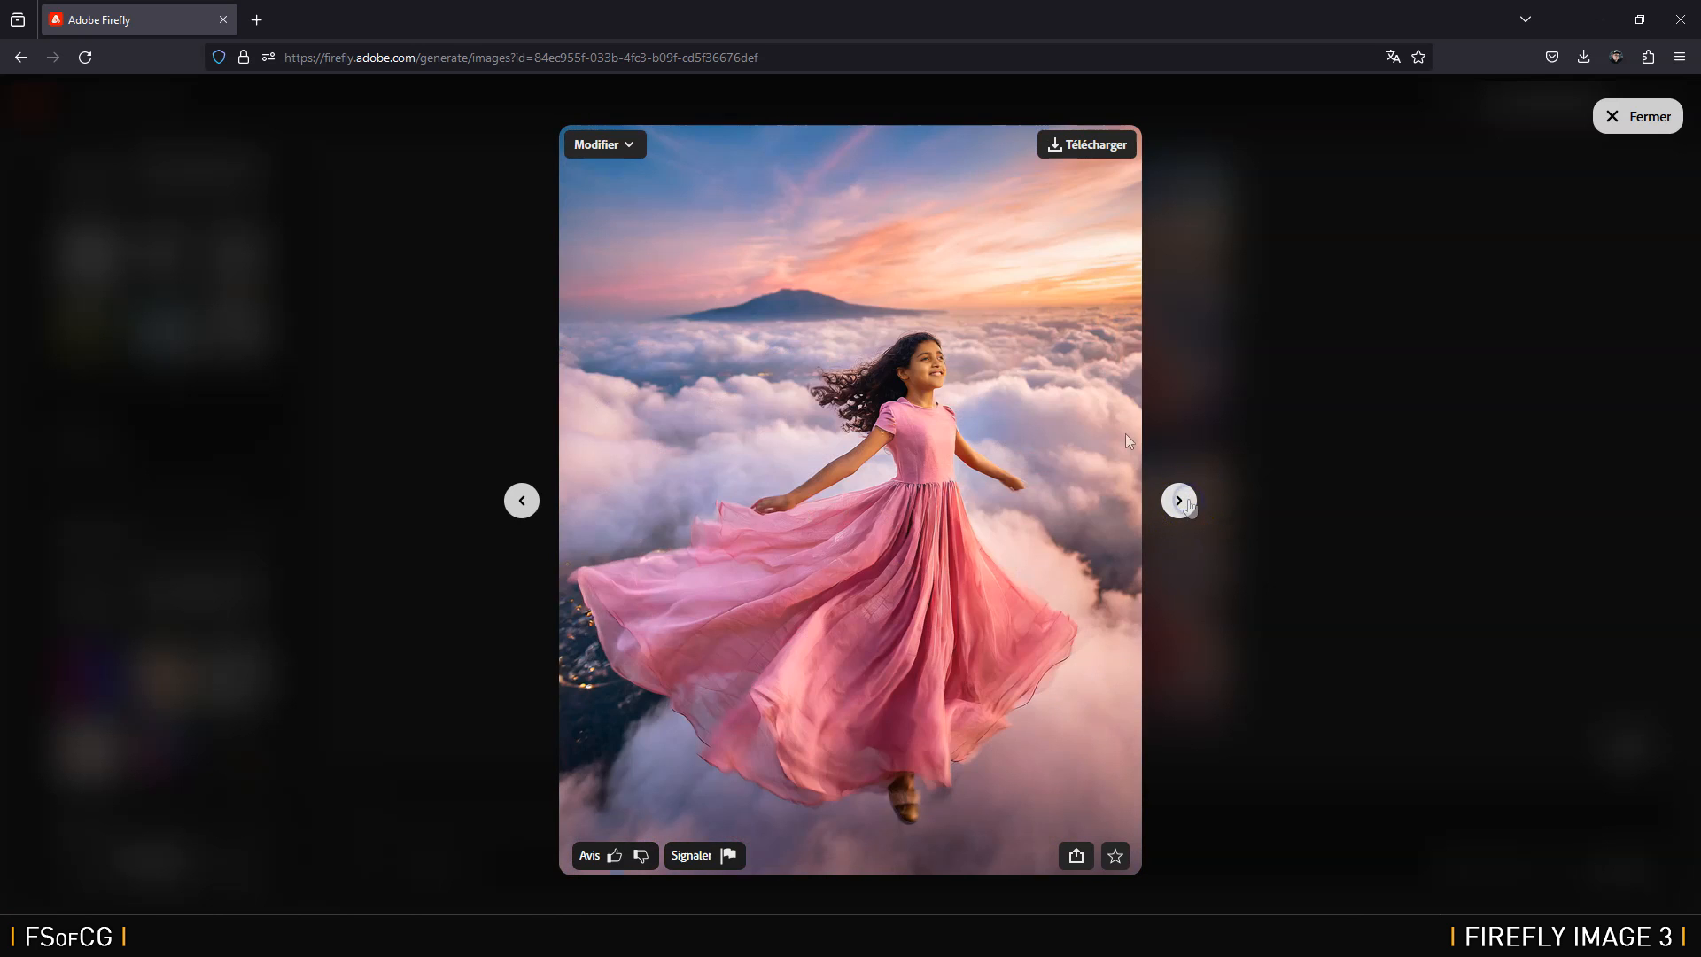
click(1610, 118)
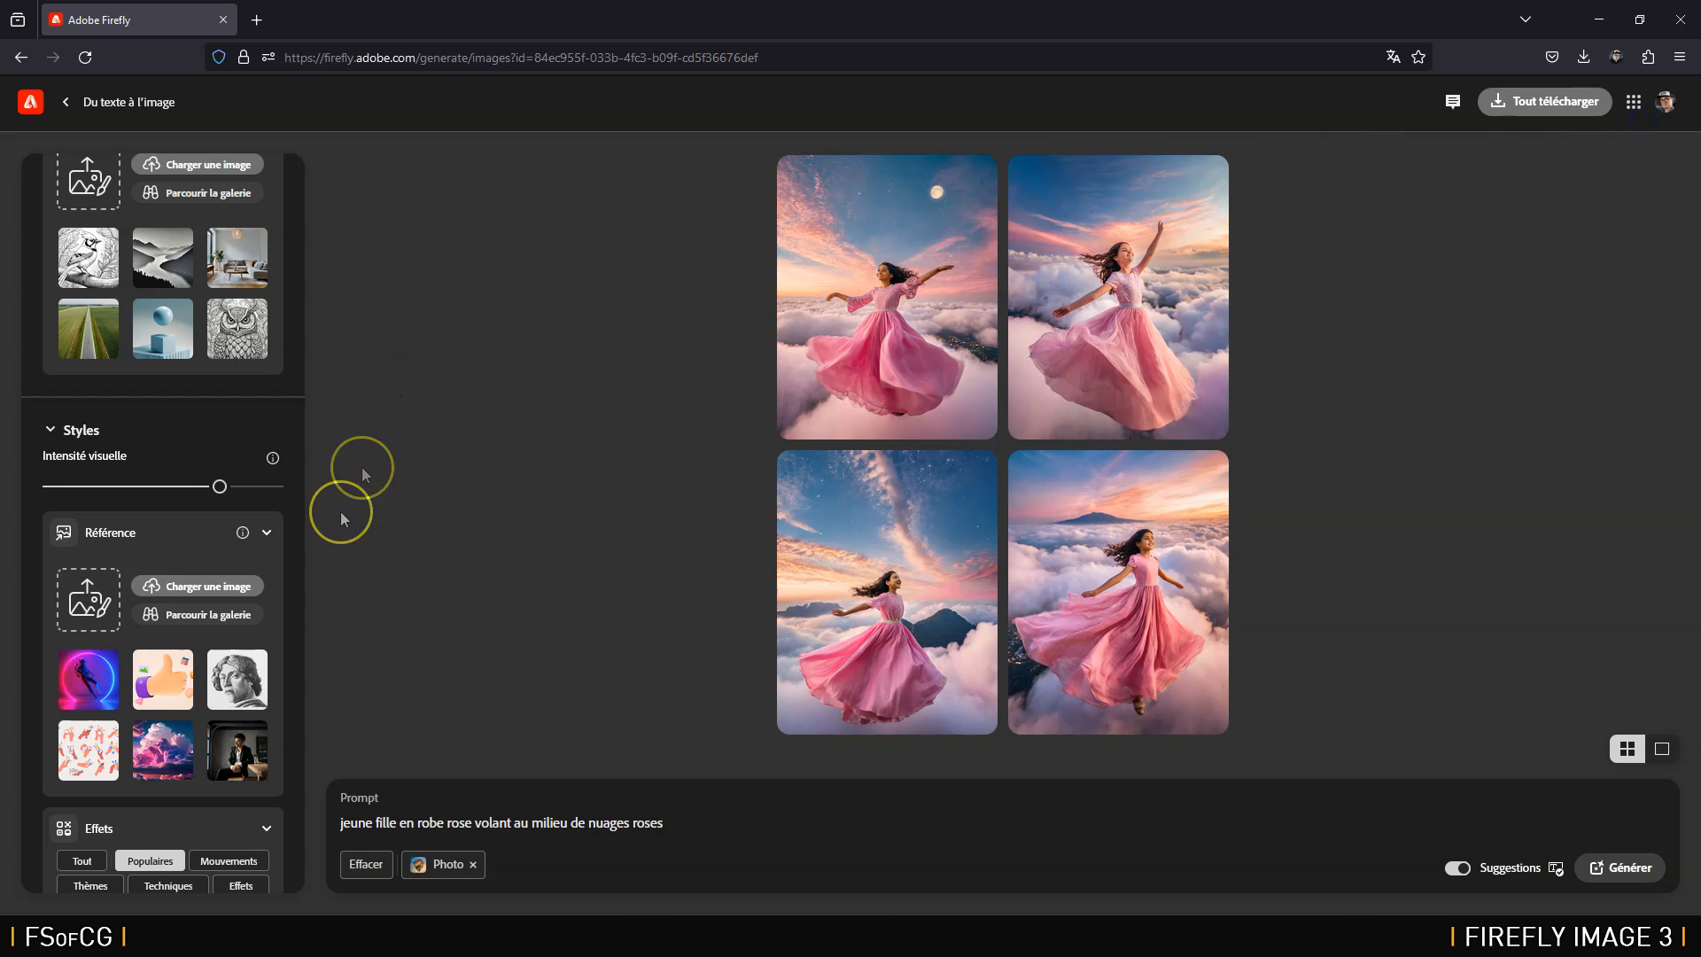
Step: Switch the generation model to Firefly Image 3 (aperçu)
drag(308, 572, 326, 250)
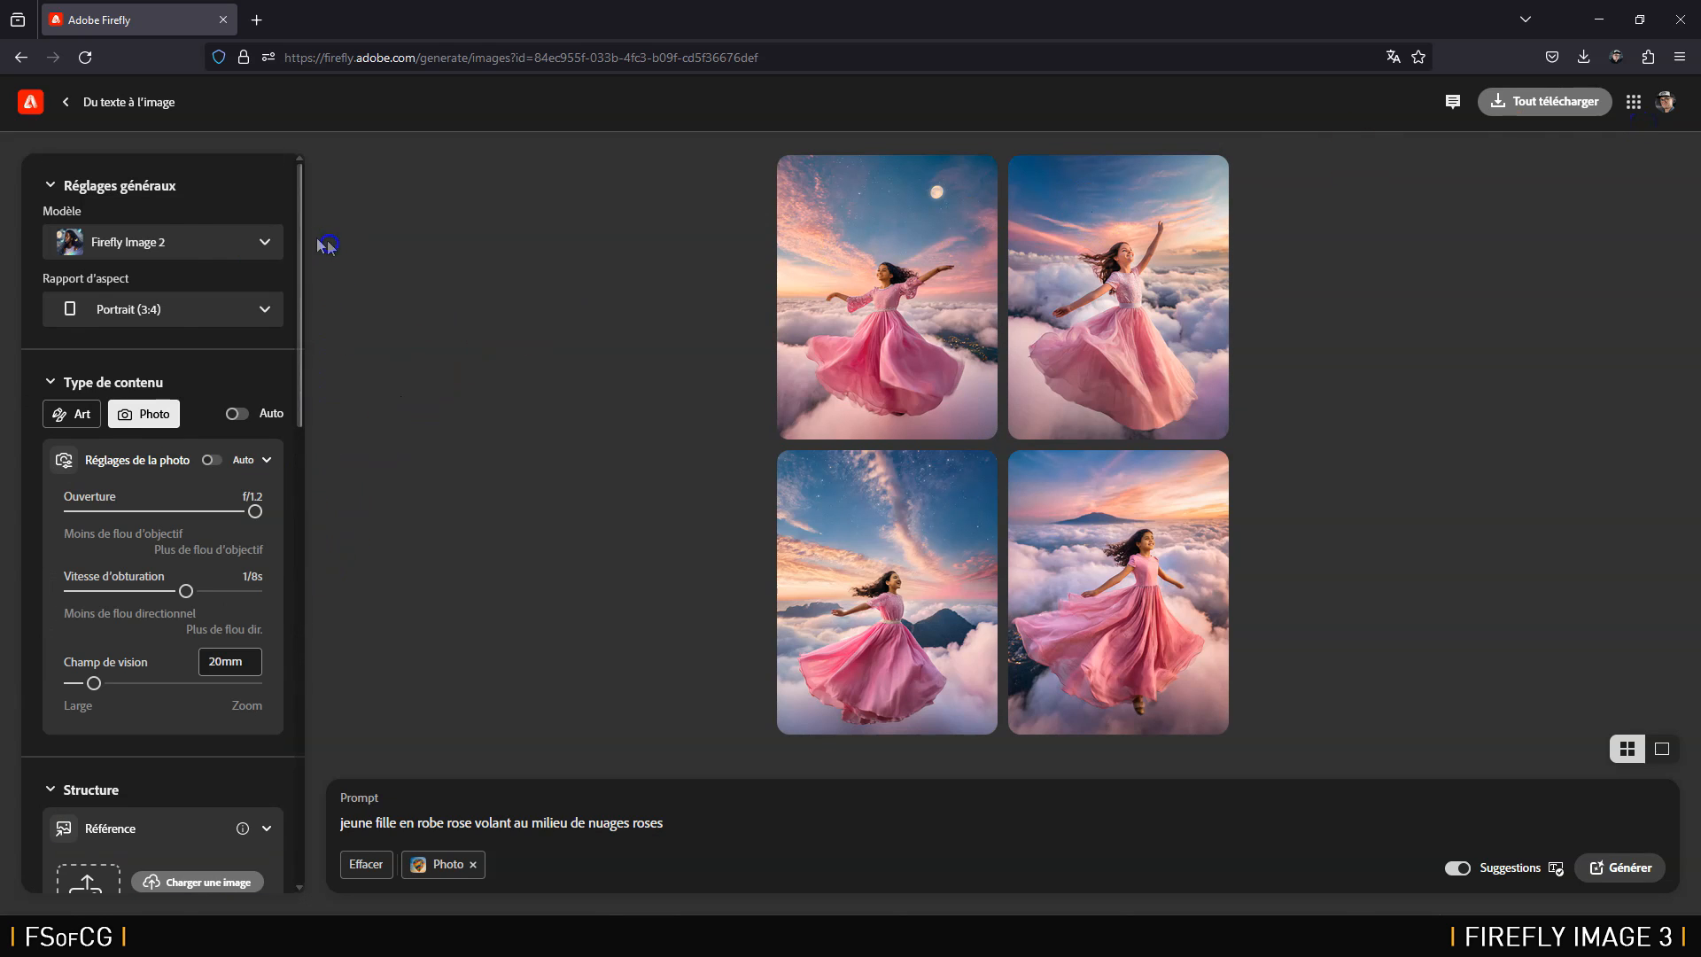
click(165, 243)
click(164, 292)
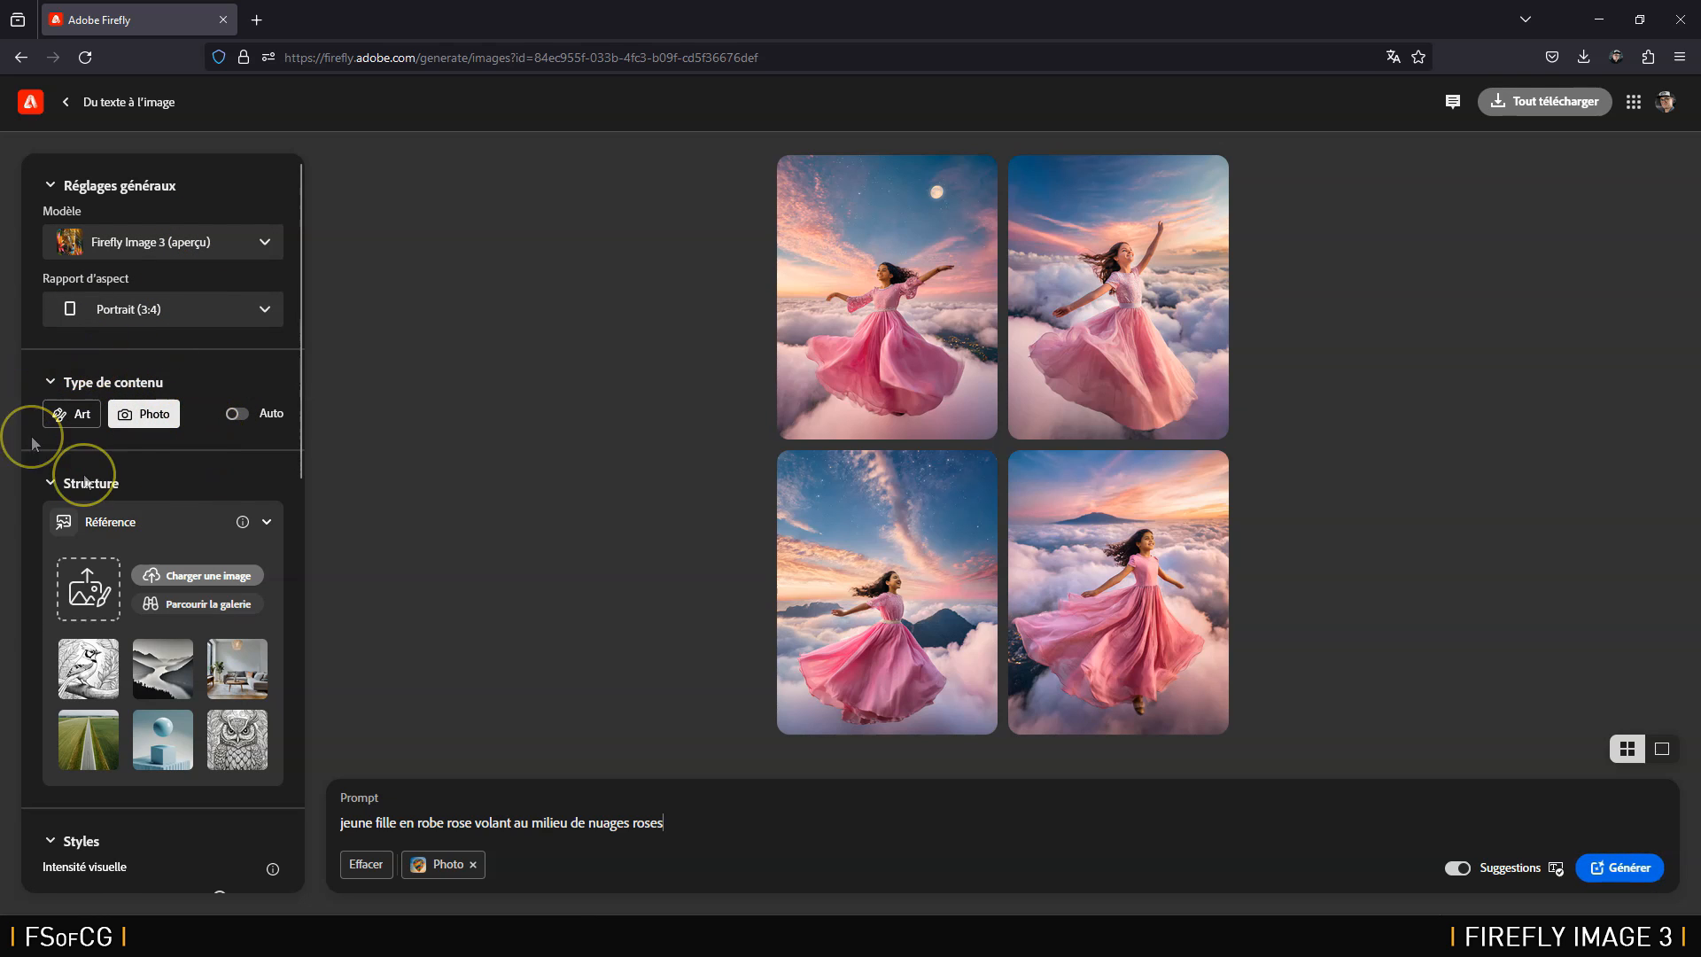
Step: Set the Angle de la caméra effect to Grand angle and regenerate the images
drag(303, 267, 319, 666)
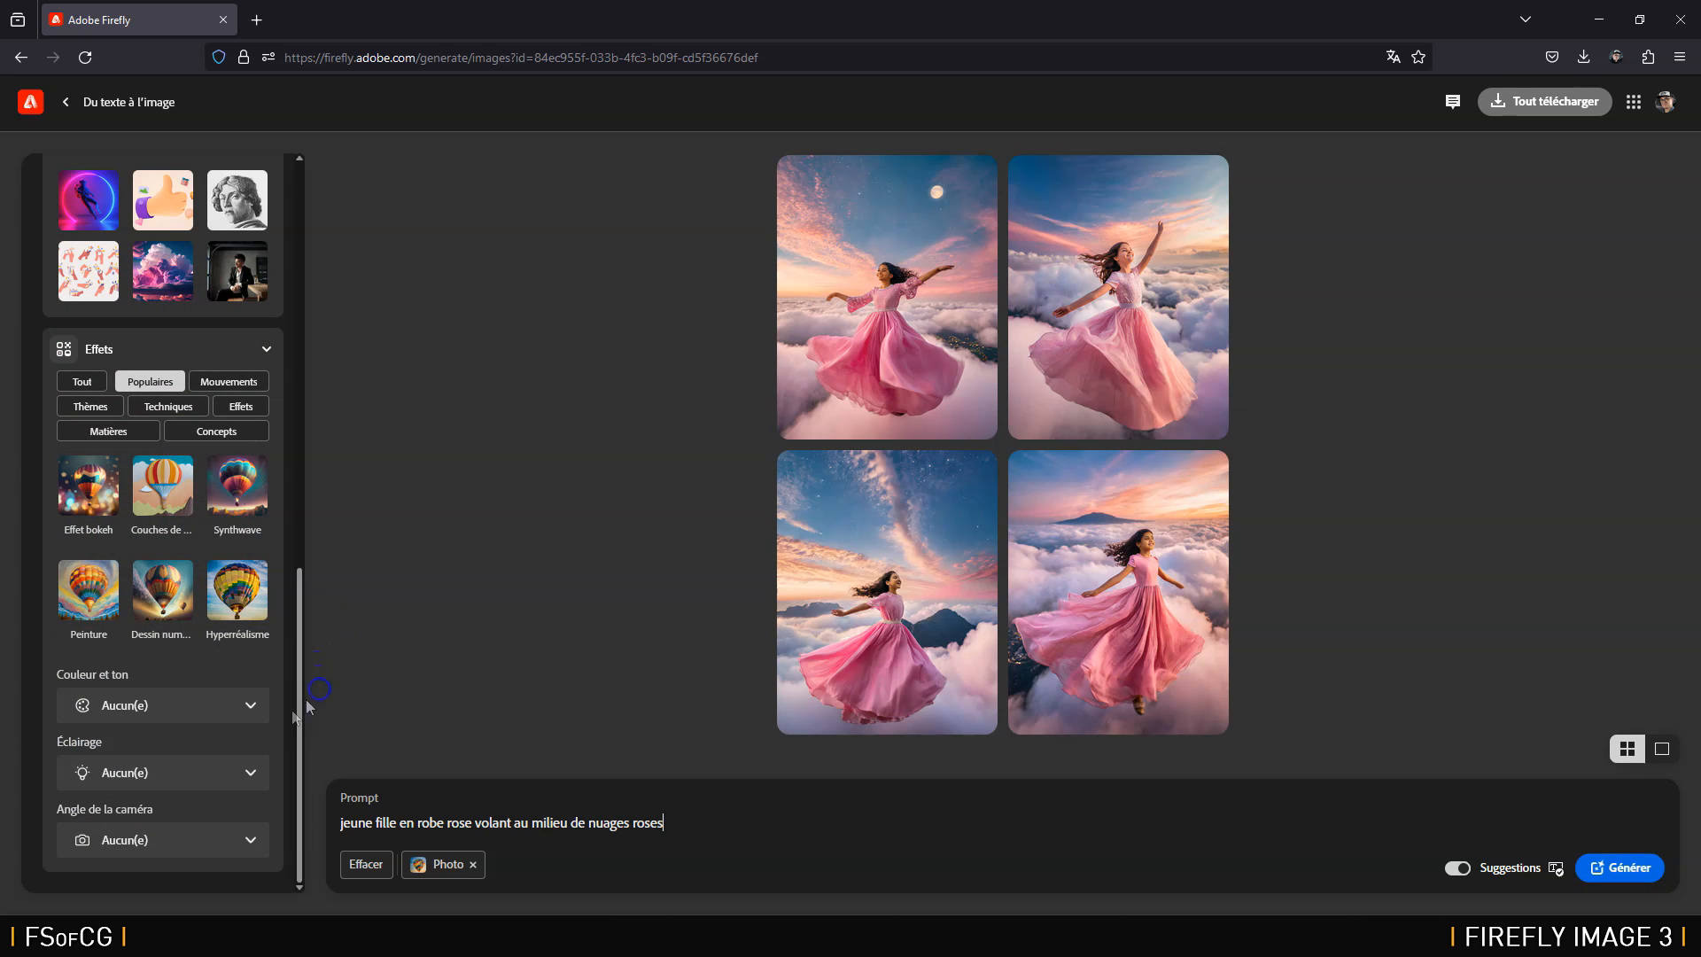
click(141, 834)
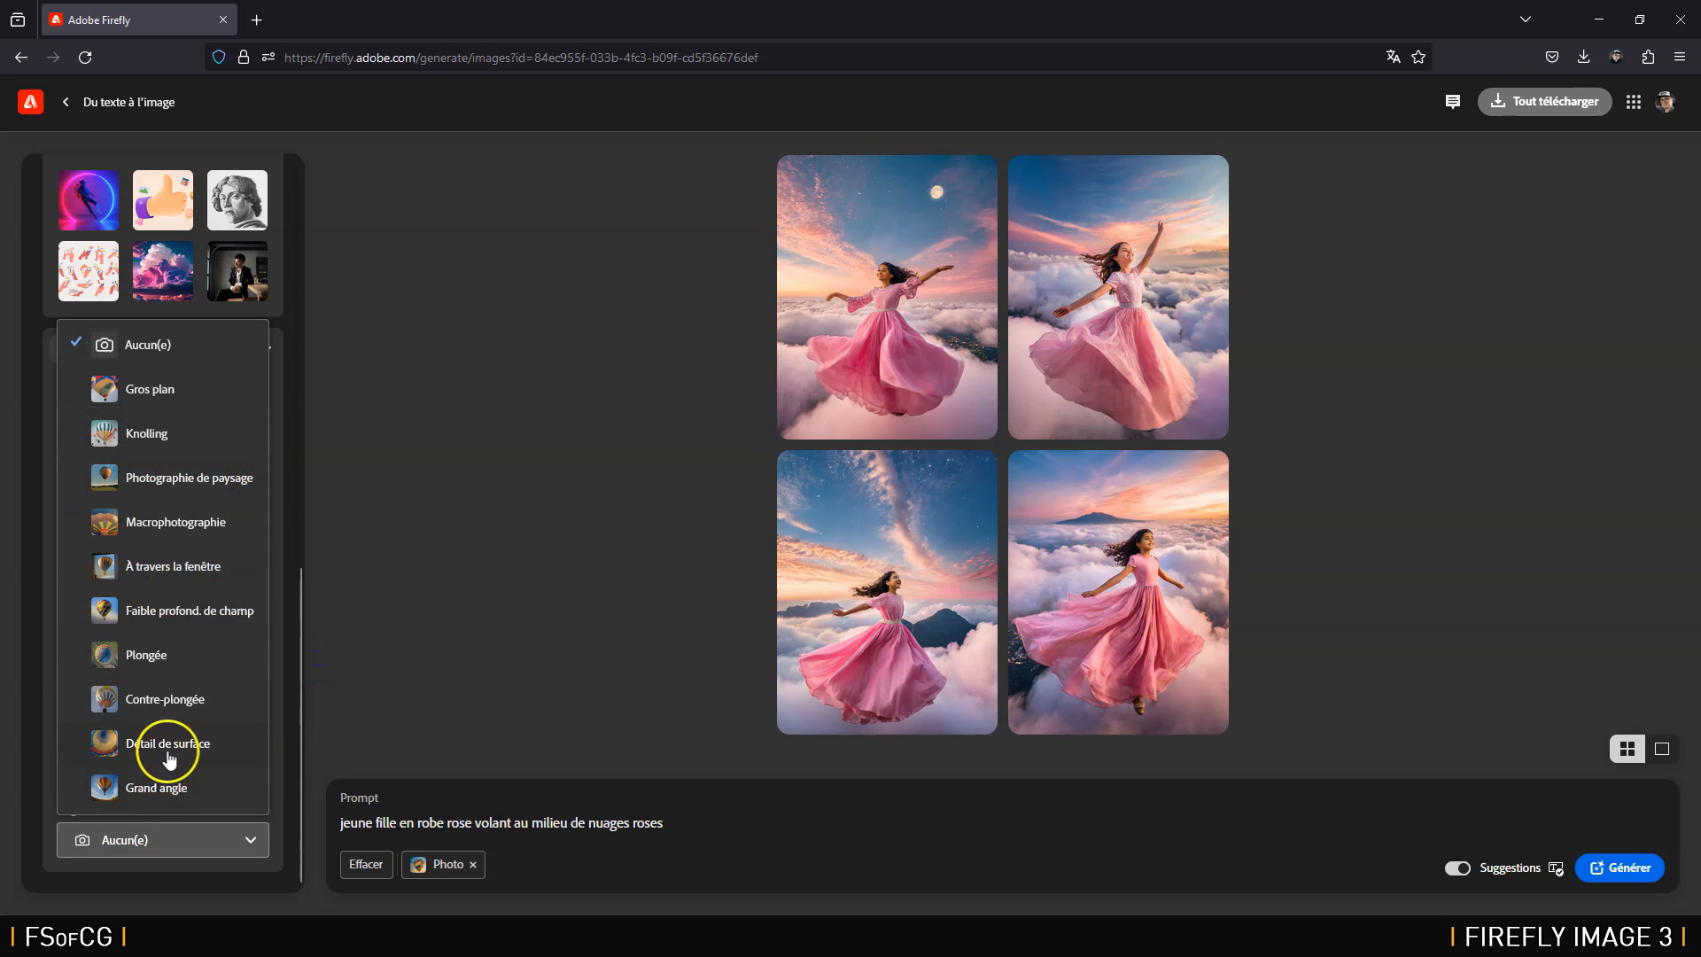
click(169, 789)
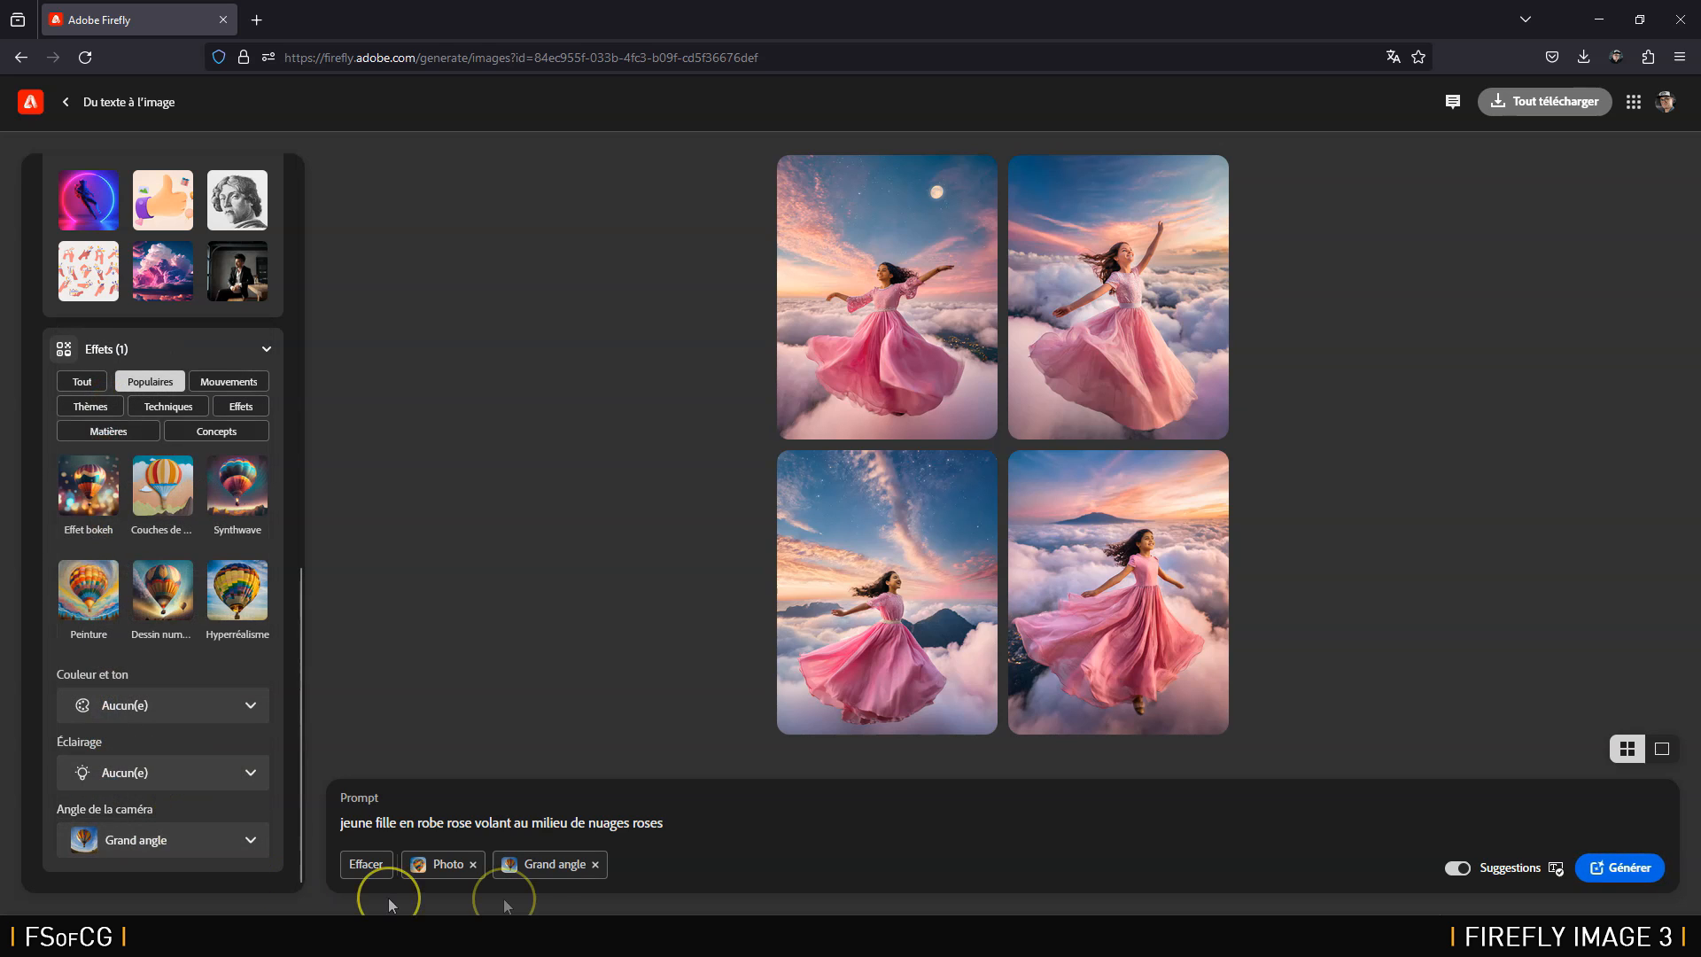
click(1630, 866)
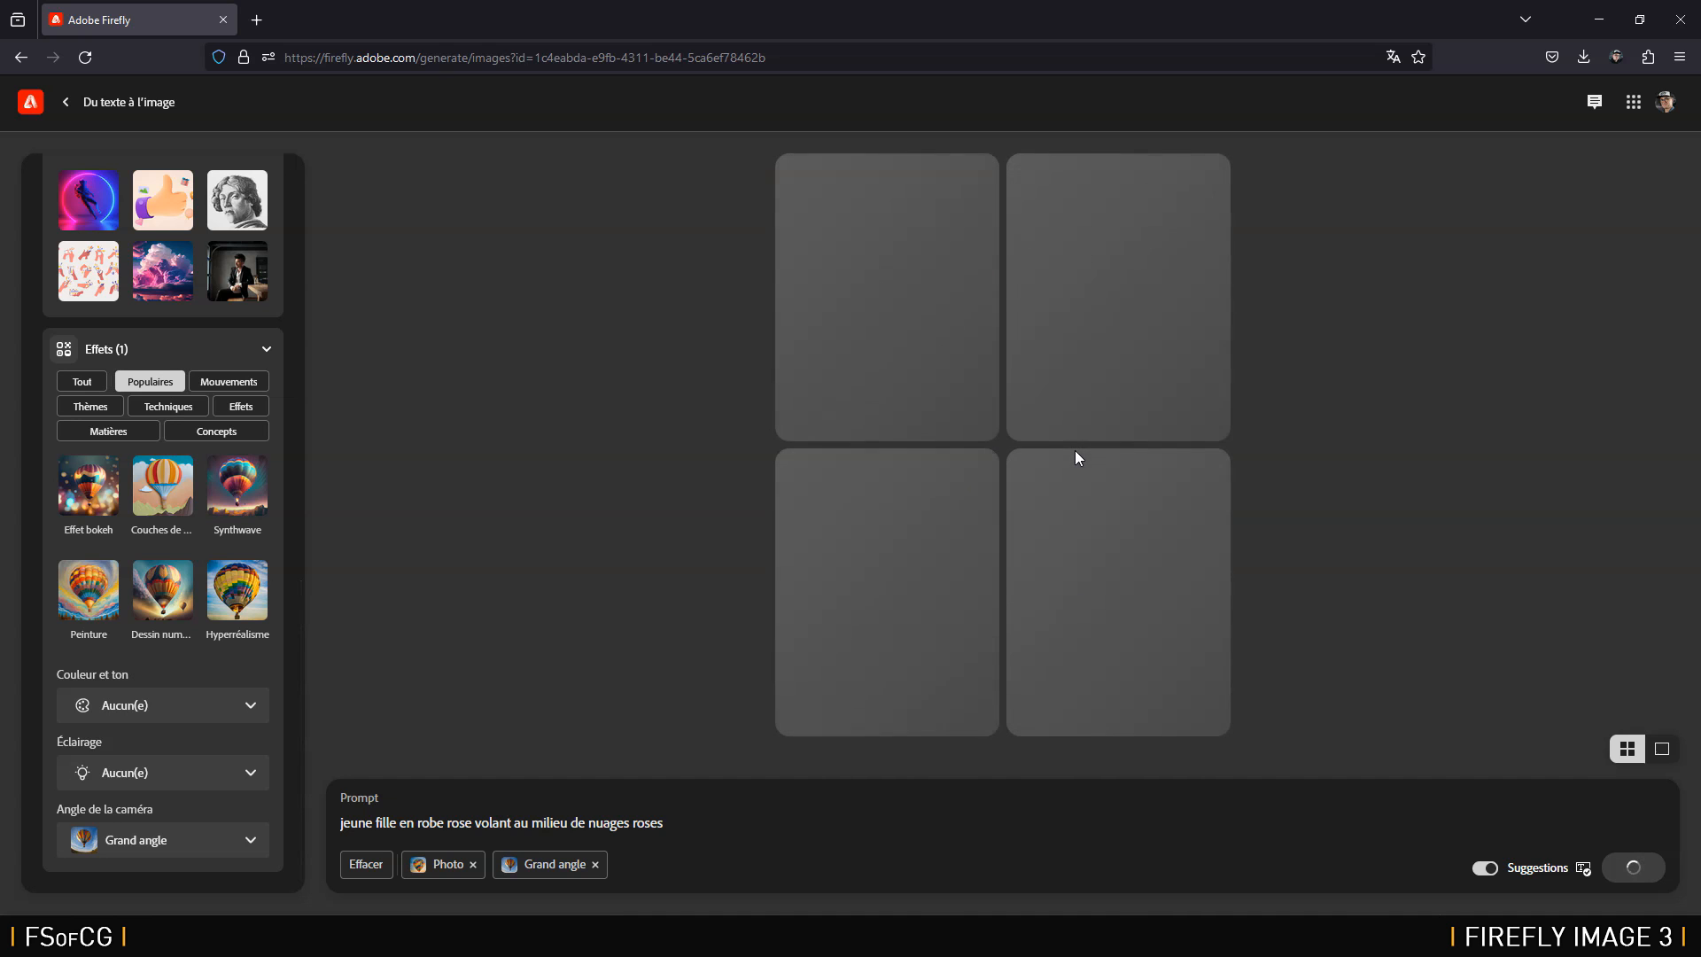
Step: Compare the four wide-angle Firefly Image 3 results enlarged, and return to the grid
click(879, 280)
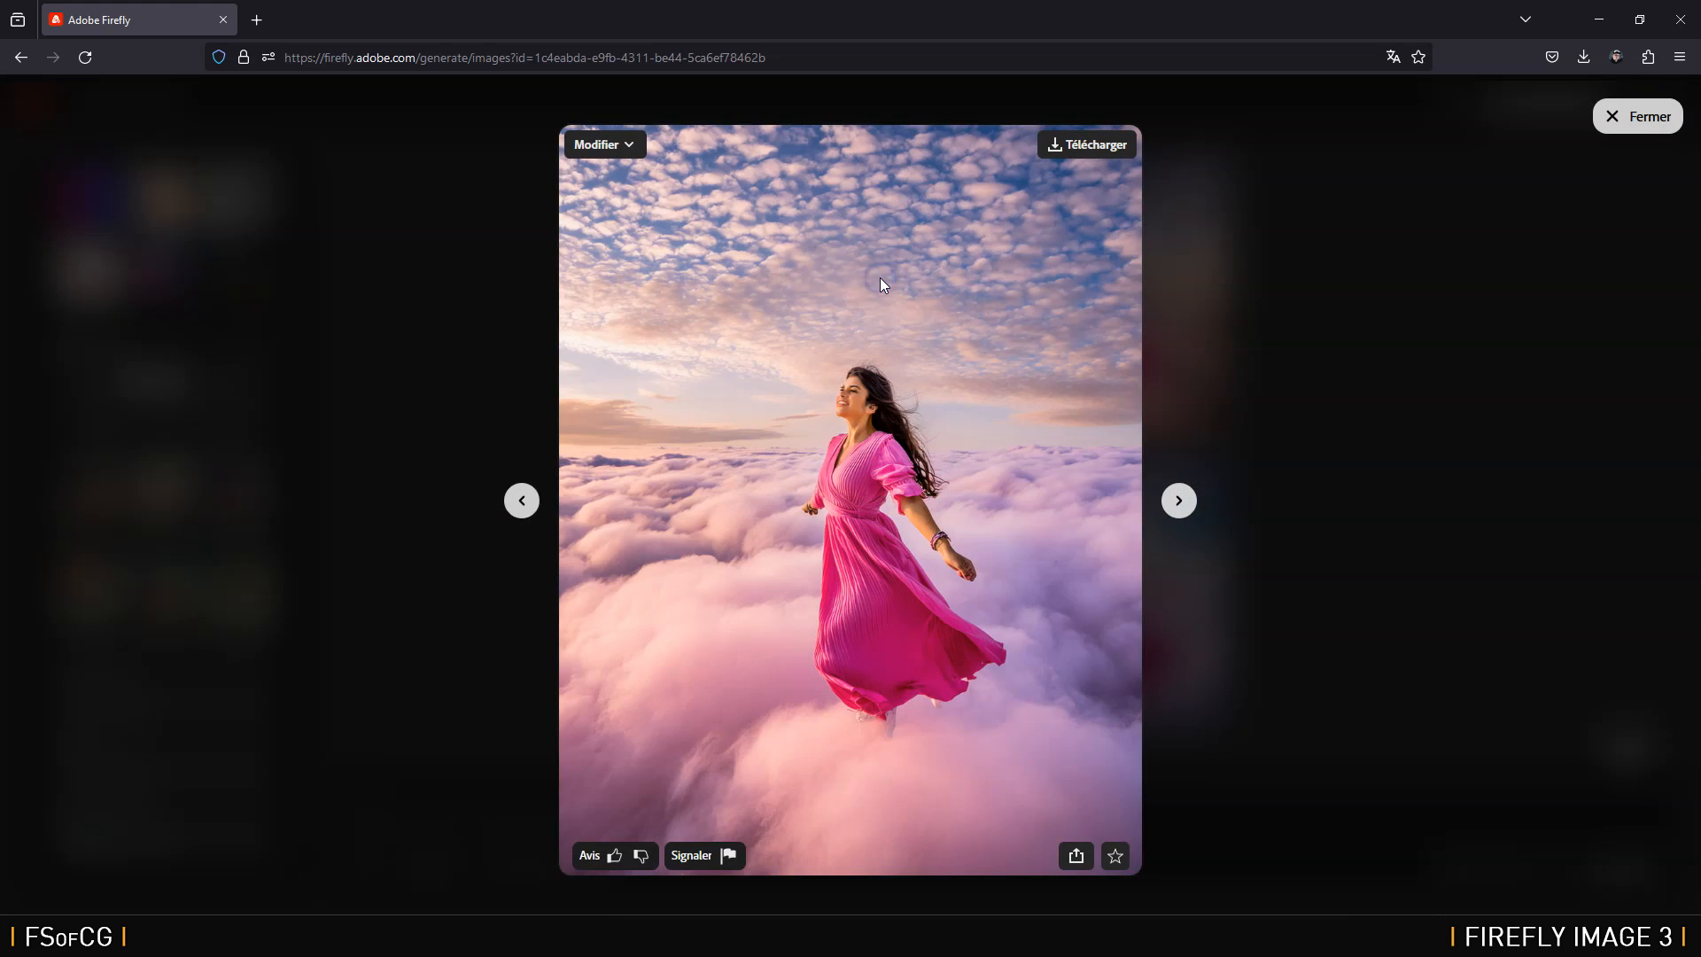
click(1175, 502)
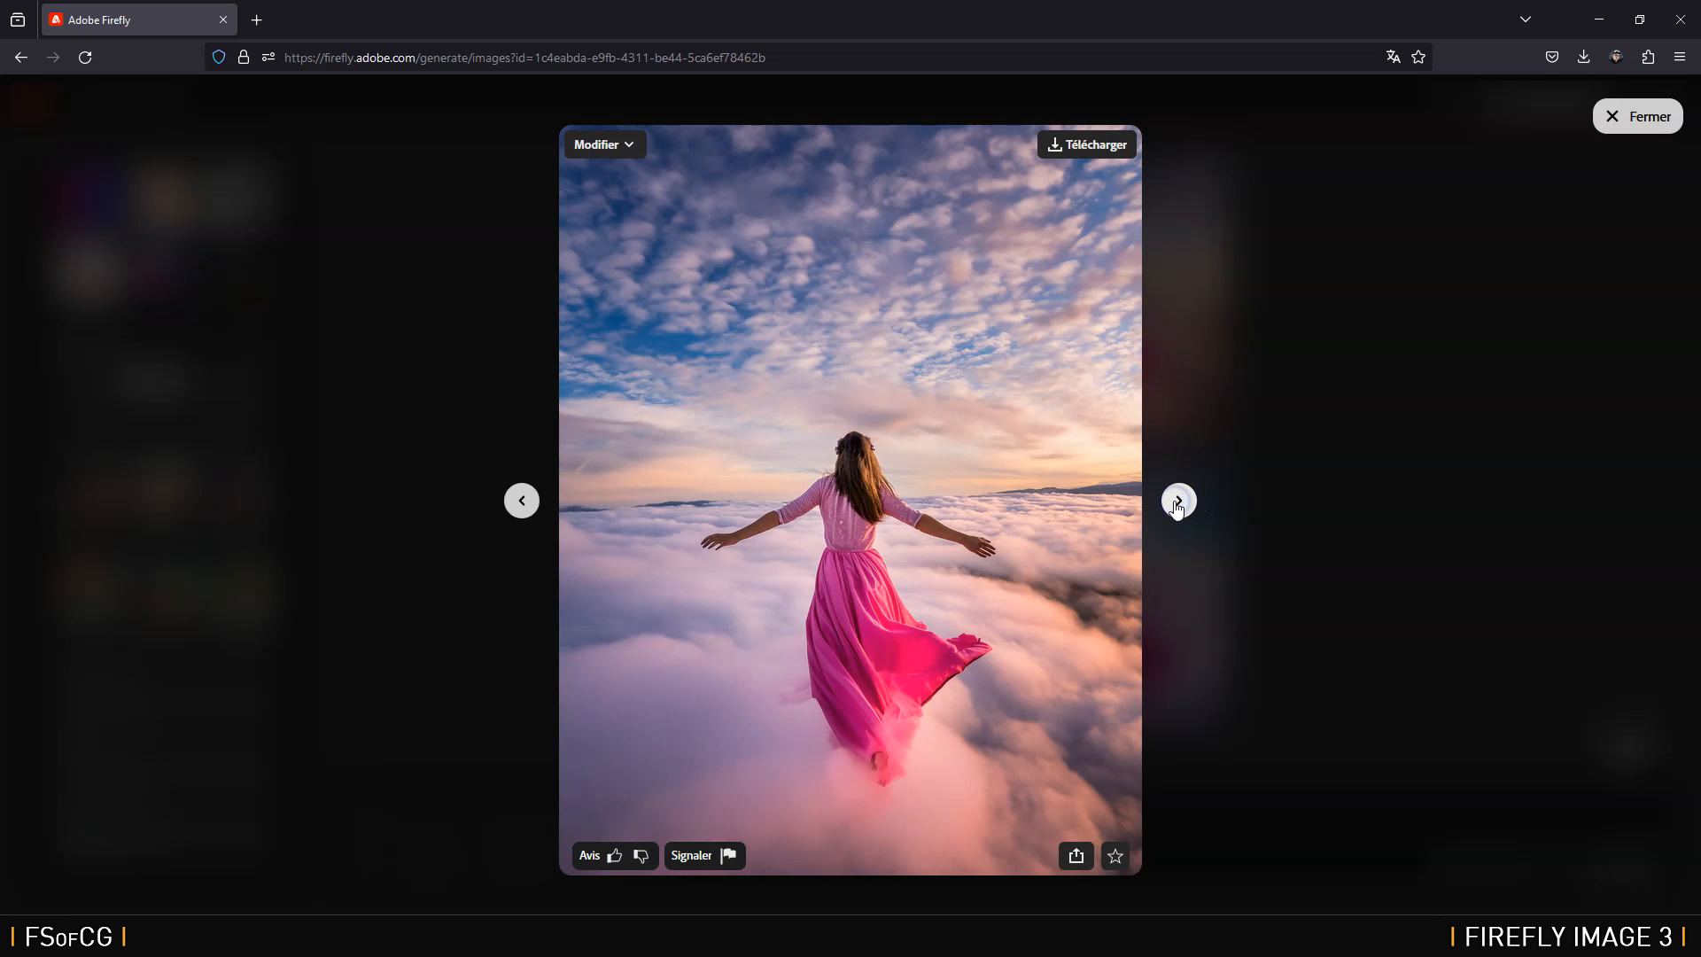
click(1177, 502)
click(1177, 502)
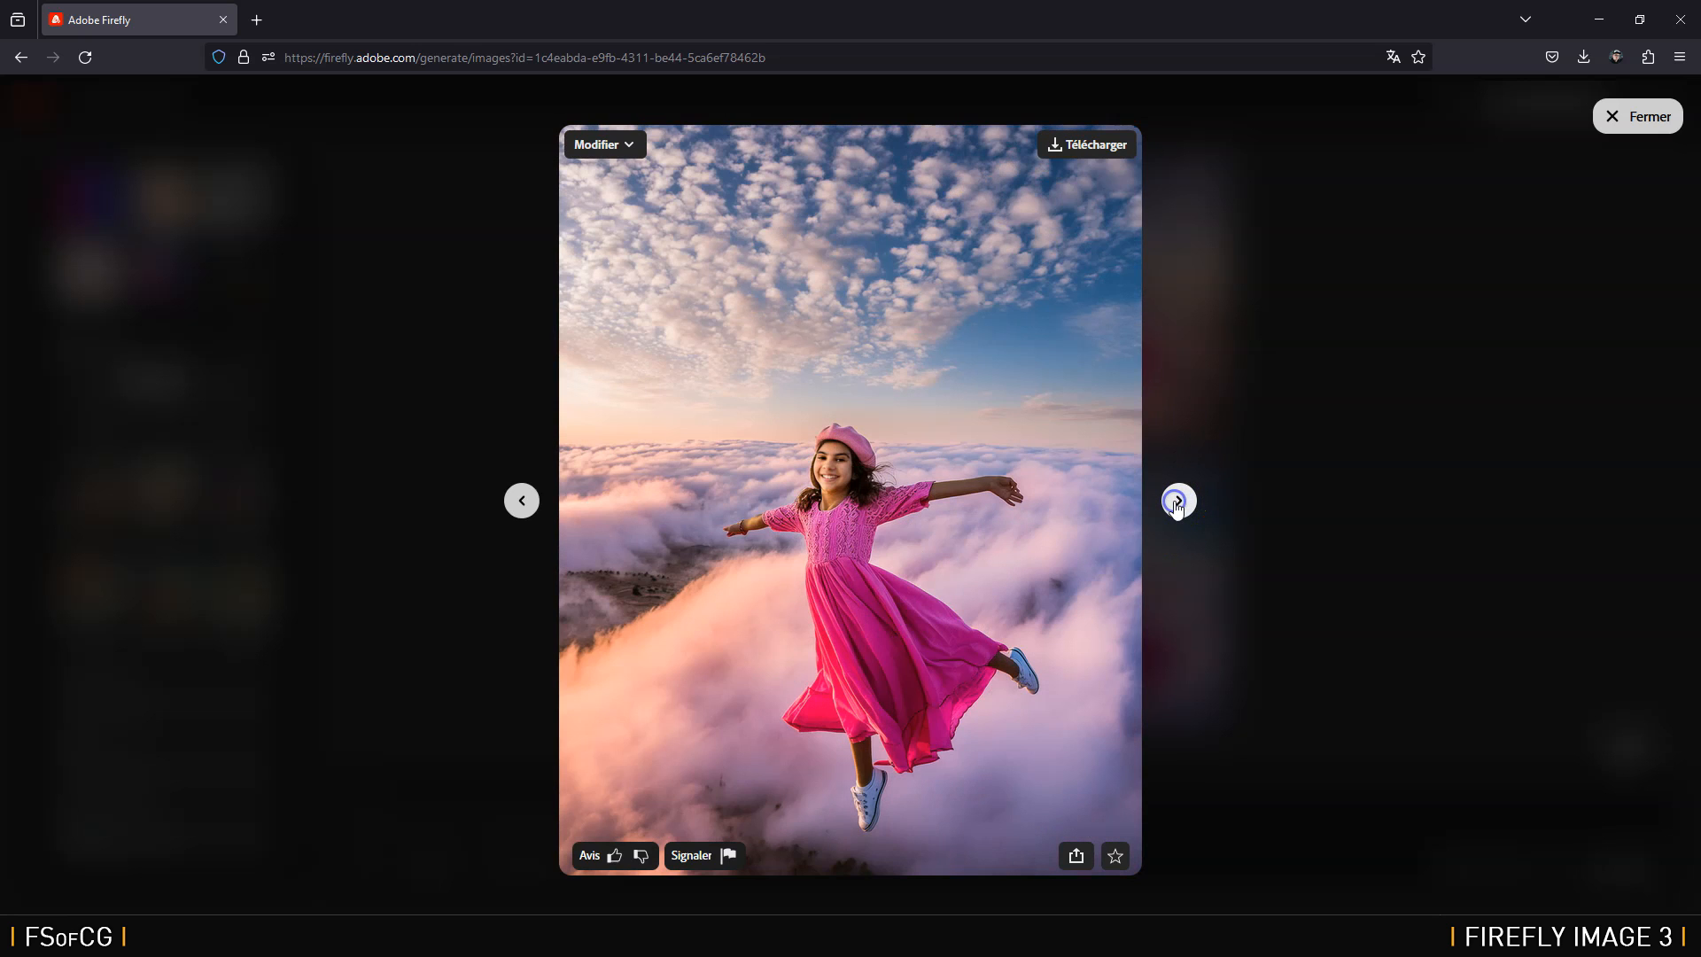
click(1177, 503)
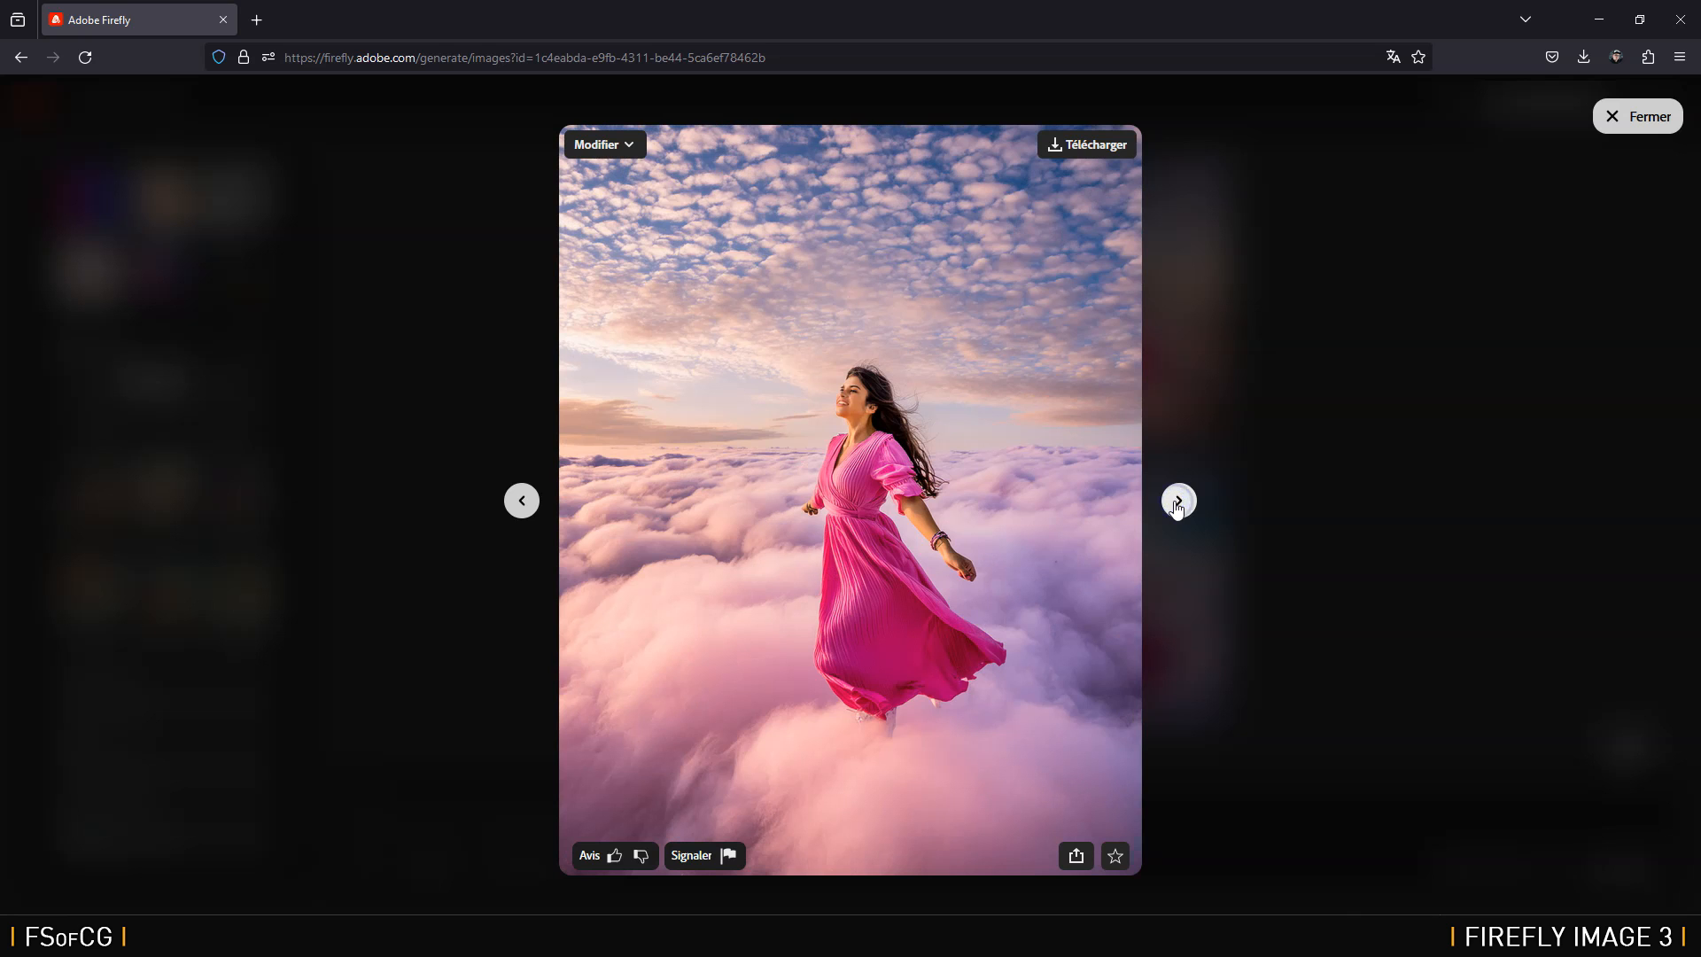
click(1638, 116)
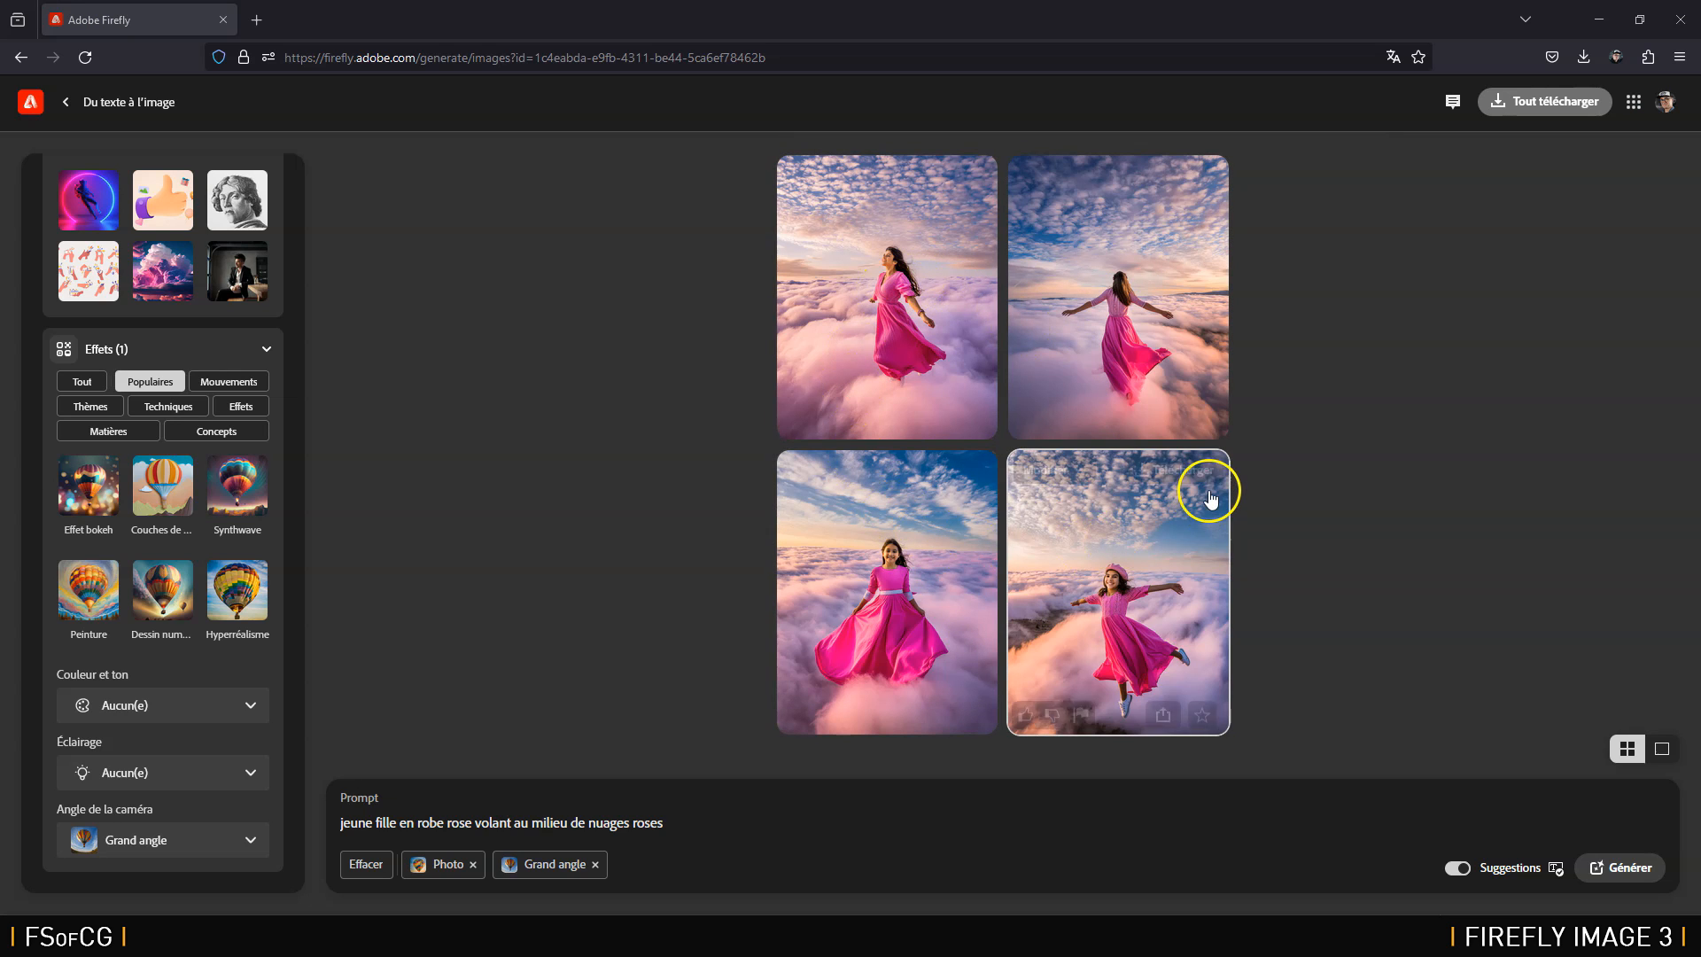
Step: Review the style settings, then open the structure reference gallery and look through its Abstraction, Photographie and Dessin au trait images
scroll(266, 301, up, 8)
scroll(292, 346, up, 4)
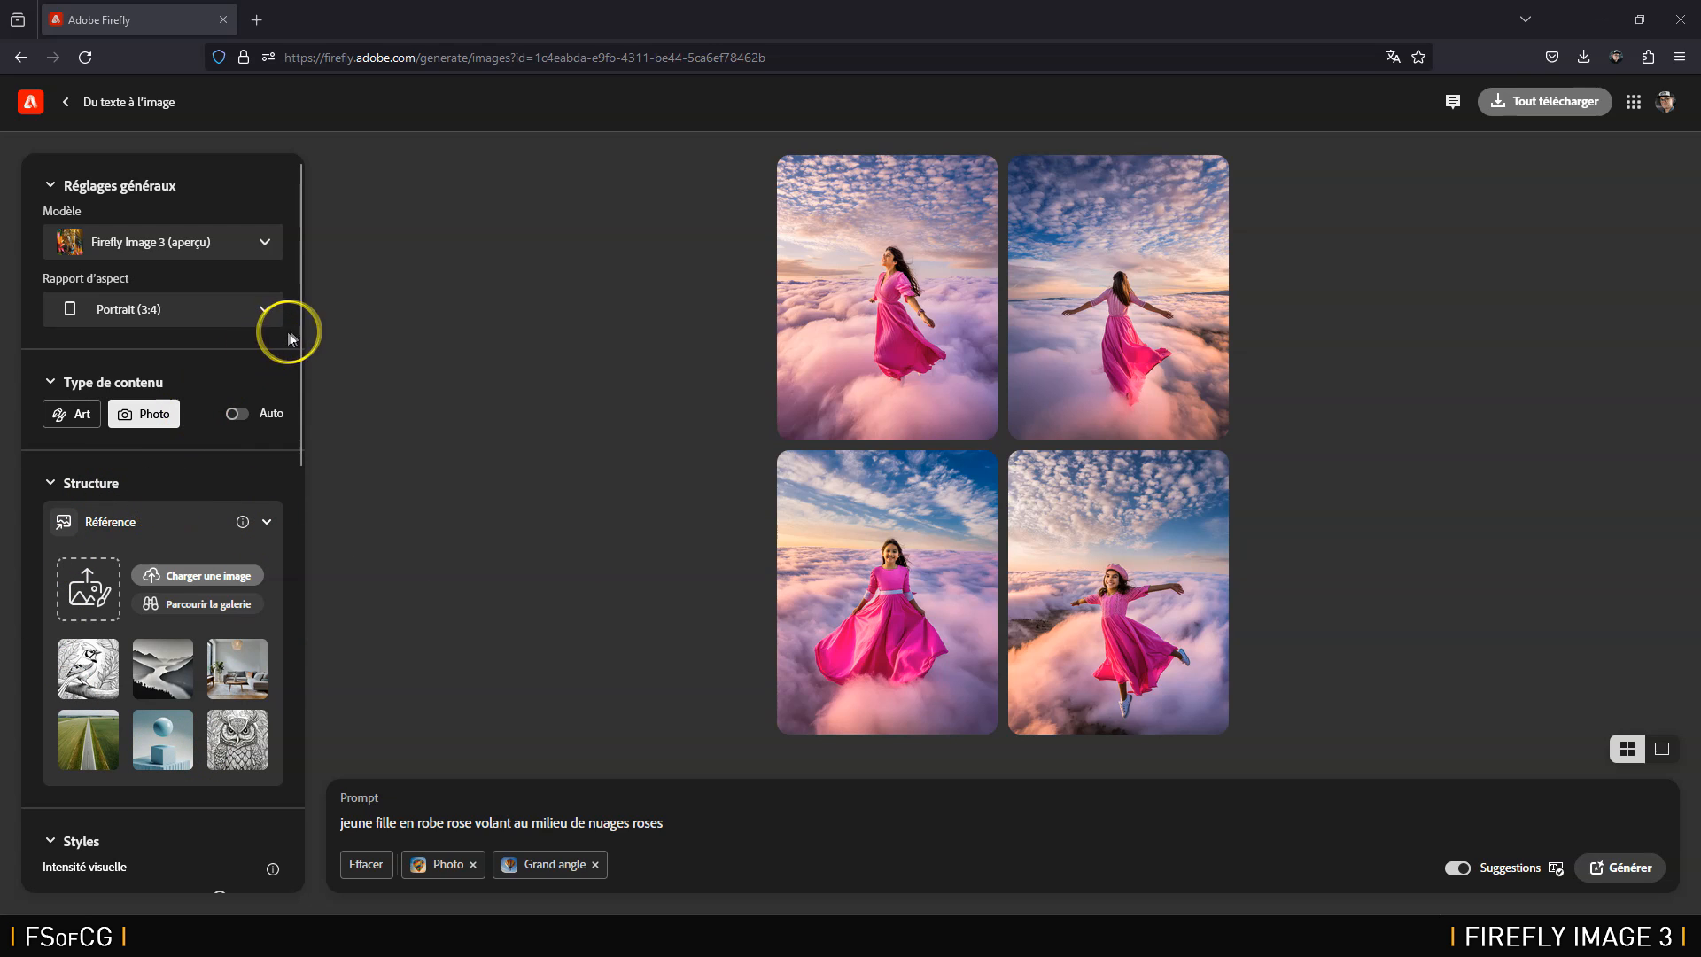
drag(300, 326, 331, 576)
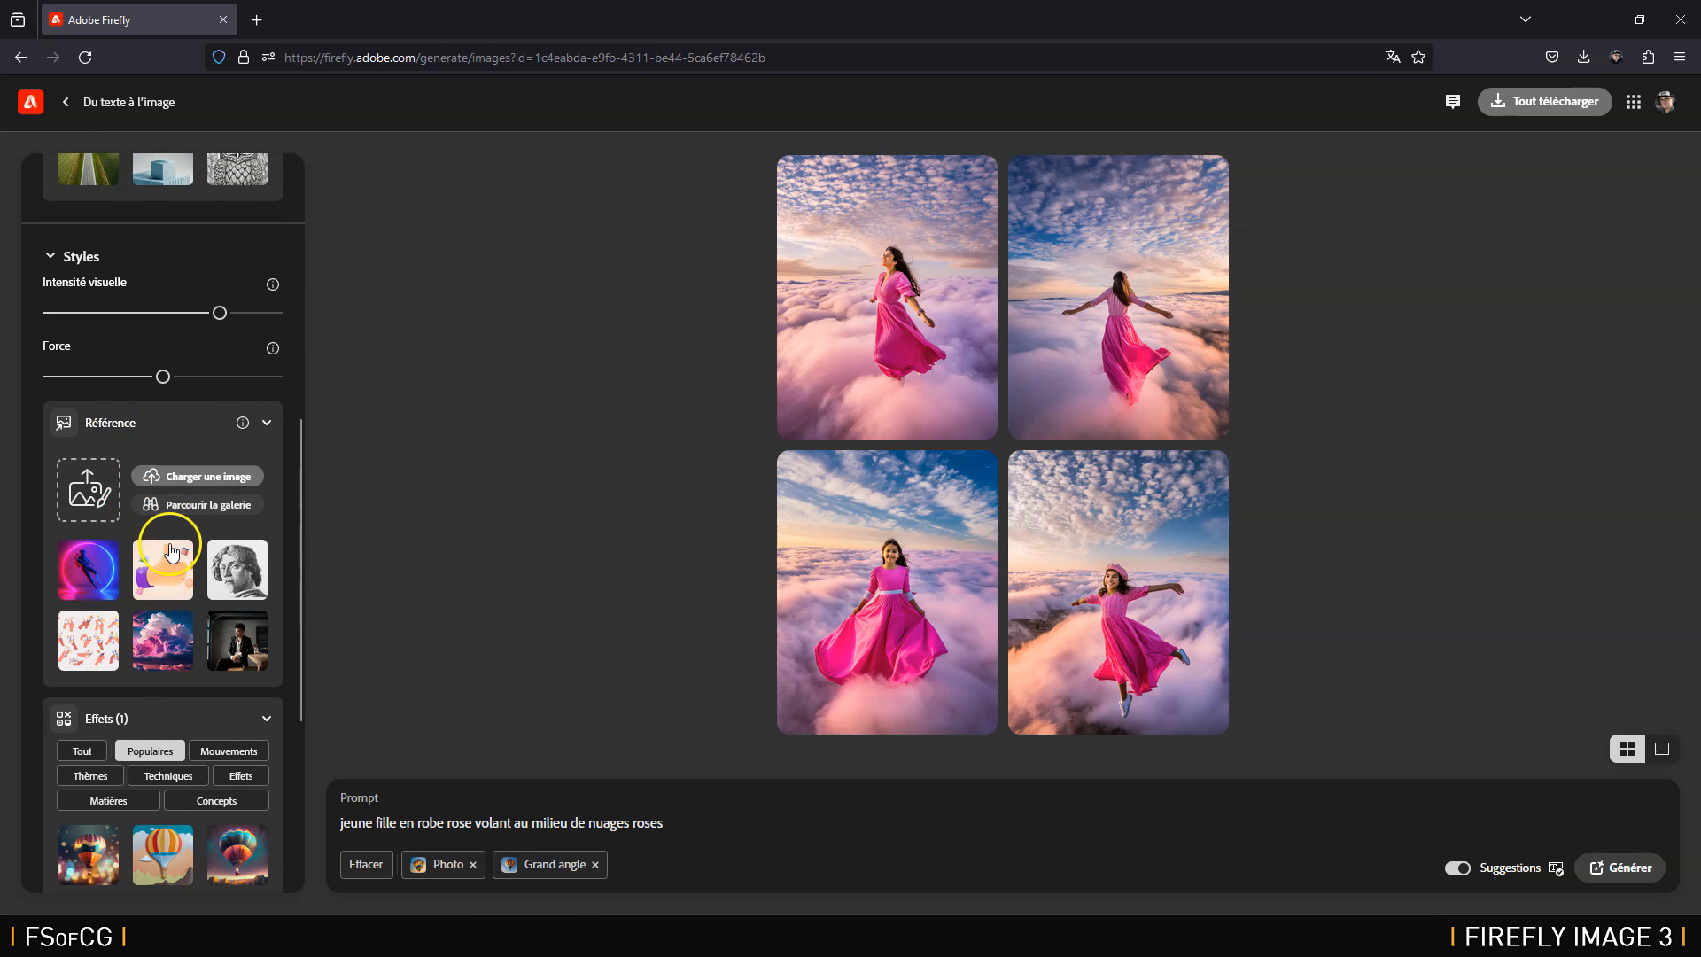
drag(303, 550, 311, 323)
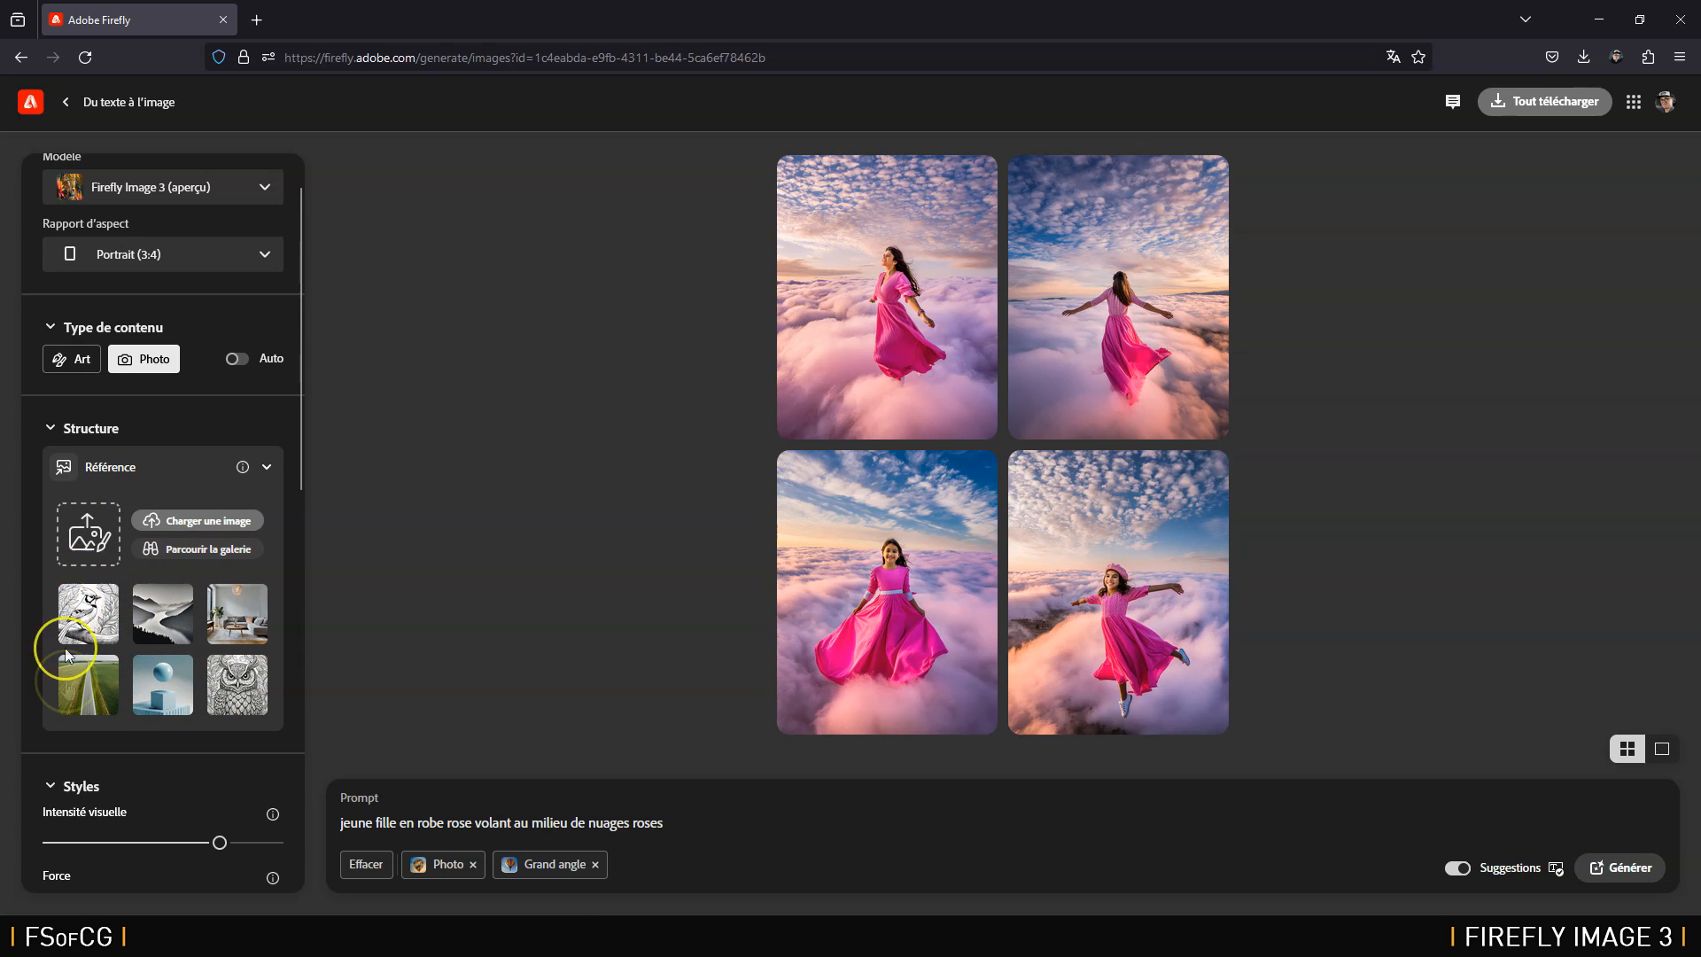
click(192, 549)
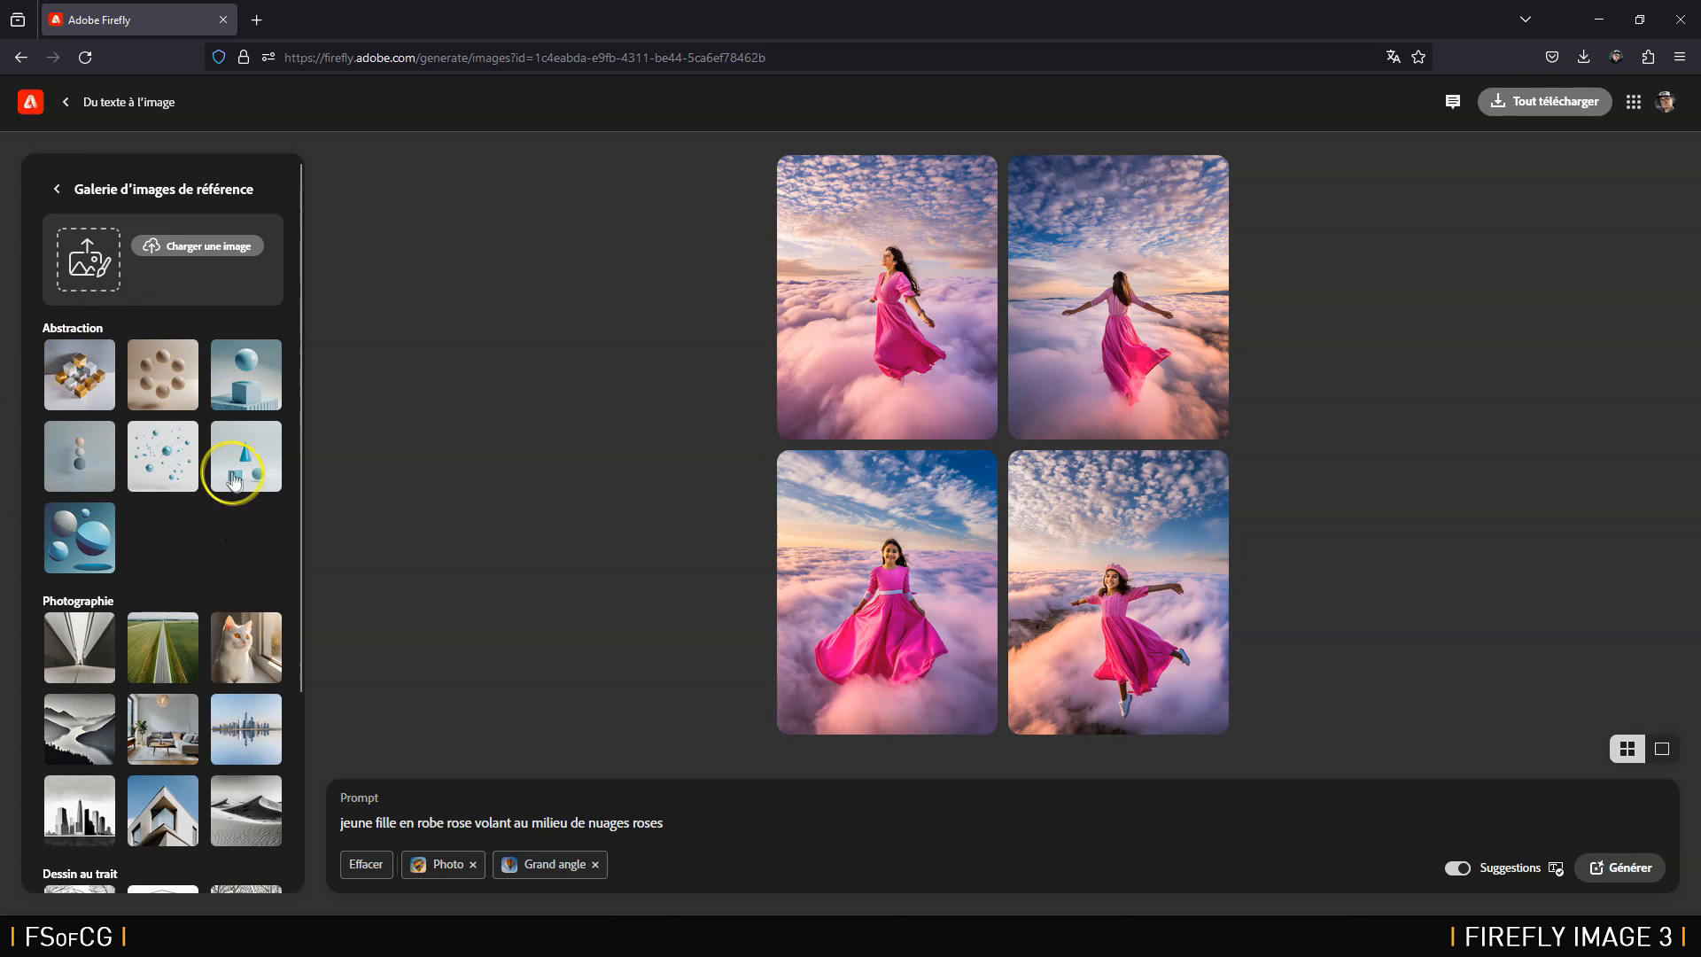
scroll(209, 524, down, 3)
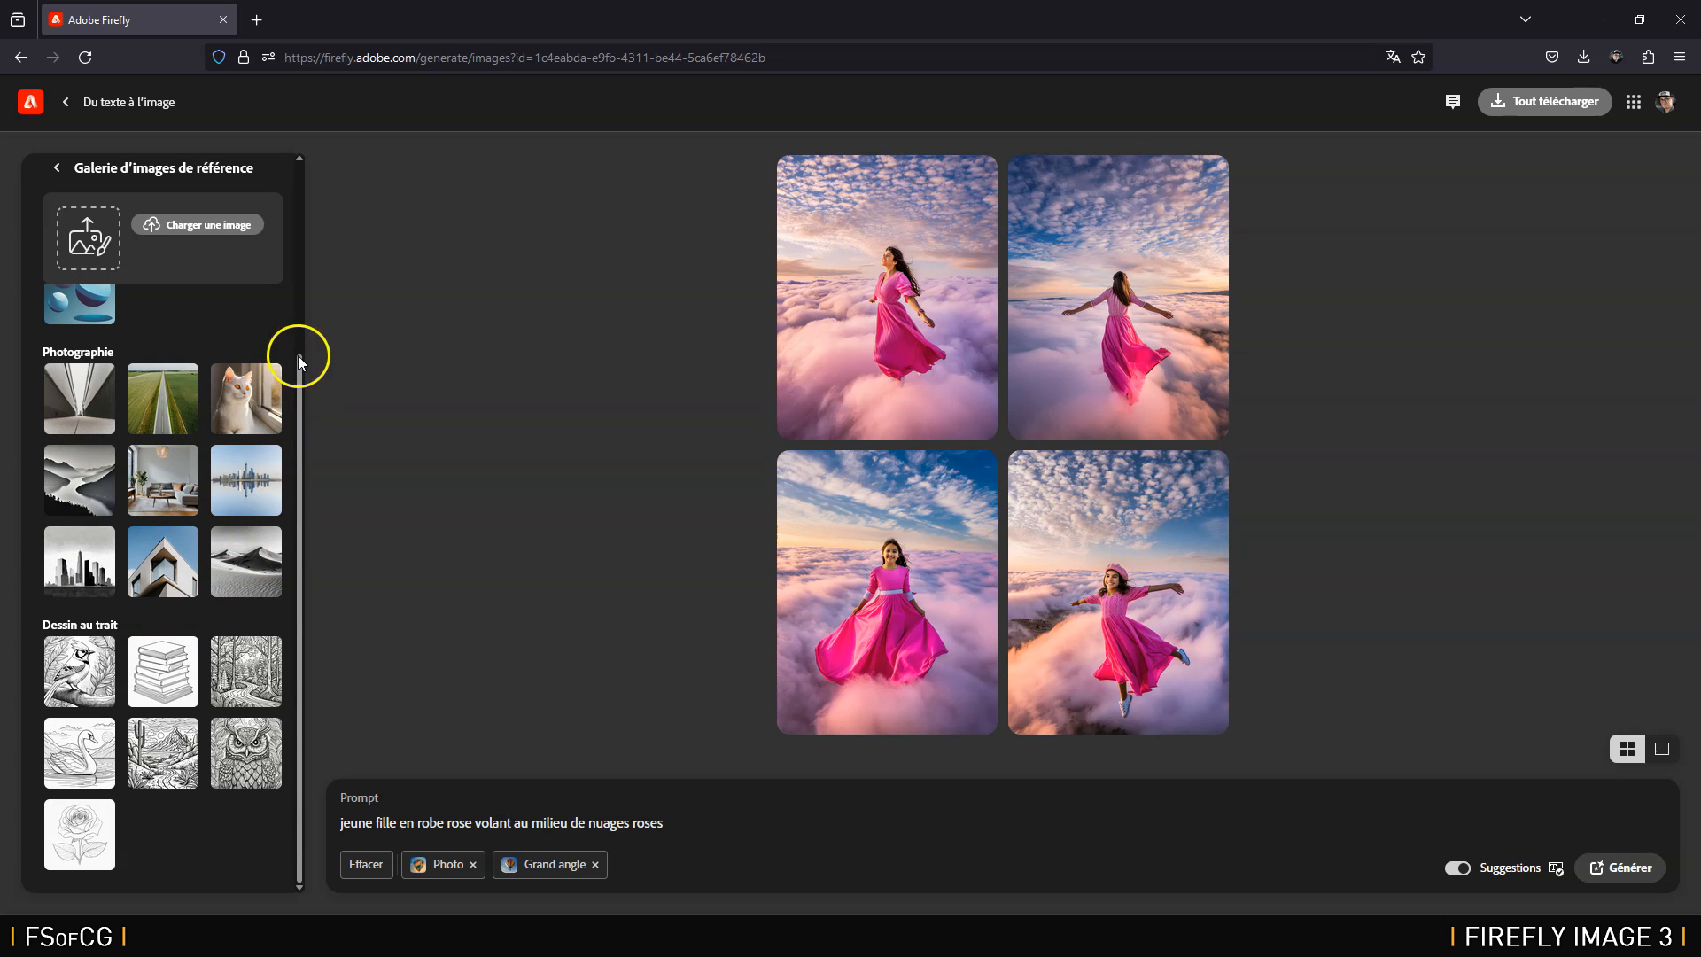
drag(298, 407, 300, 236)
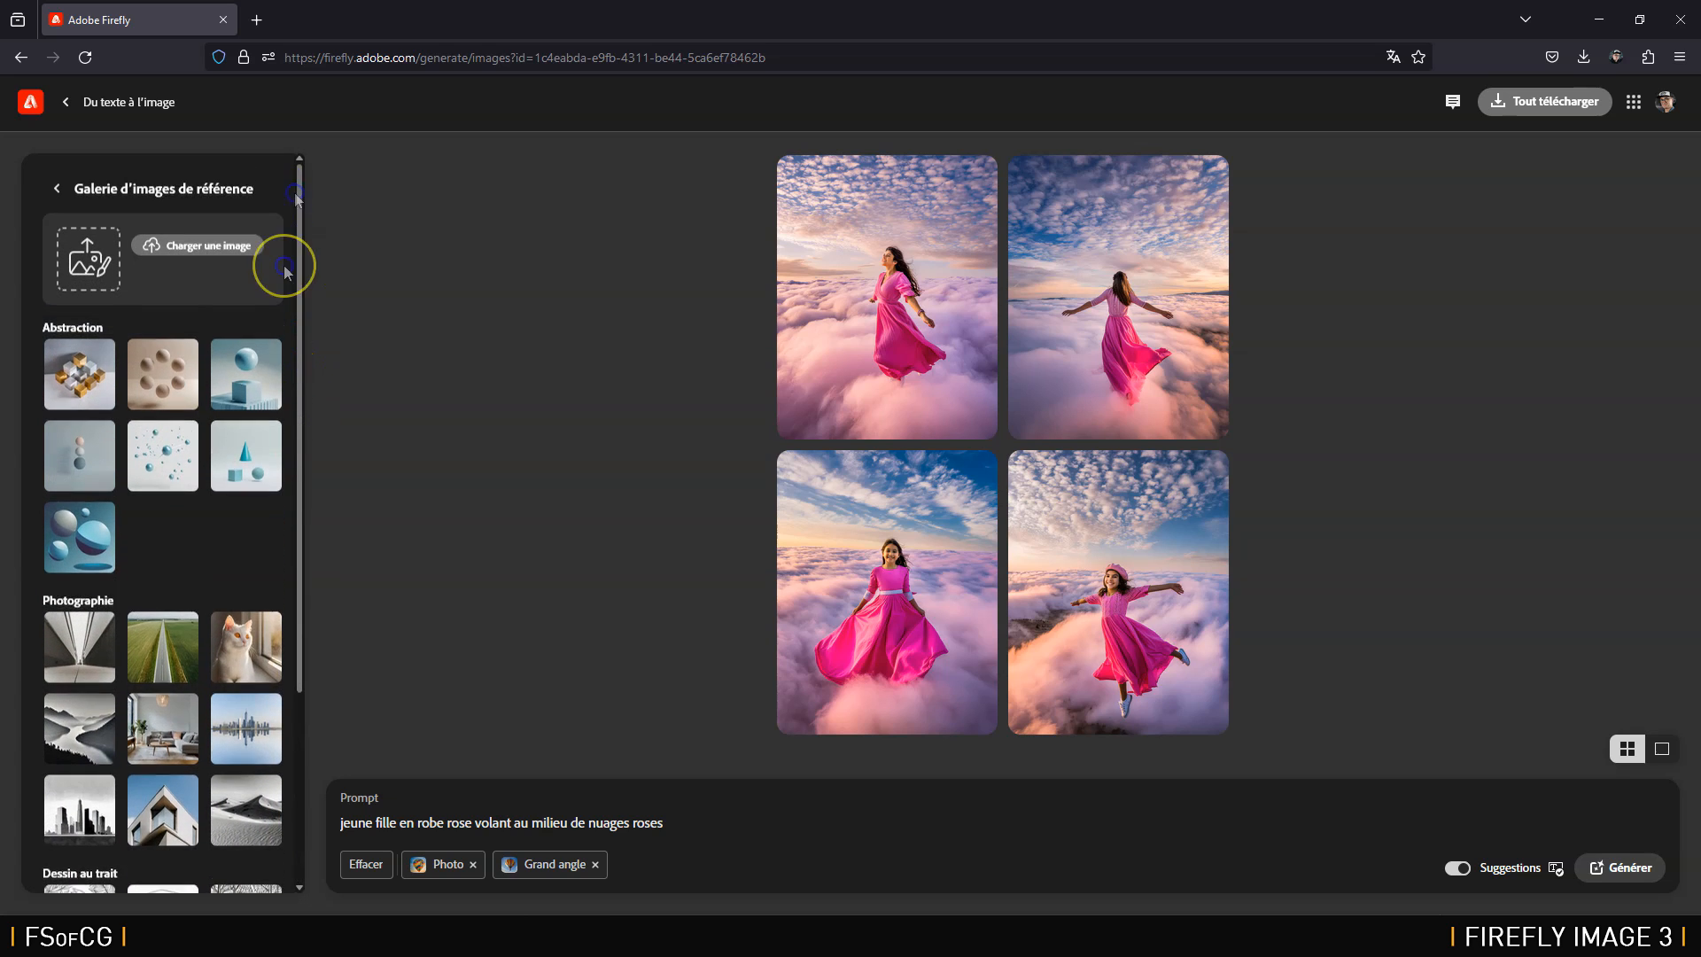
scroll(257, 594, down, 3)
drag(303, 387, 326, 189)
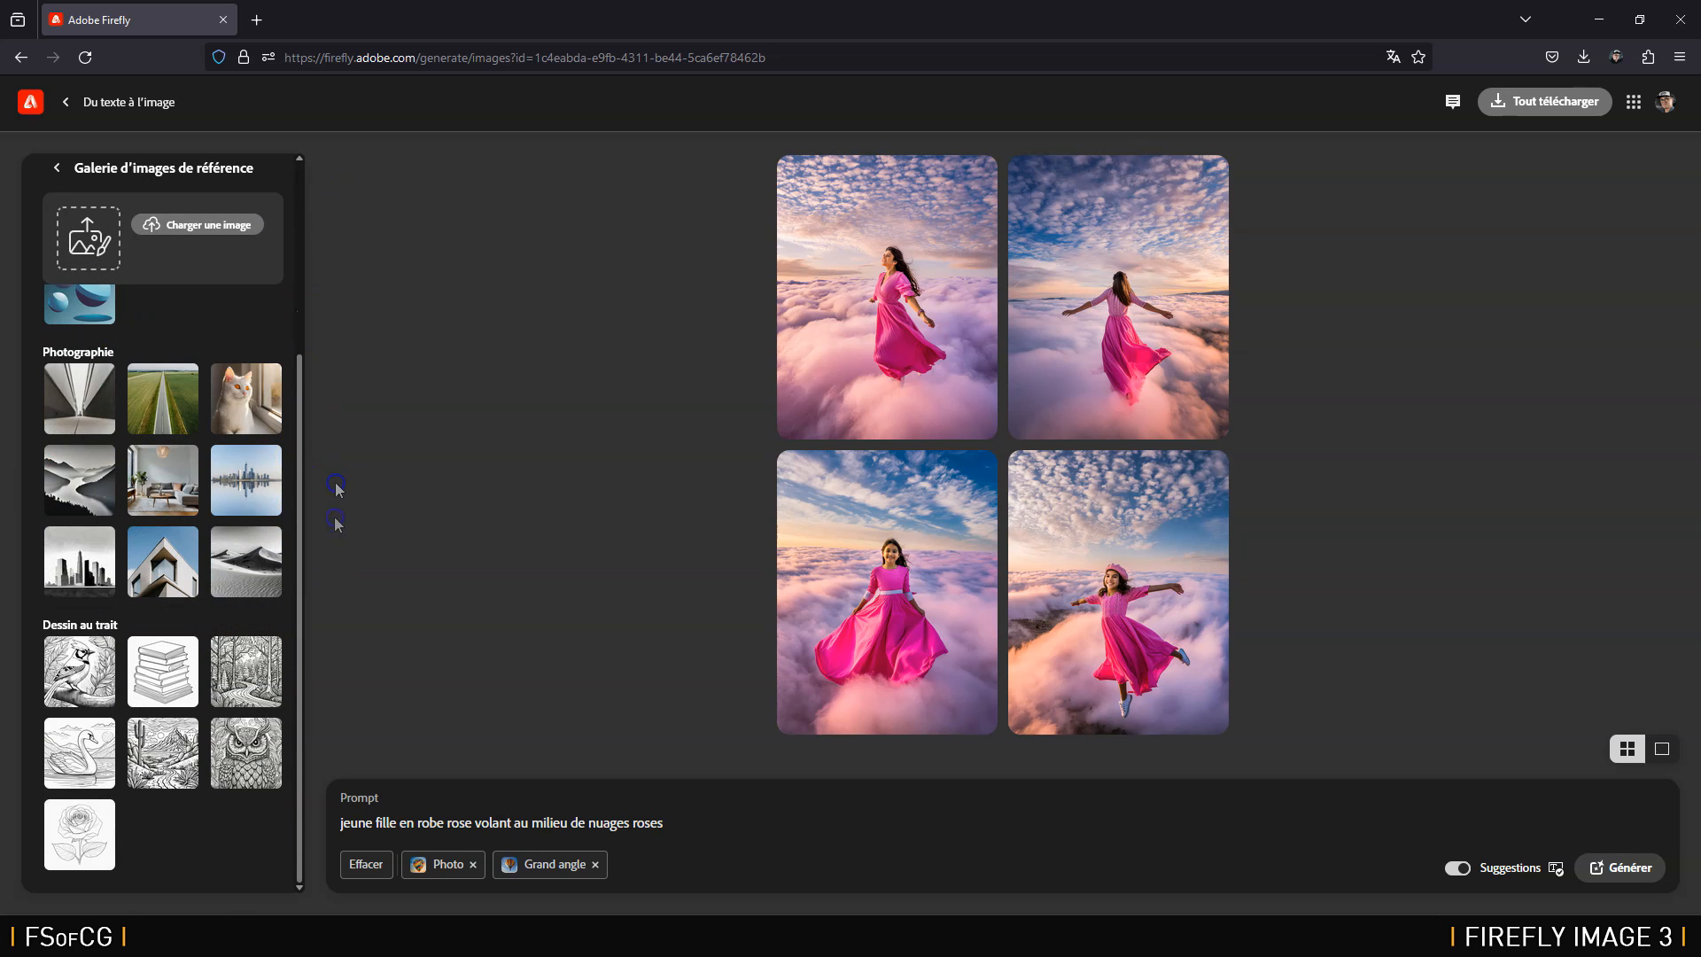
drag(301, 412, 353, 159)
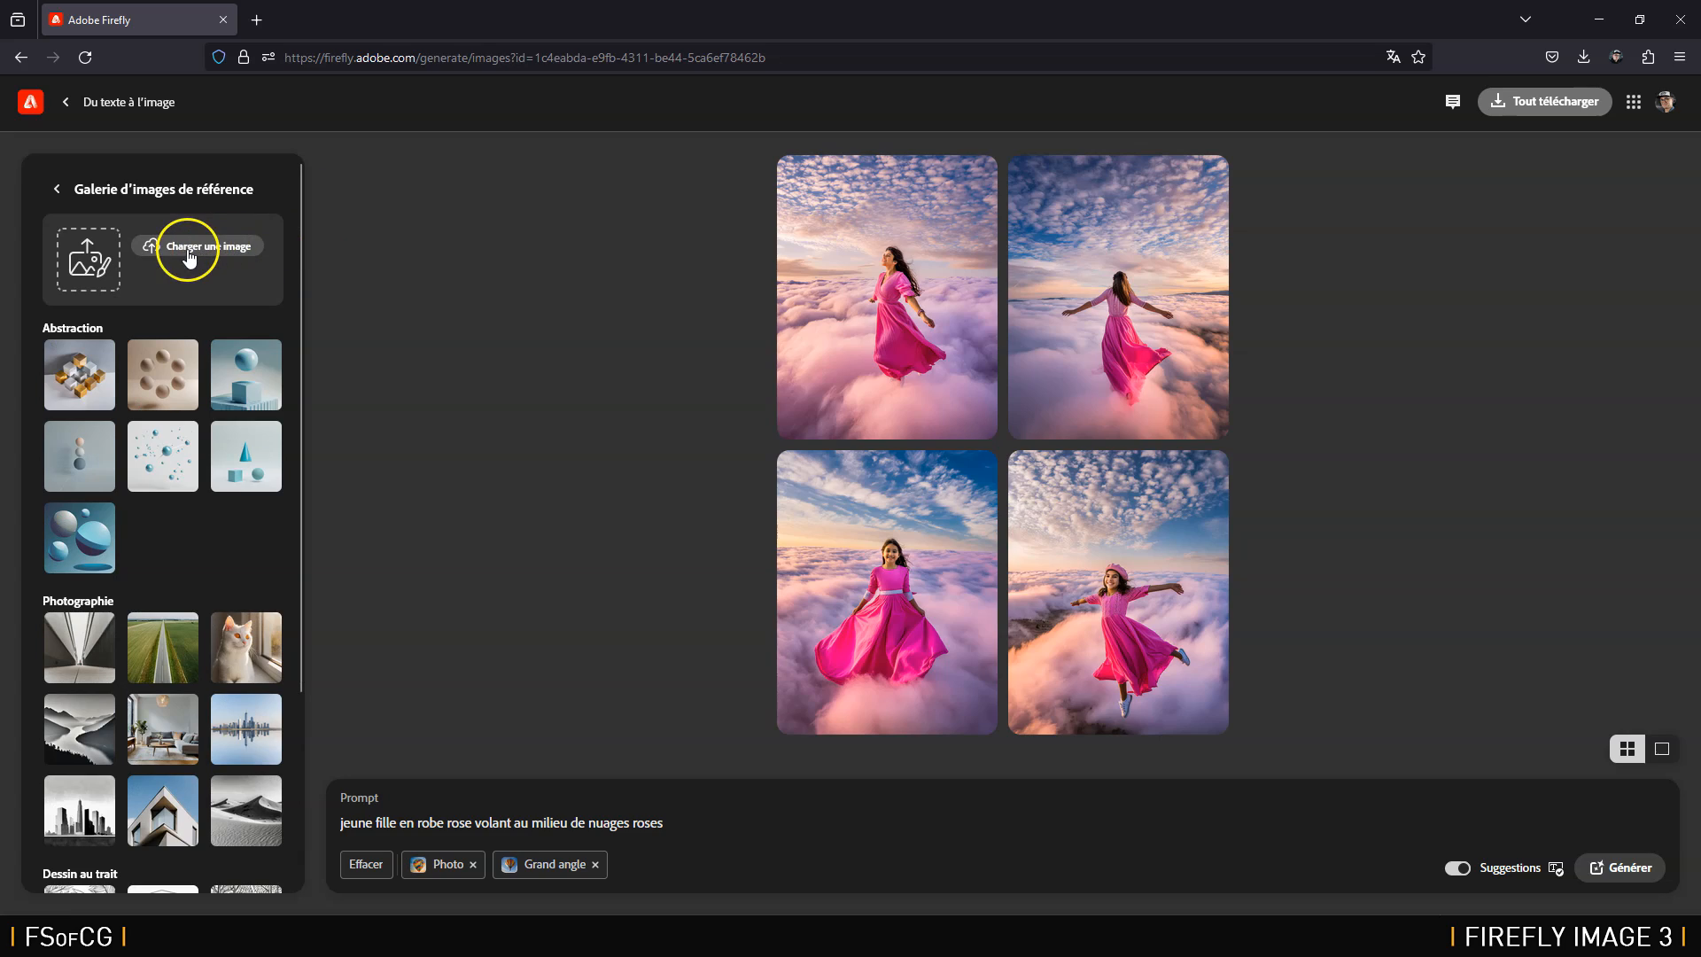
Step: Preview the alchemyrefiner image of the woman in pink clouds, load it as the structure reference, and return to the general settings
click(190, 252)
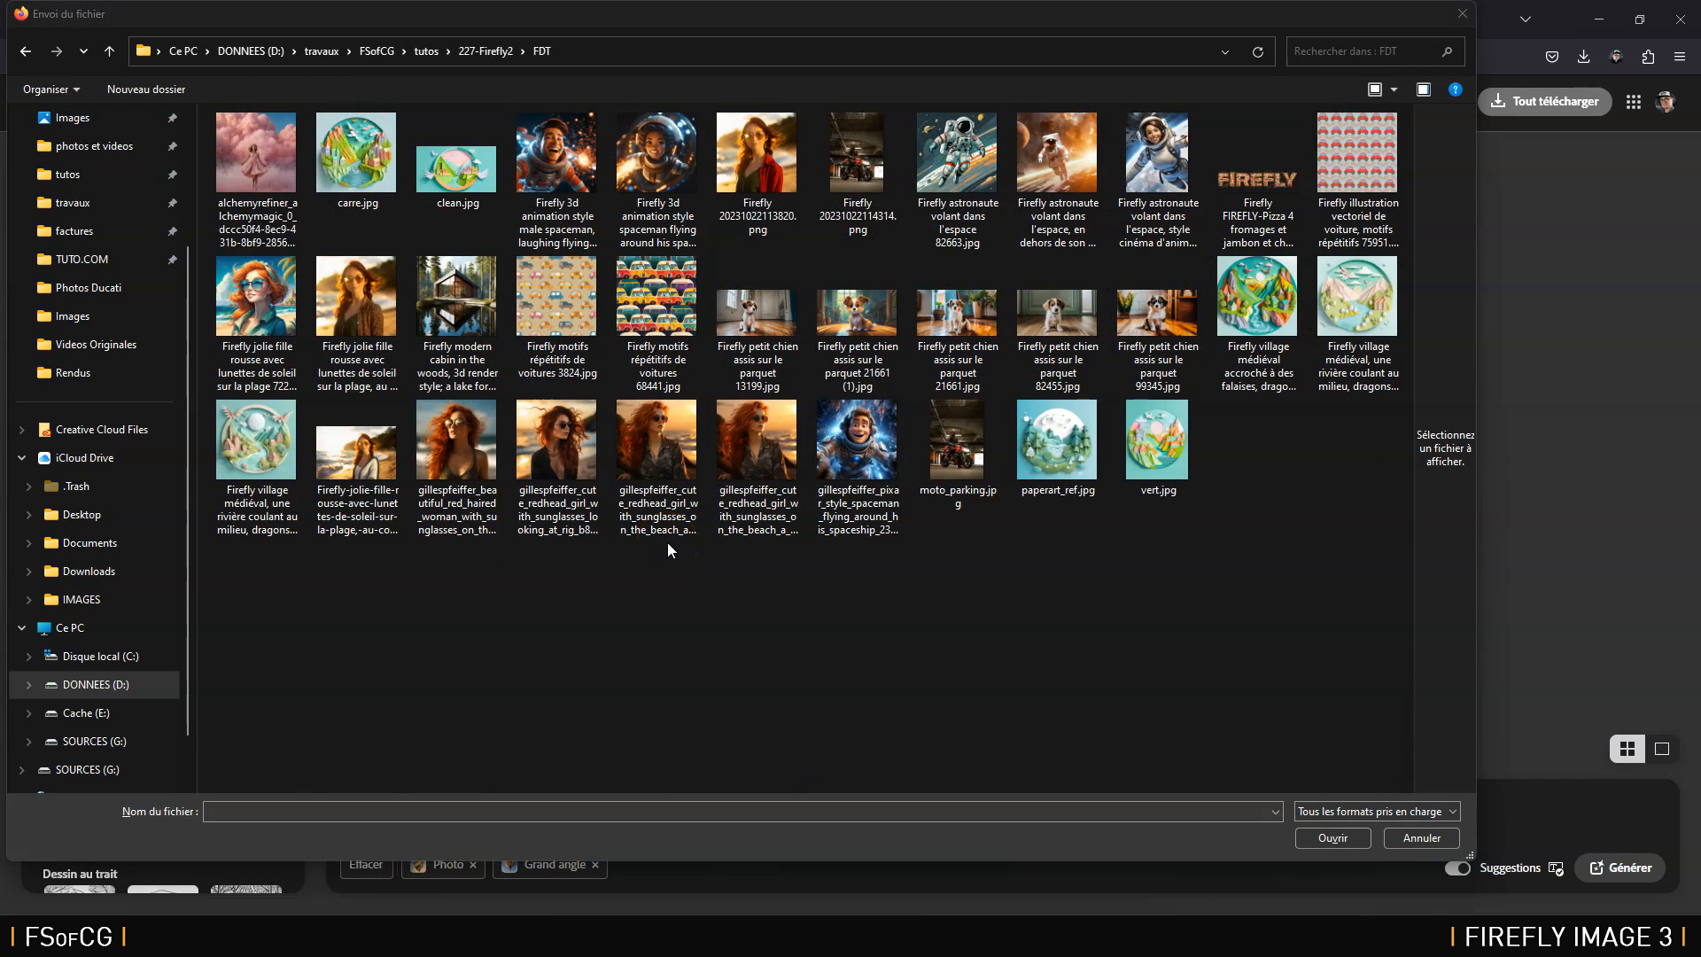
click(249, 168)
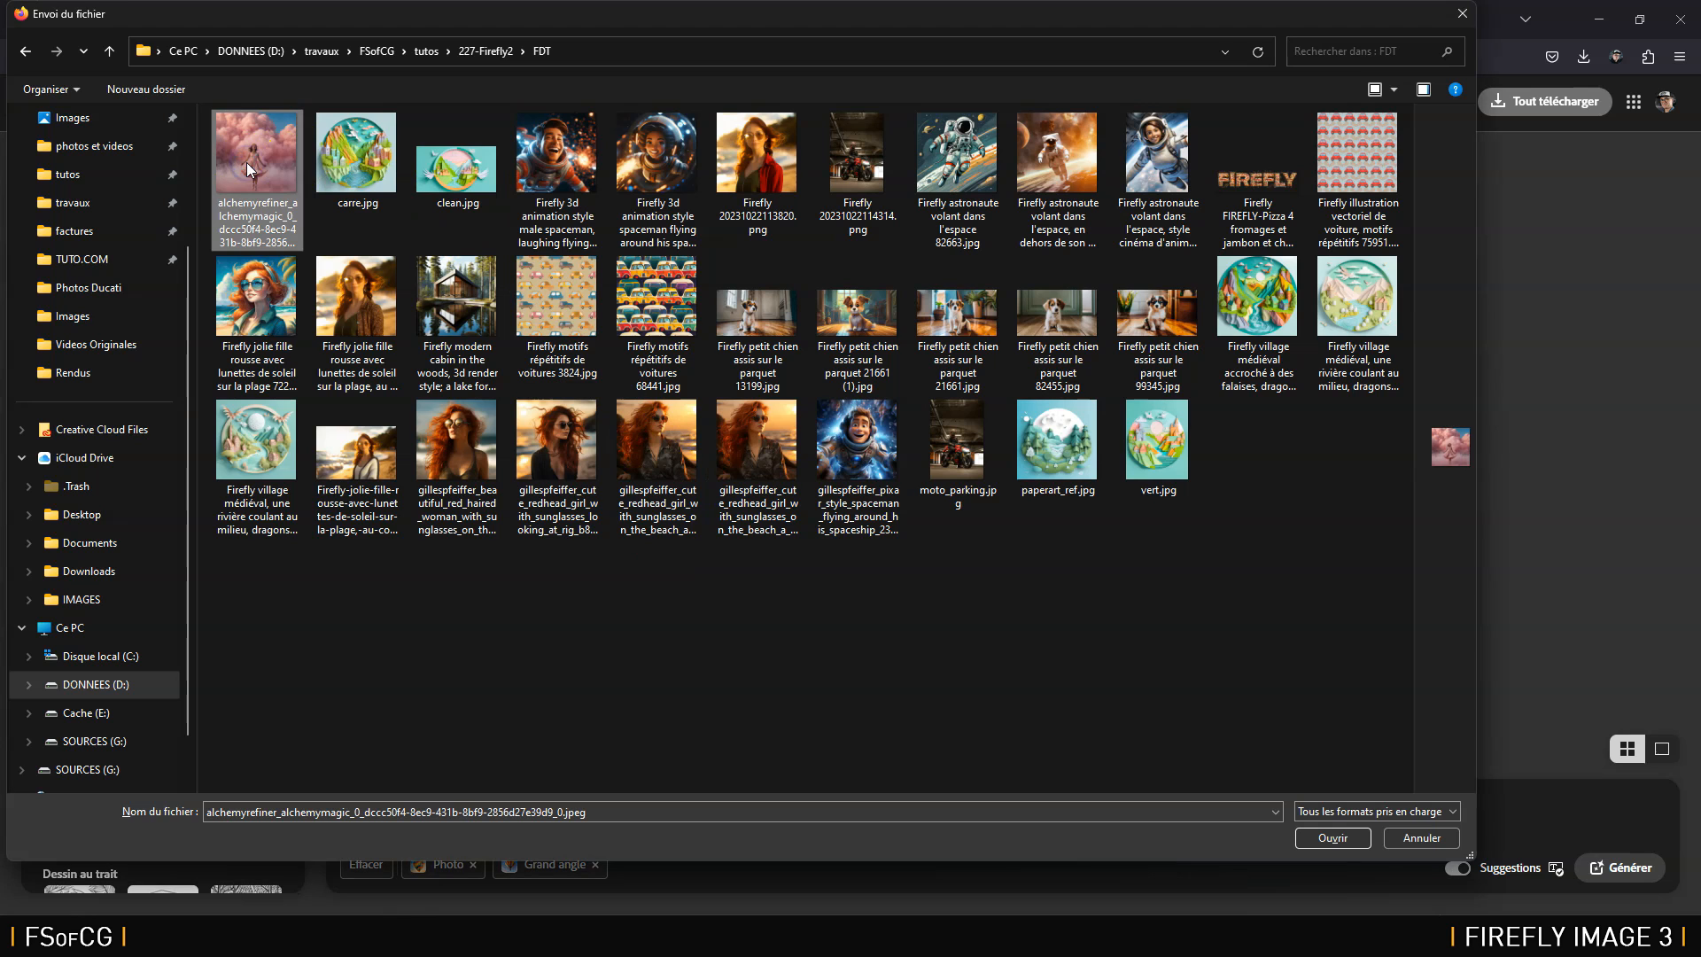
right_click(246, 162)
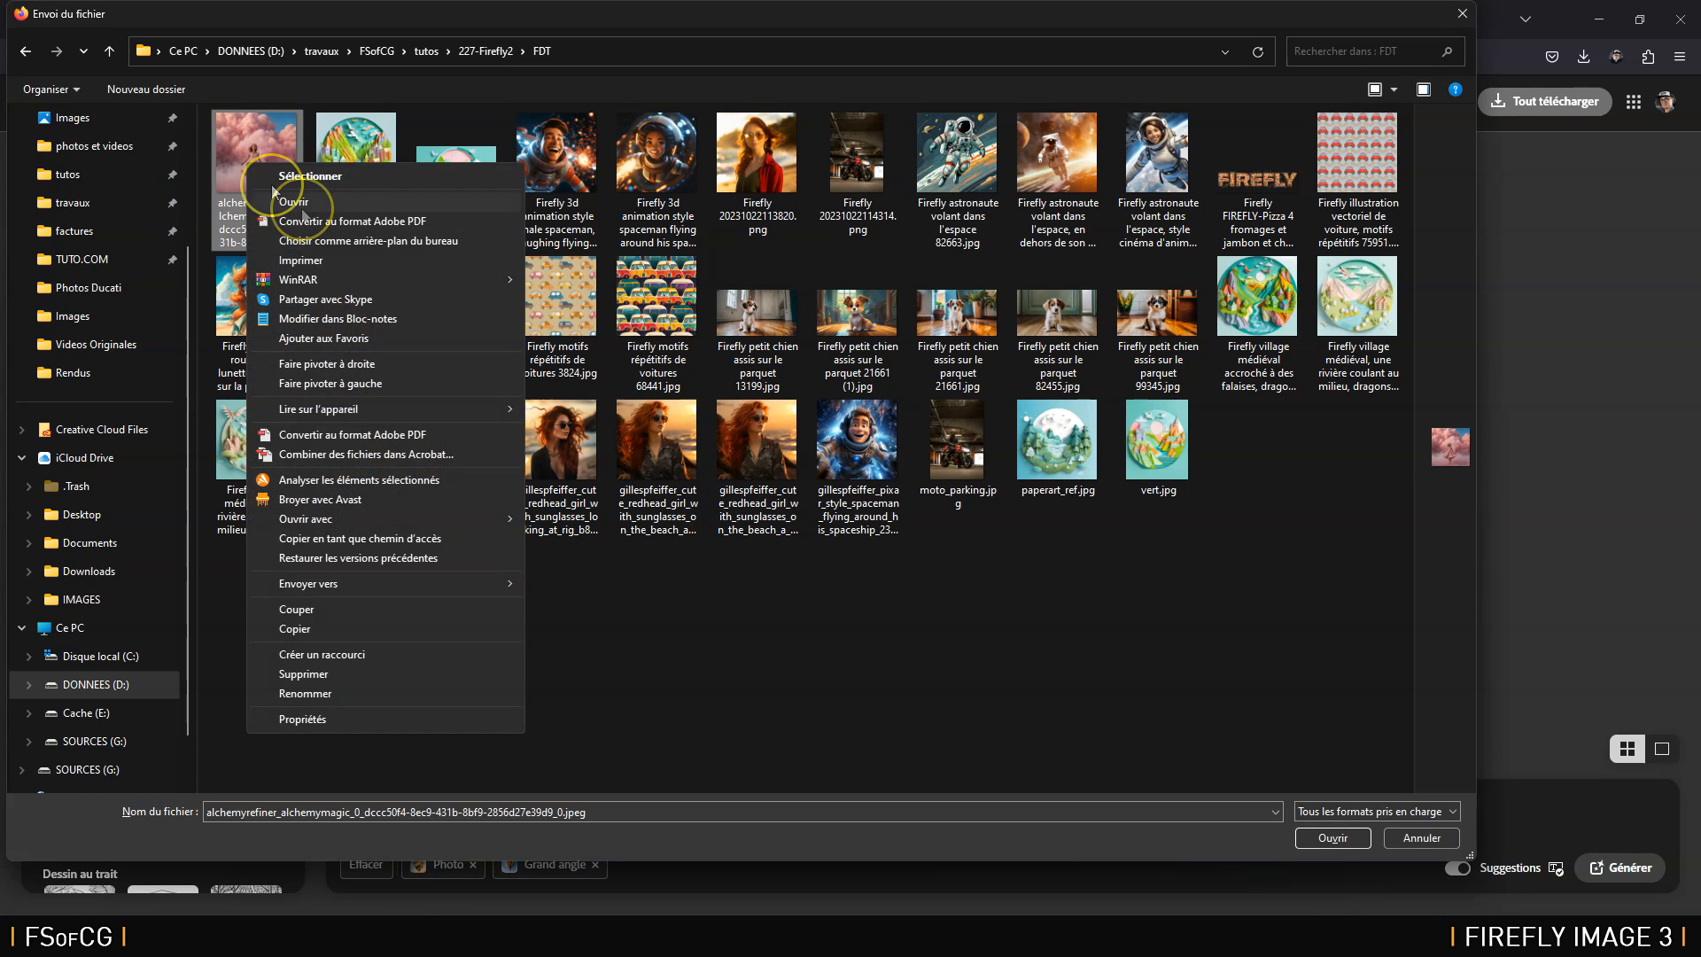
click(319, 202)
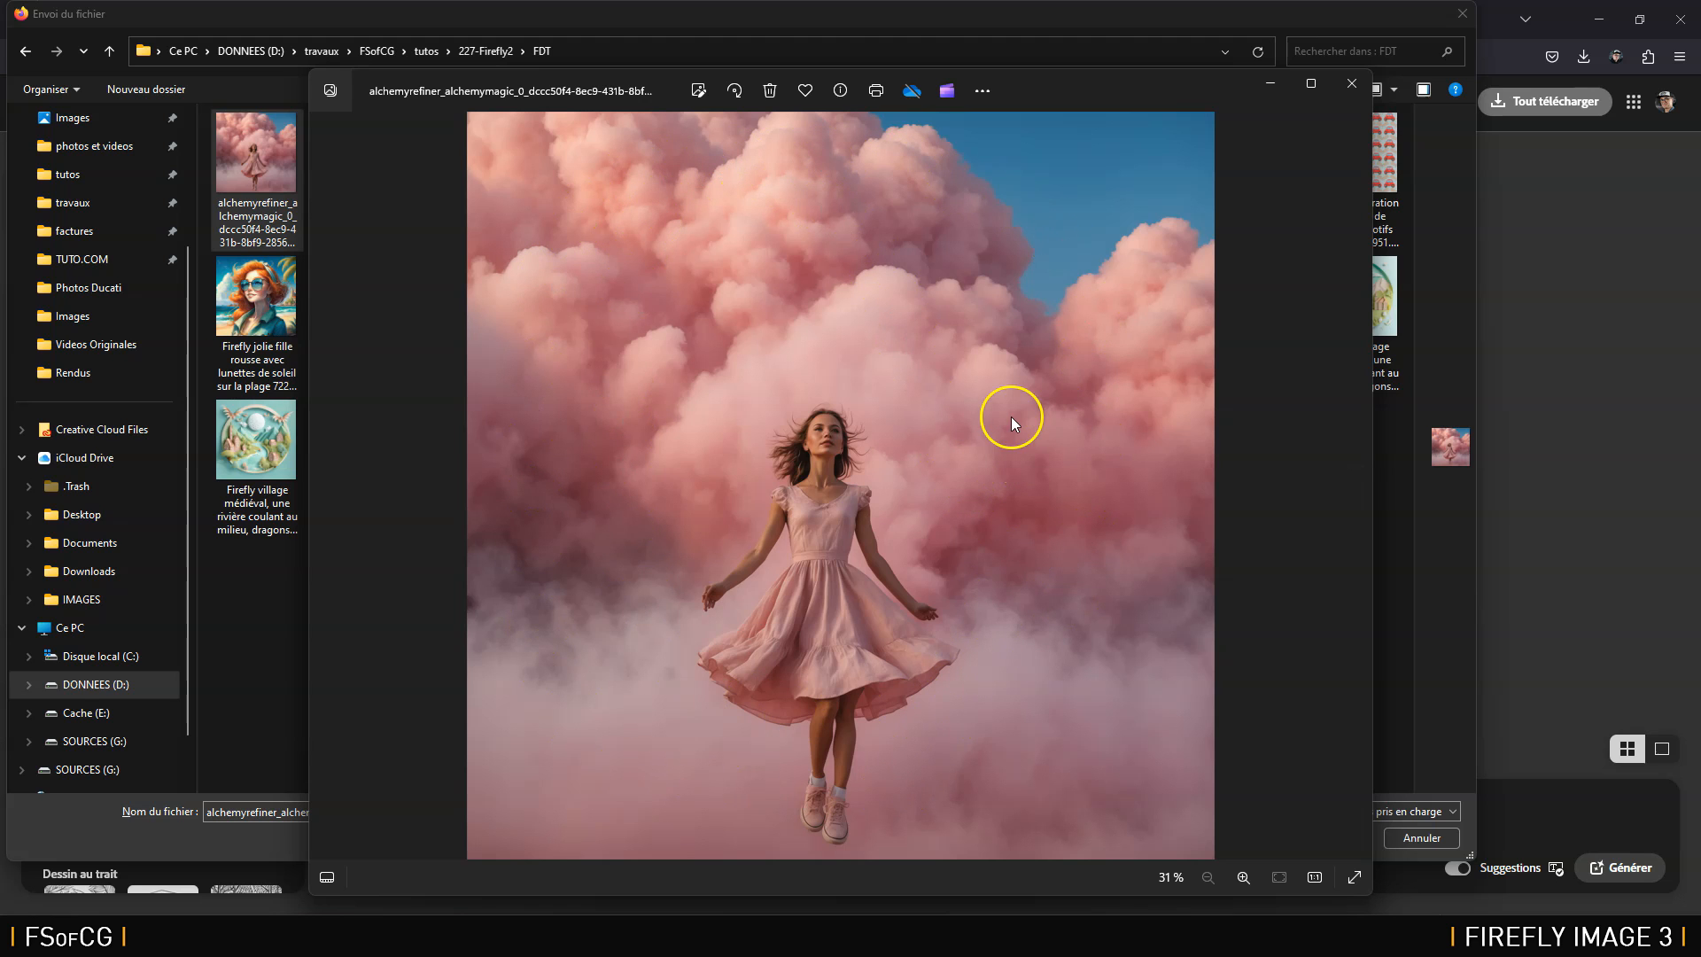
click(1345, 82)
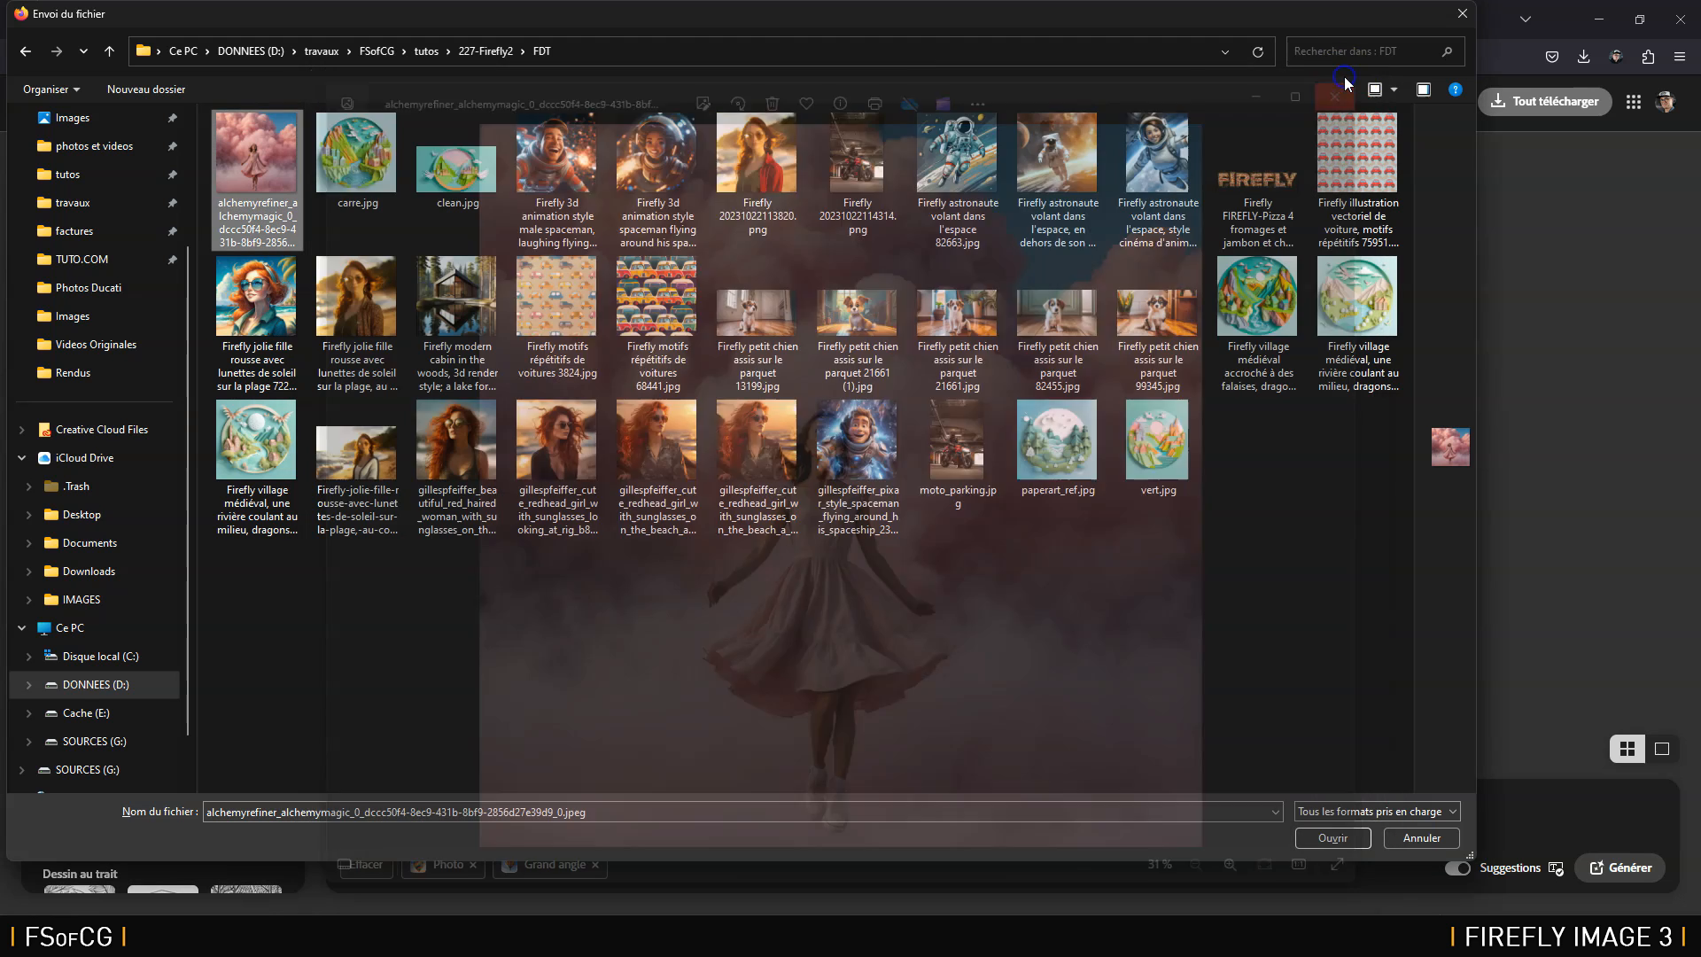
double_click(259, 158)
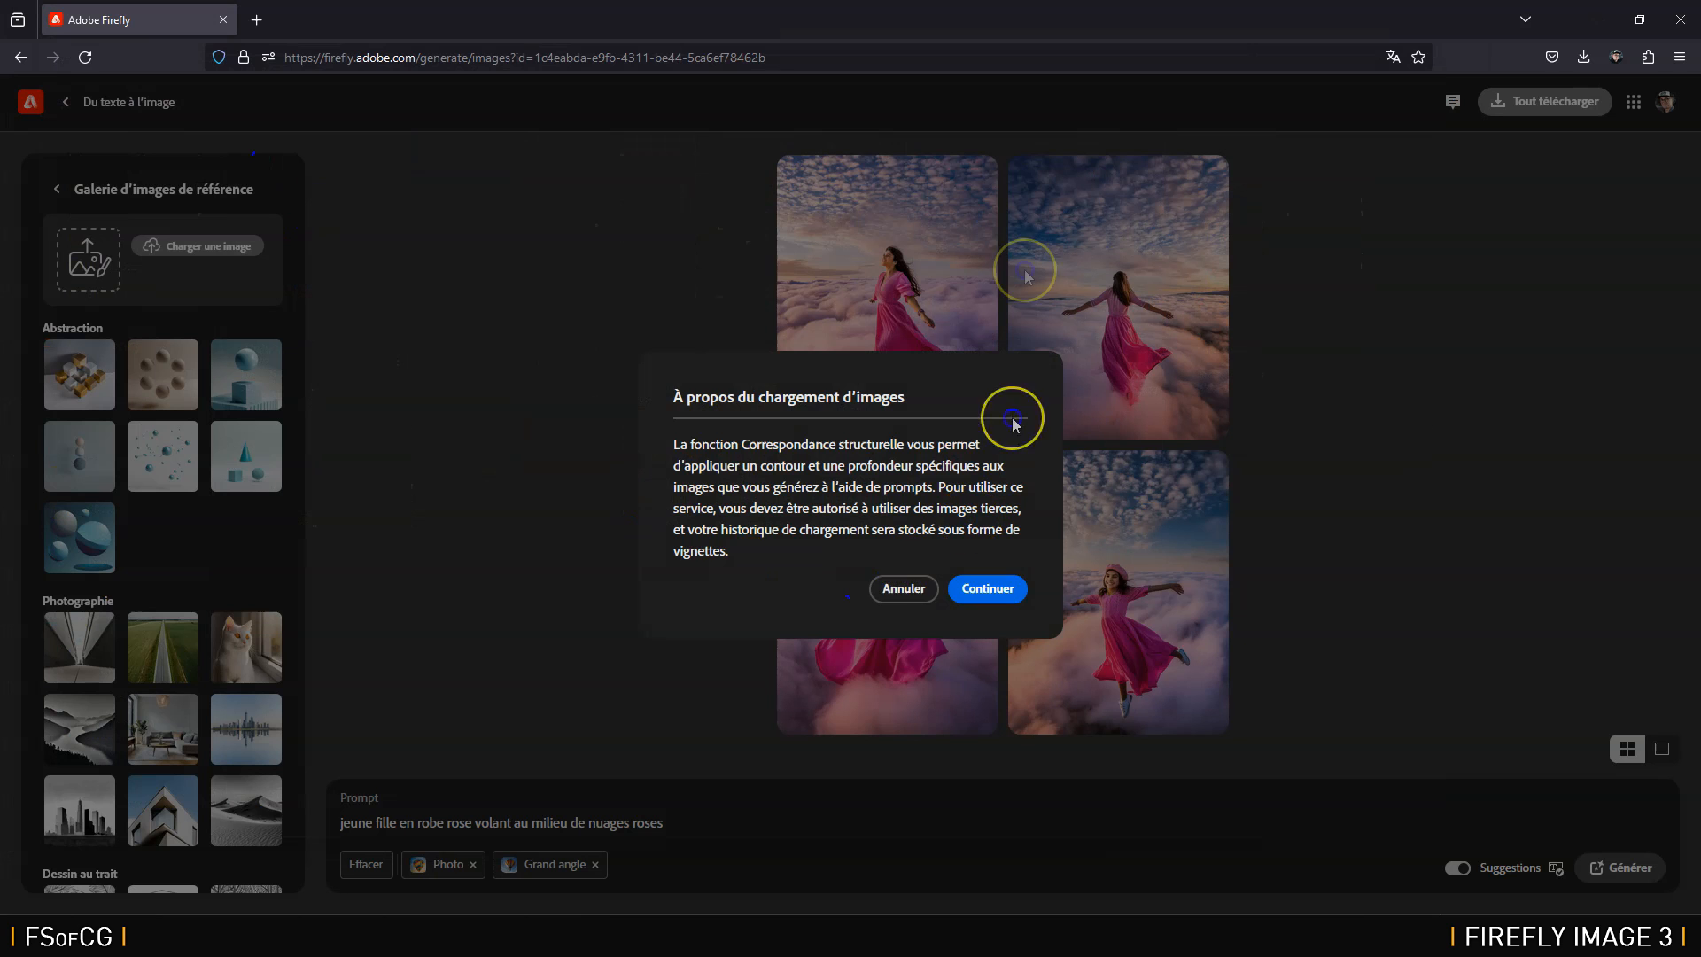
click(979, 592)
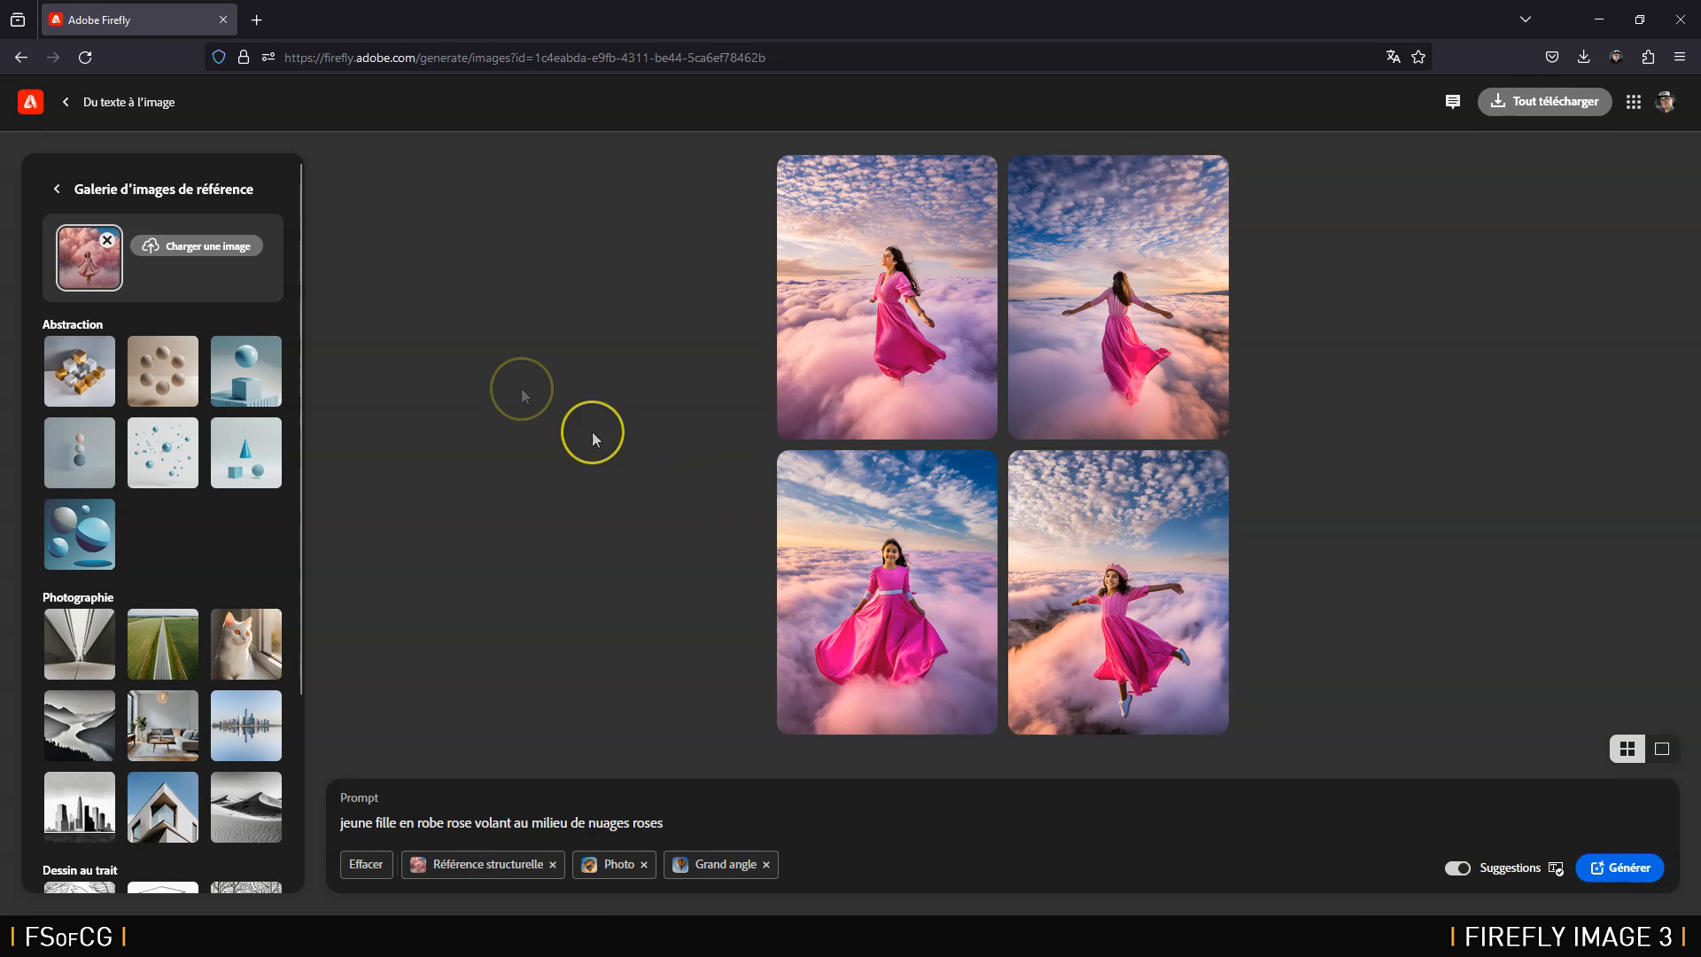
click(54, 189)
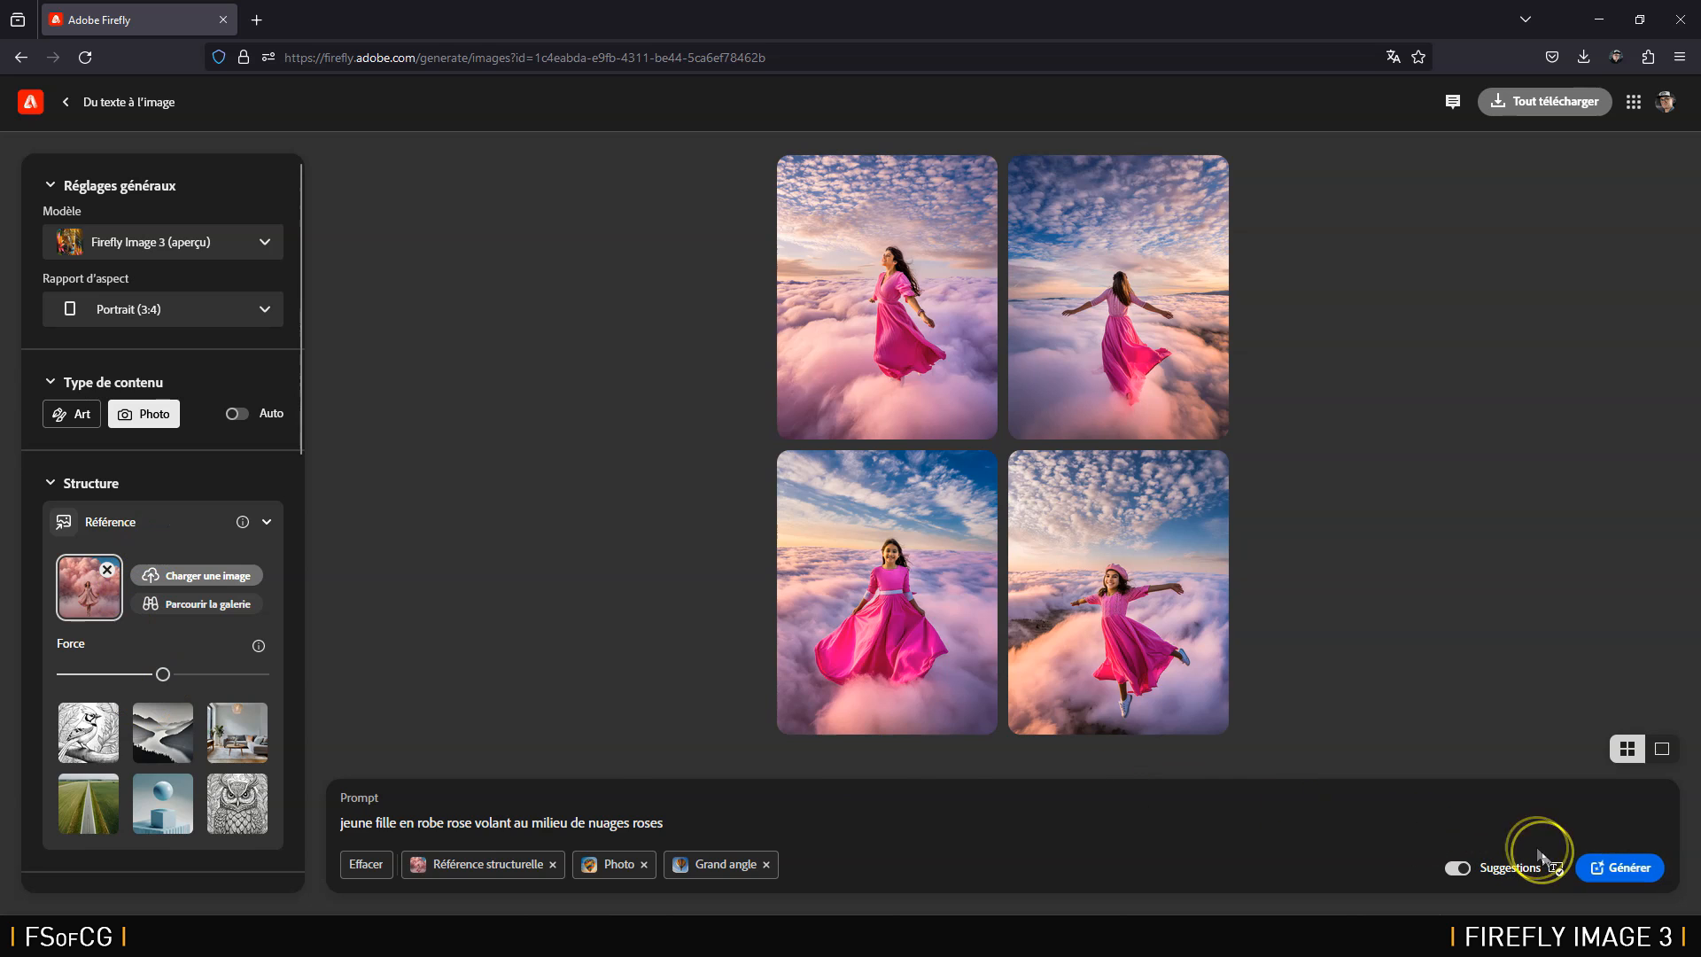
Step: Generate images with the structure reference, then raise its Force to the maximum and regenerate
click(1619, 864)
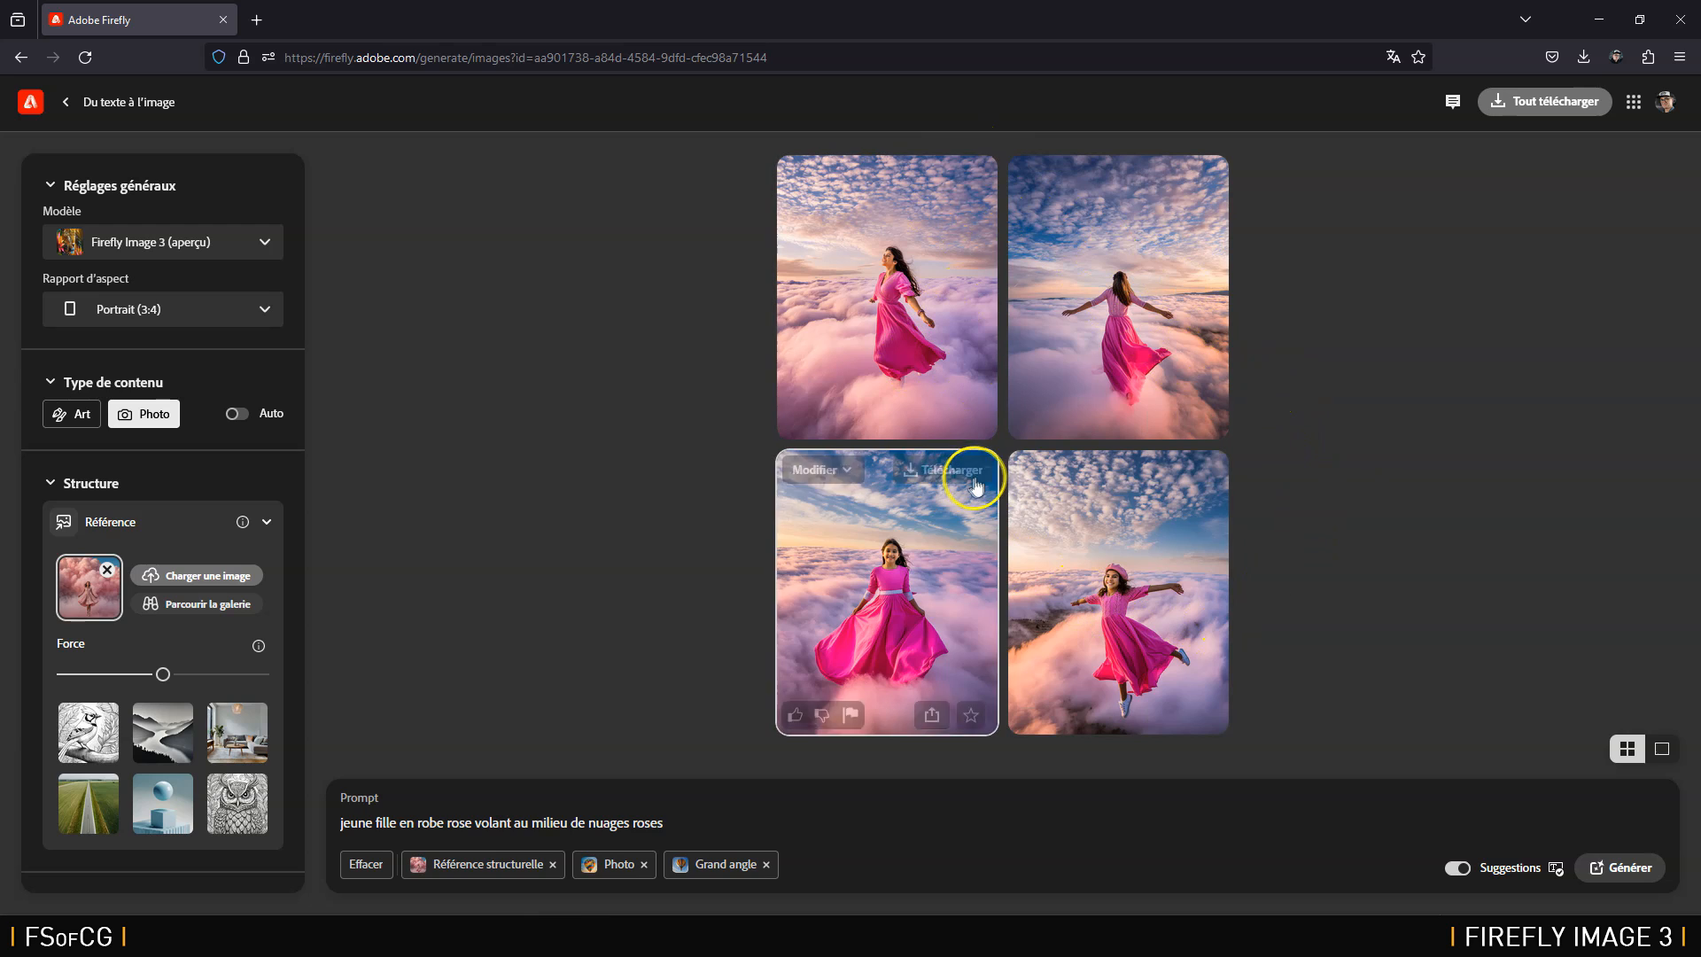
drag(163, 674, 268, 685)
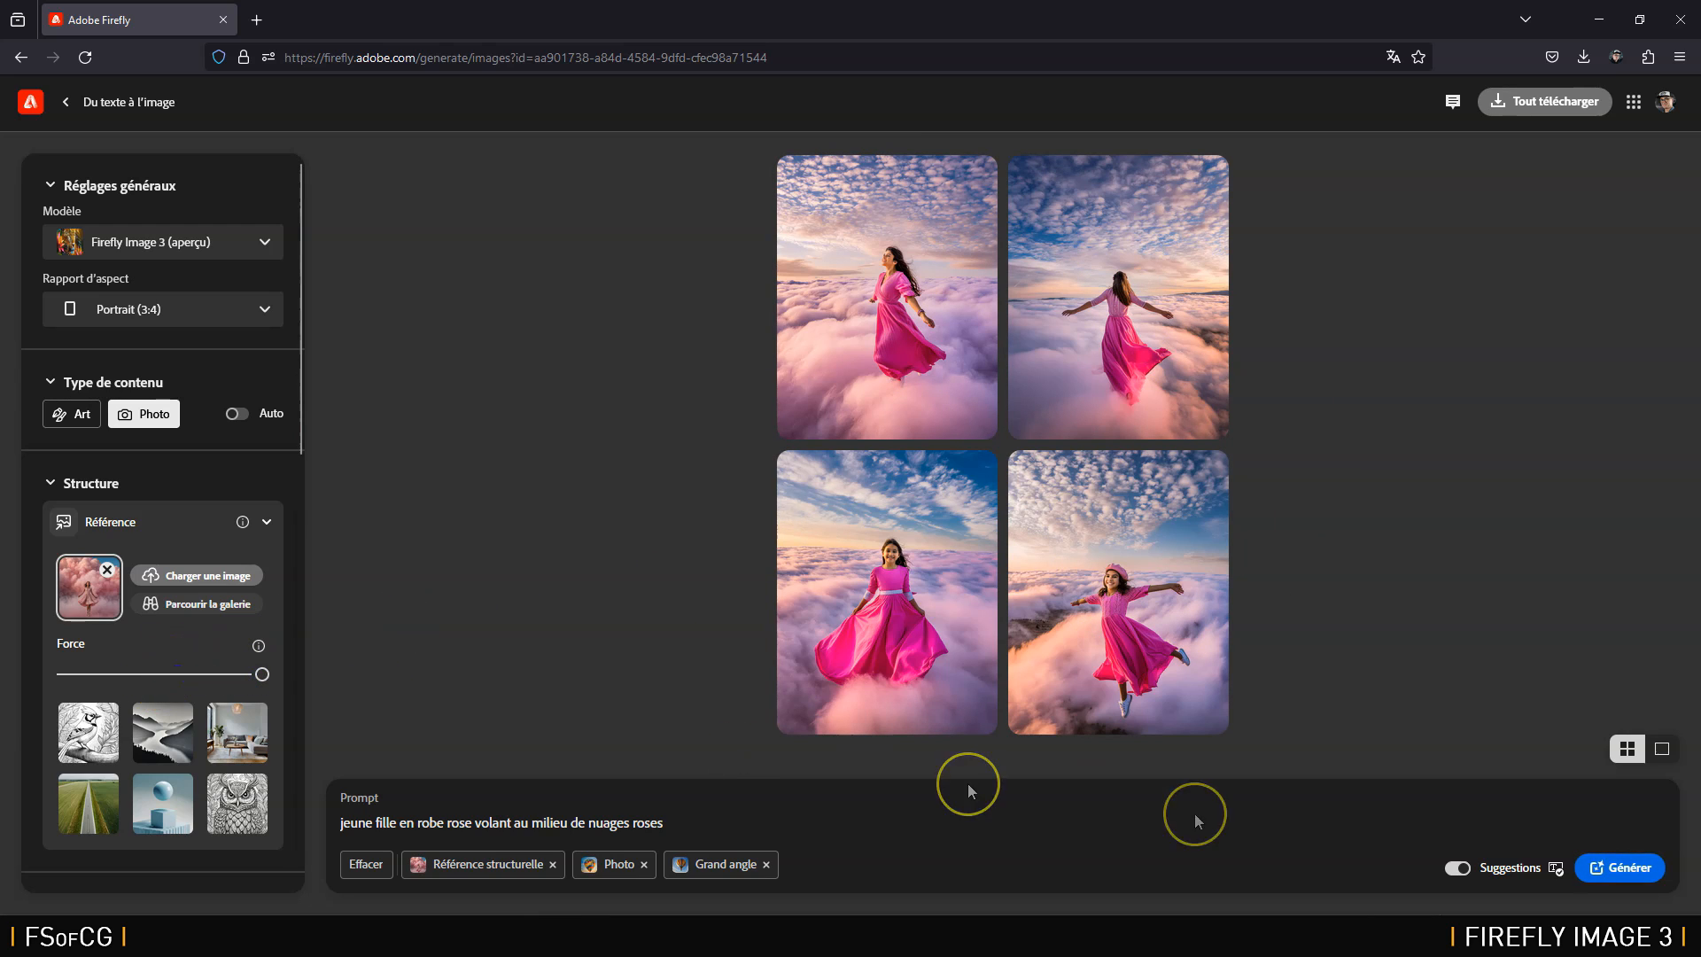
click(1614, 864)
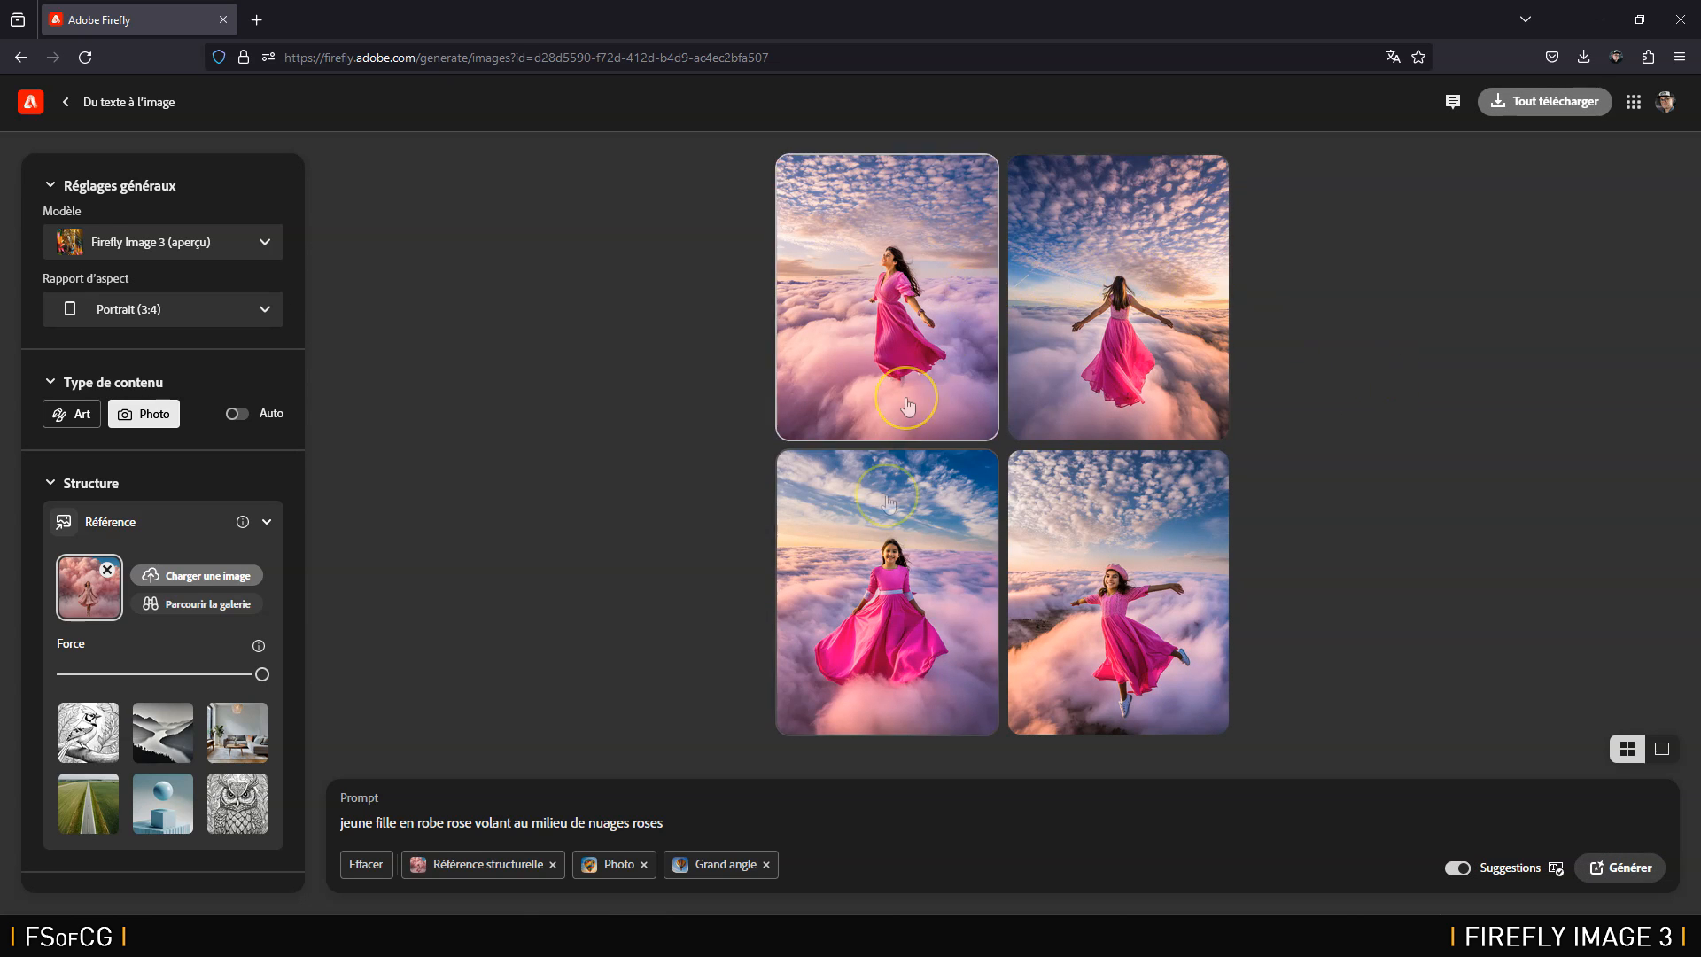
mouse_move(1116, 632)
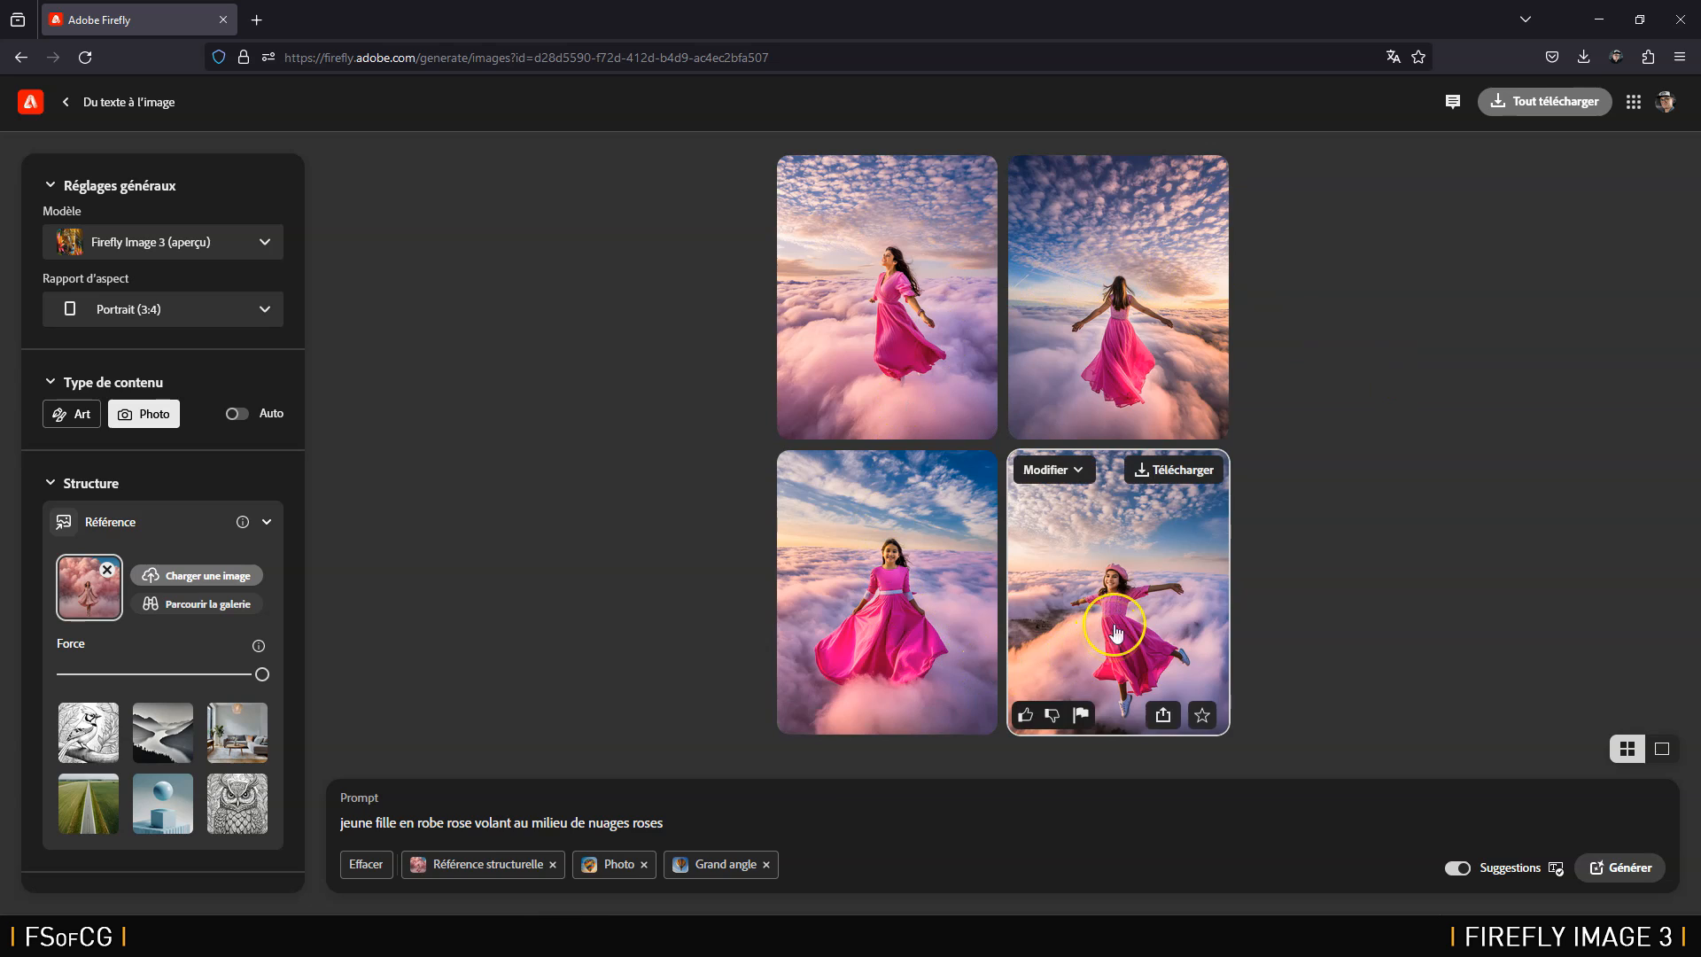
Step: Remove the Grand angle effect and the Photo tag, use Auto for the content type, and regenerate the images
click(766, 866)
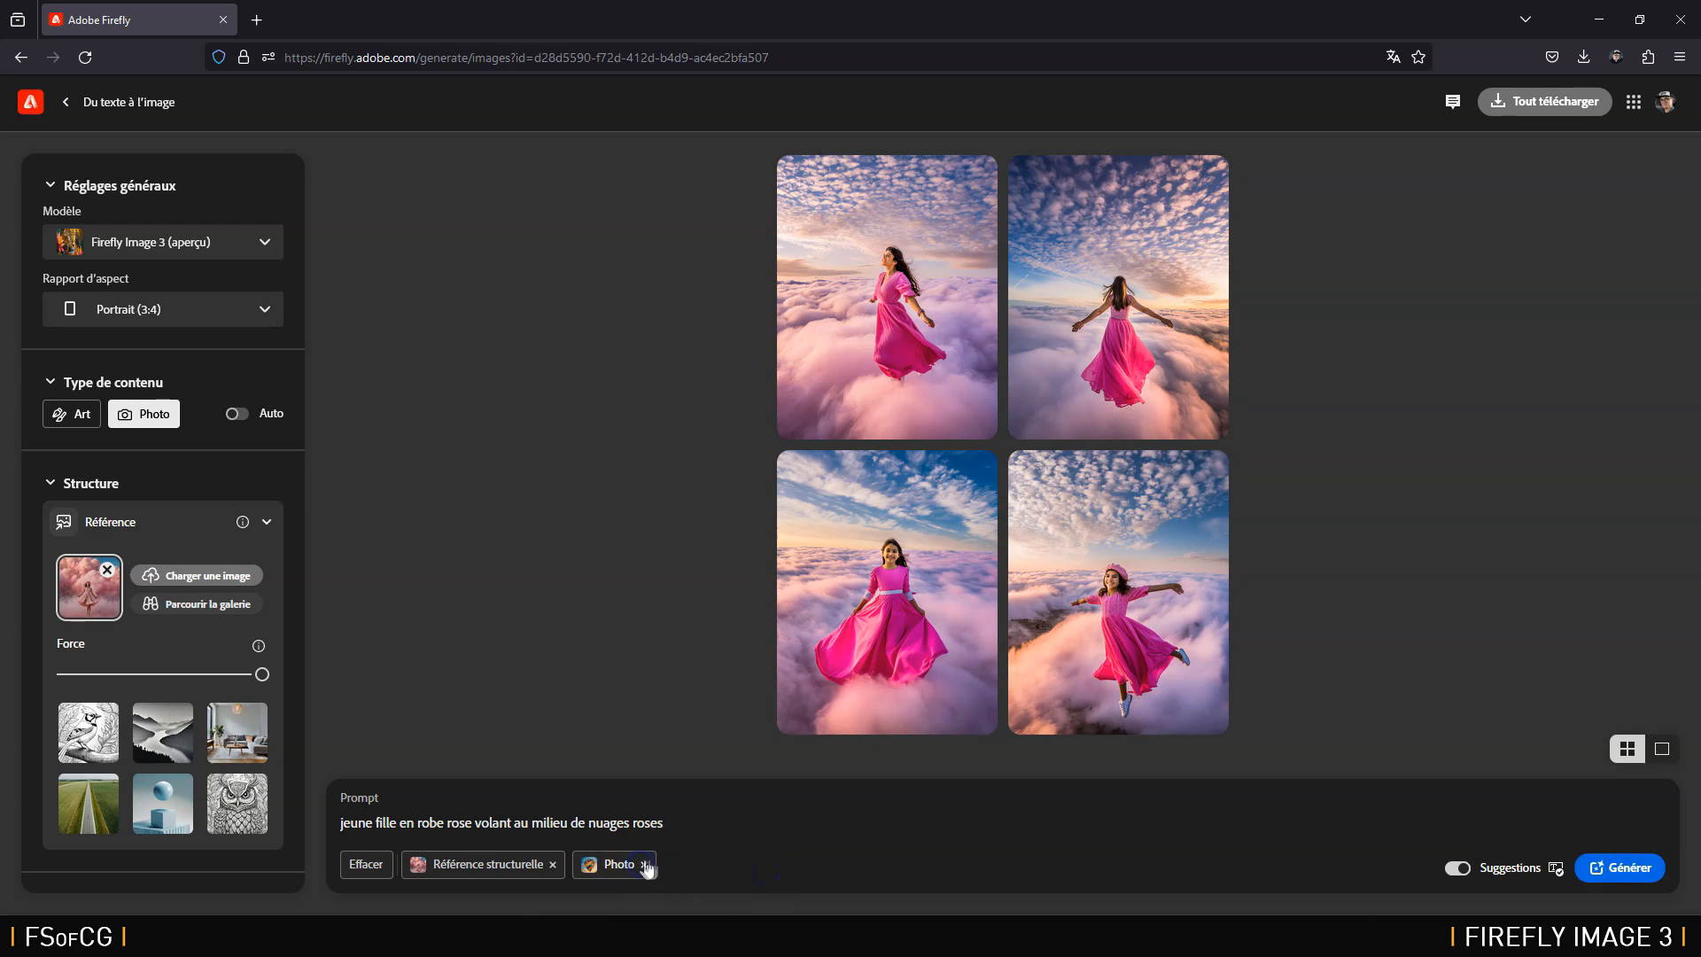
click(644, 864)
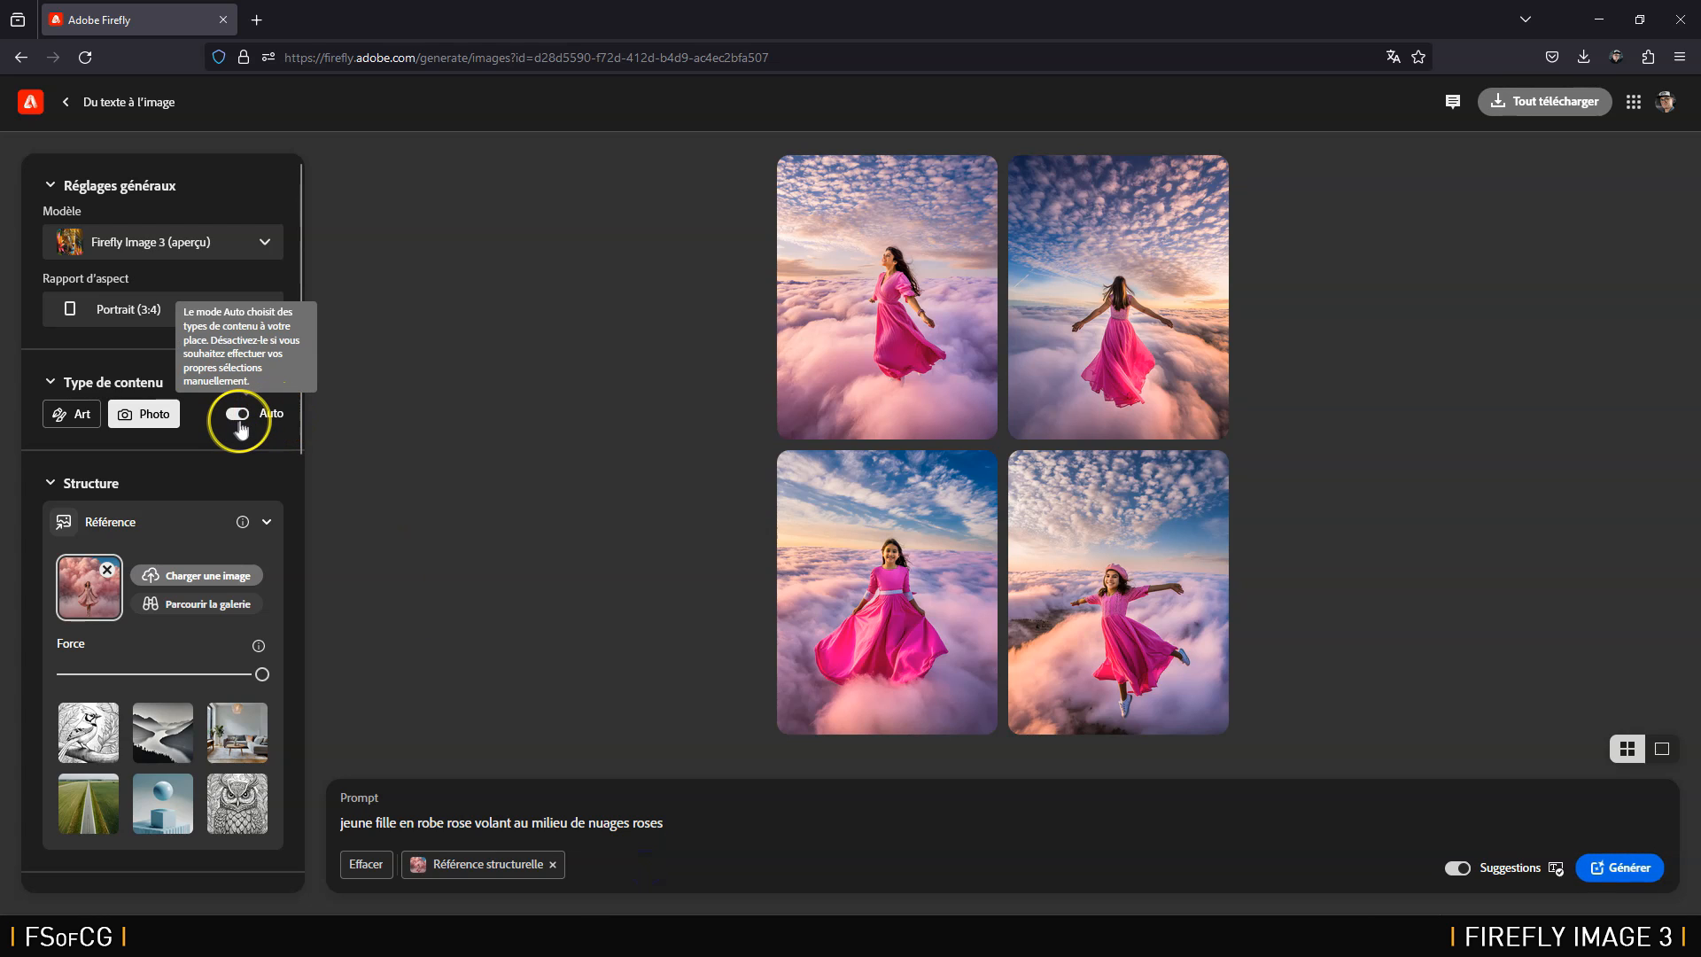
click(1623, 867)
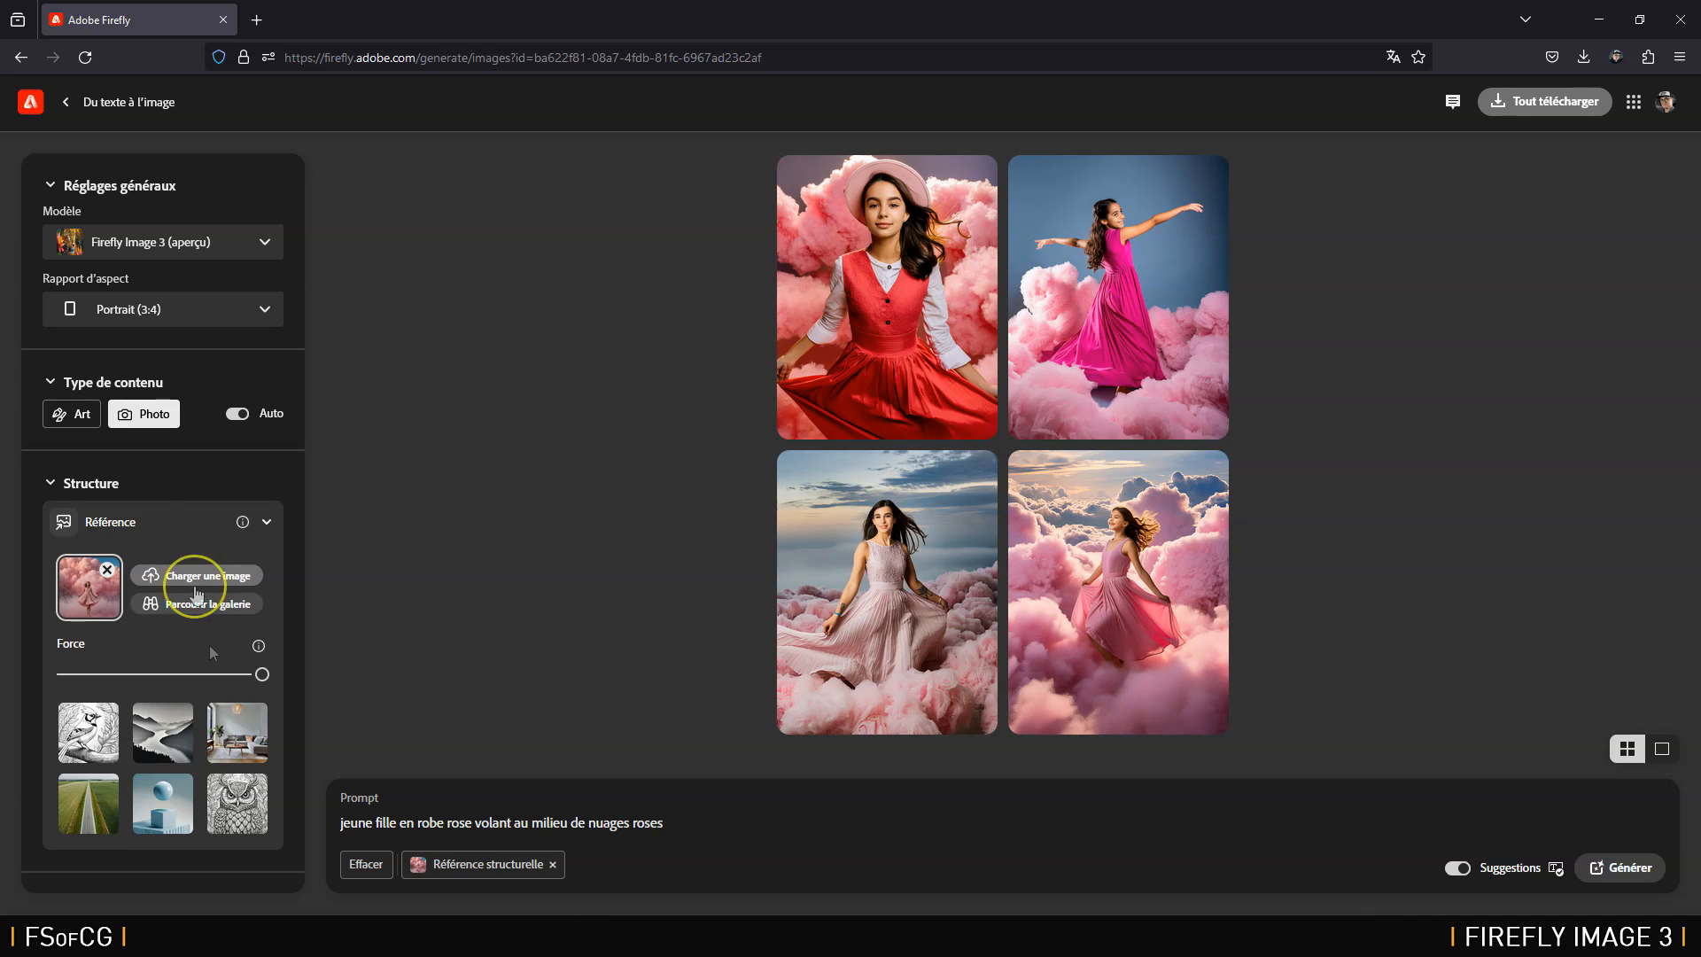
Step: Load the same alchemyrefiner image of the woman in pink clouds as the style reference
scroll(189, 512, down, 3)
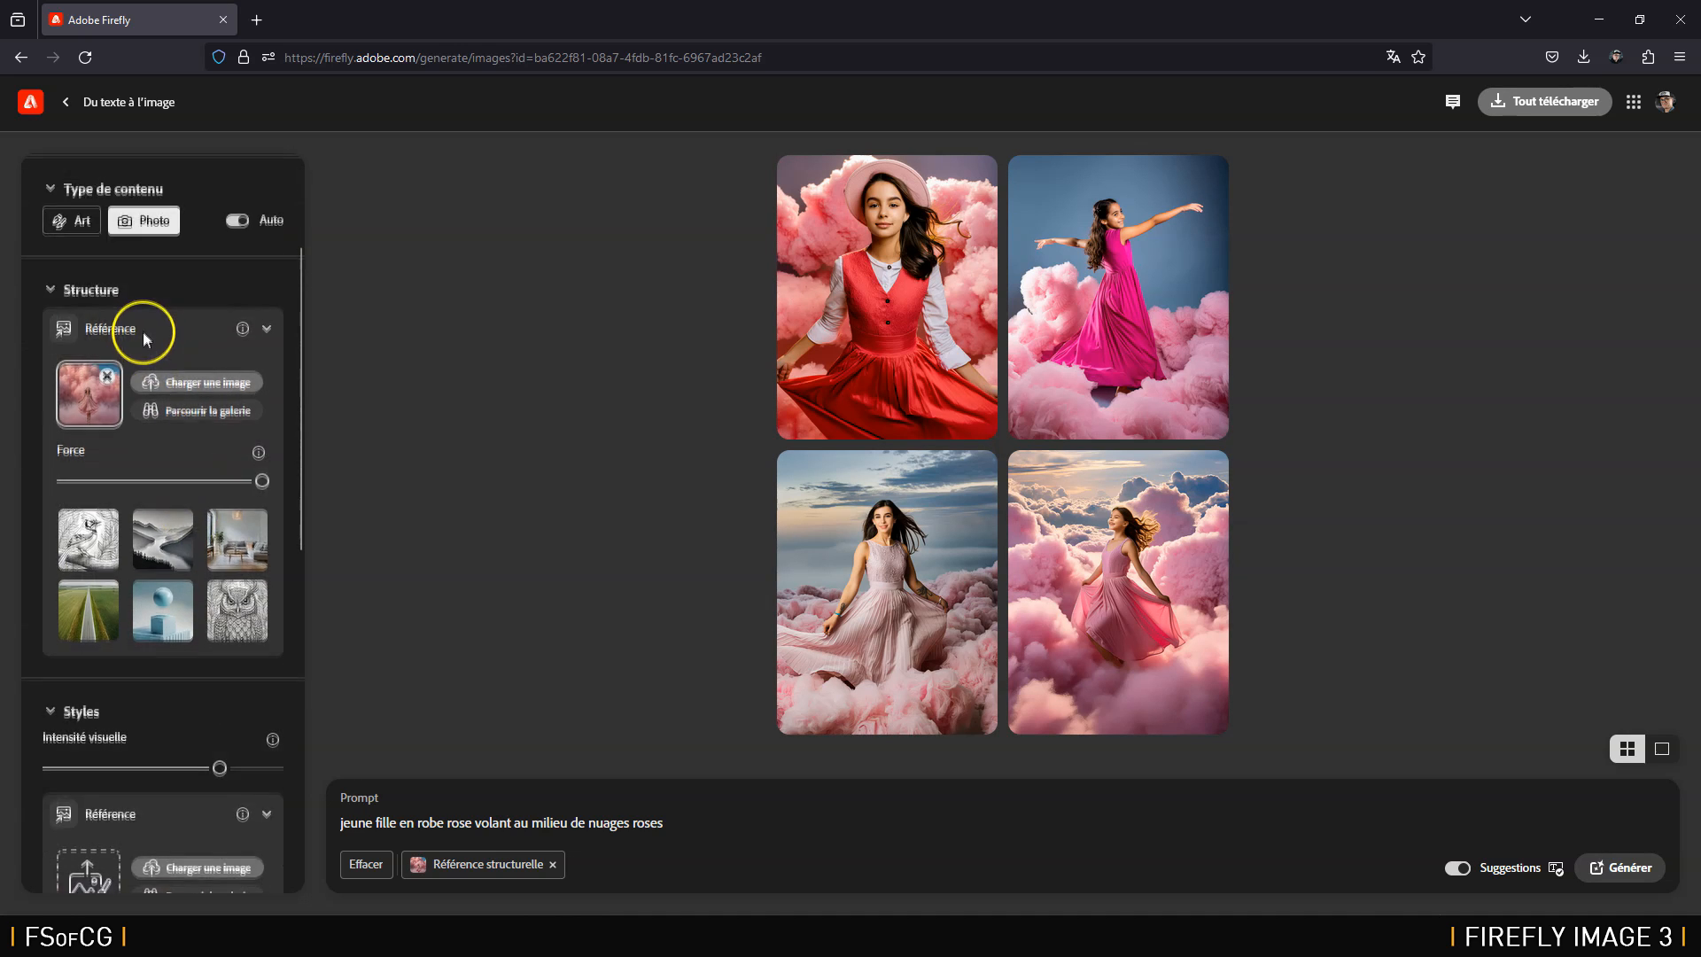
scroll(146, 398, down, 4)
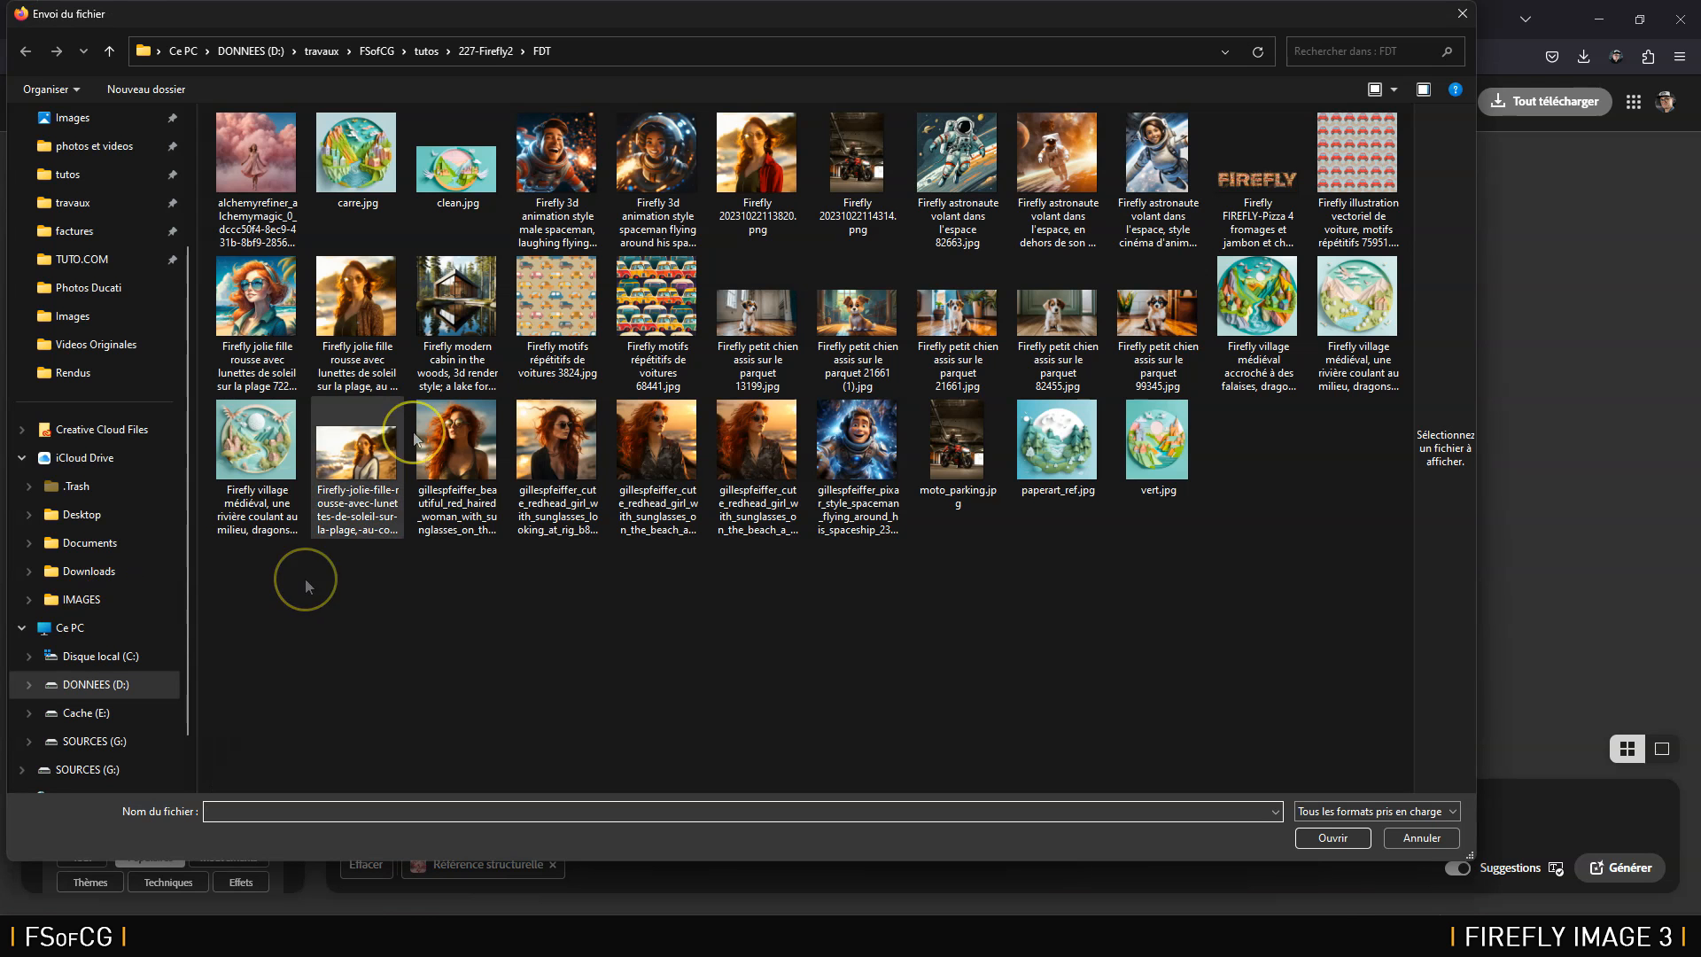
click(270, 163)
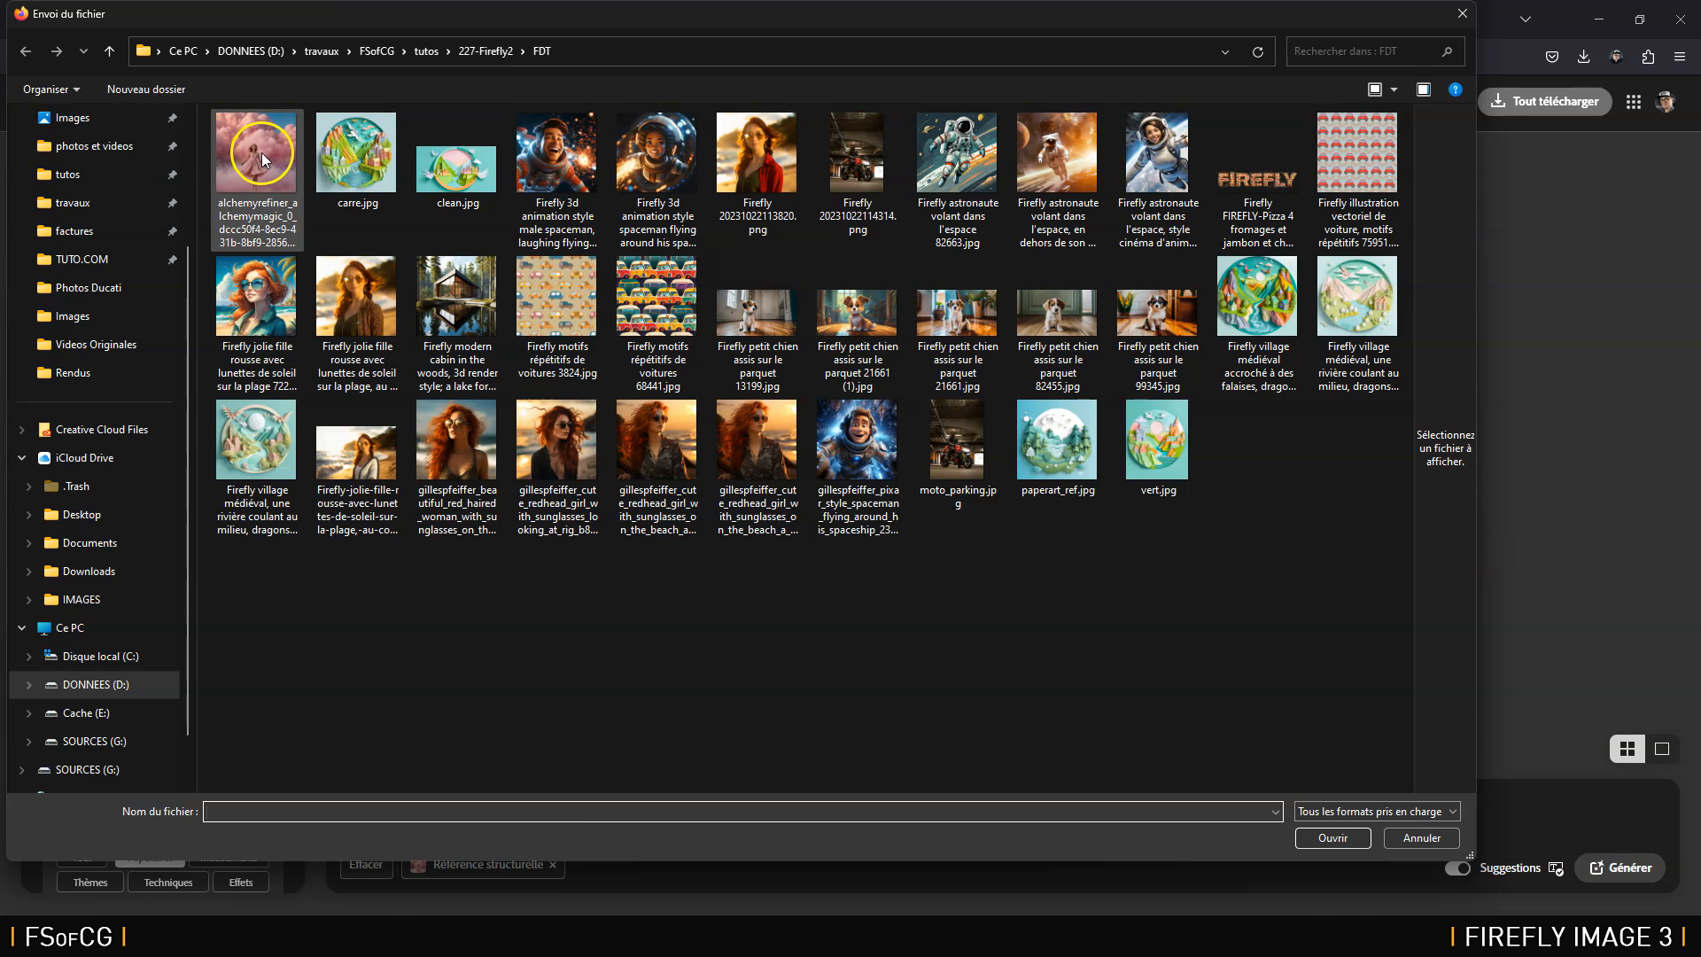
double_click(262, 152)
click(238, 374)
Step: Set the style reference Force to the maximum, increase Intensité visuelle, and generate new images
drag(172, 544, 228, 552)
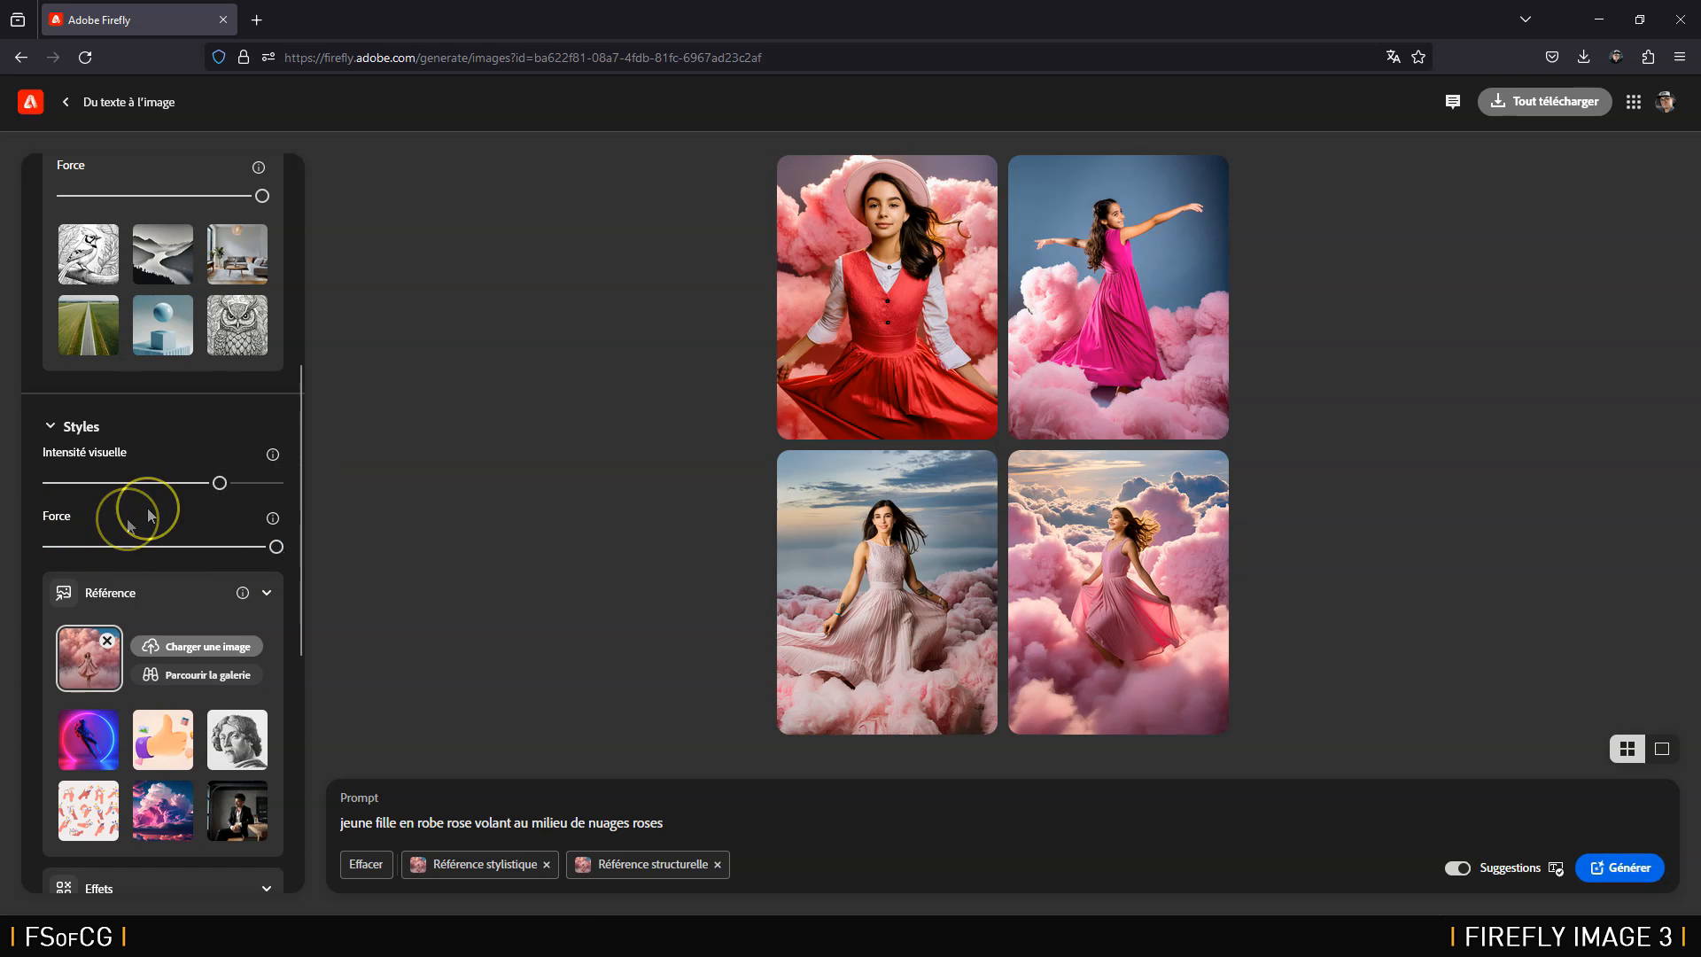
drag(219, 484, 253, 493)
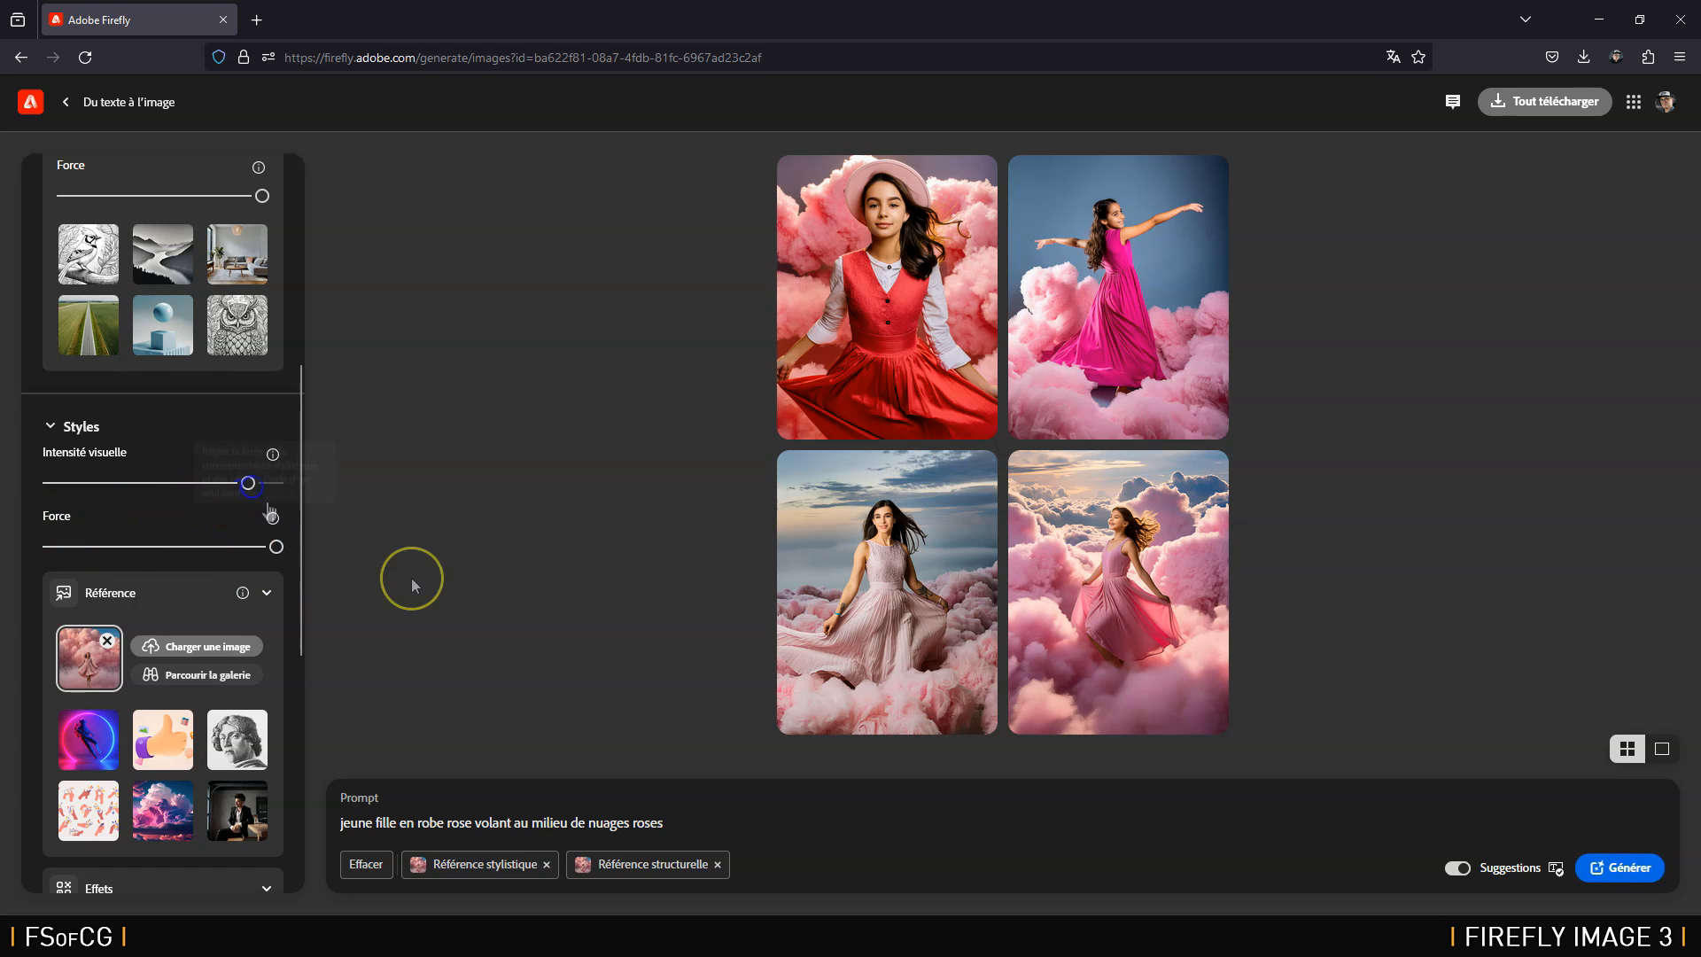
click(1633, 870)
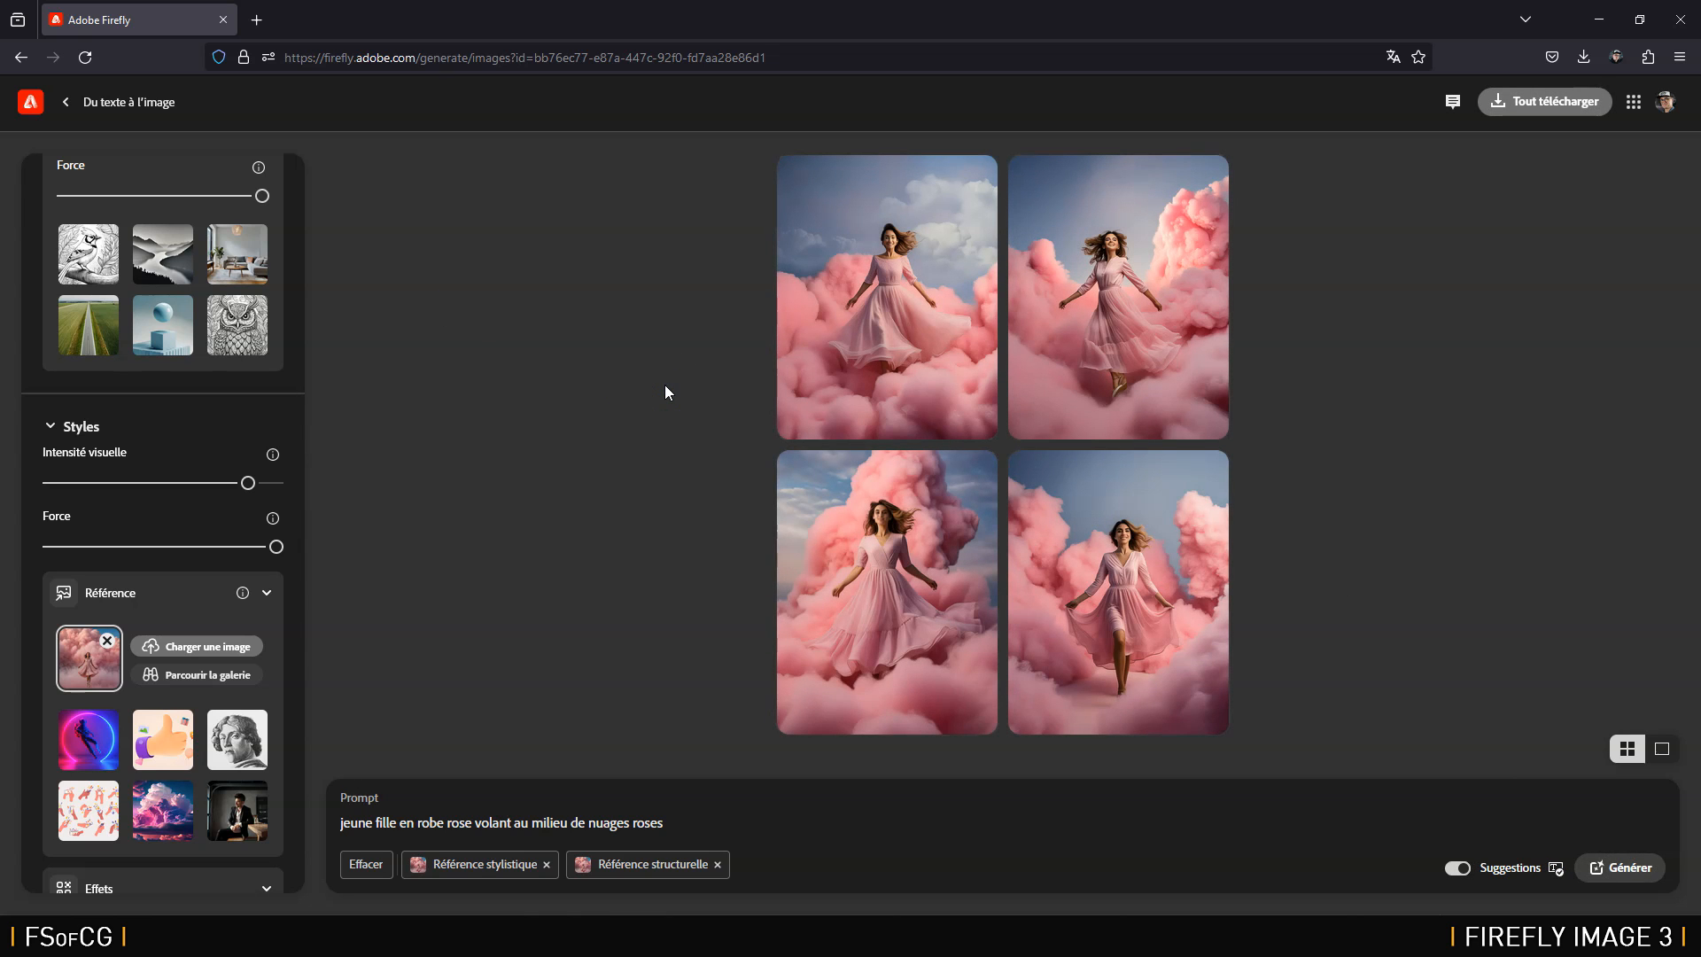
Step: Compare the four images generated with both structure and style references at enlarged size
click(896, 305)
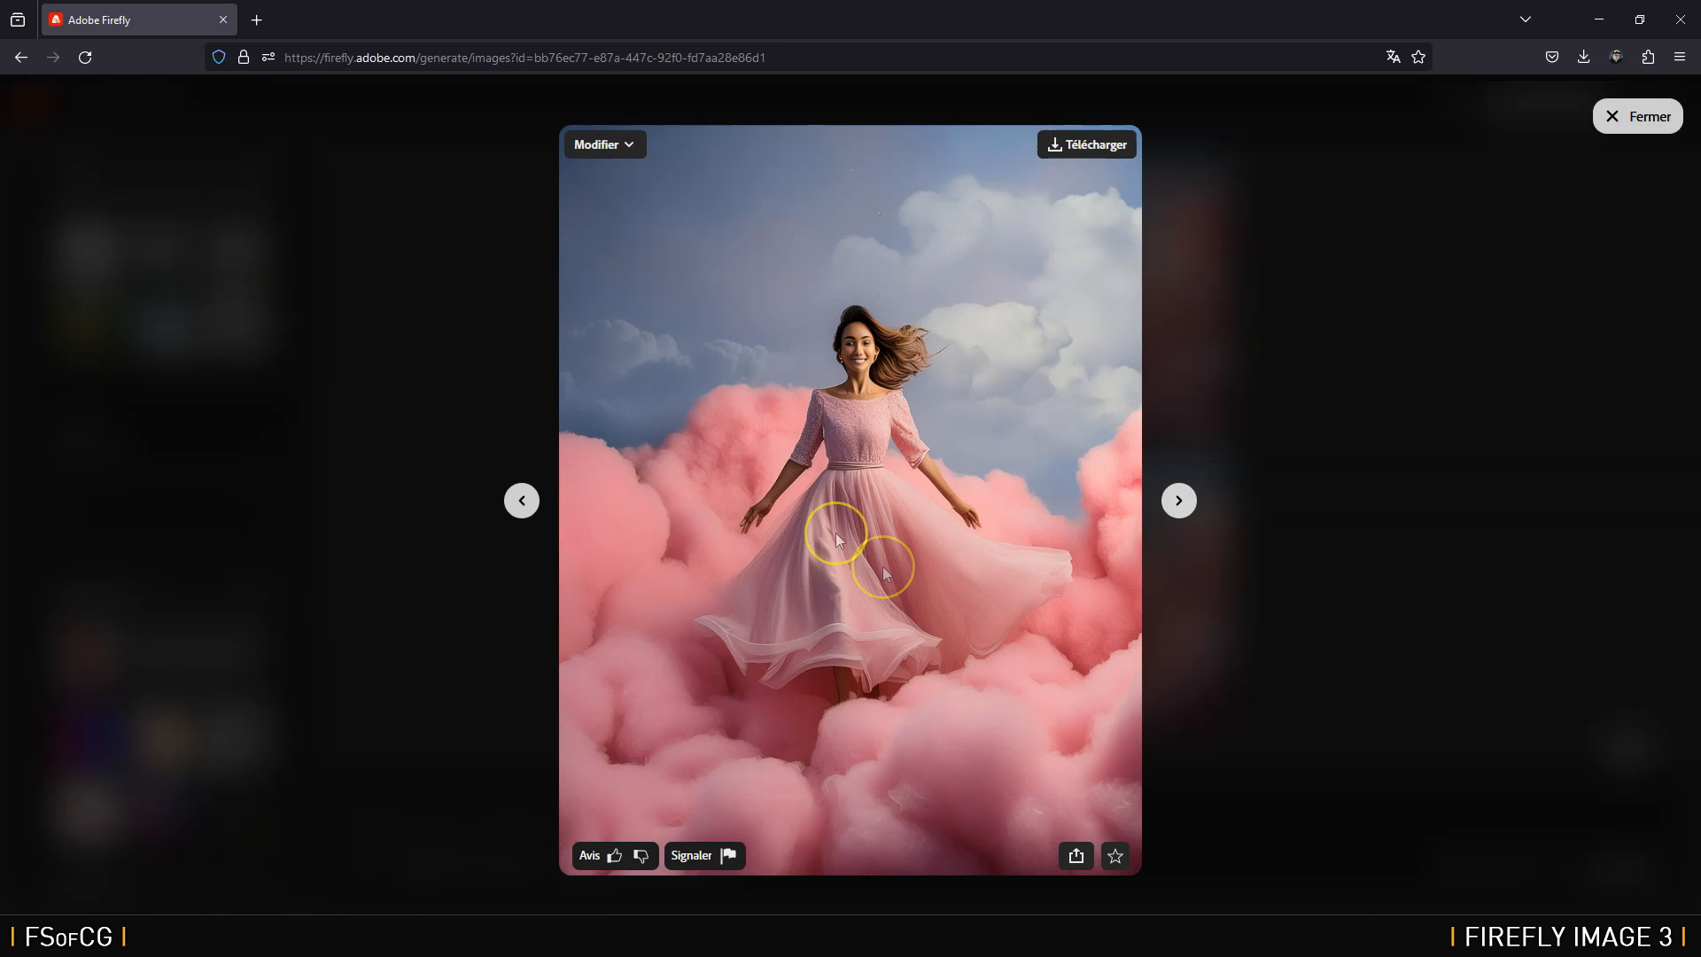
click(1178, 500)
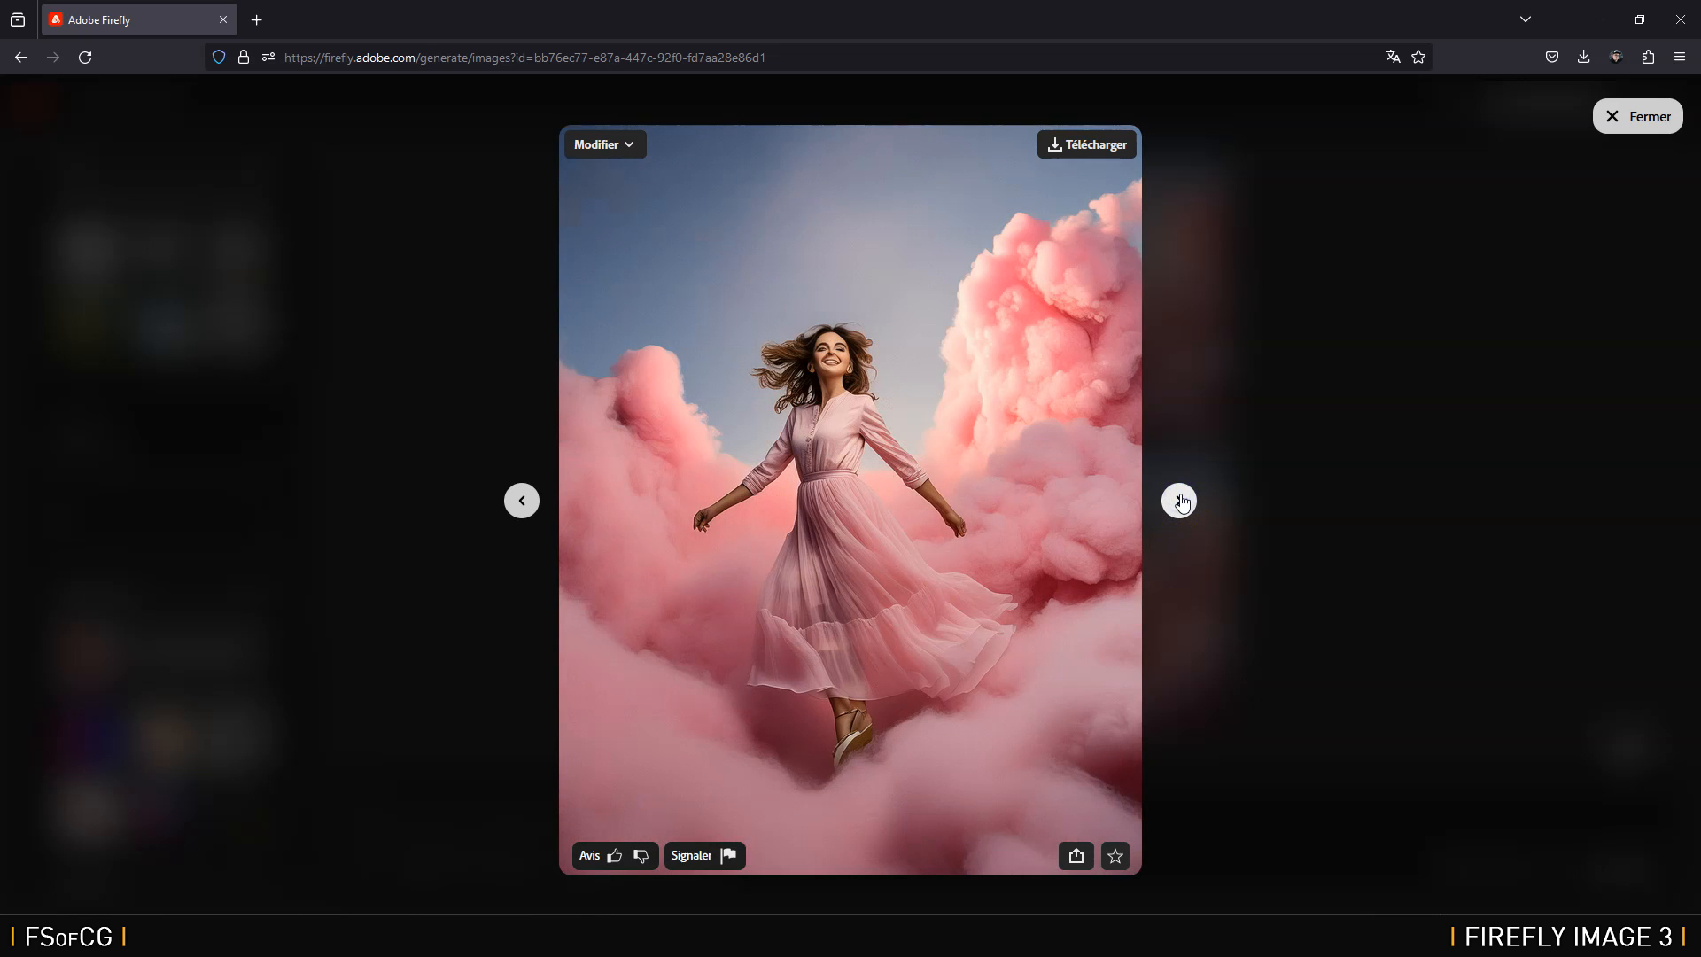
click(1178, 500)
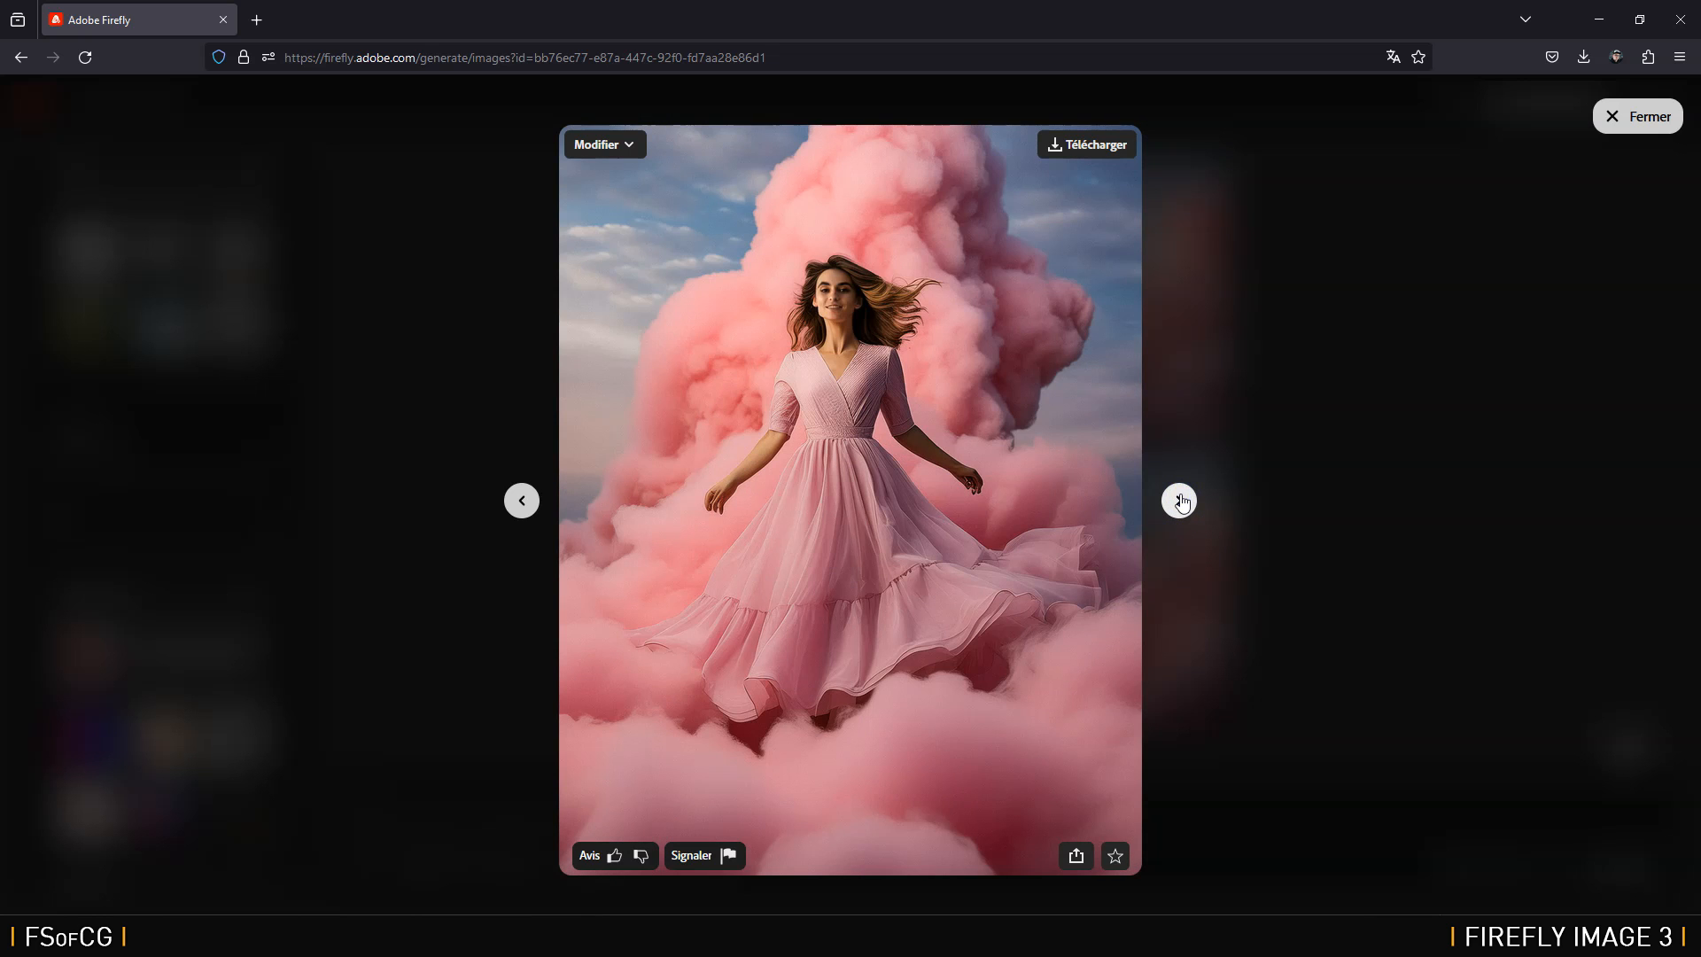
click(1181, 501)
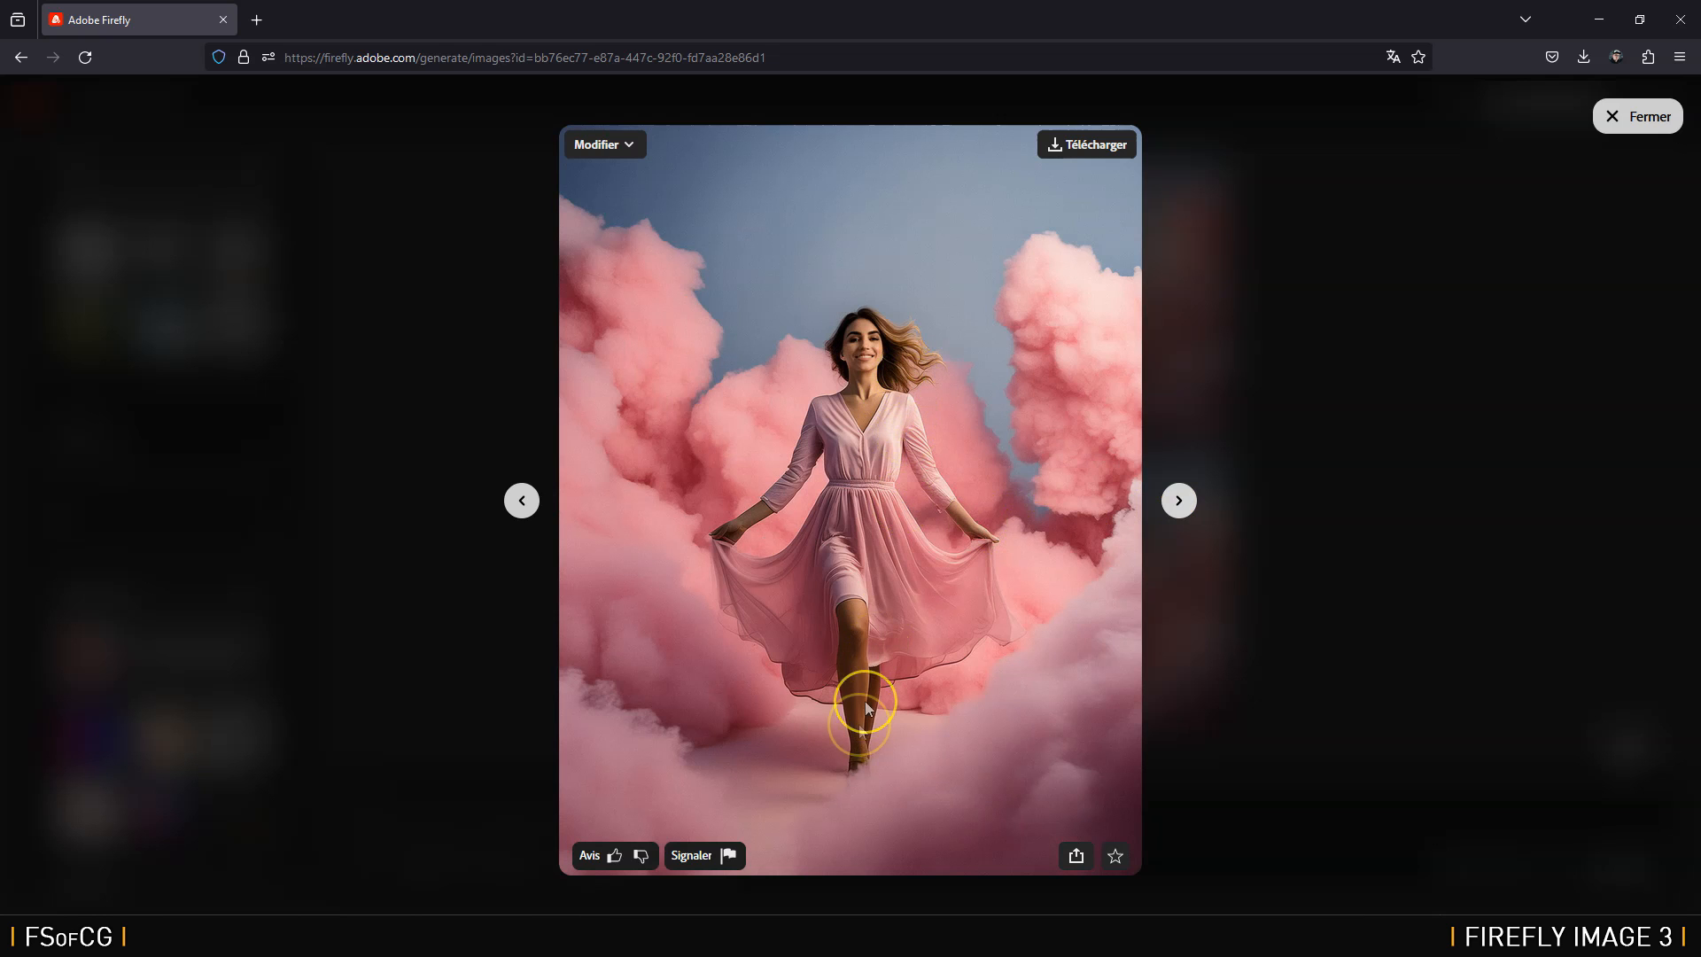
Step: Rate the fourth image positively and the third, second and first negatively, and return to the image grid
click(616, 855)
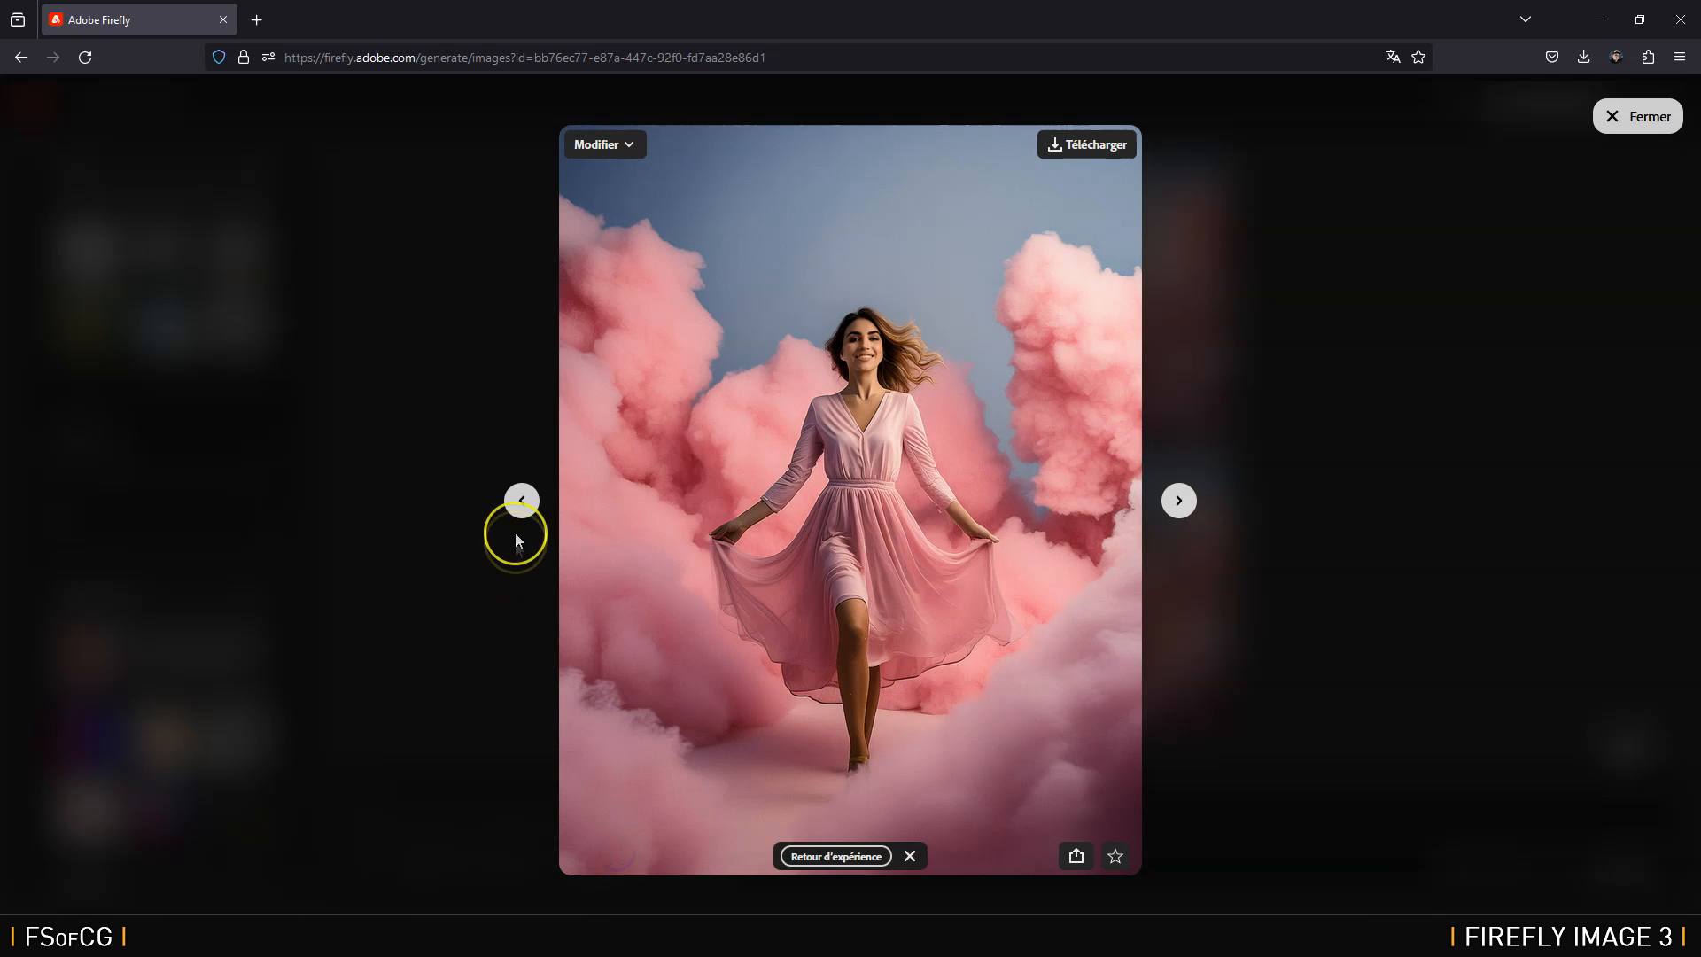
click(521, 501)
click(642, 855)
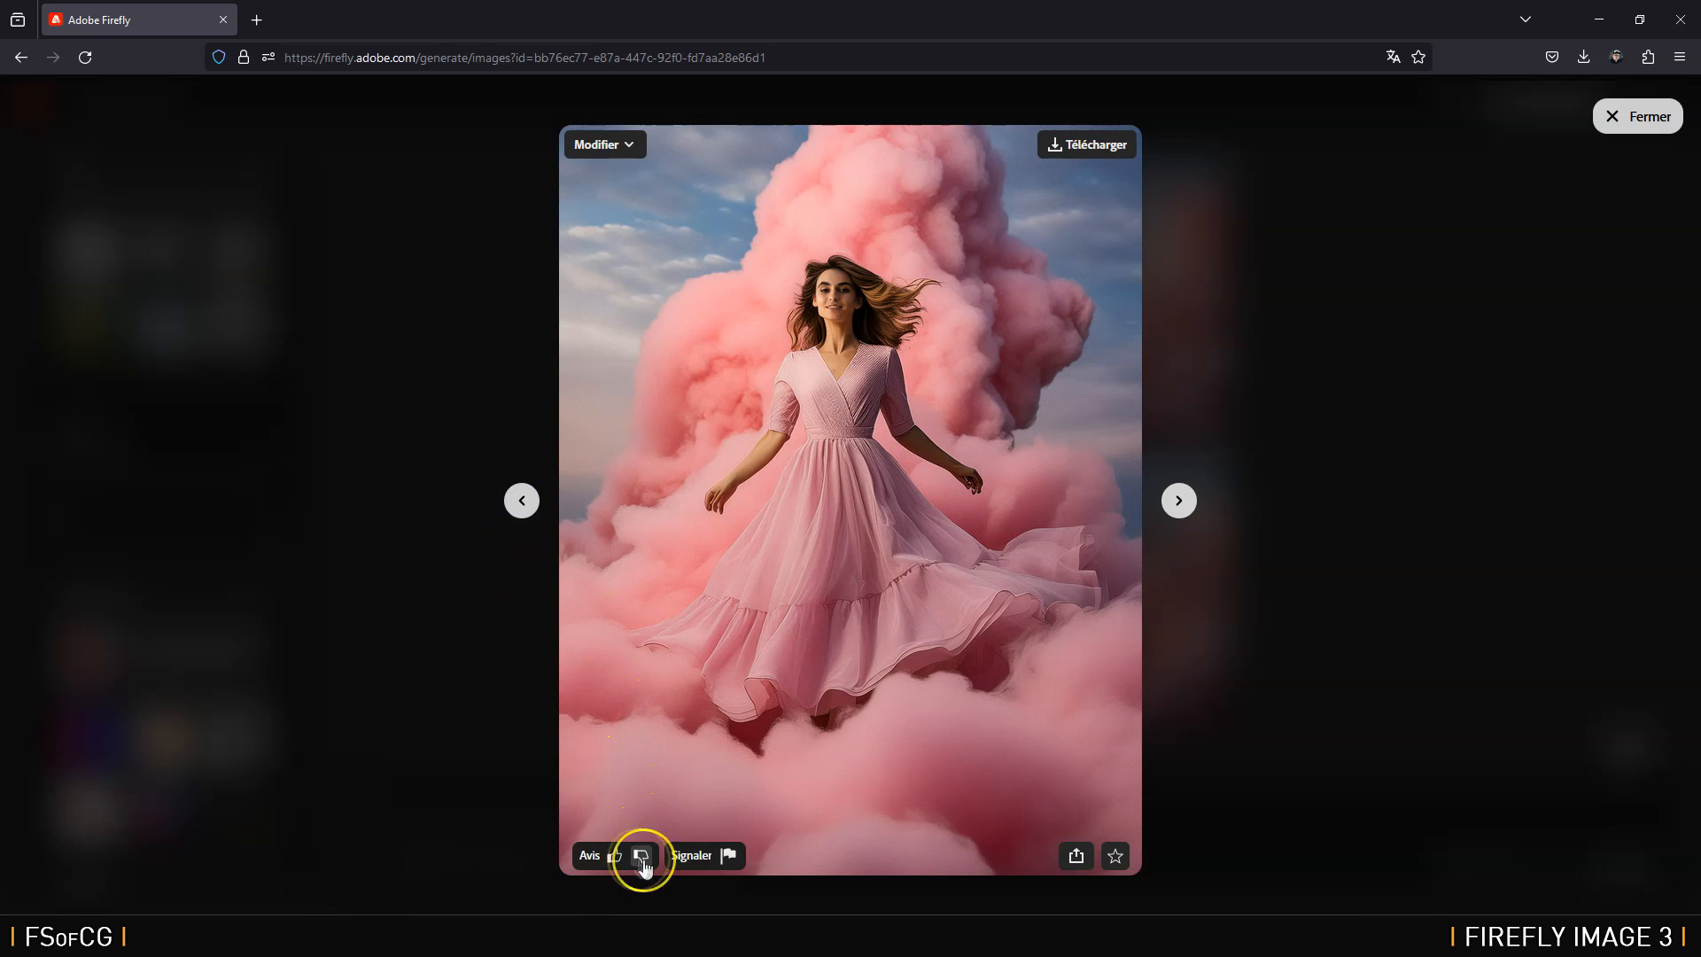
click(524, 502)
click(641, 856)
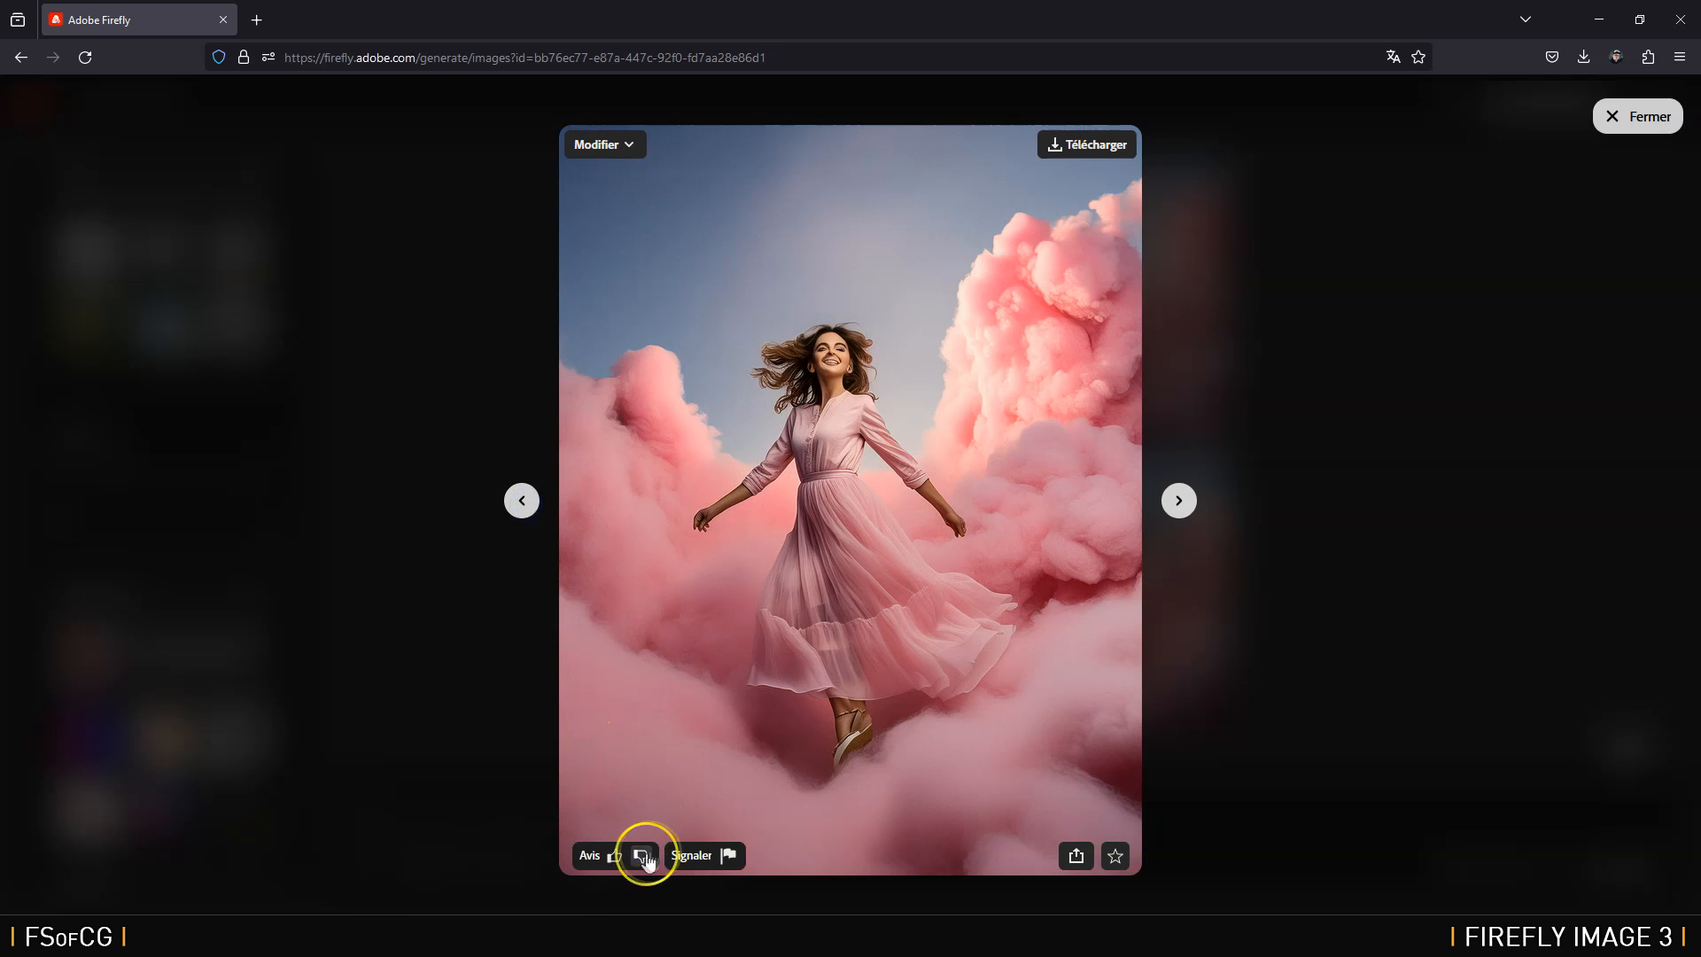
click(523, 498)
click(641, 856)
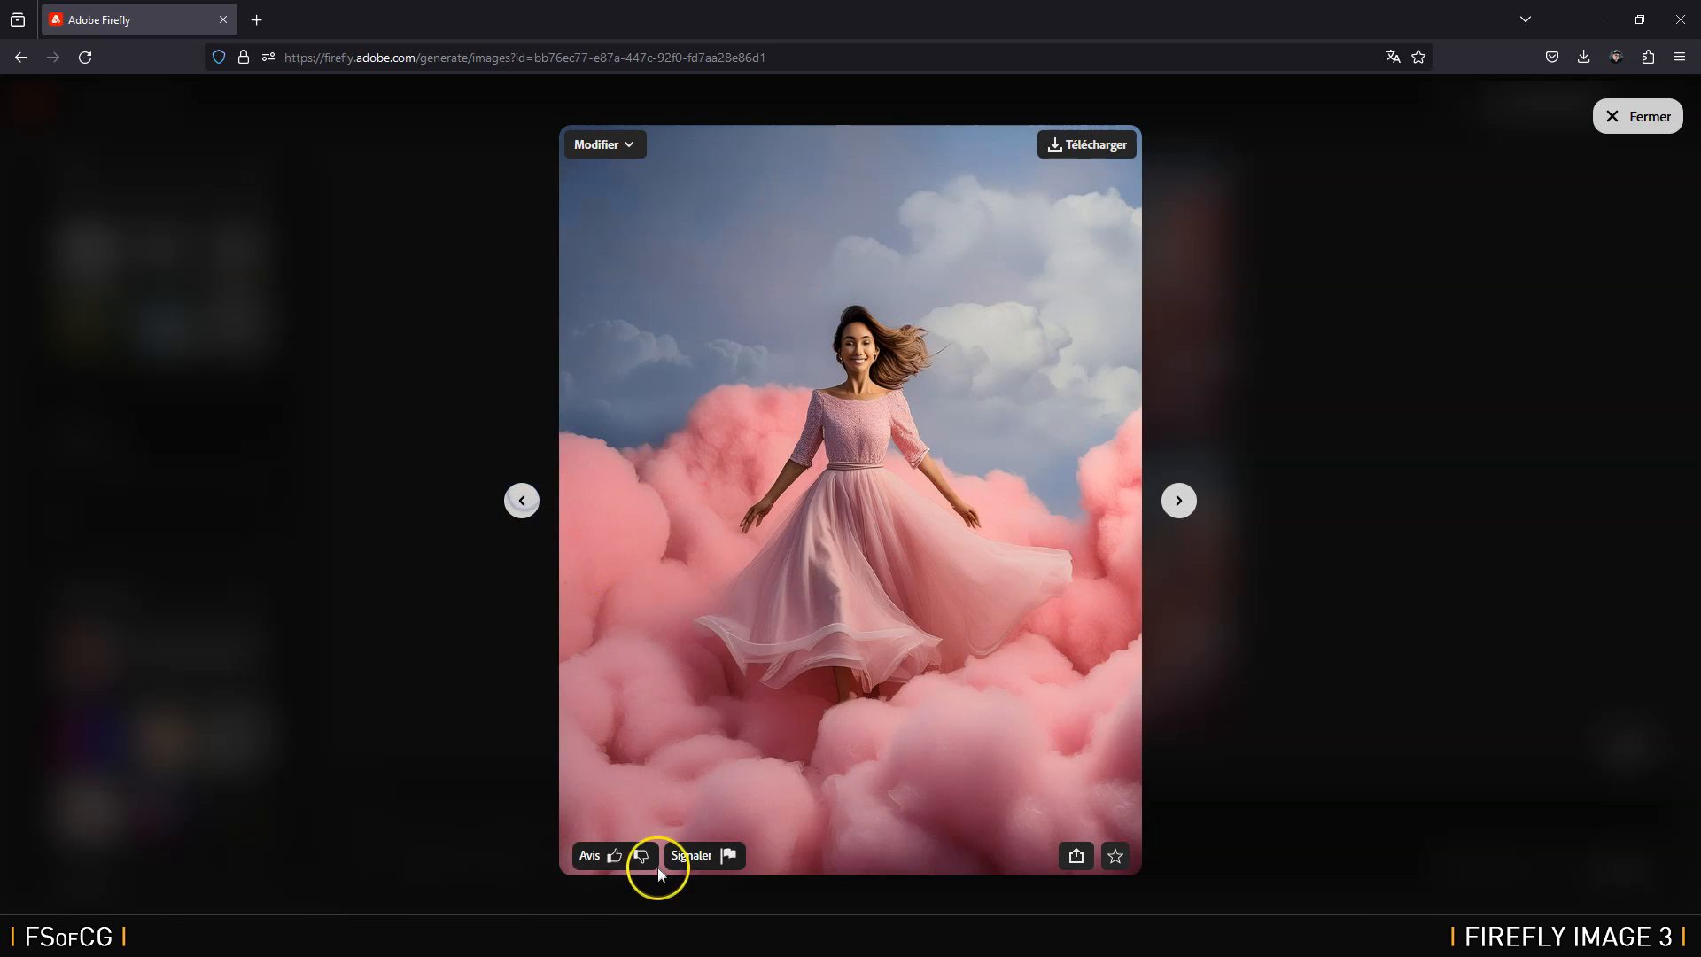
click(1636, 116)
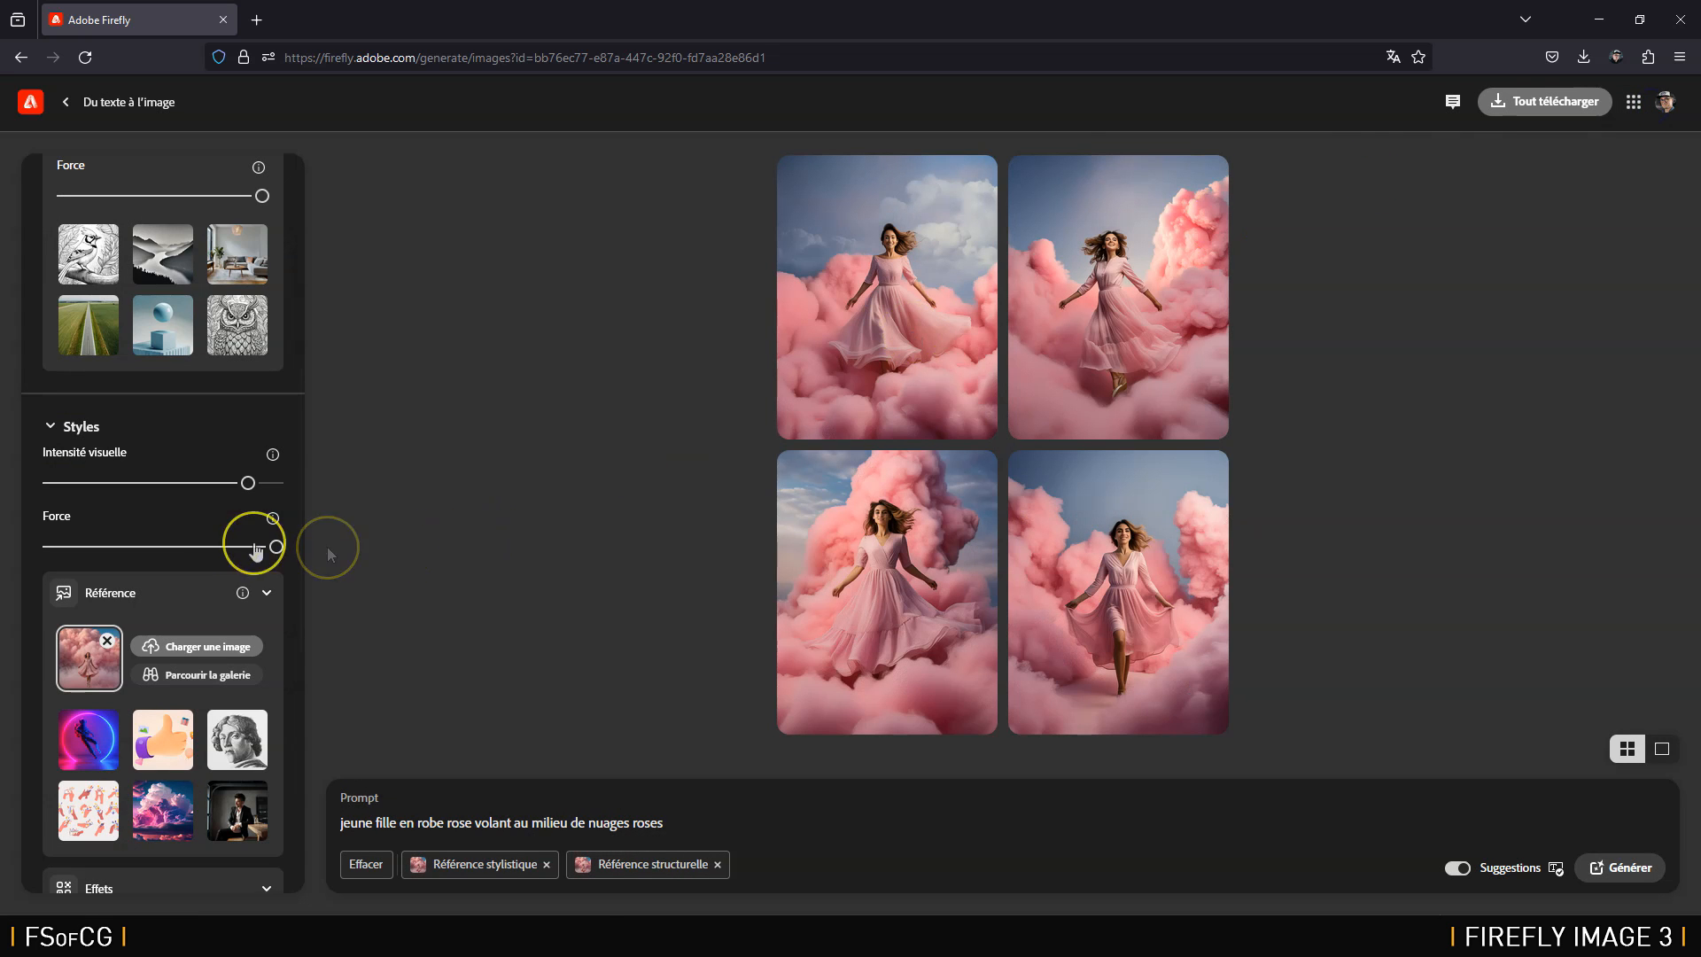
Step: Extend the prompt with ", style cinématographique, style Wes Anderson, haute qualité photographique"
scroll(204, 523, up, 3)
scroll(202, 529, up, 4)
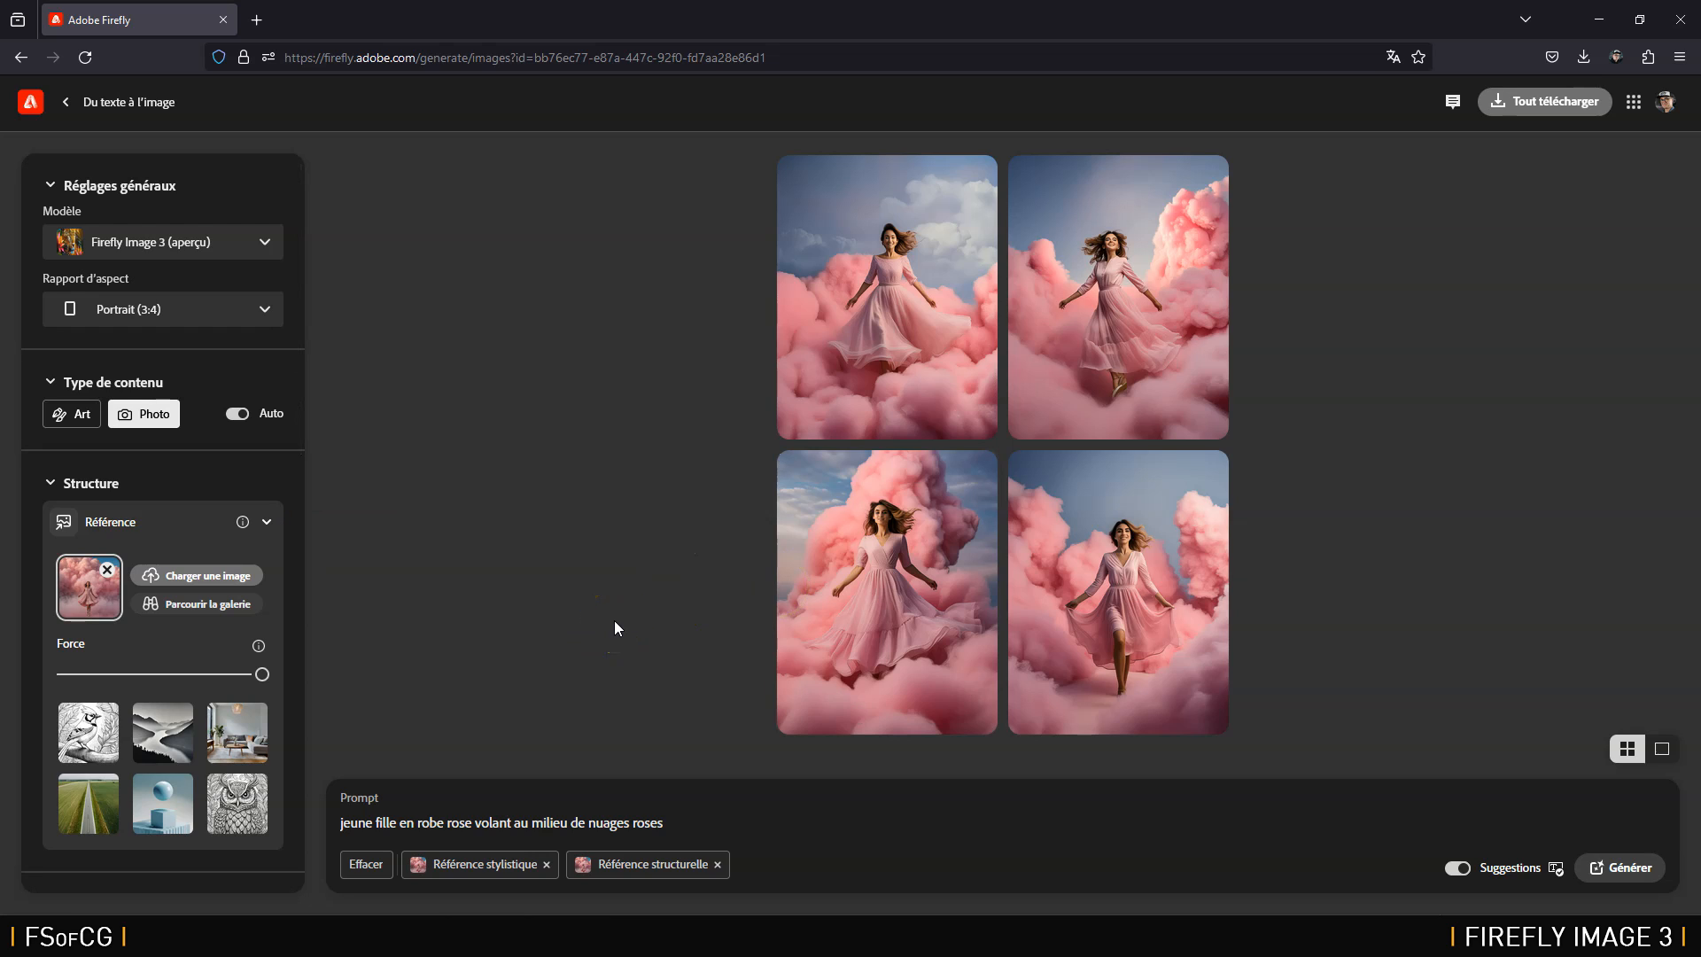
click(714, 822)
text(,)
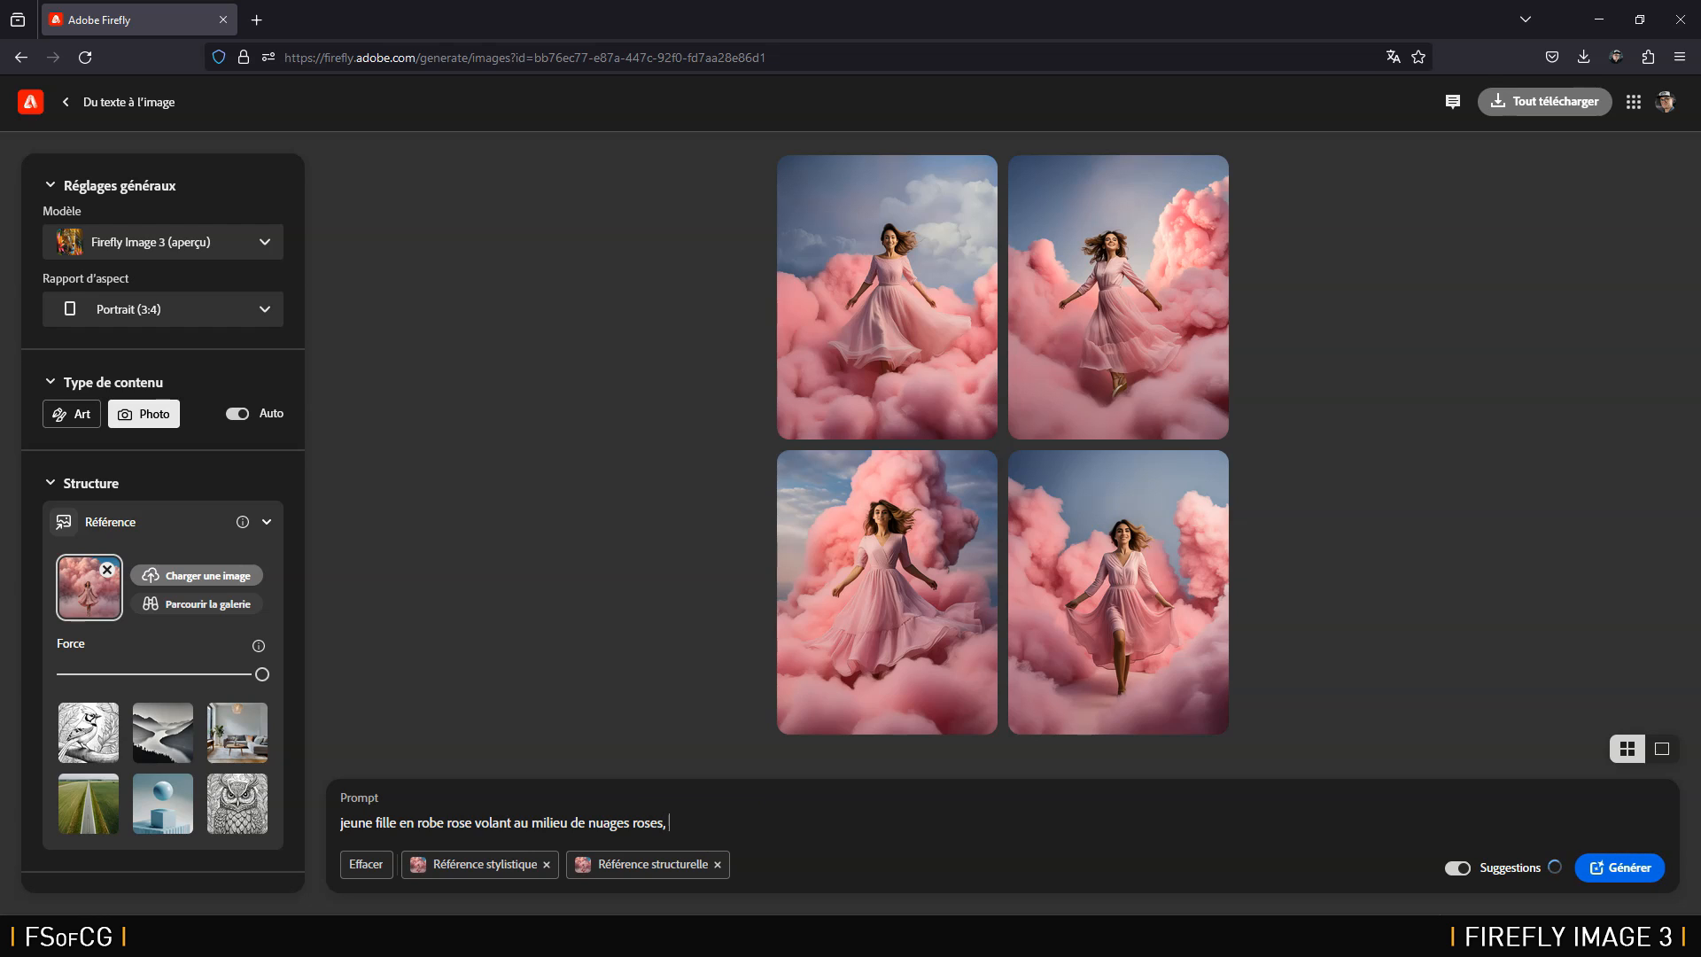
text( style cinématographique, Wes Anderson)
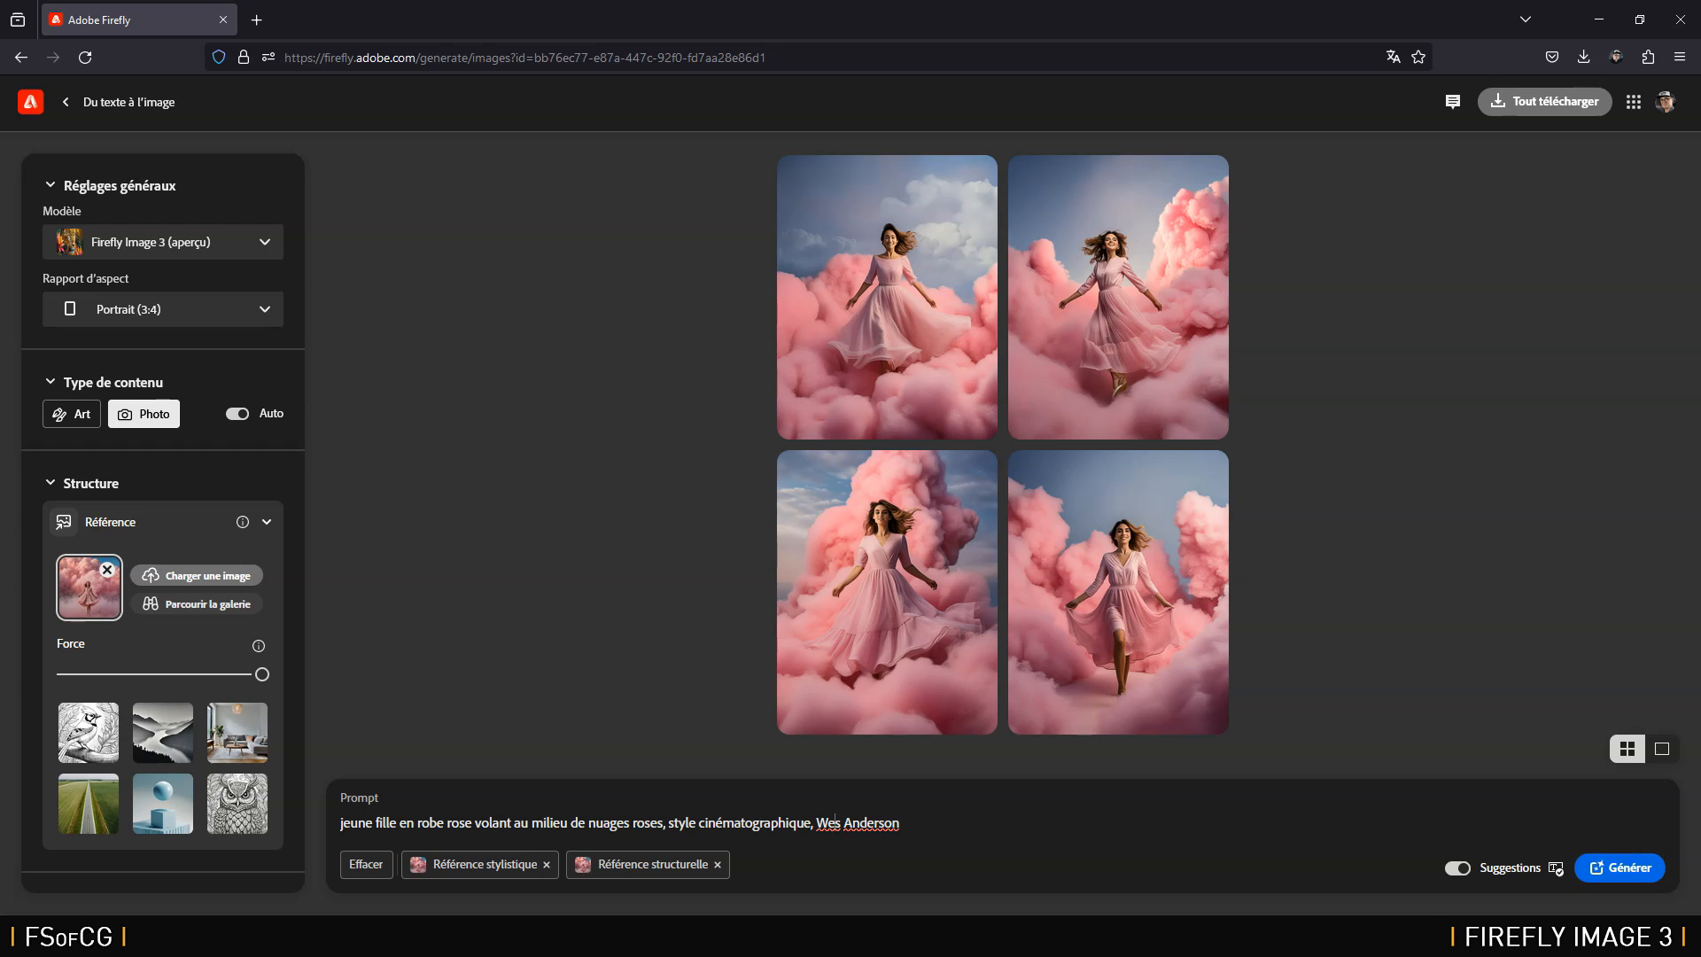
text(style)
click(952, 817)
drag(846, 823, 927, 826)
click(930, 826)
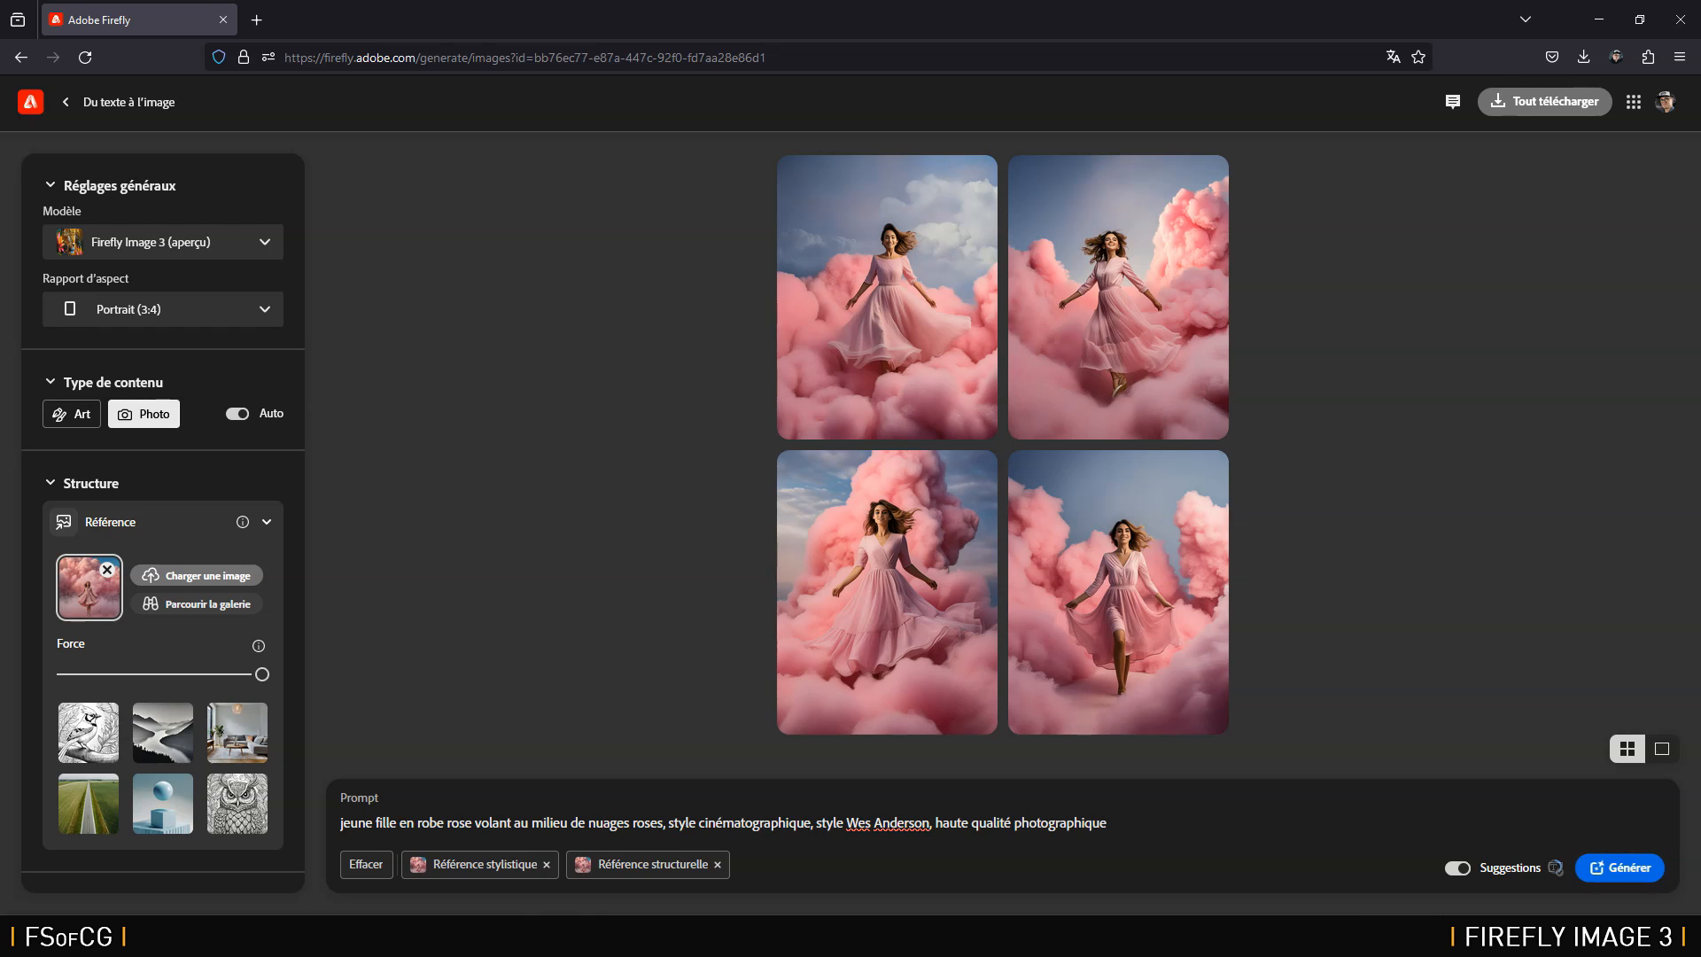
scroll(187, 633, down, 10)
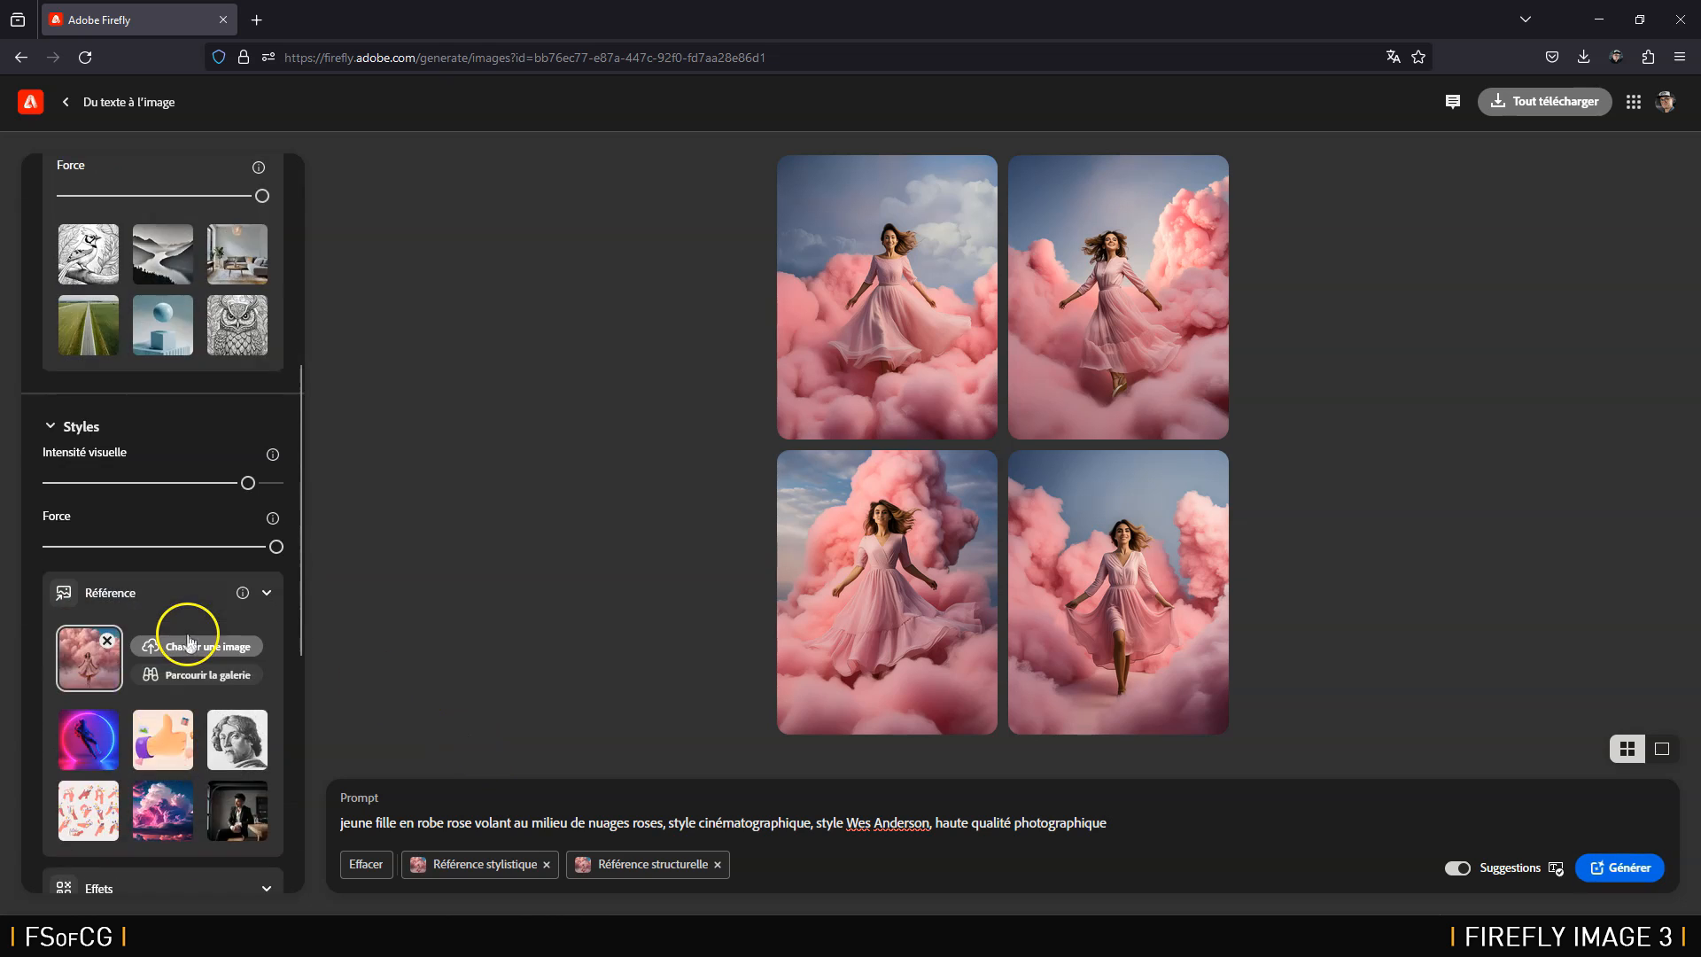
Step: Apply the Couleur pastel tone, Éclairage spectaculaire lighting and Grand angle camera angle, and generate new images
click(182, 705)
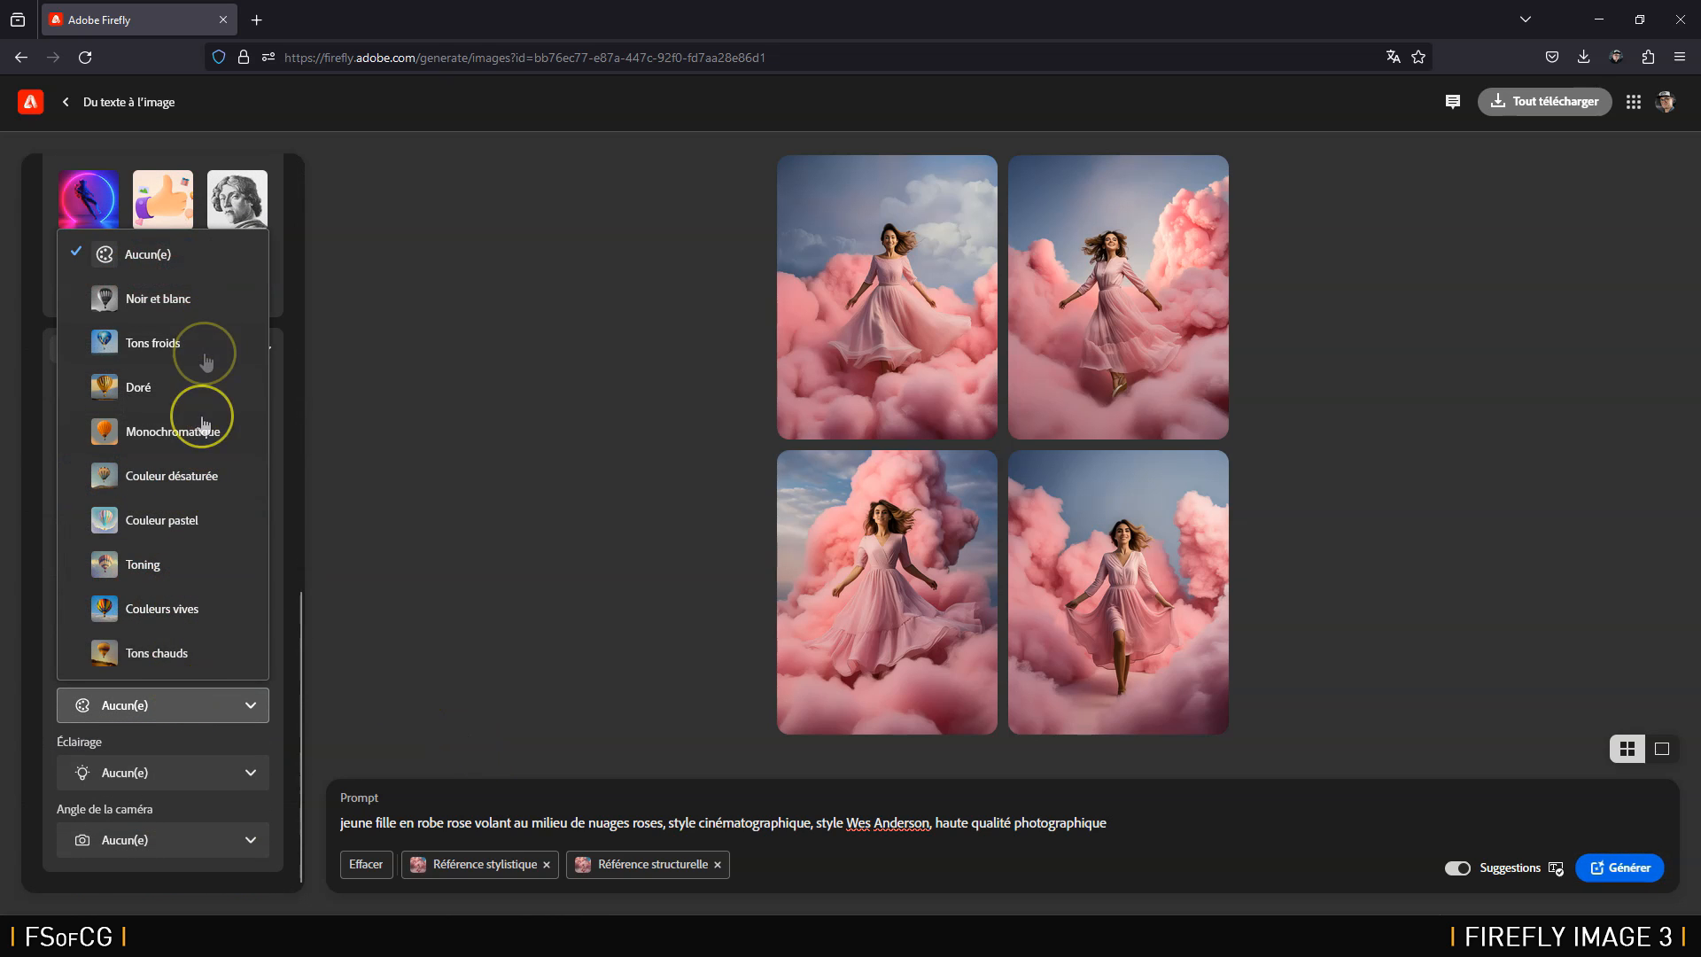
click(198, 521)
click(208, 767)
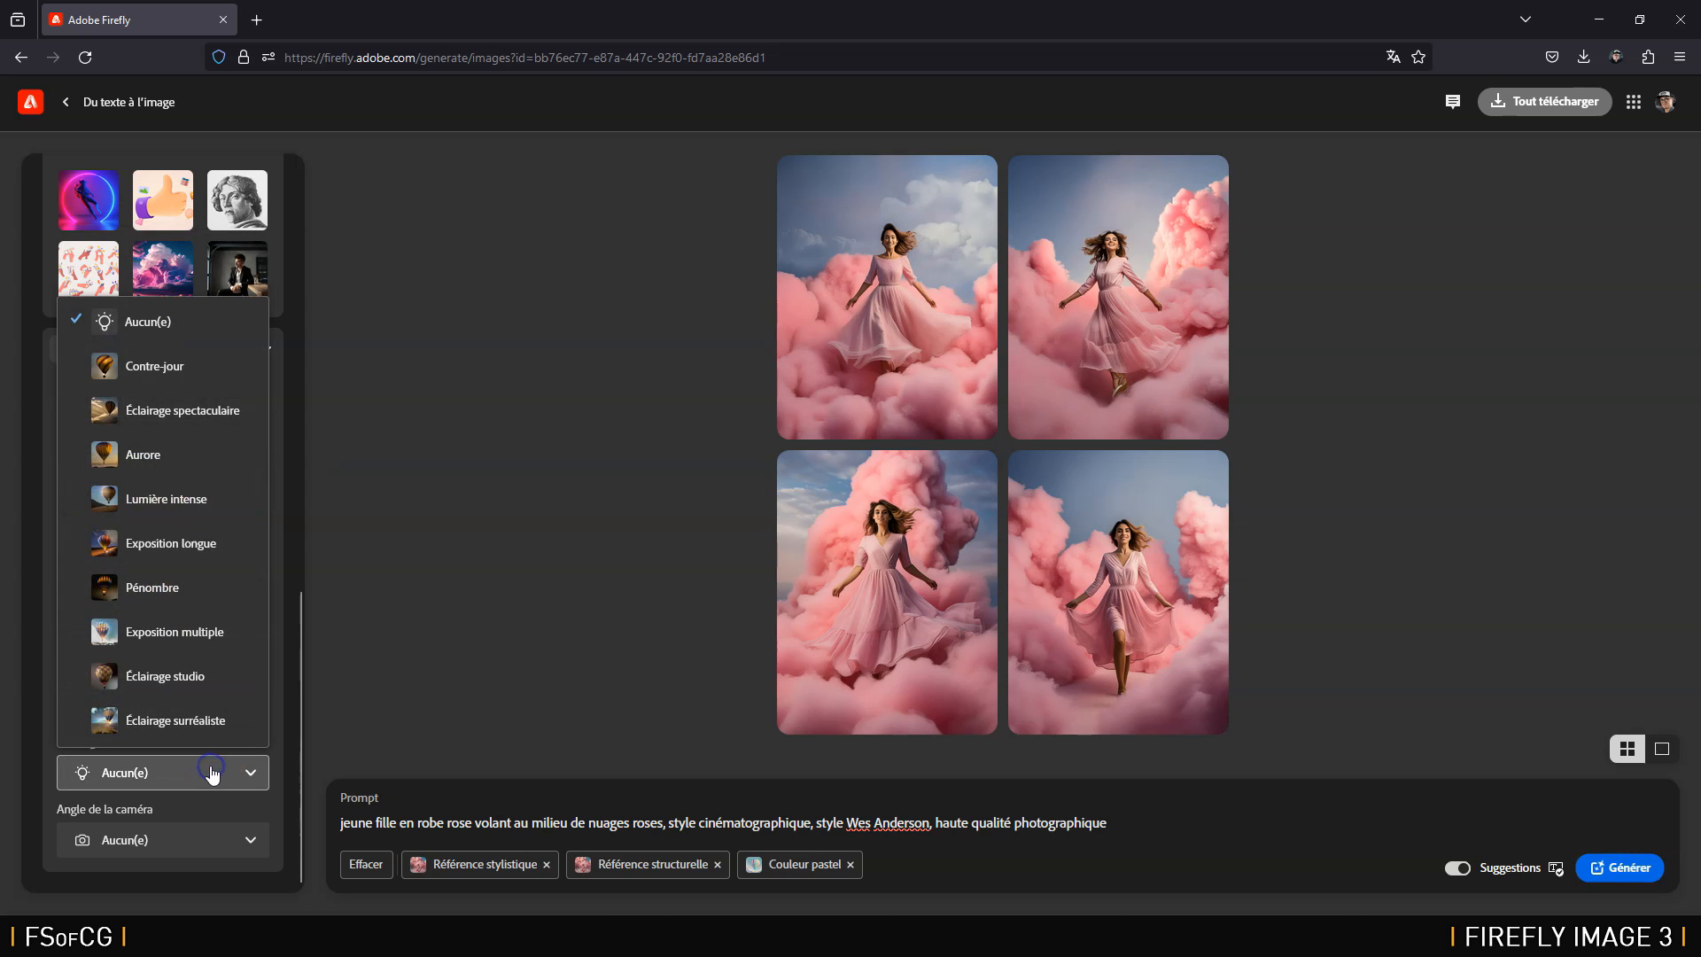
click(208, 421)
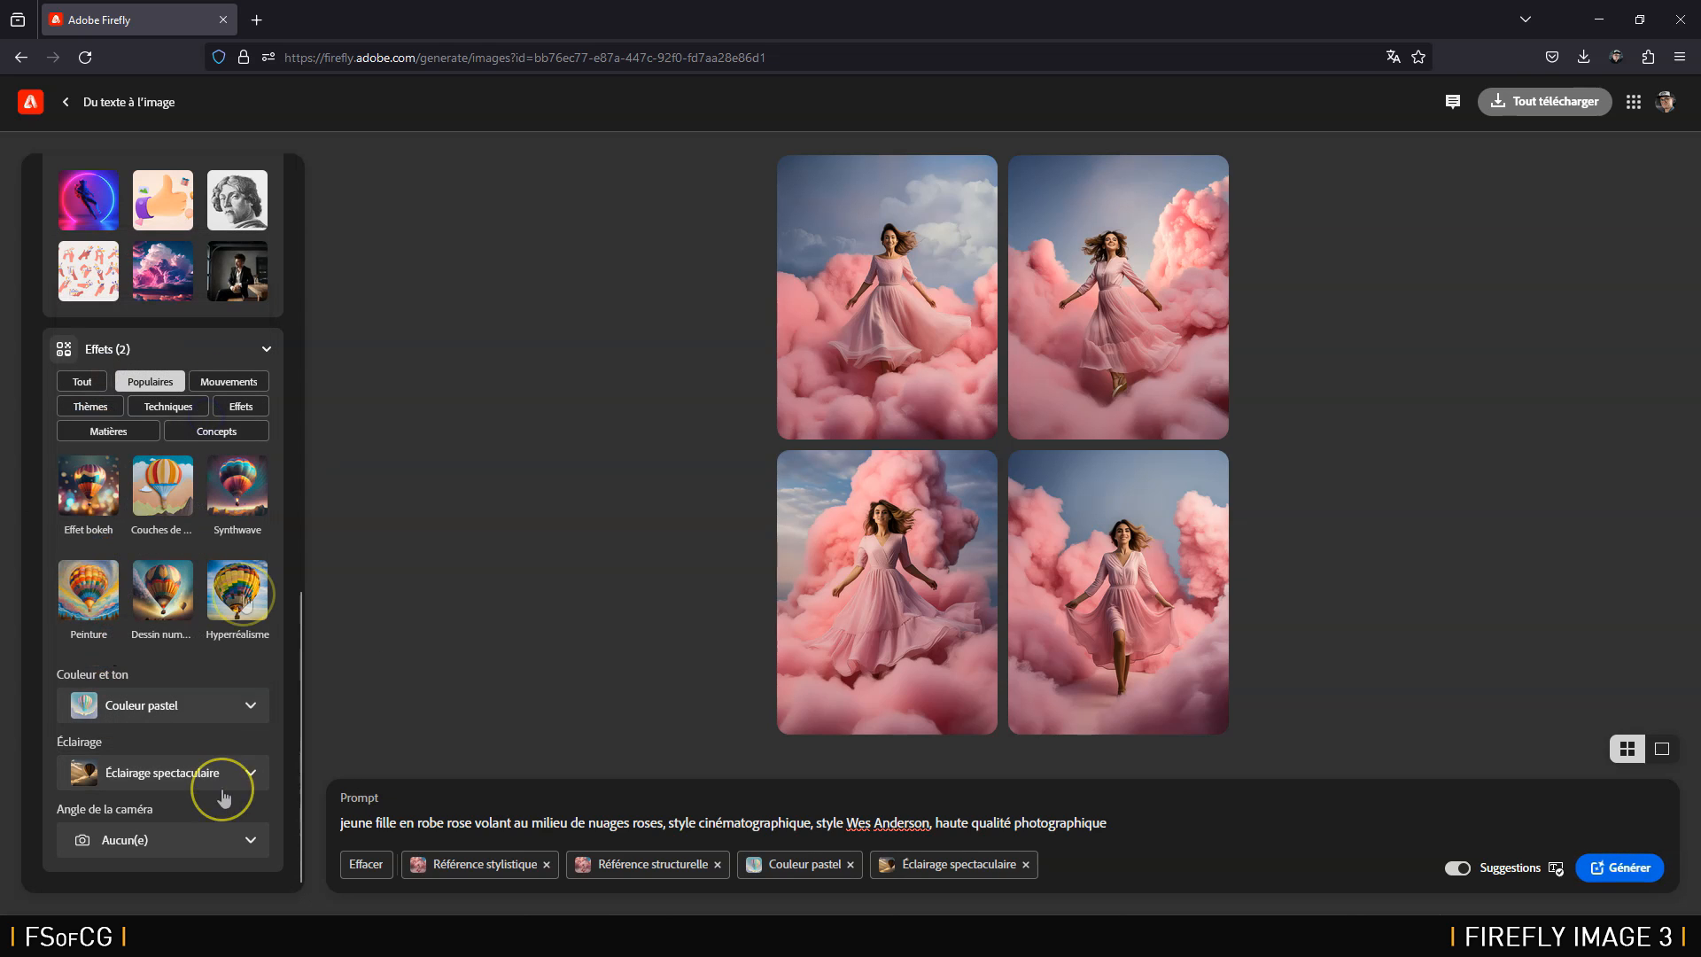
click(191, 824)
click(173, 791)
click(1626, 866)
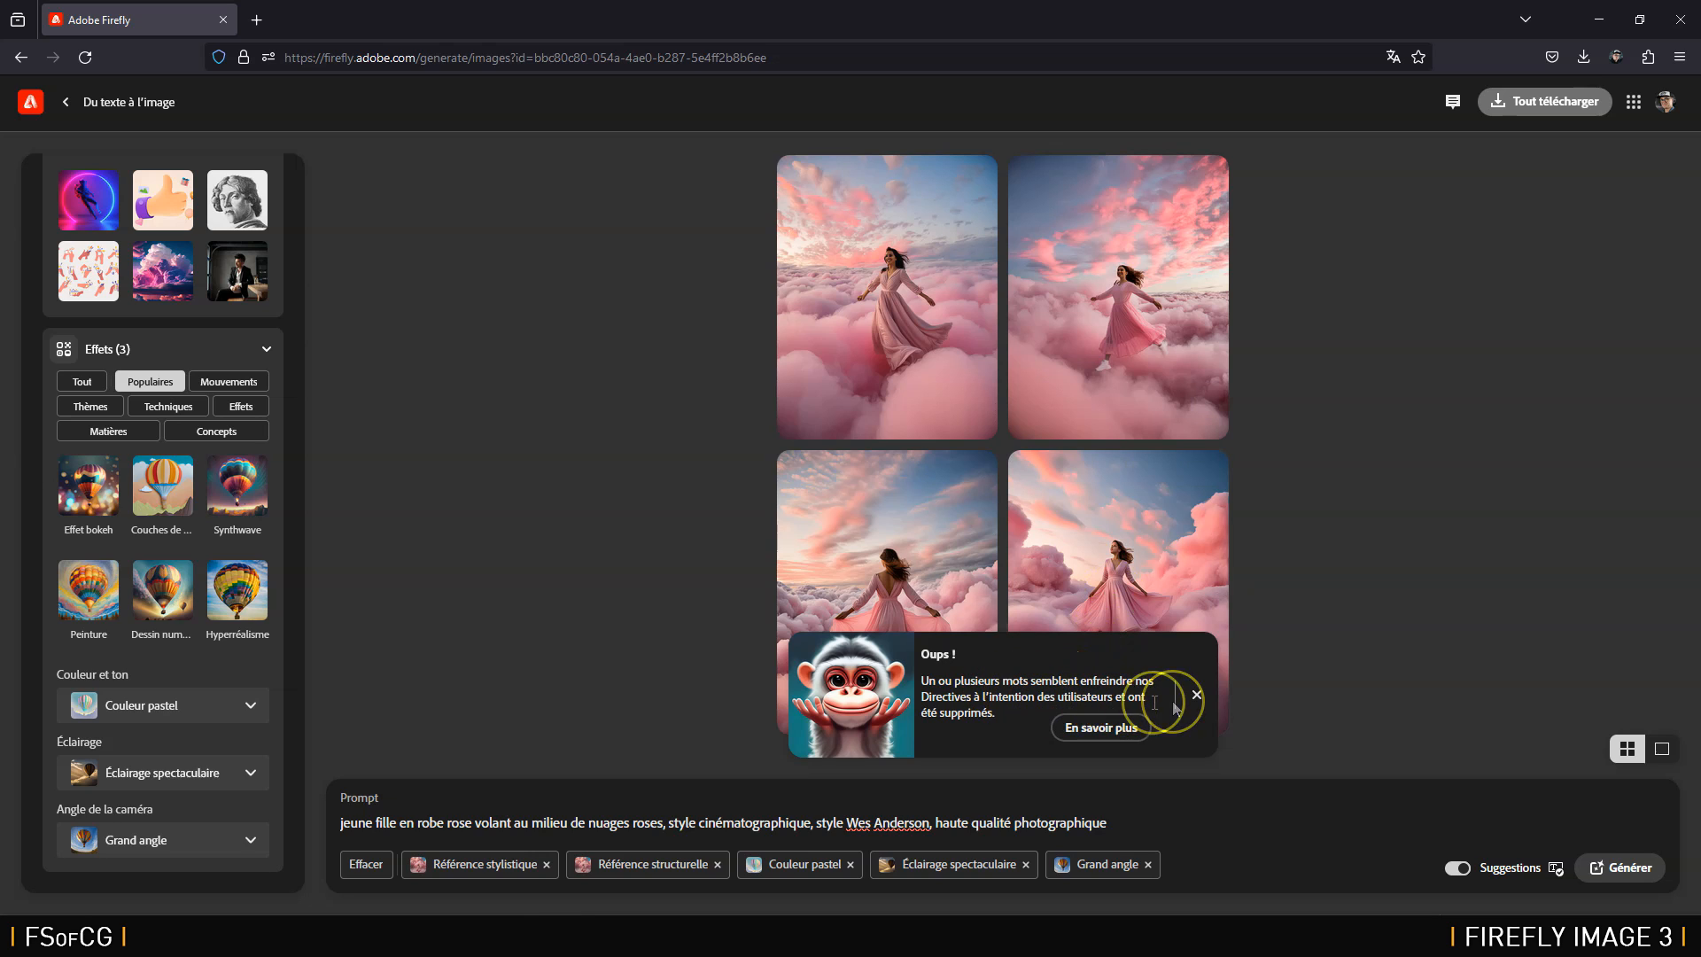
Step: Remove "style Wes Anderson," from the prompt
drag(935, 822, 823, 819)
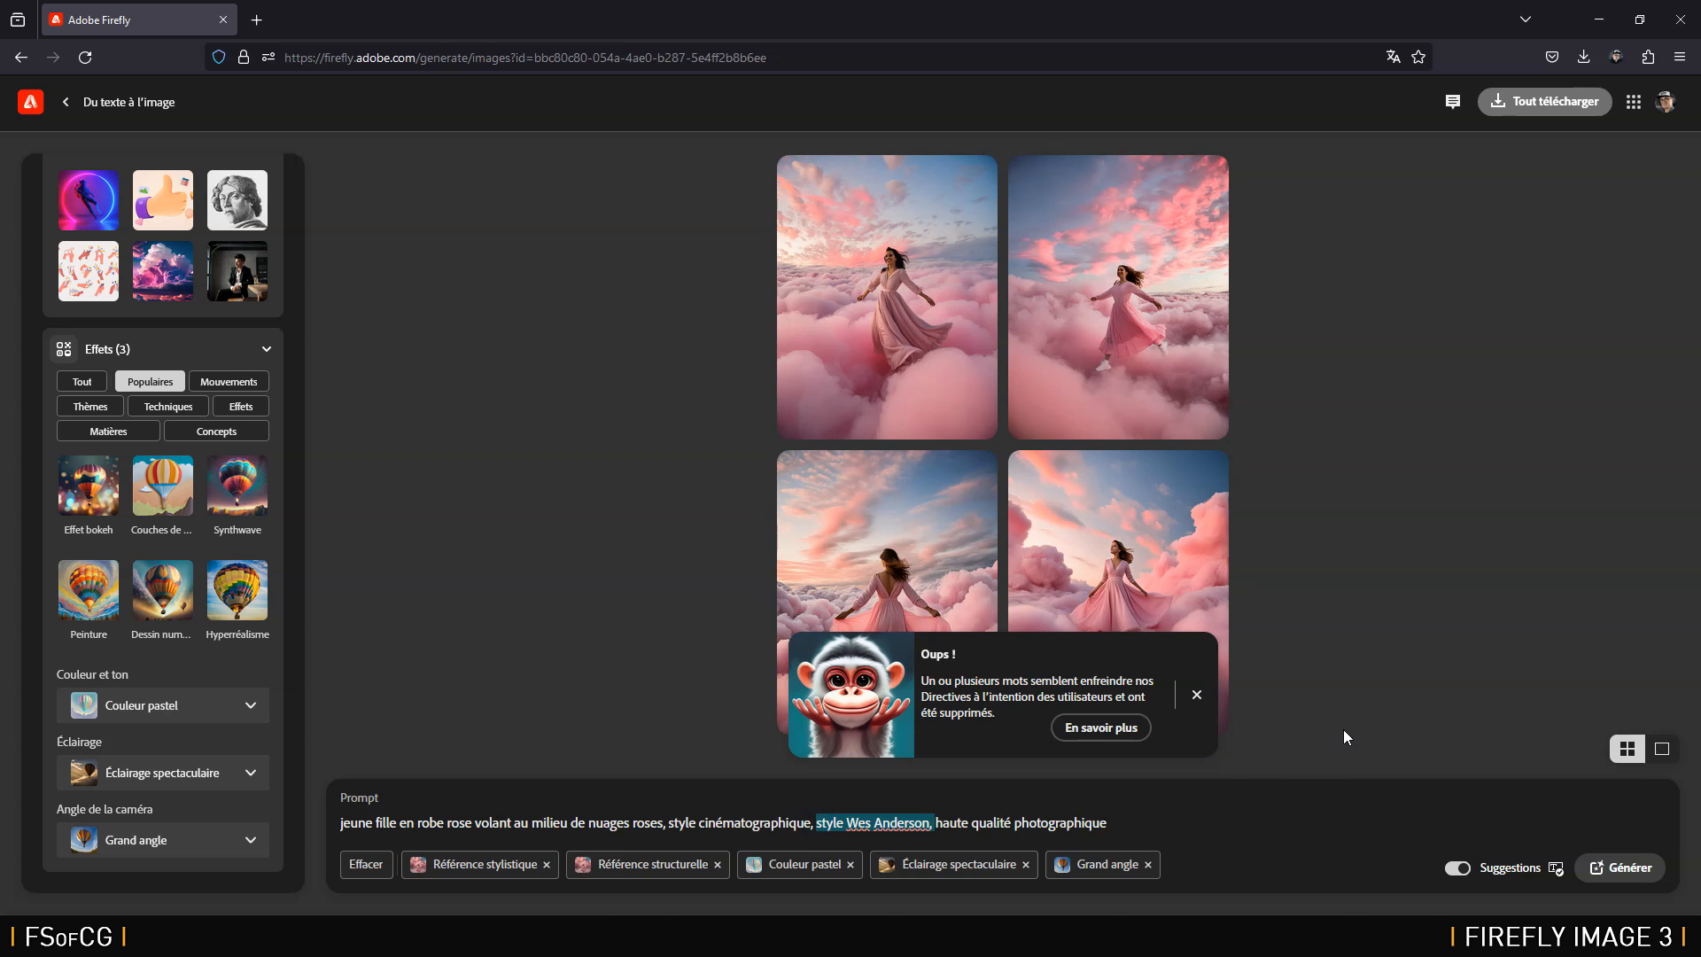
key(BackSpace)
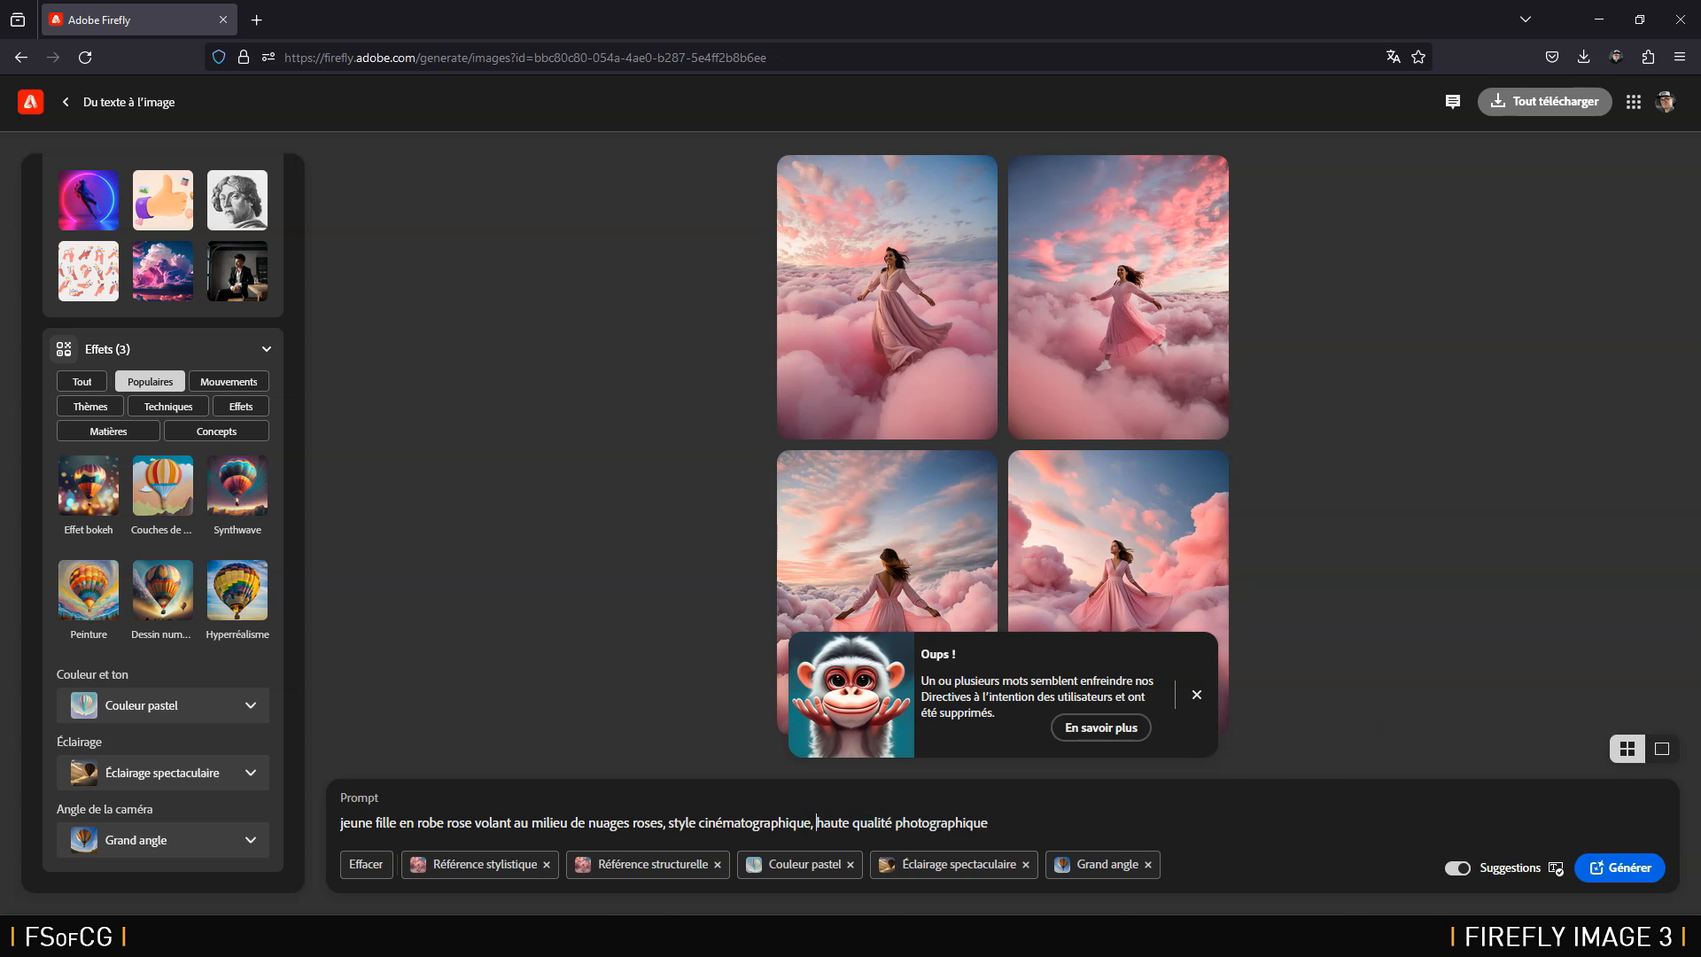
Step: Compare the four pastel wide-angle images at enlarged size, dismissing the notice that covers them, and return to the image grid
click(911, 322)
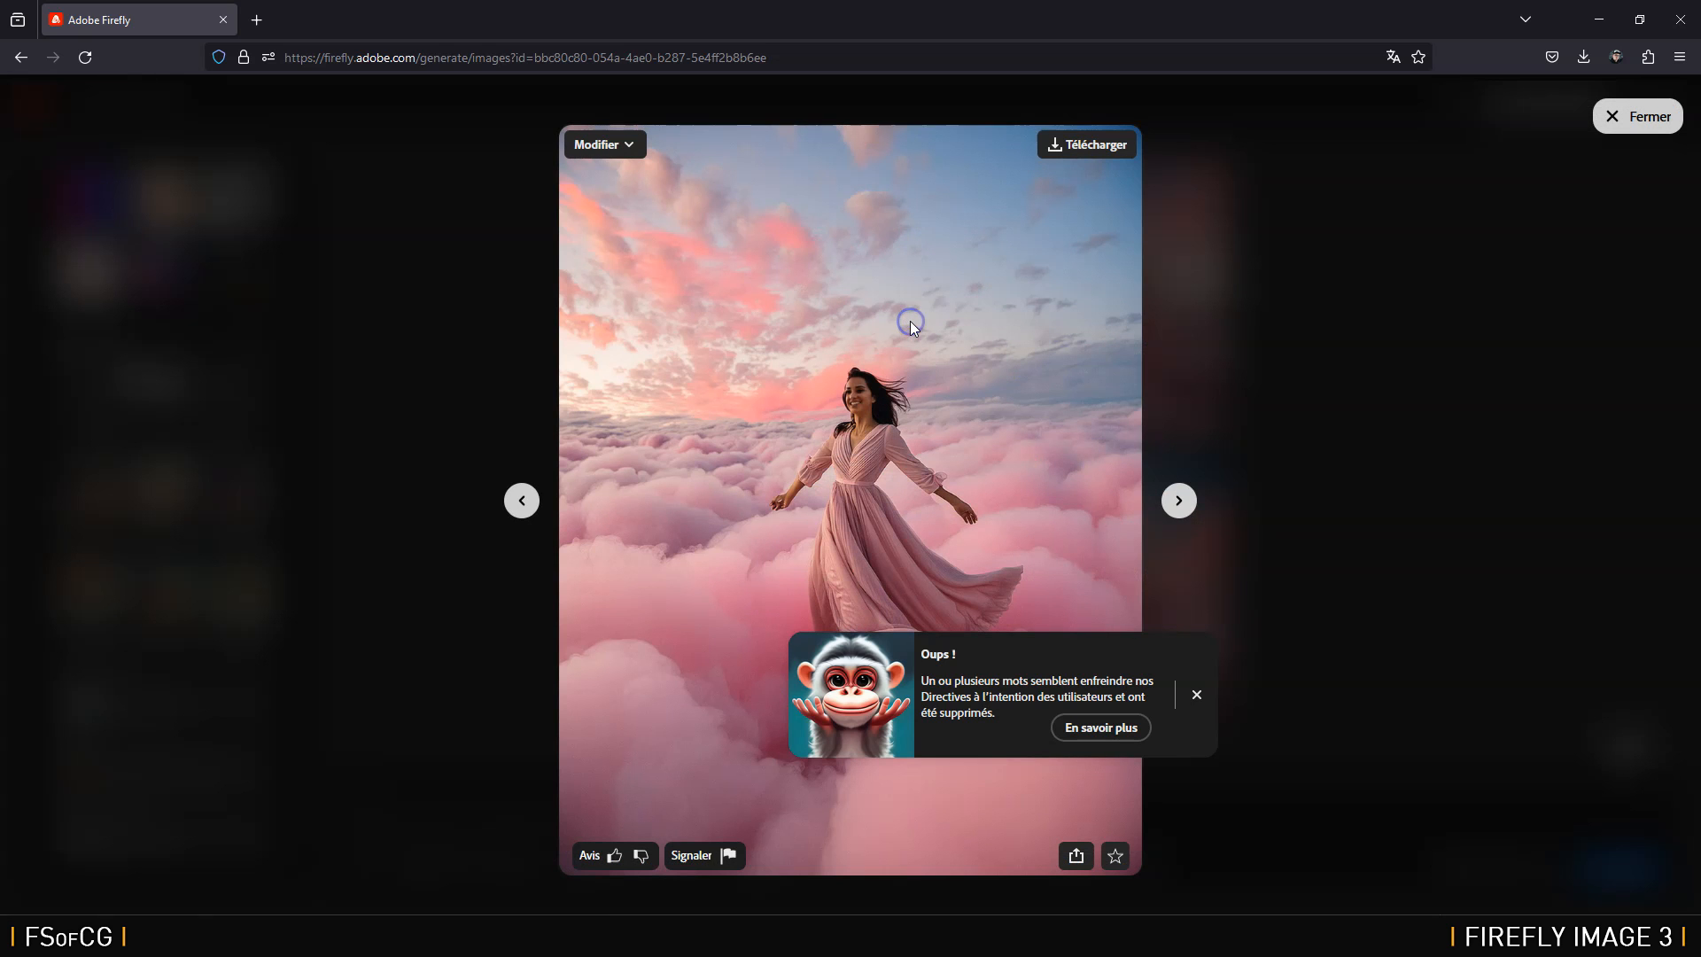
click(1180, 500)
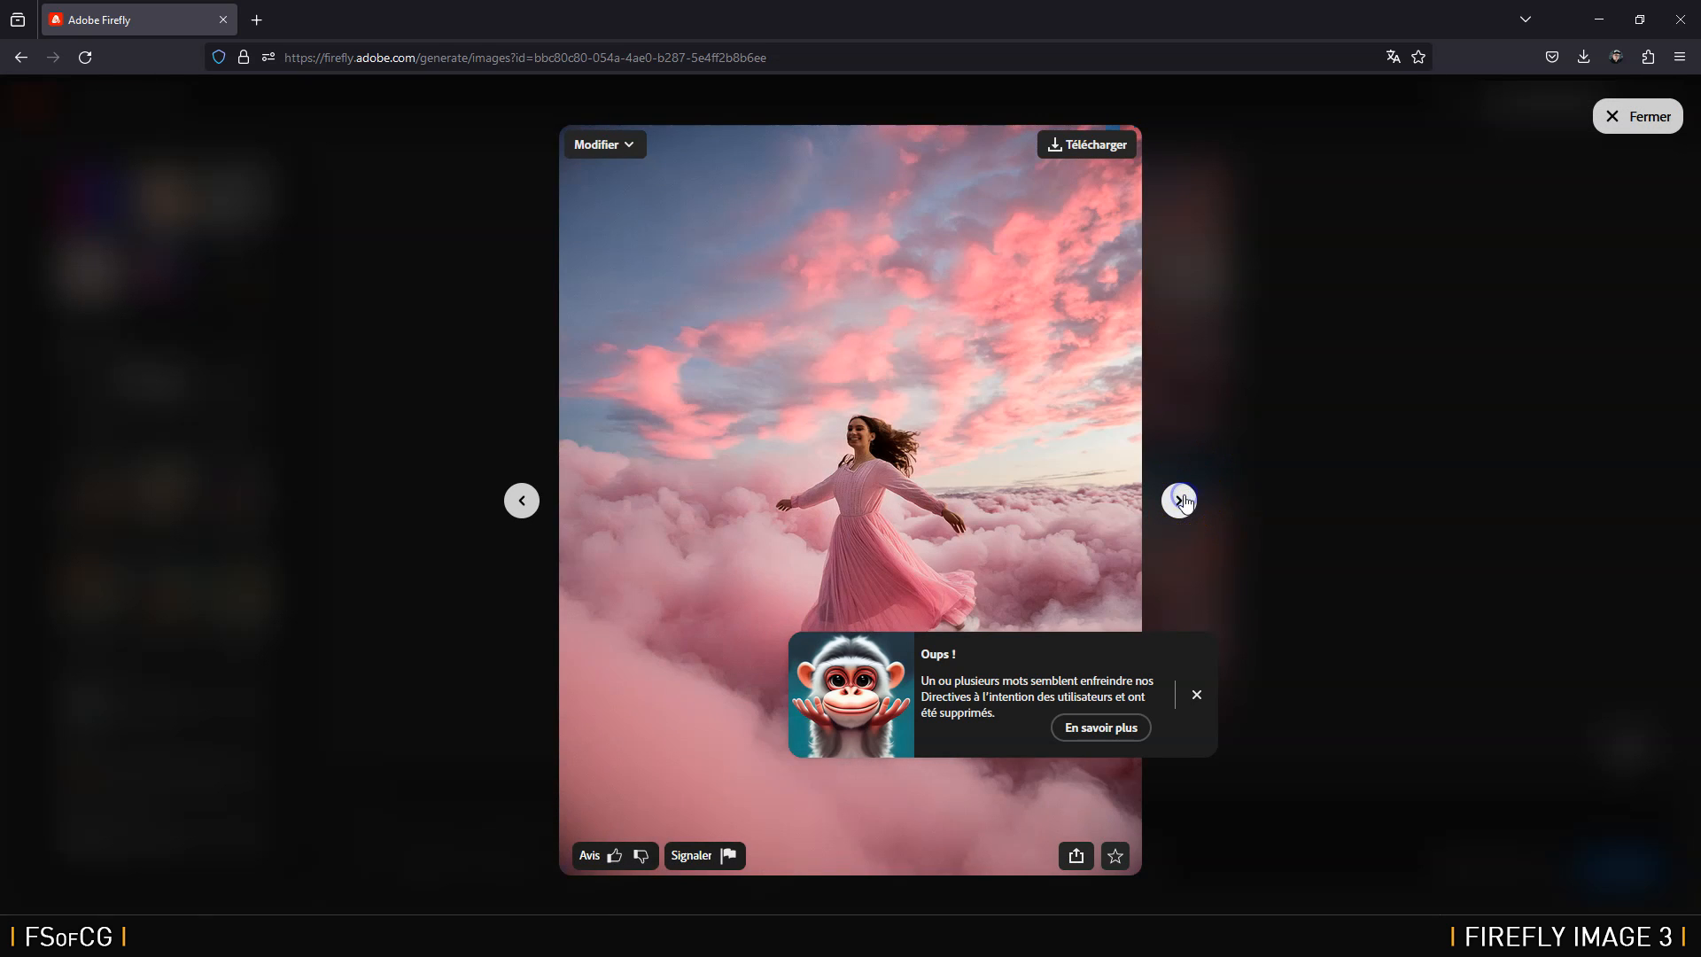
click(1197, 696)
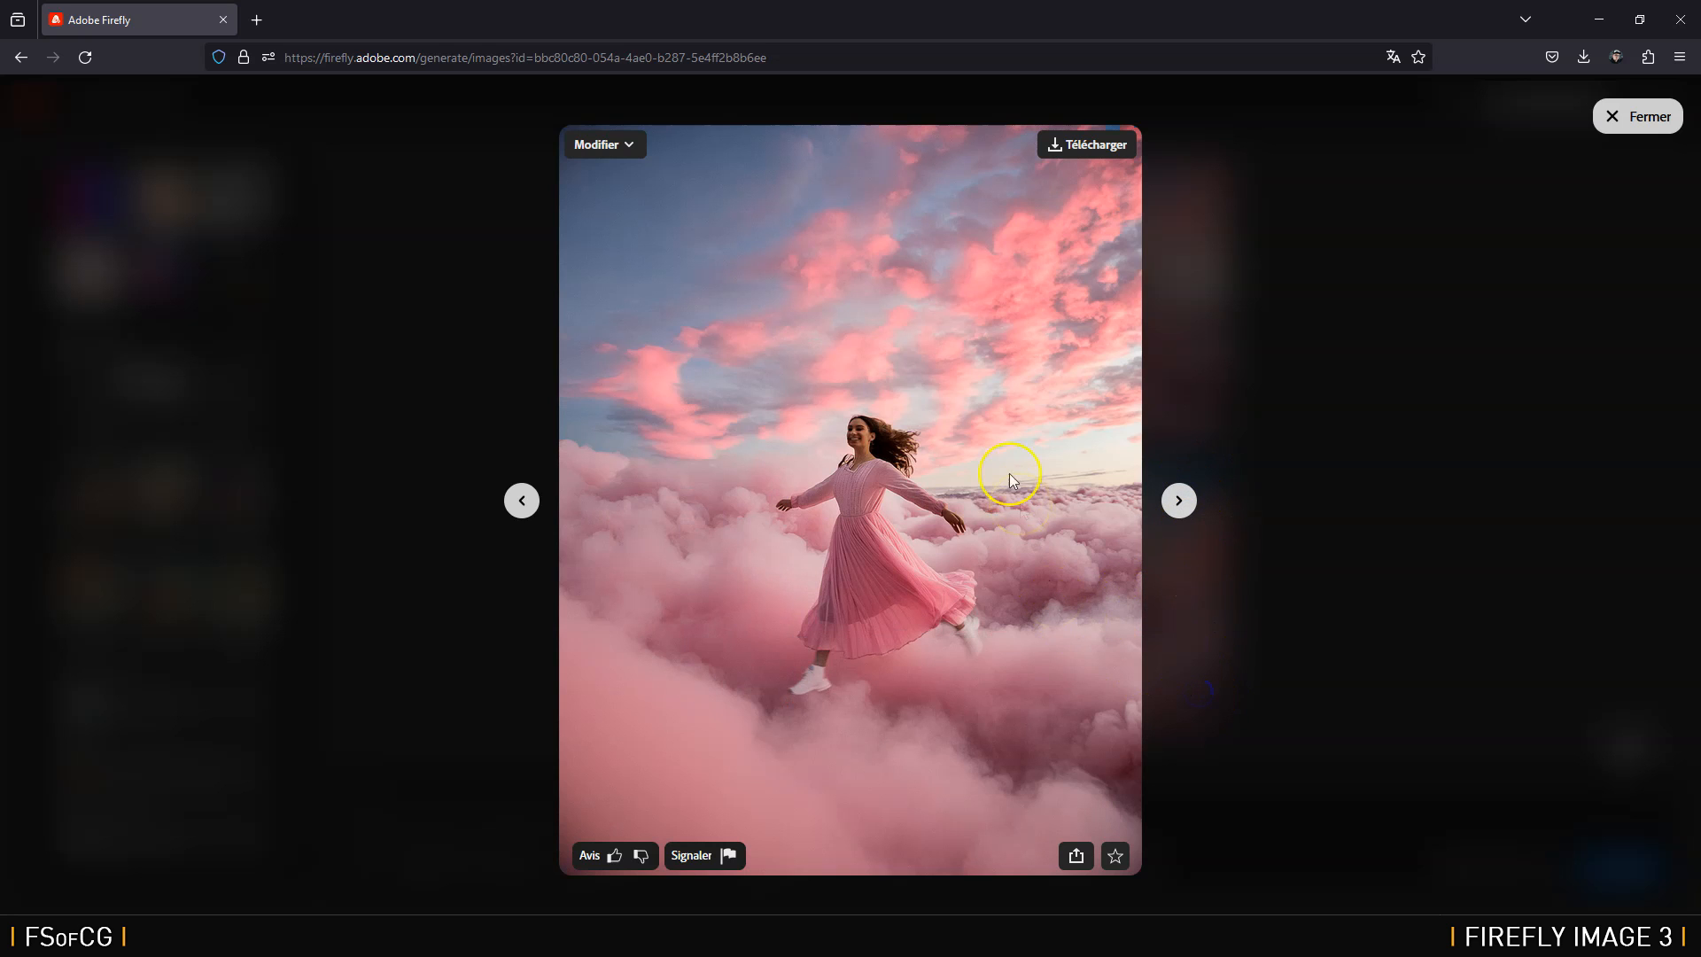
click(1178, 502)
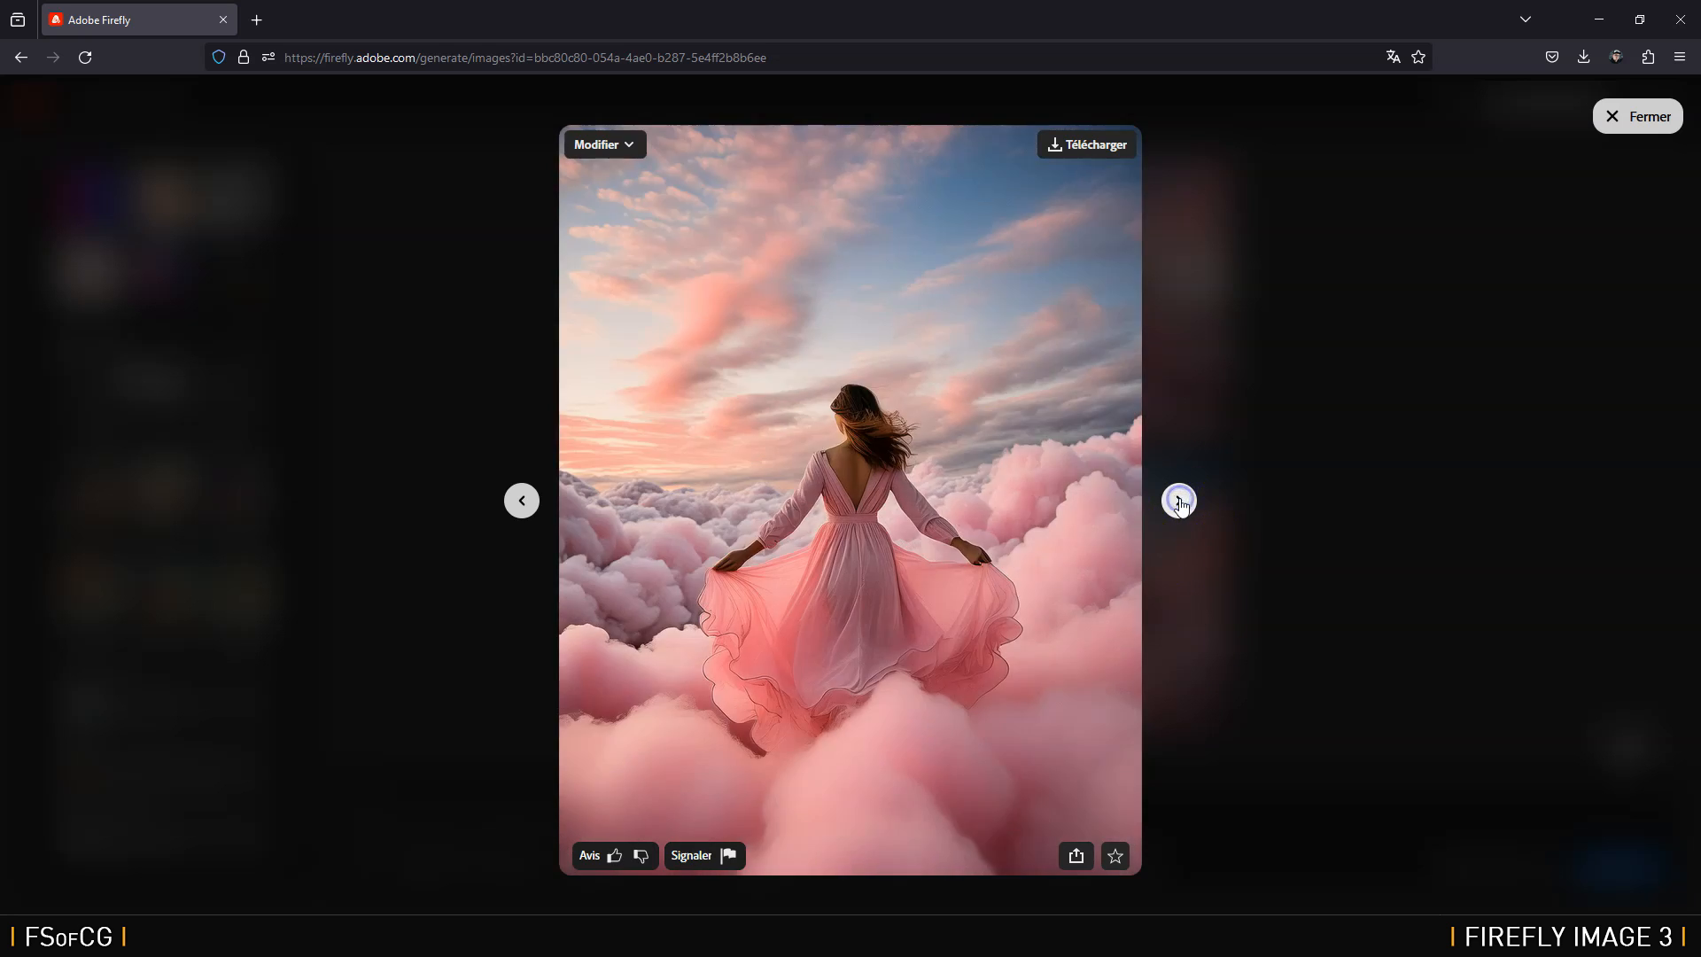
click(1178, 502)
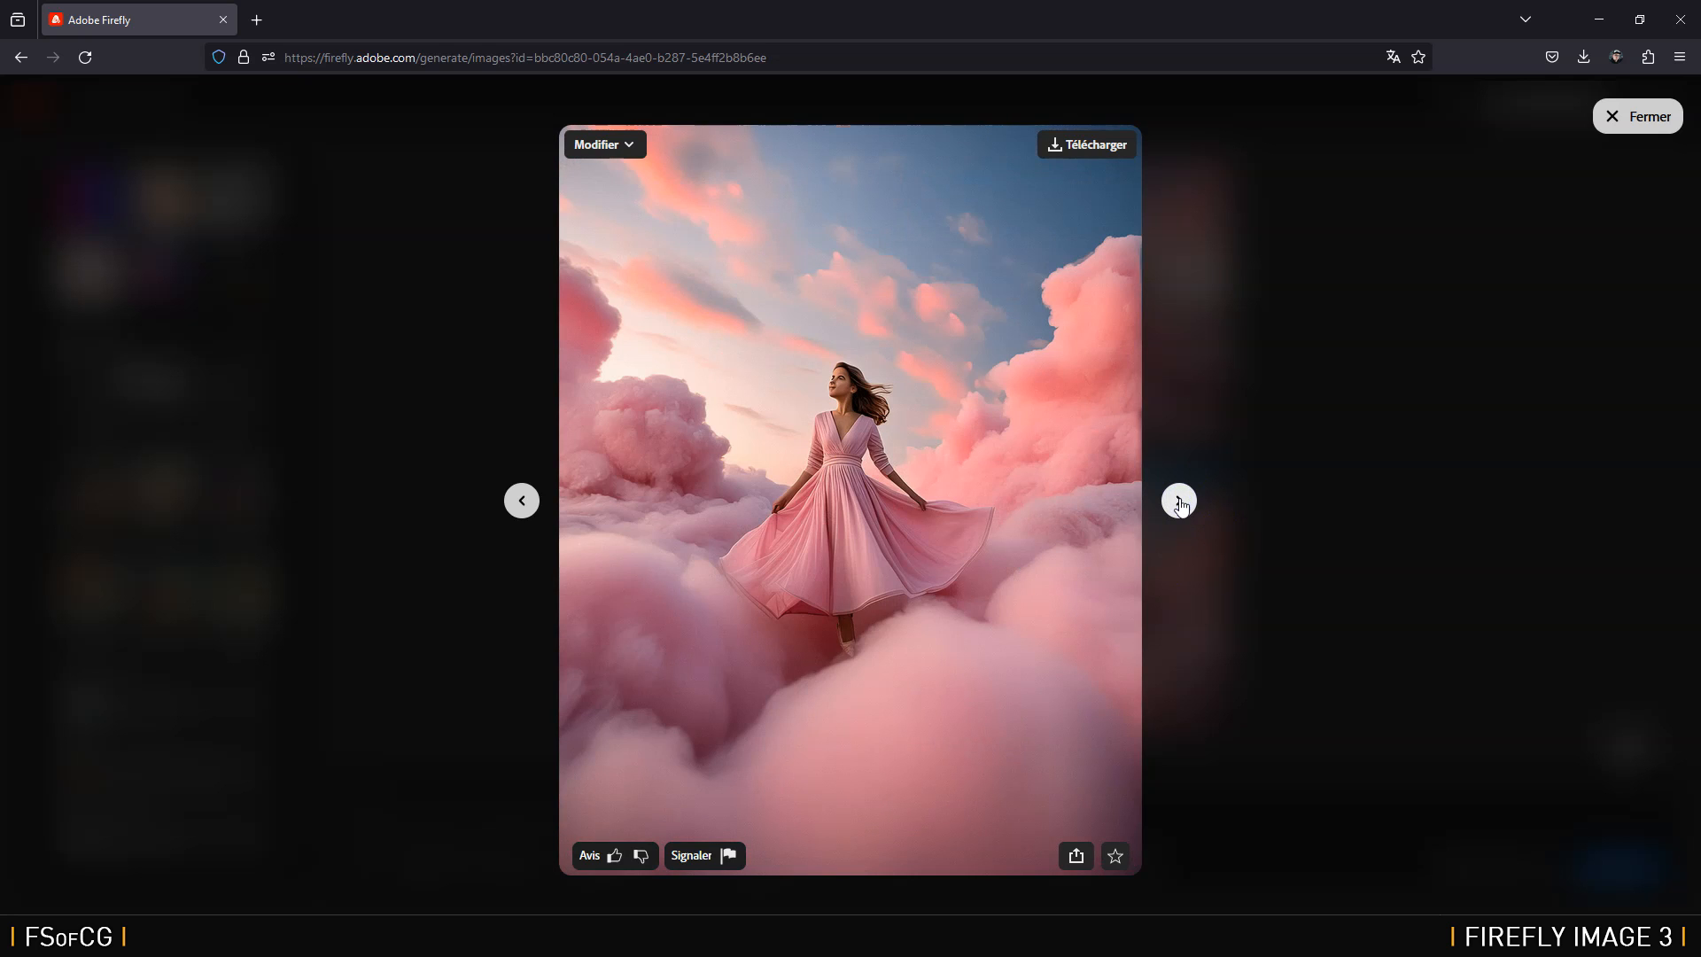
click(520, 501)
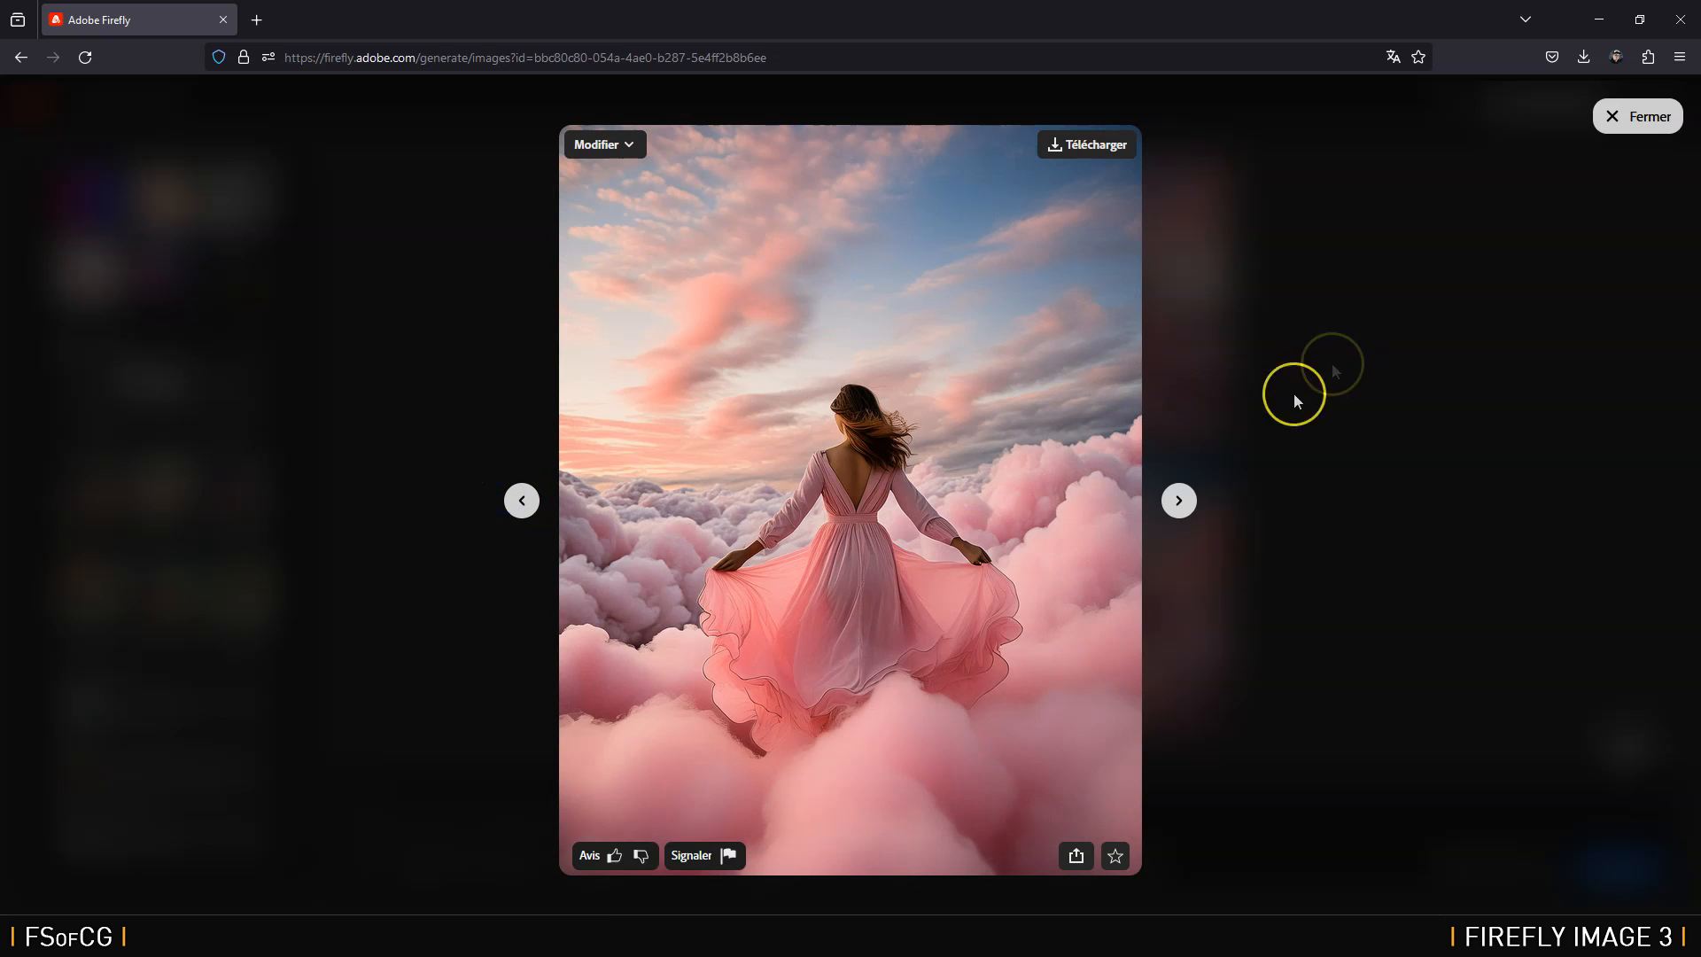
click(521, 502)
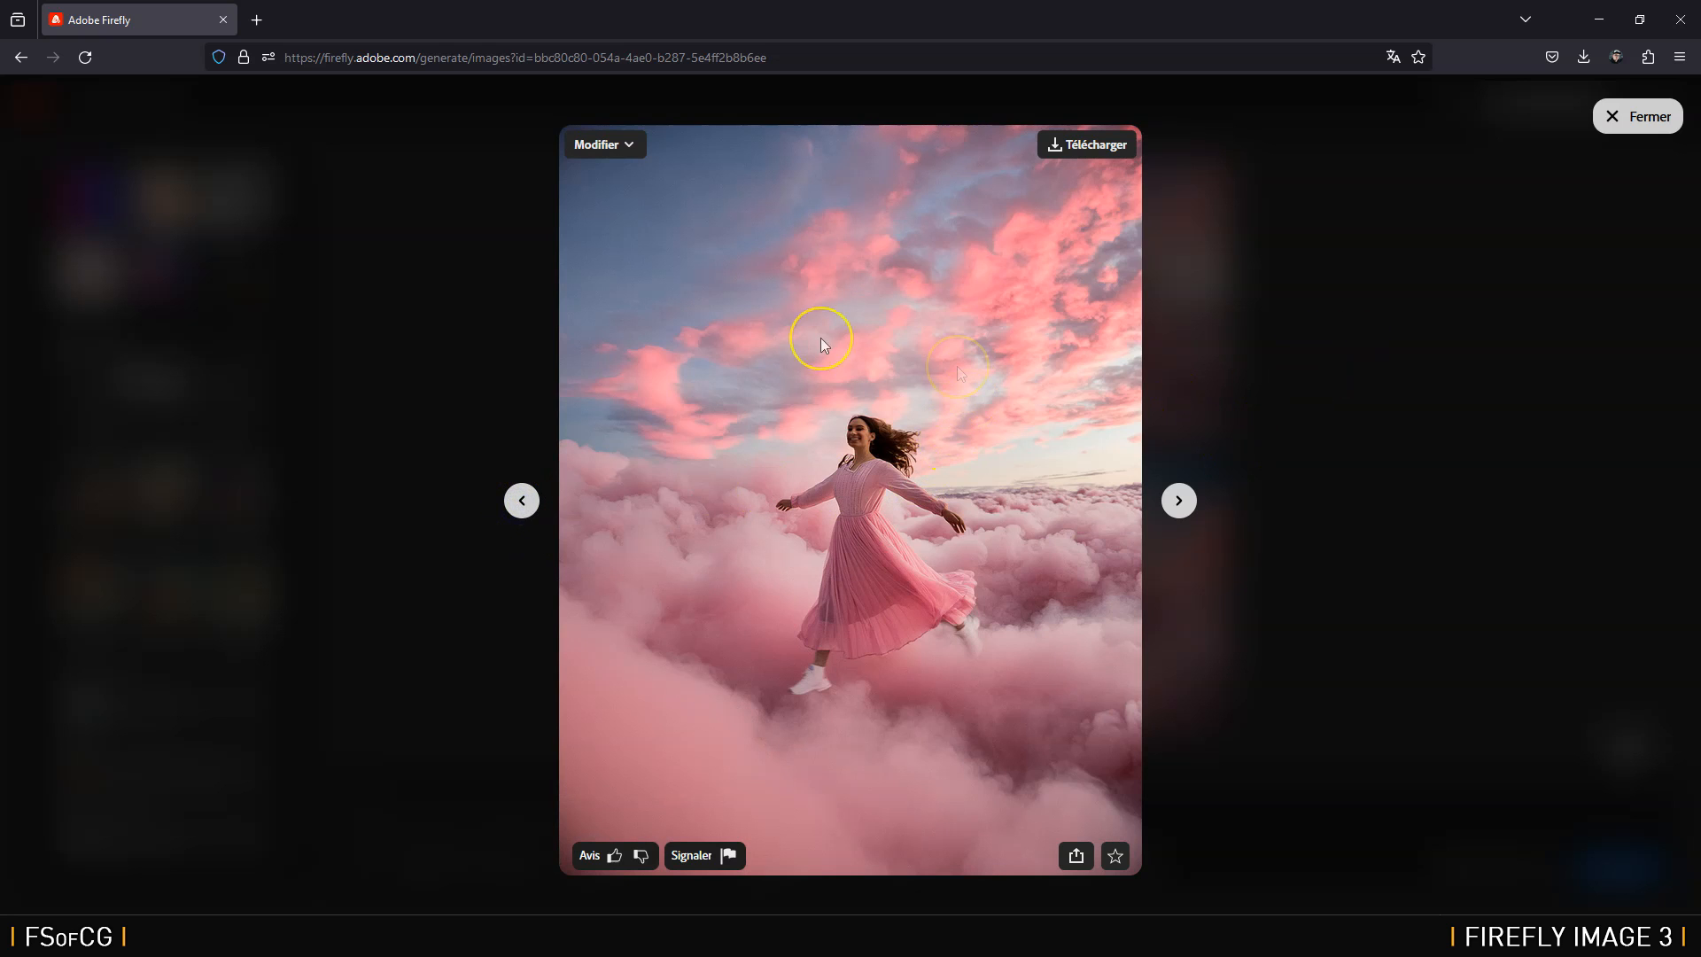
click(521, 501)
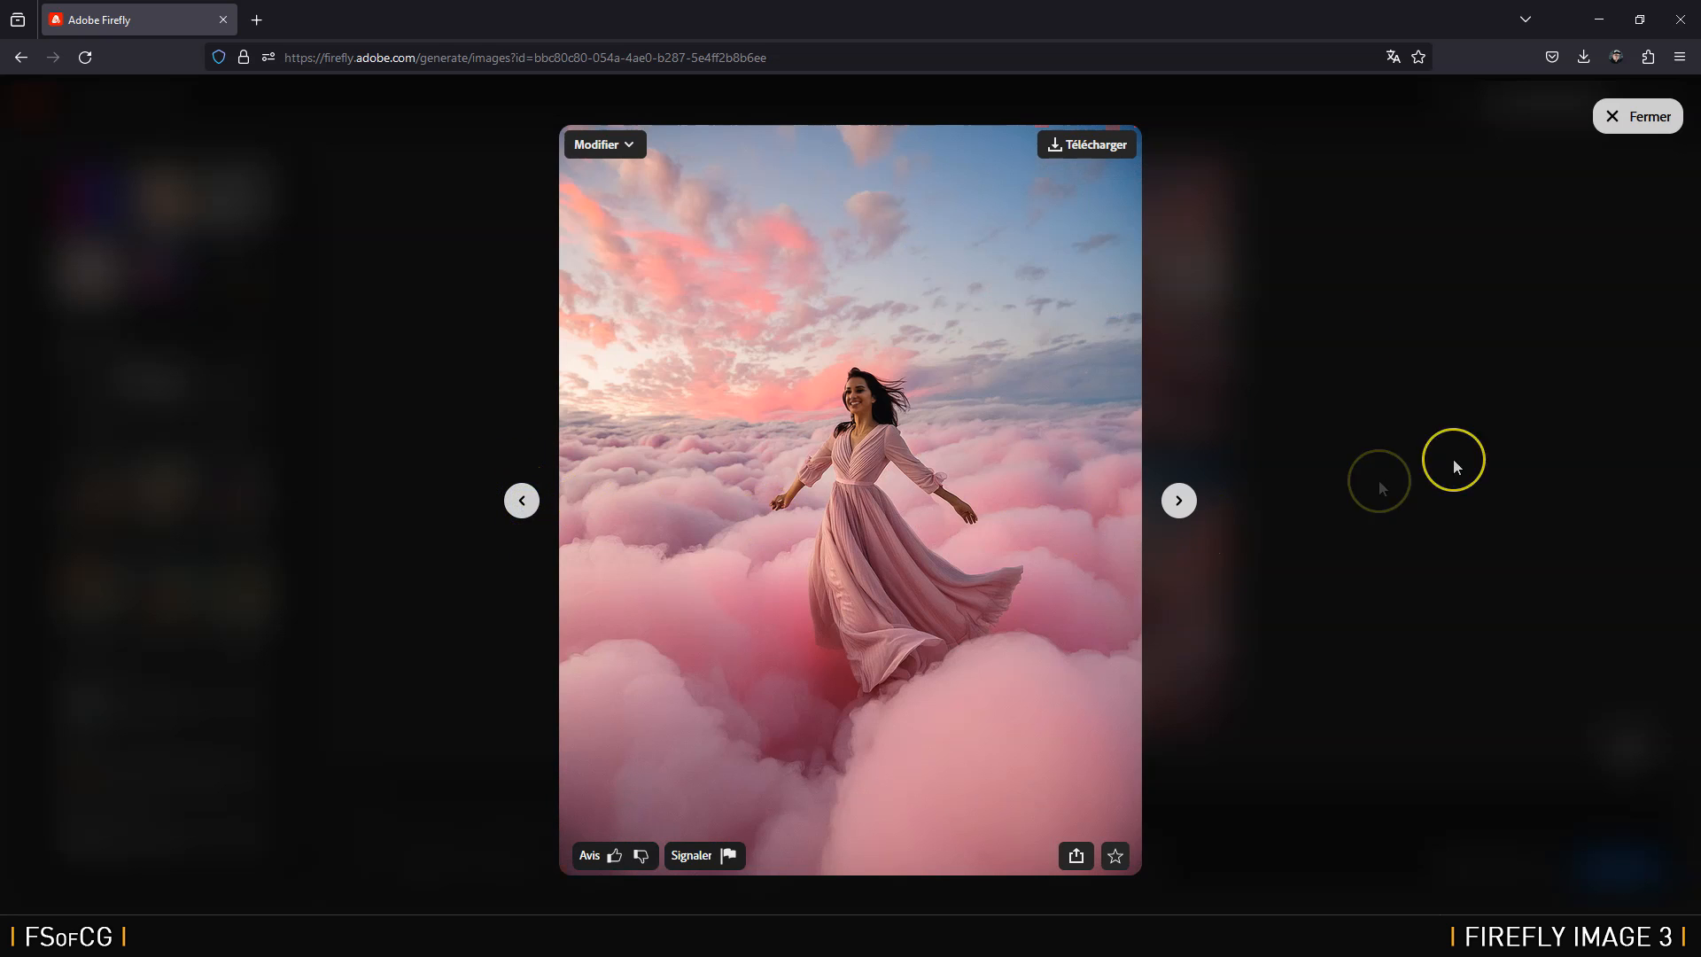
click(1380, 589)
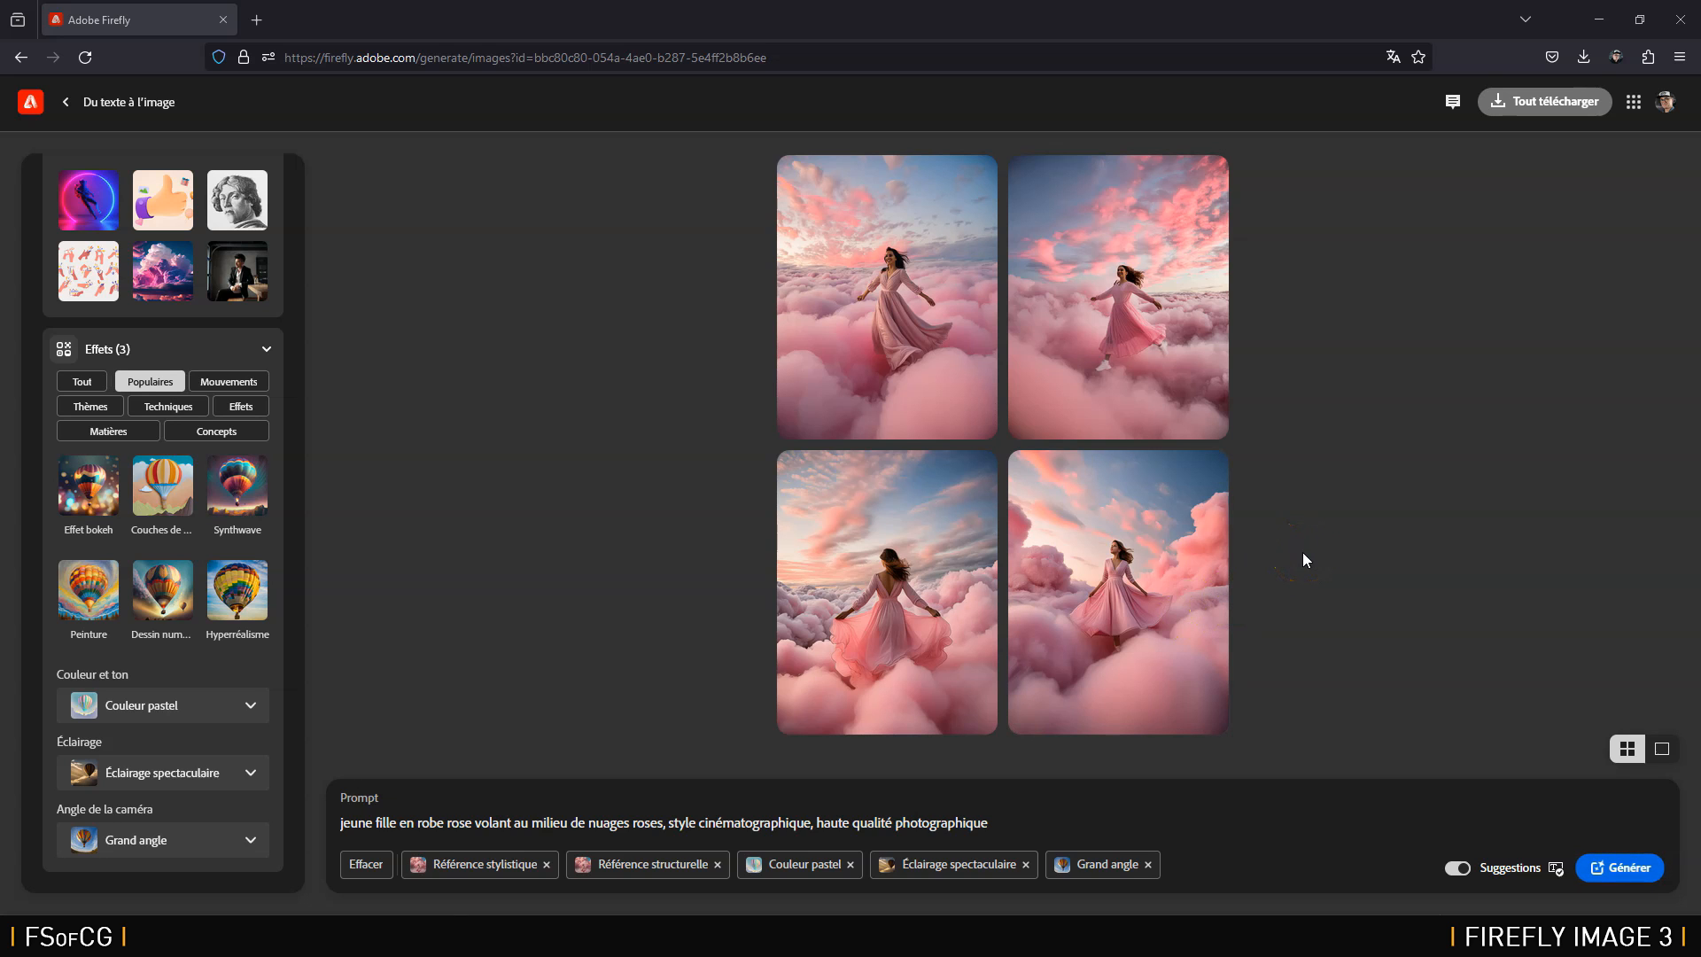
Step: Clear all applied effects and both the style and structure references
scroll(285, 468, up, 3)
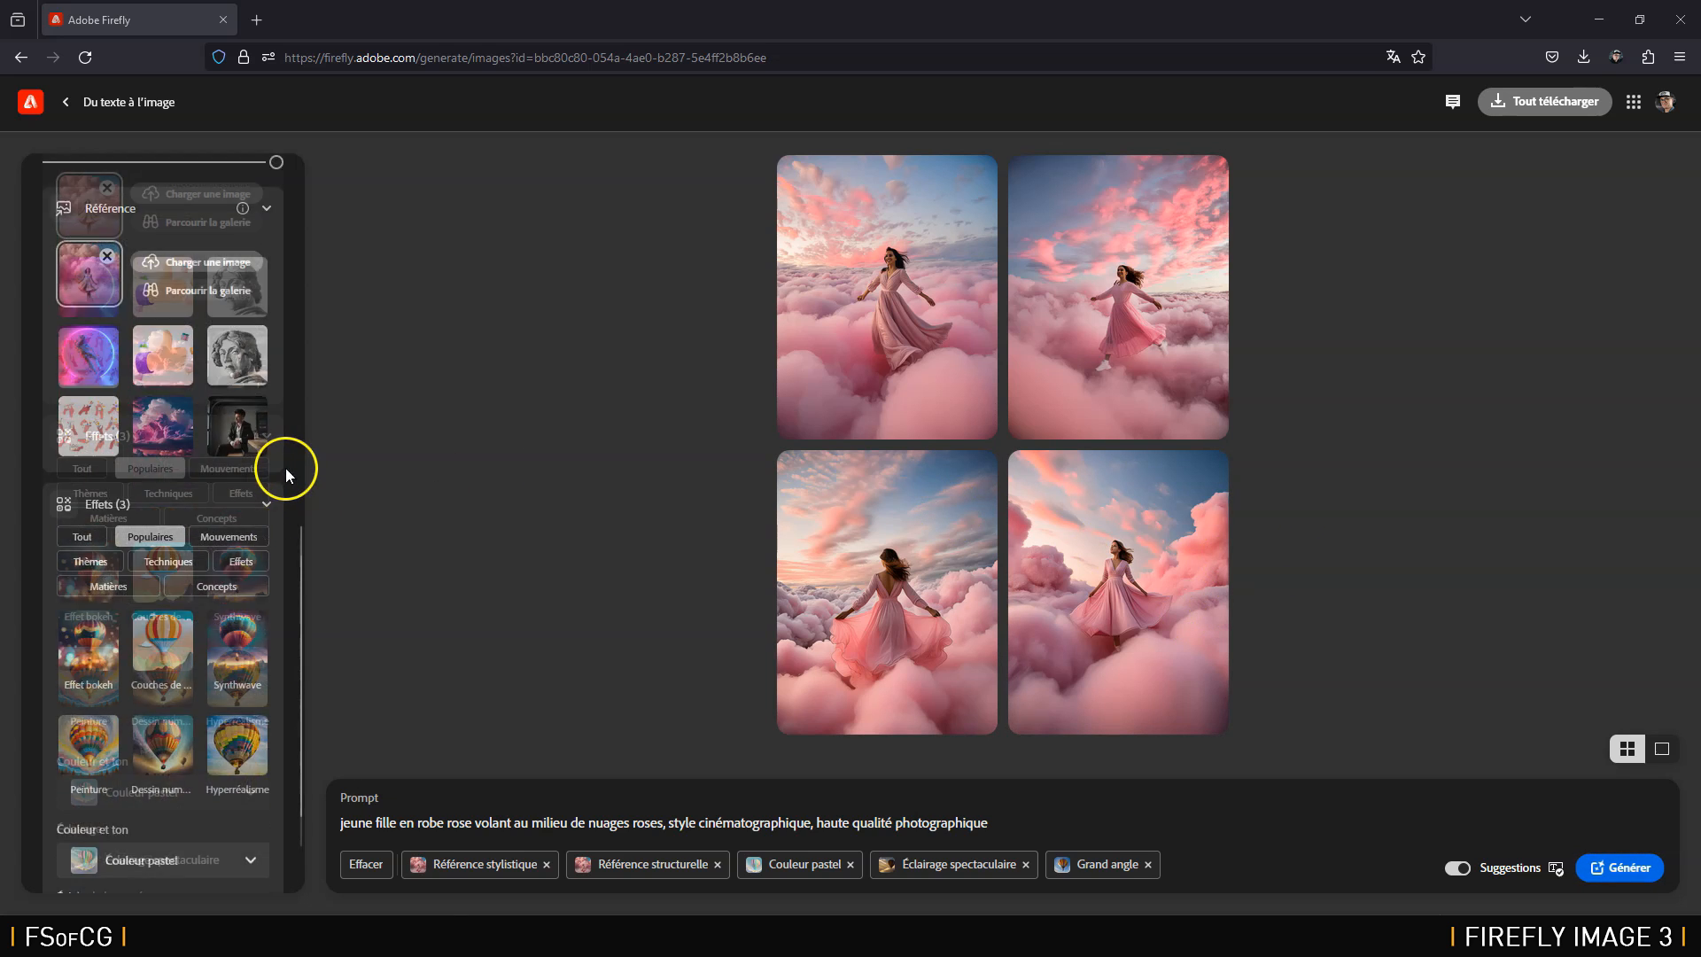
scroll(285, 467, up, 4)
drag(299, 448, 346, 225)
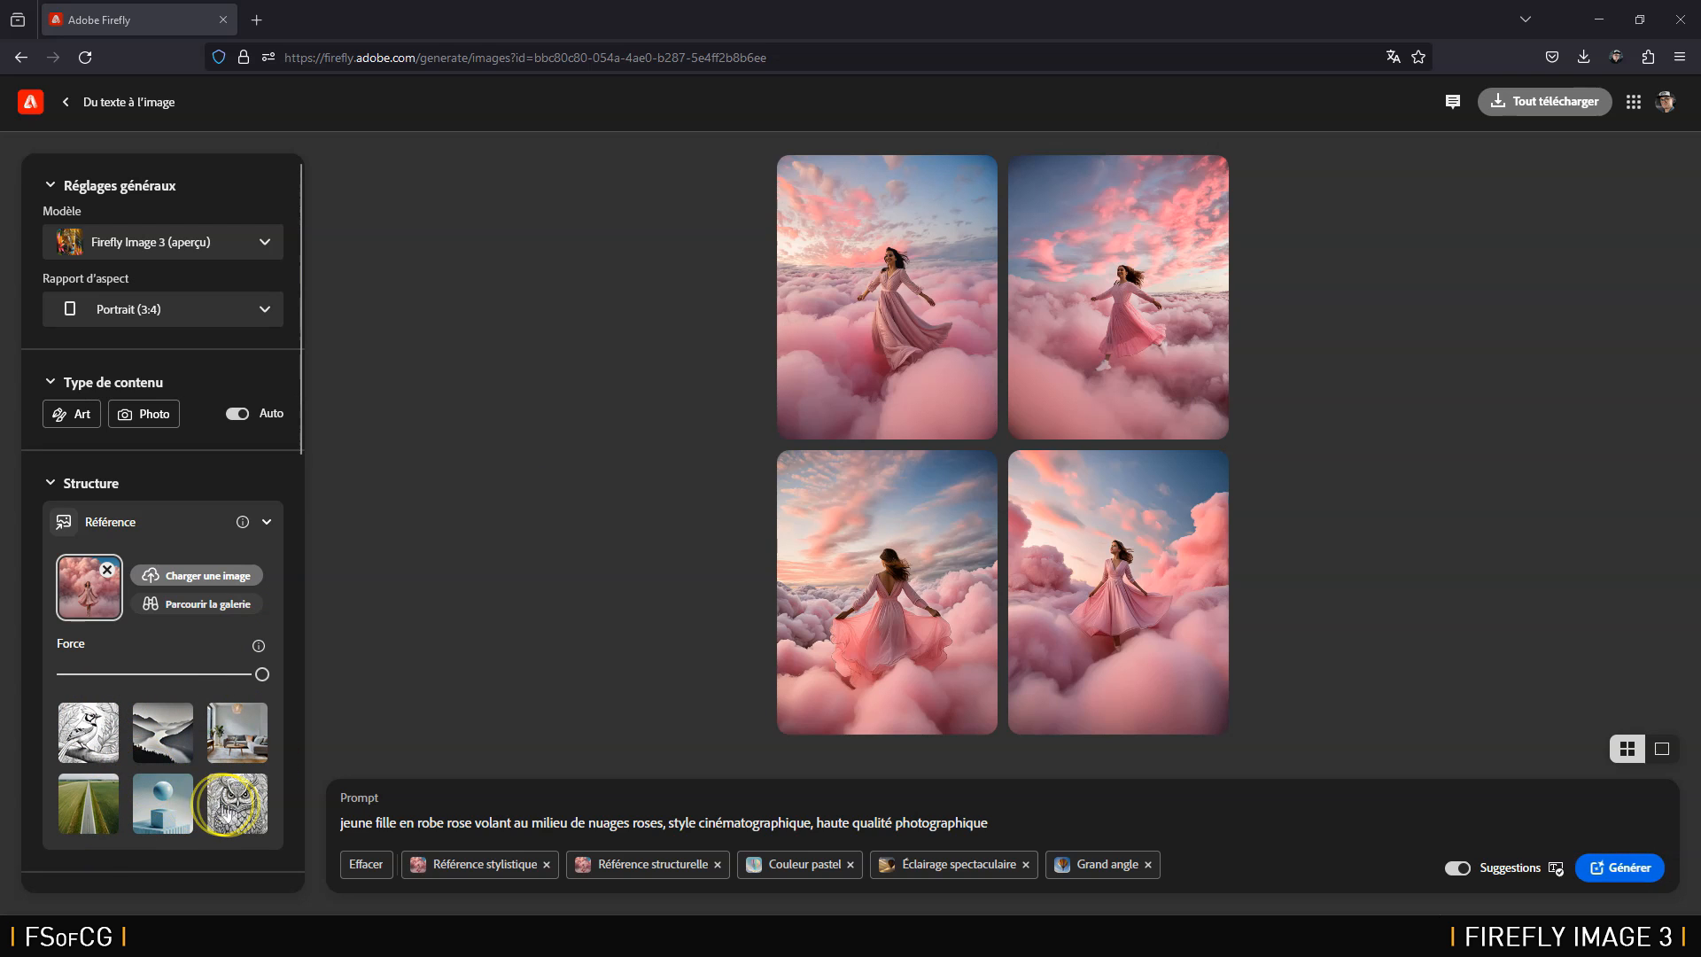
click(379, 865)
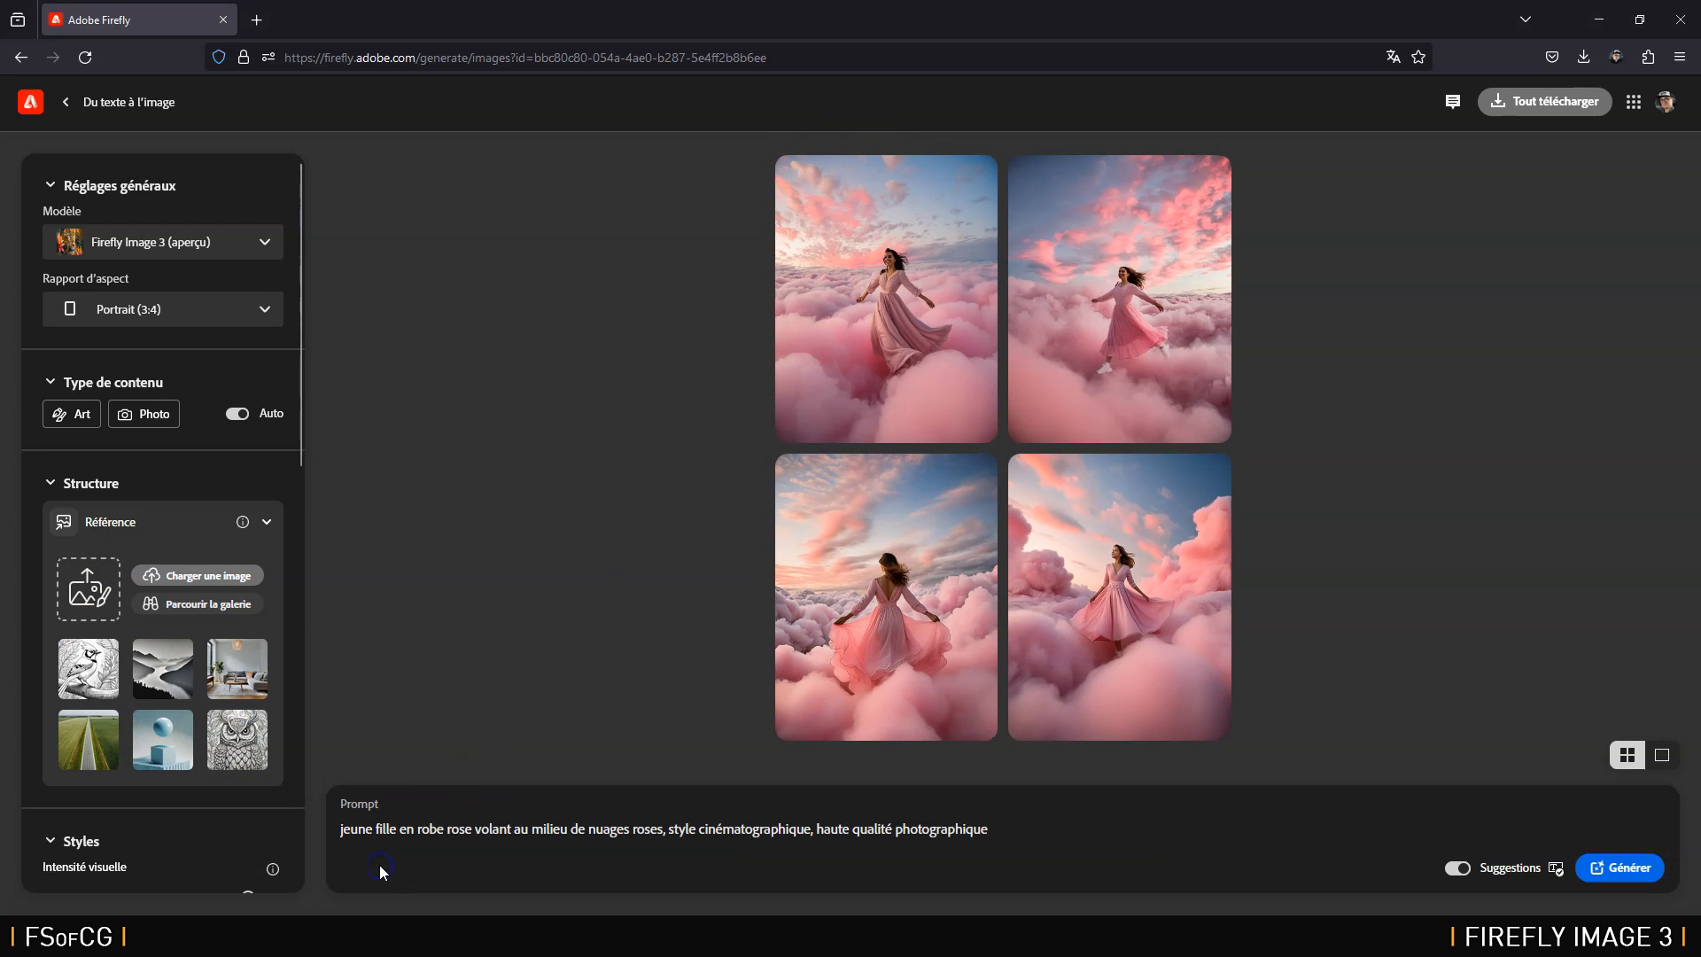
Step: Replace the prompt with "Hibou dans un arbre, rendu photographique, effet de bokeh", choose the Photo content type, and generate images
drag(1010, 828, 300, 837)
key(BackSpace)
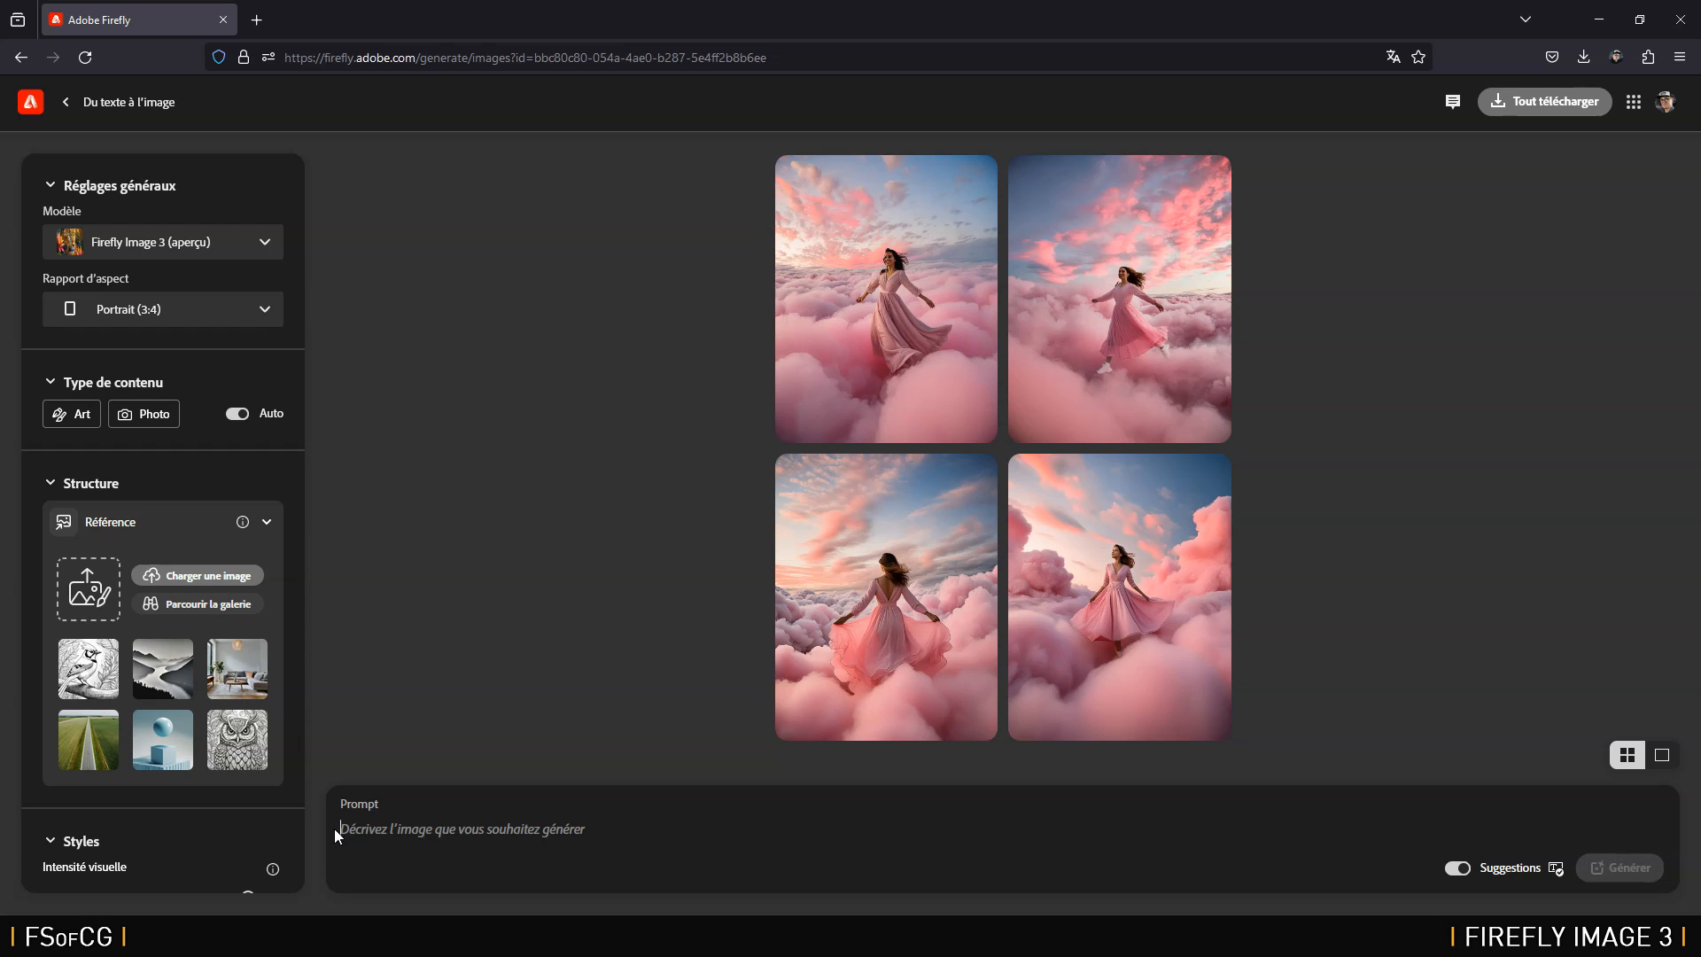
text(Hi)
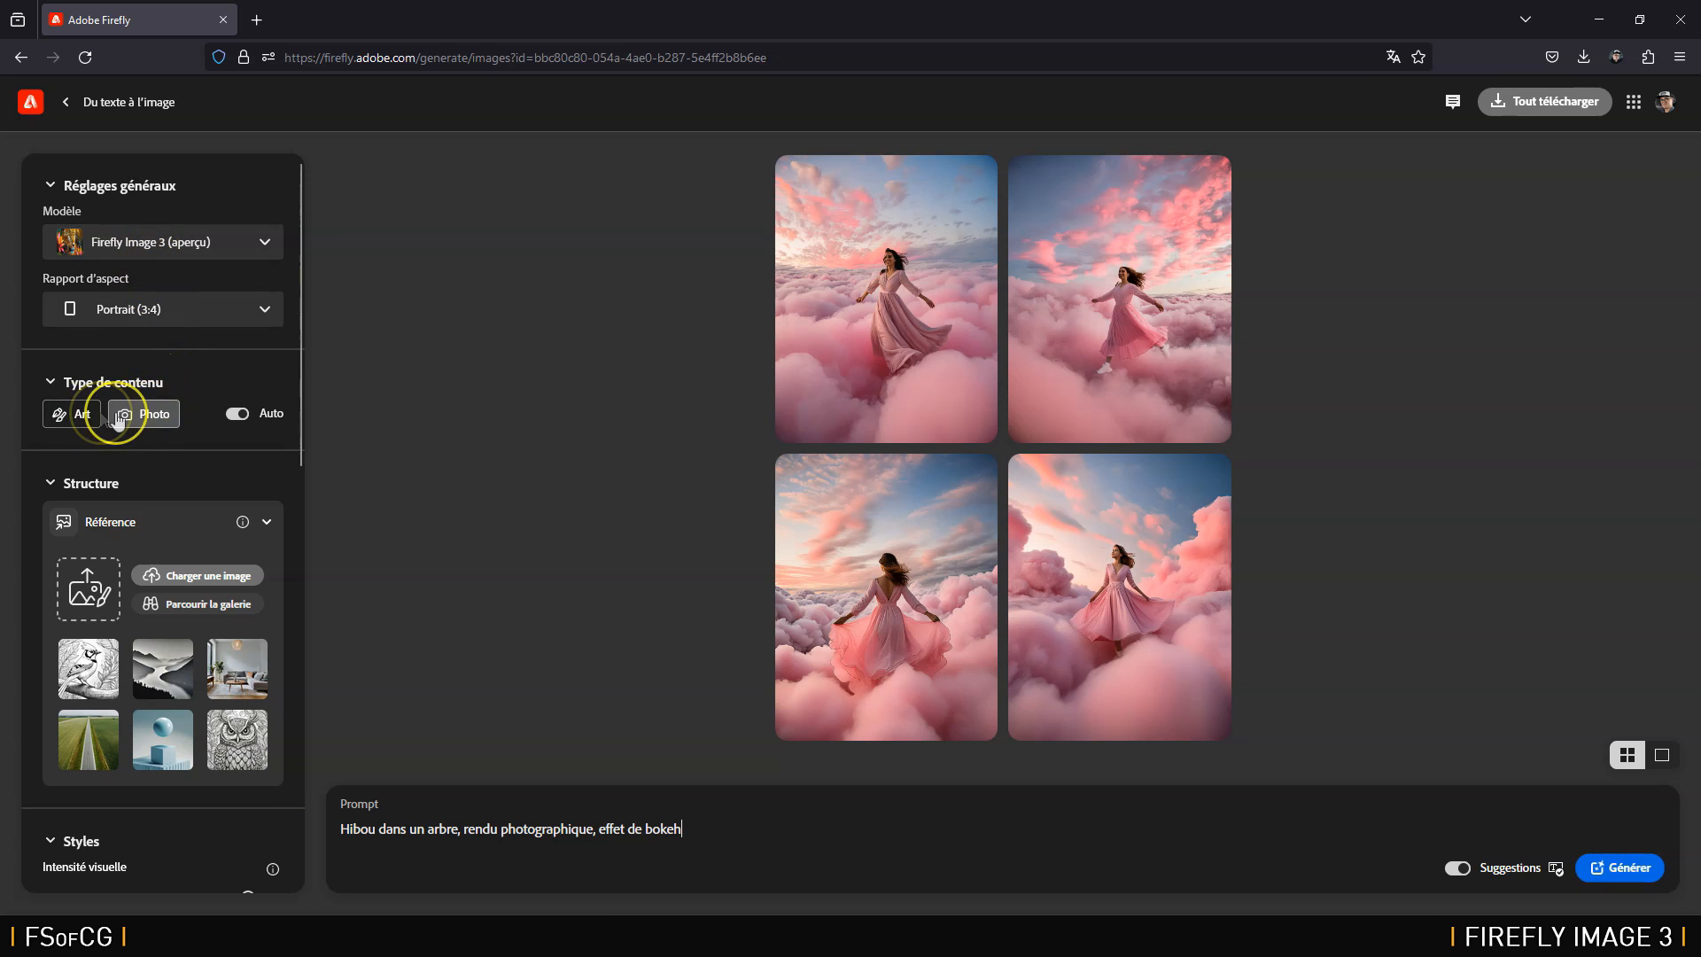
click(1630, 868)
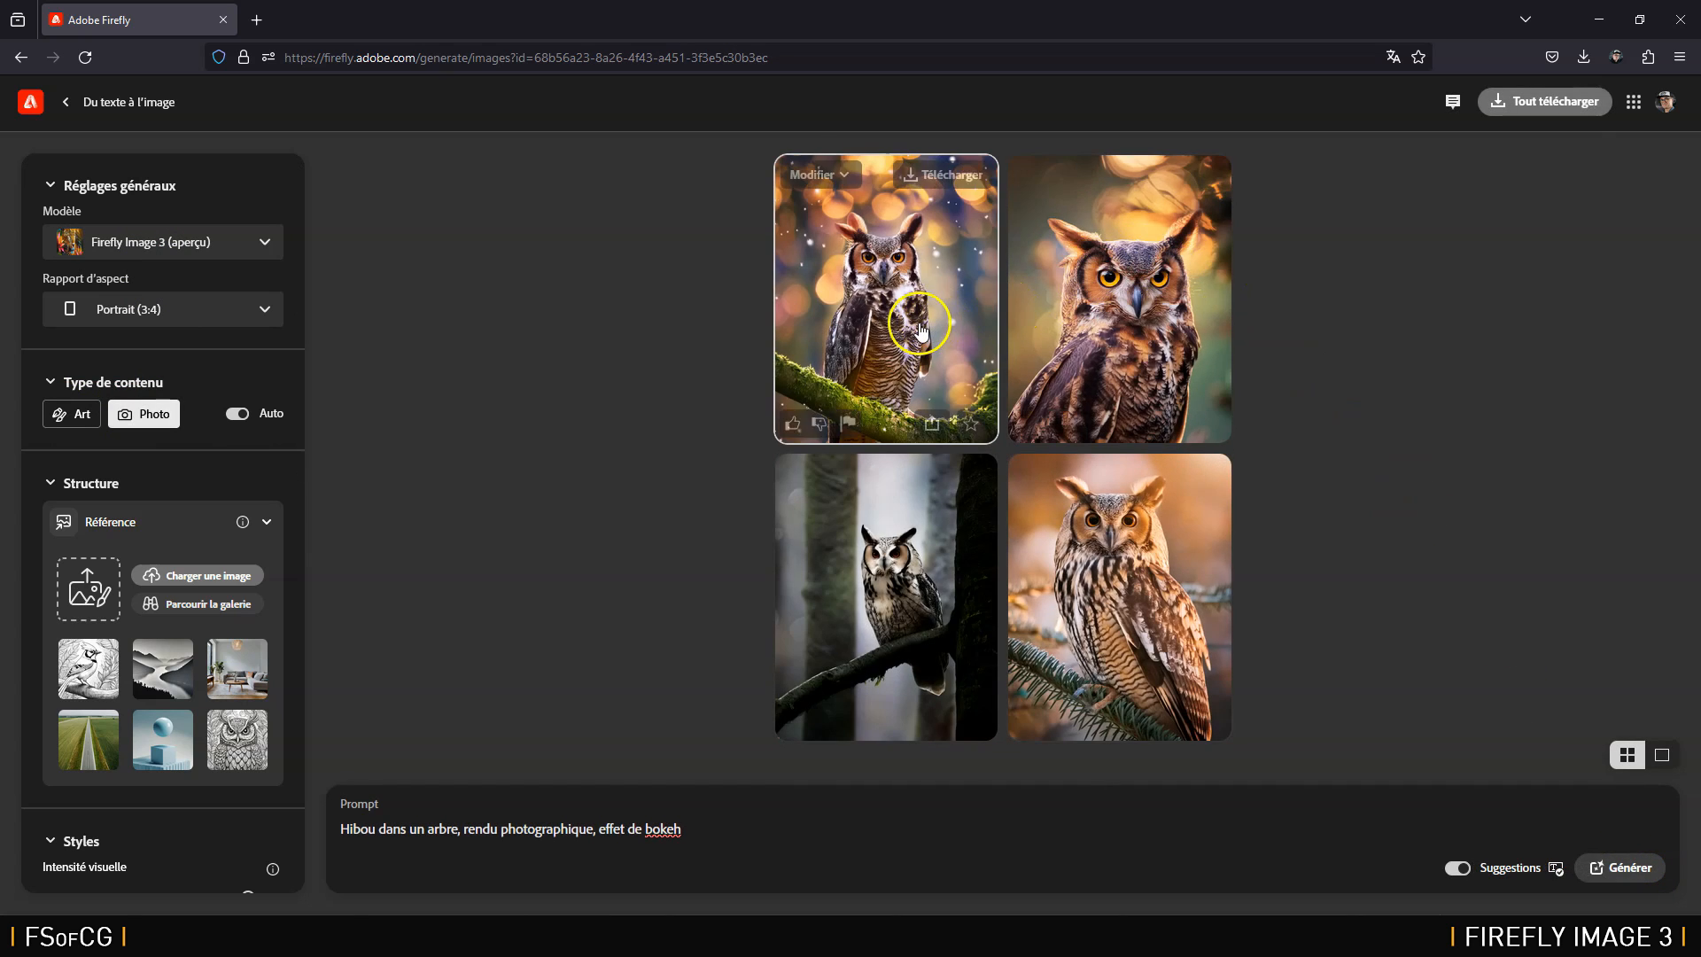
Step: Compare the four generated owl images at enlarged size and return to the image grid
click(920, 330)
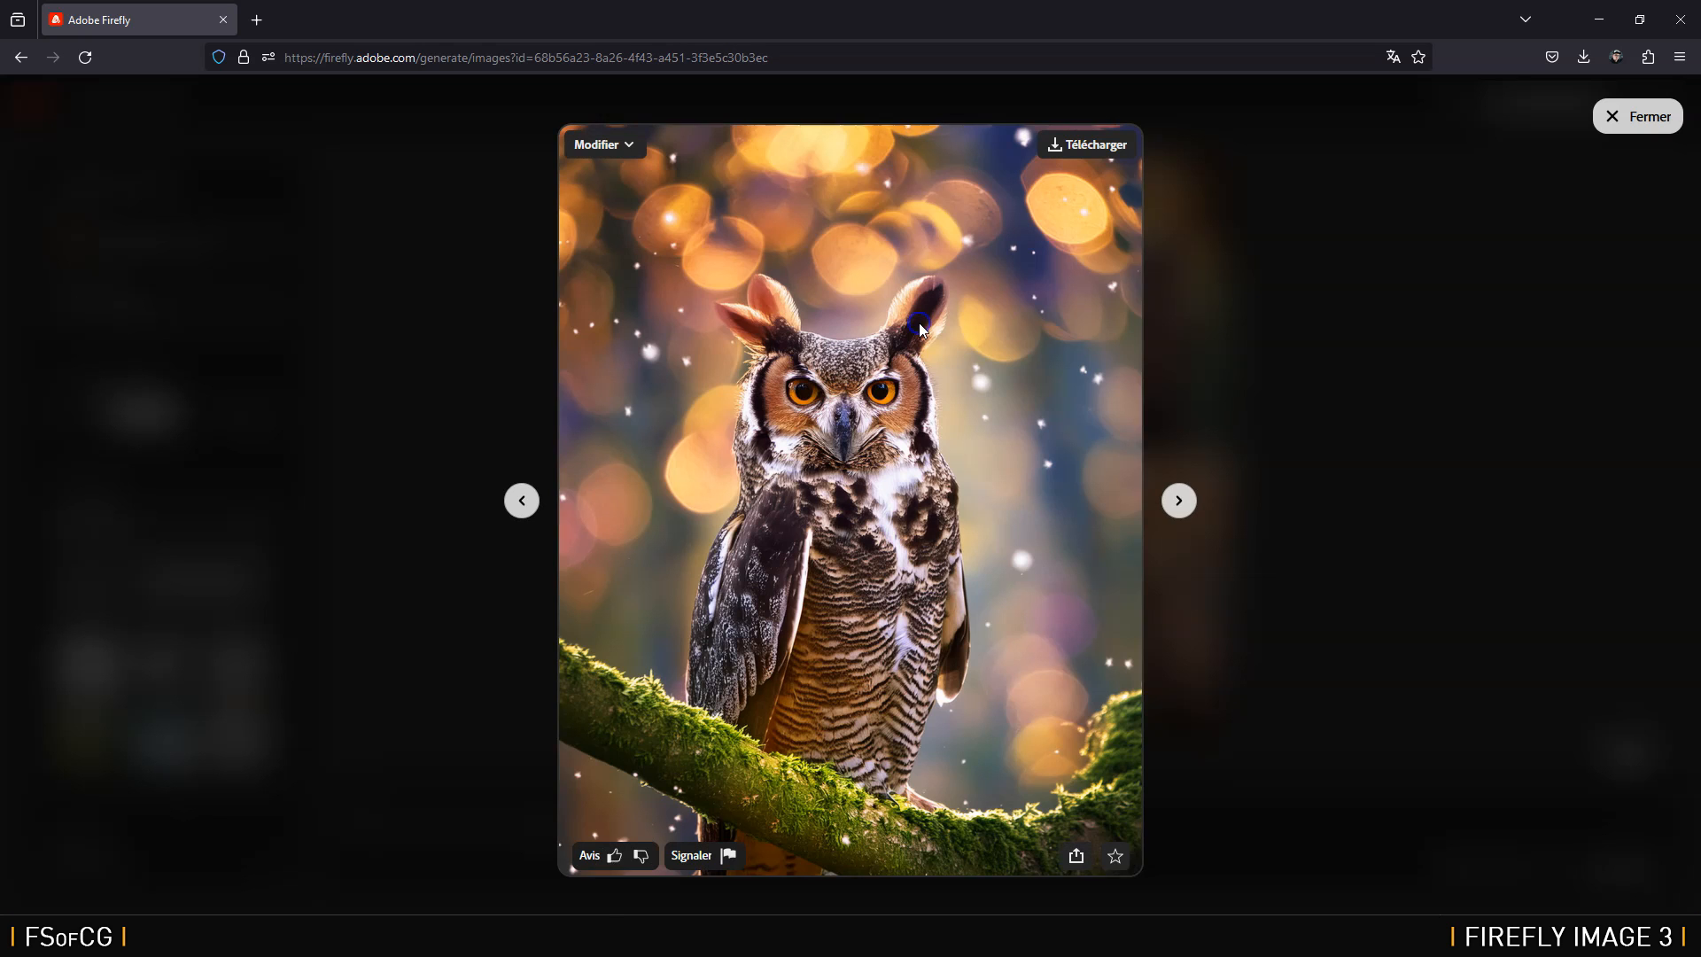
click(1180, 502)
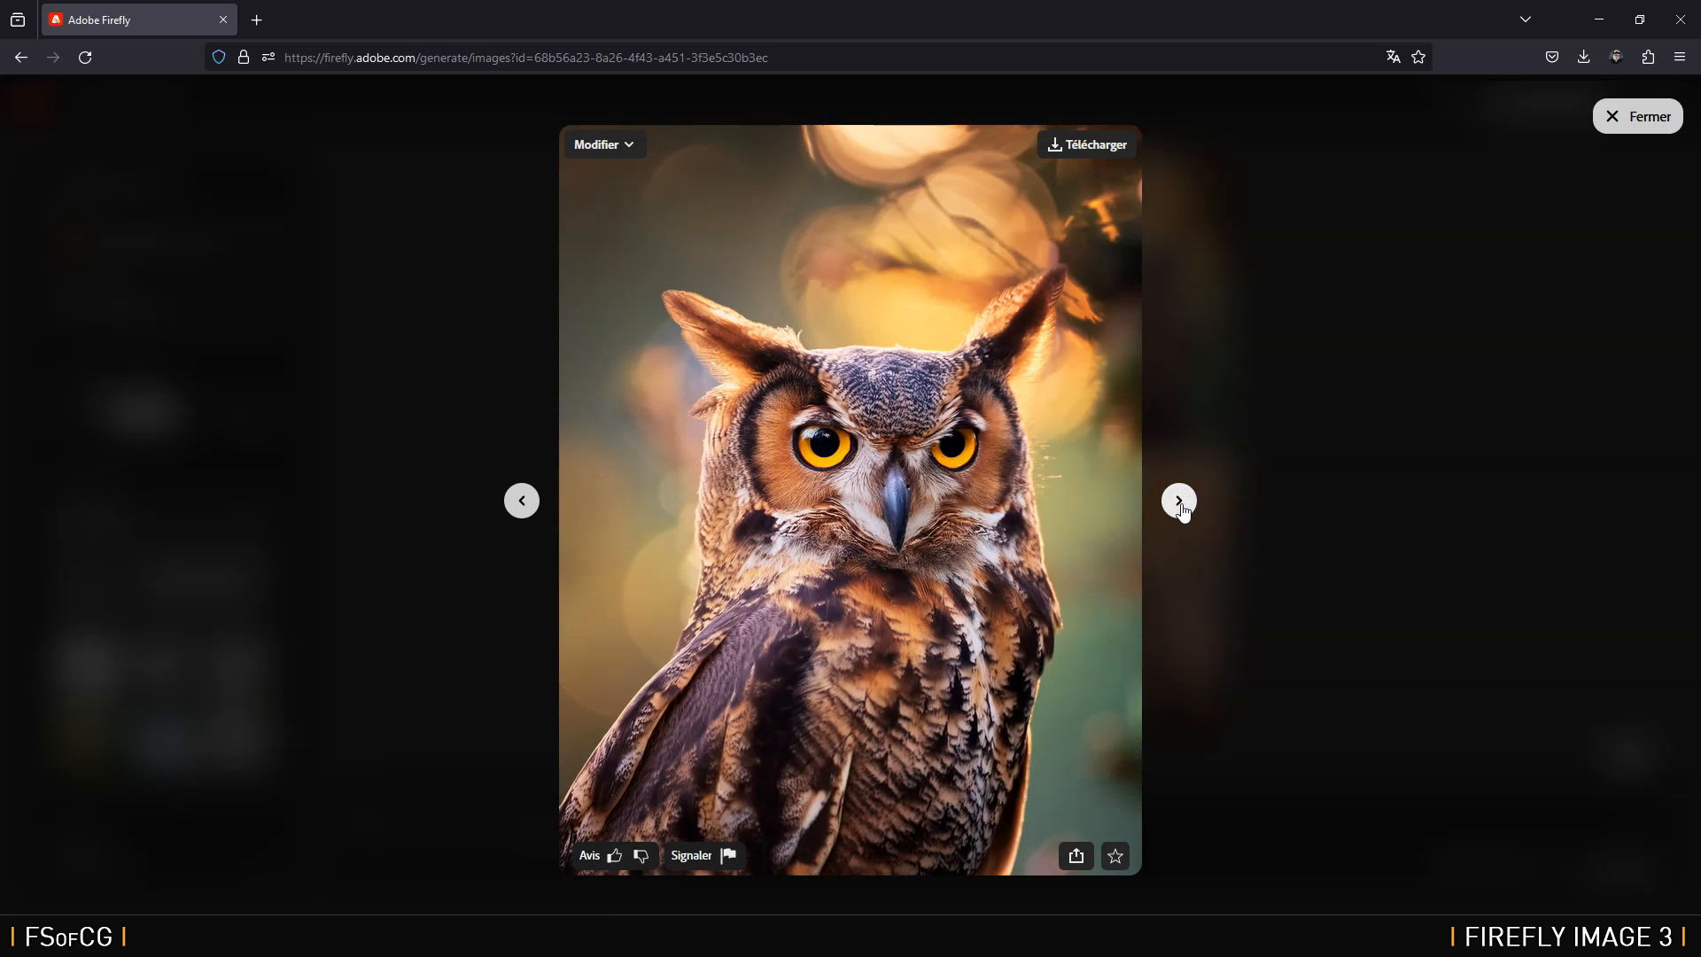
click(1178, 501)
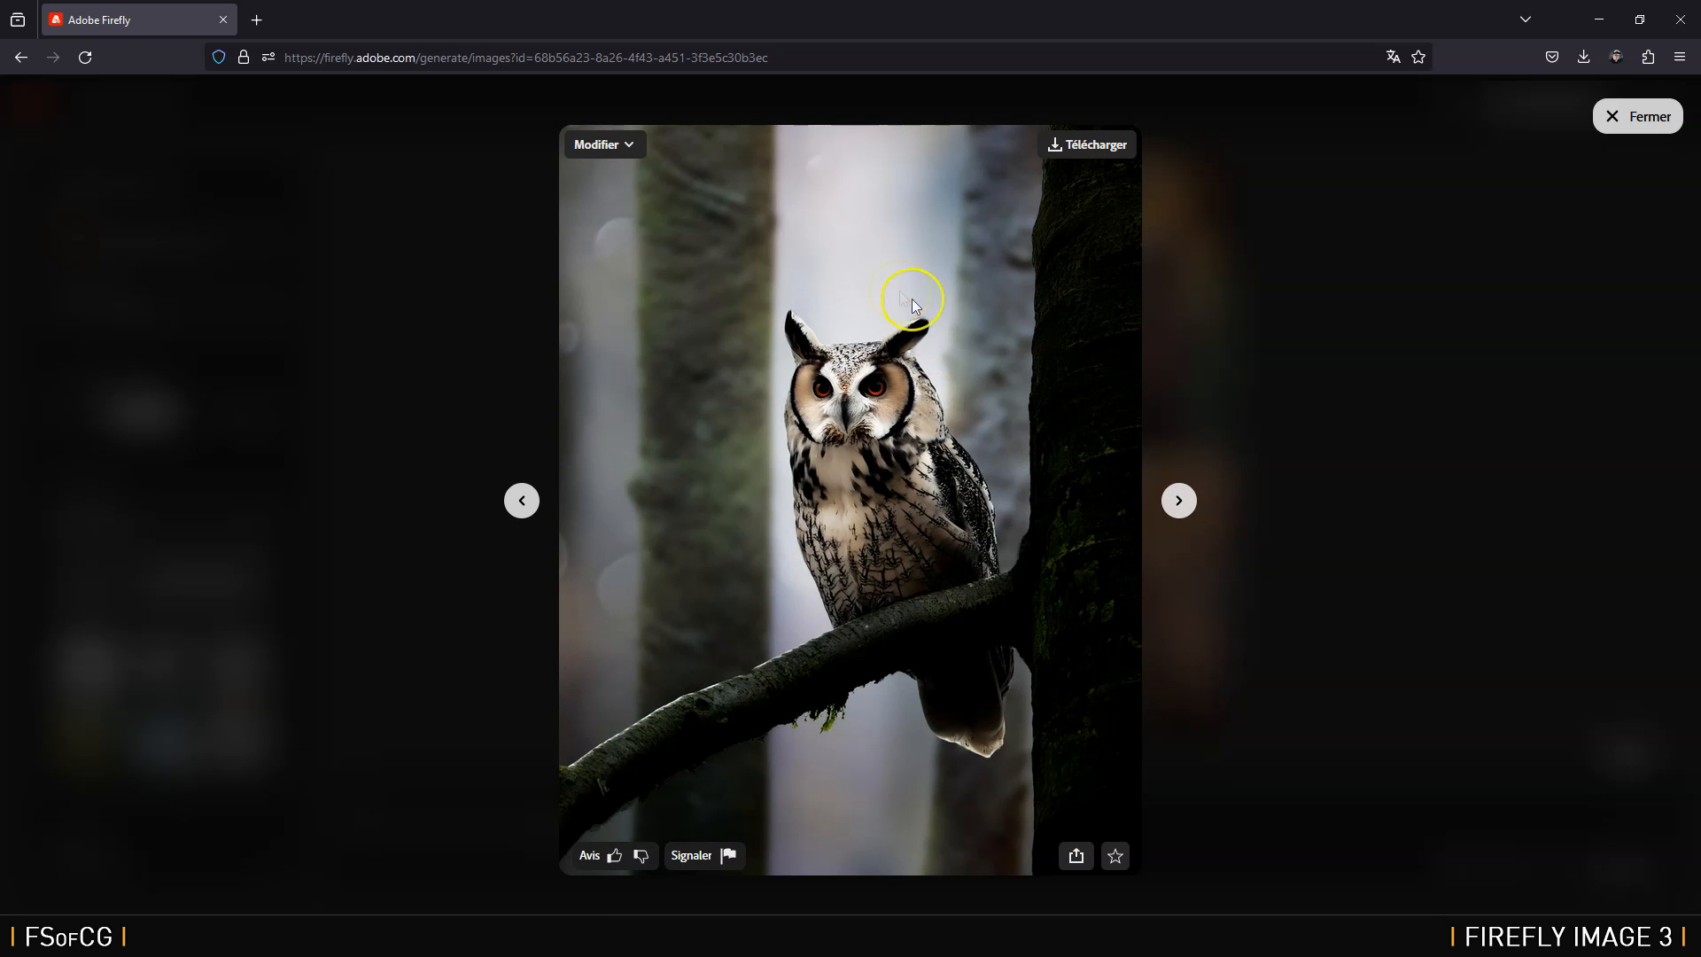
click(1178, 501)
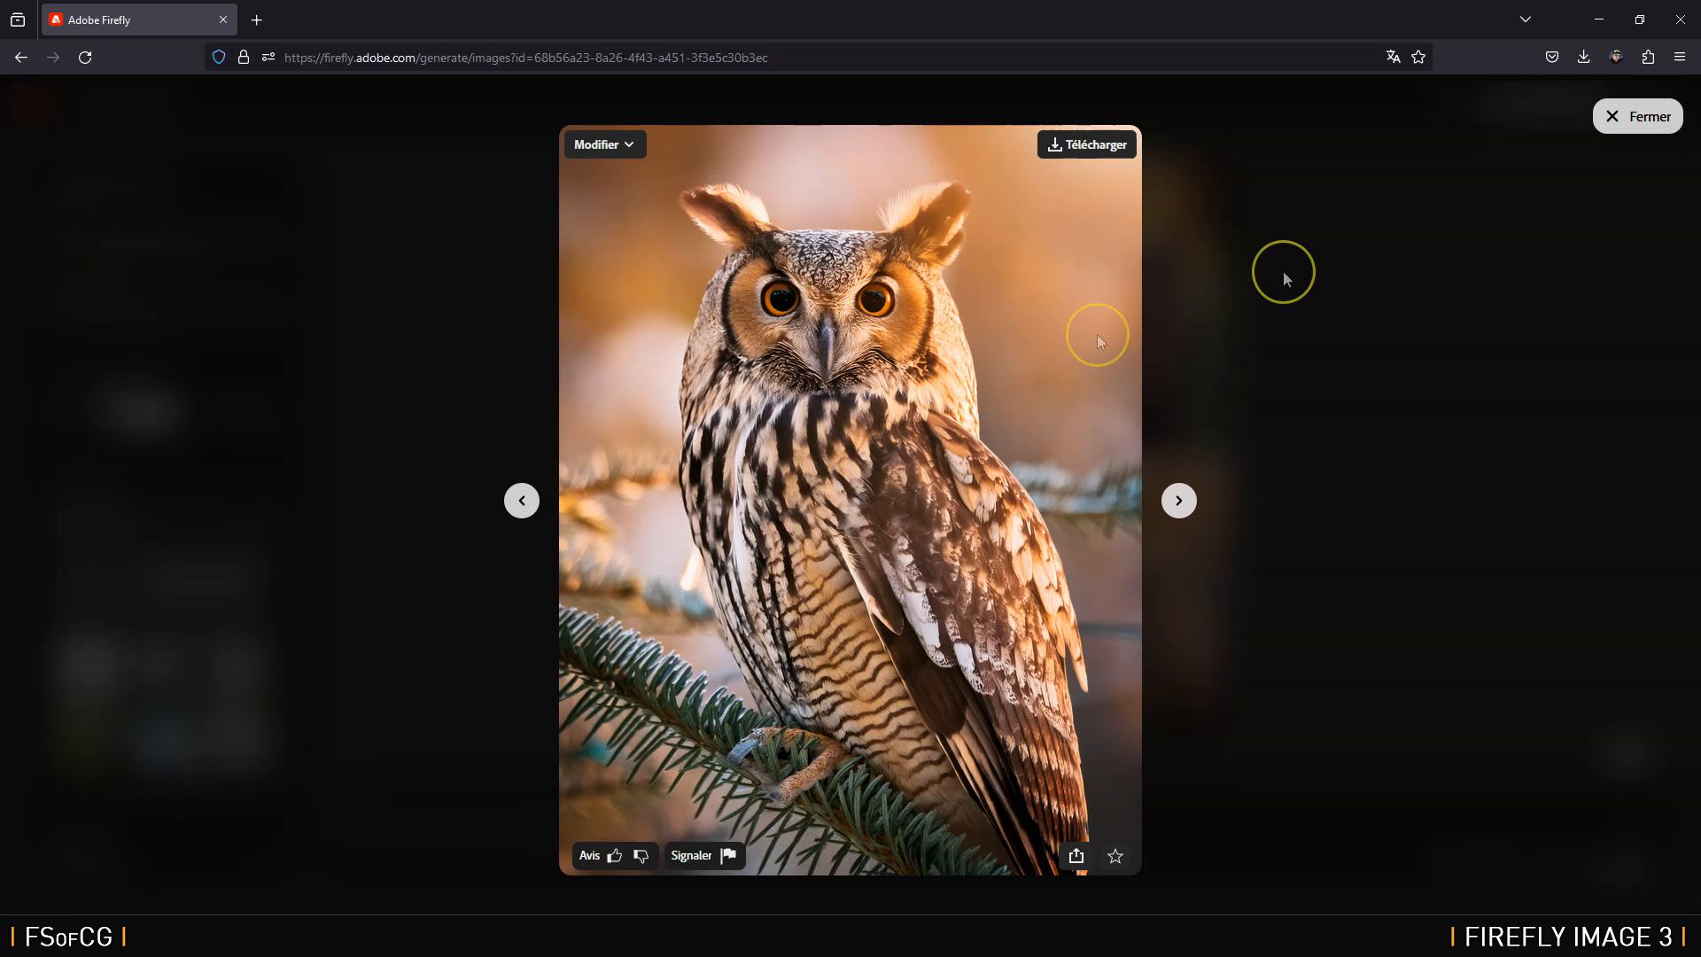
click(1630, 116)
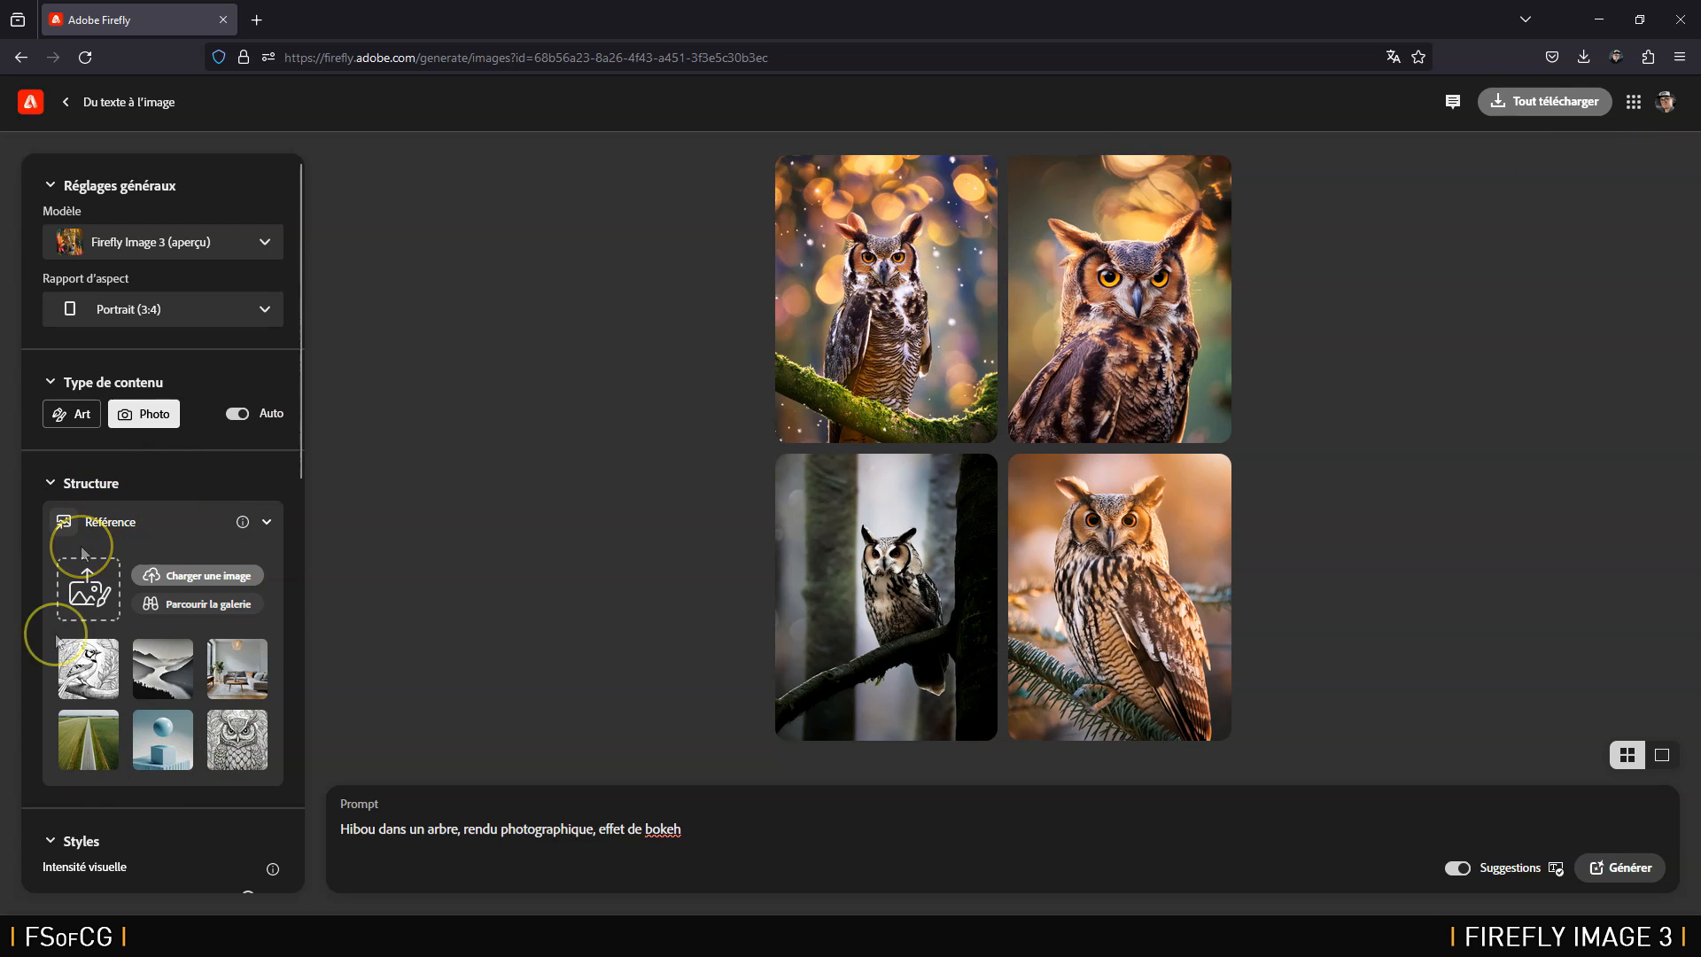
Step: Use the sample owl drawing as the structure reference and generate new images
click(245, 742)
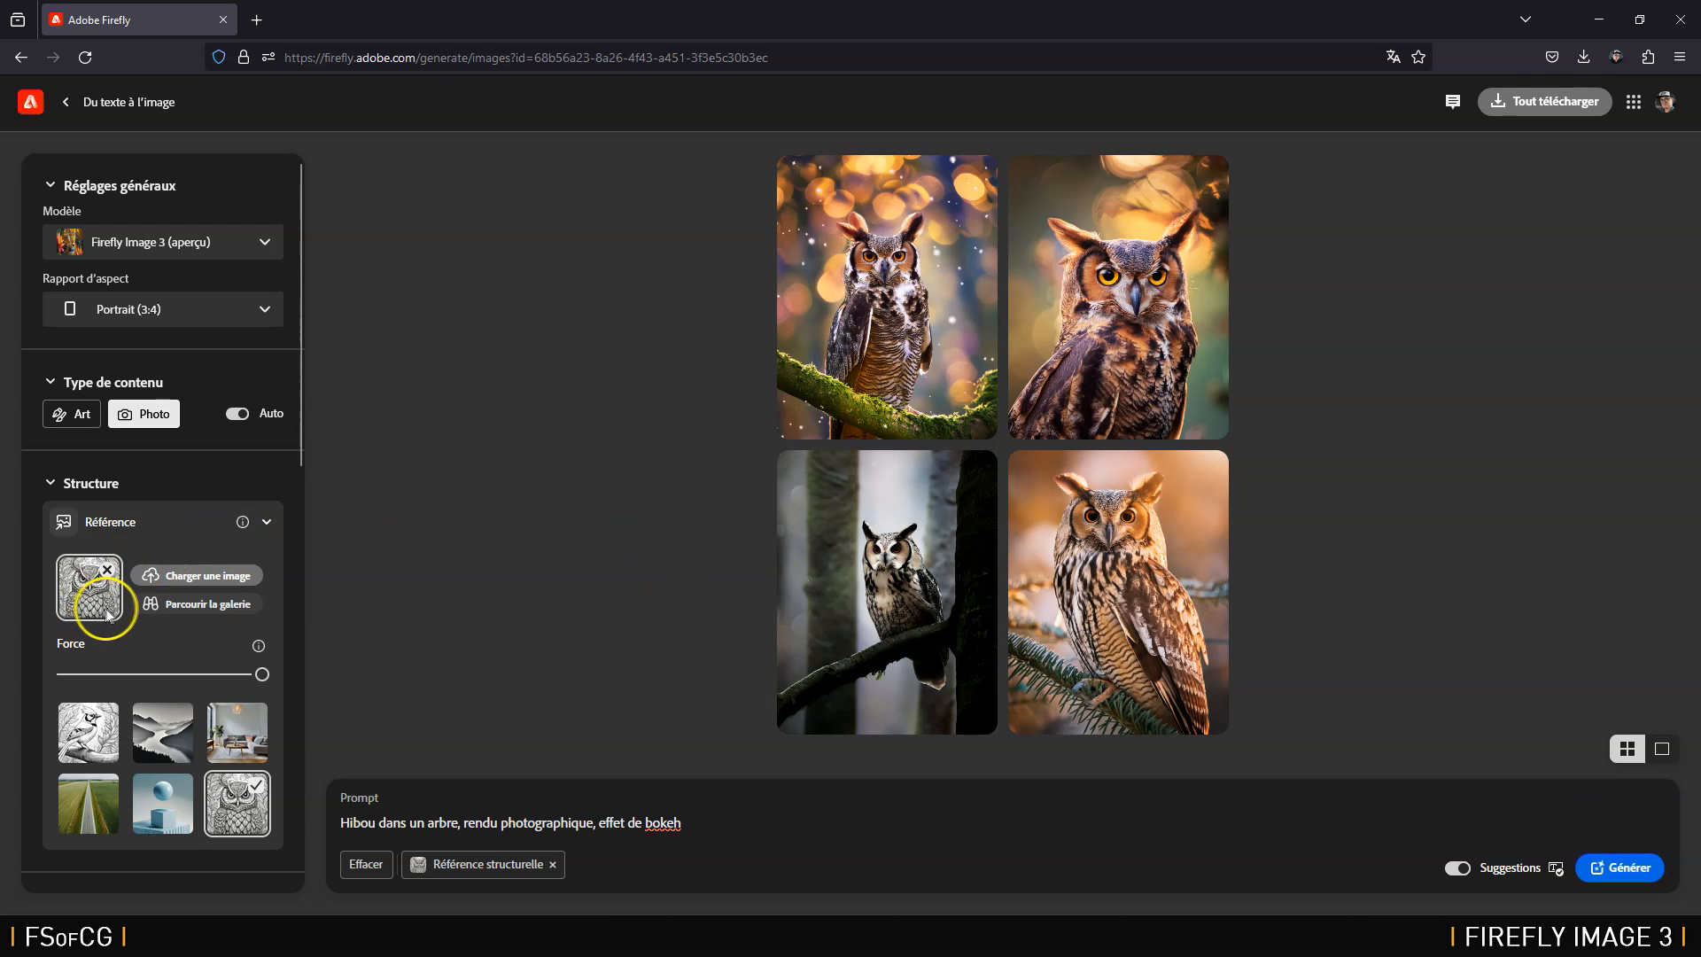
click(1641, 871)
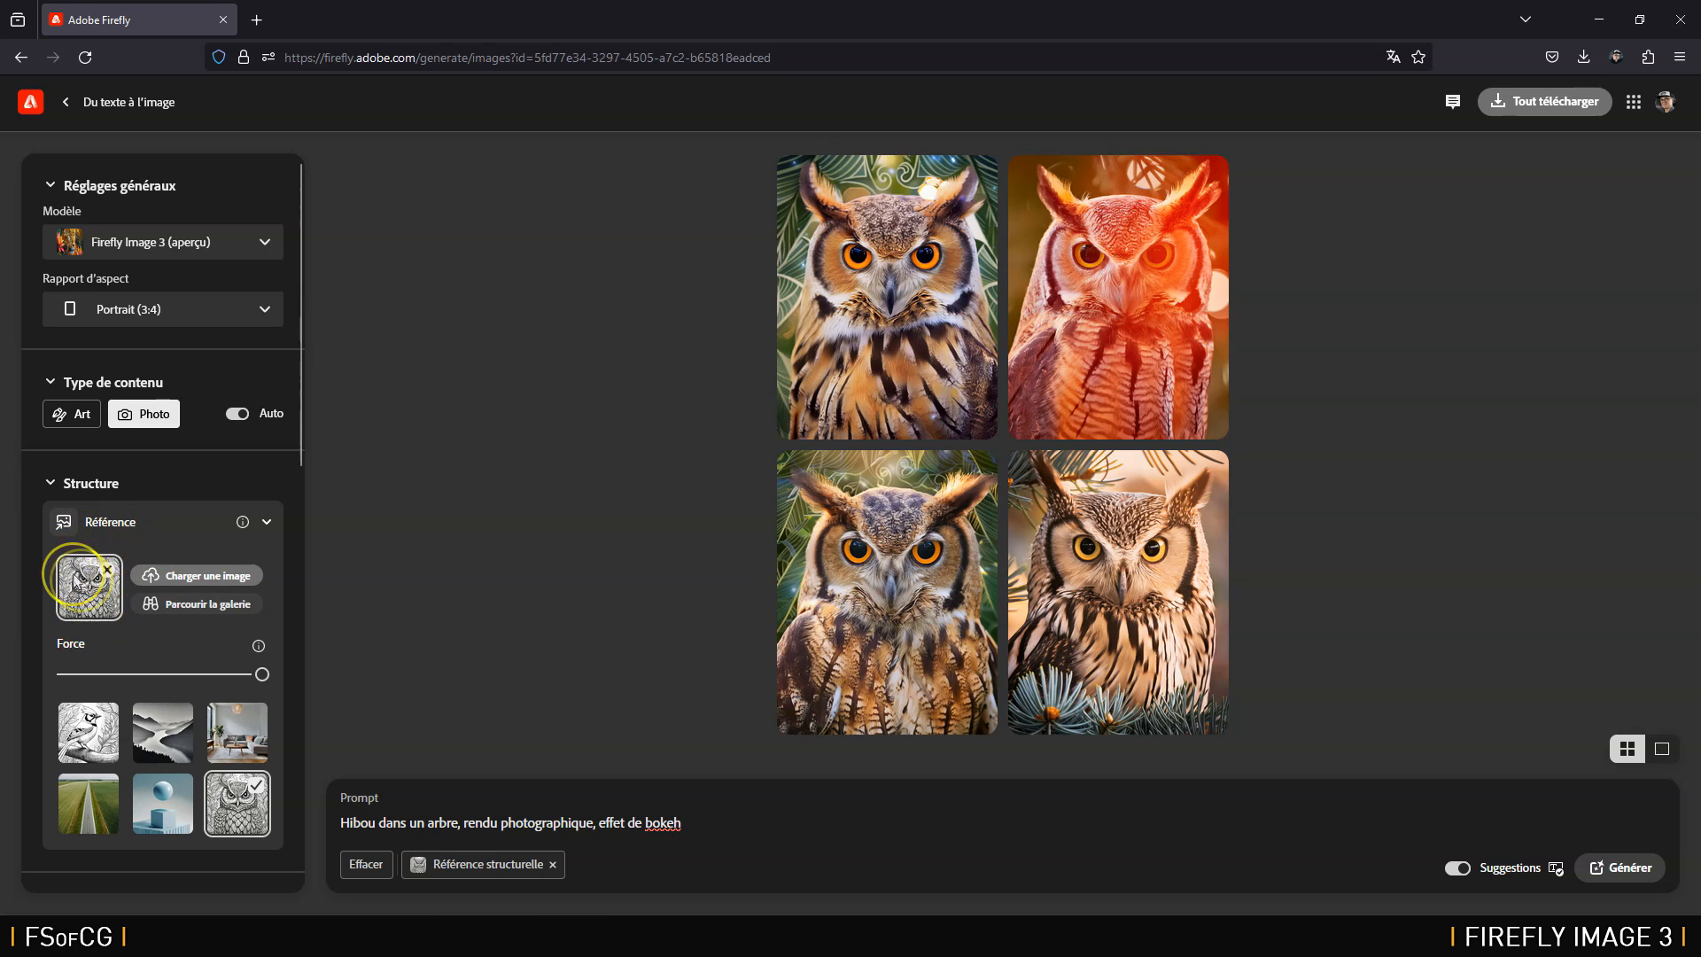
Step: Set the structure reference Force to the minimum and generate the owl images again
click(262, 677)
drag(261, 677, 84, 682)
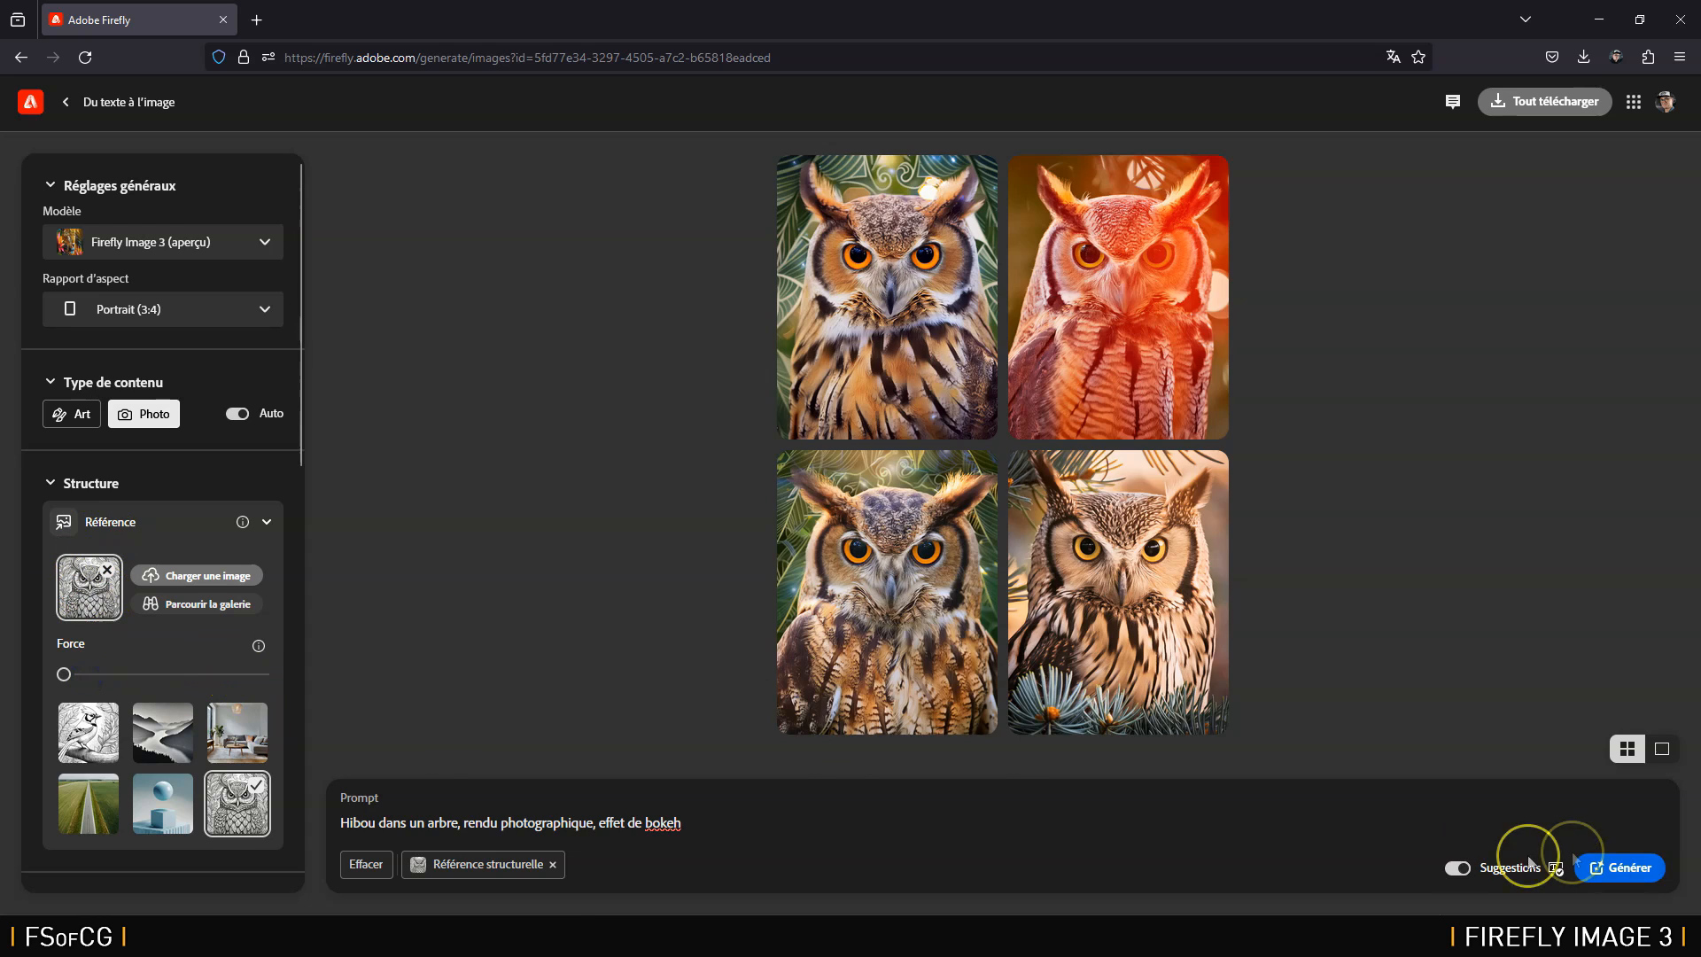
click(1616, 867)
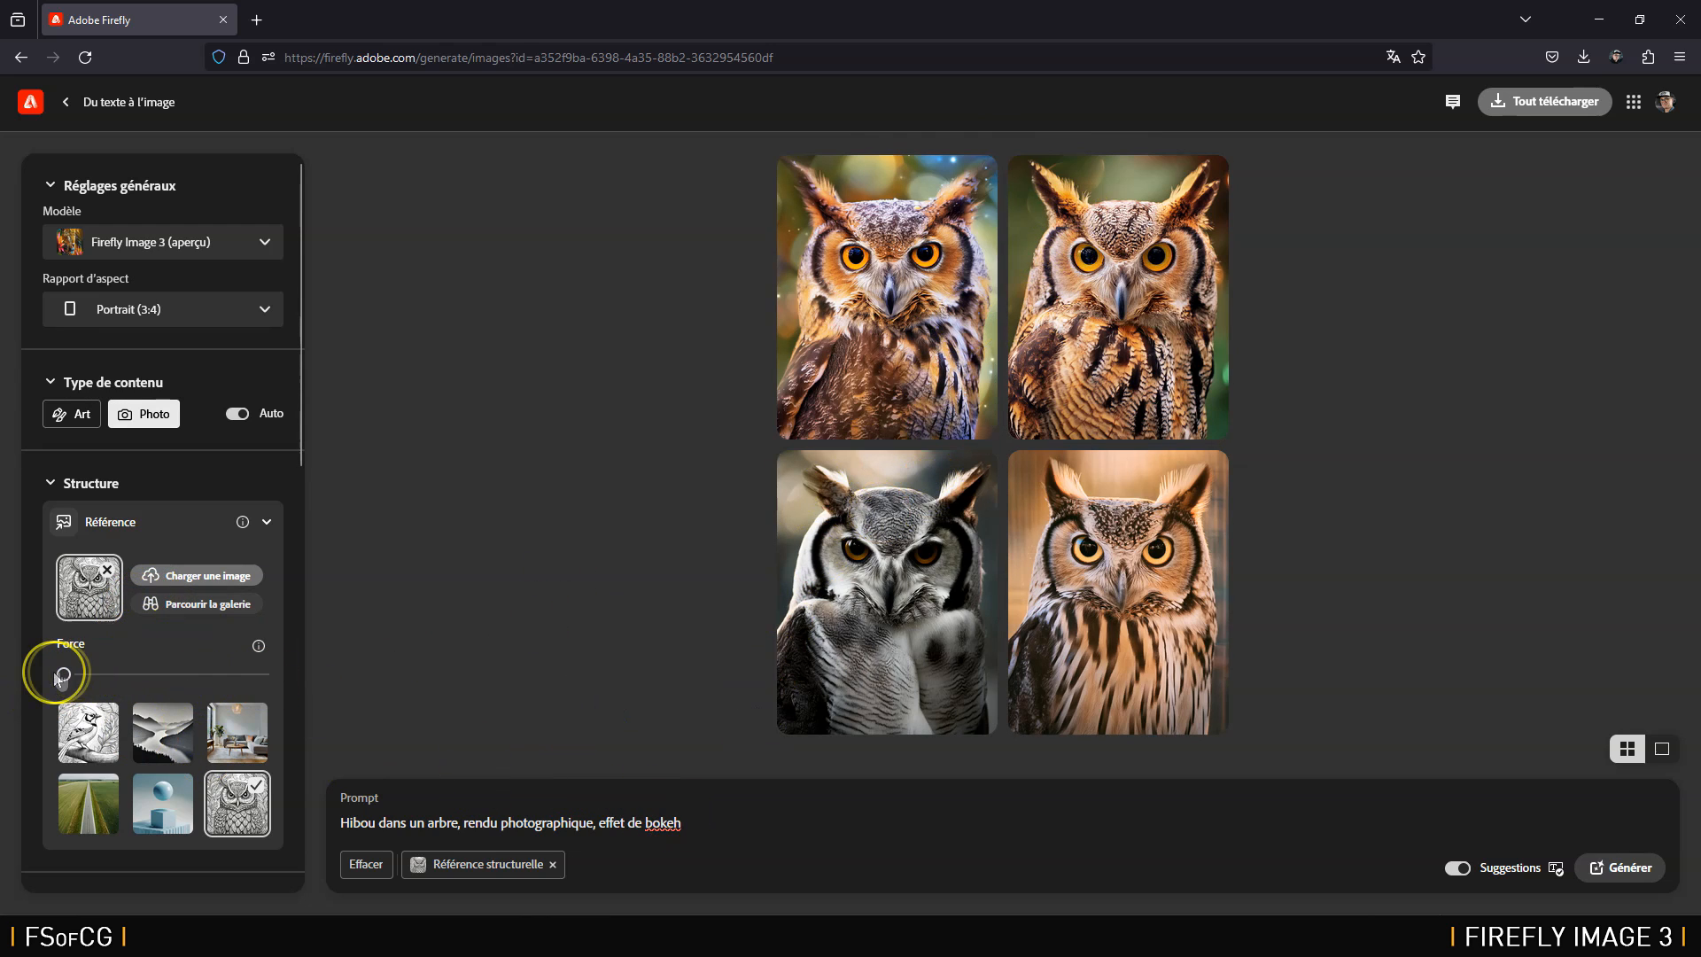
Step: Set the structure reference Force to the maximum and read the explanation of that setting
drag(59, 675, 135, 675)
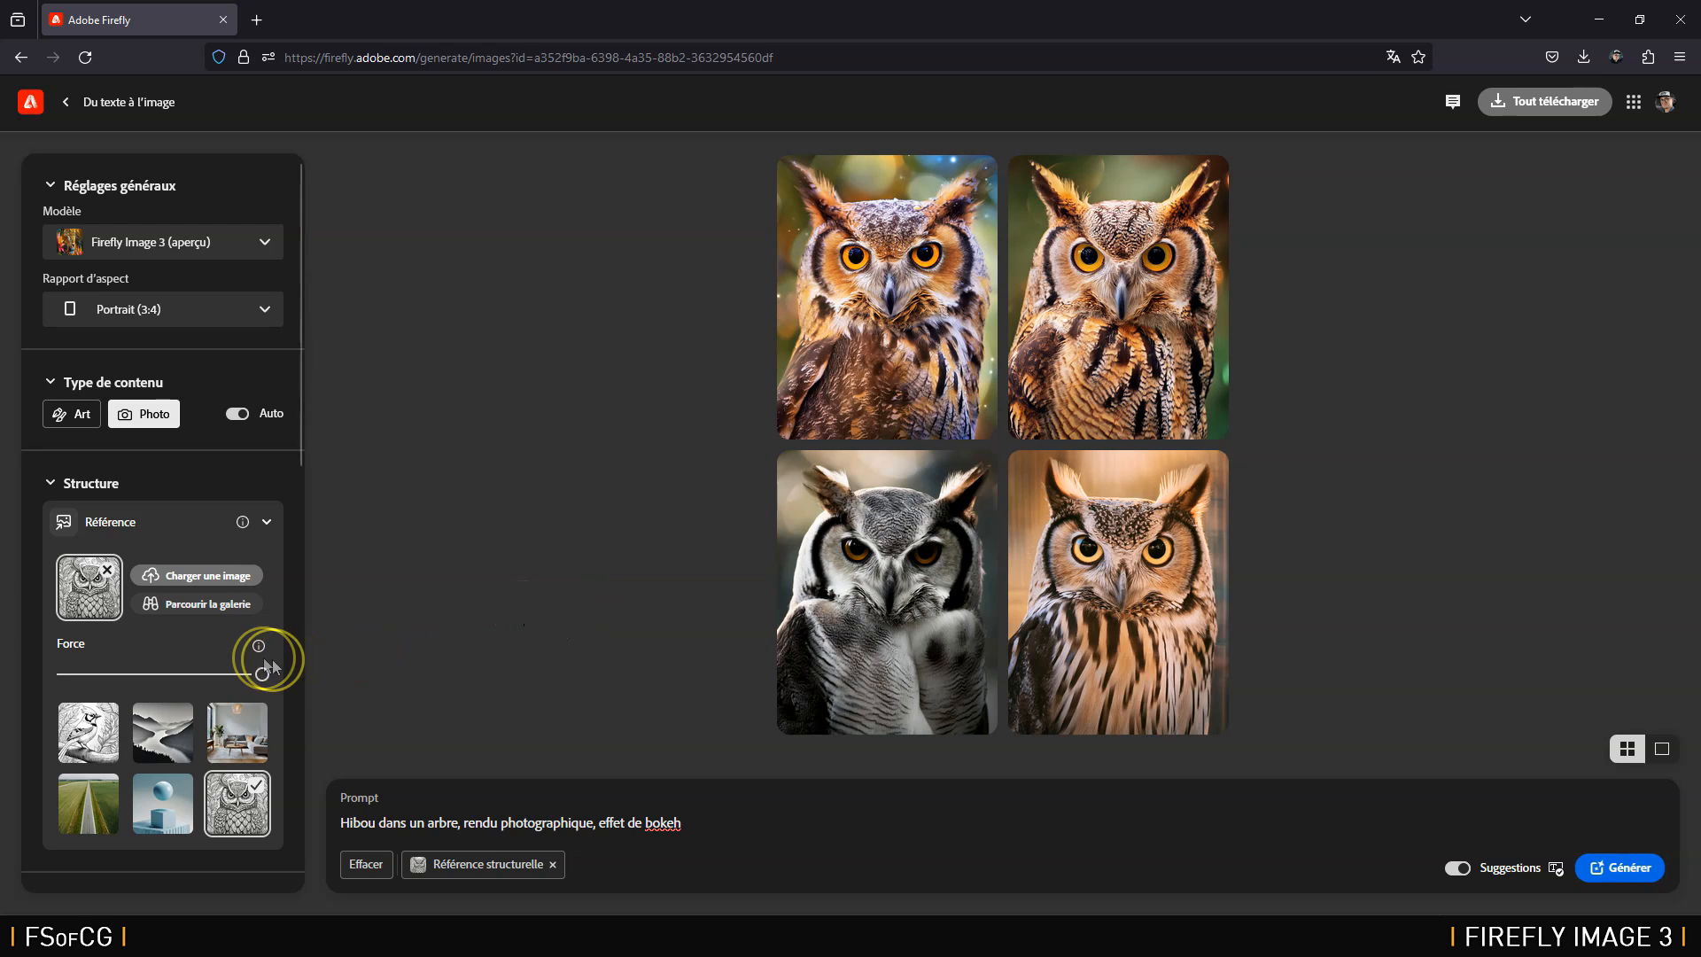
mouse_move(258, 649)
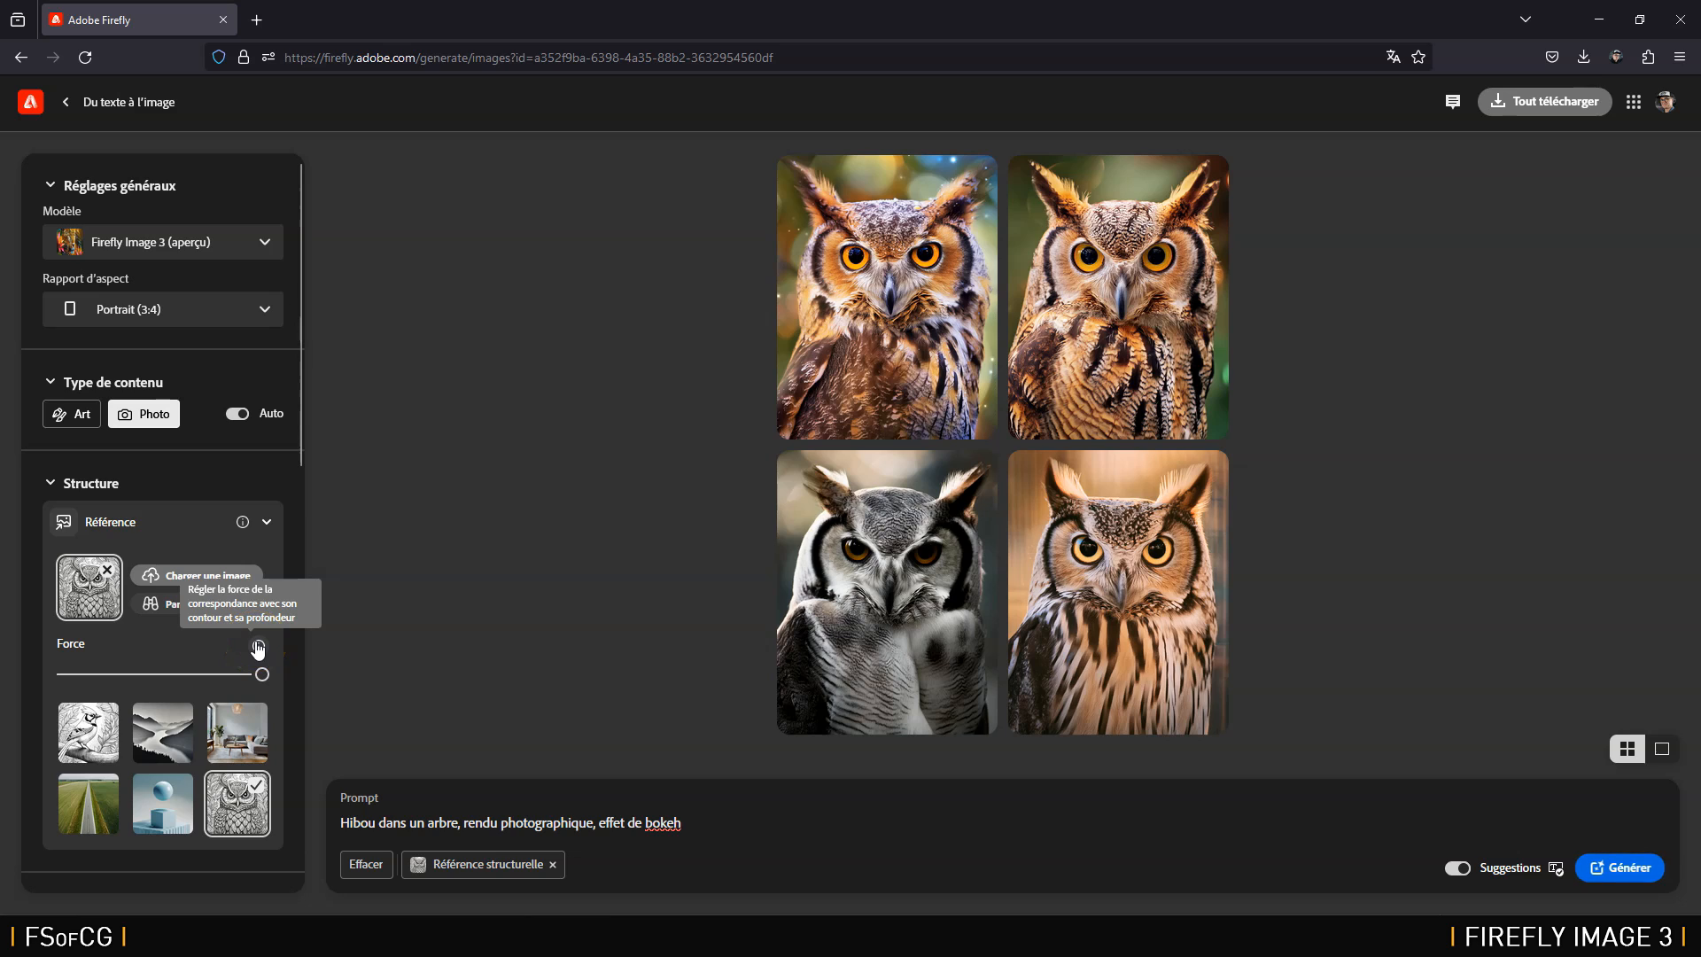
click(258, 650)
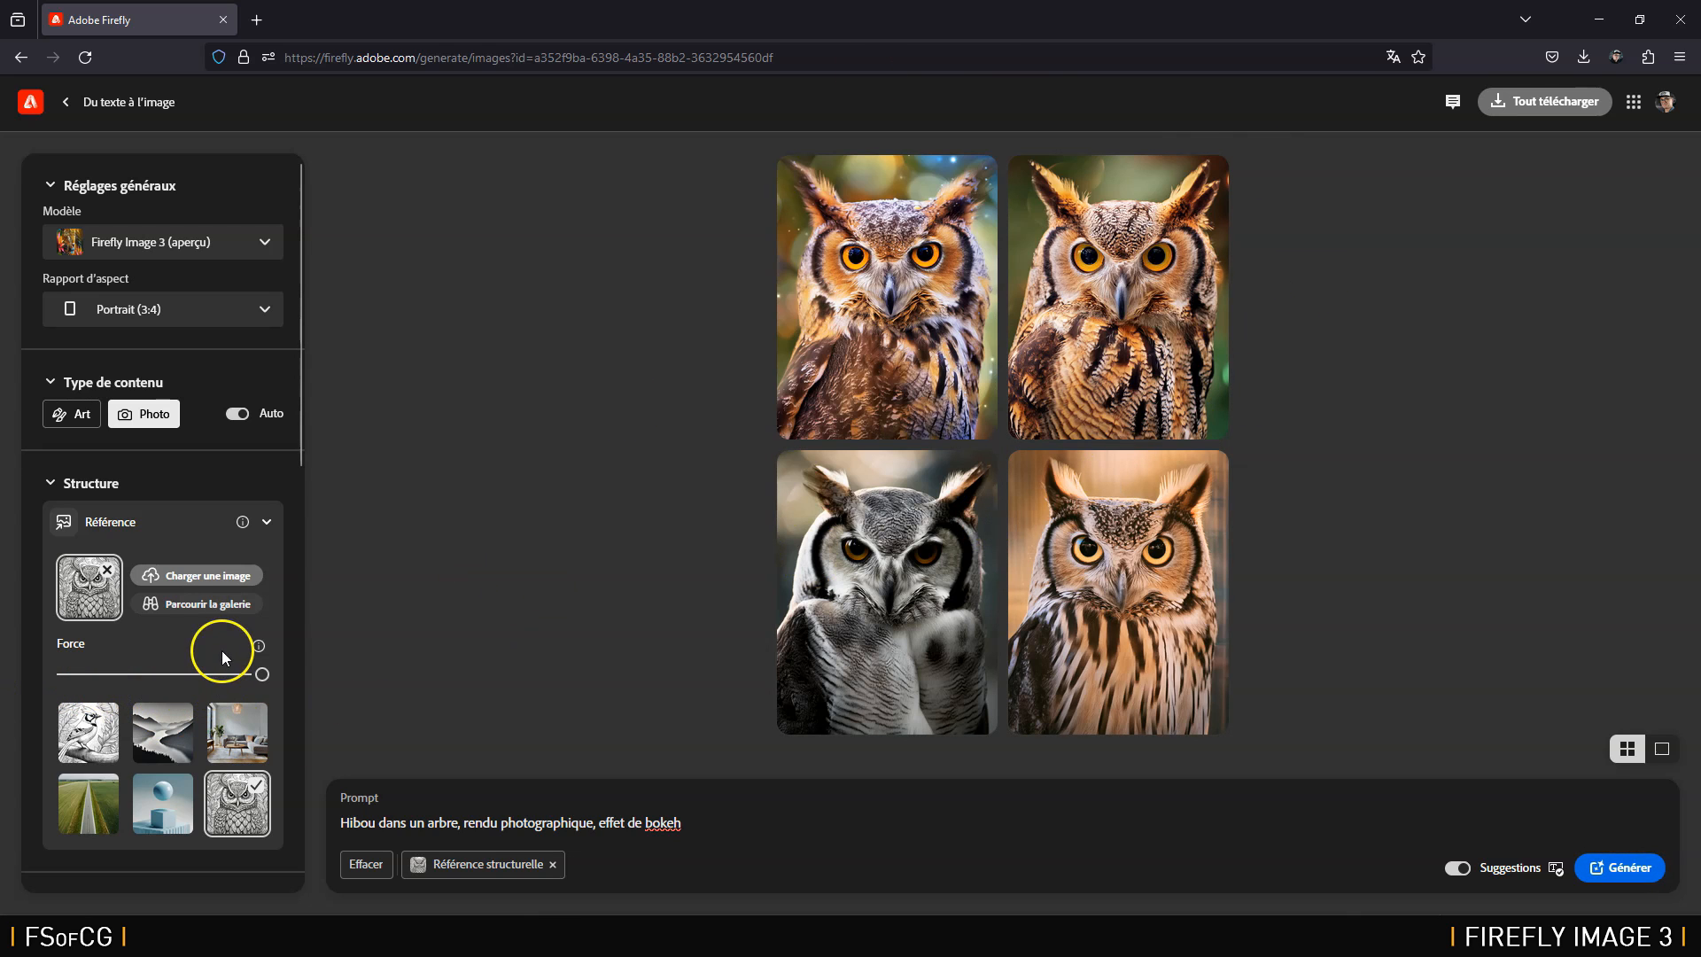
scroll(190, 624, down, 3)
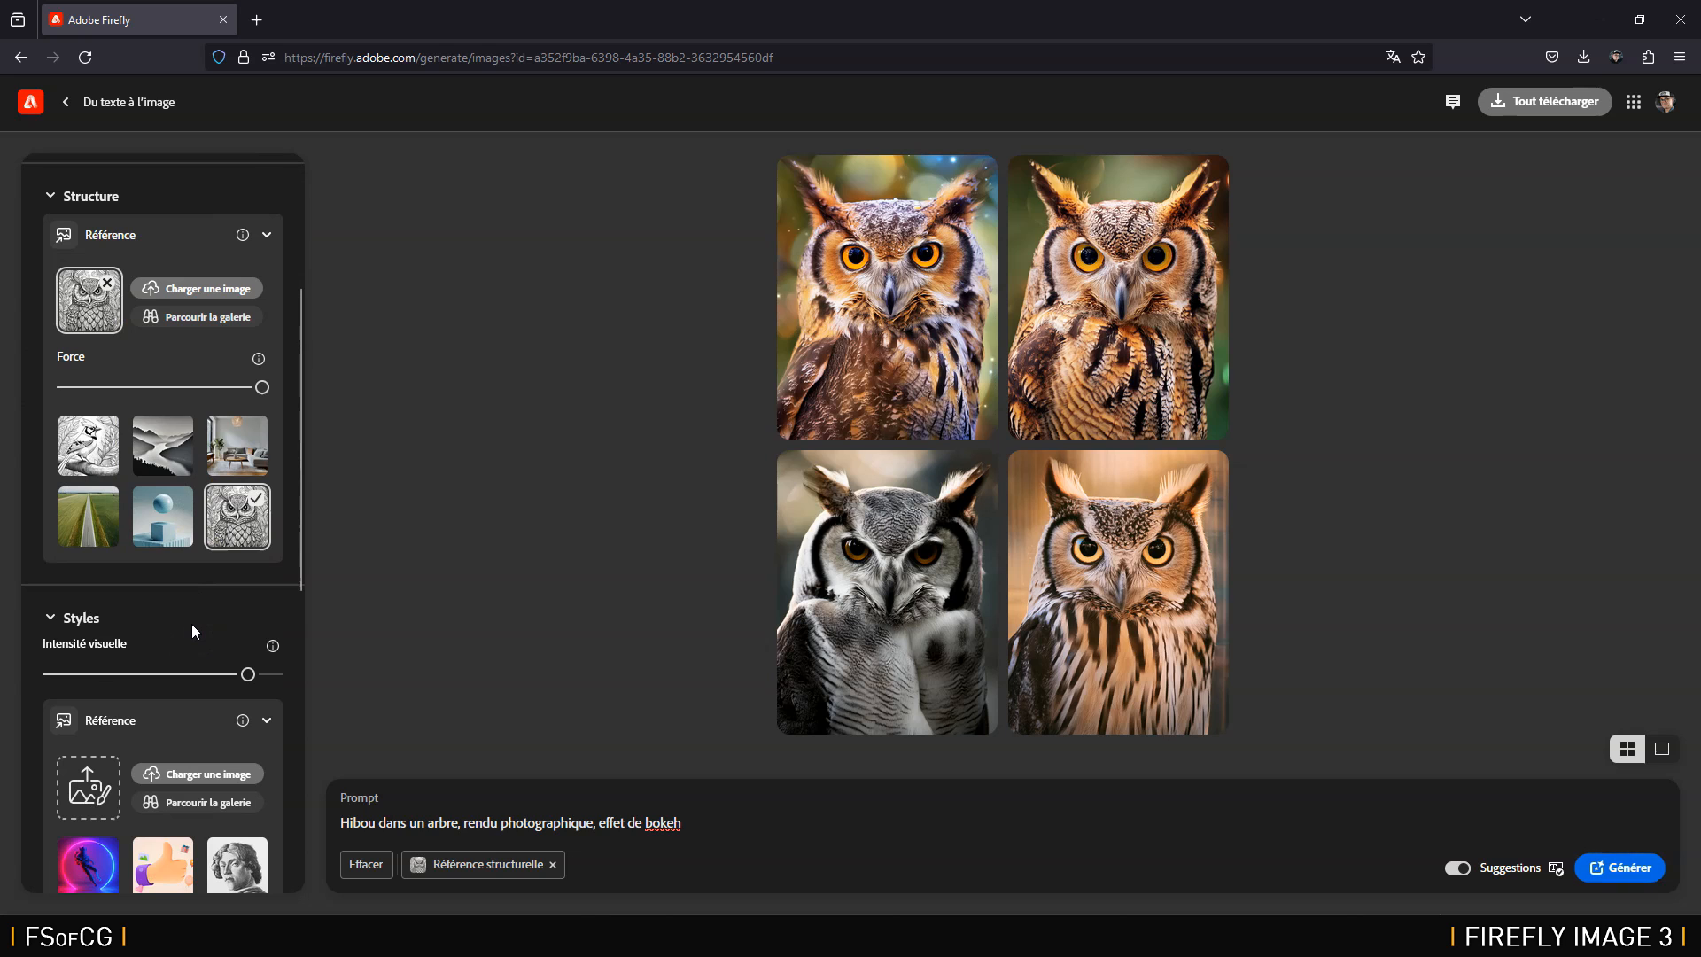
scroll(191, 623, up, 3)
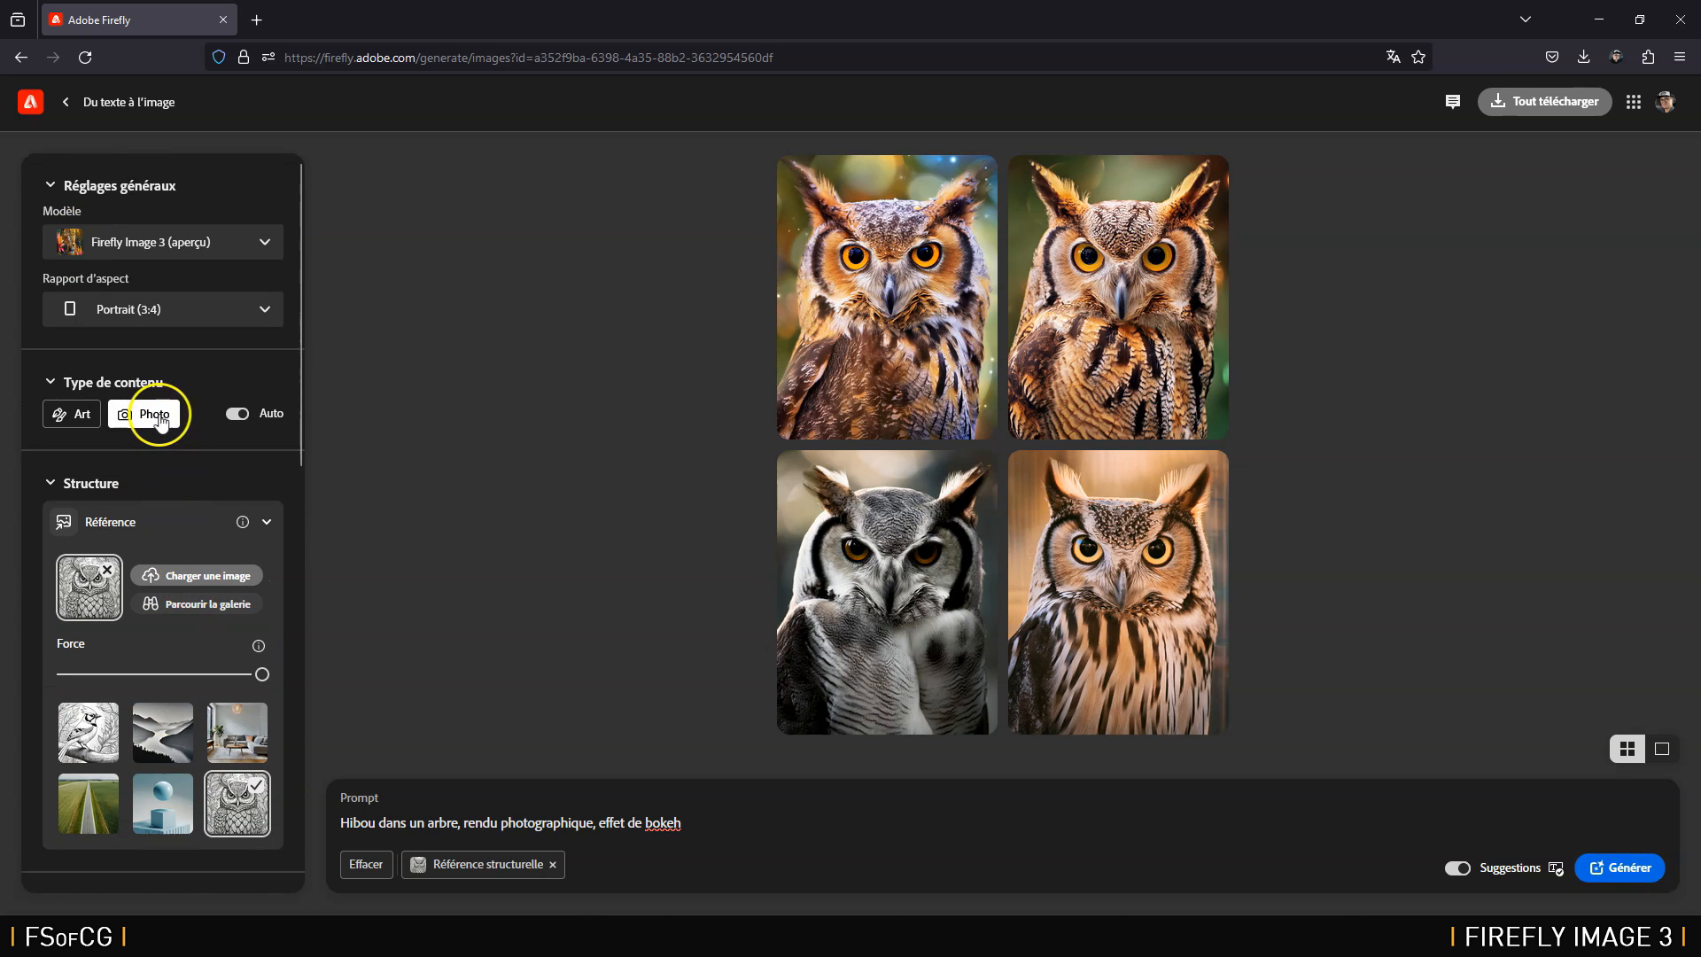
Step: Apply the Effet bokeh effect and set the colour and tone to Tons chauds
scroll(156, 434, down, 10)
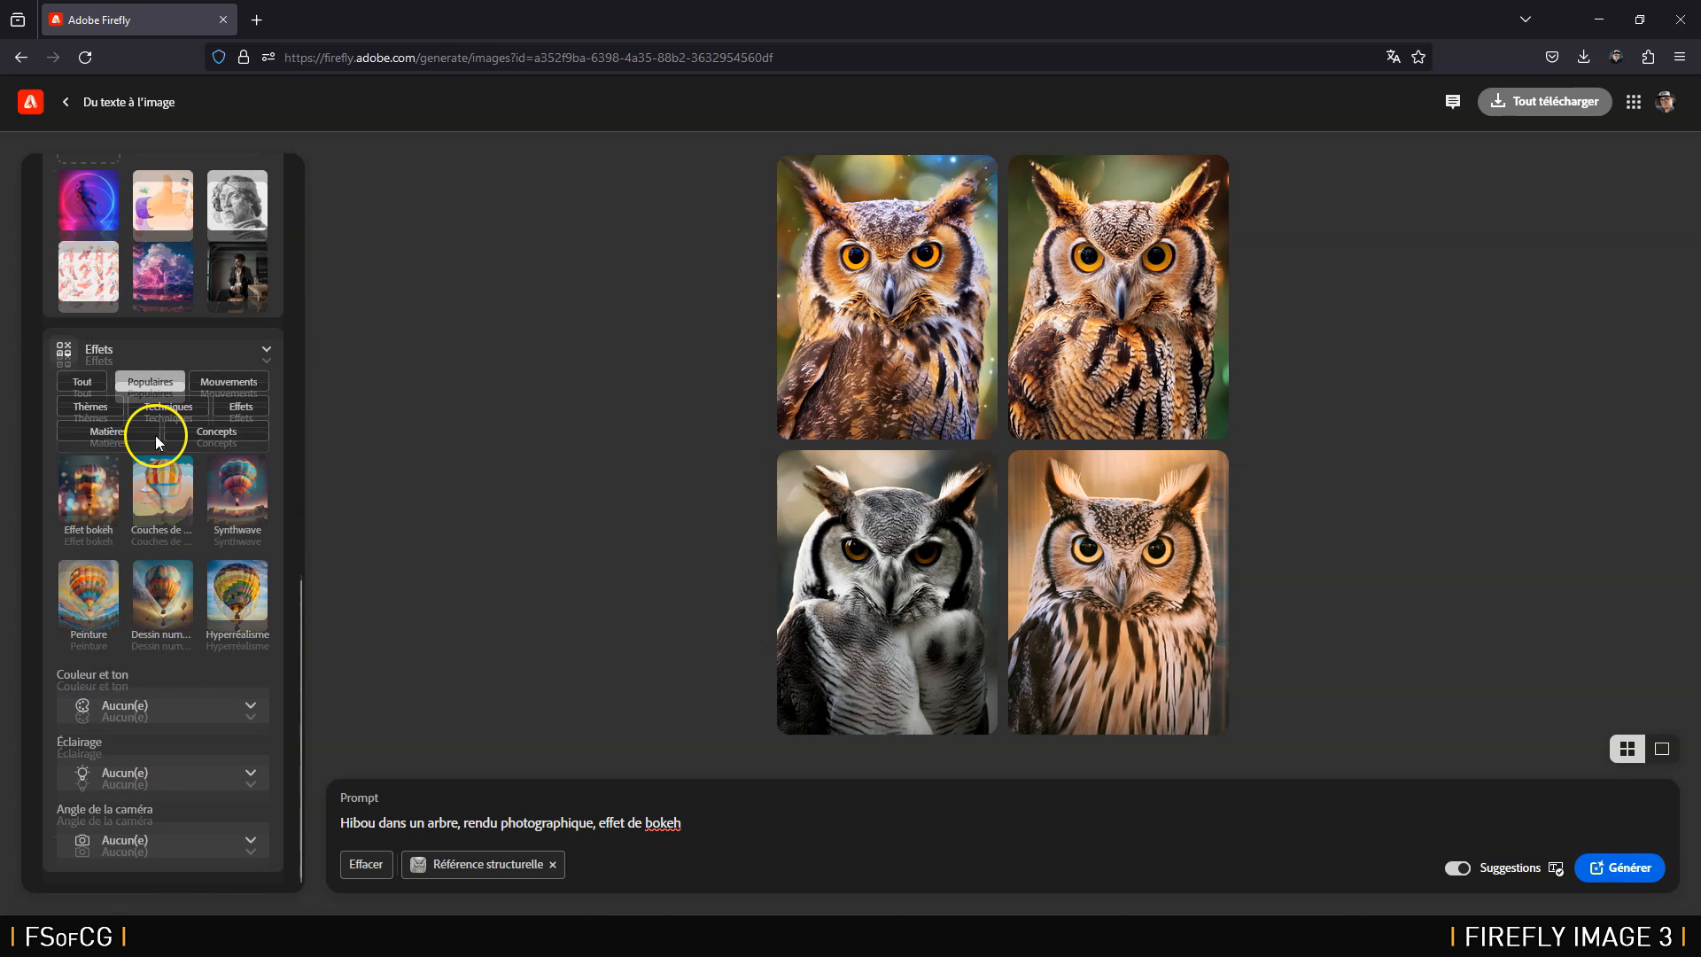
click(81, 486)
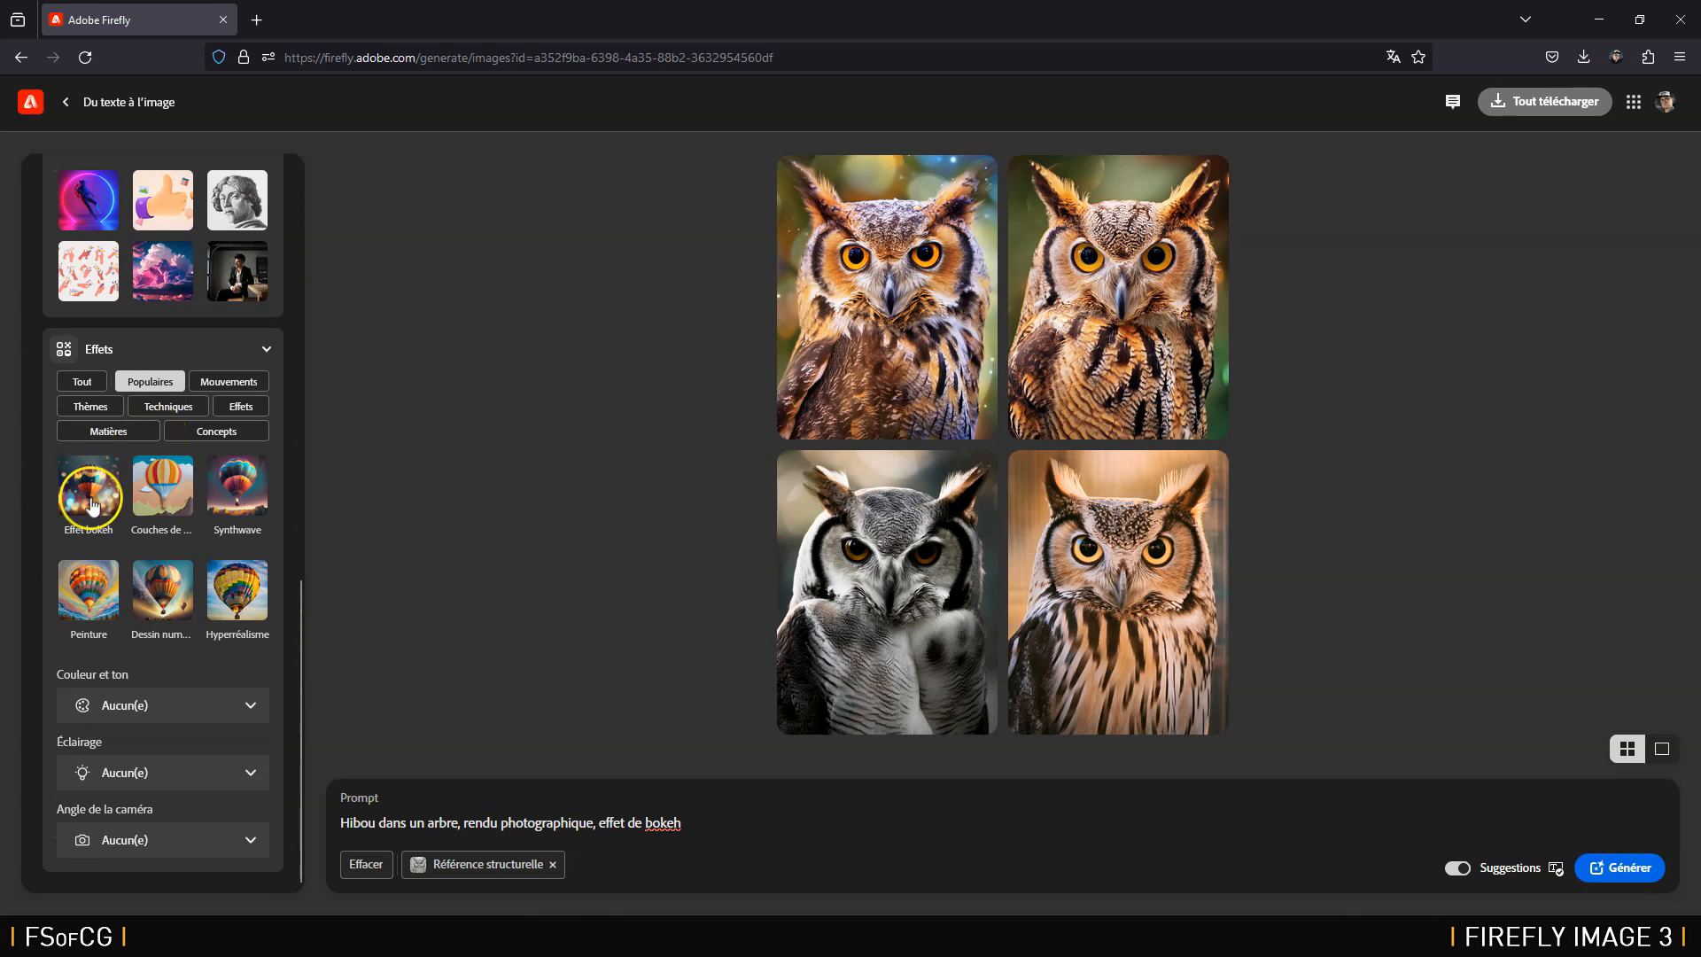
click(146, 705)
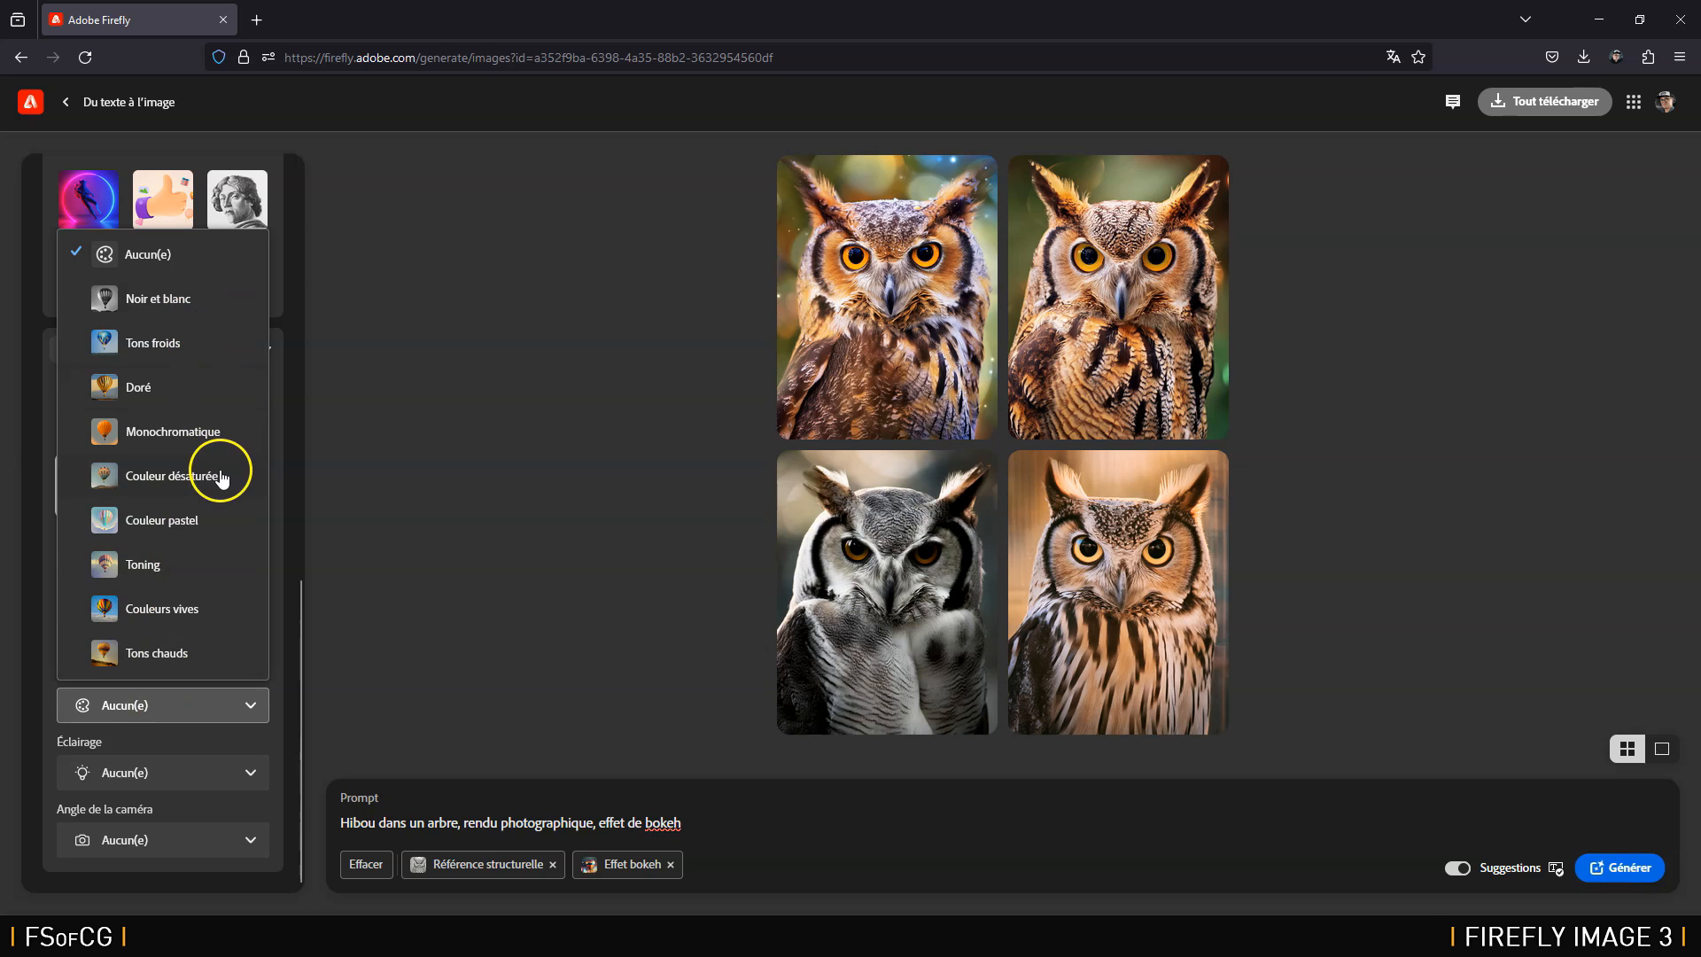
click(175, 609)
click(171, 704)
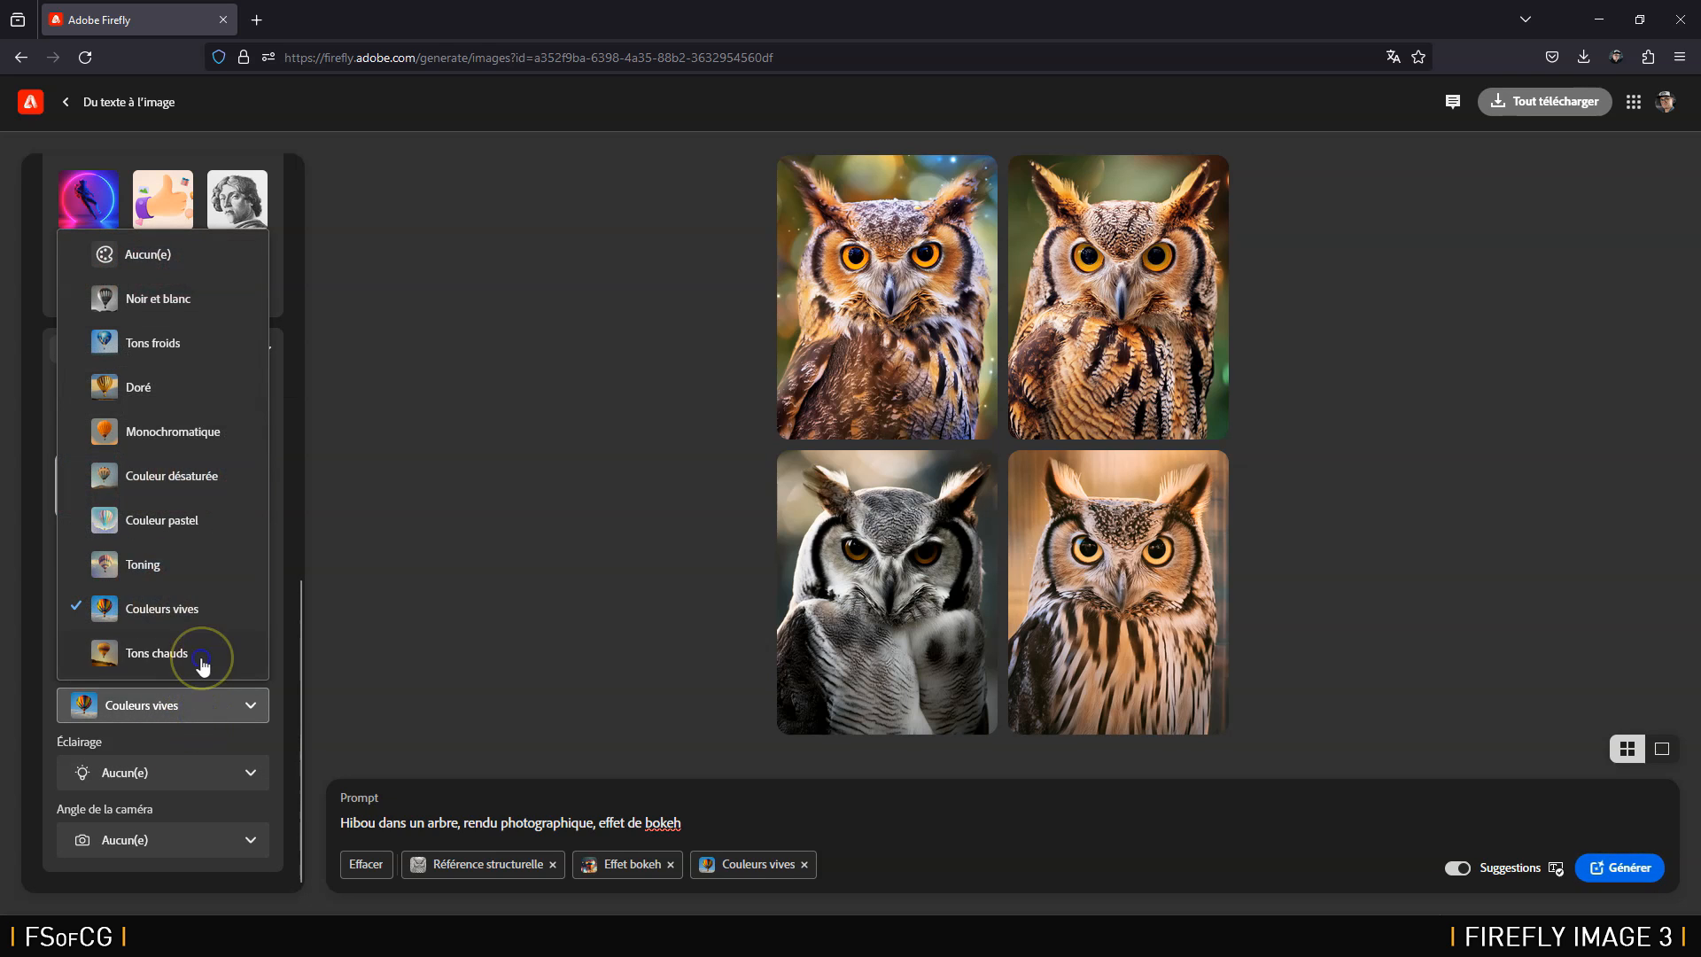
click(202, 655)
Step: Set the lighting to Éclairage spectaculaire and the camera angle to Gros plan, and generate new owl images
click(225, 776)
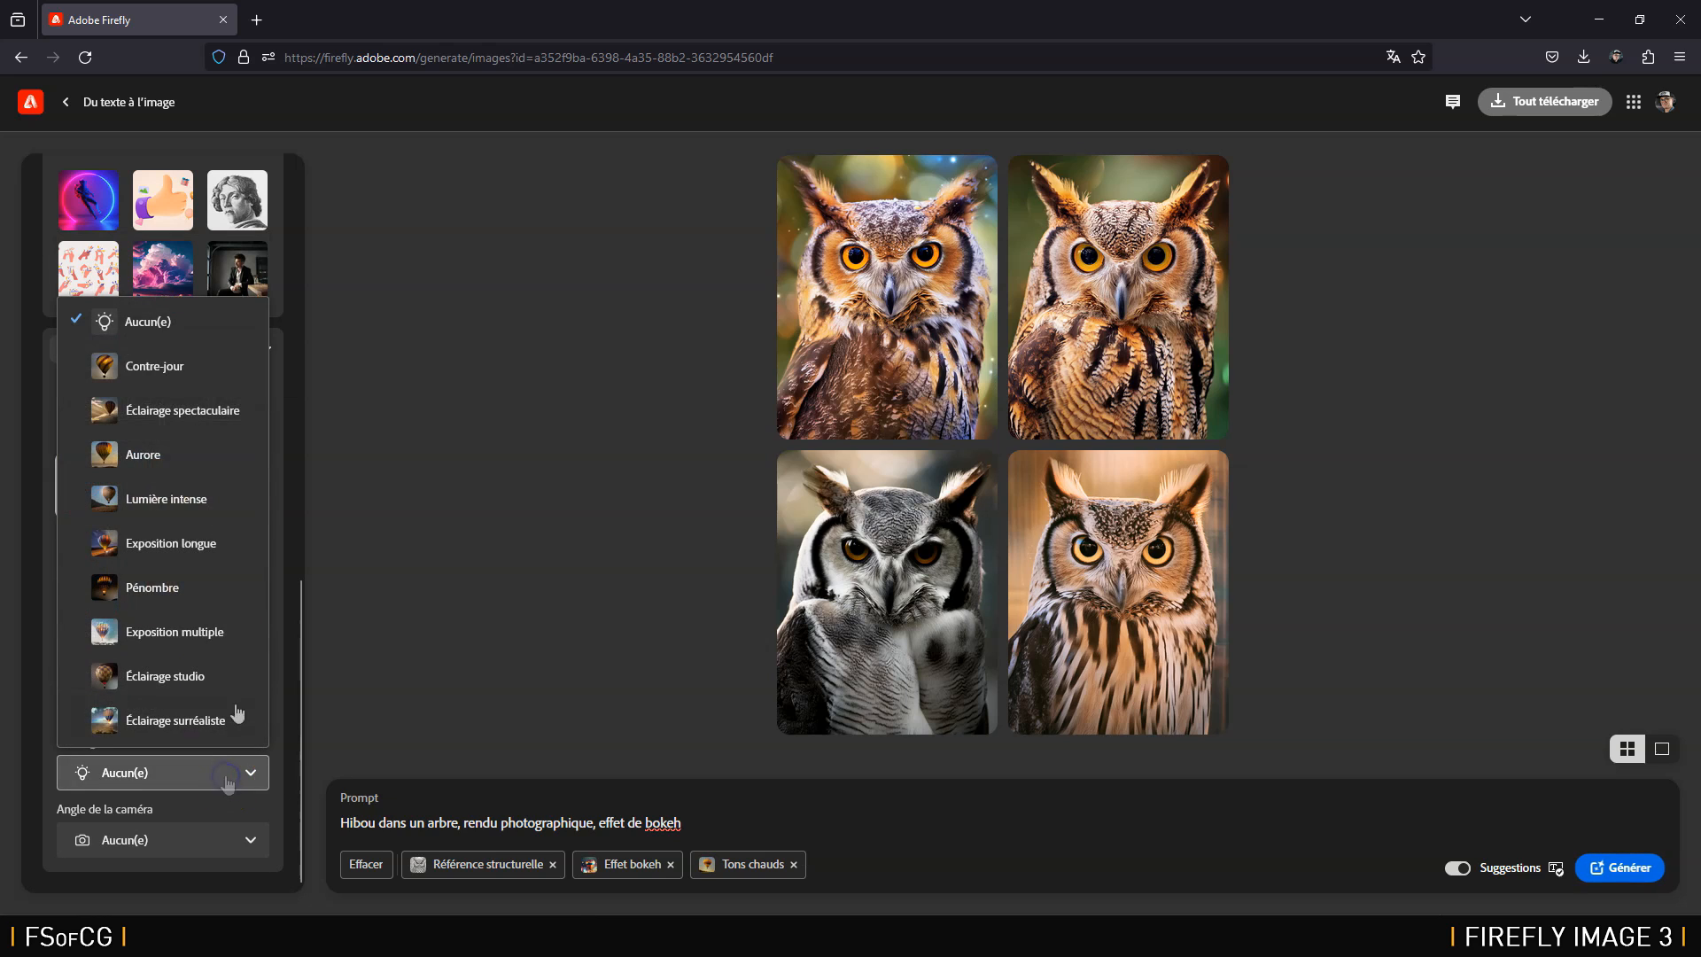
click(182, 413)
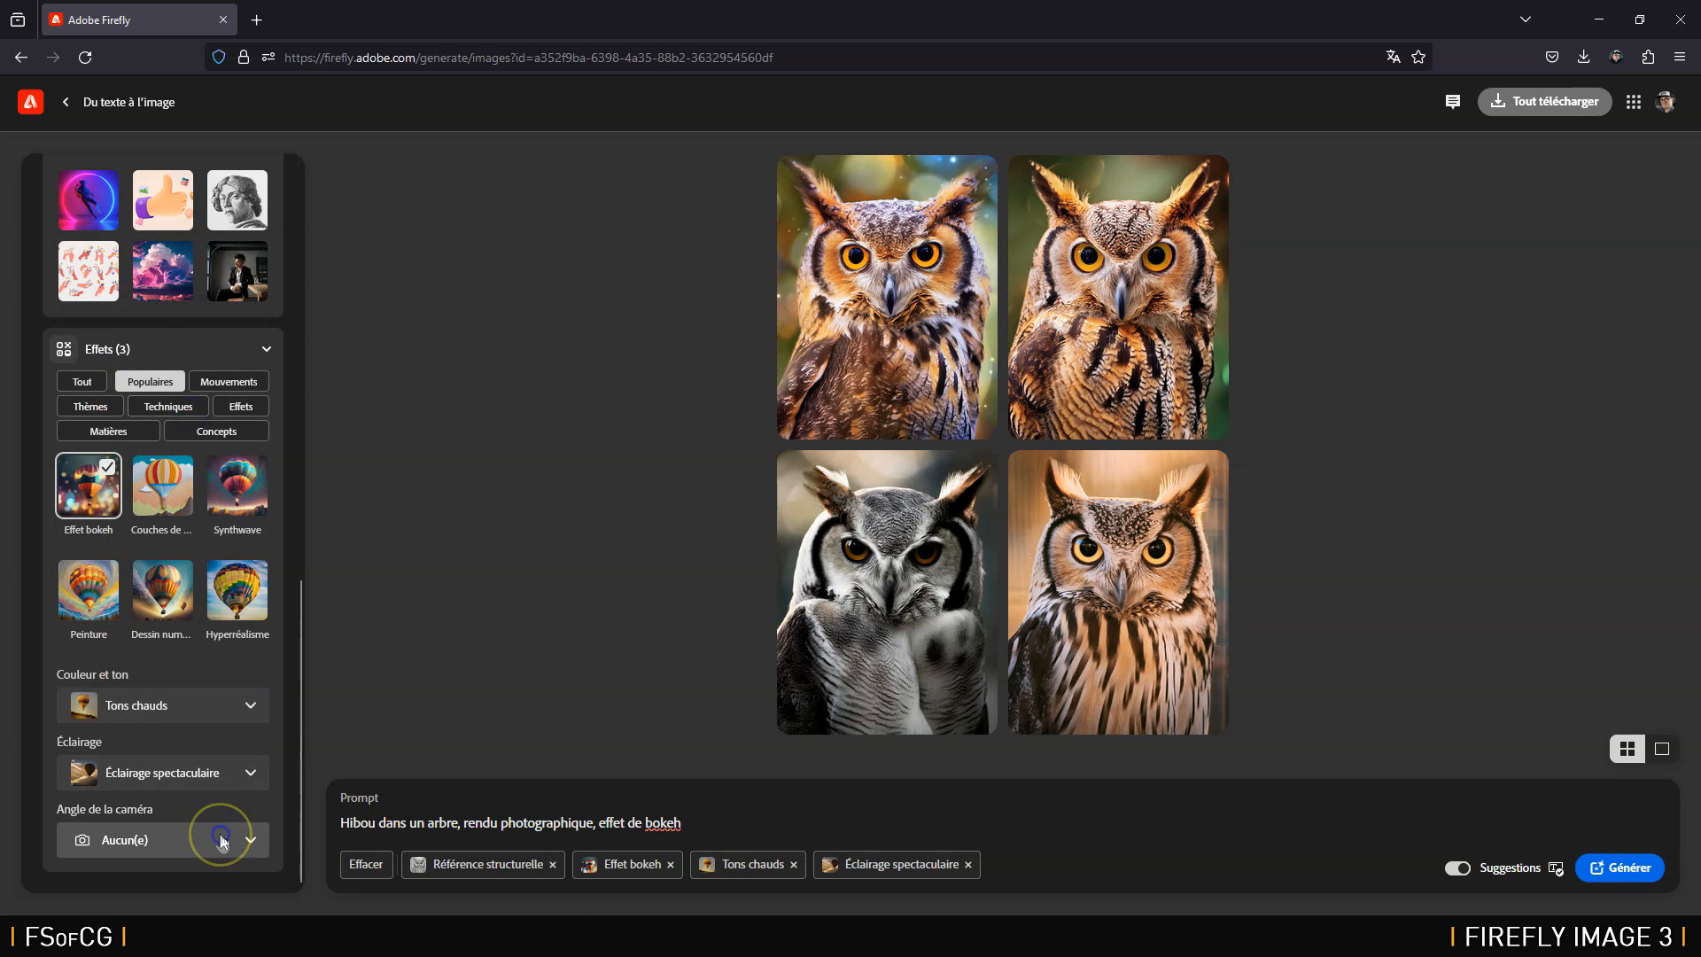
click(221, 842)
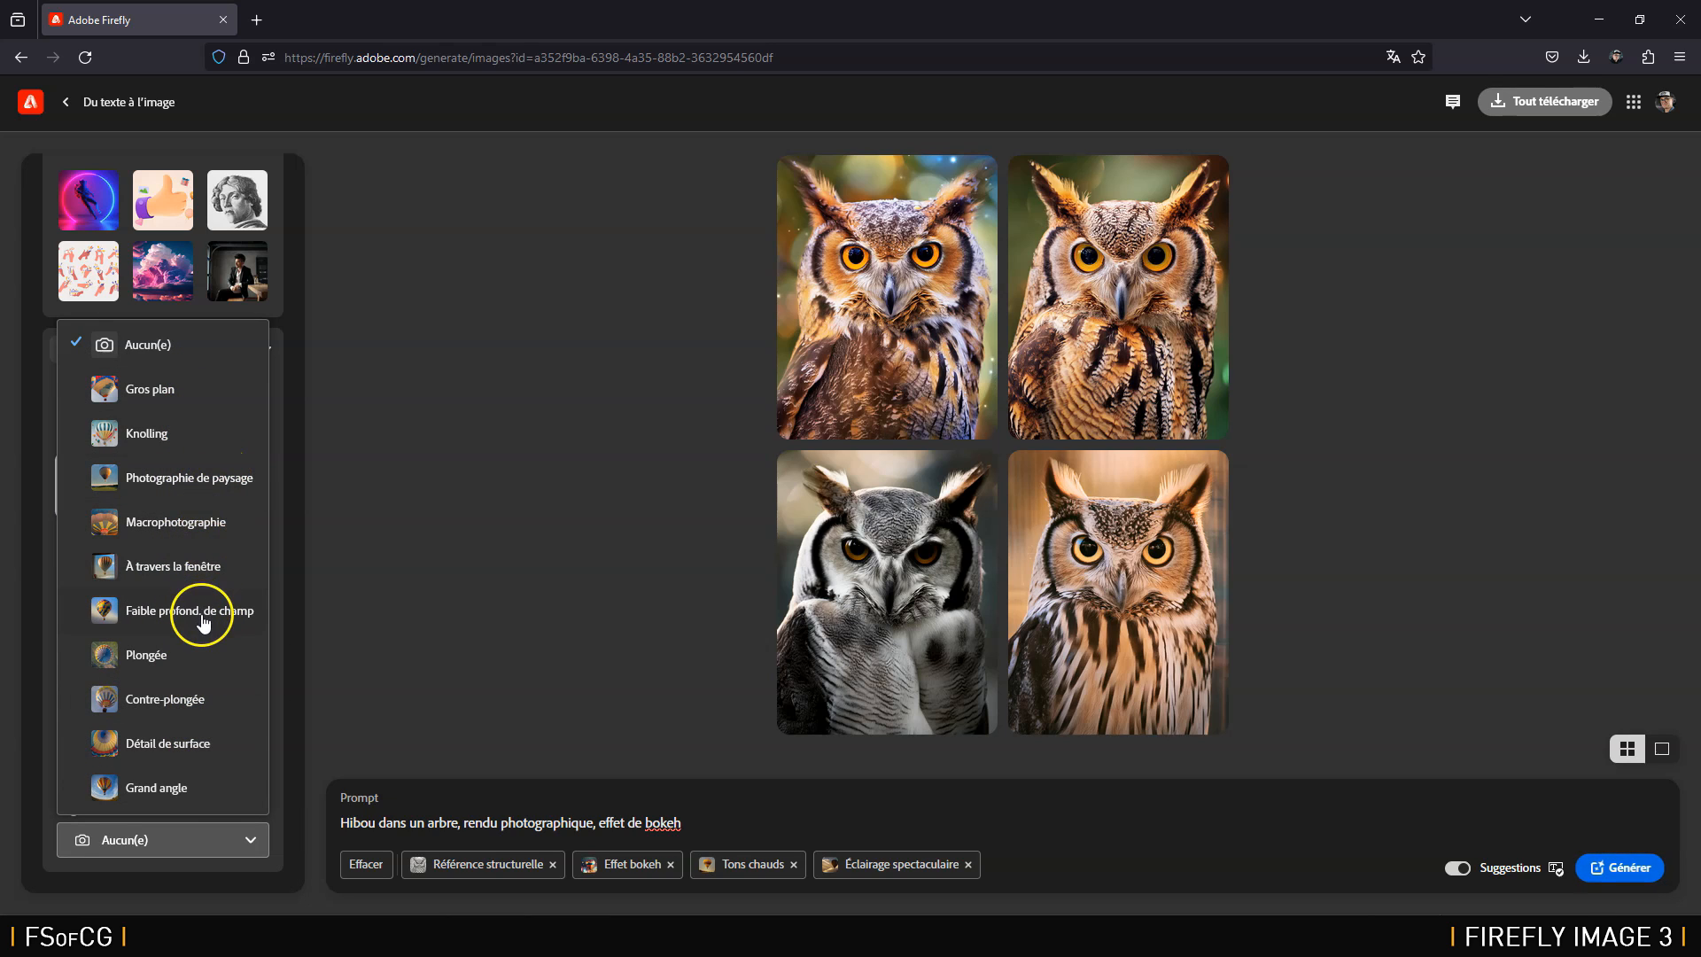
click(166, 390)
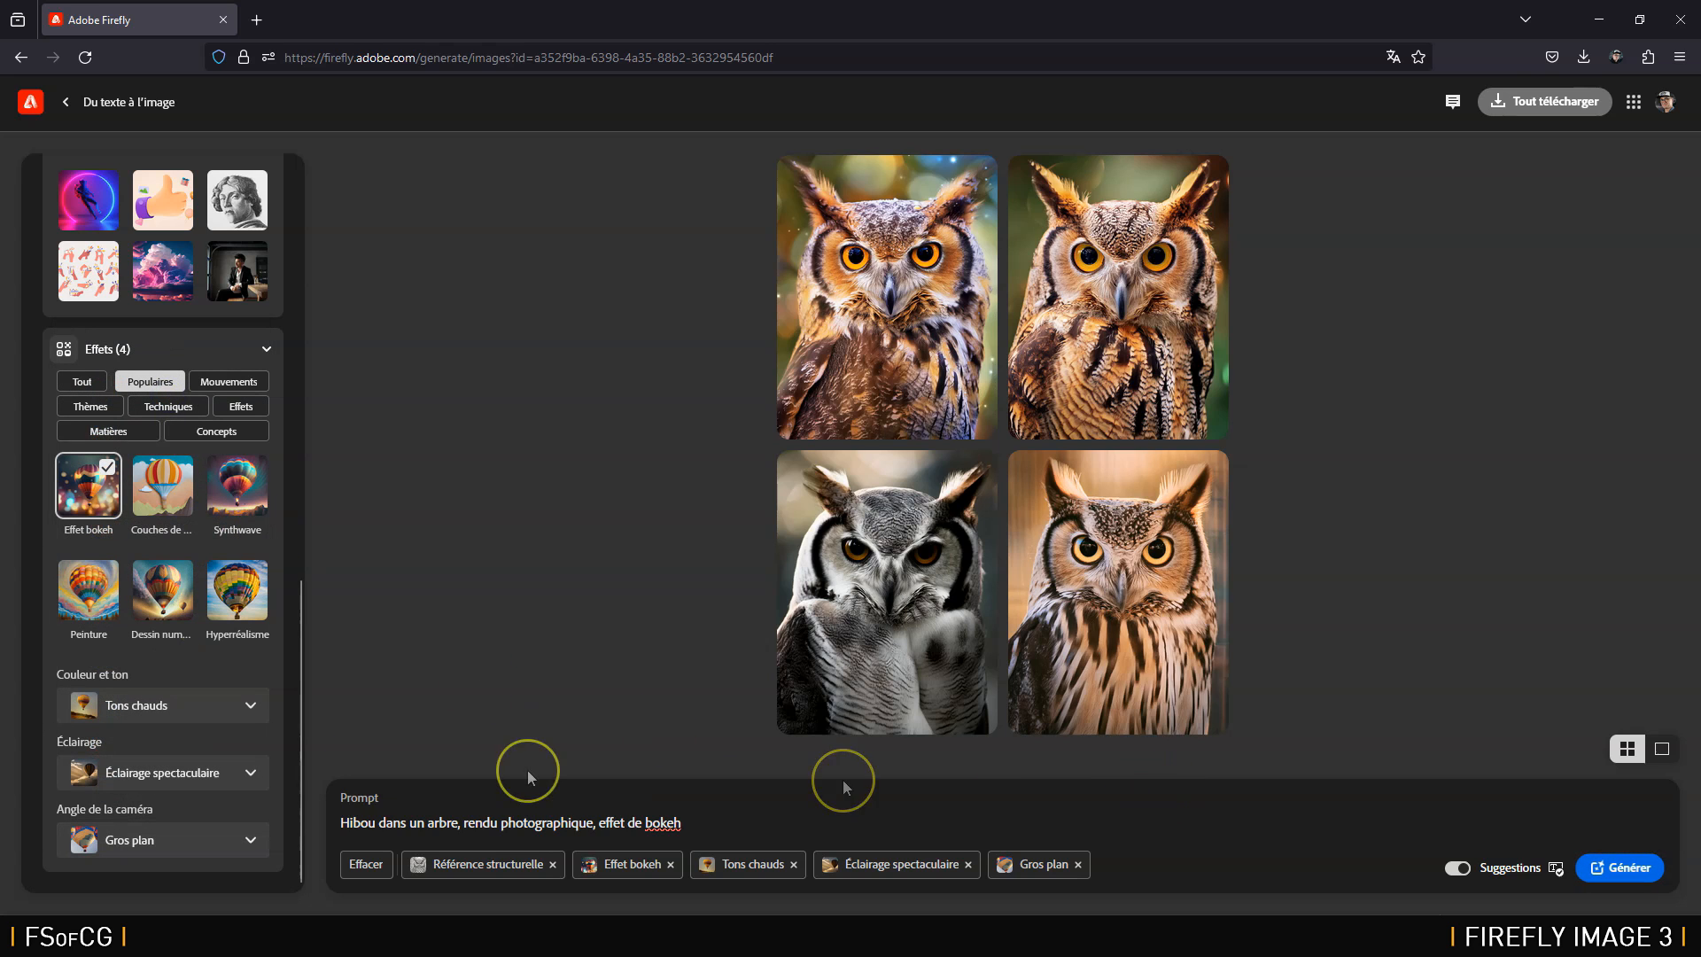
click(1630, 869)
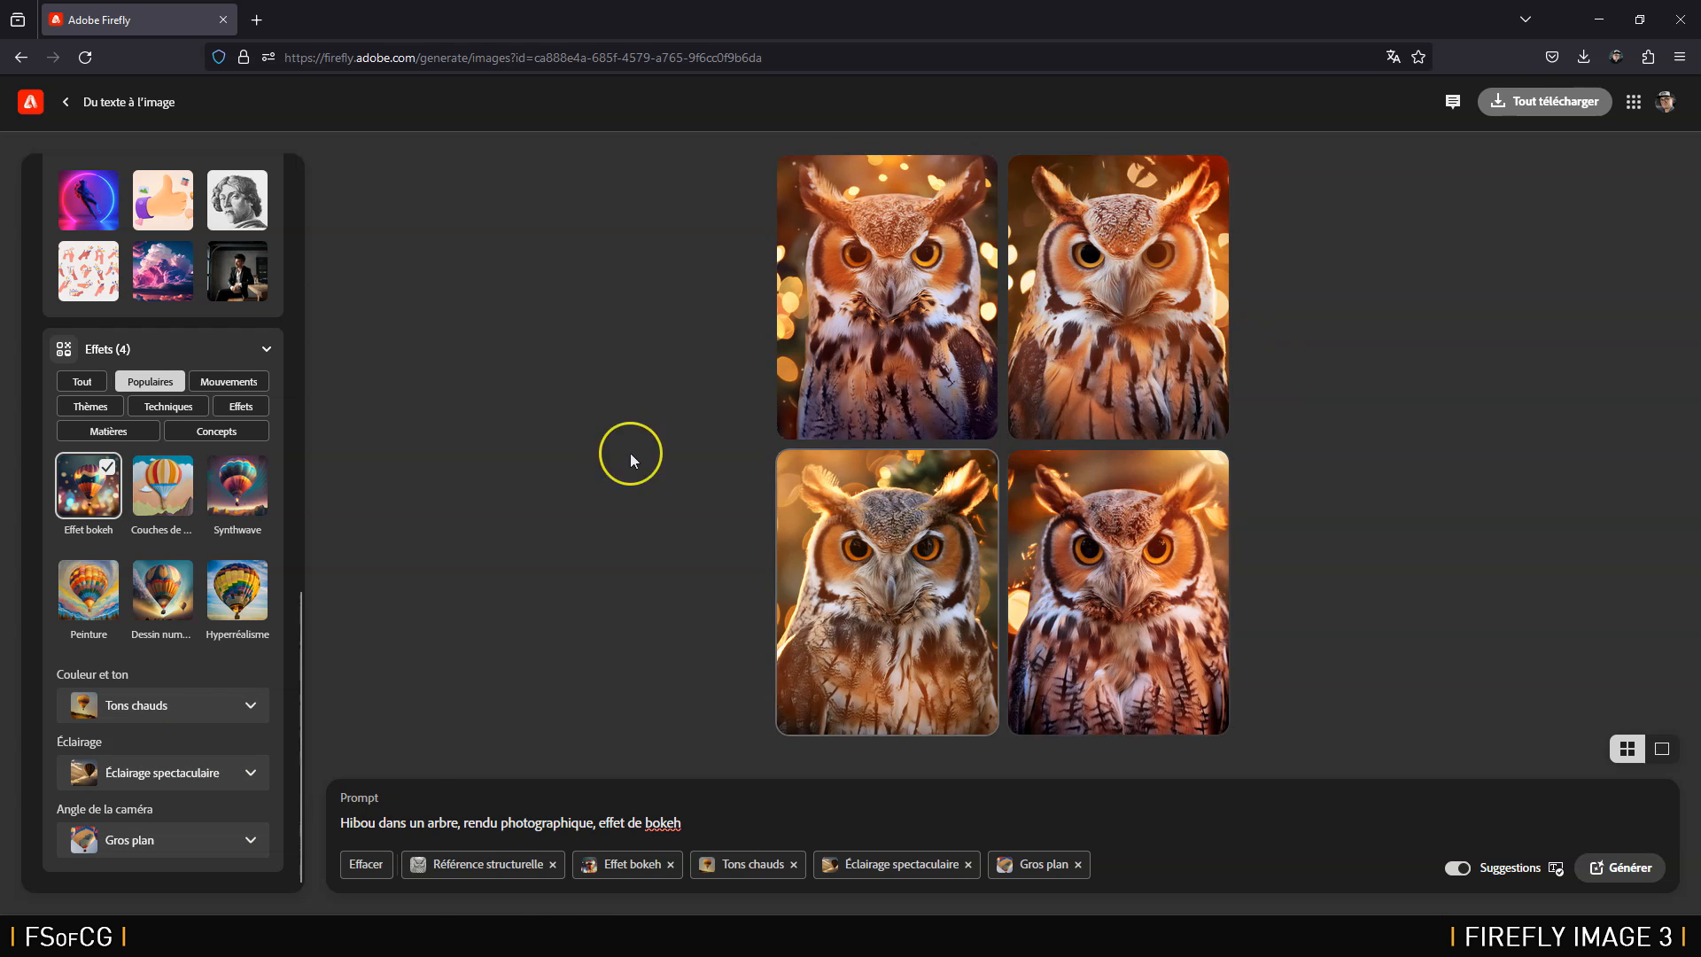
Step: Review the structure, style and effect settings used for the generated owl images
scroll(278, 488, up, 15)
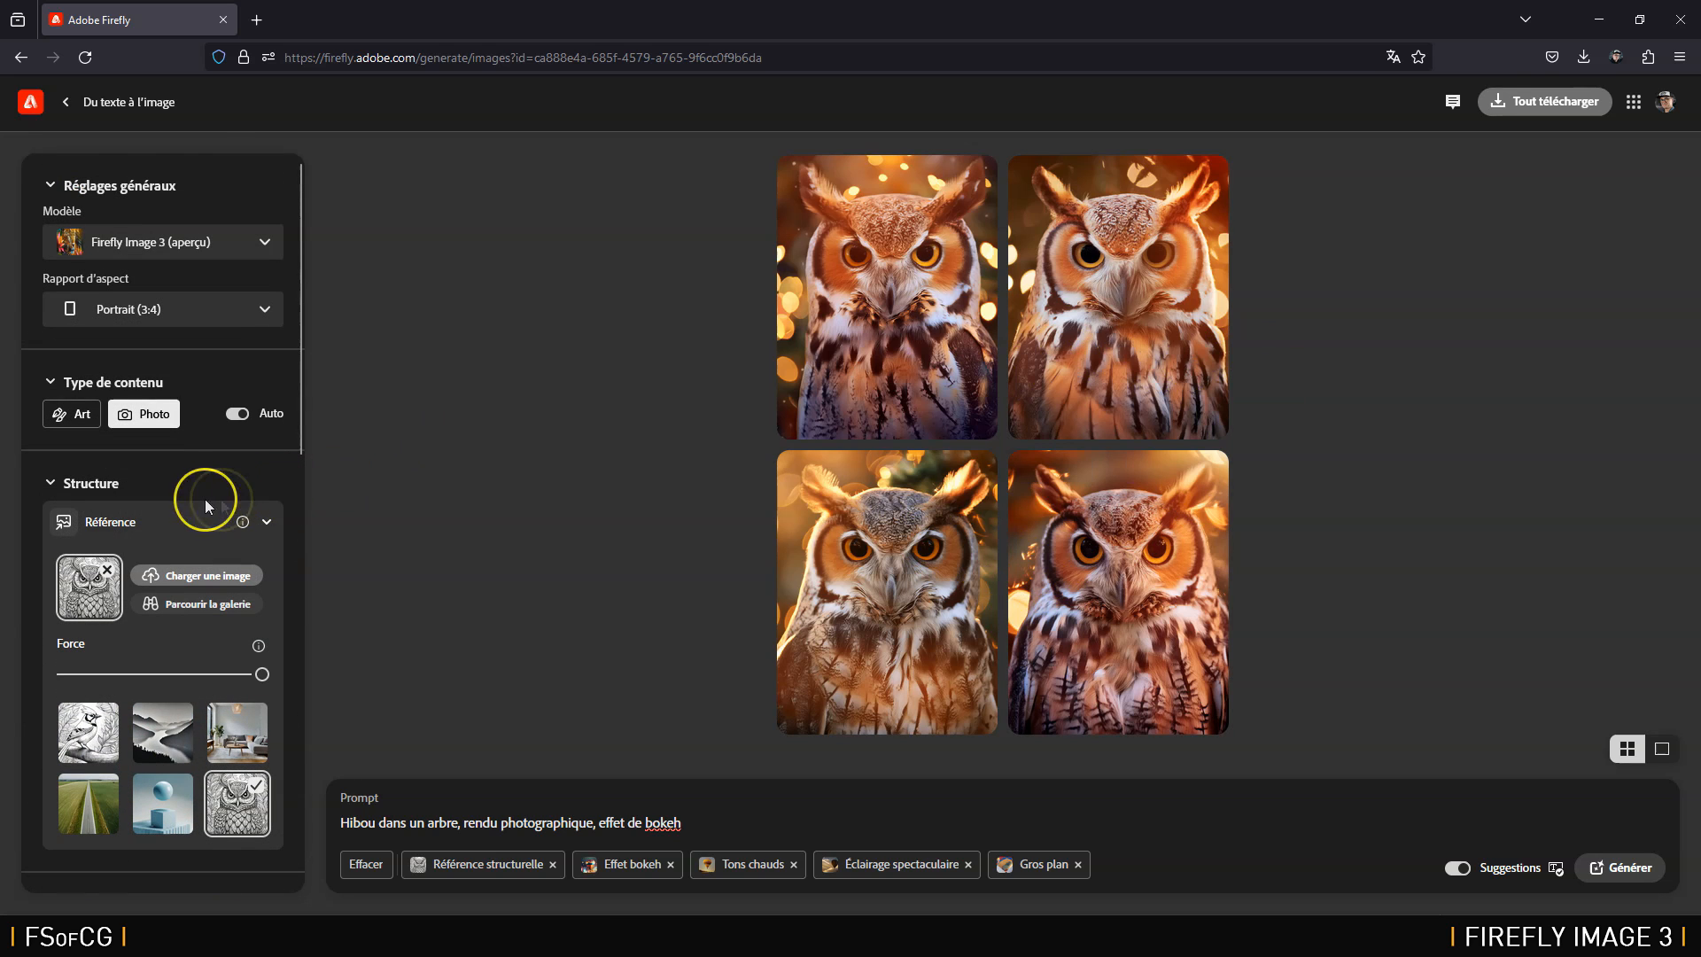
scroll(202, 498, down, 6)
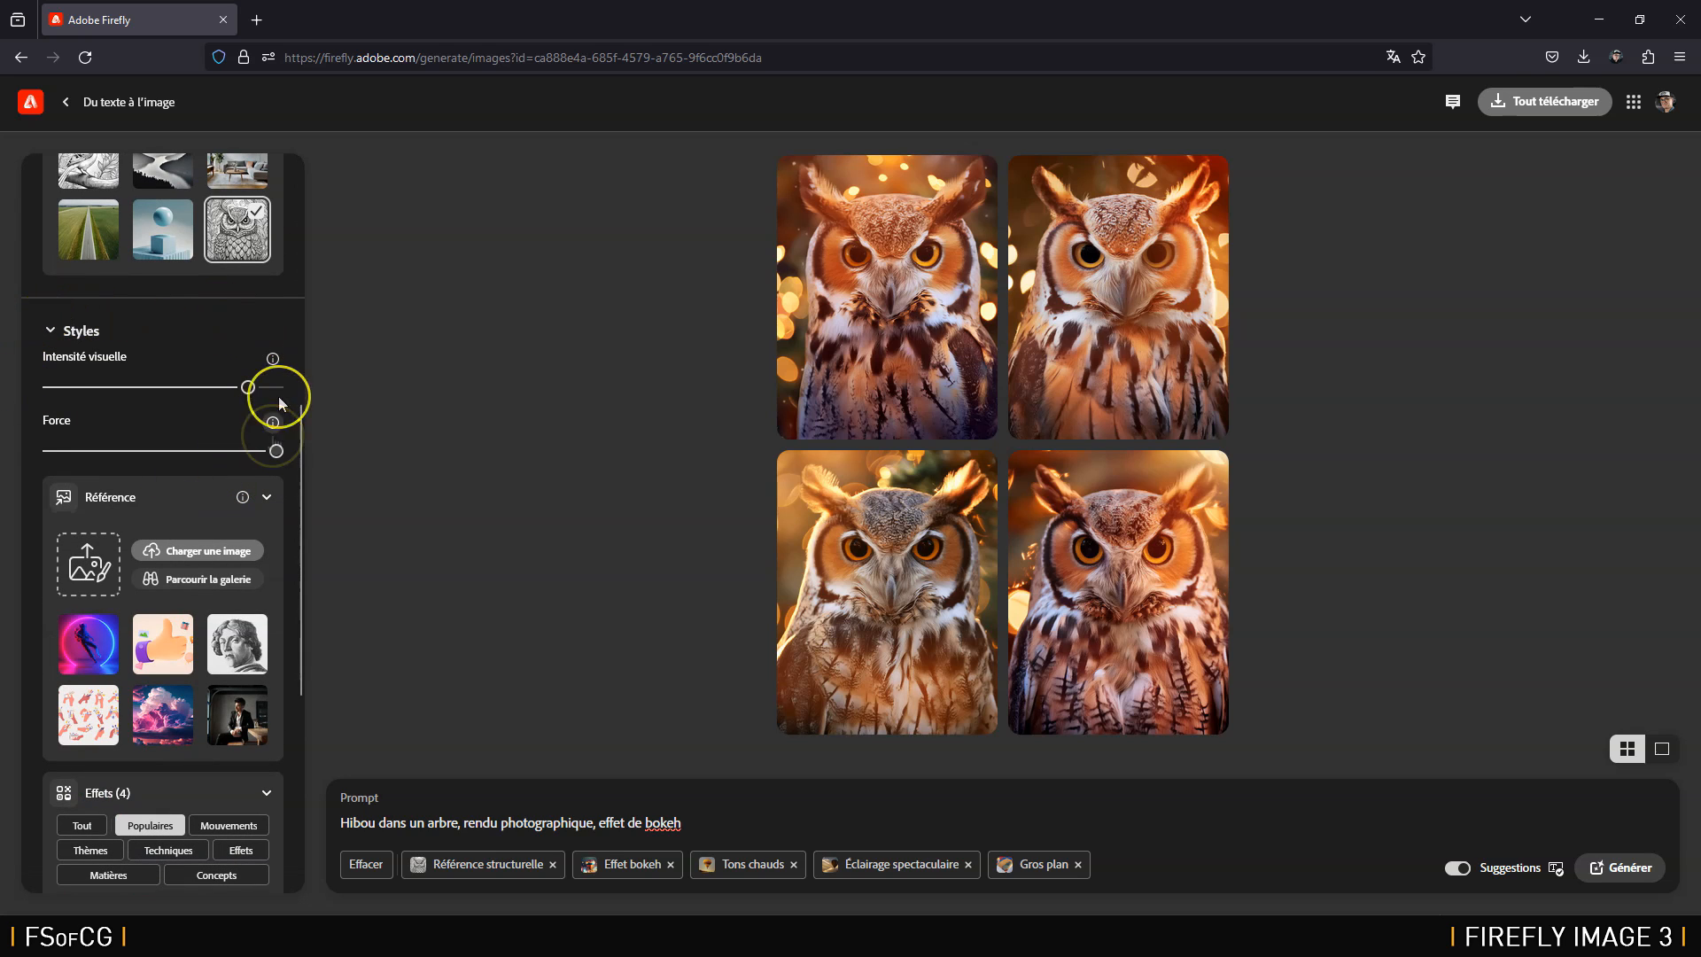
scroll(299, 427, down, 2)
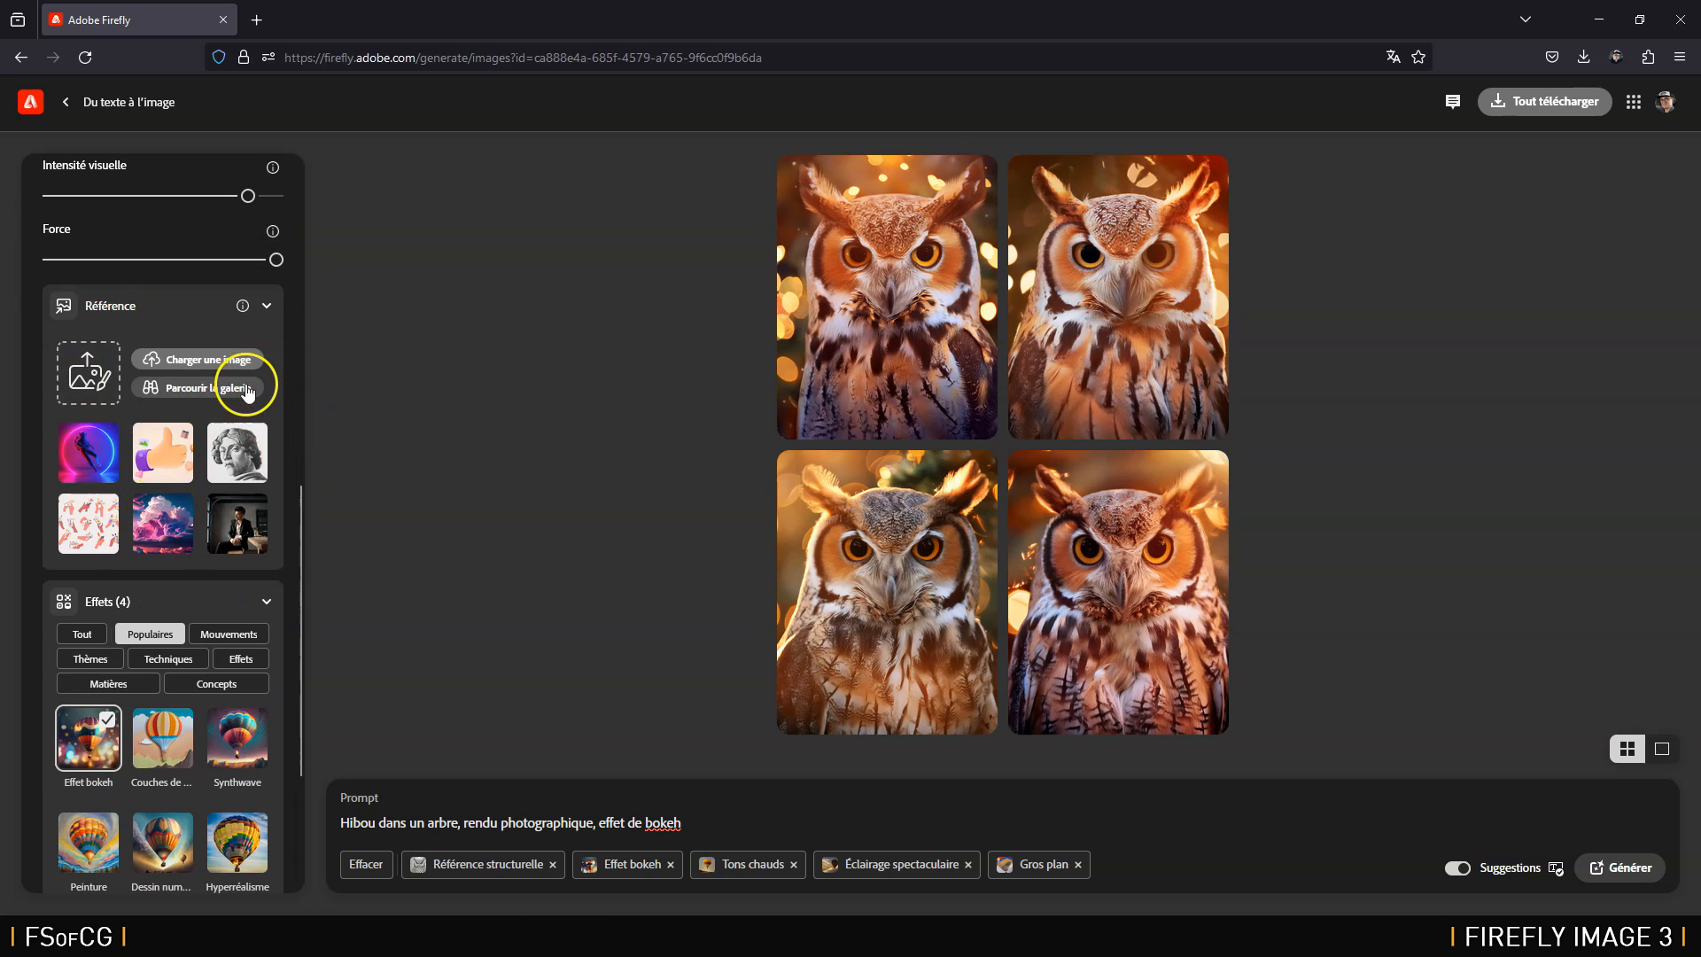
scroll(244, 390, down, 3)
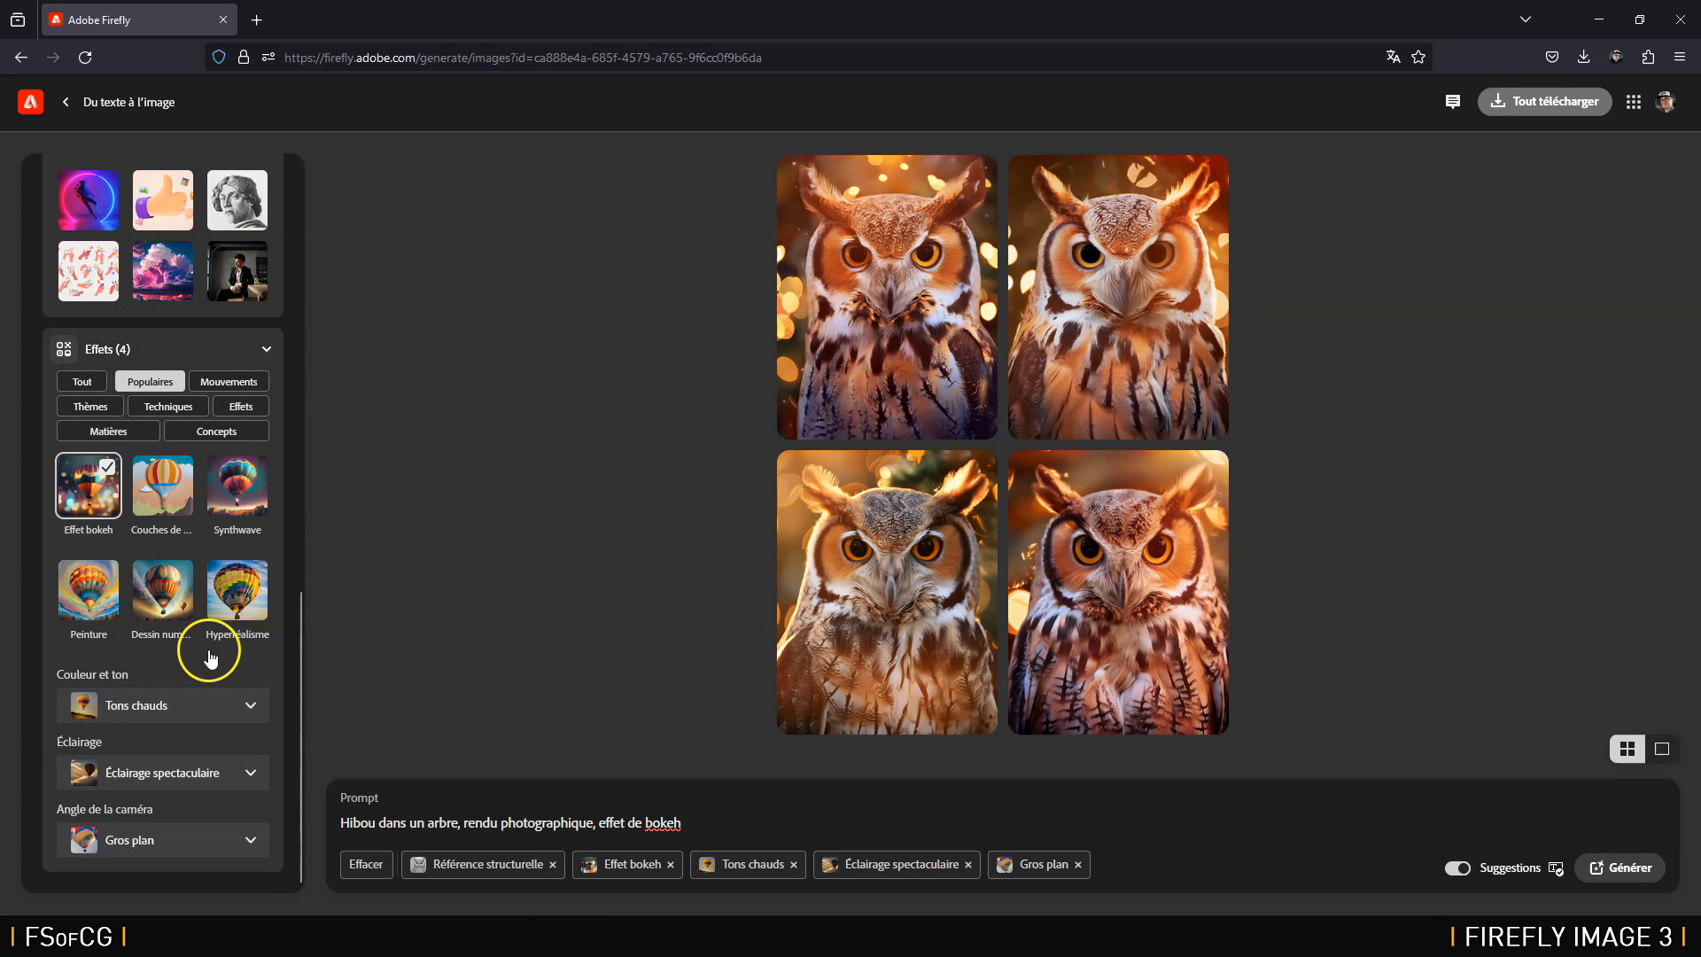
scroll(217, 625, up, 3)
scroll(216, 617, up, 2)
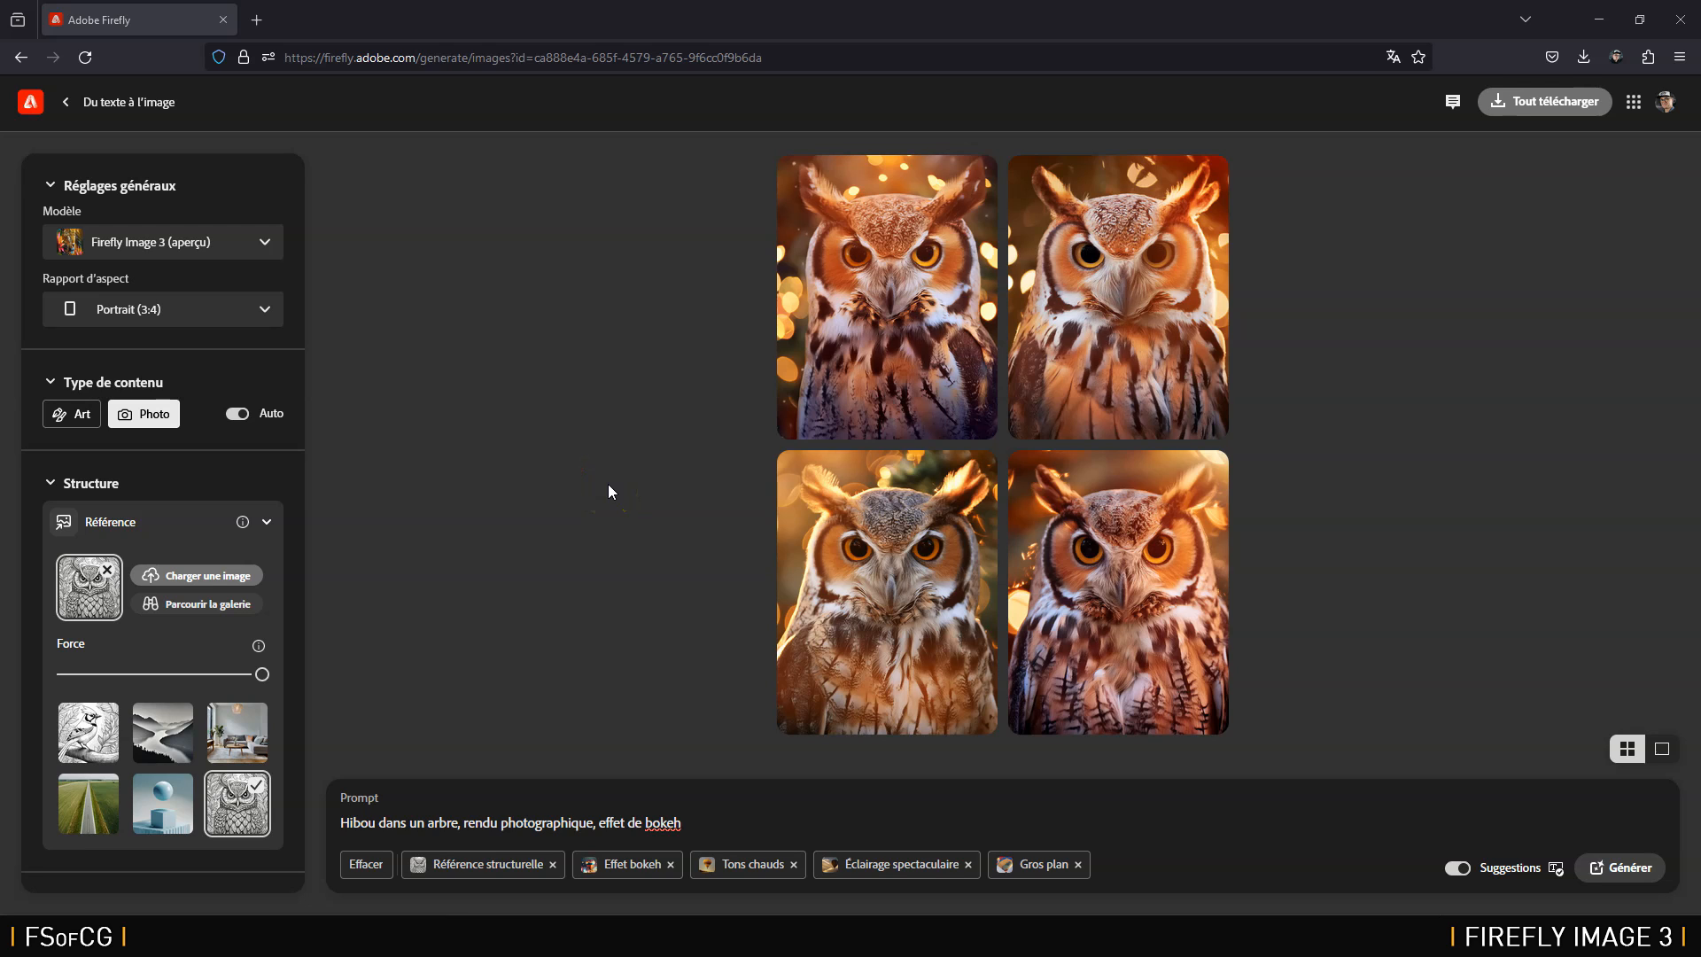
Step: Generate similar results from the first owl image in the grid
click(491, 479)
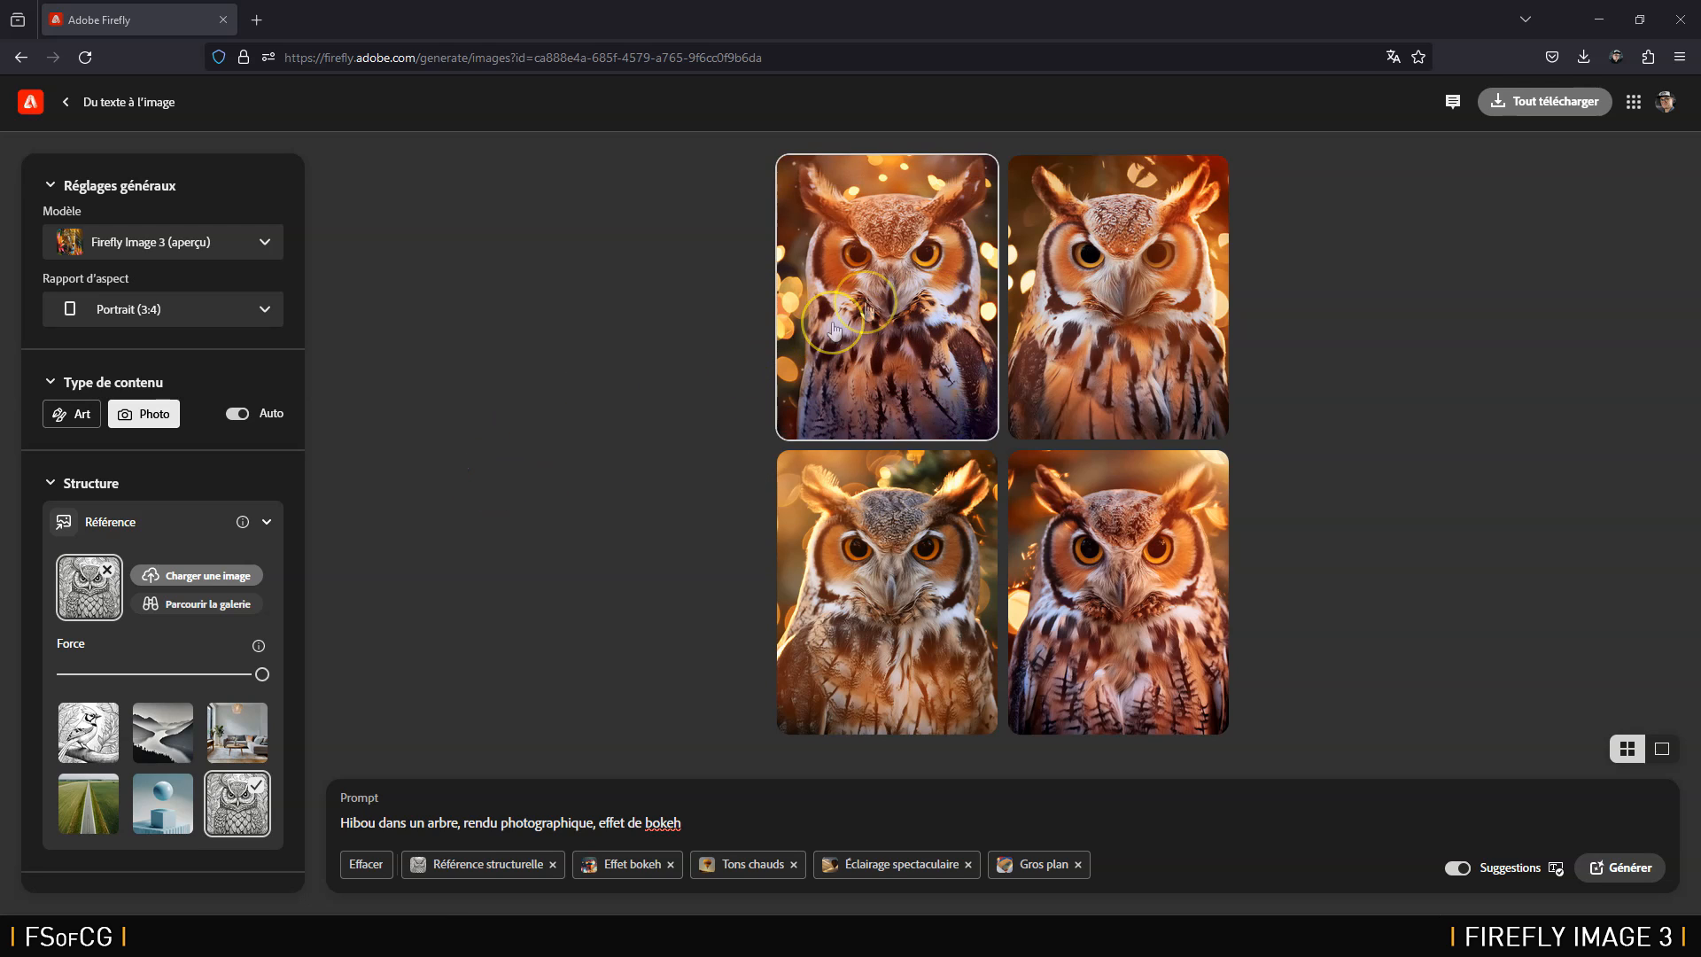
click(852, 176)
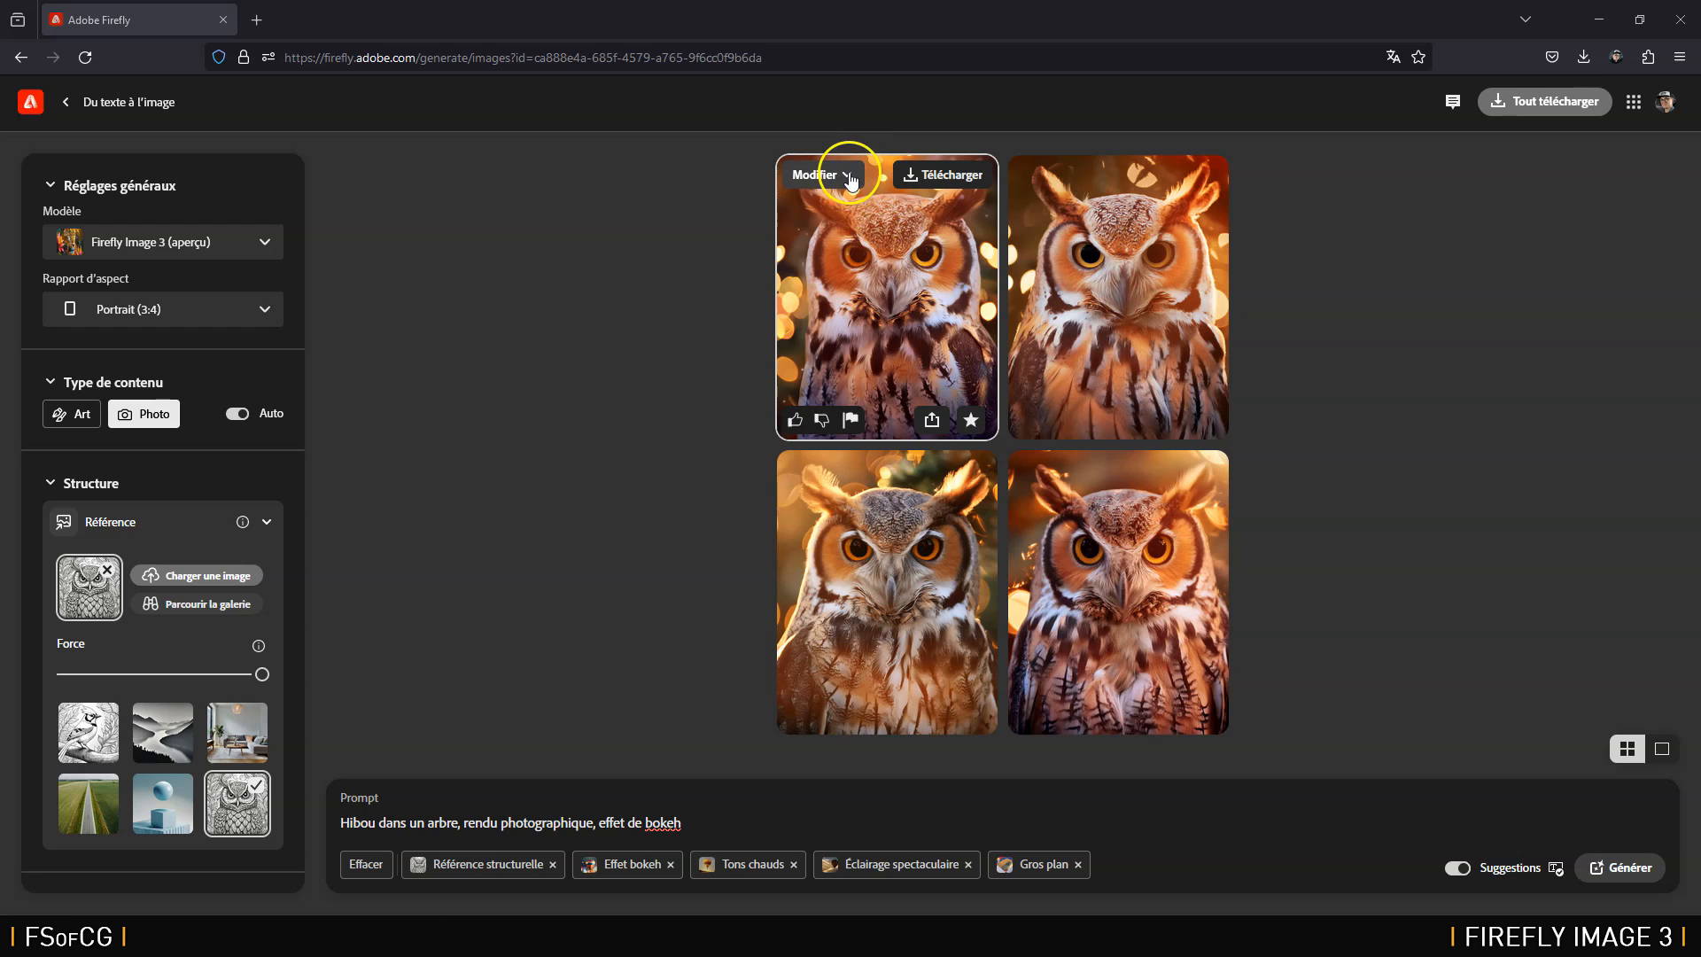
click(848, 174)
click(855, 221)
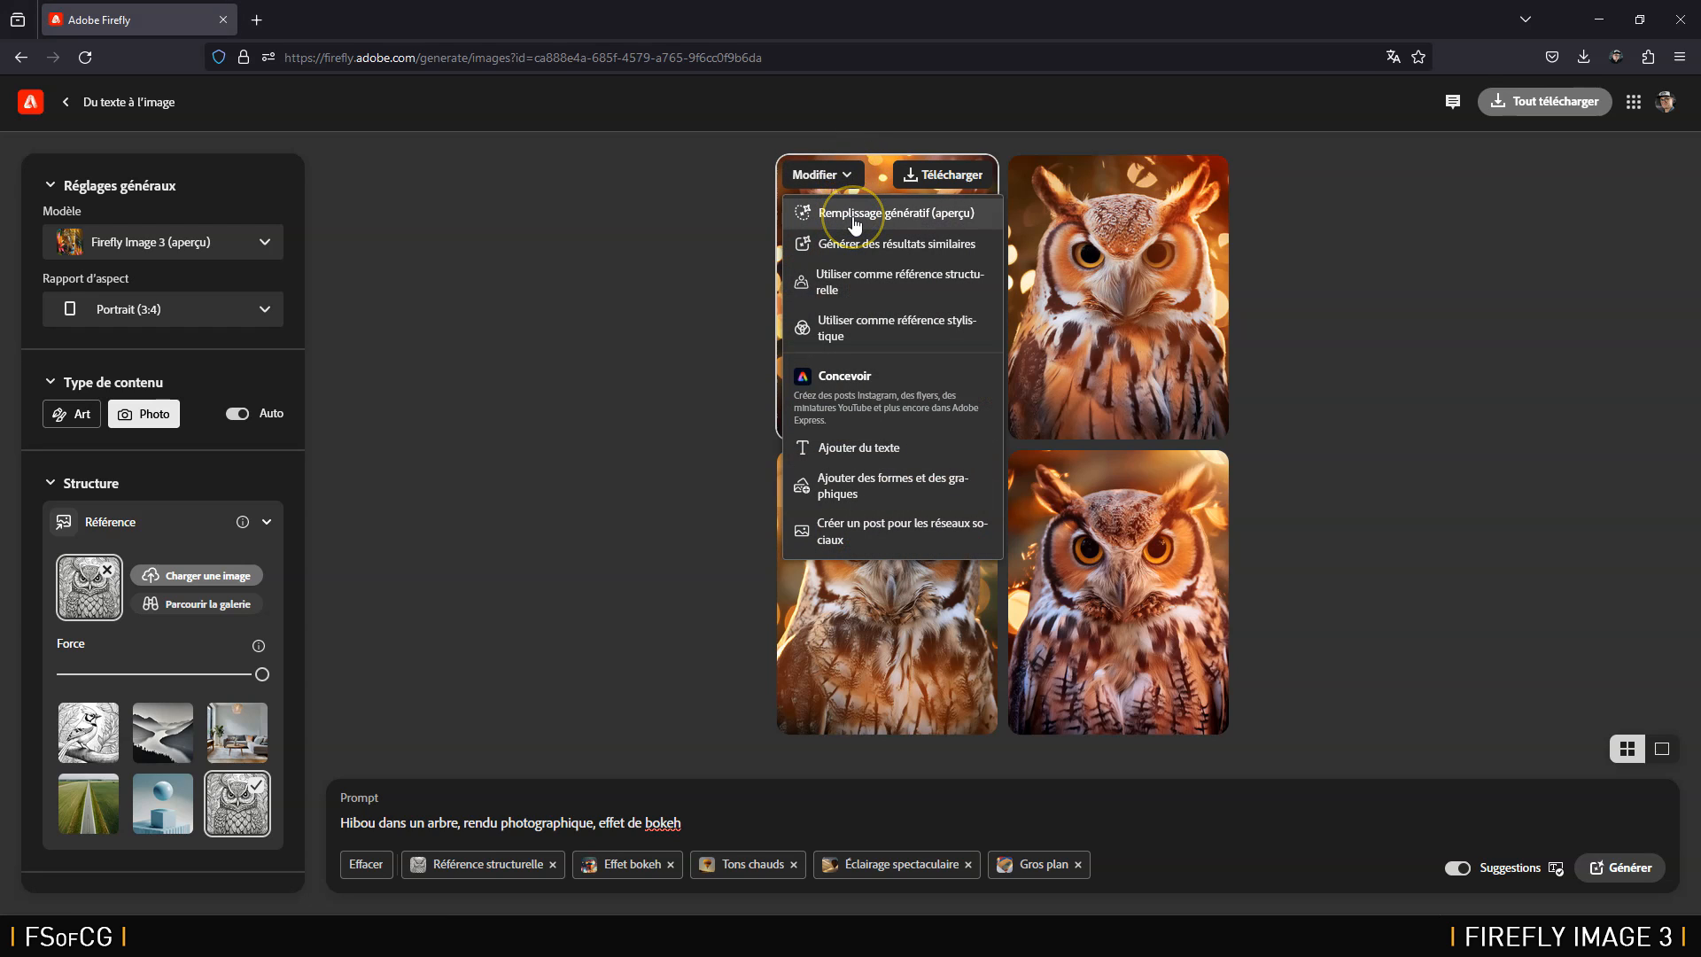
click(853, 221)
click(950, 211)
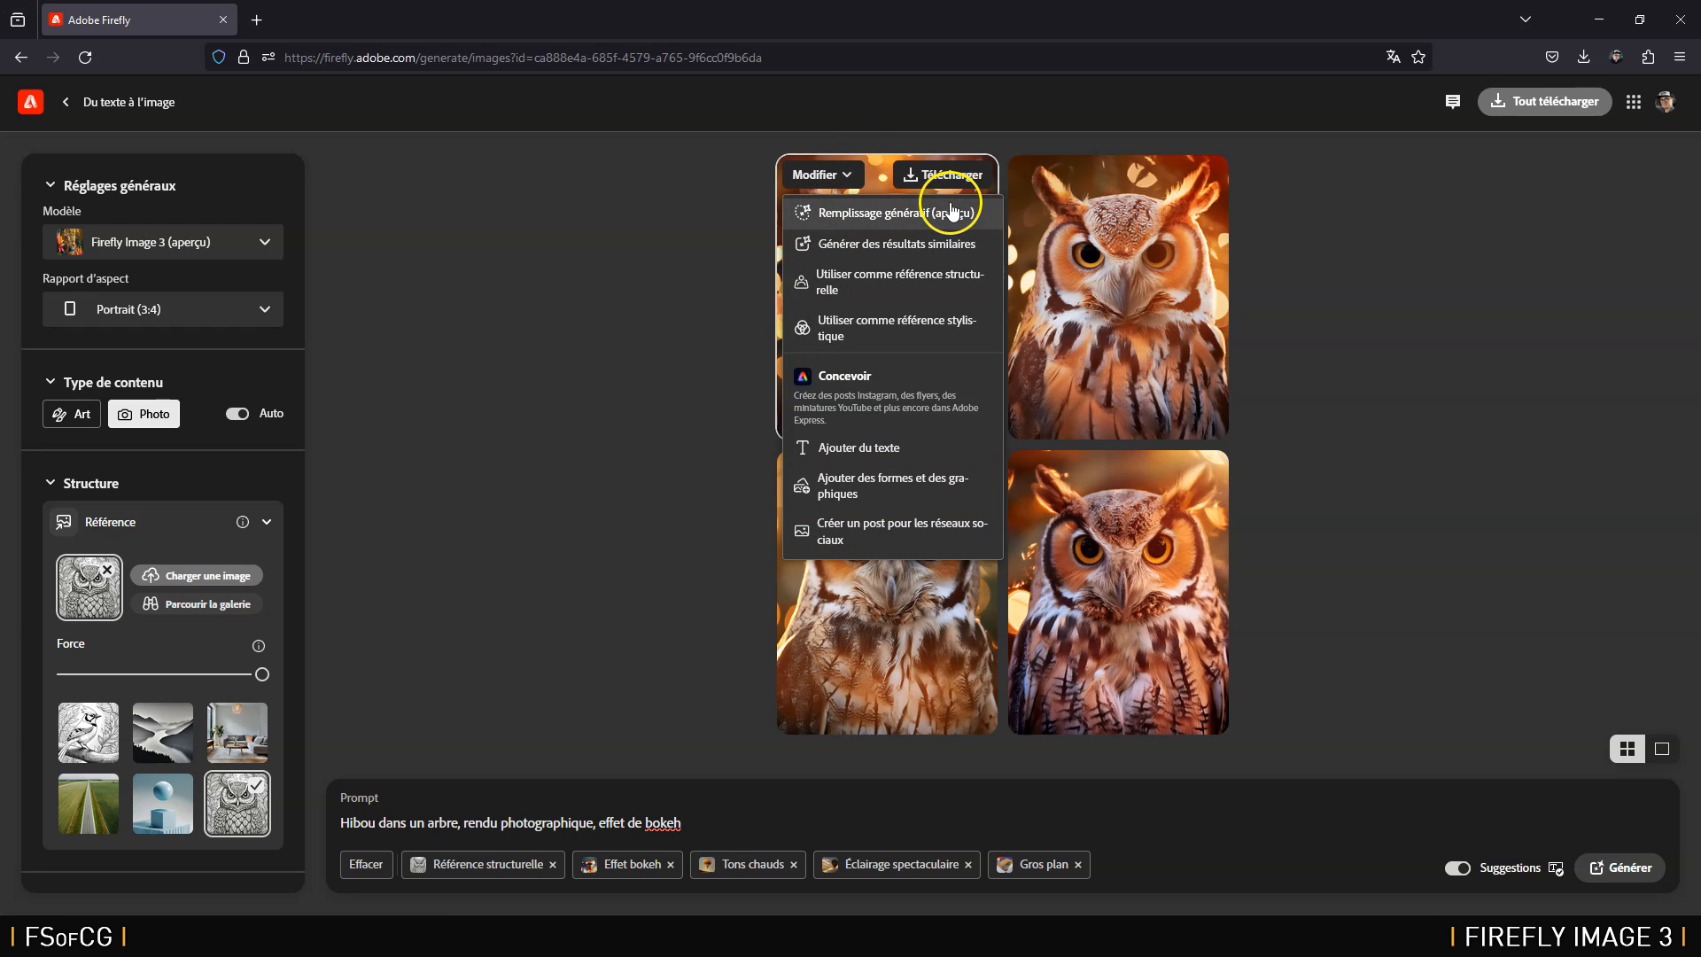
click(907, 254)
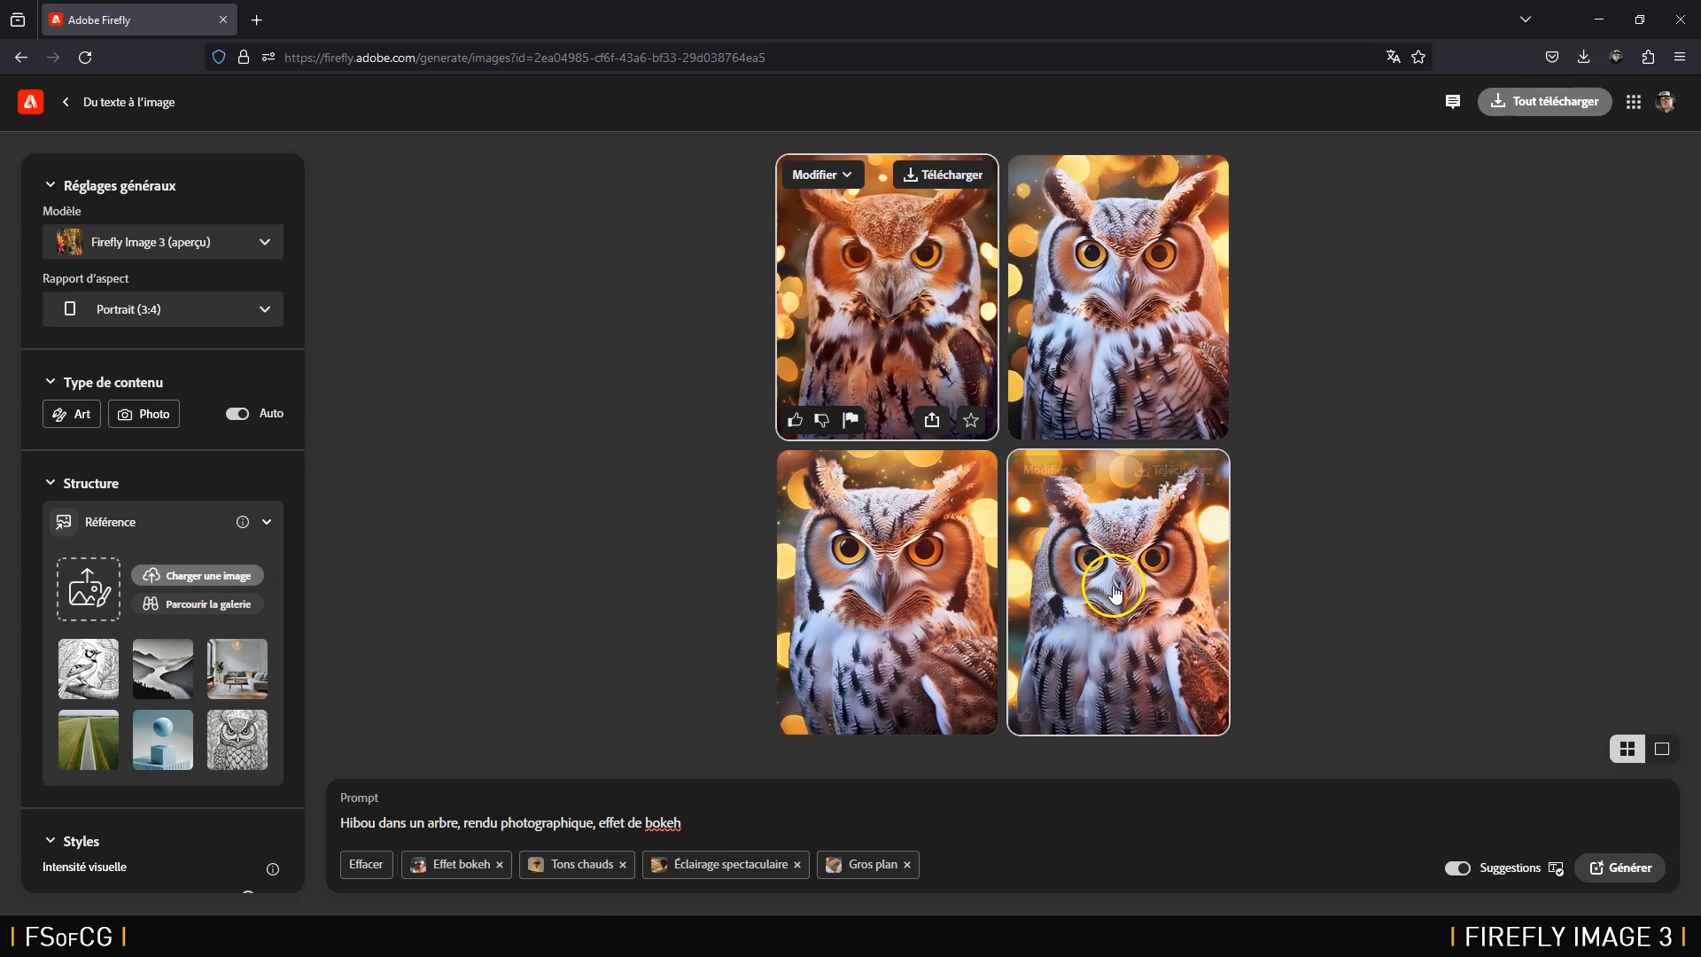
Step: Use the first owl image as the structure reference and generate new images
click(820, 173)
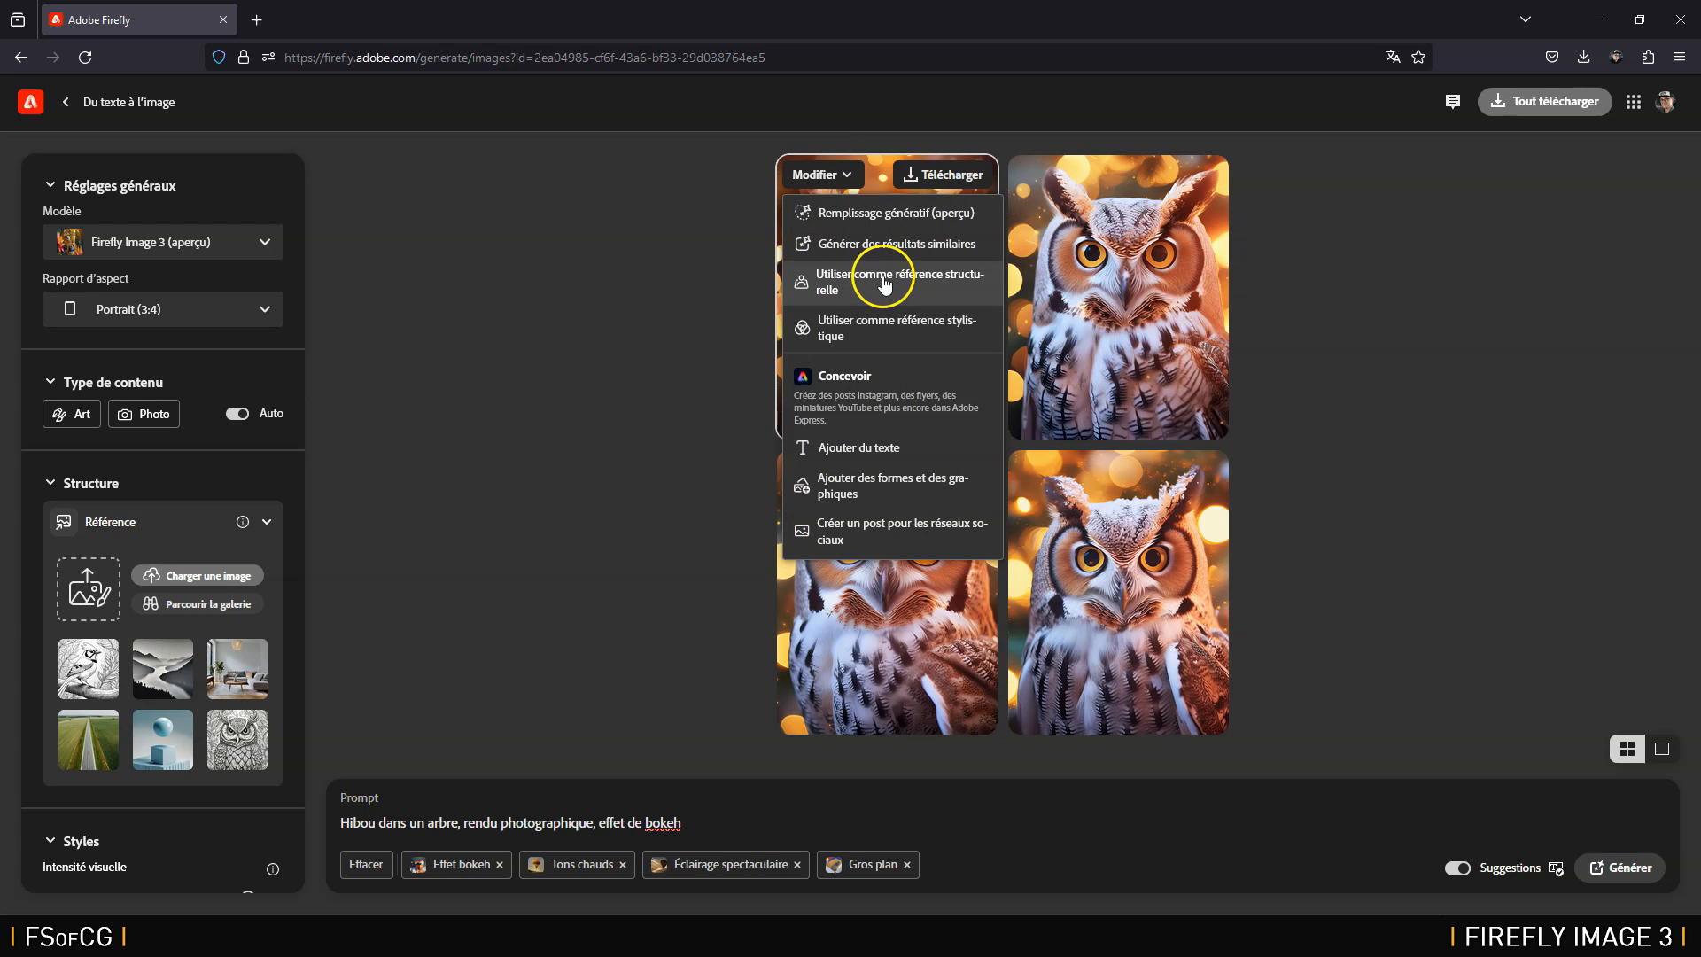
click(883, 281)
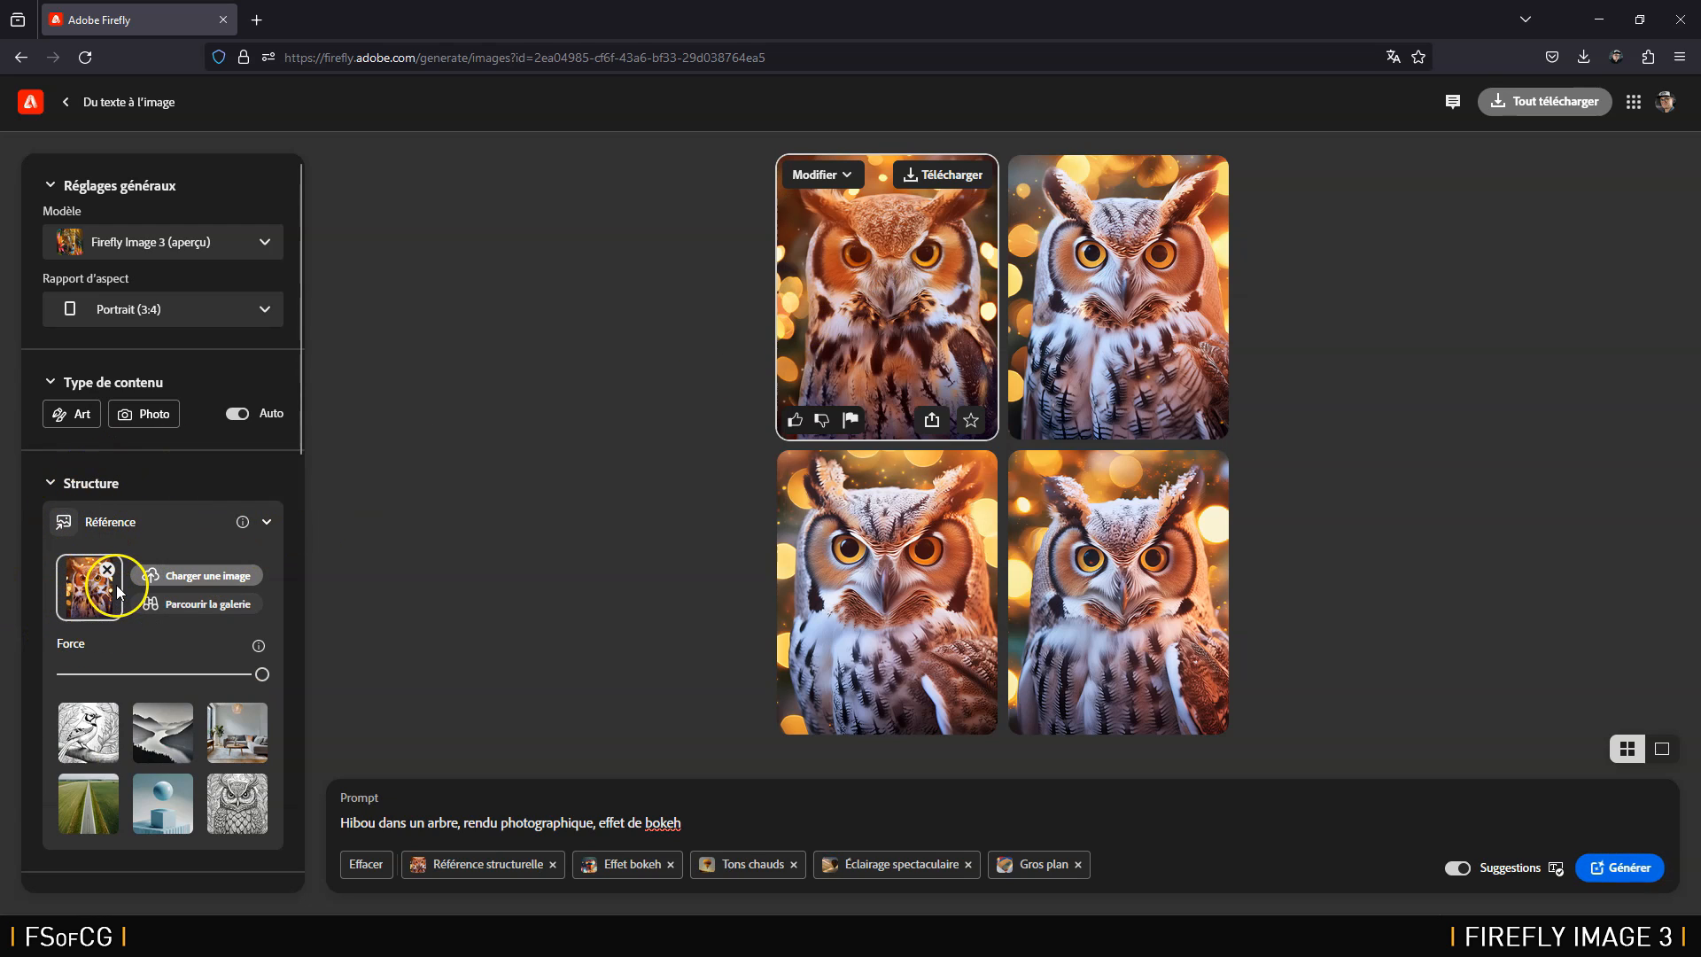
click(1624, 868)
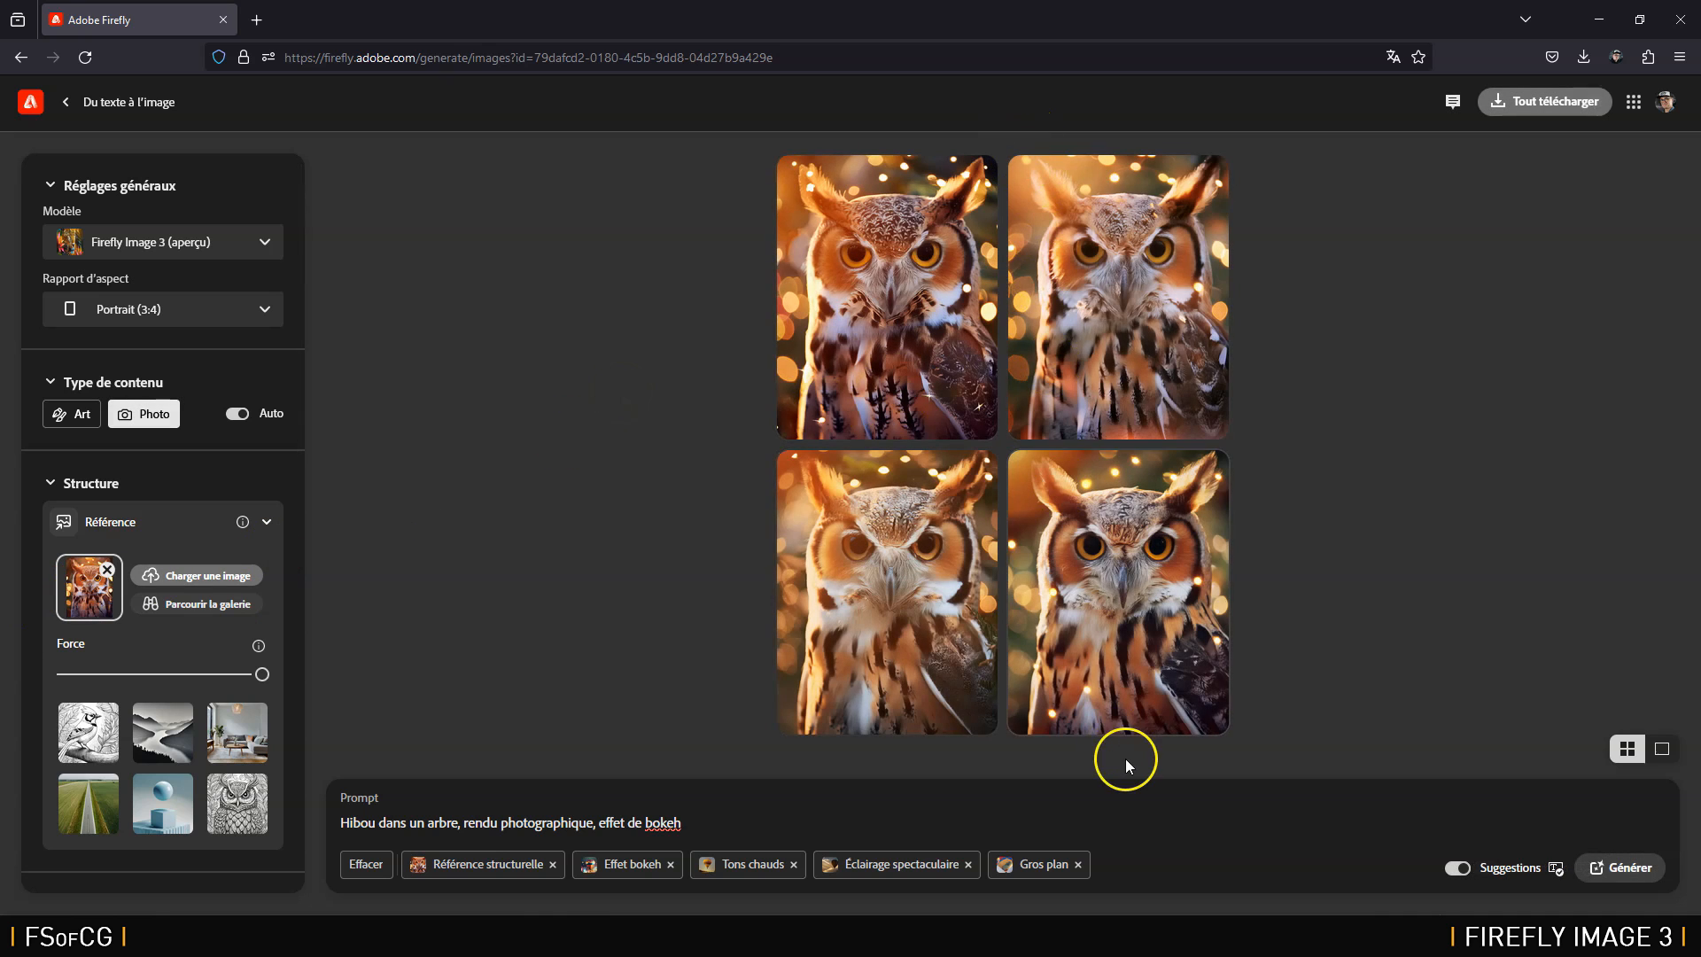
Step: Use the first image of the new owl set as the style reference and remove the structure reference
mouse_move(910, 263)
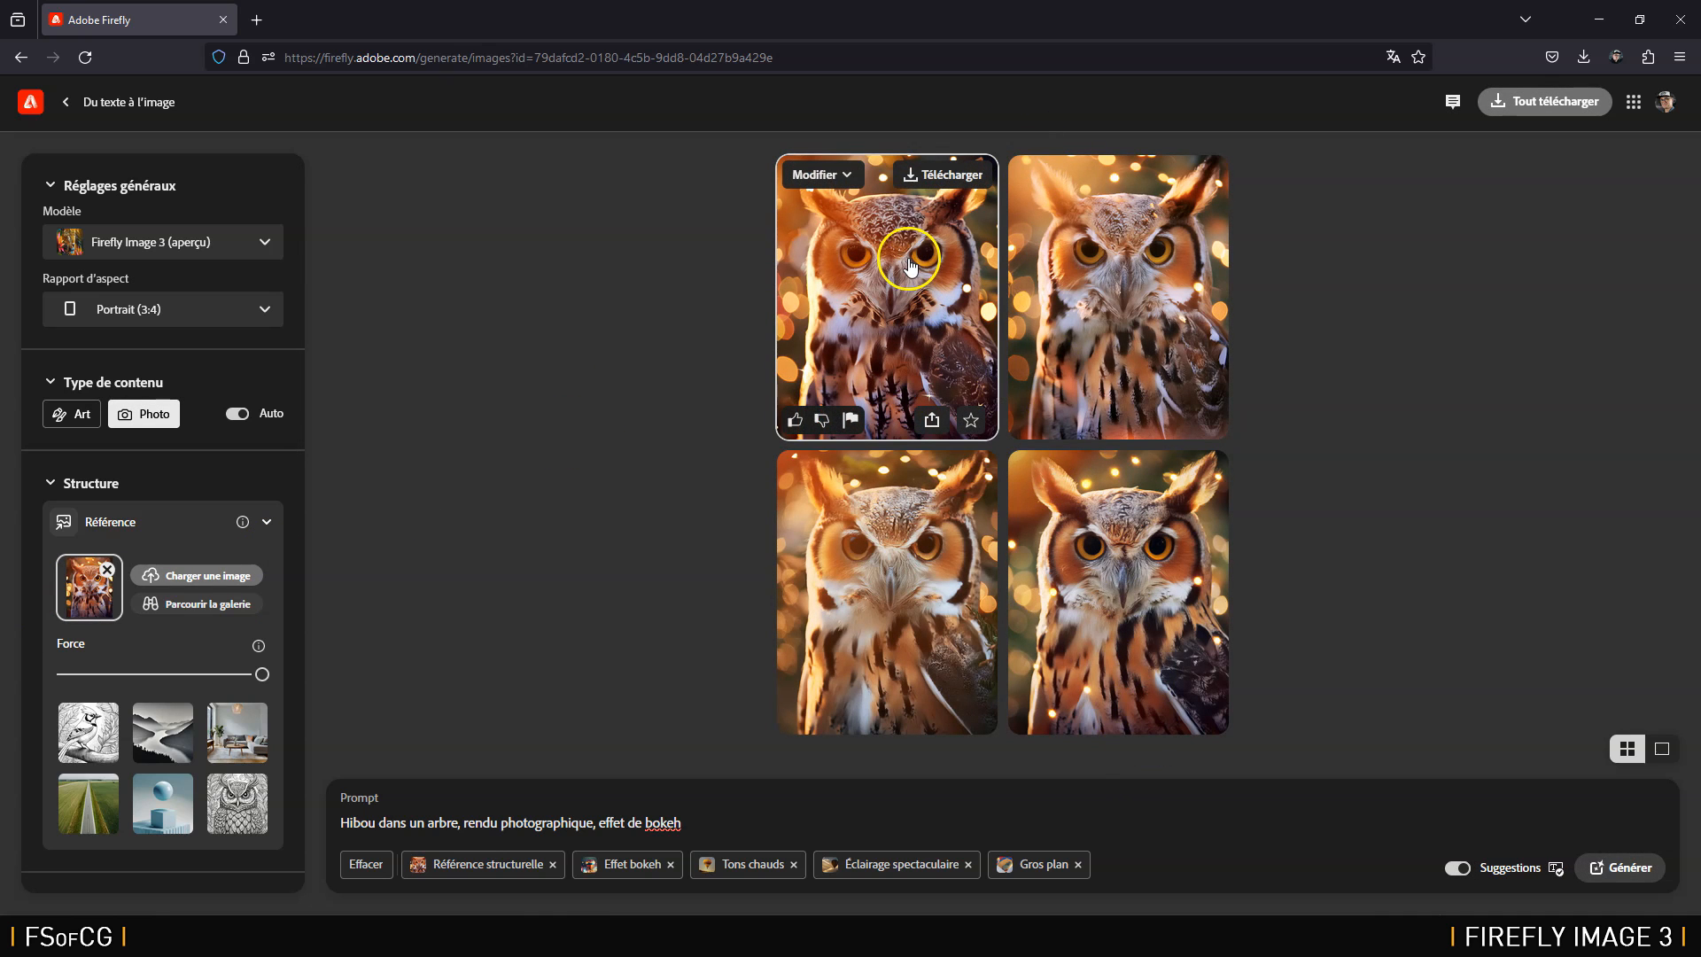
click(817, 175)
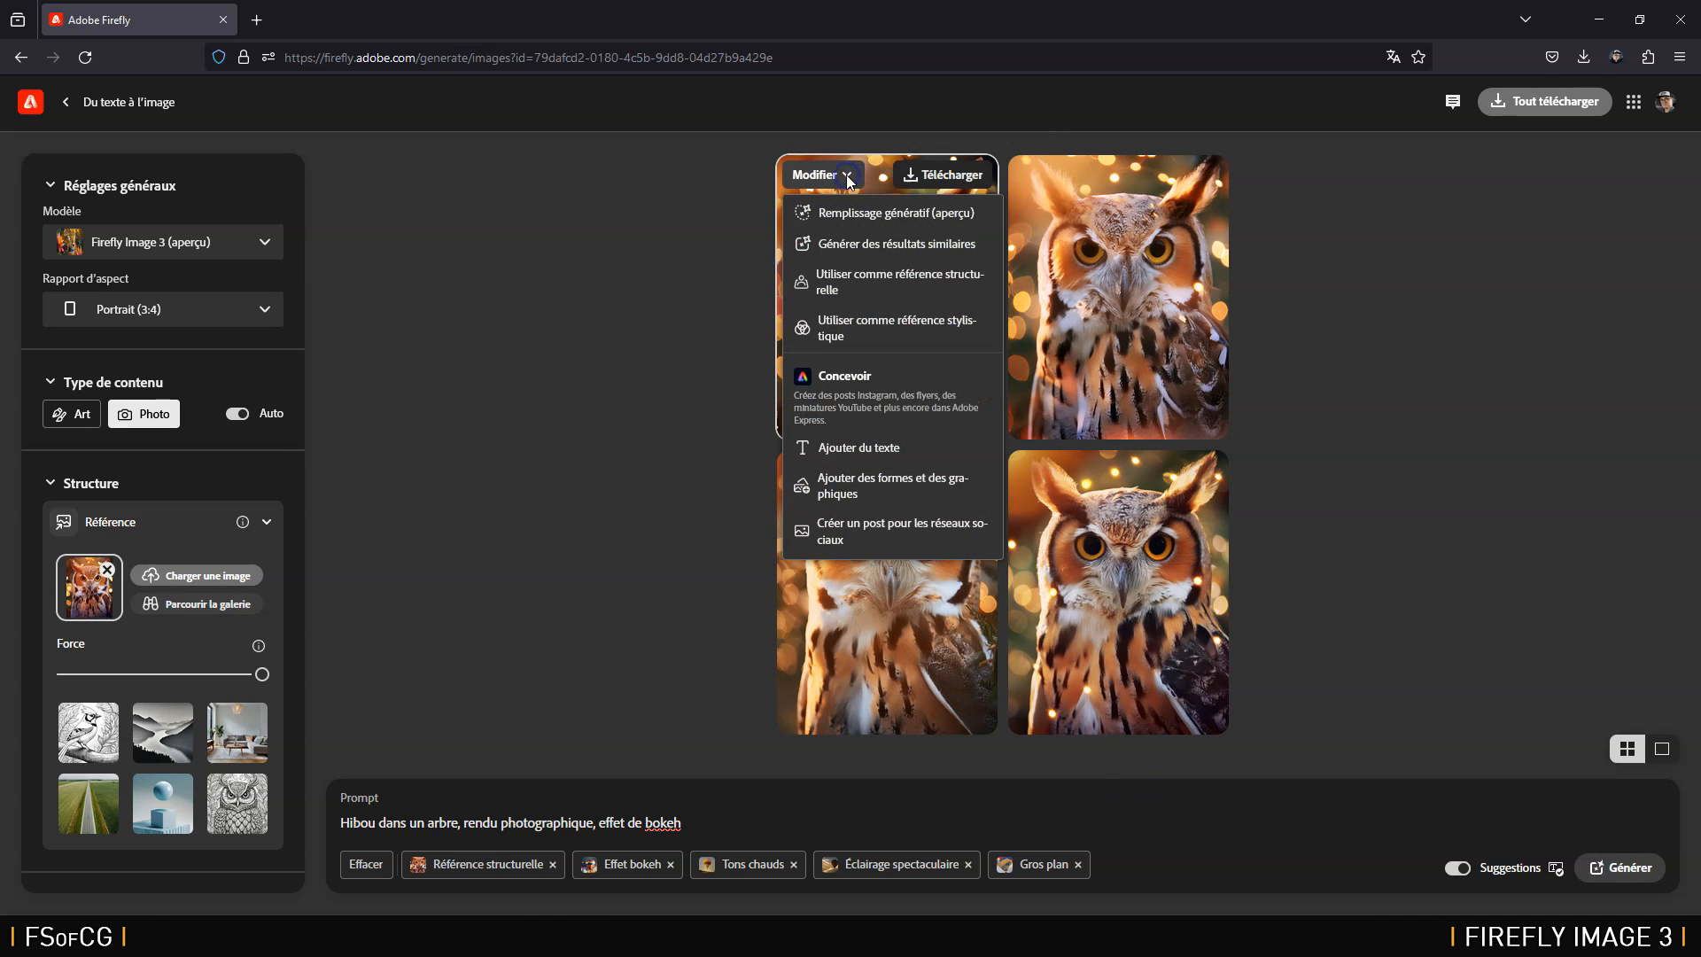
click(860, 330)
scroll(186, 523, down, 4)
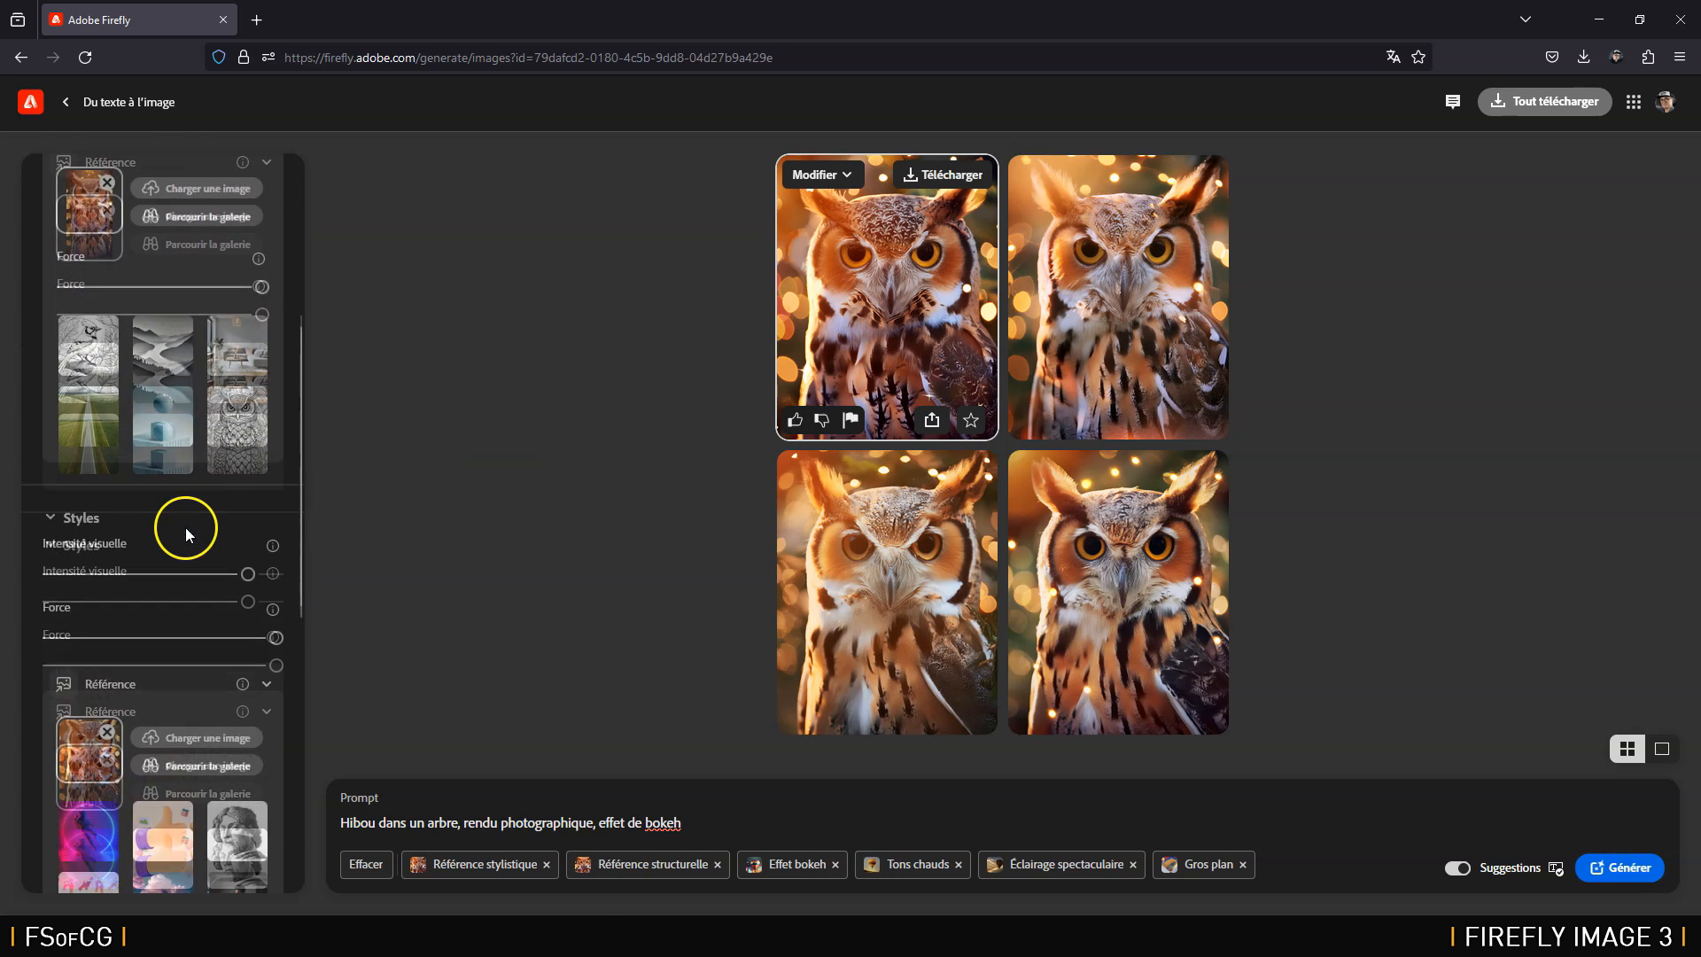
scroll(184, 520, up, 3)
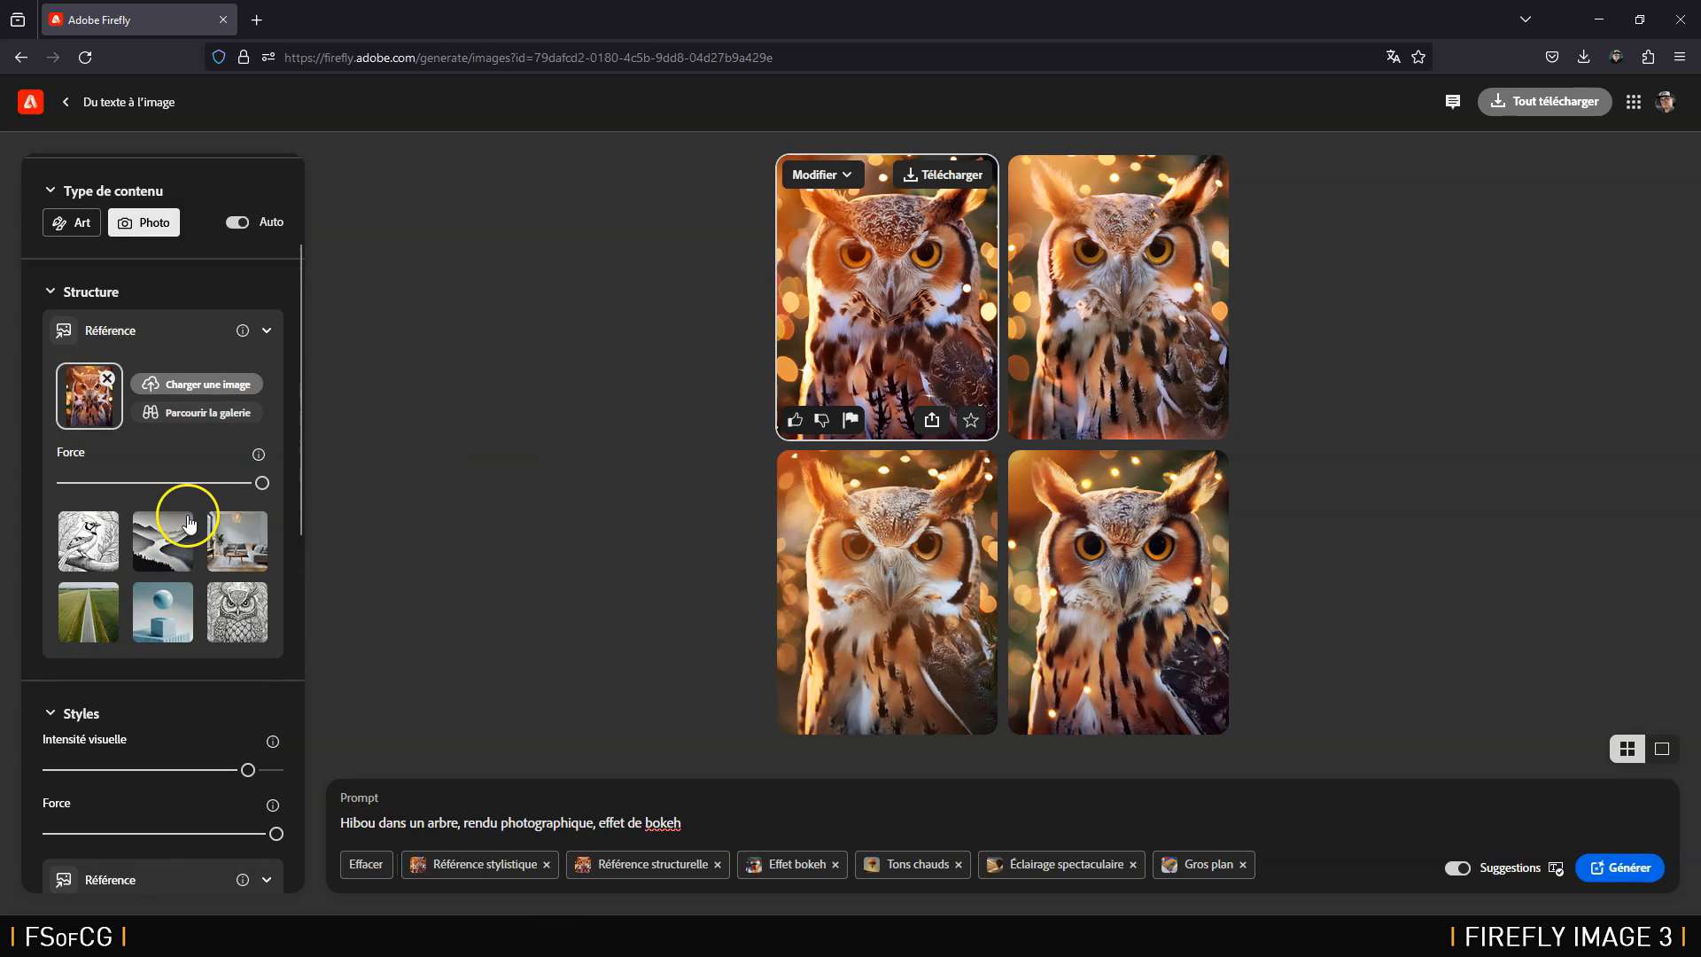
click(108, 378)
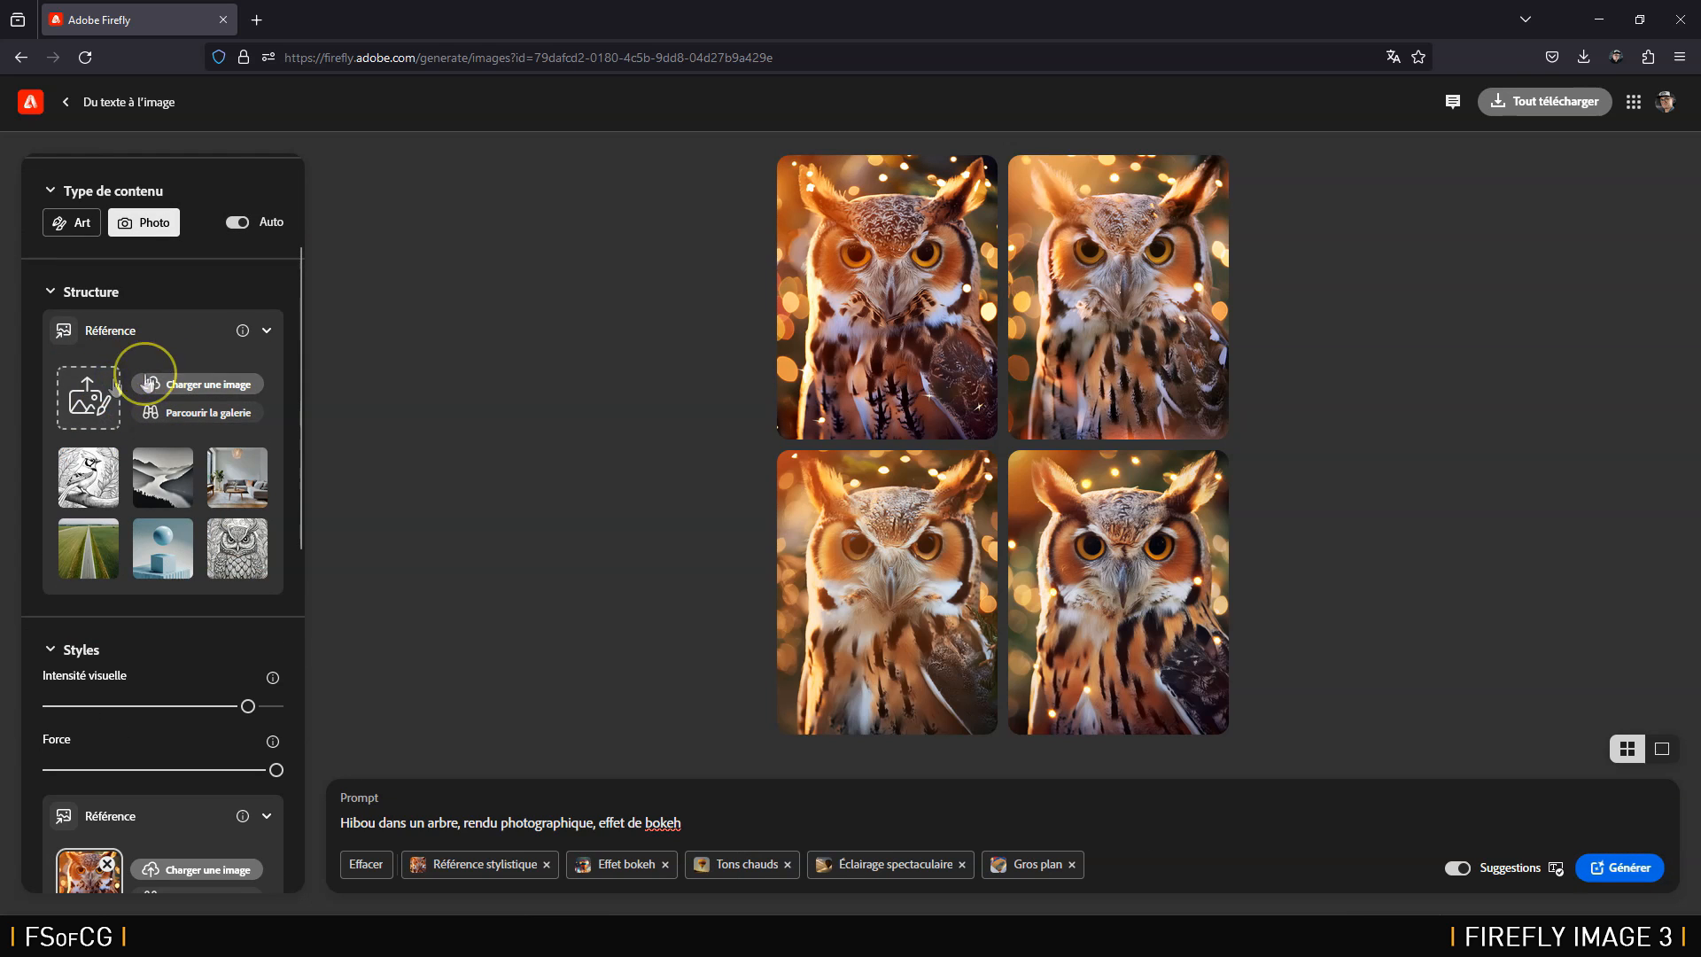
scroll(159, 368, down, 3)
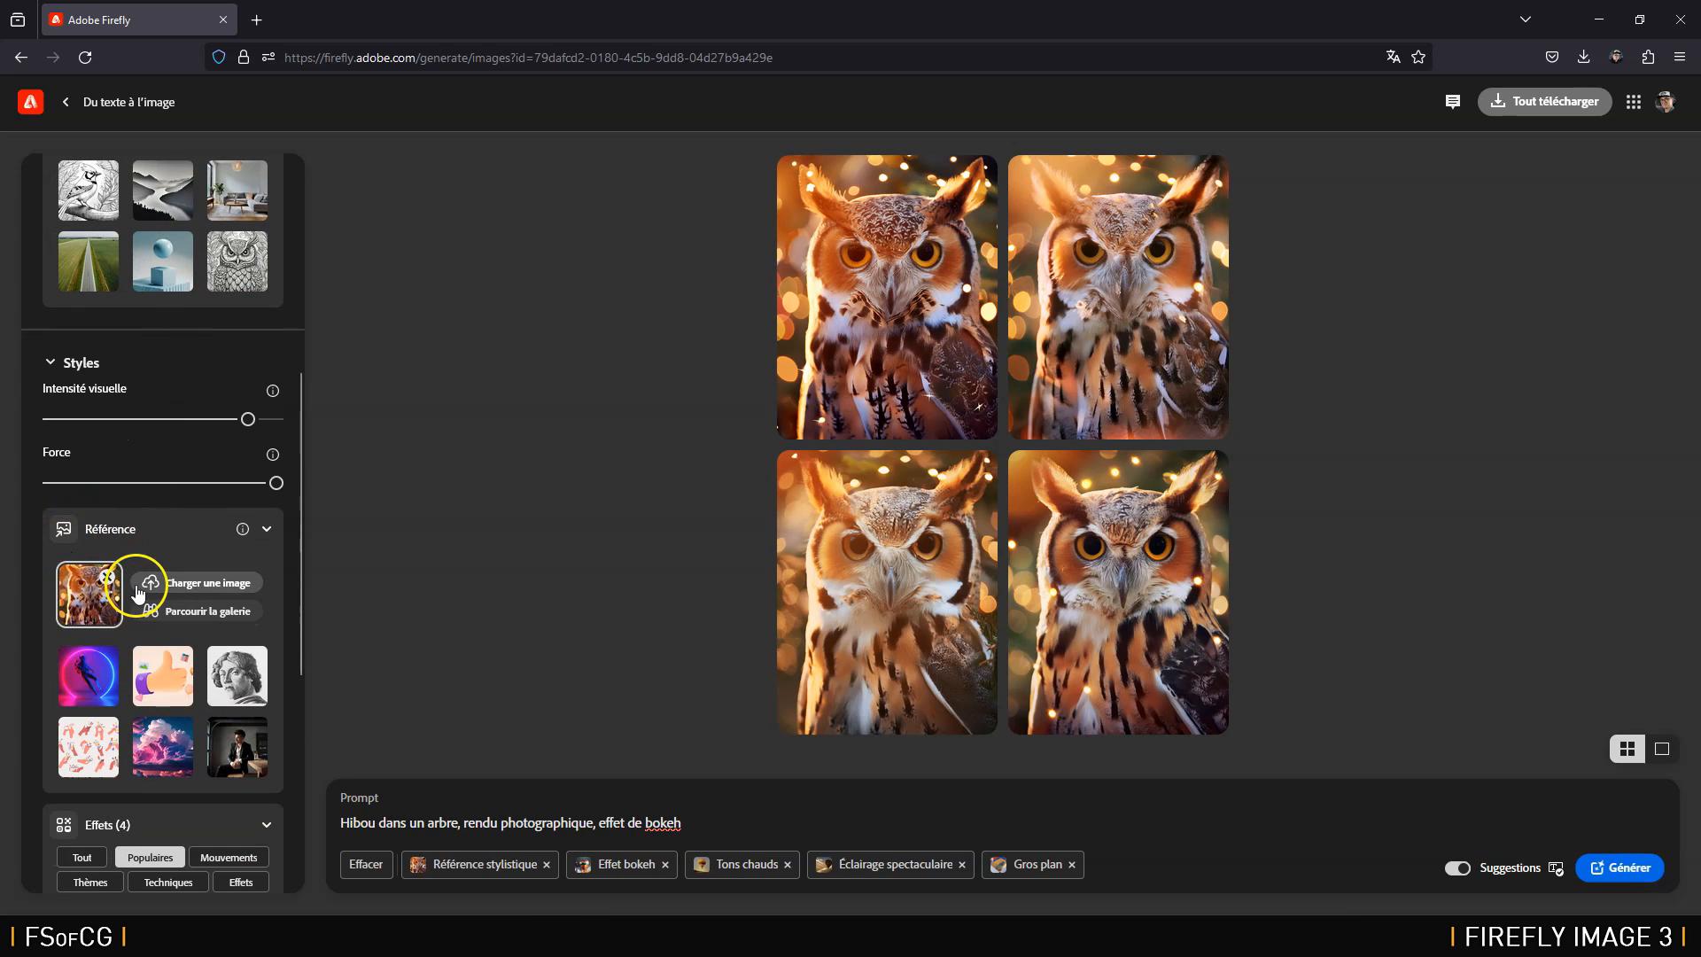
Step: Replace "Hibou" with "corbeau" in the prompt and generate images with the owl style reference
drag(374, 823, 326, 822)
text(corbeau)
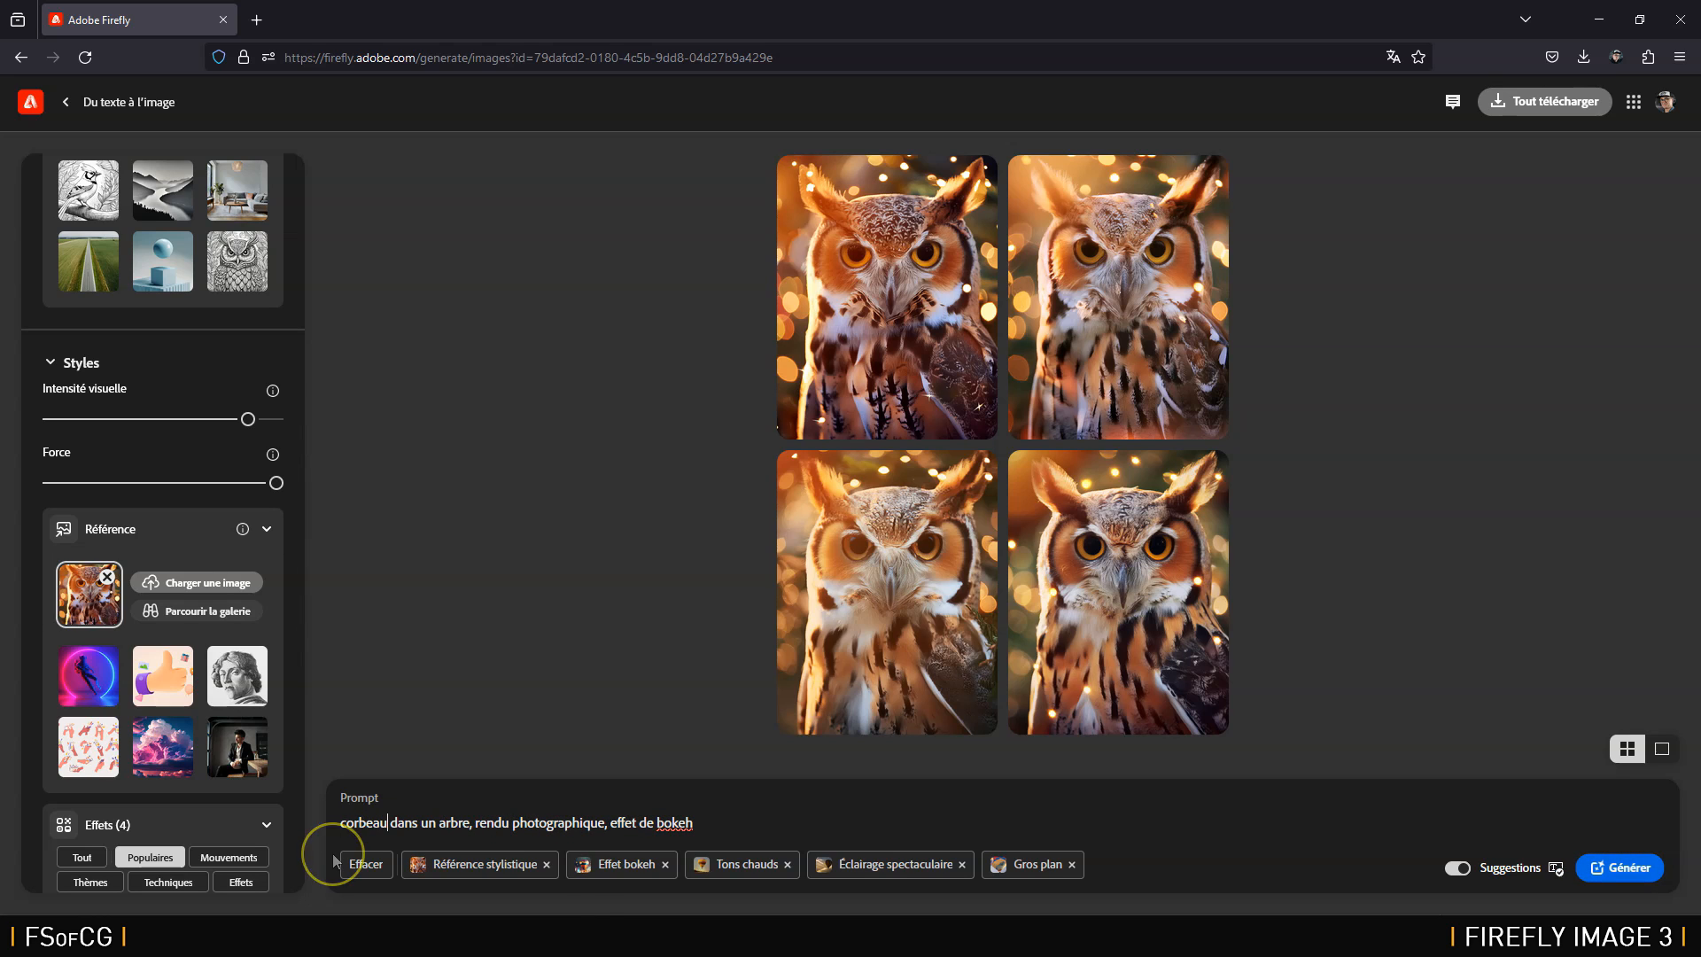
click(1623, 870)
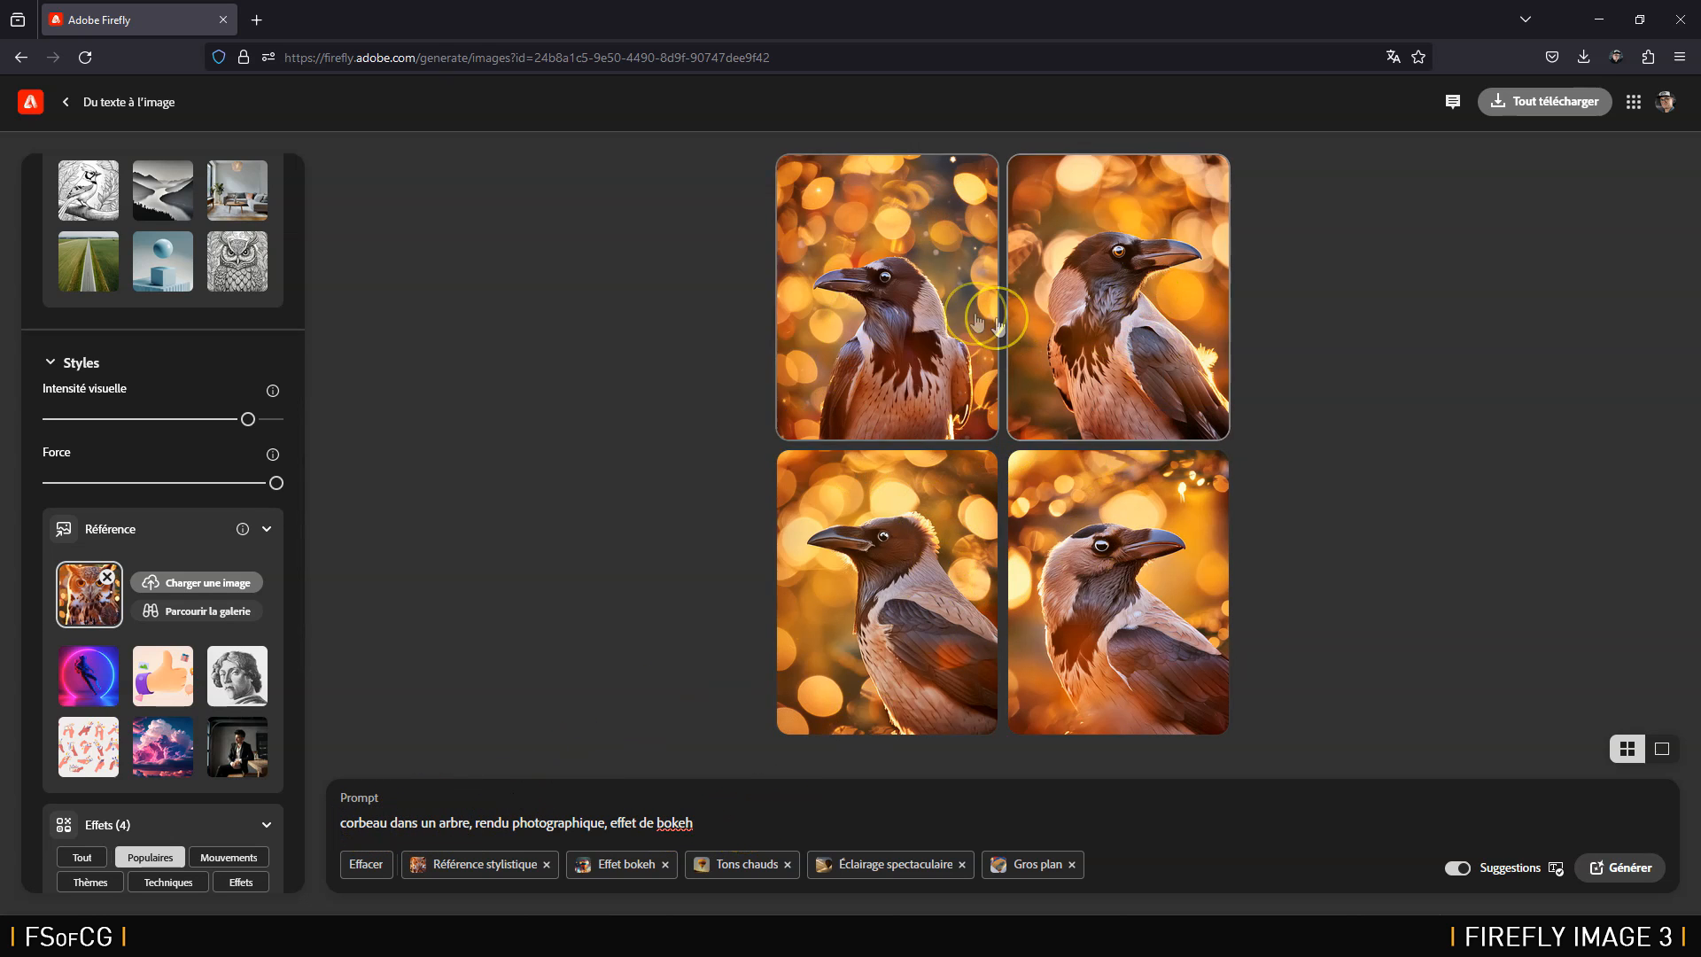
Step: Add the crow image in the grid's second row, first column, to the favourites and download it
click(921, 529)
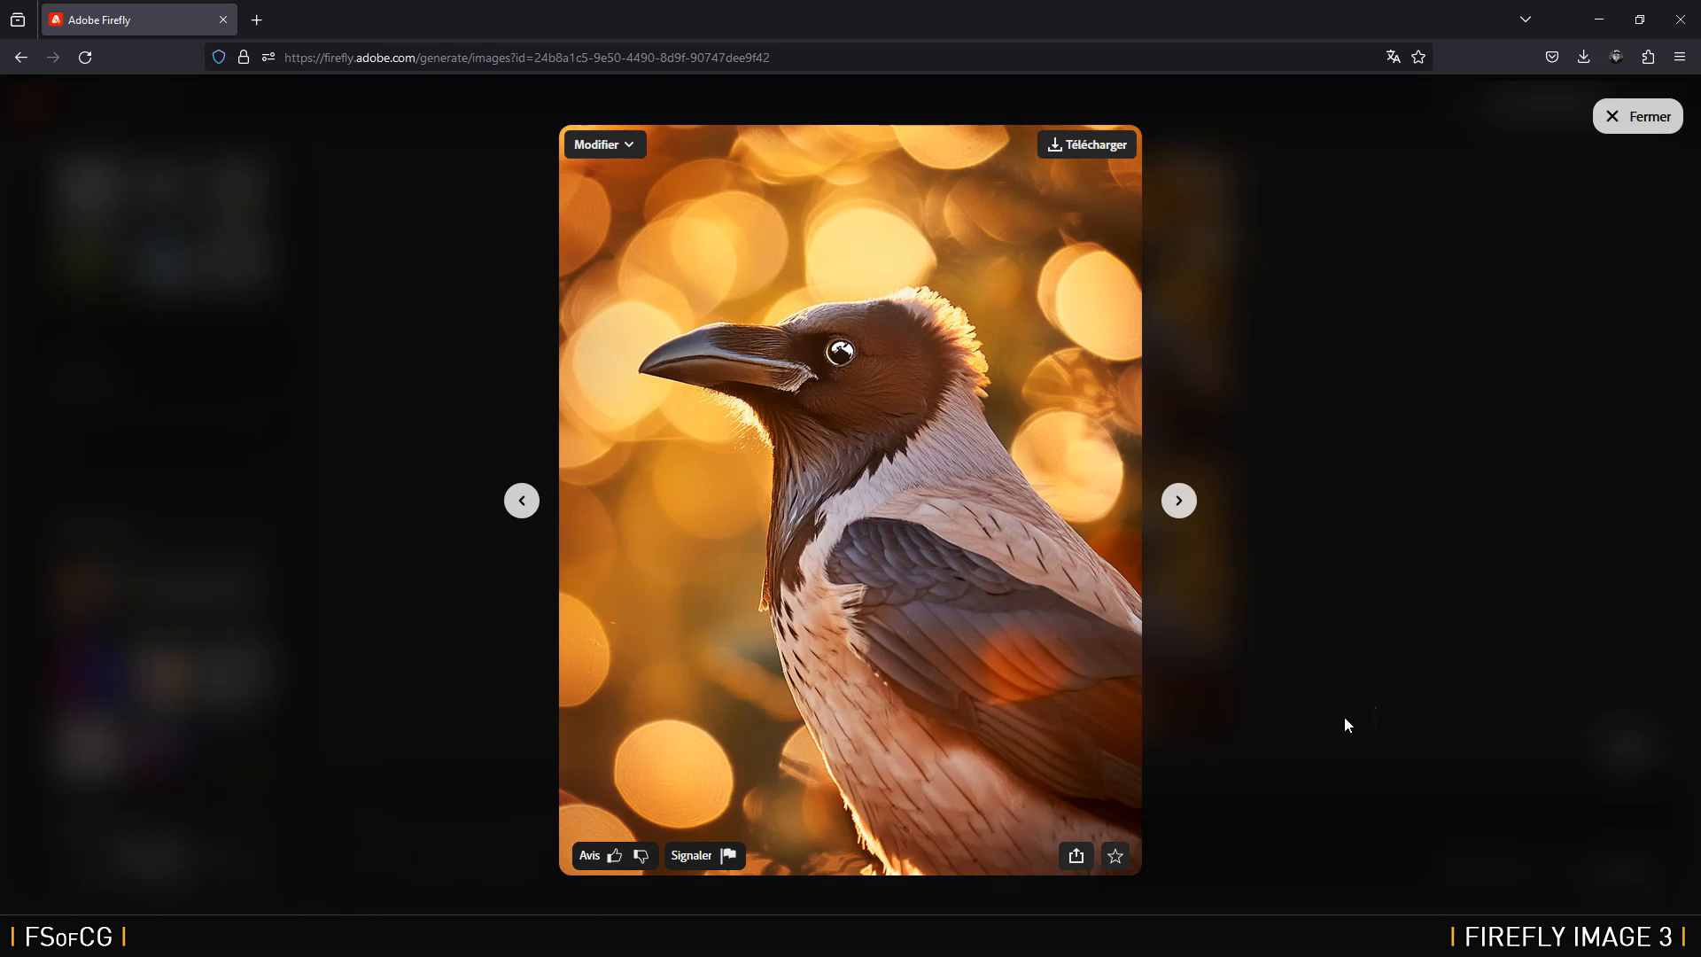
click(1118, 855)
click(1095, 148)
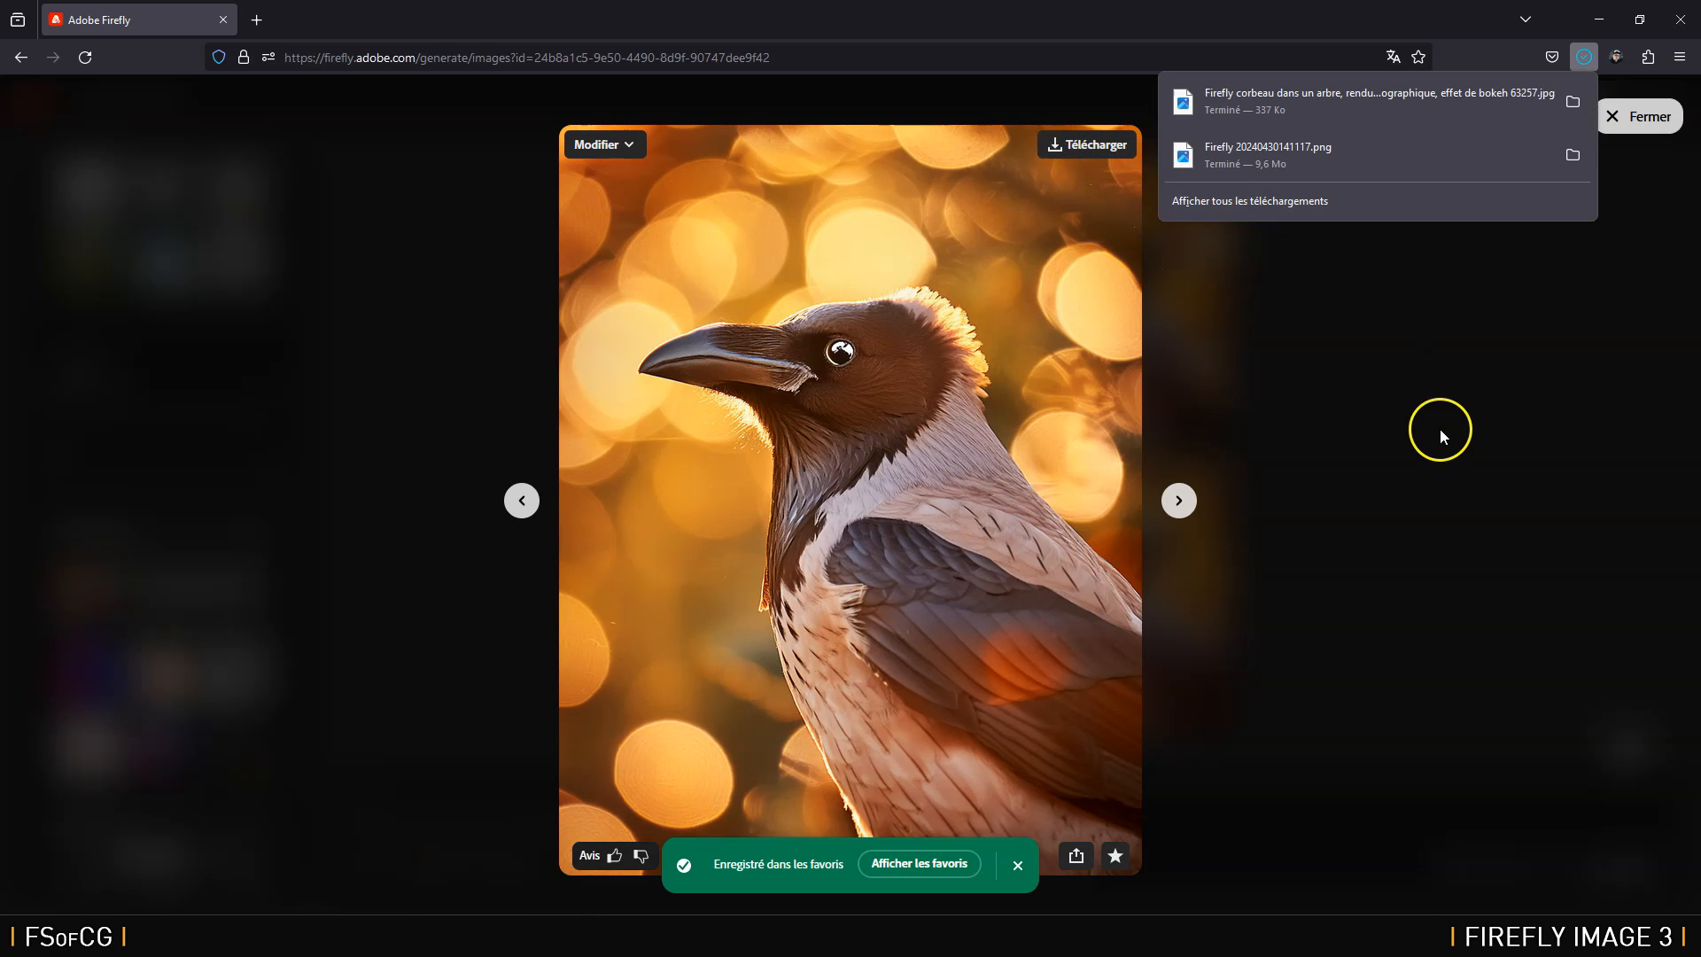
click(1438, 430)
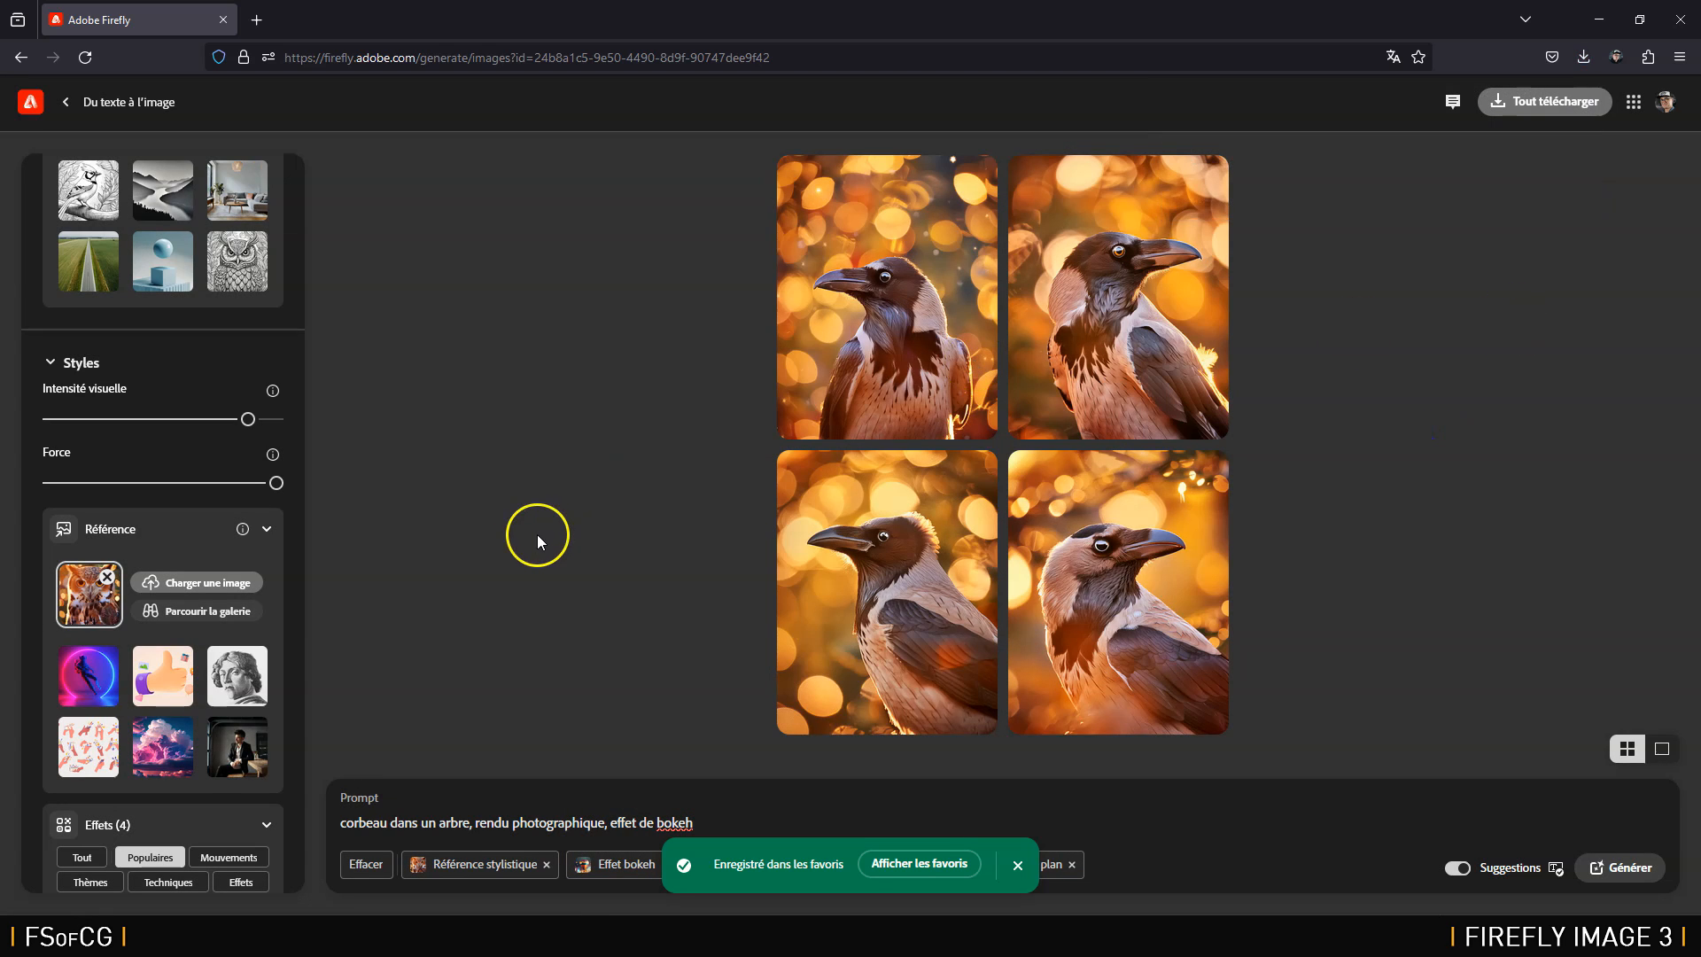
Step: Replace "corbeau" with "cigogne" in the prompt and generate images with the owl style reference
drag(387, 824, 326, 828)
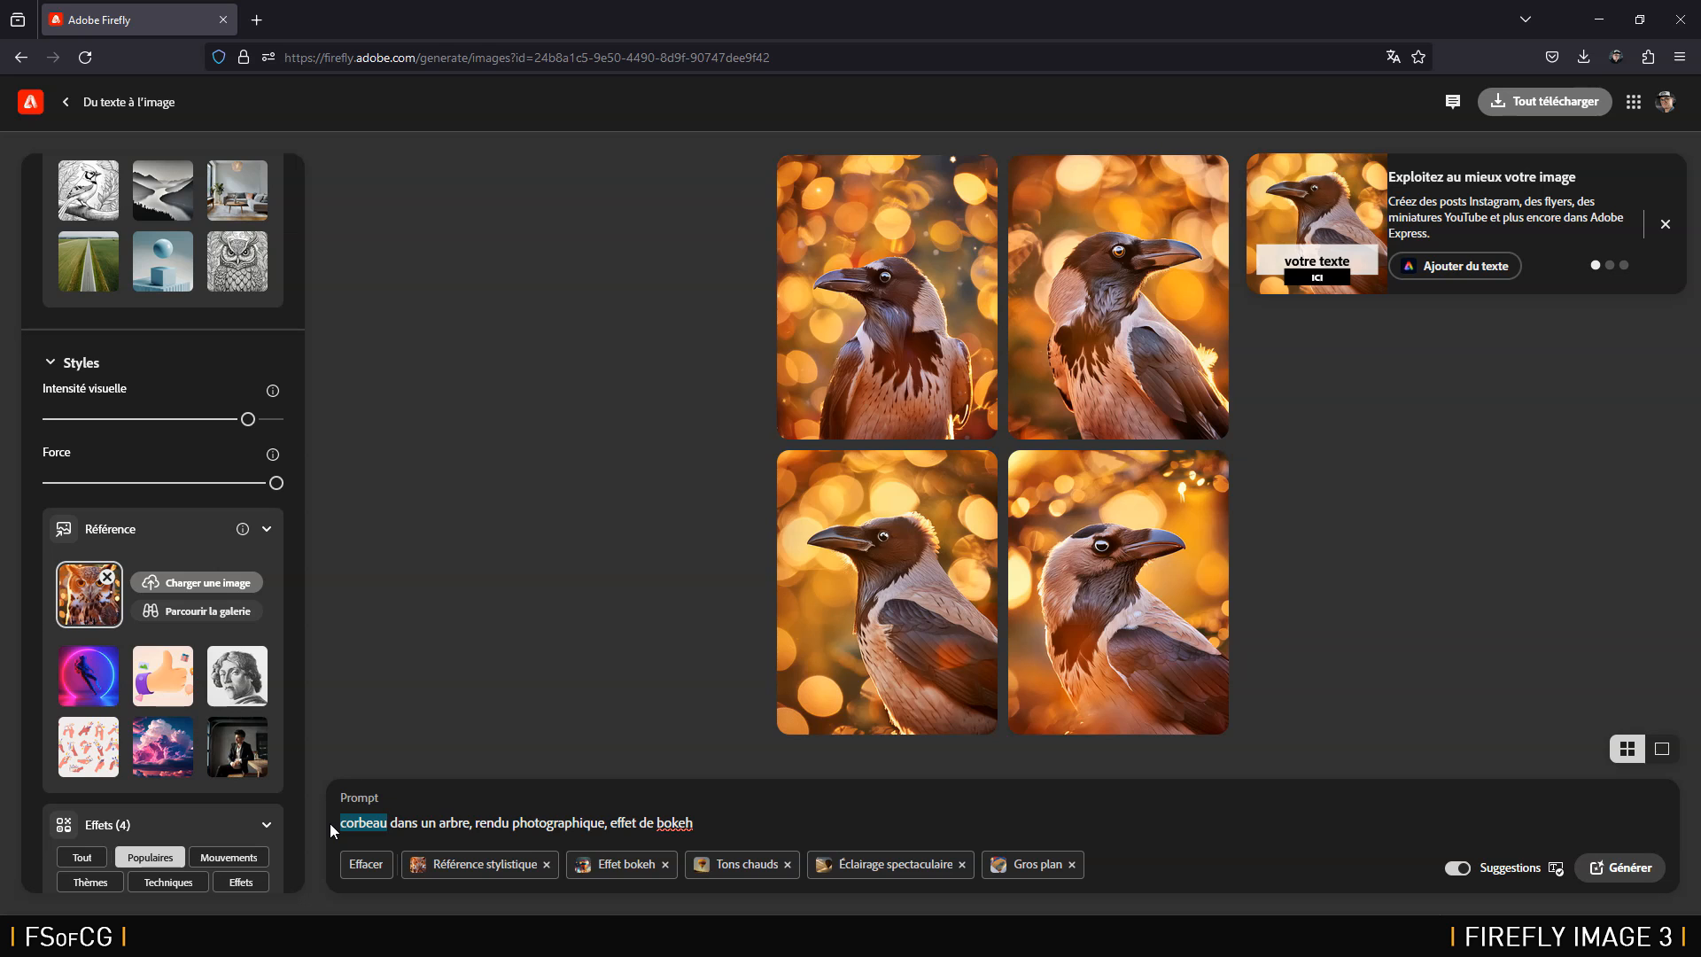
text(cigogne)
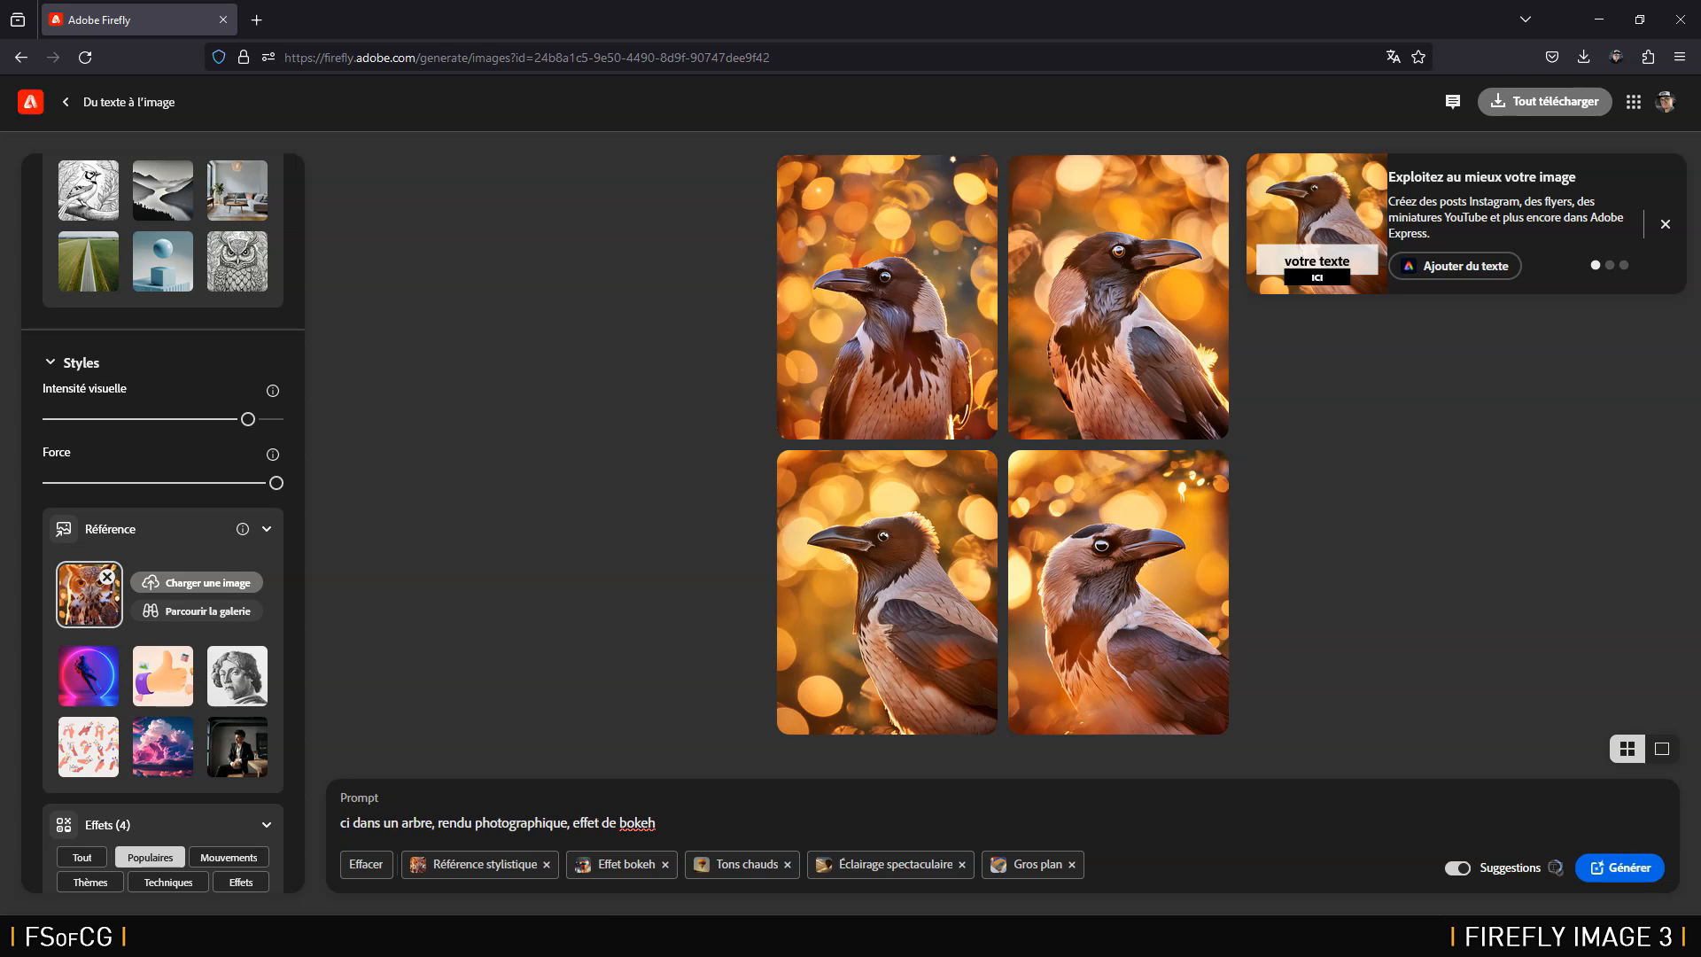
click(1628, 868)
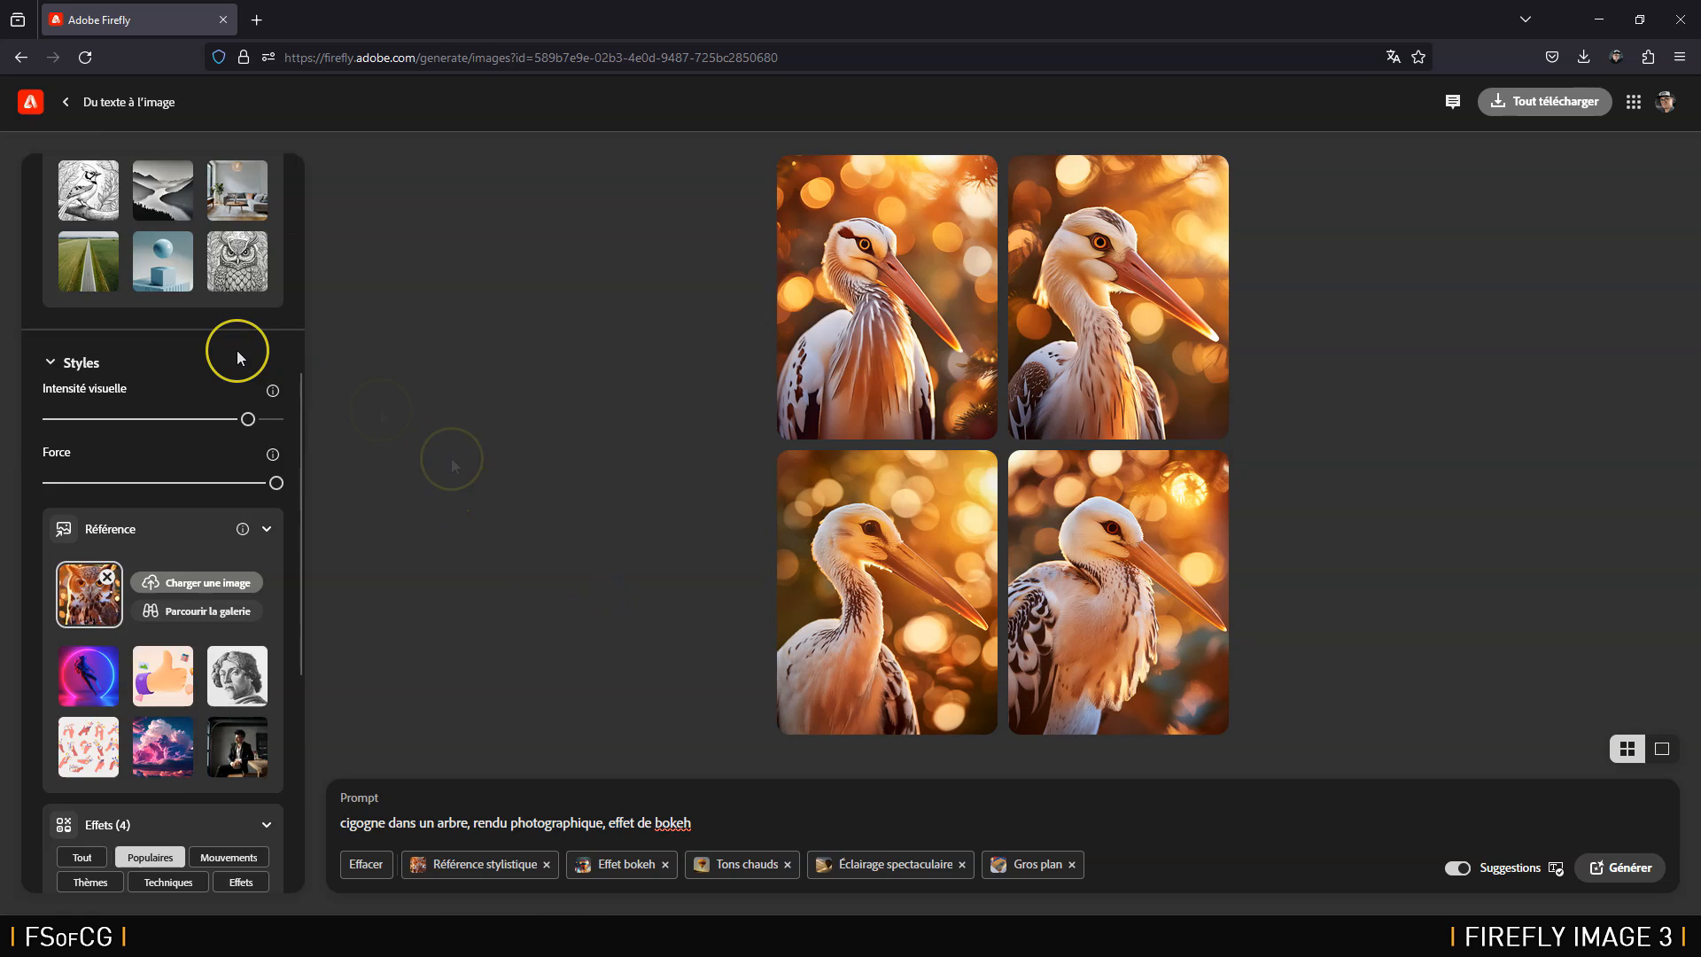
Step: Return to the Firefly home page and open the "Développement génératif (aperçu)" sample with the tiger image
scroll(237, 354, up, 5)
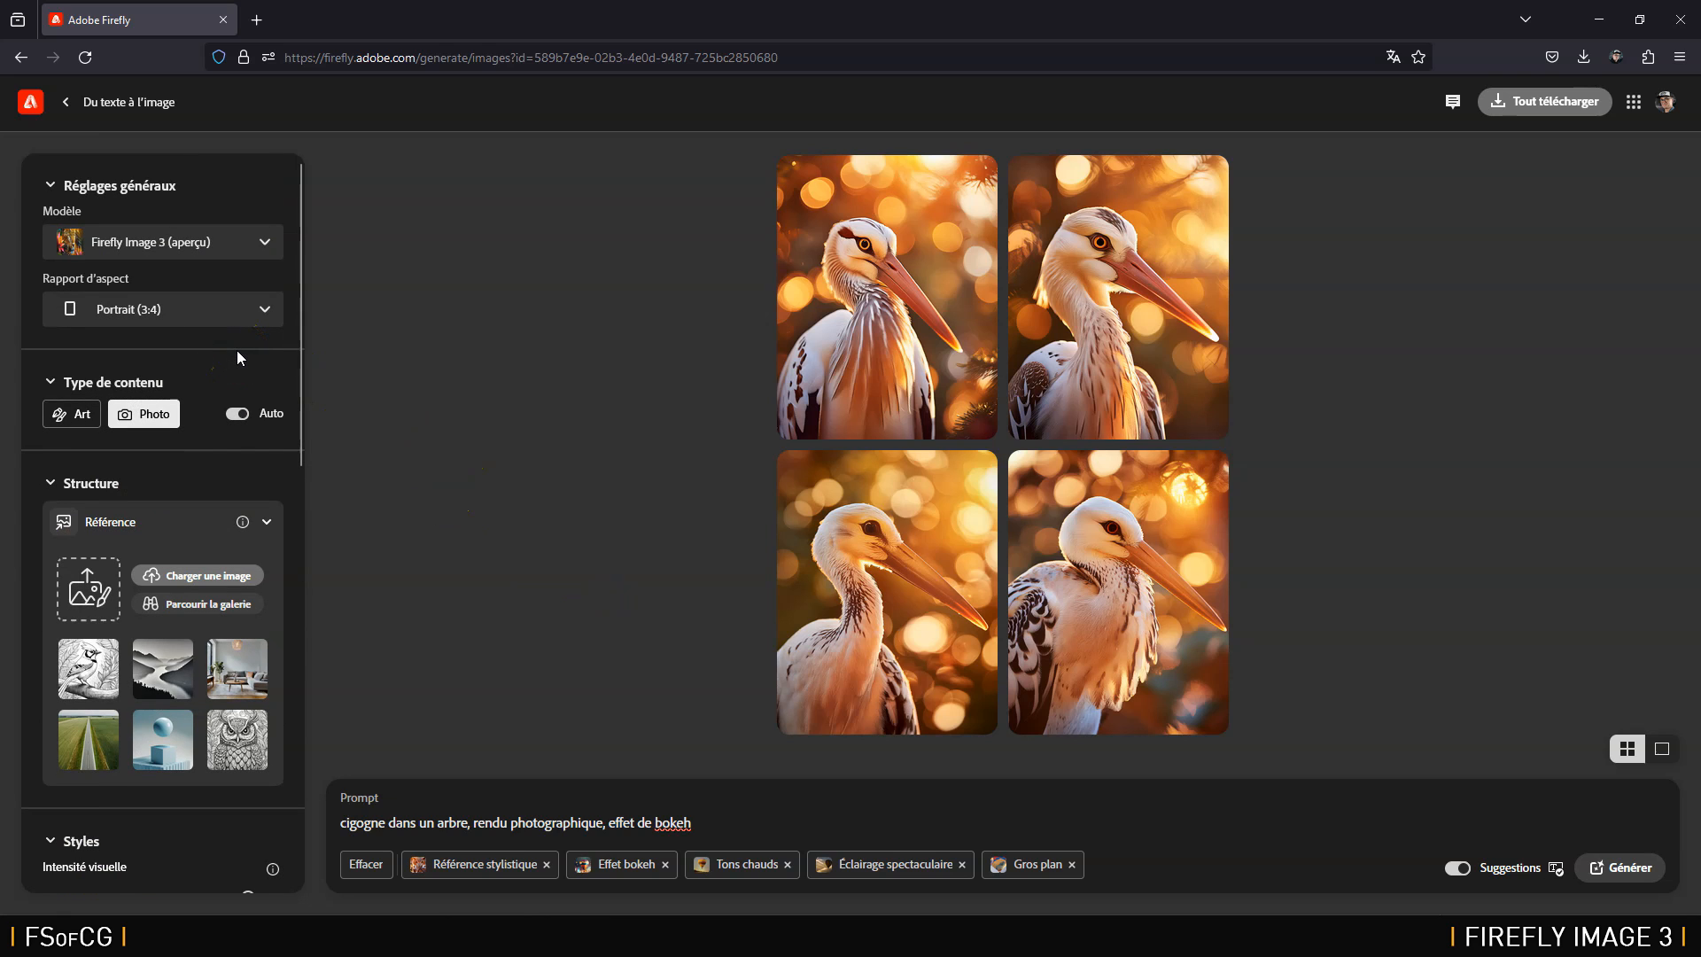
click(30, 104)
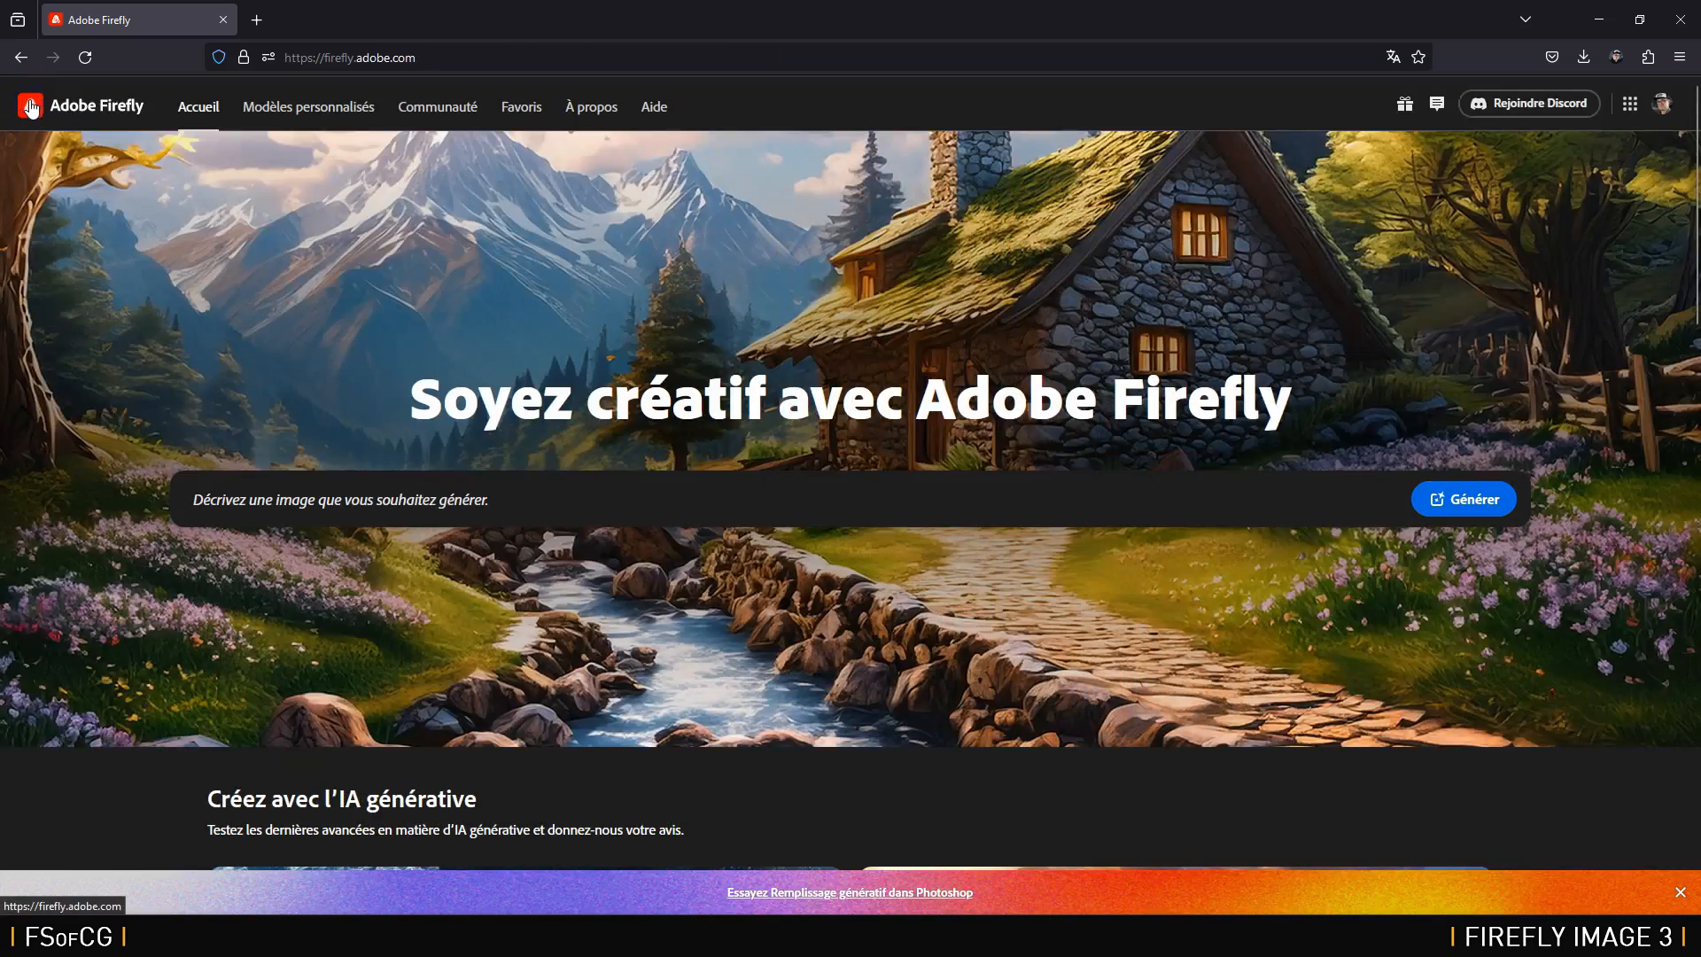
scroll(886, 372, down, 4)
scroll(916, 376, down, 3)
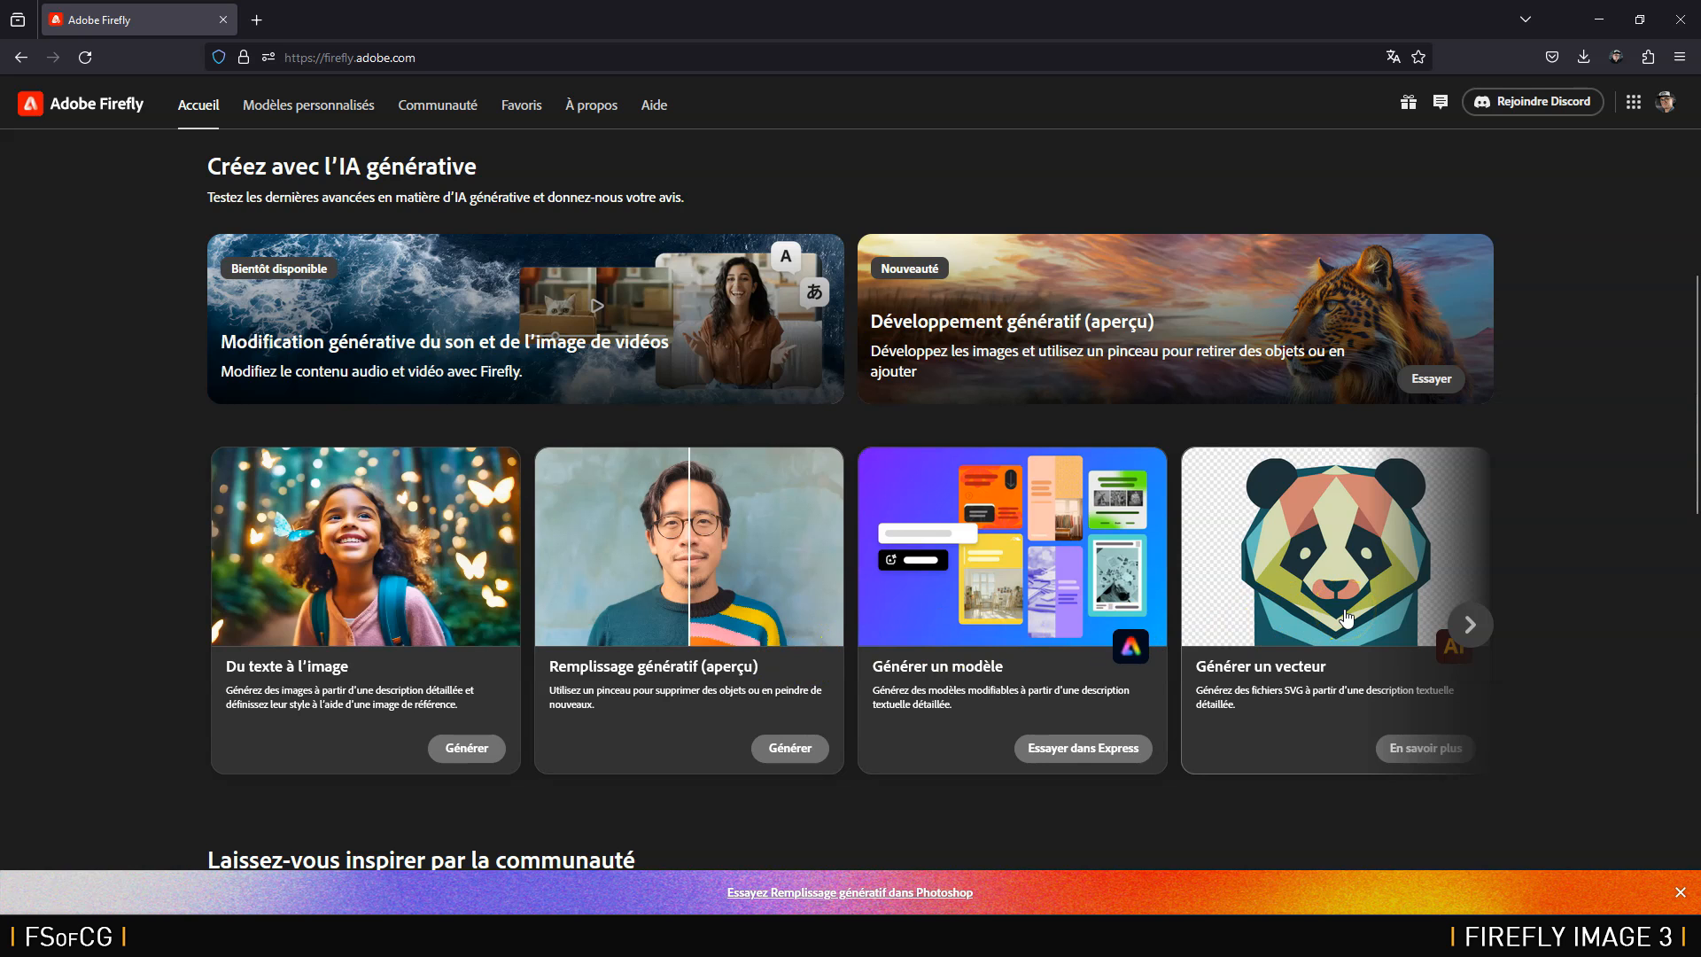
click(1063, 340)
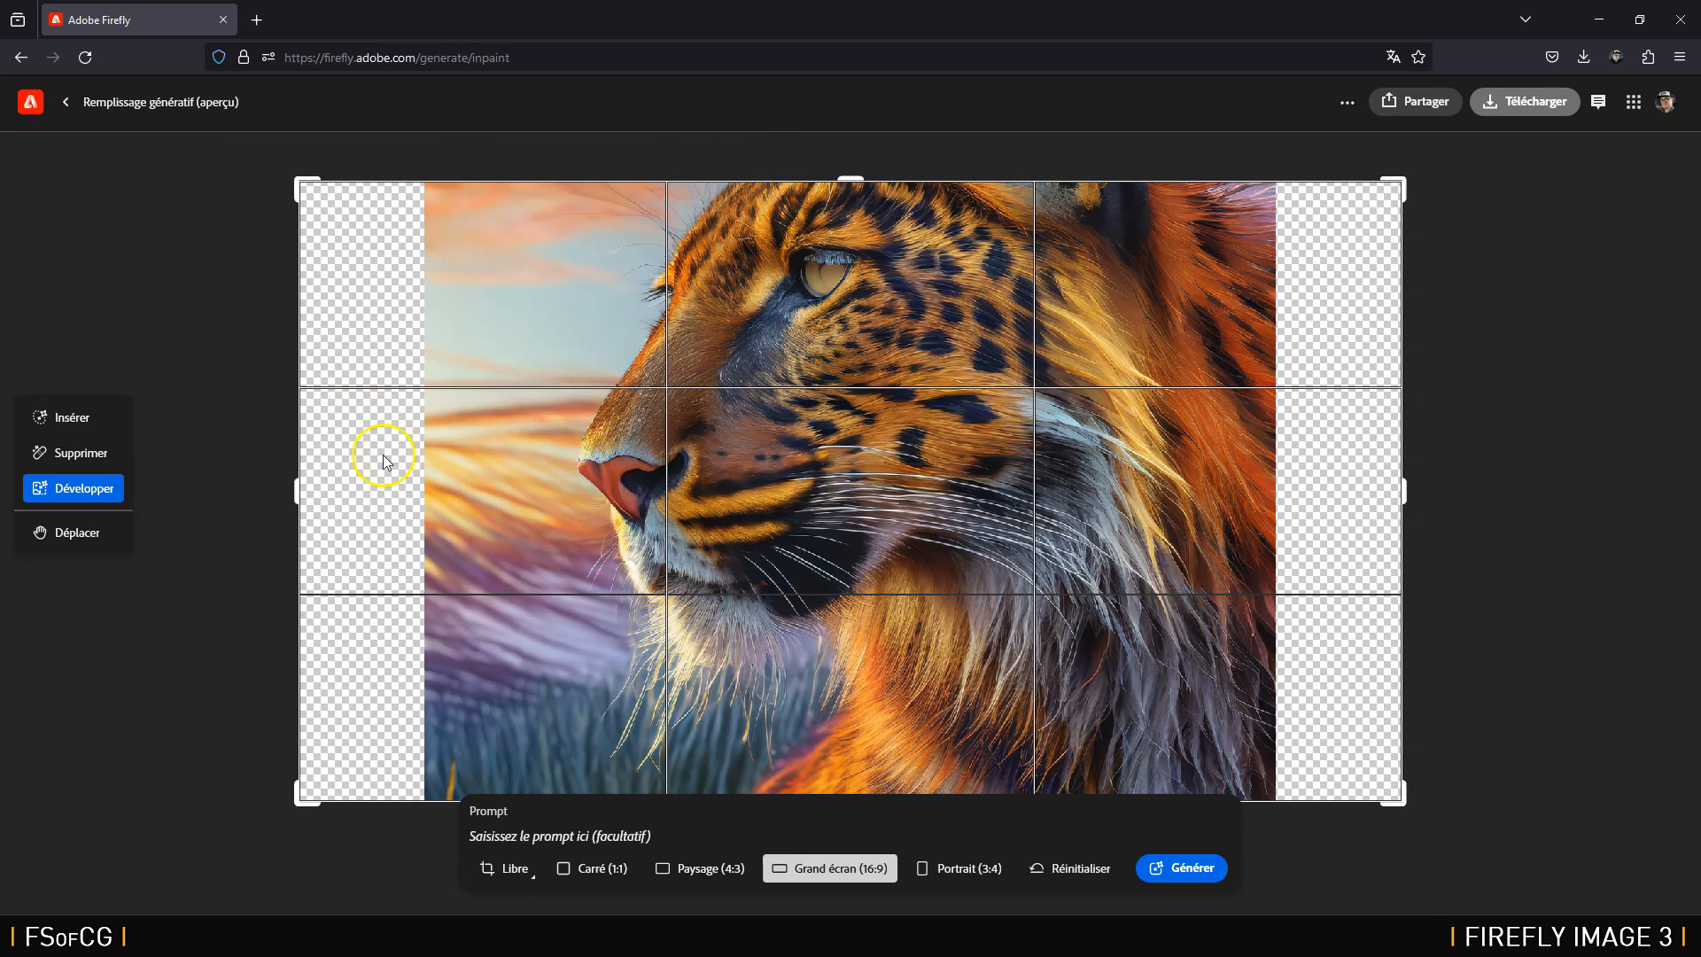
Step: Look through the Insérer and Supprimer modes for the tiger image and return to Développer mode
click(99, 424)
click(82, 453)
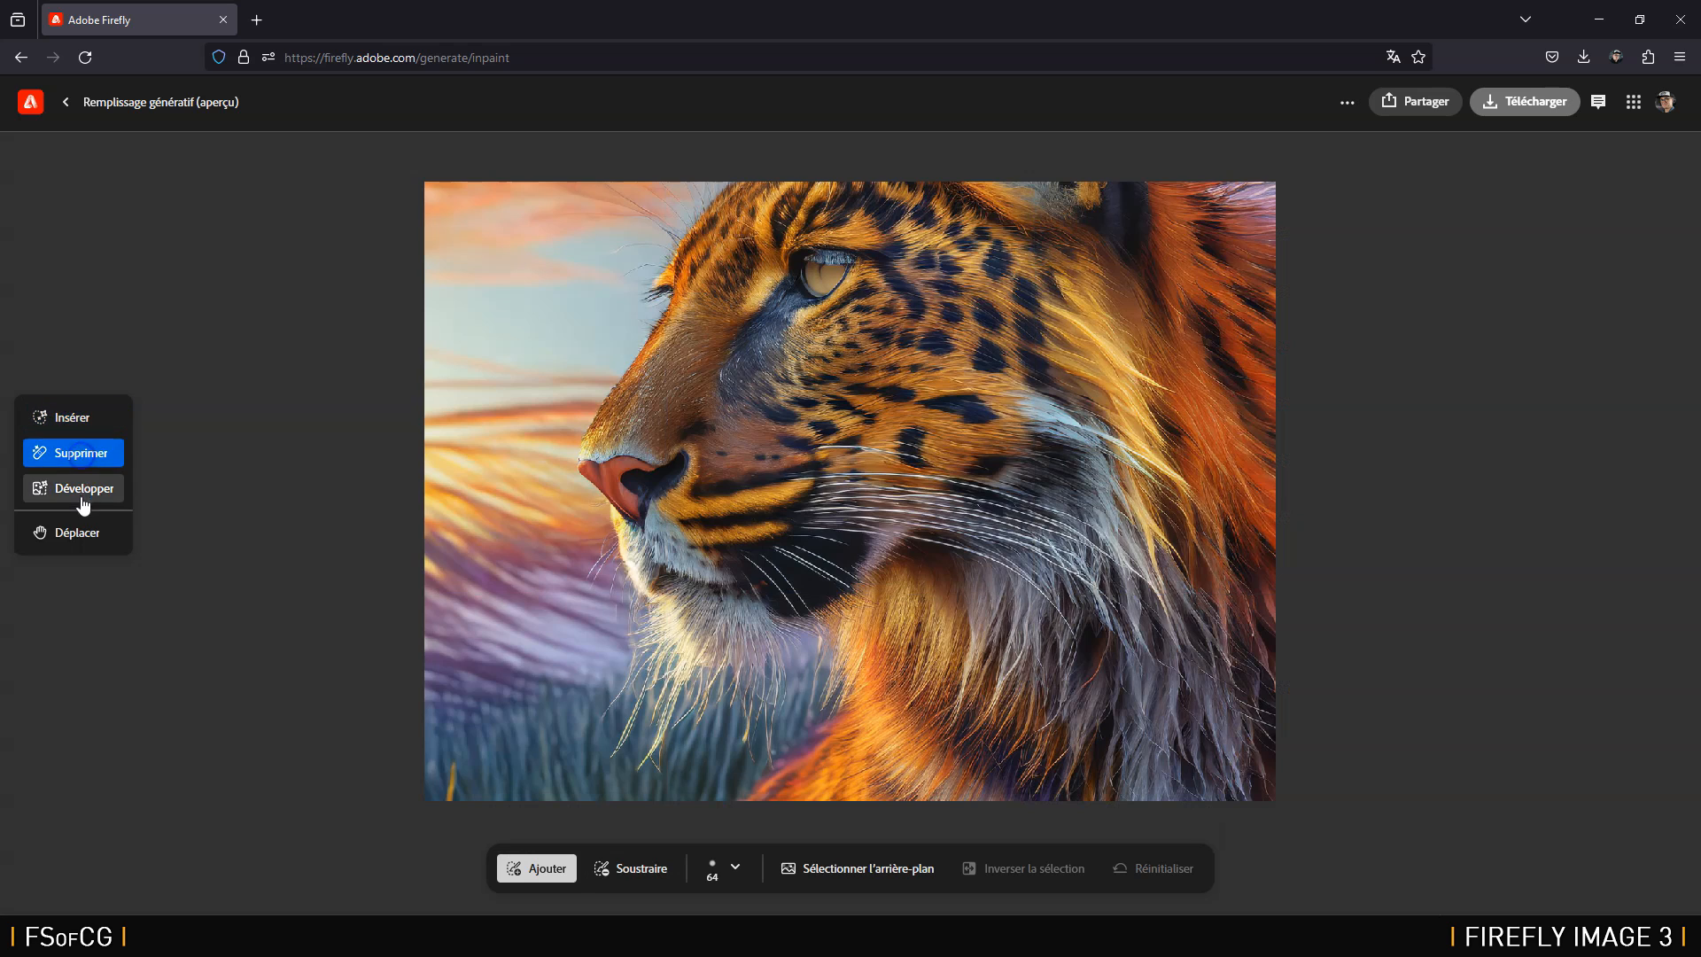
click(86, 492)
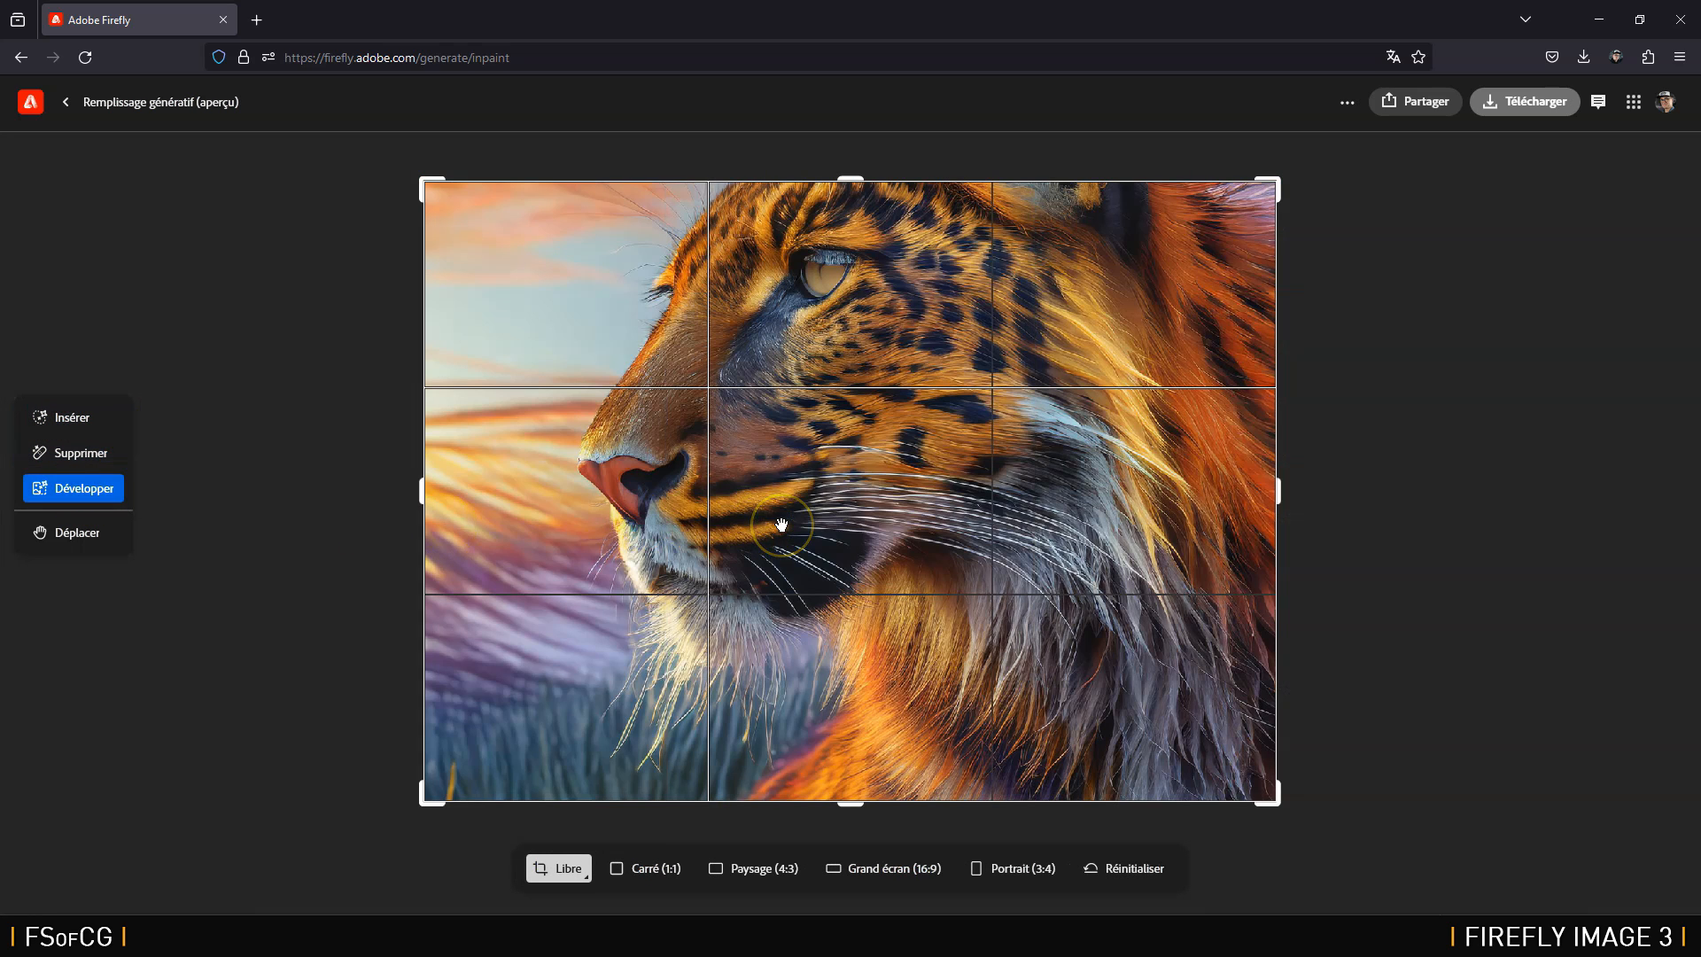